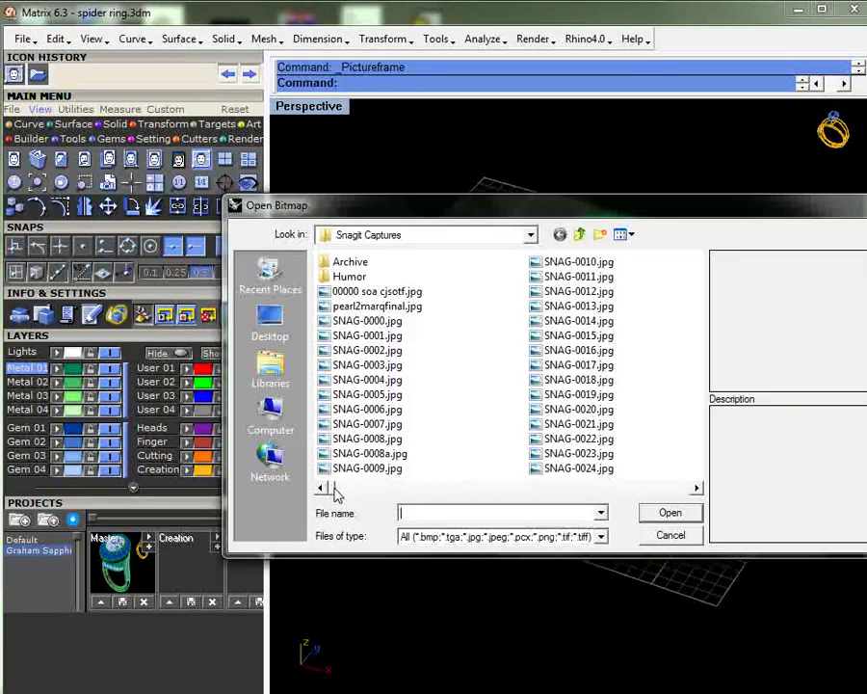
- Load SNAG-0776.jpg as a picture frame and place it beside the ring in the Looking Down view
drag(340, 488, 700, 489)
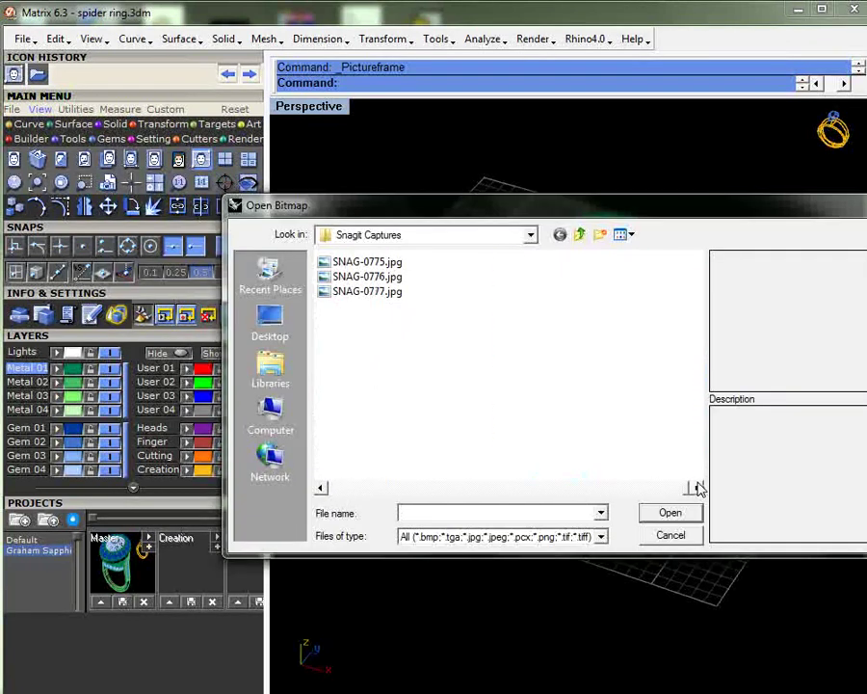
click(364, 277)
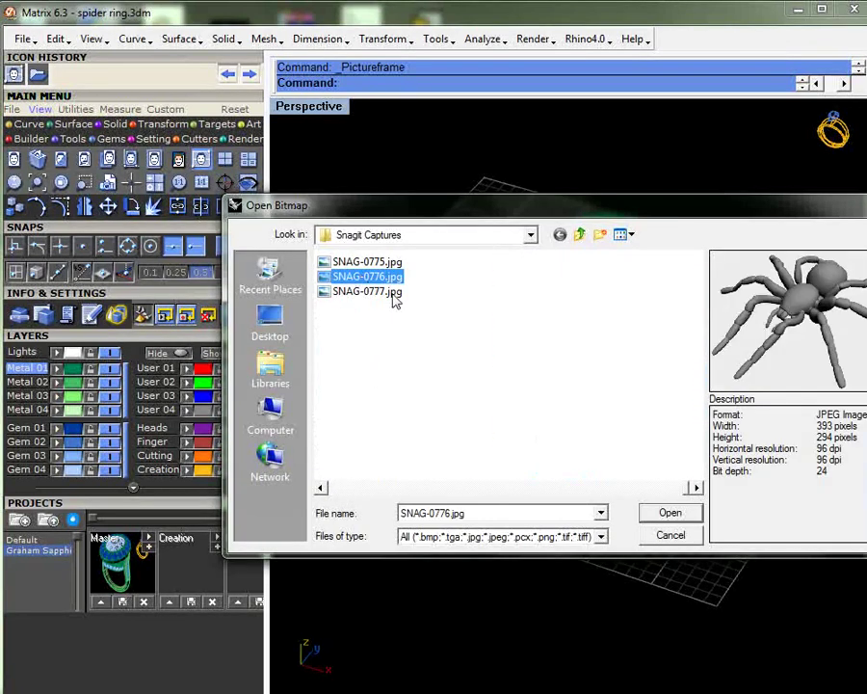
key(Return)
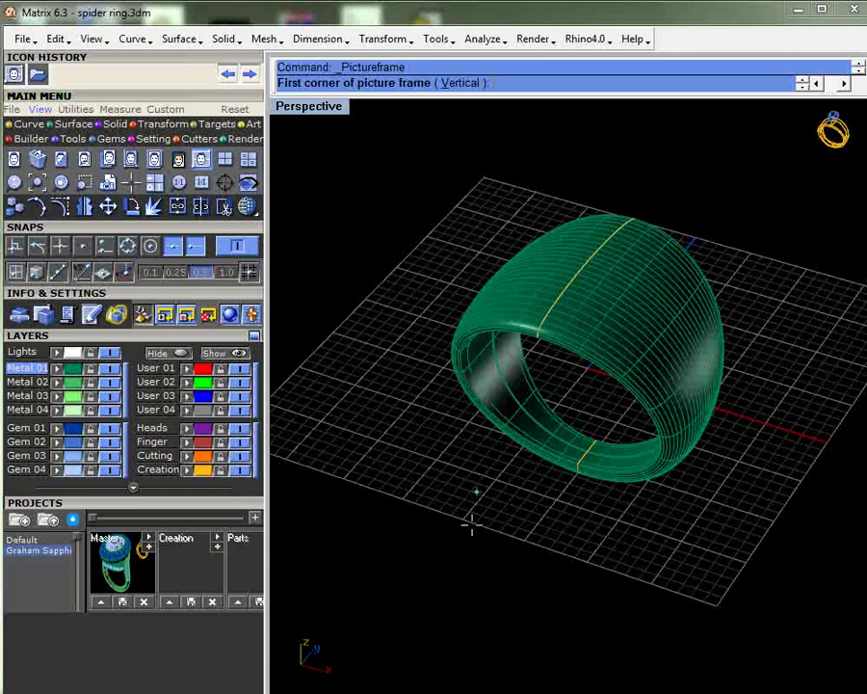
double_click(325, 107)
click(366, 256)
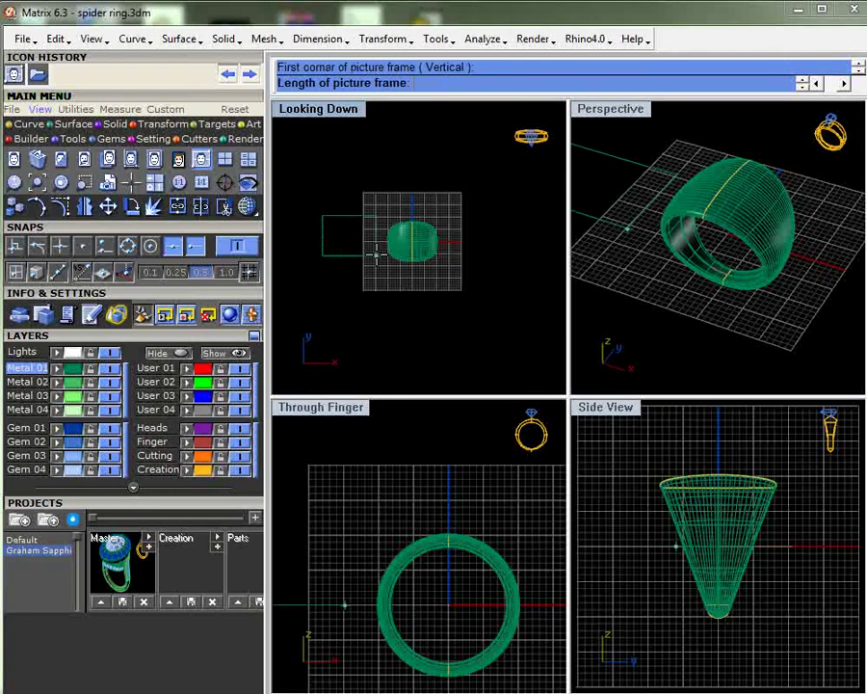
click(384, 256)
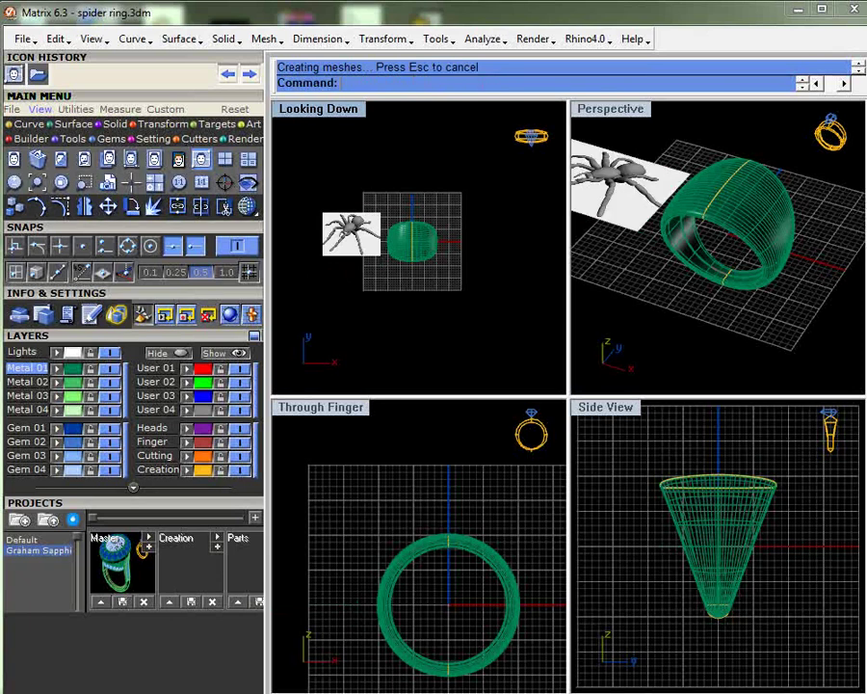
- Draw an ellipsoid just above the spider picture in the Looking Down view, setting its third axis in the Through Finger view
scroll(397, 243, up, 5)
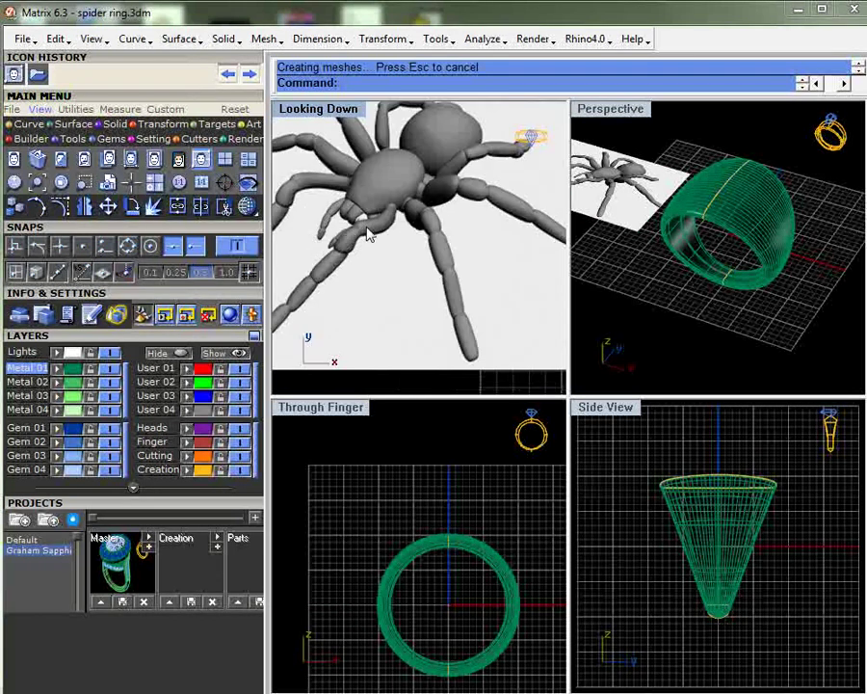
double_click(347, 109)
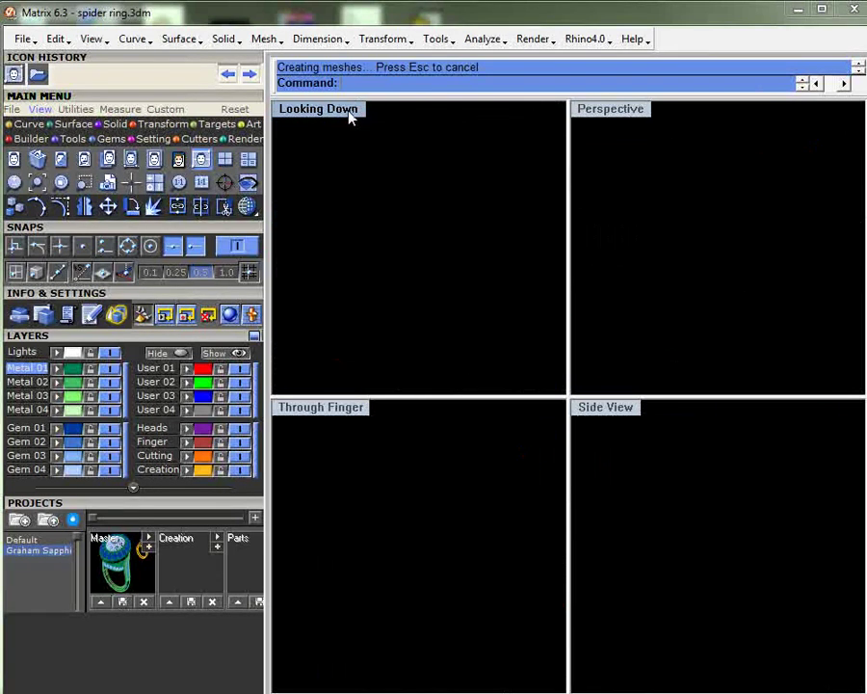
scroll(540, 279, down, 2)
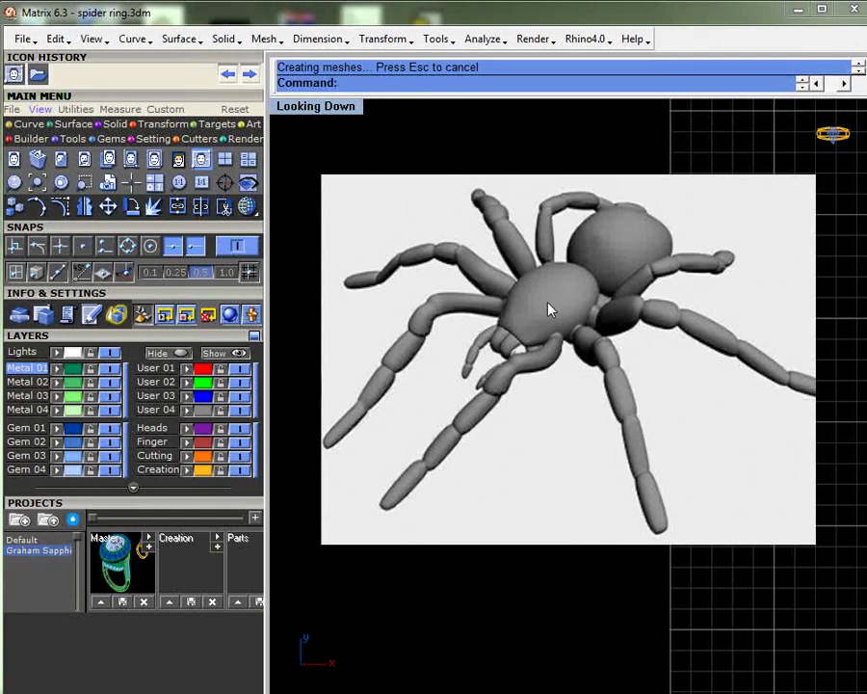
double_click(341, 110)
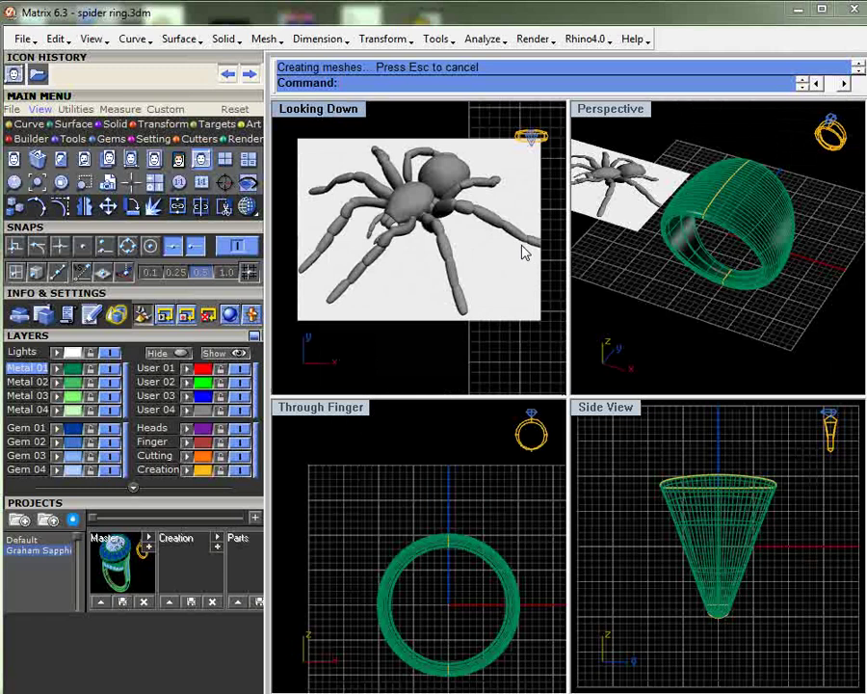
right_drag(520, 247, 453, 231)
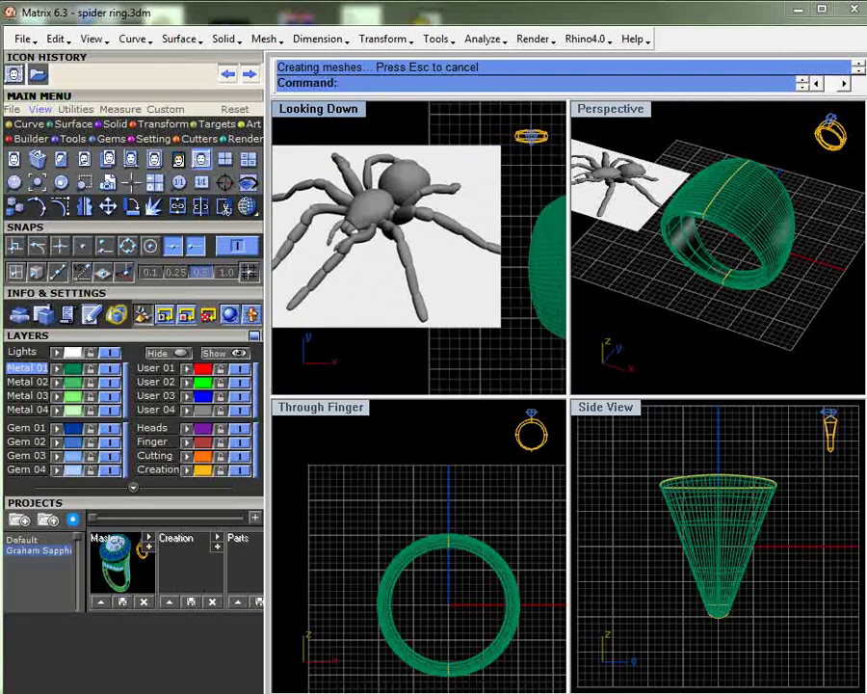
right_drag(455, 247, 456, 251)
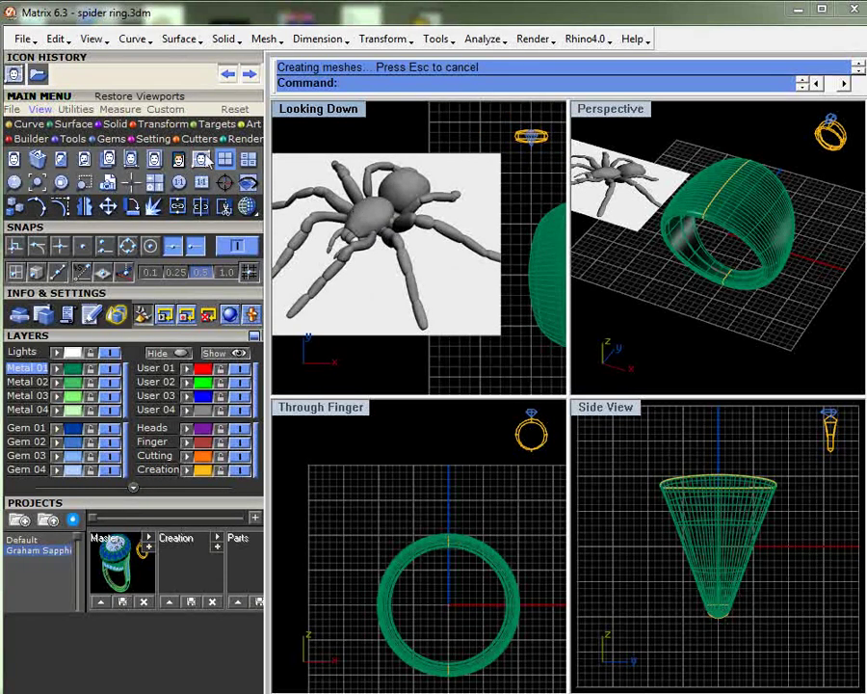
click(114, 124)
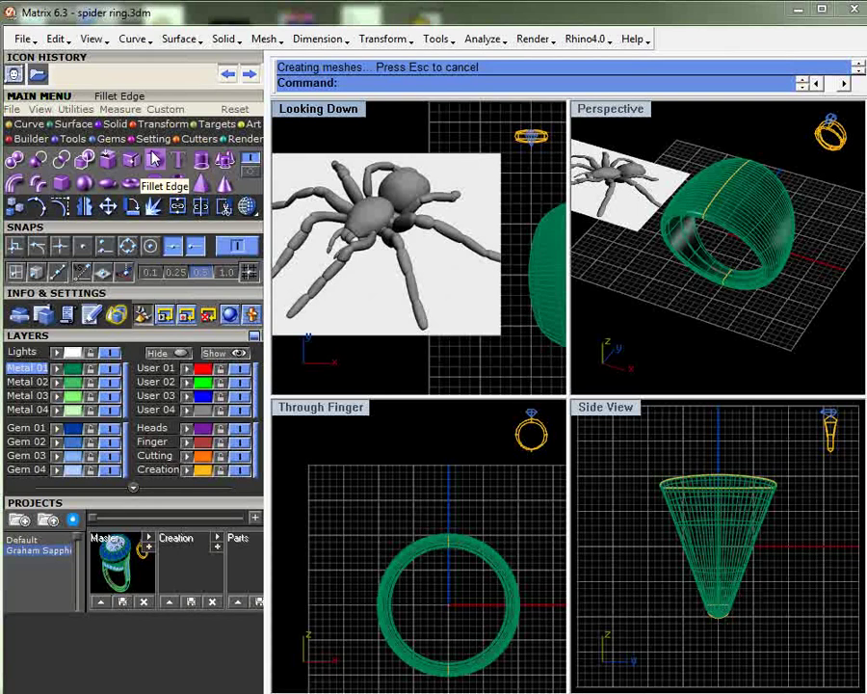
click(106, 186)
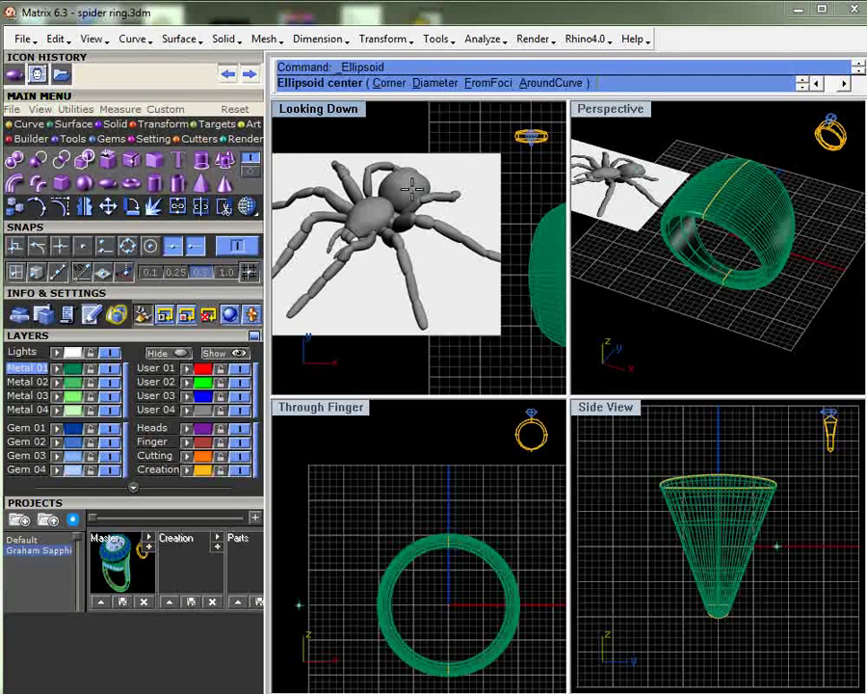
scroll(402, 234, down, 5)
click(402, 223)
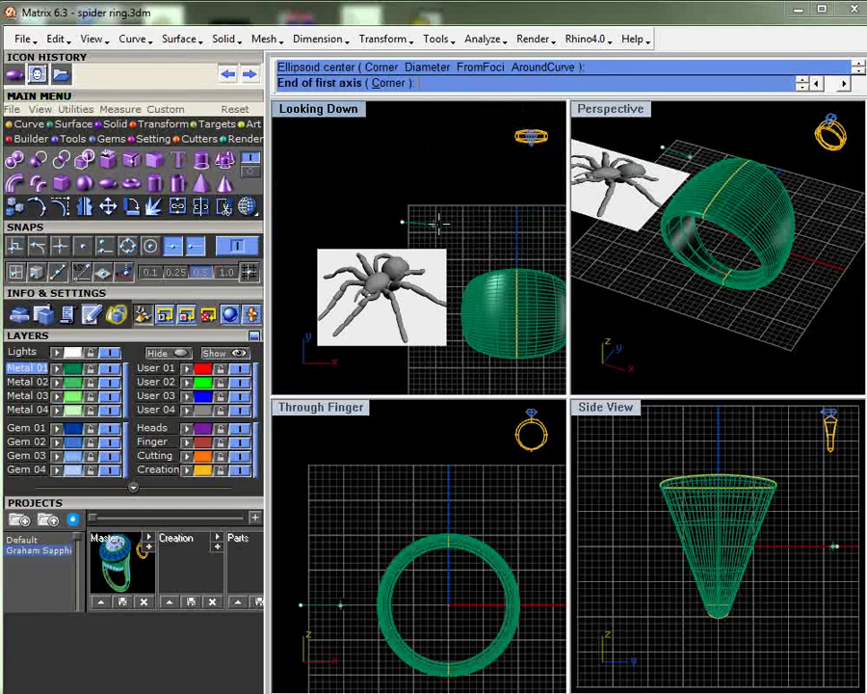
click(451, 222)
click(402, 196)
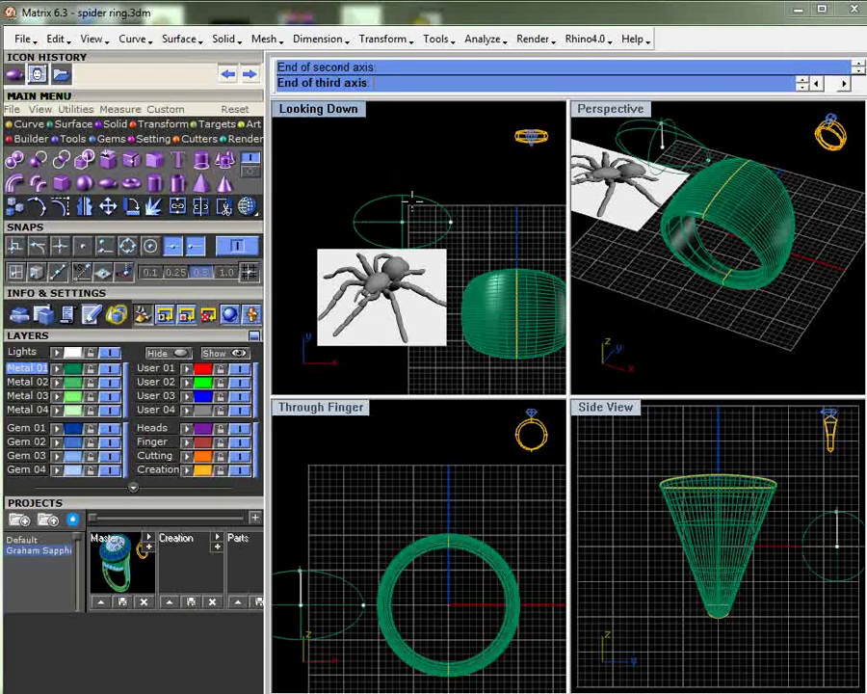
click(337, 544)
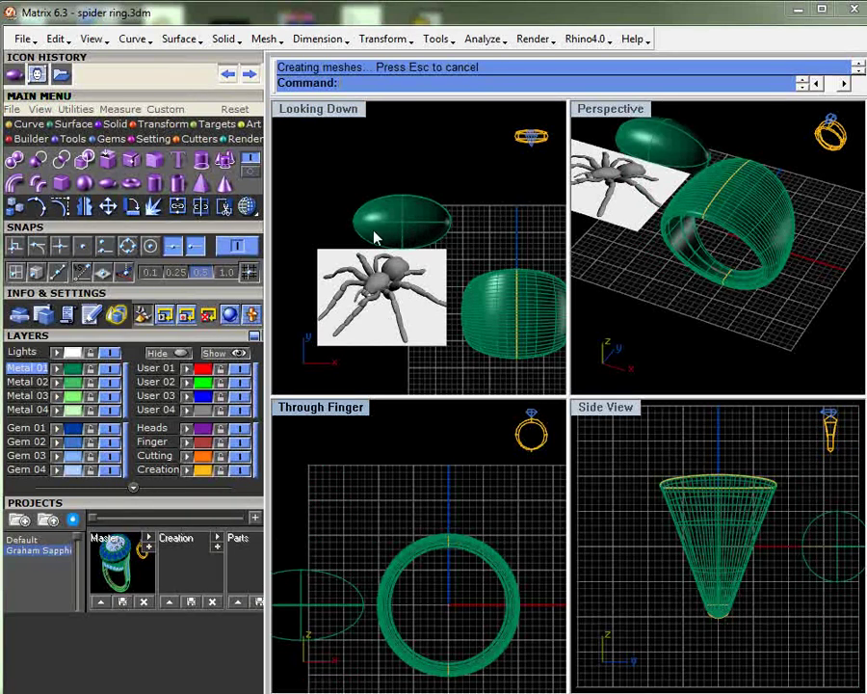
- Shorten the ellipsoid along its long axis with Scale 1-D about its centre and put it on the Metal 02 layer
click(424, 234)
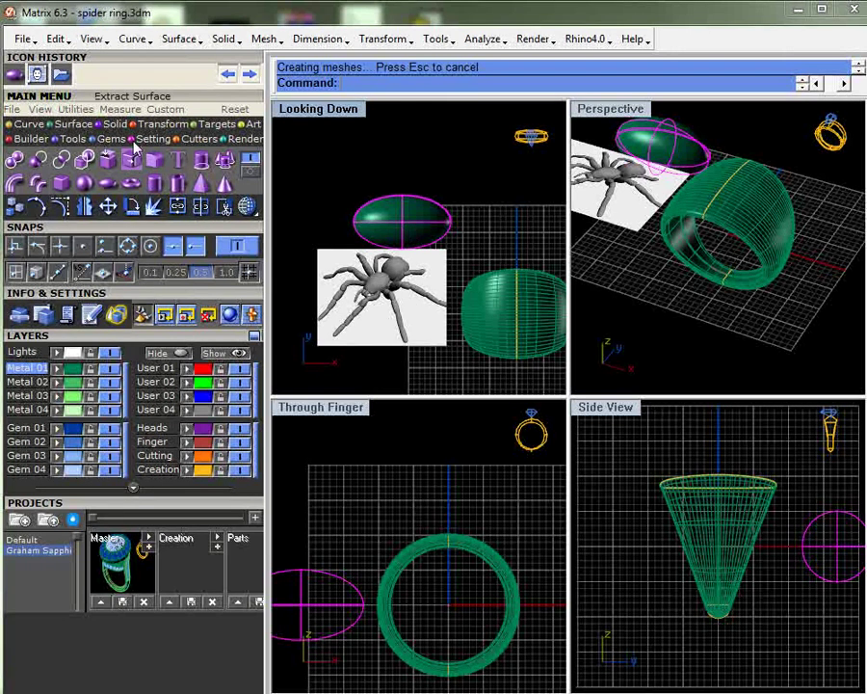
click(157, 123)
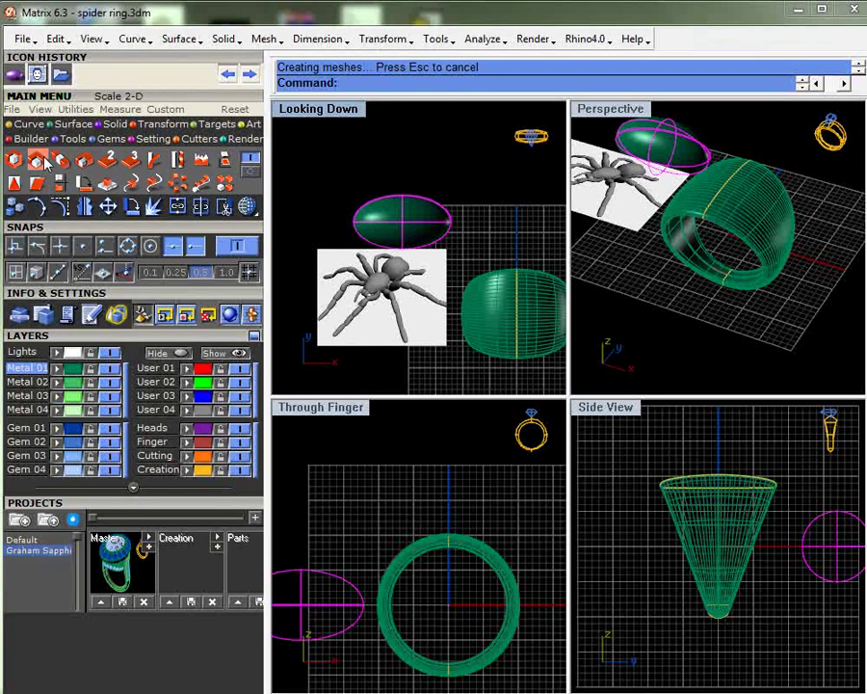
click(44, 162)
click(402, 221)
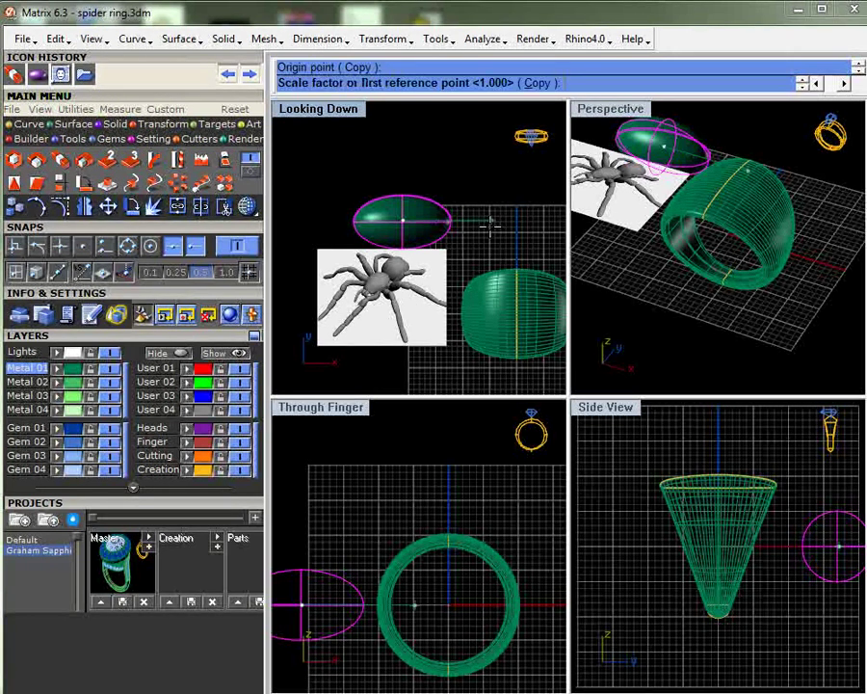
click(453, 220)
click(466, 221)
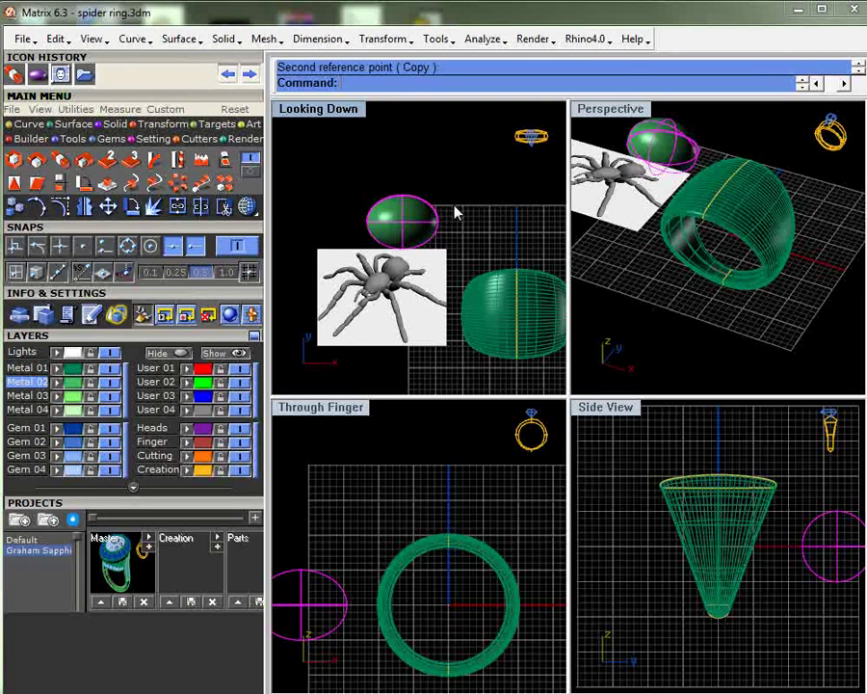
key(Escape)
- Apply Cage Edit to the ellipsoid using its bounding box, 4 cage points and degree 3 in each direction, with the Global region
scroll(397, 291, up, 5)
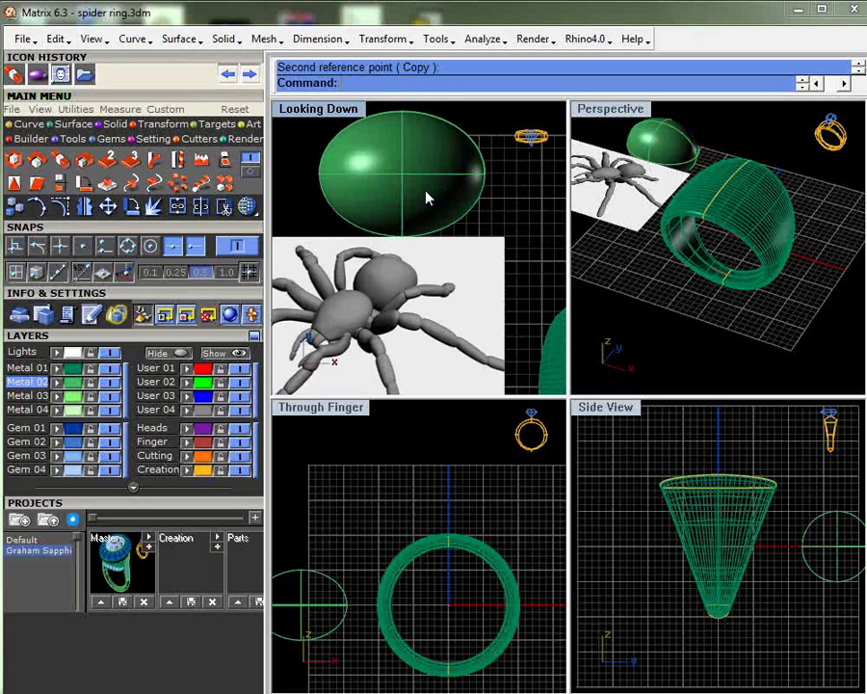
click(424, 192)
scroll(420, 199, down, 3)
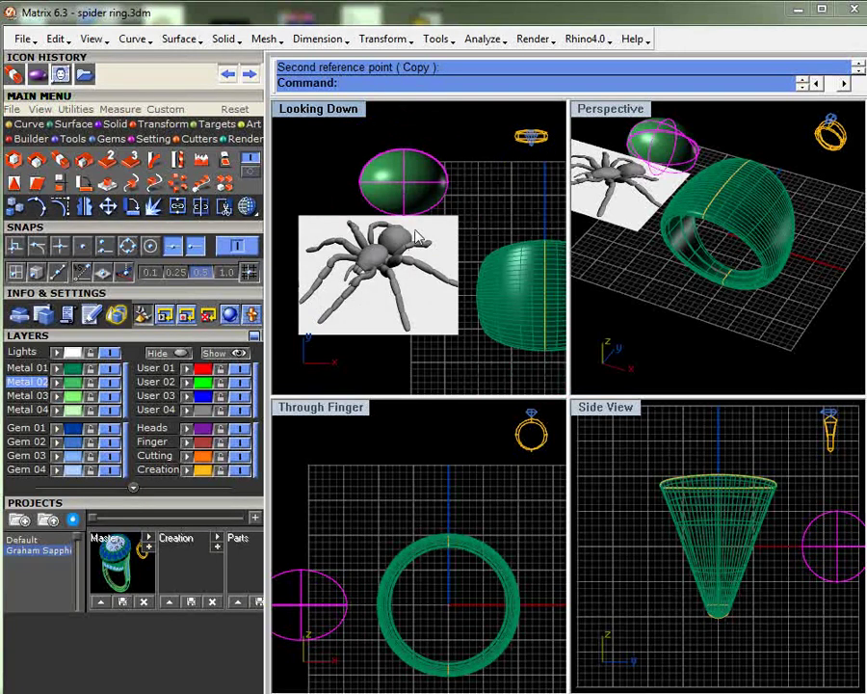
right_drag(342, 549, 426, 543)
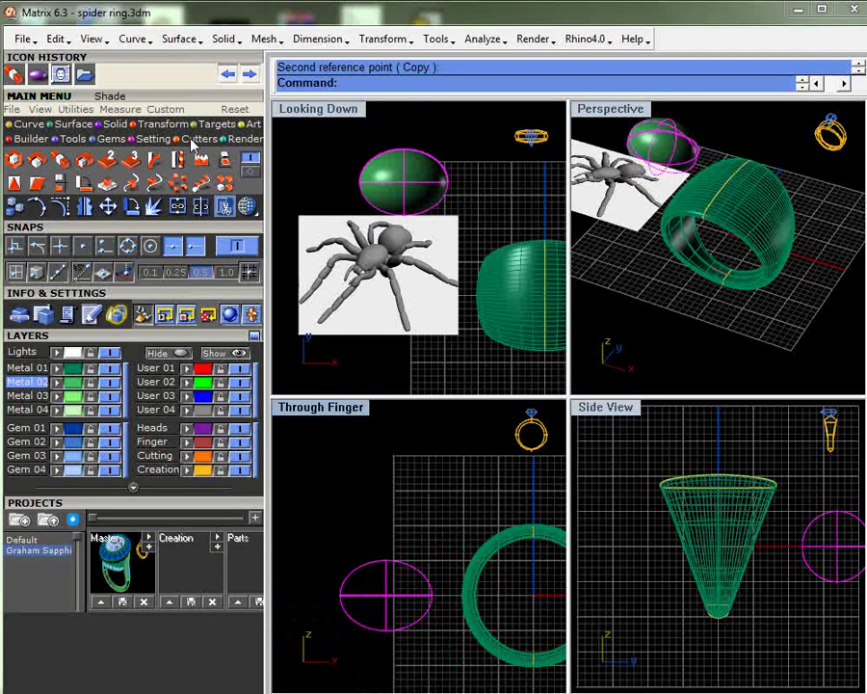
click(180, 181)
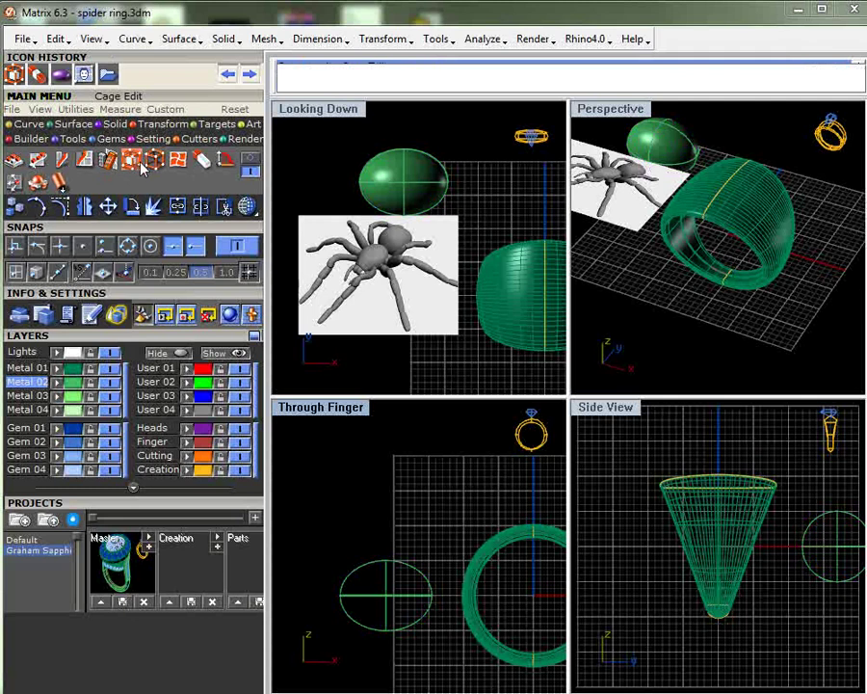
click(142, 168)
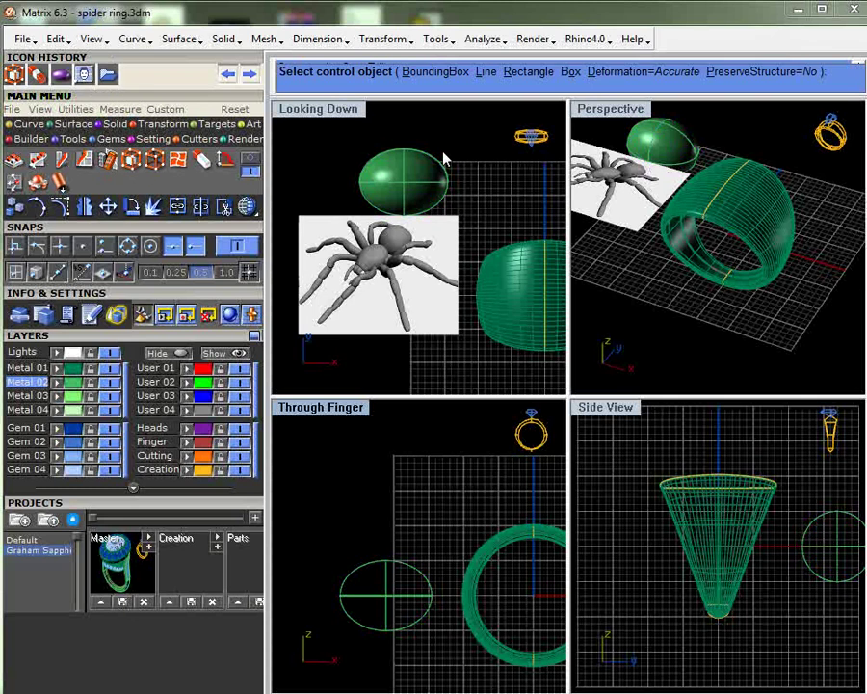
click(450, 75)
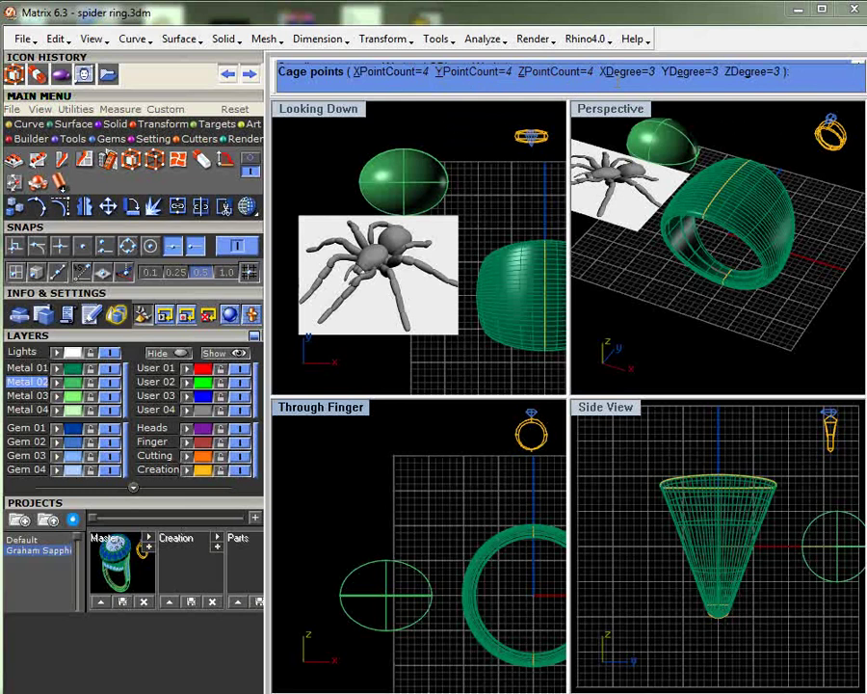
key(Return)
key(Return)
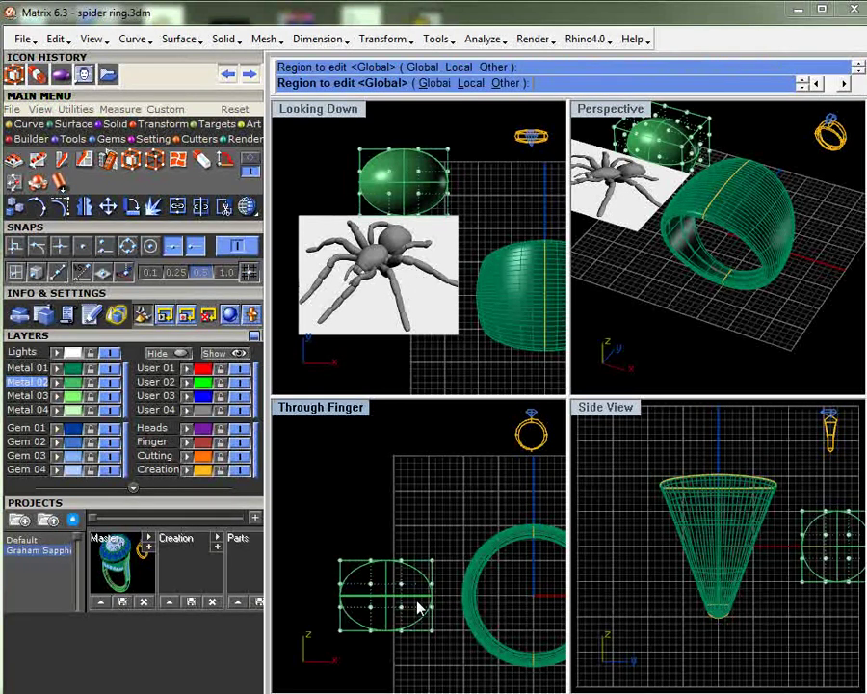
- Move the ellipsoid's left column of cage points inward in the Through Finger view to blunt that end
scroll(376, 581, up, 1)
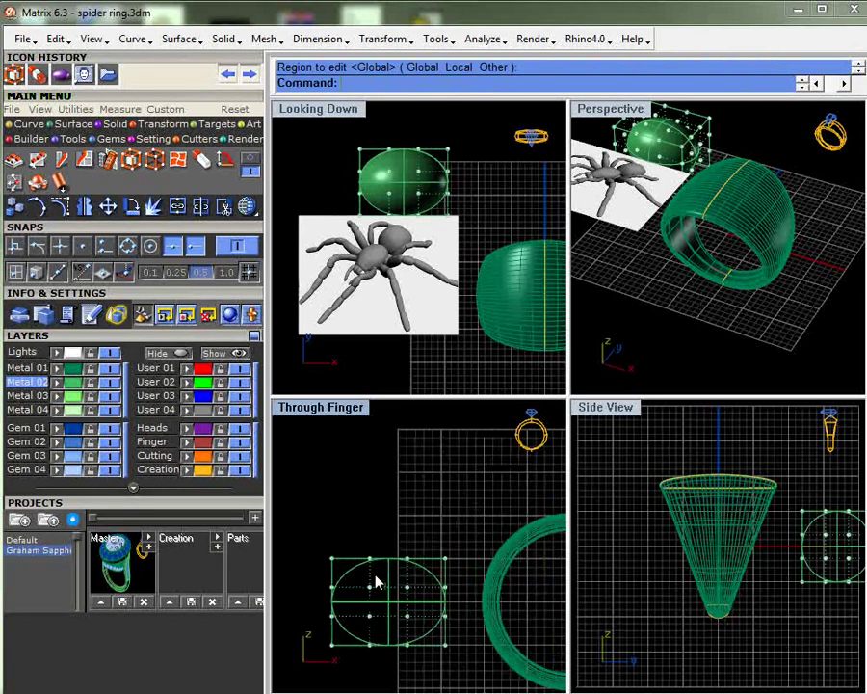
scroll(376, 581, up, 2)
drag(305, 541, 338, 676)
drag(322, 663, 335, 662)
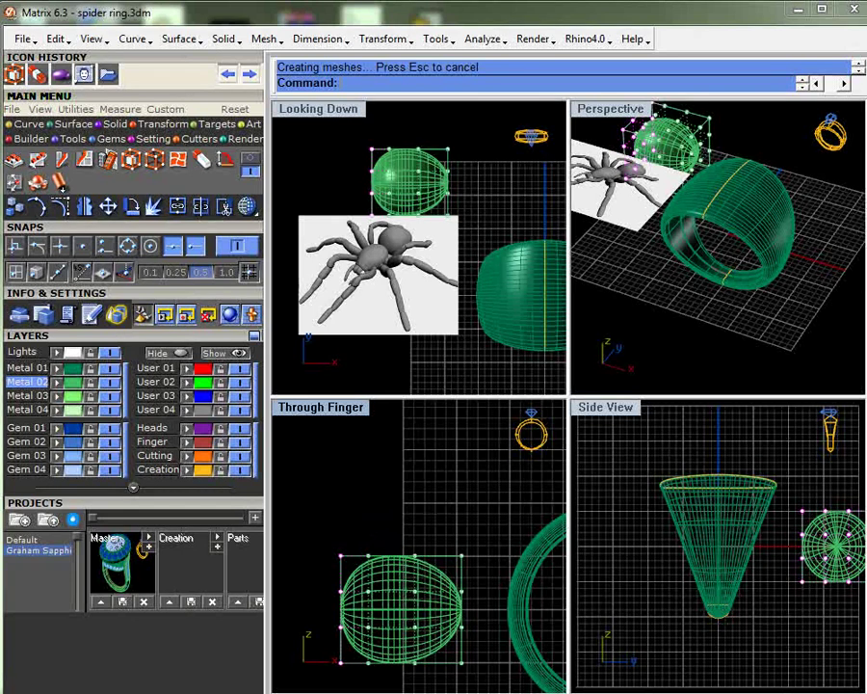
- Raise the inner top-left cage points and lower the remaining upper-right ones so the spider body slopes toward the ring
drag(358, 539, 379, 567)
drag(368, 556, 417, 561)
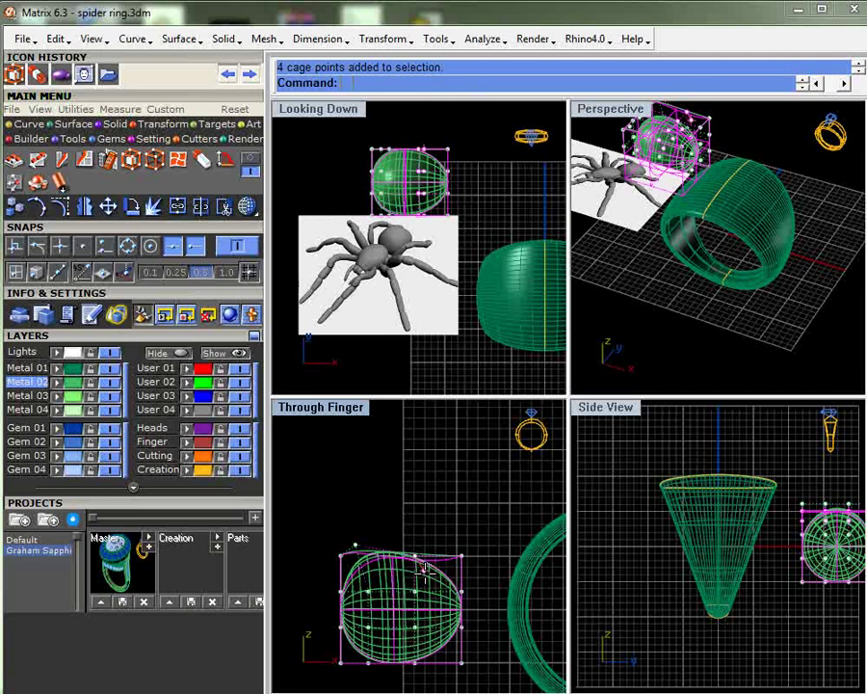
drag(449, 557, 465, 595)
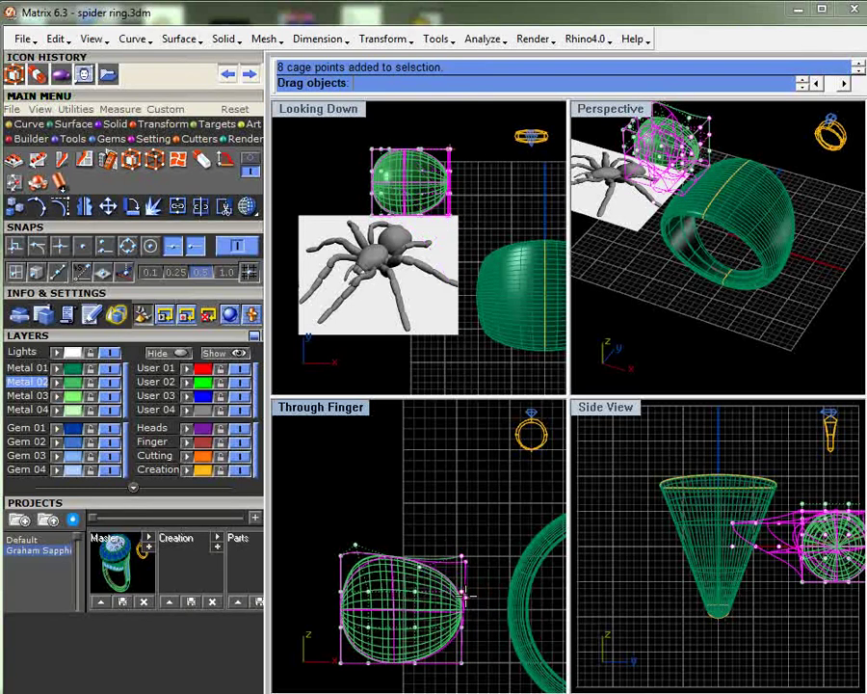
click(430, 503)
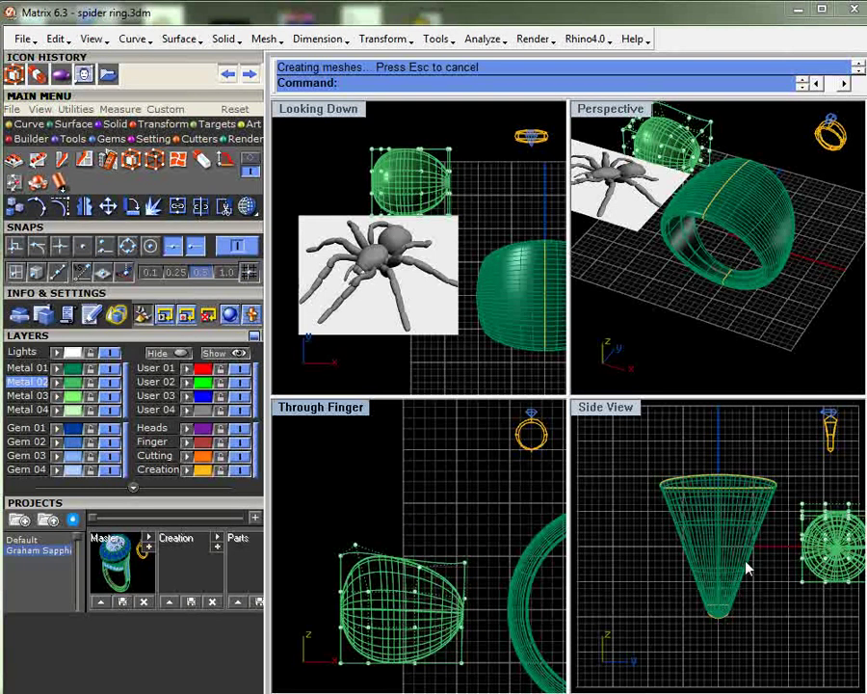
- Lower the upper two rows of the body's cage points slightly in the Through Finger view
right_drag(747, 568, 617, 561)
drag(319, 522, 471, 616)
text(s)
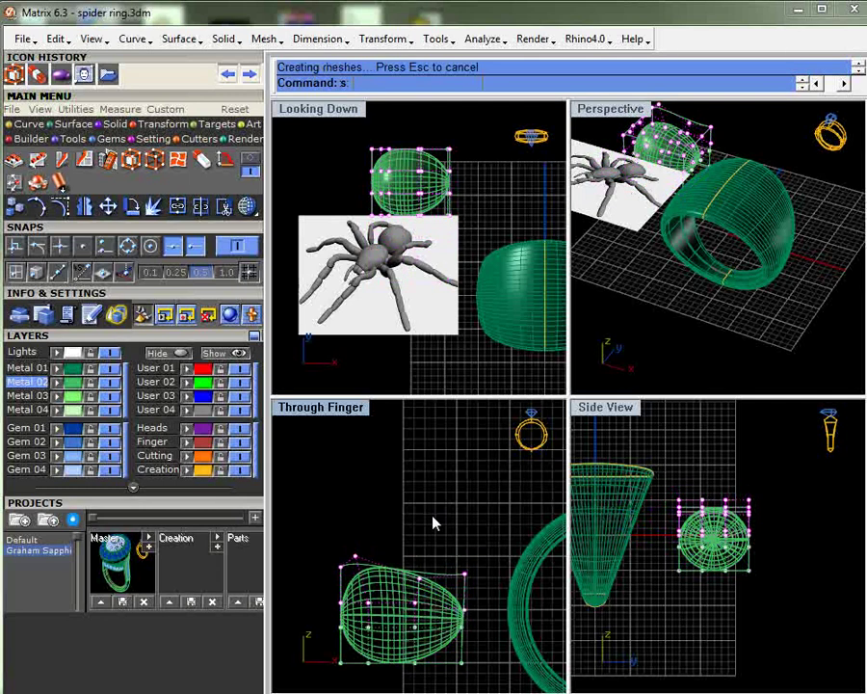
key(Escape)
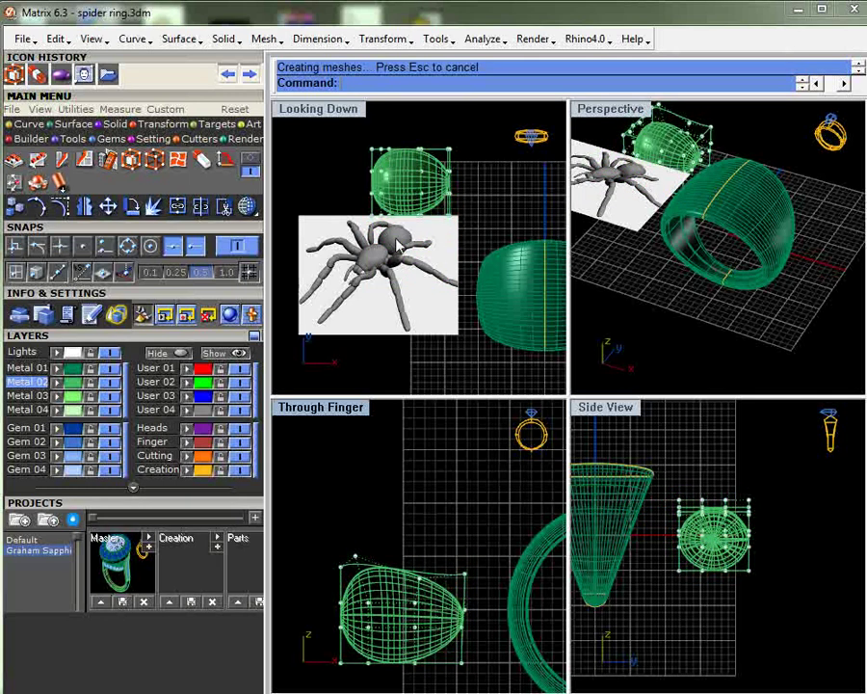
scroll(397, 242, up, 3)
scroll(394, 242, down, 4)
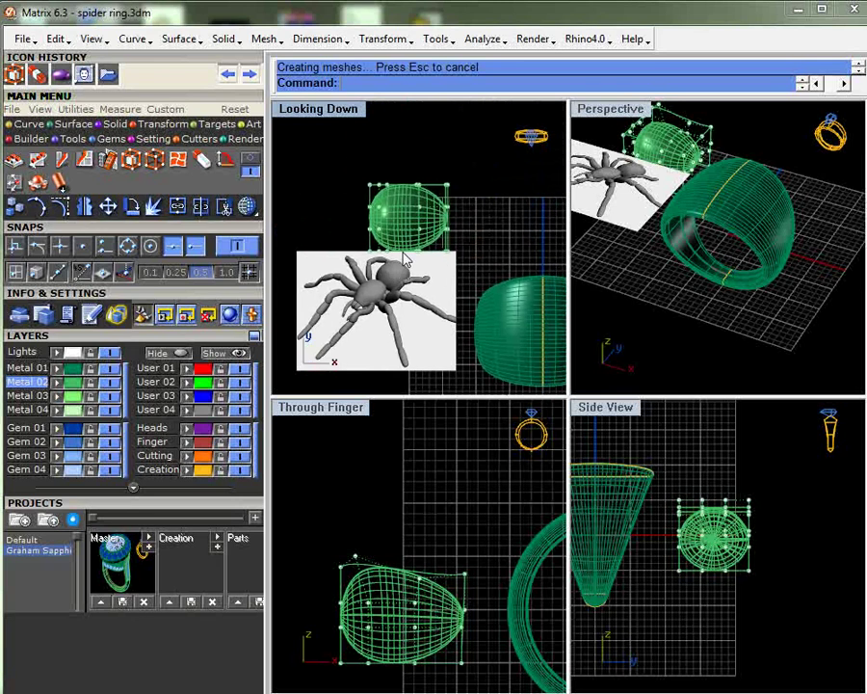
- Raise the bottom row of the body's cage points in the Through Finger view to flatten the spider's underside
key(Escape)
click(448, 201)
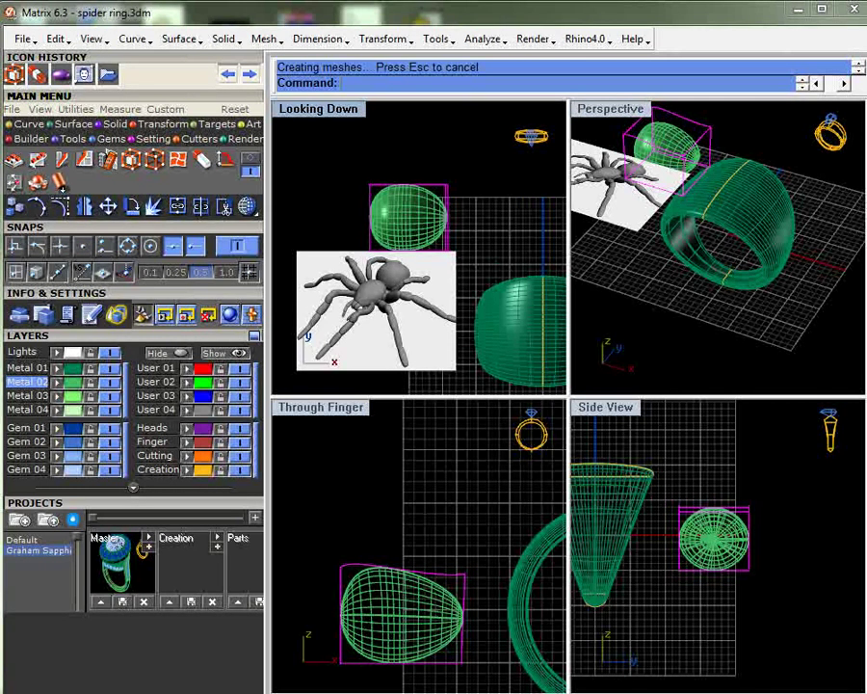
click(442, 534)
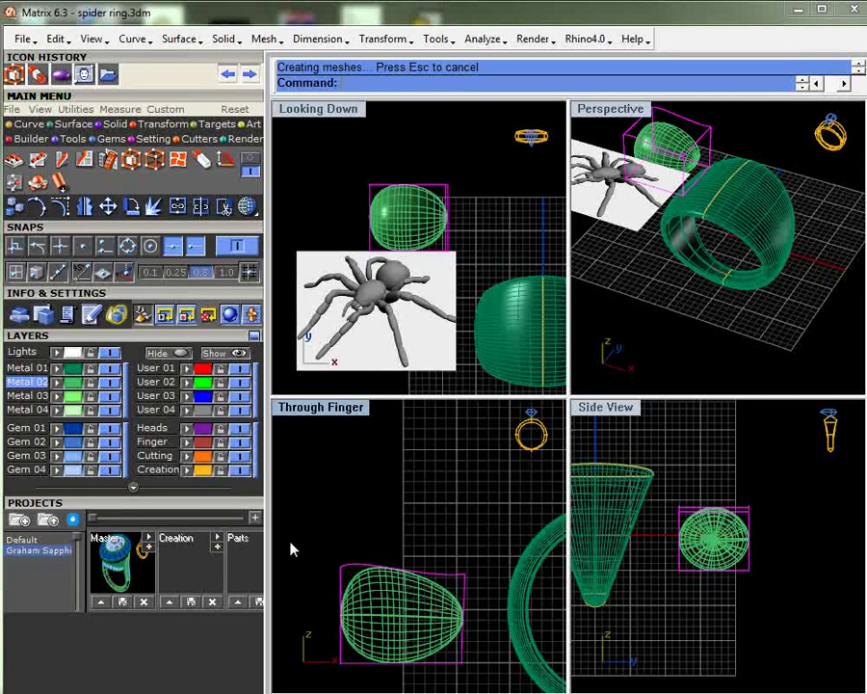
click(63, 214)
drag(323, 646, 462, 652)
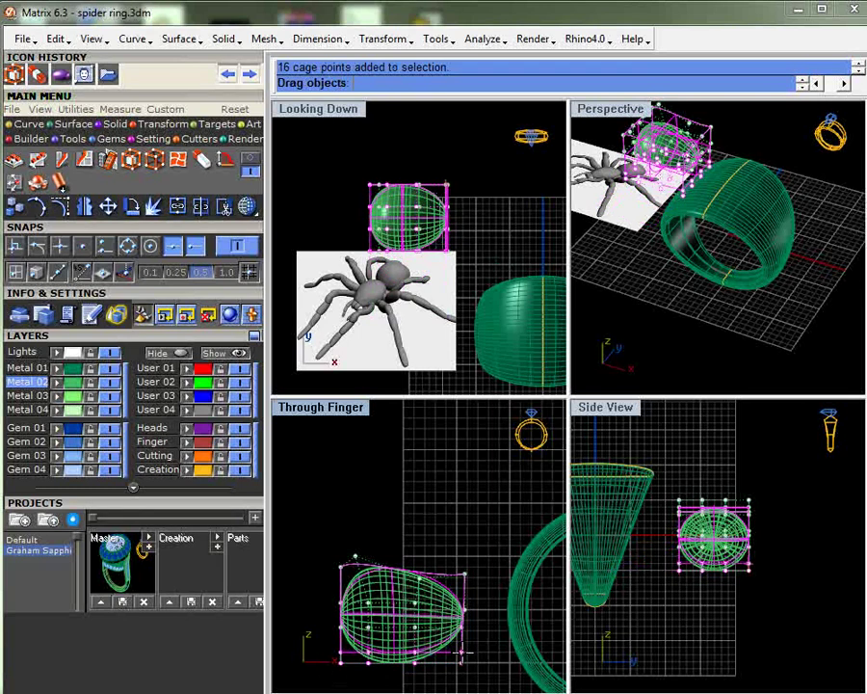
drag(464, 649, 474, 649)
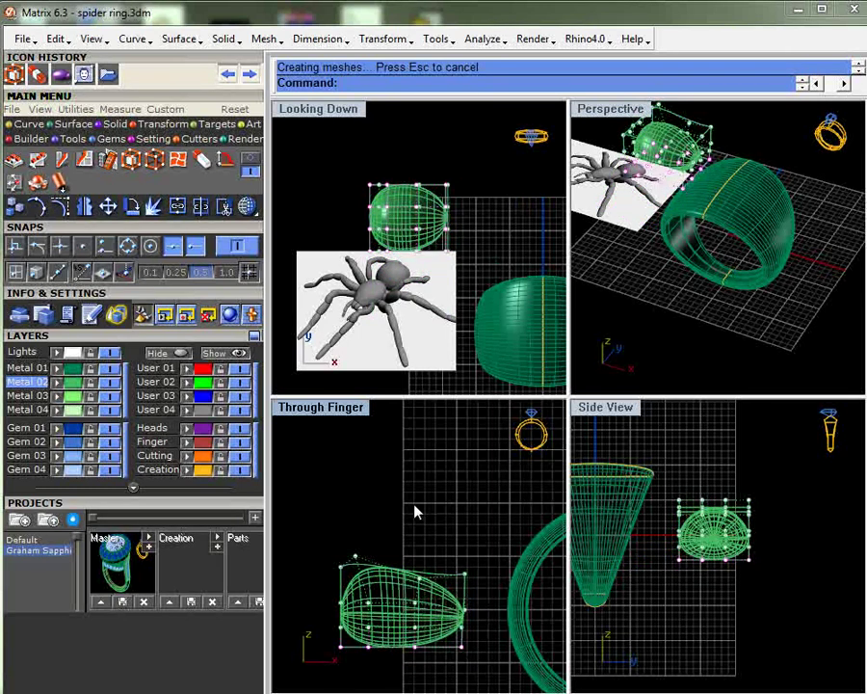
key(Escape)
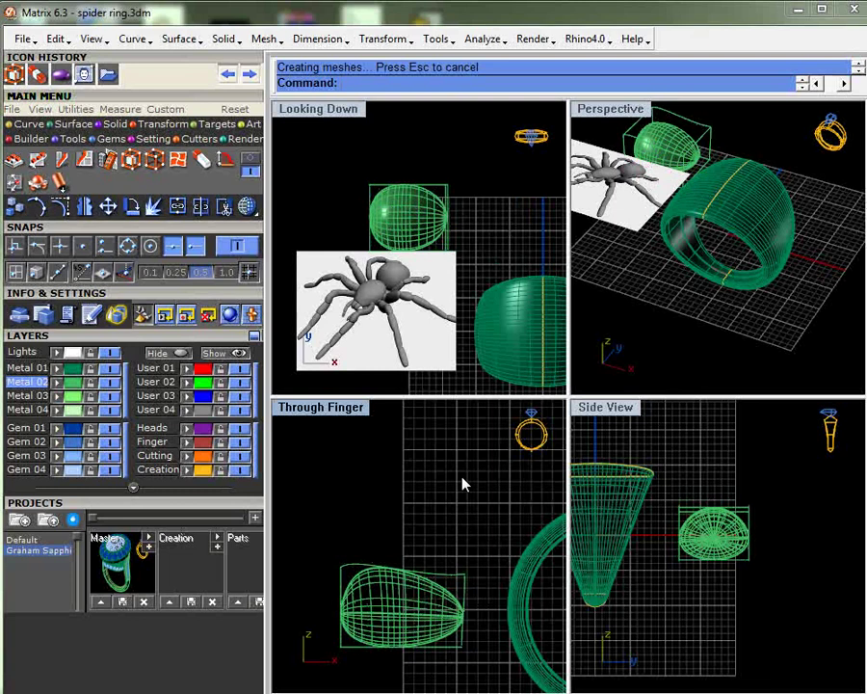
- Delete the control cage around the reshaped spider body, keeping the body itself
right_drag(617, 289, 751, 231)
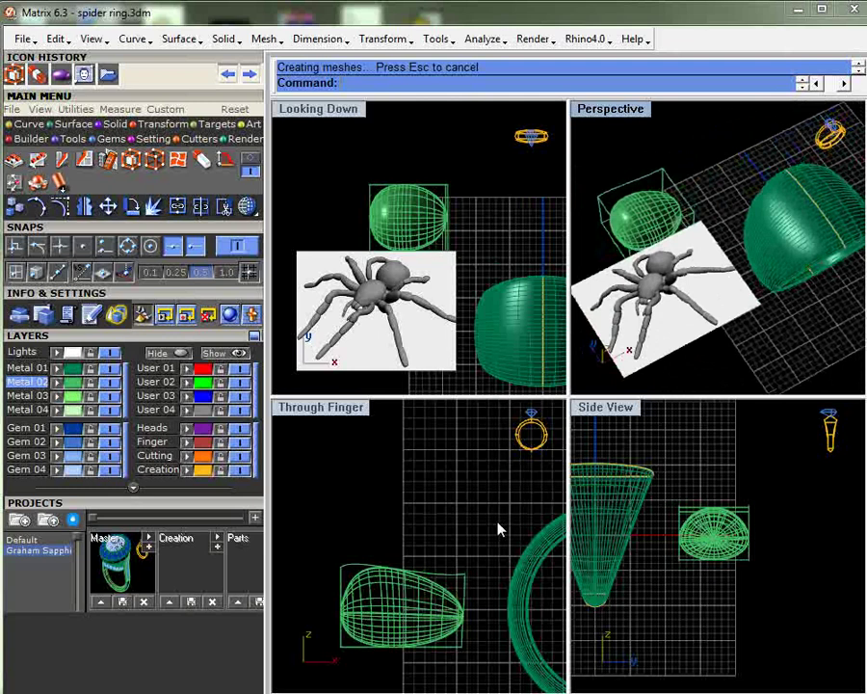
click(464, 576)
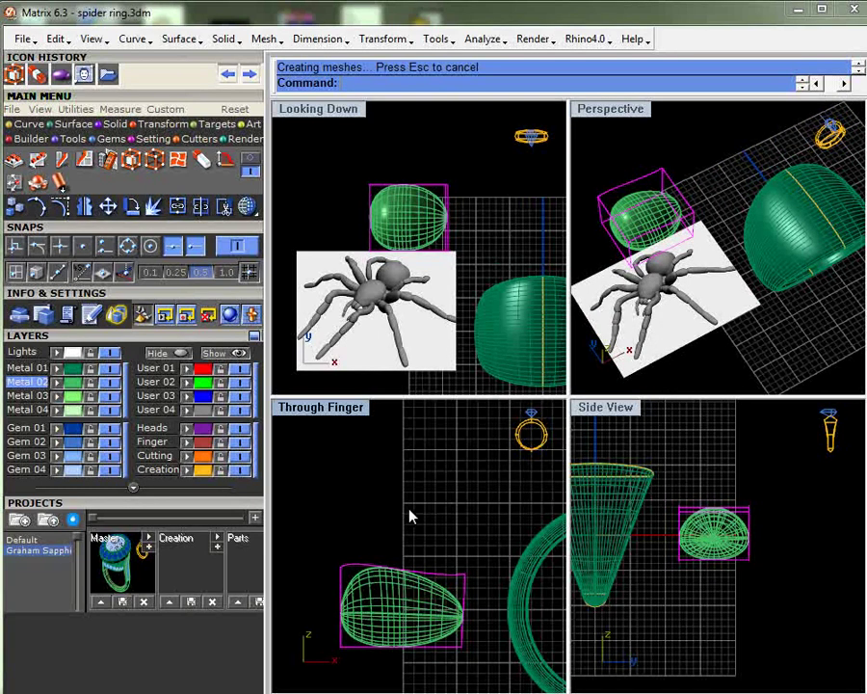
key(Delete)
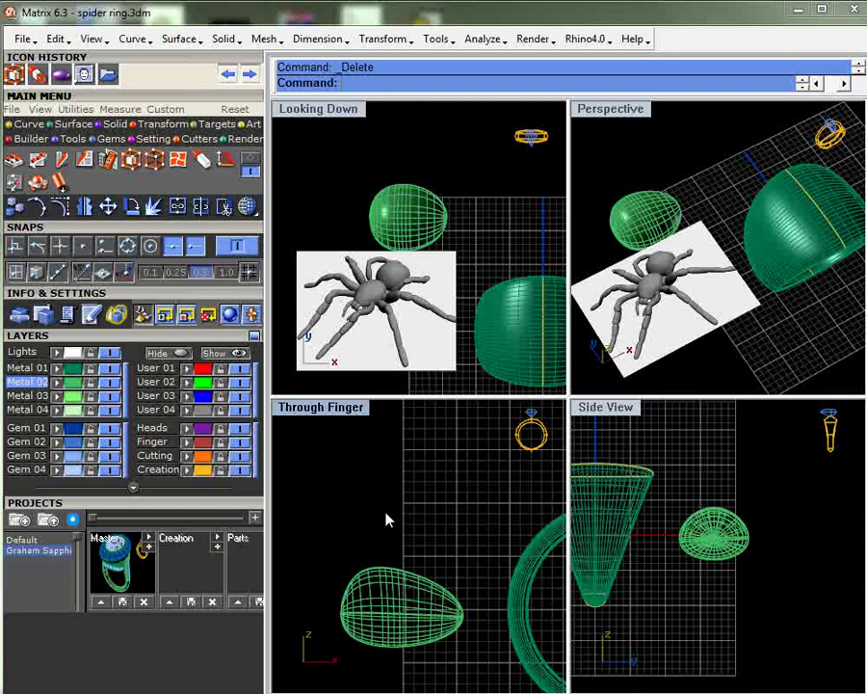
- Move the spider body toward the ring in the Looking Down view and examine the head and legs in the reference picture
alt+drag(419, 228, 501, 220)
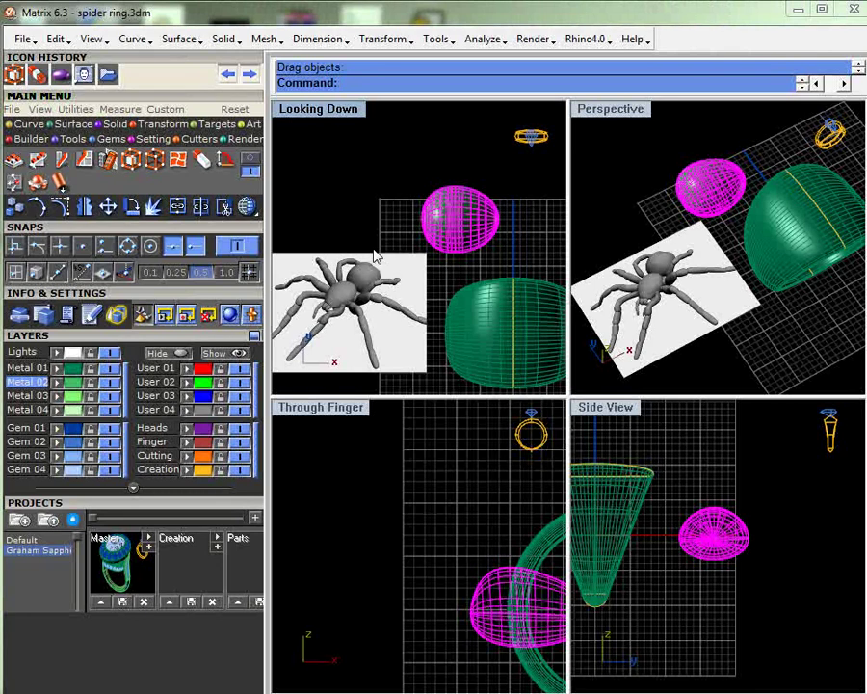
scroll(376, 256, up, 5)
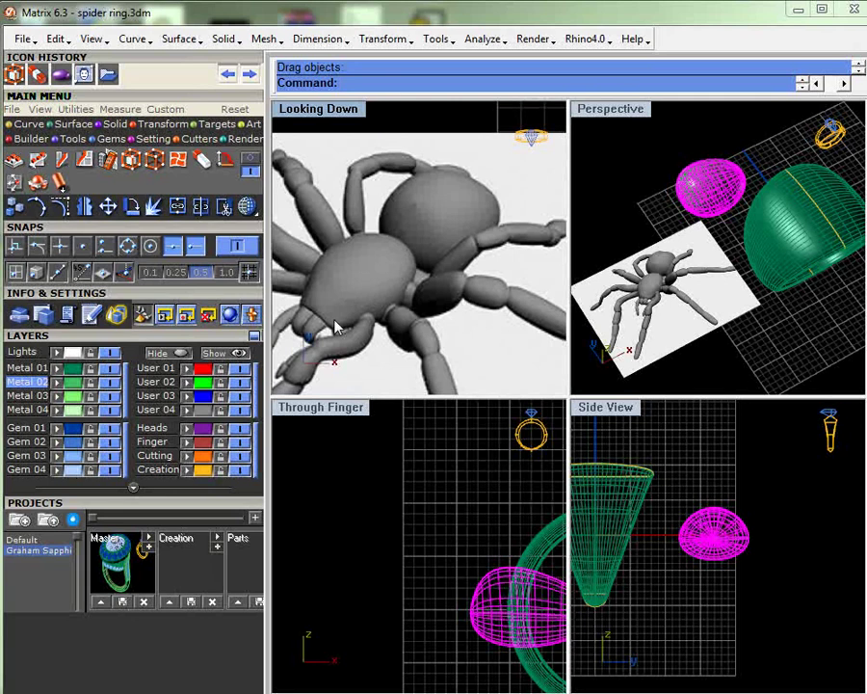
scroll(391, 272, down, 2)
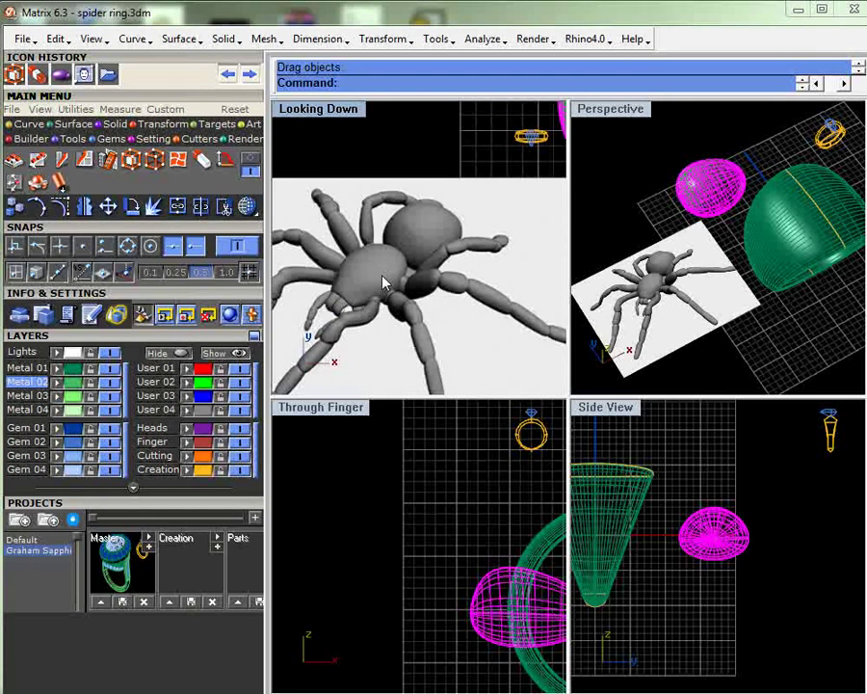
scroll(445, 170, down, 2)
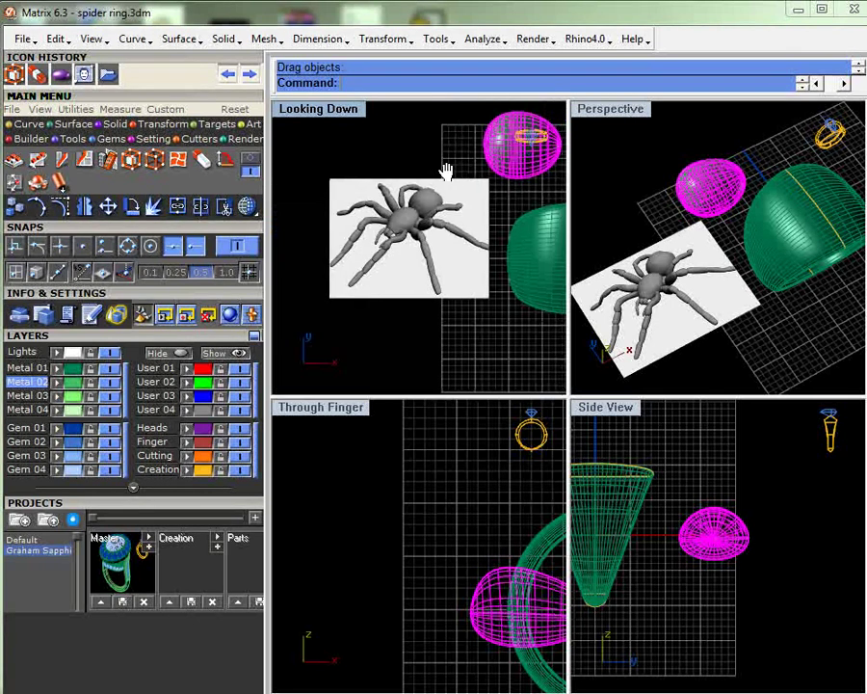
right_drag(445, 171, 447, 209)
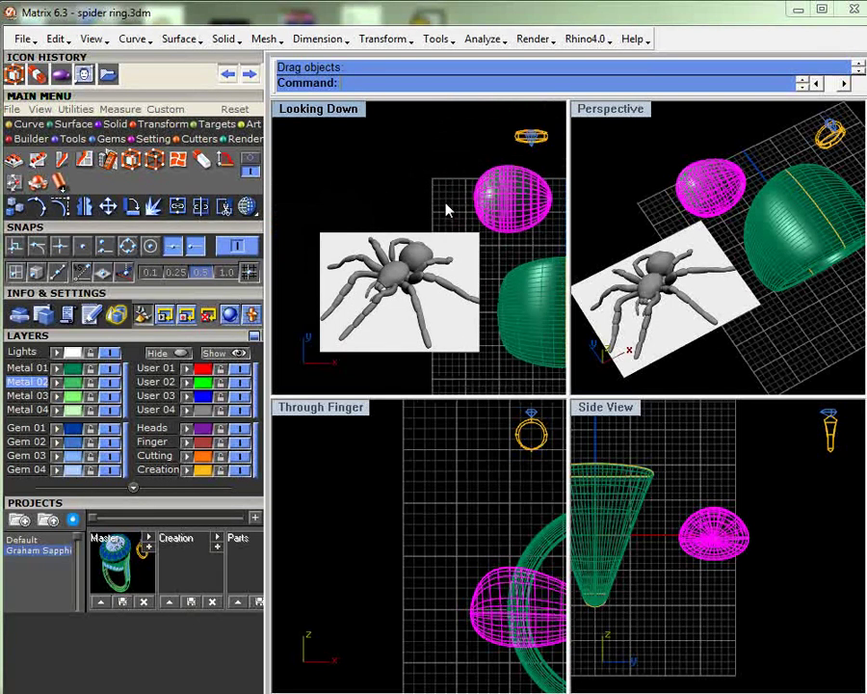
scroll(395, 274, up, 4)
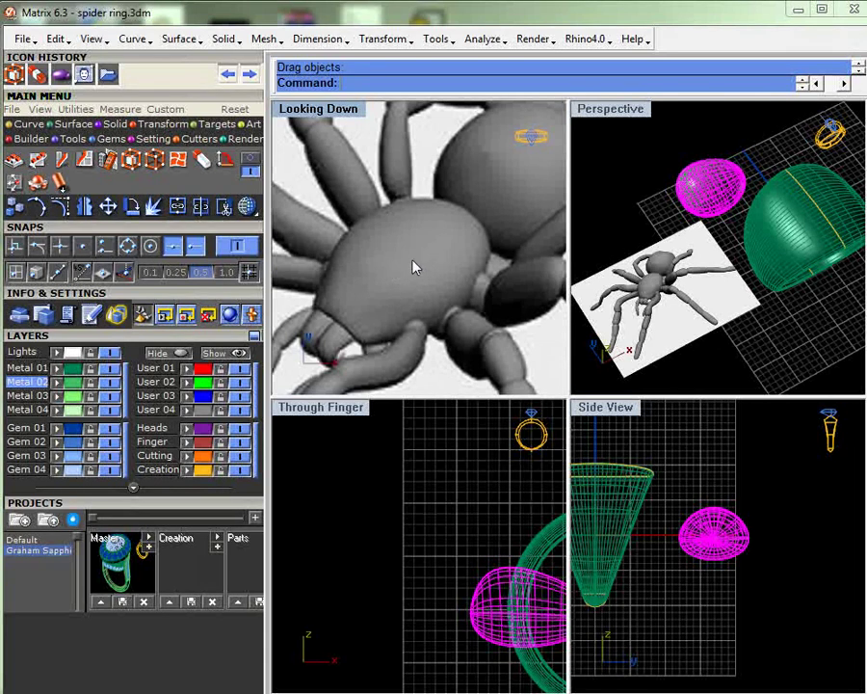
scroll(415, 267, down, 4)
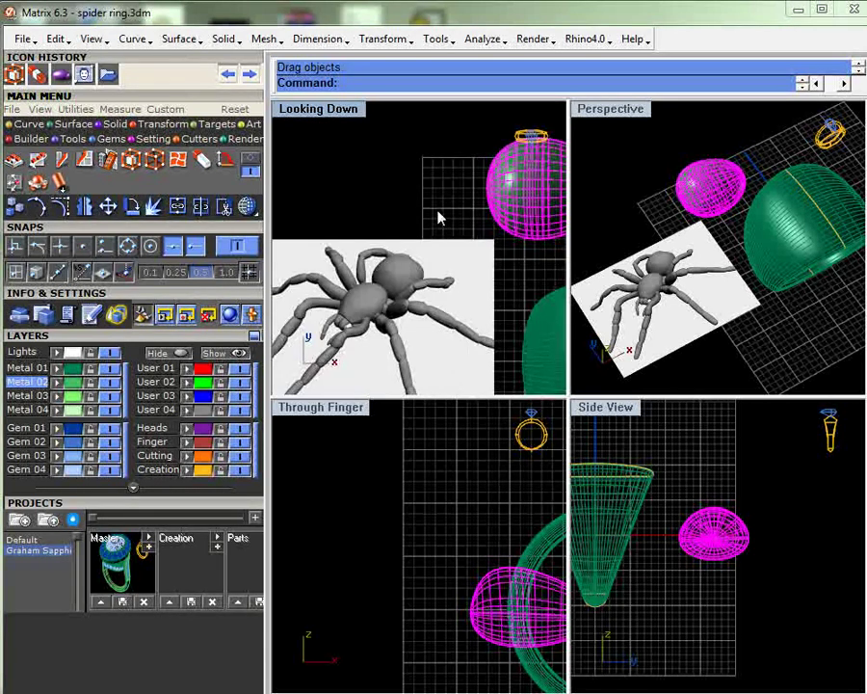
click(442, 187)
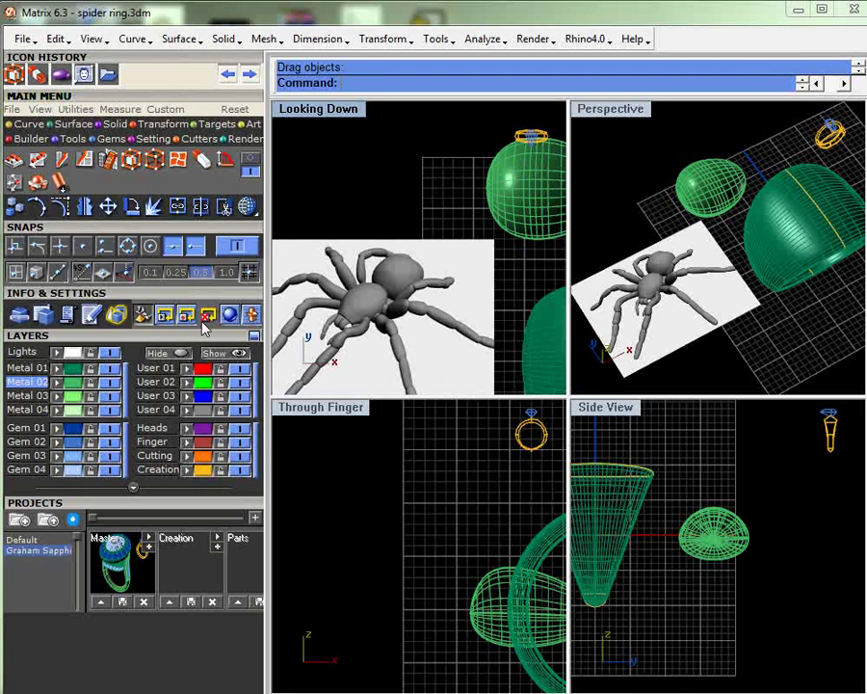
- With object snaps off, draw a four-point Interp Curve on layer User 02, arching outward from the body's rounded end in Looking Down
click(155, 382)
click(29, 123)
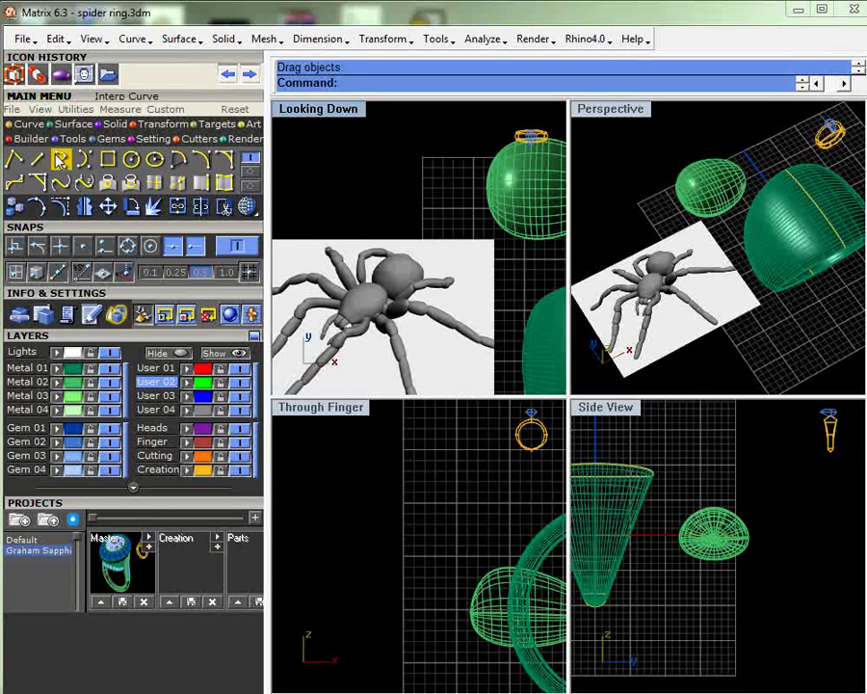
click(60, 160)
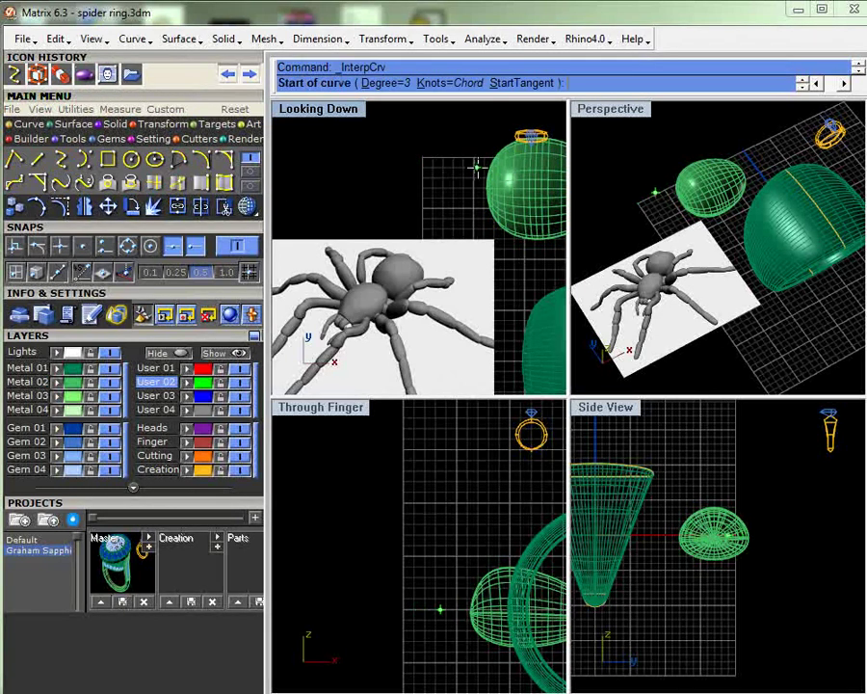
click(242, 247)
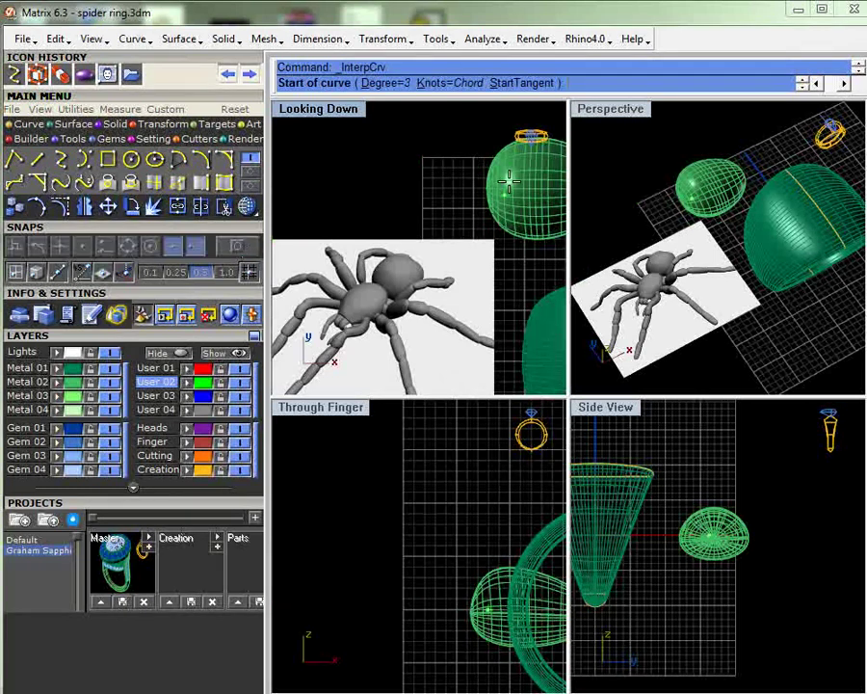
click(492, 173)
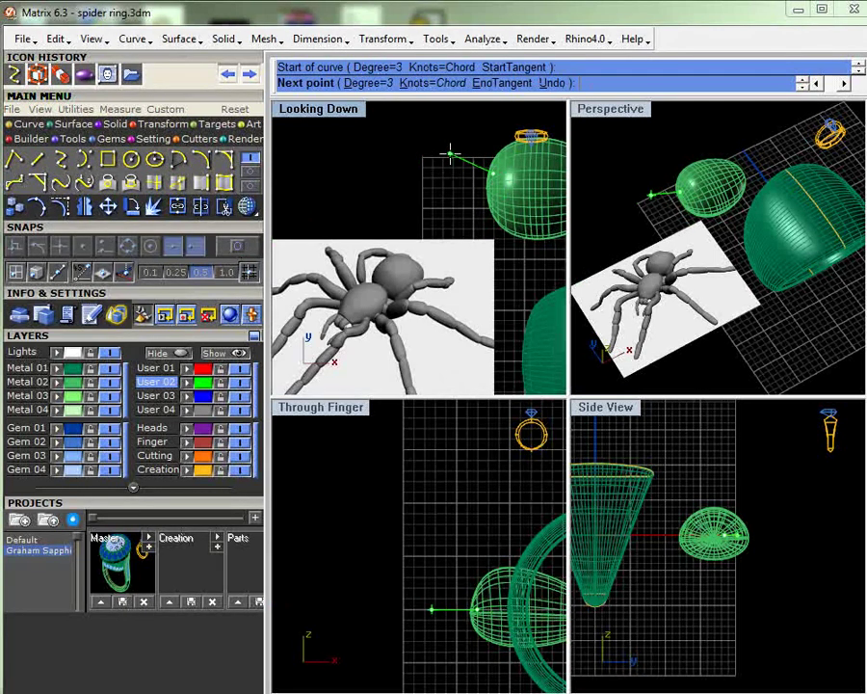
click(448, 153)
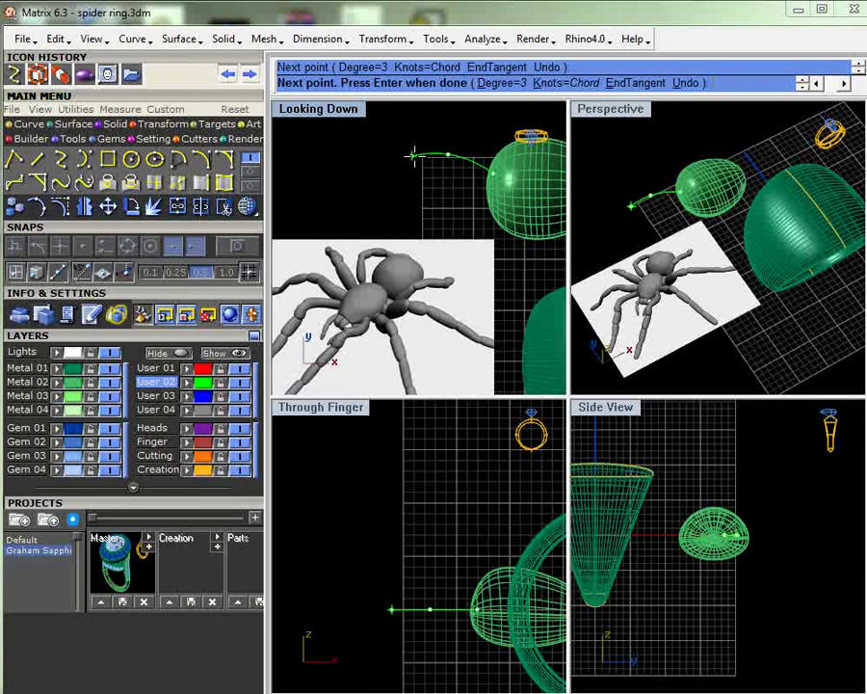
click(416, 156)
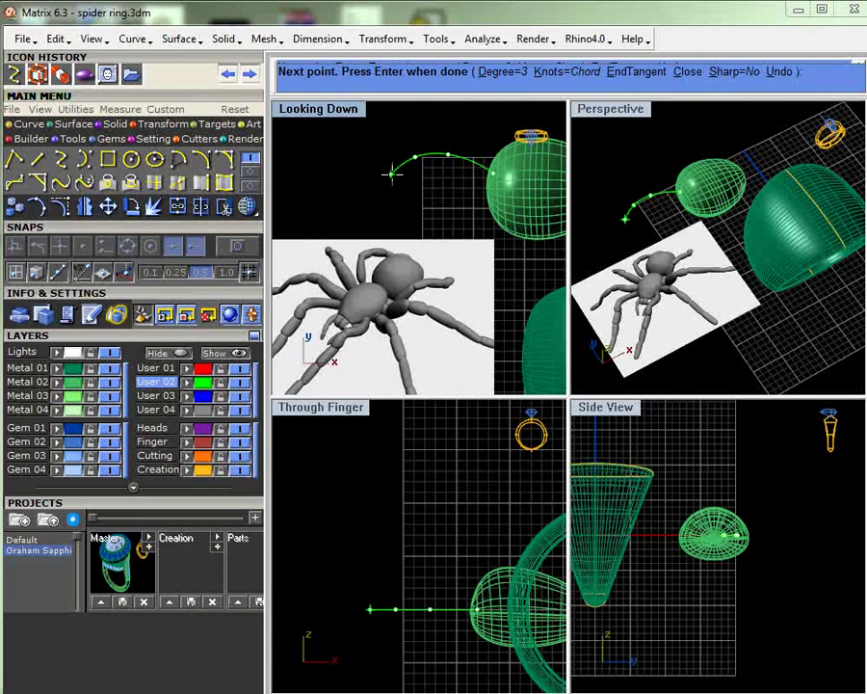
click(392, 174)
key(Return)
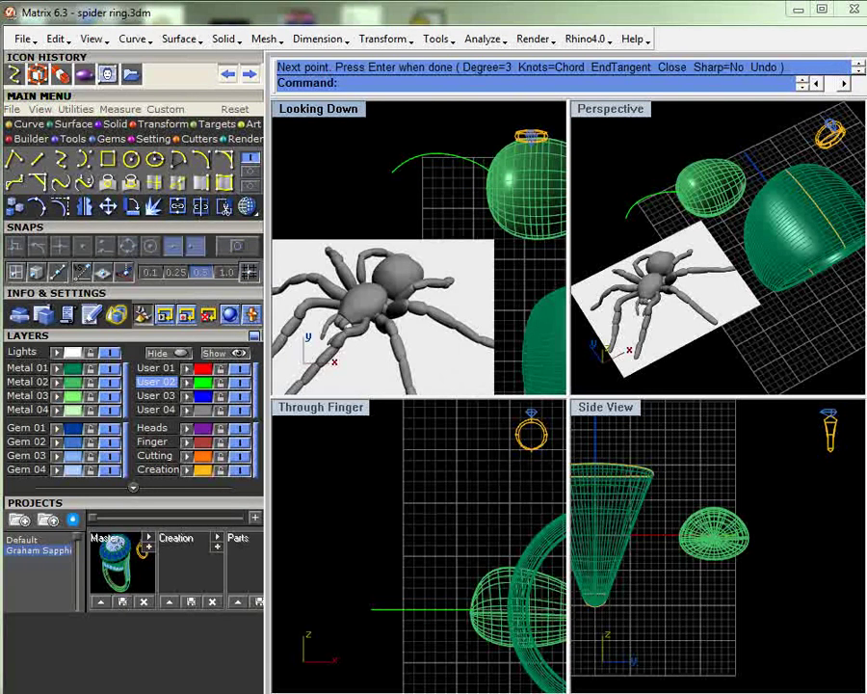
- Move the control point next to the curve's outer end in Looking Down to give the curve an S-shaped bend
click(403, 170)
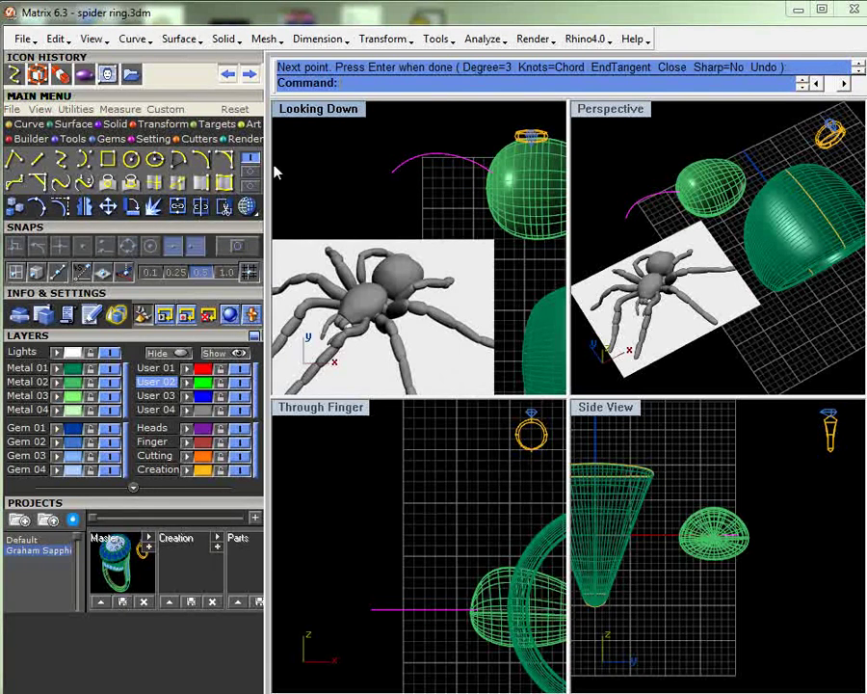
click(61, 207)
drag(400, 186, 400, 182)
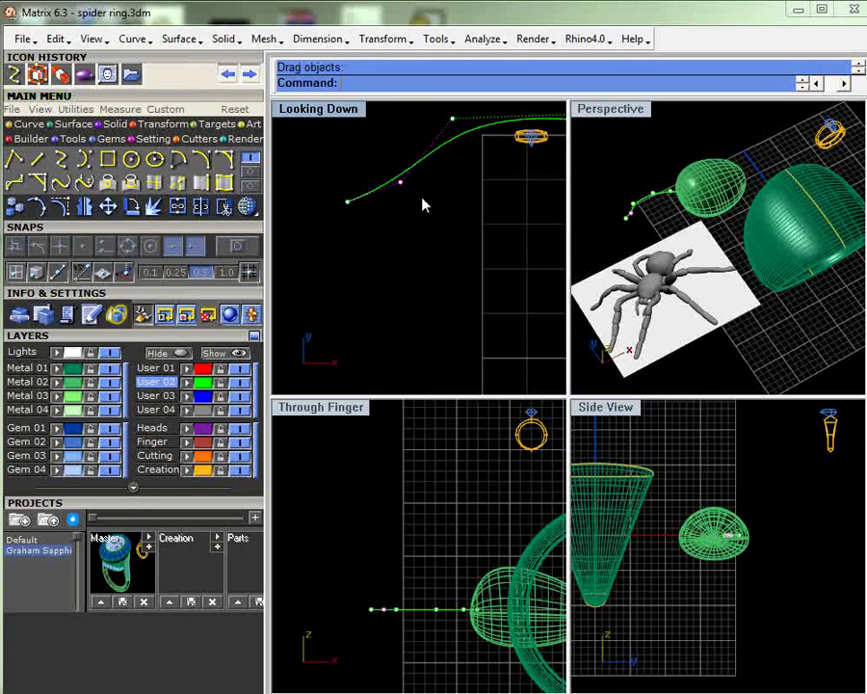
key(Escape)
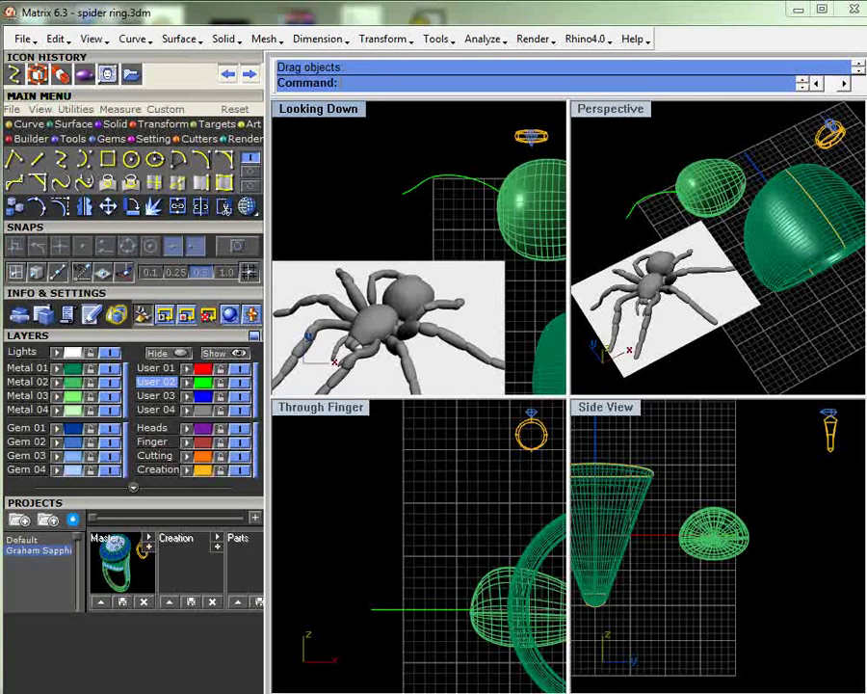
scroll(426, 186, down, 3)
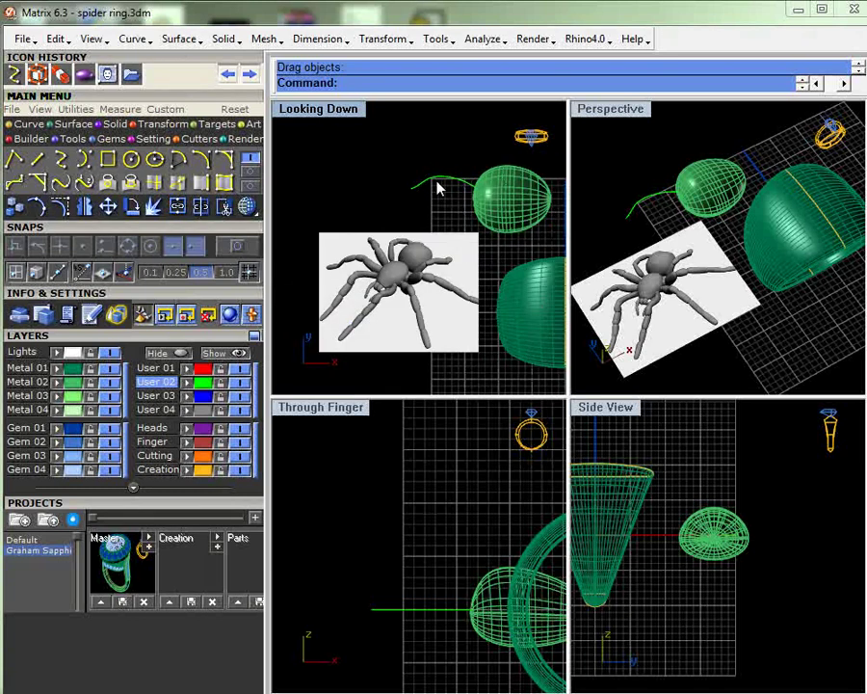
- Mirror a copy of the curve across the body's lengthwise centre line, starting the mirror plane at the rounded end's quadrant point
click(436, 186)
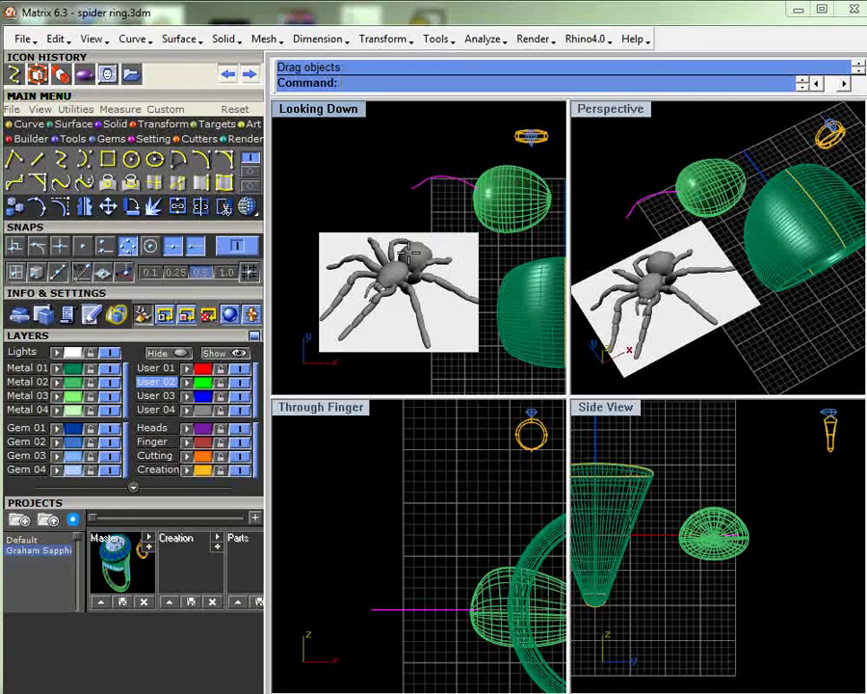
click(85, 208)
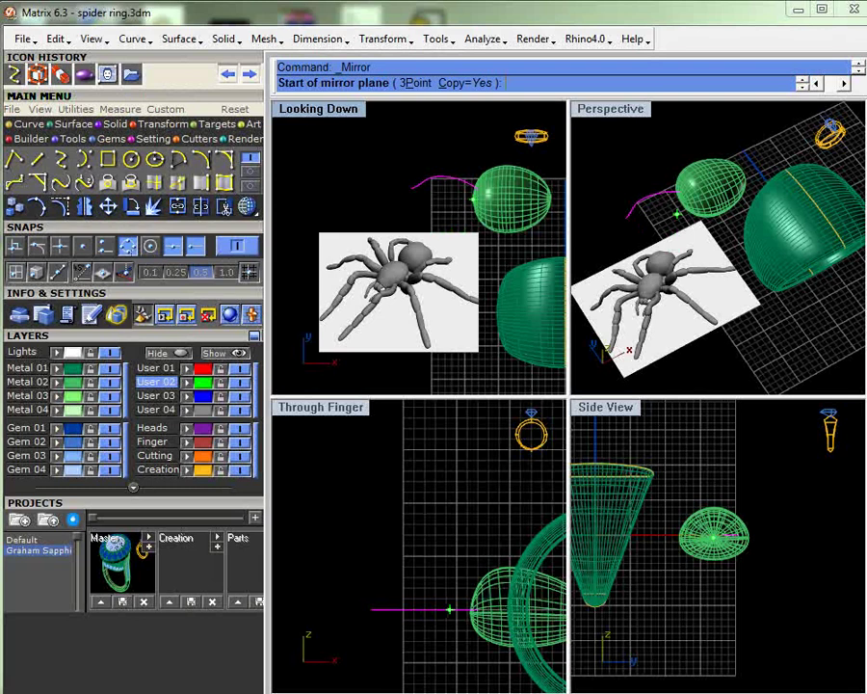
click(473, 200)
click(467, 229)
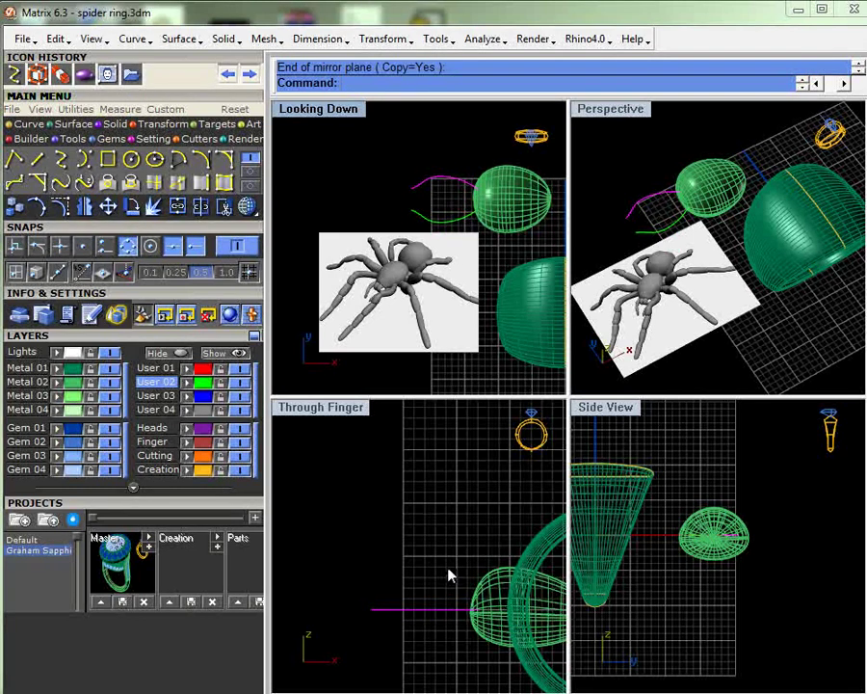
- Raise the spider body slightly in the Through Finger view so its rounded tip lines up with the curves
scroll(434, 573, up, 5)
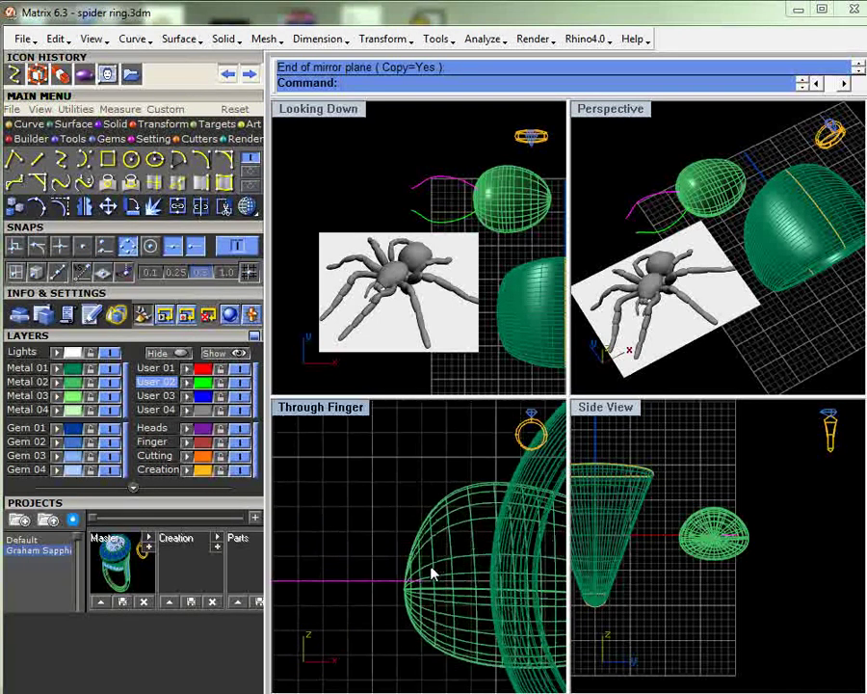
click(434, 568)
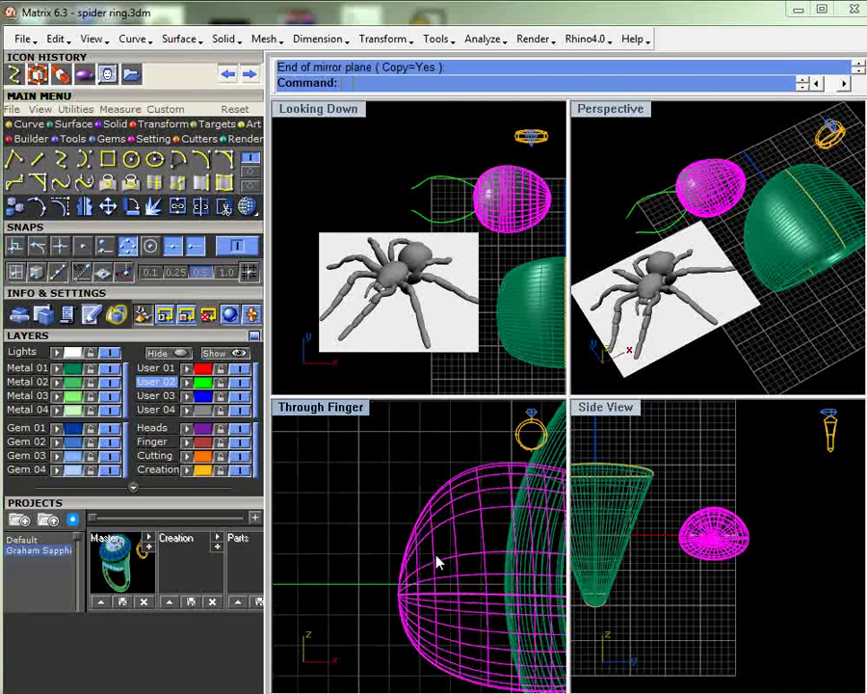
drag(434, 570, 437, 558)
click(388, 553)
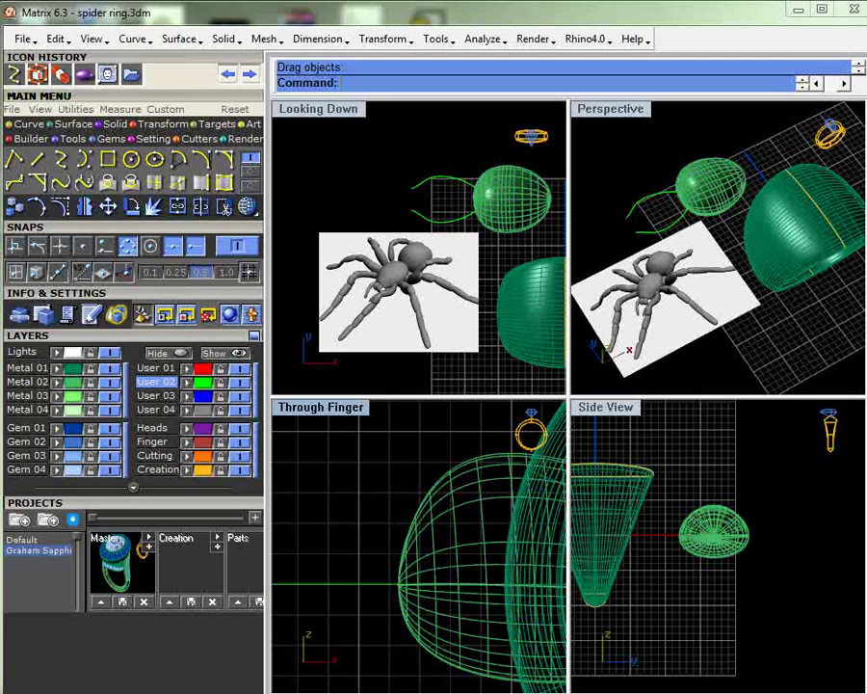
- Draw a vertical guide line in Through Finger, rising from the outer ends of the two mirrored curves
scroll(400, 571, down, 5)
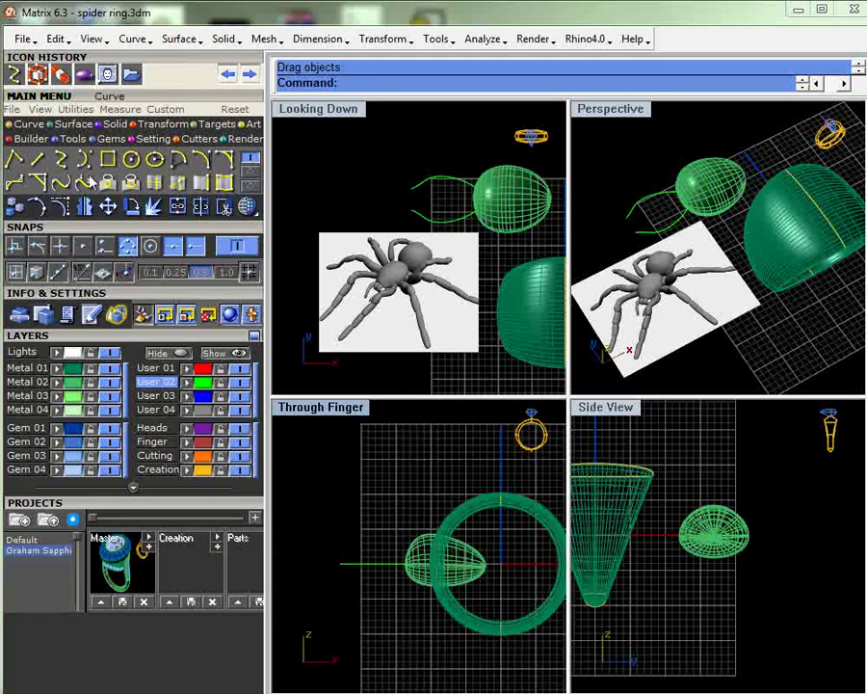
click(39, 161)
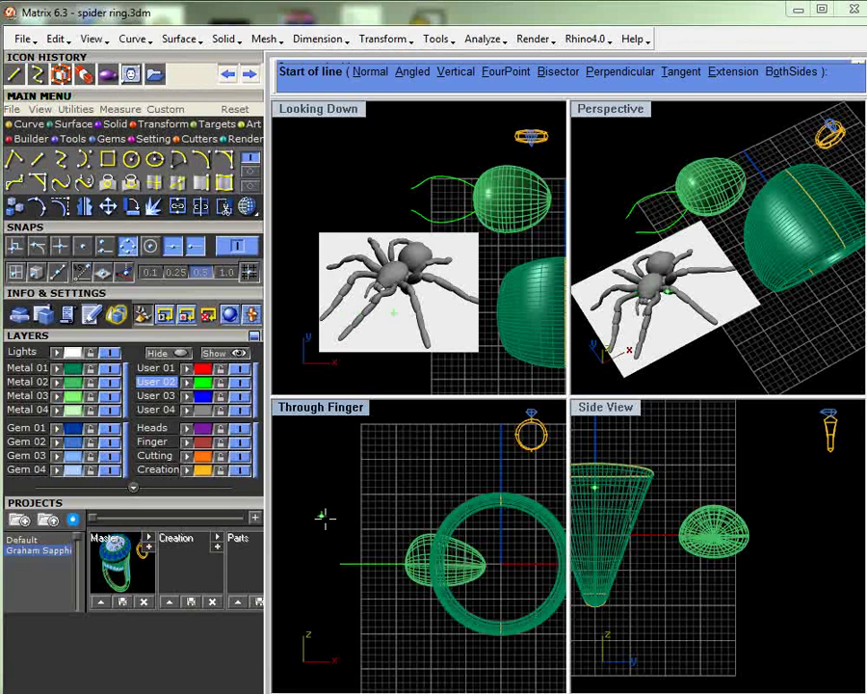
click(340, 564)
click(340, 496)
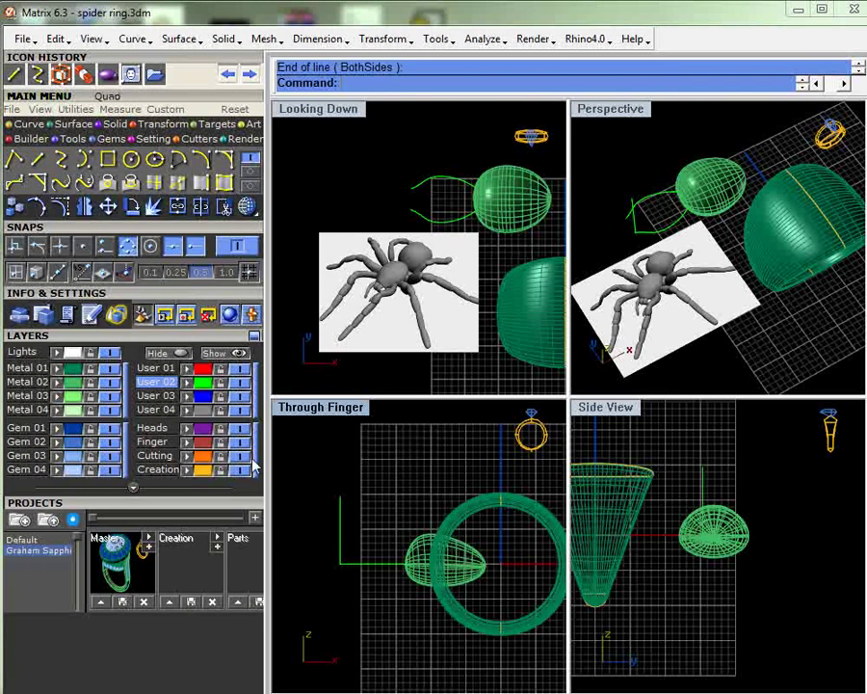
- Draw a five-point Interp Curve in Through Finger, arching from the upper part of the body's rounded end outward to the vertical guide line
click(60, 159)
scroll(446, 561, up, 5)
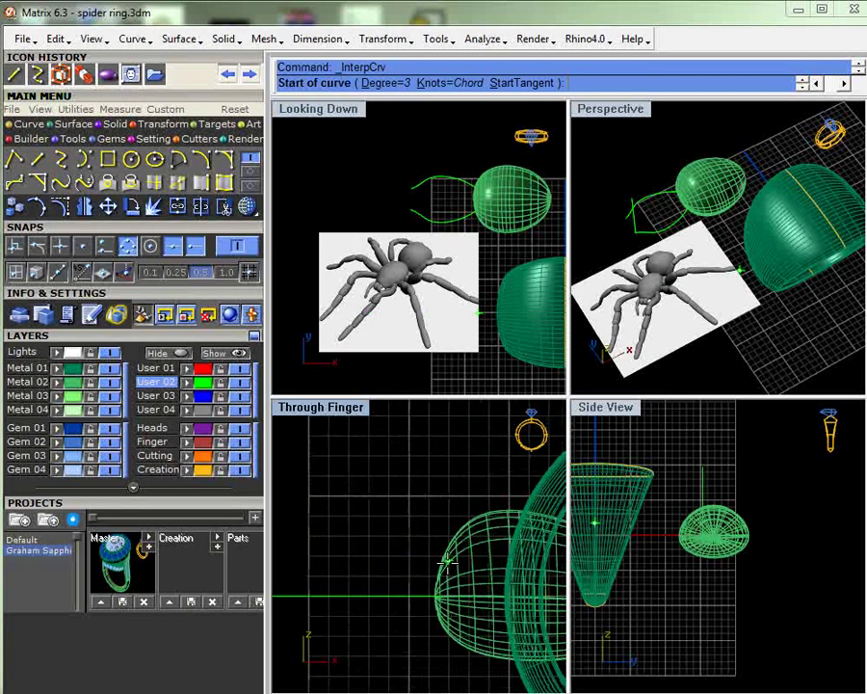
click(446, 561)
click(399, 546)
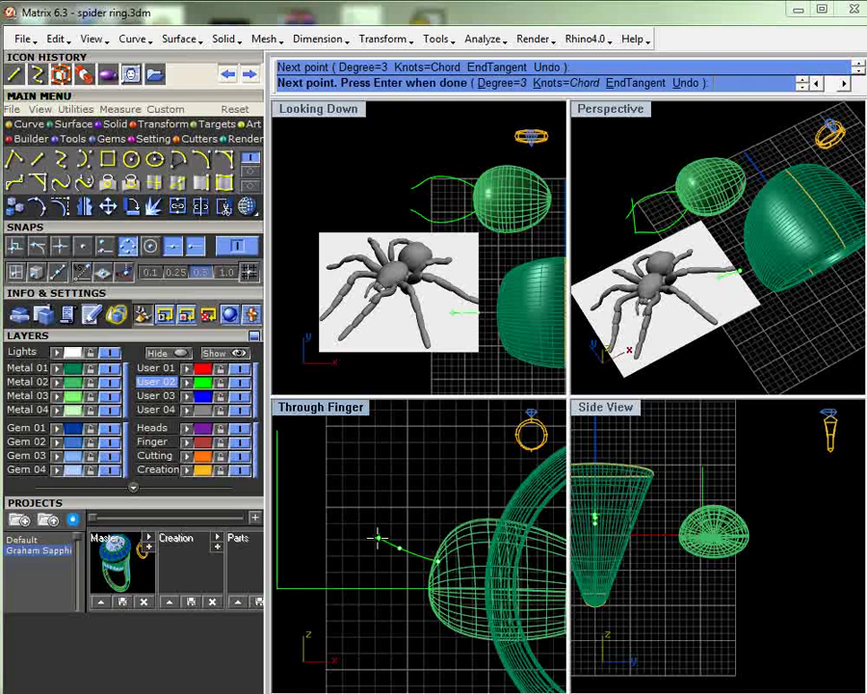
click(360, 532)
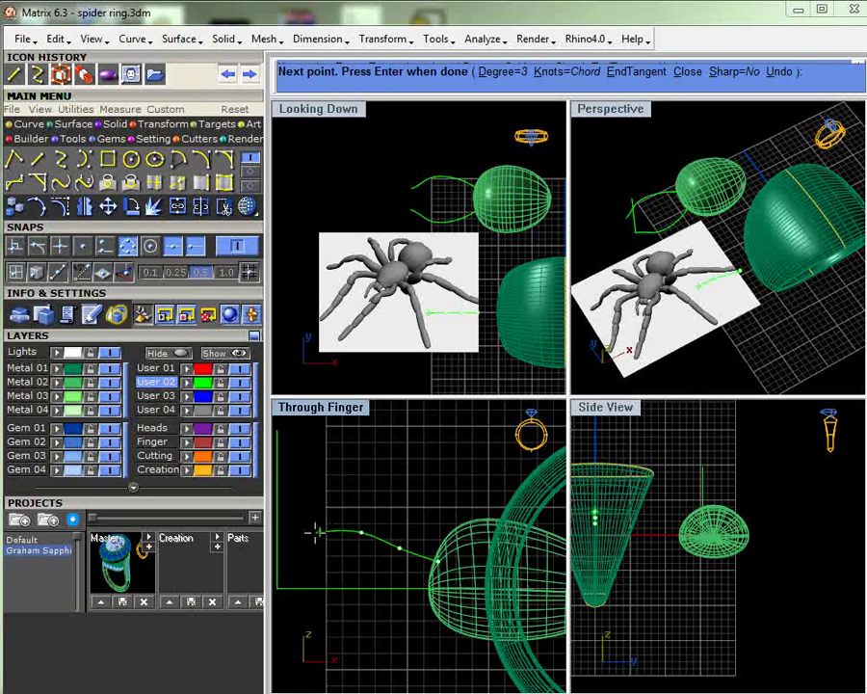
click(307, 539)
right_drag(276, 545, 348, 532)
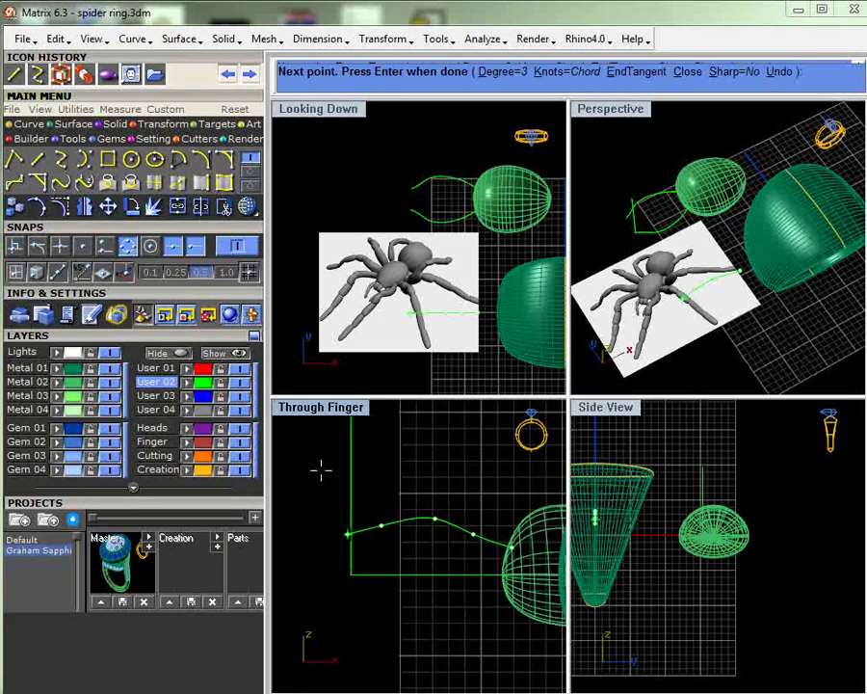
click(320, 469)
click(105, 246)
click(346, 533)
key(Return)
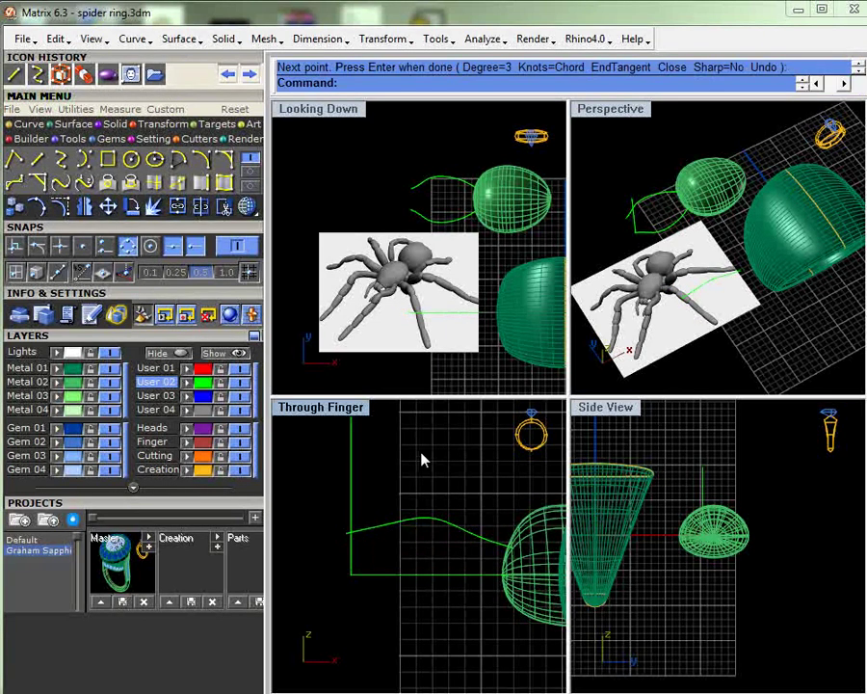
- Raise the control point nearer the outer end of the upper curve to give its arch a rounder hump
click(425, 518)
click(63, 206)
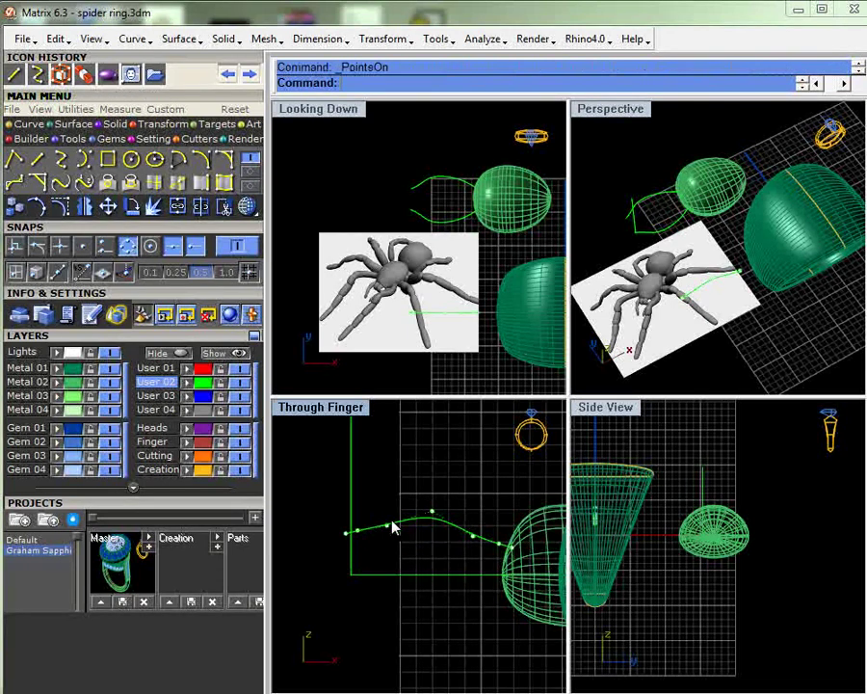
drag(388, 525, 380, 513)
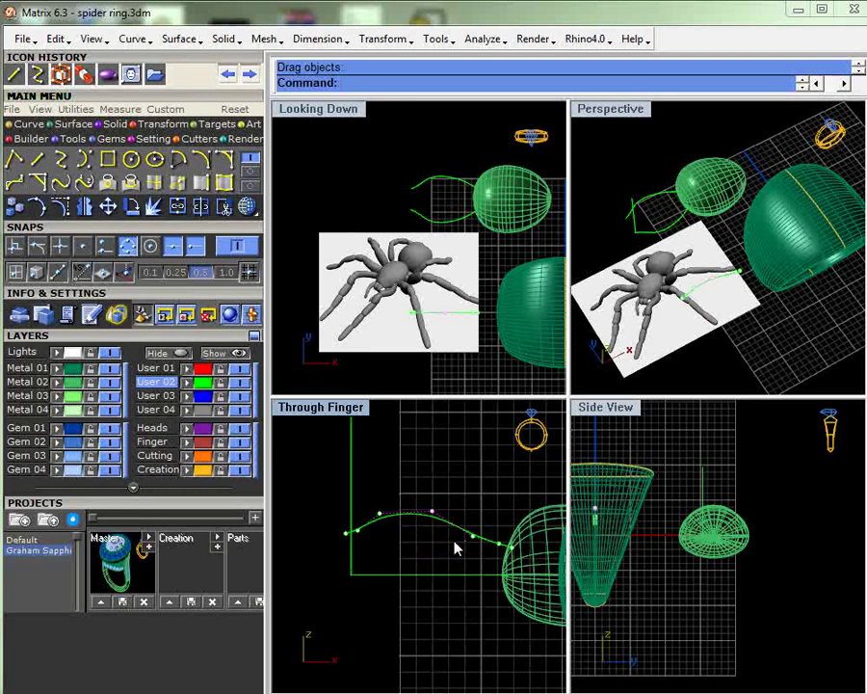
key(Escape)
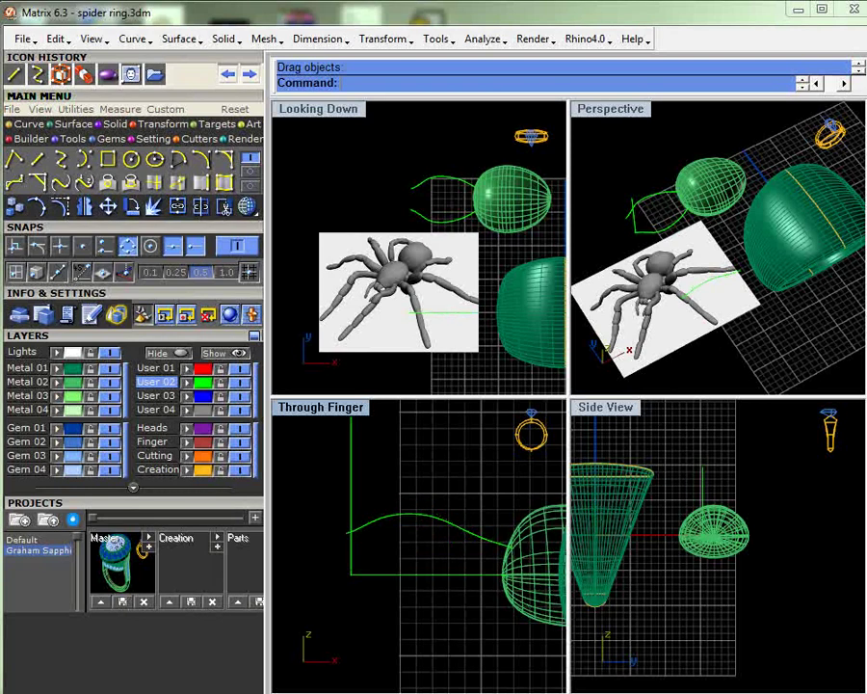
- Draw a three-point Interp Curve in Through Finger from the body's lower front outward past the guide line, bowing slightly downward
right_click(515, 624)
click(514, 592)
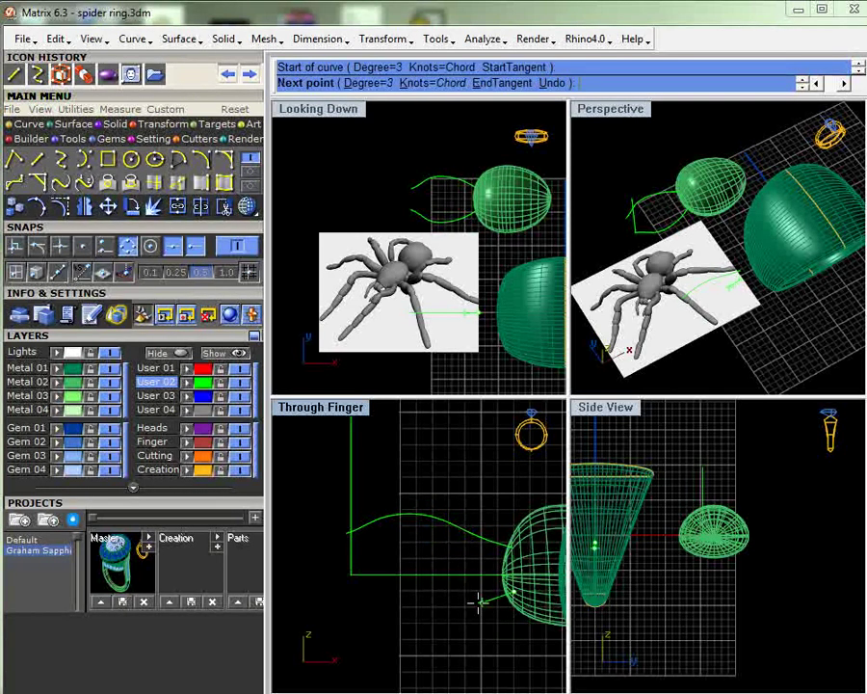
click(468, 603)
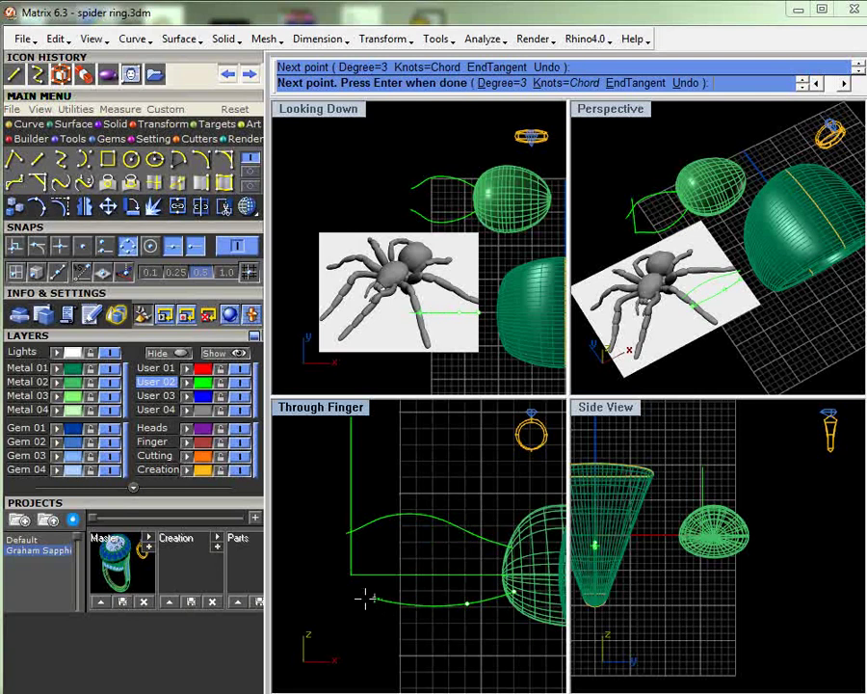
click(339, 590)
right_click(404, 594)
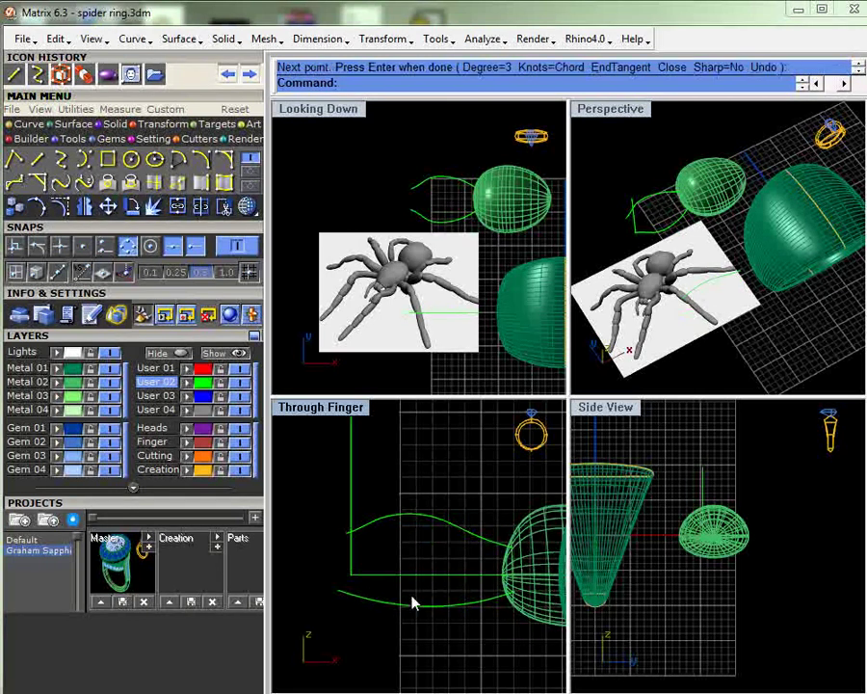
- Lower the vertical guide line in Through Finger so it crosses the outer ends of both the upper and lower curves
click(351, 550)
drag(349, 550, 354, 607)
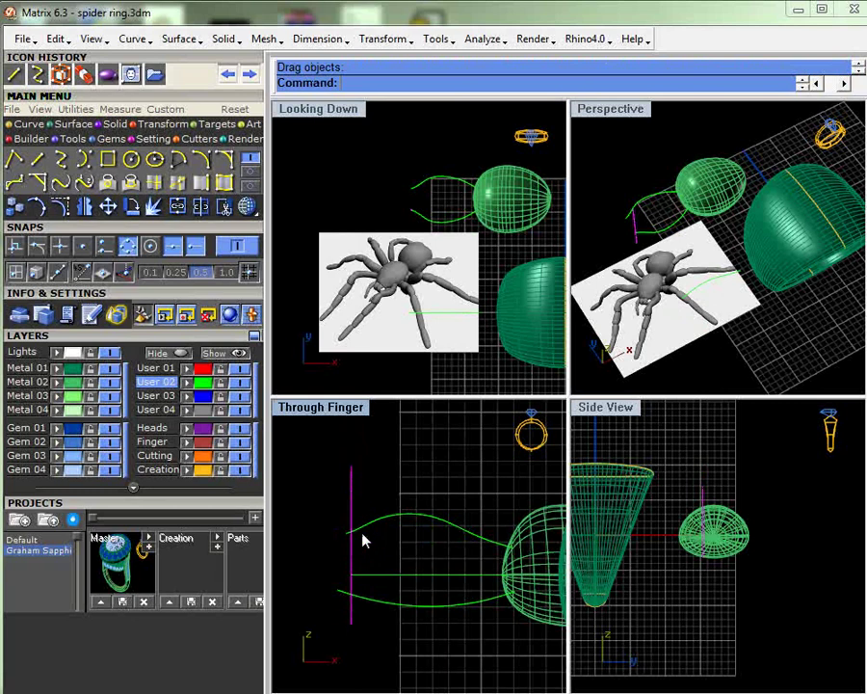
- Try to trim the upper curve's overhanging outer end at the vertical guide line
click(224, 208)
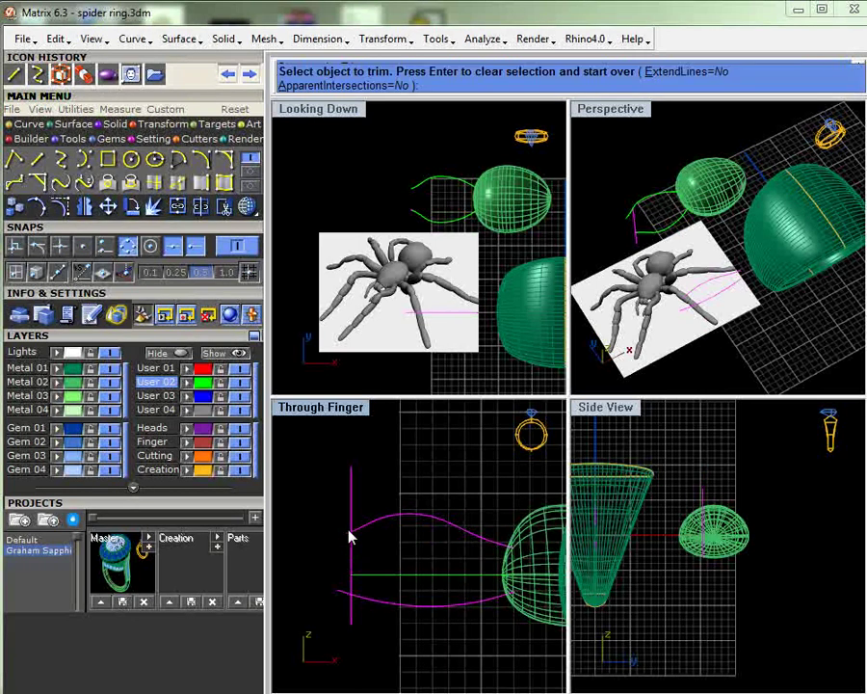
click(349, 544)
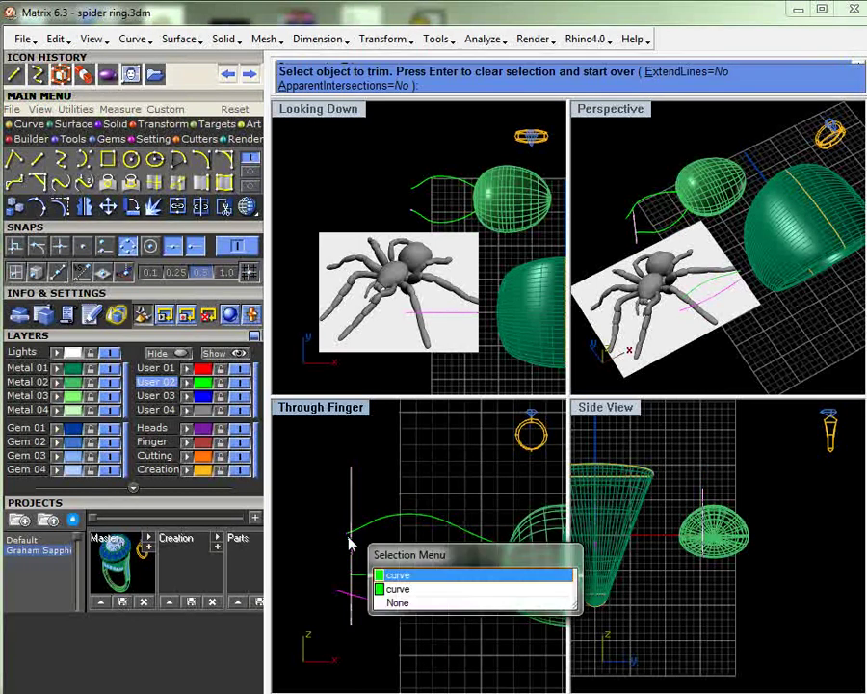
click(387, 591)
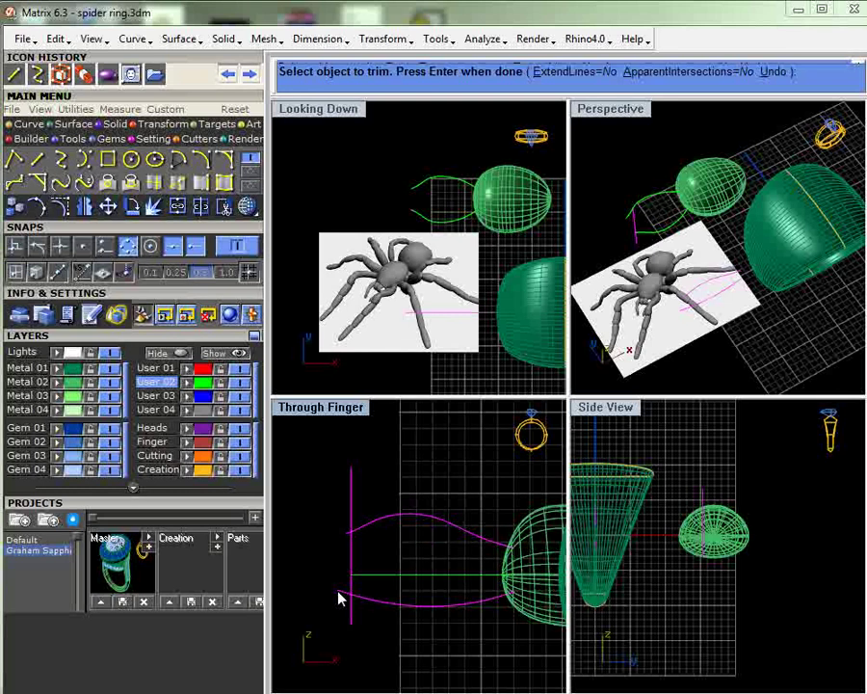
right_click(409, 462)
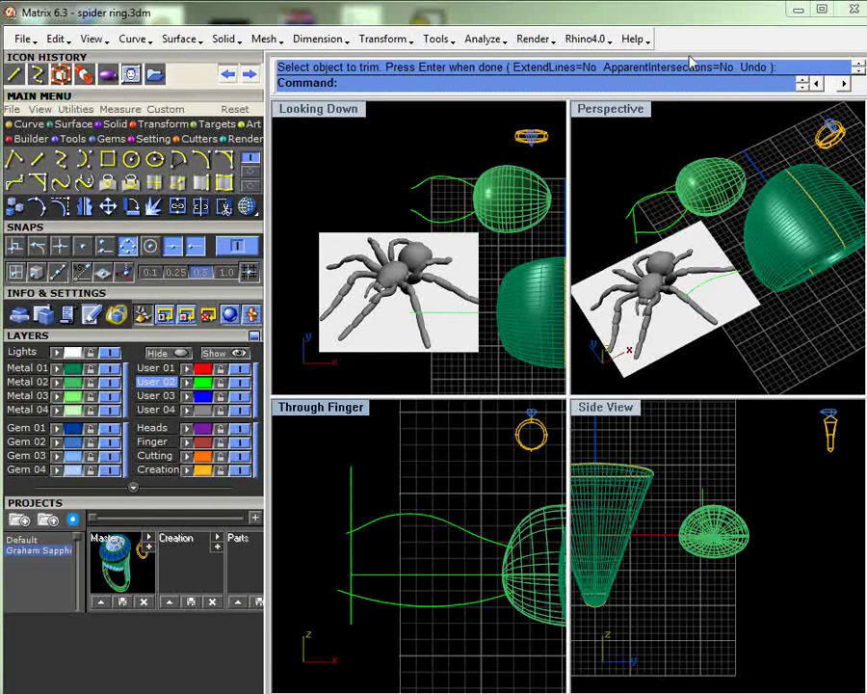
- With ApparentIntersections set to Yes, trim the upper and lower curve ends beyond the vertical guide line, and delete the guide line
drag(373, 416, 349, 591)
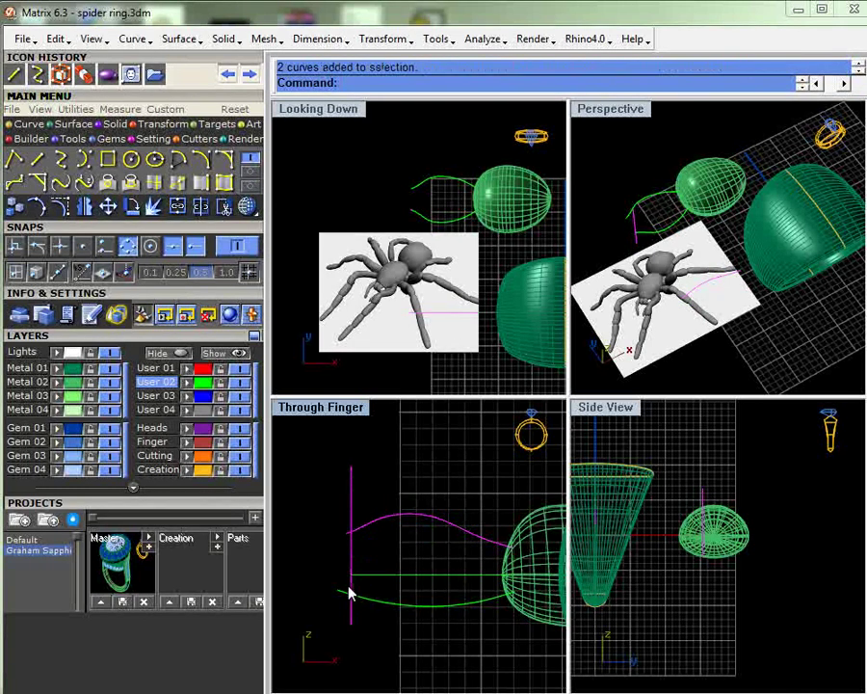
click(223, 208)
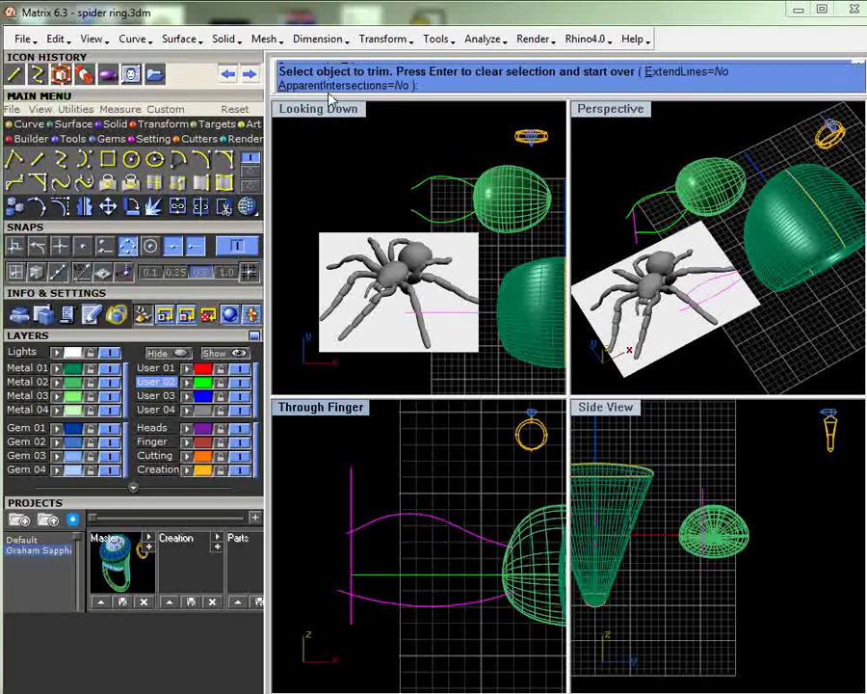
click(339, 600)
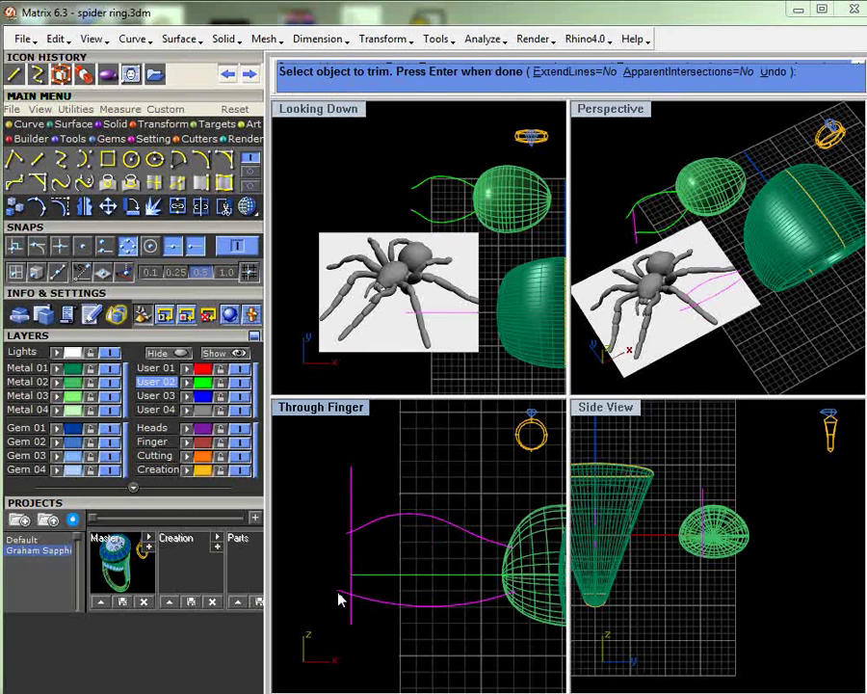
click(730, 71)
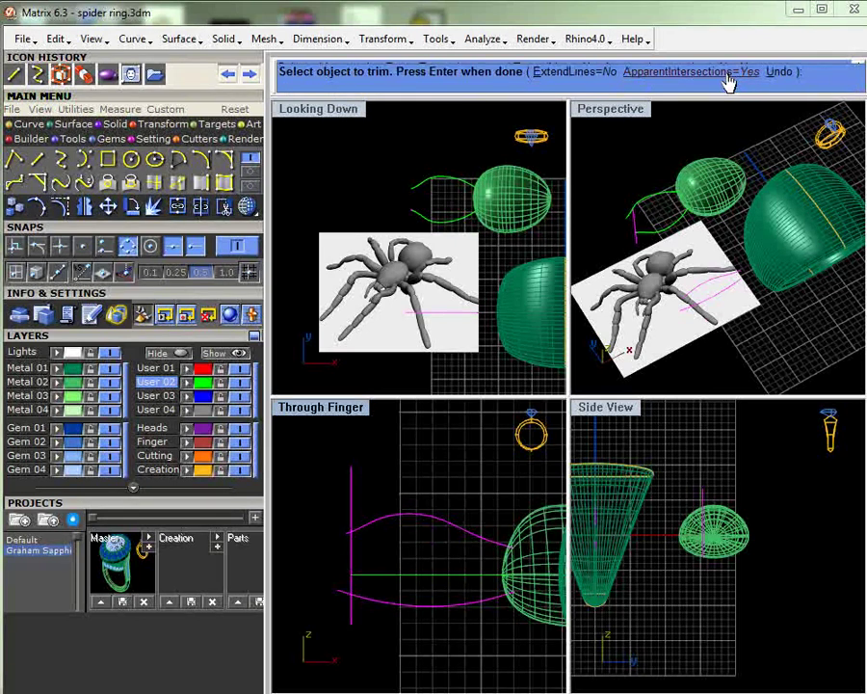
click(345, 536)
click(337, 592)
key(Return)
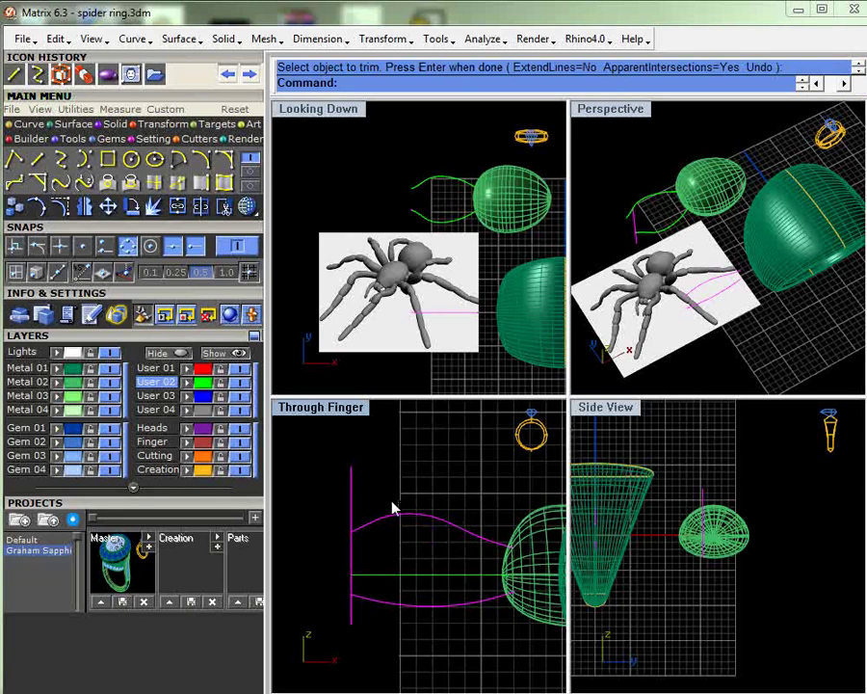
key(Delete)
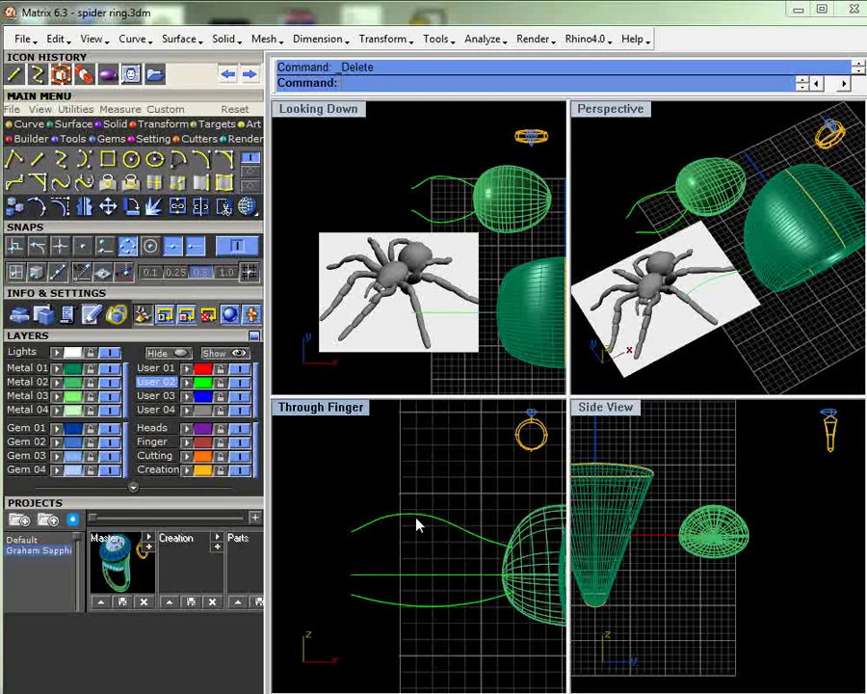
- Move the upper and lower curves in Looking Down onto the body's lengthwise centre line, midway between the mirrored side curves
click(418, 605)
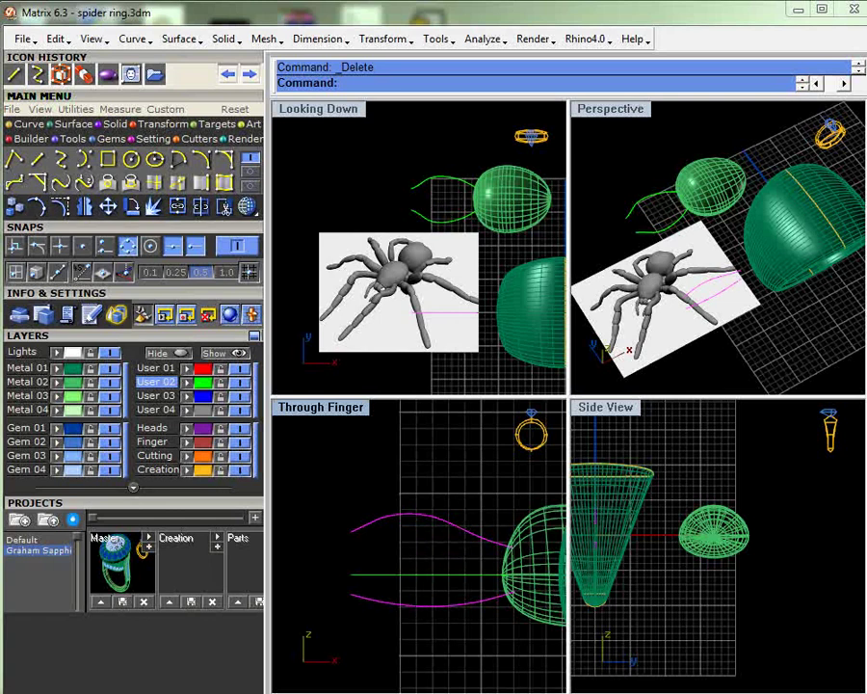
drag(437, 208, 431, 202)
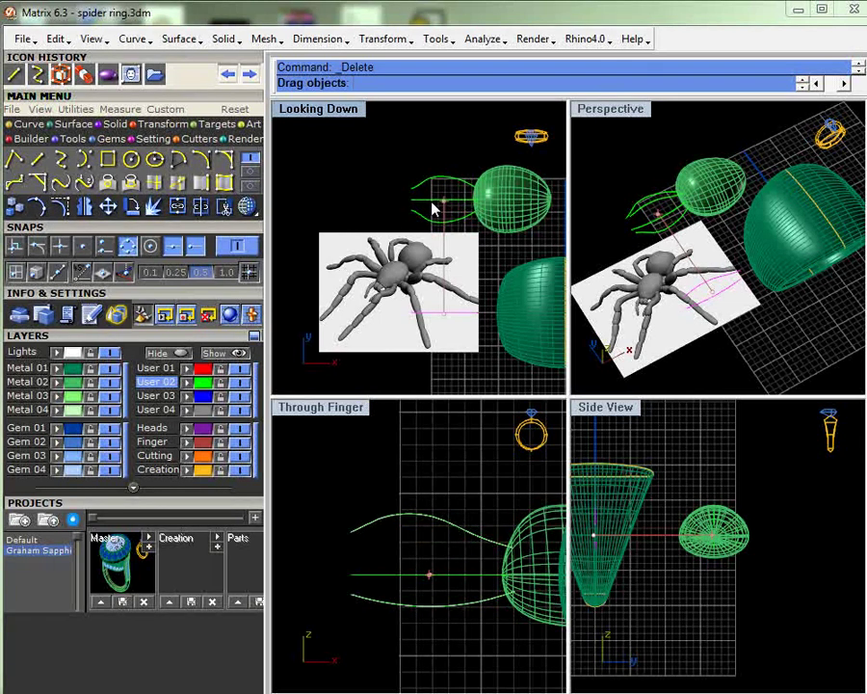
drag(432, 202, 431, 202)
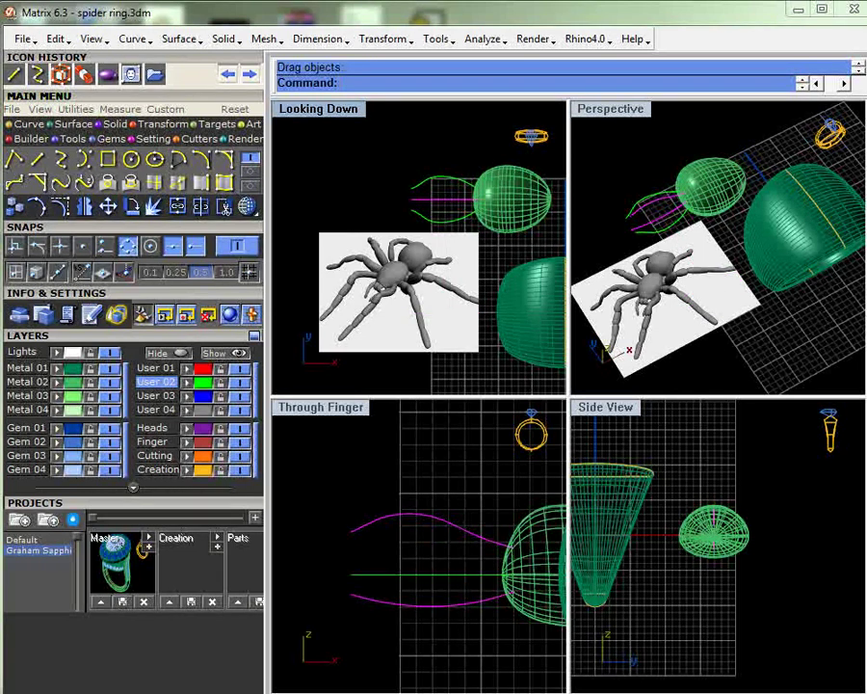
right_drag(709, 282, 729, 249)
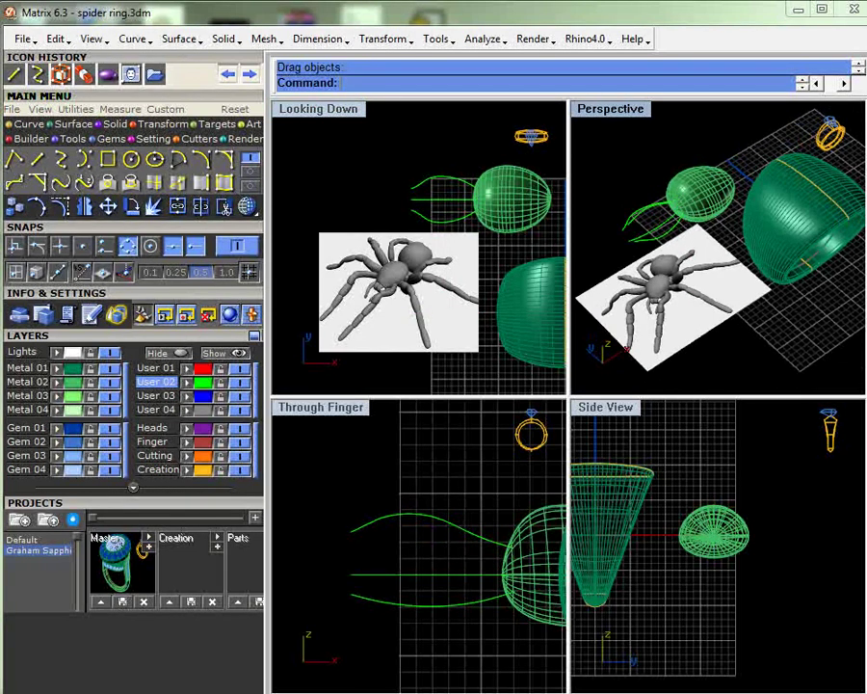
mouse_move(653, 282)
right_down()
mouse_move(636, 256)
mouse_move(653, 281)
right_up()
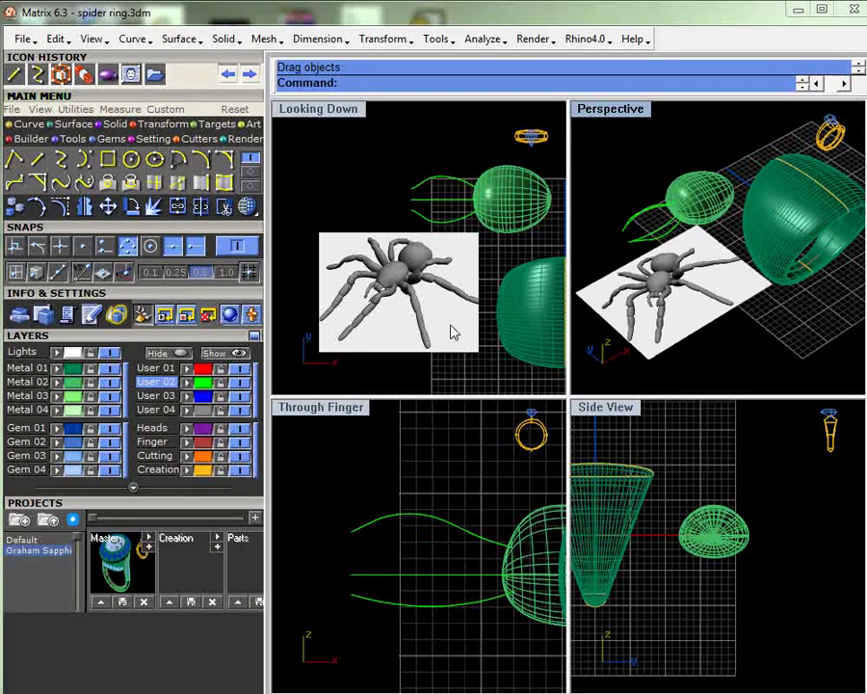
- Start cross-section curves (CSec) and pick the next body section's four profile curves in order around it
click(251, 185)
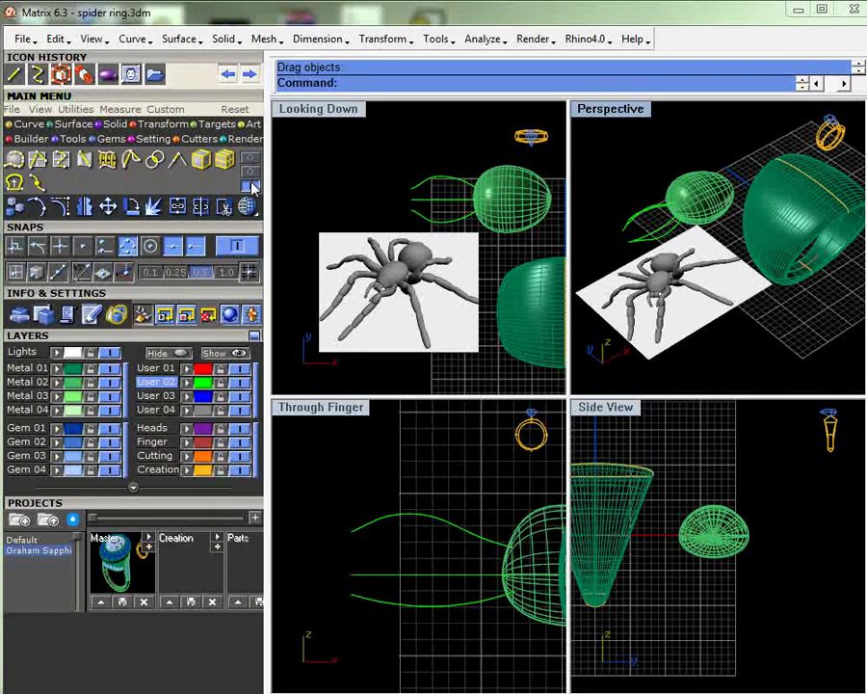
click(110, 162)
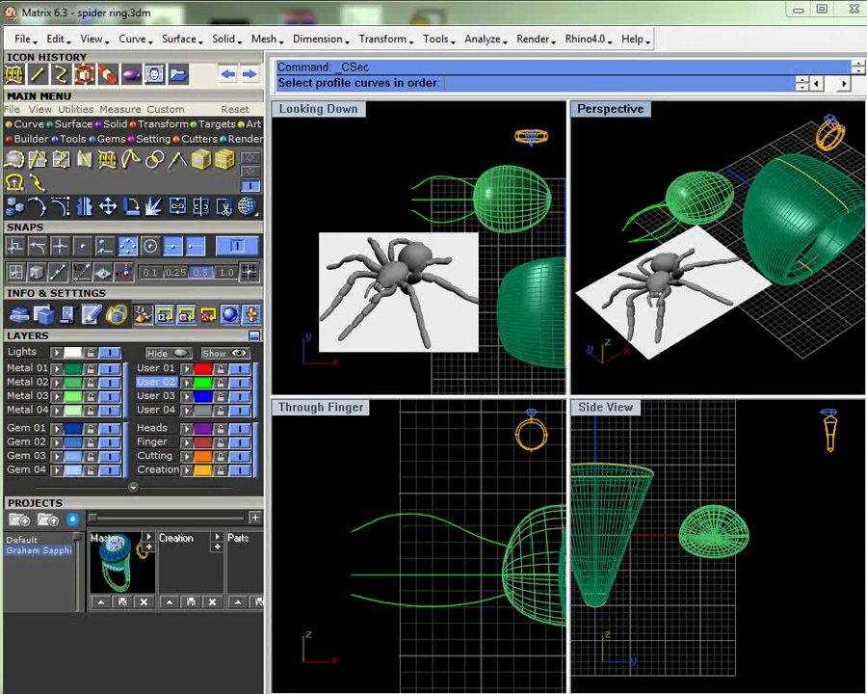
scroll(593, 196, up, 3)
click(647, 249)
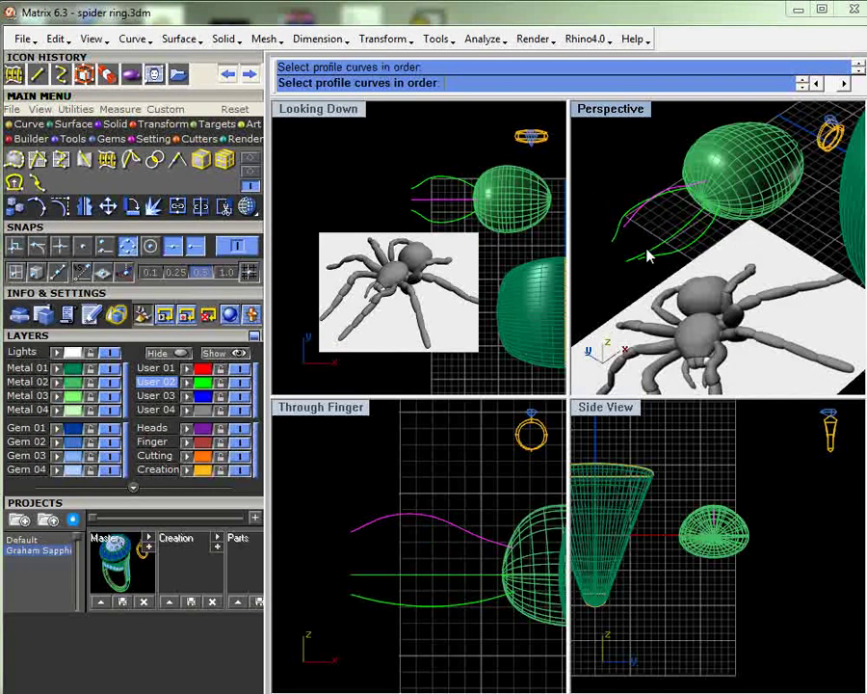
click(652, 265)
click(617, 232)
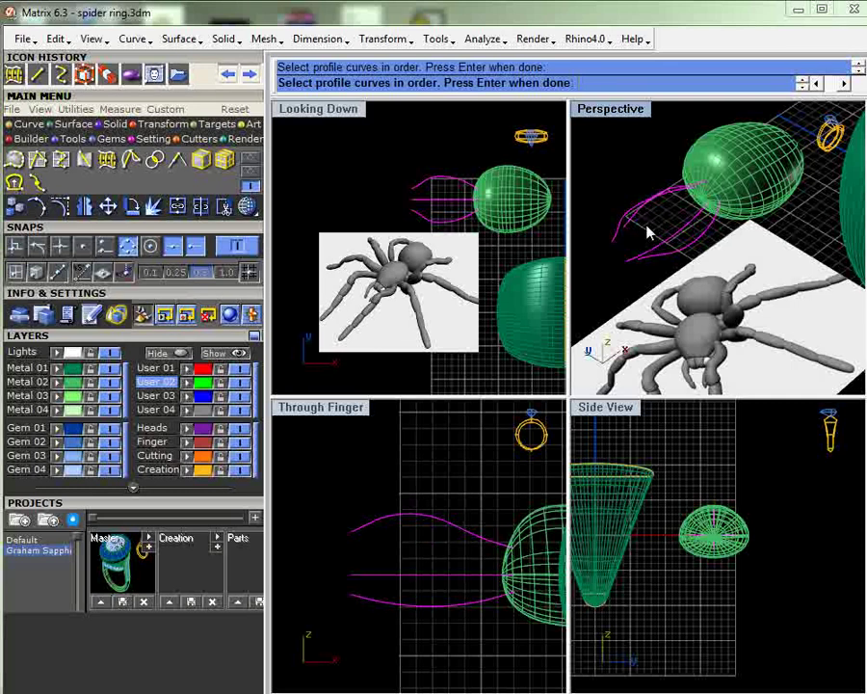
key(Return)
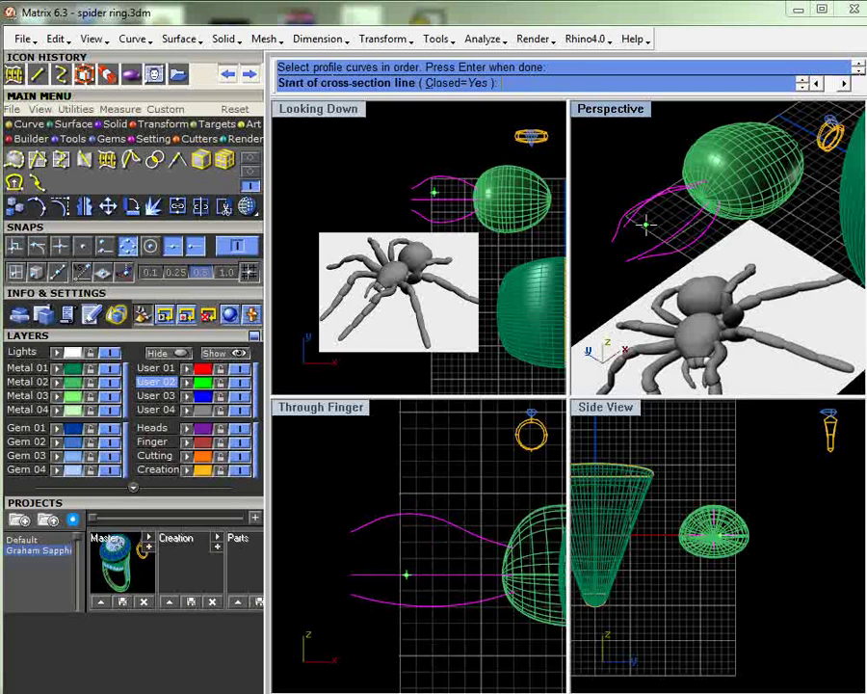
- With Closed=Yes, add cross-section curves at the profile curves' outer end and at the end meeting the body
click(351, 517)
scroll(370, 520, up, 4)
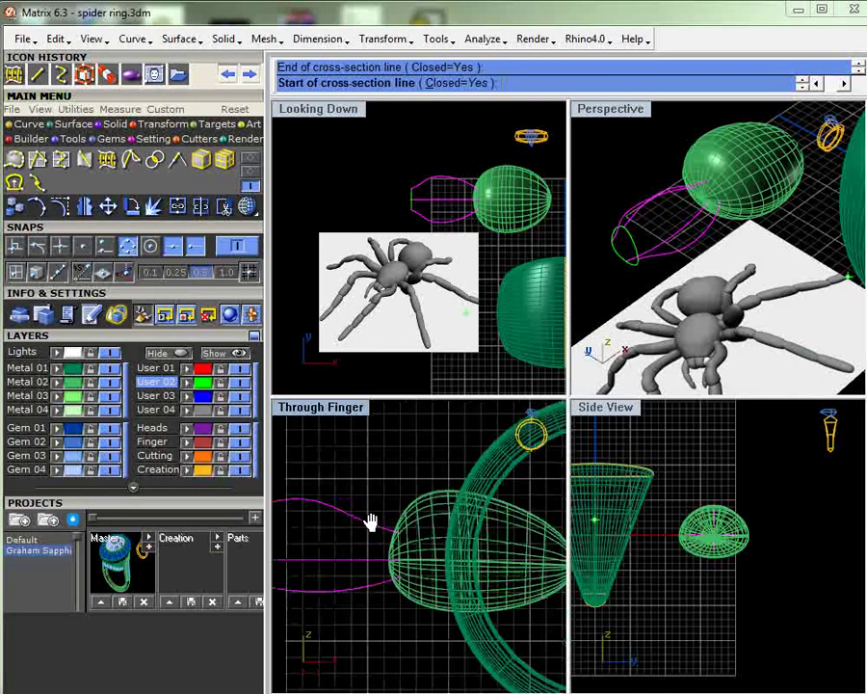
scroll(403, 545, up, 3)
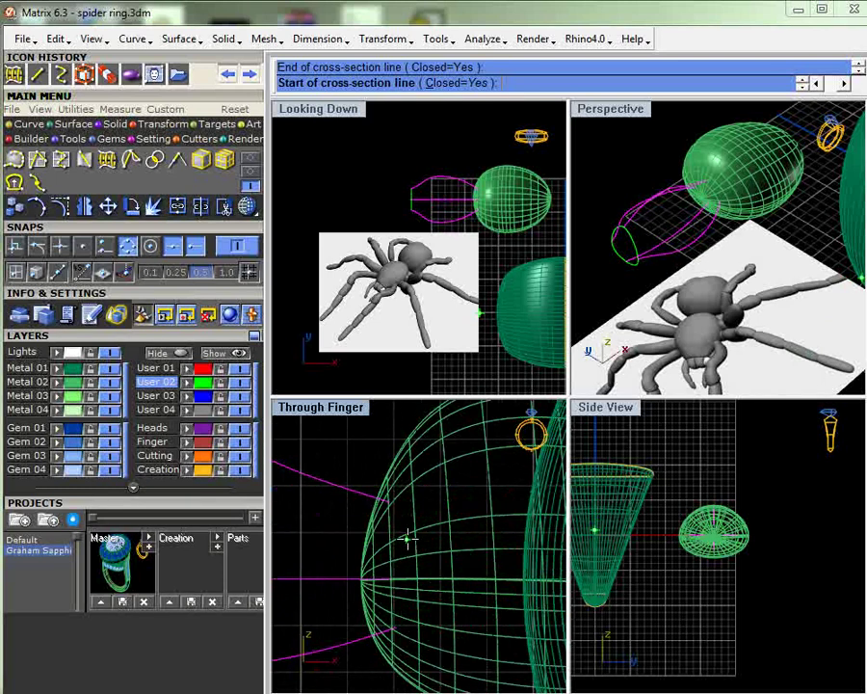
click(408, 542)
click(387, 498)
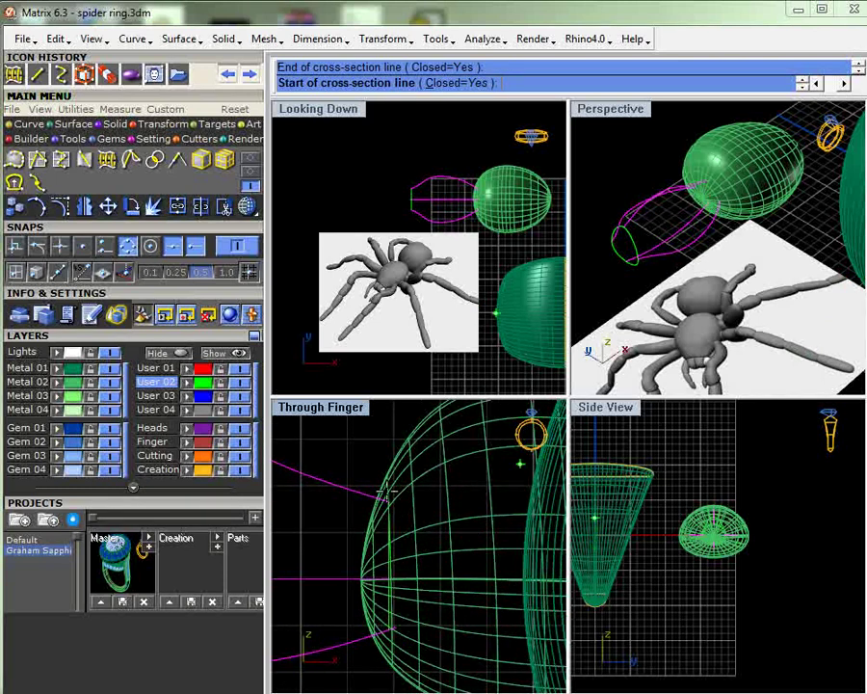
- Add a closed cross-section curve through the widest part of the section and finish the cross-section set
scroll(421, 517, down, 2)
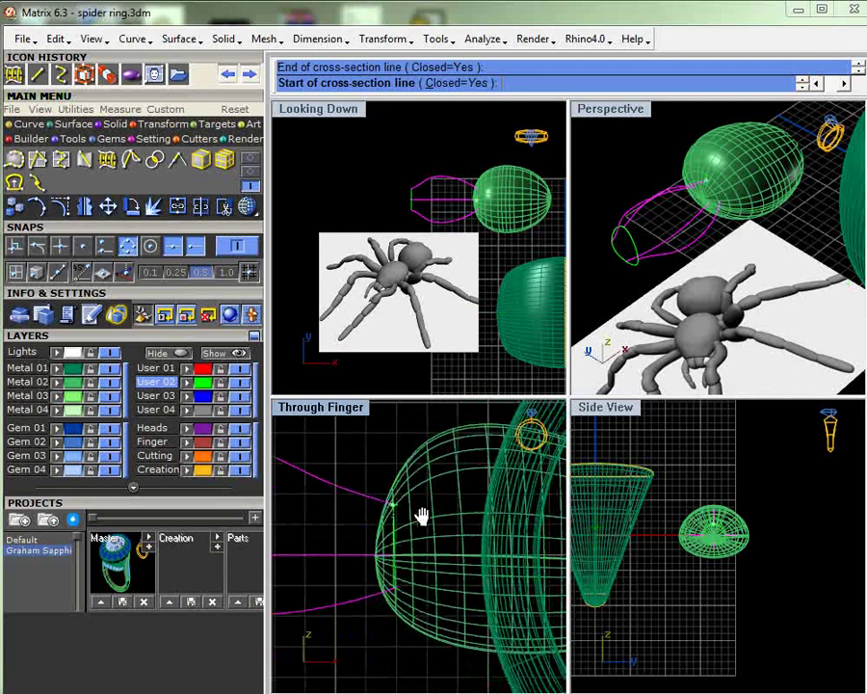
right_drag(422, 517, 479, 517)
scroll(479, 518, down, 6)
click(407, 470)
click(405, 594)
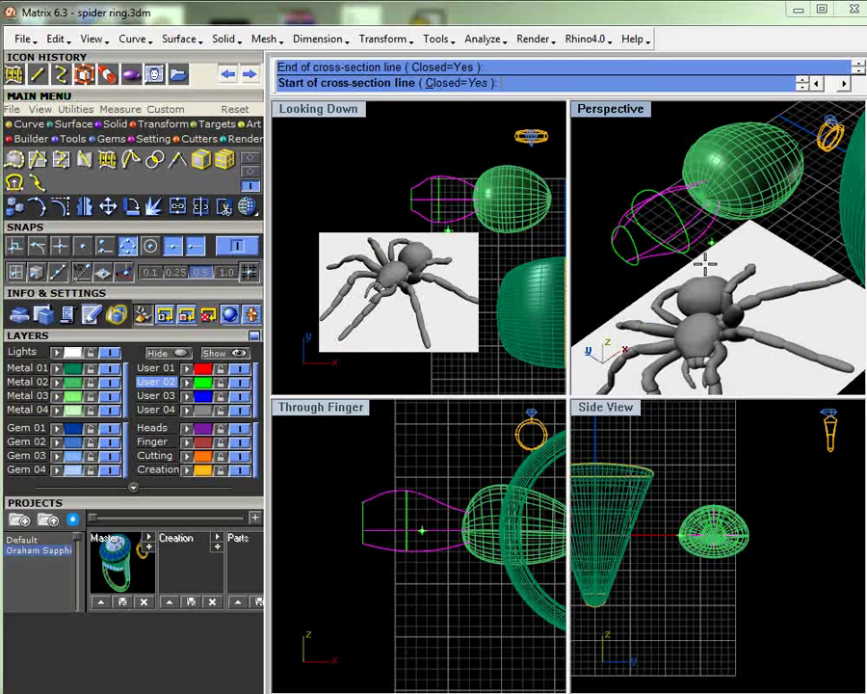
key(Return)
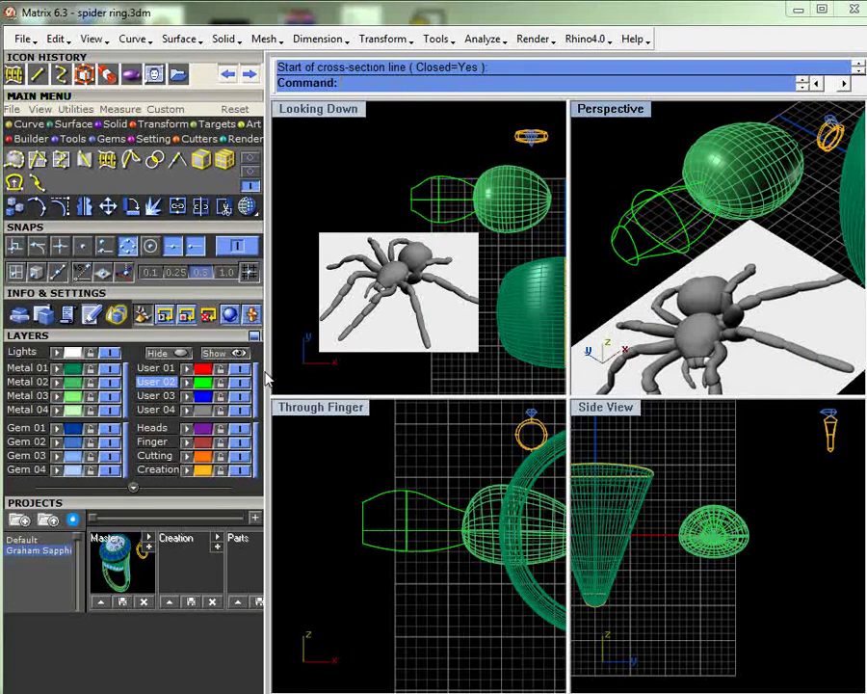
- Hide the Metal 02 layer to expose the profile curve ends at the inner cross-section
click(110, 383)
scroll(715, 212, up, 6)
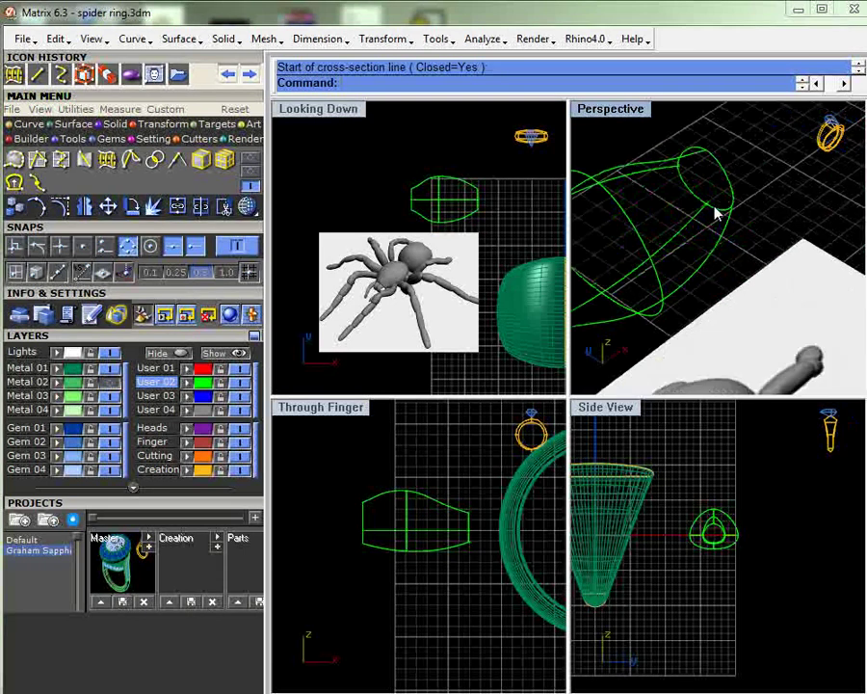
right_drag(740, 223, 578, 274)
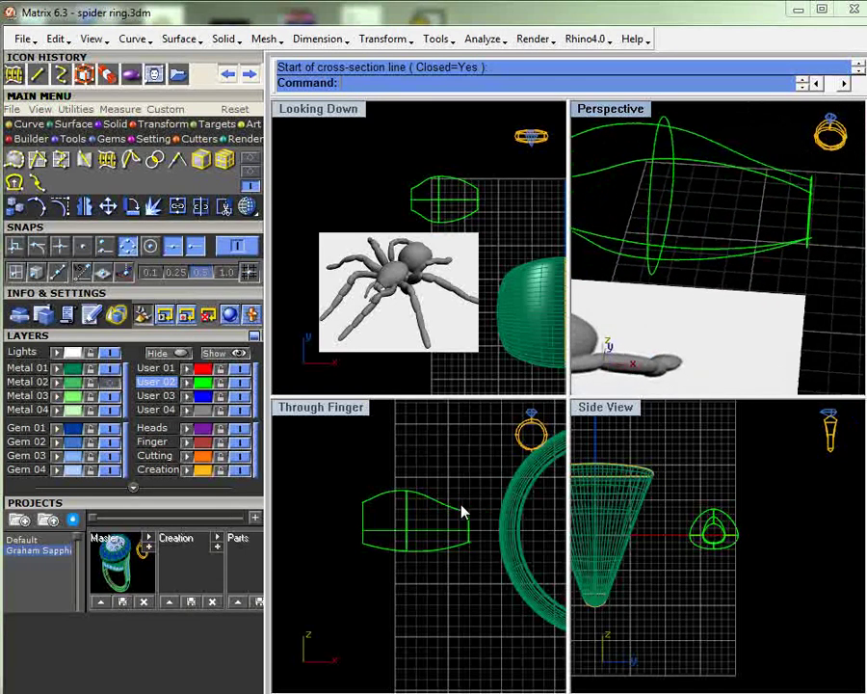
scroll(460, 510, up, 5)
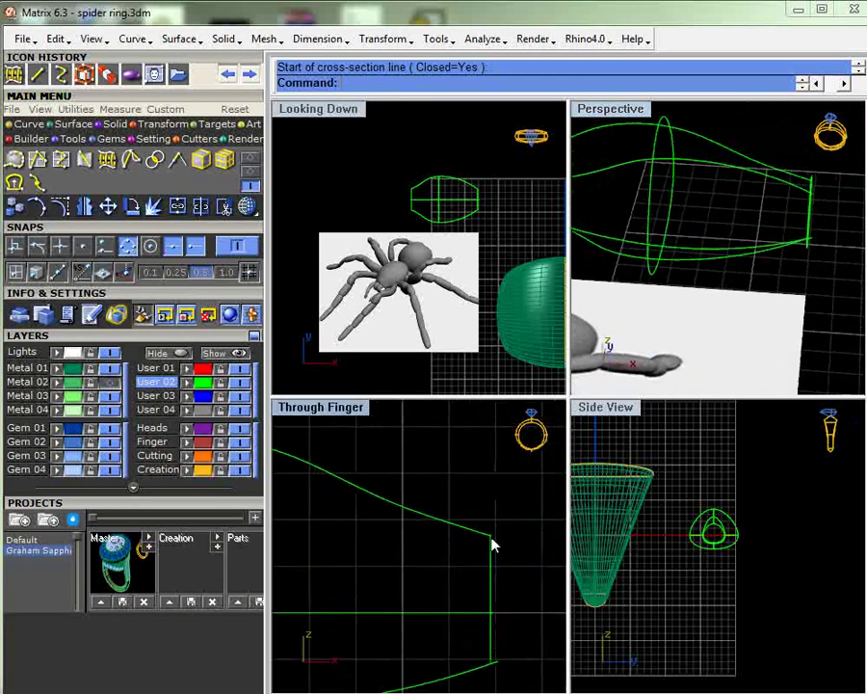
- With ApparentIntersections set to Yes, trim the profile curve ends that overhang the inner cross-section in Through Finger
drag(519, 474, 424, 636)
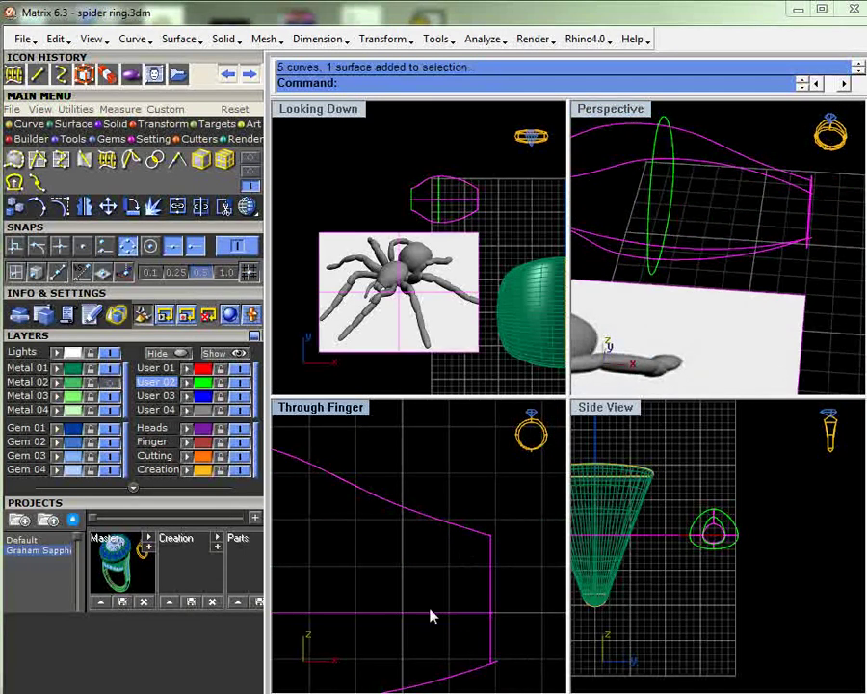
click(225, 207)
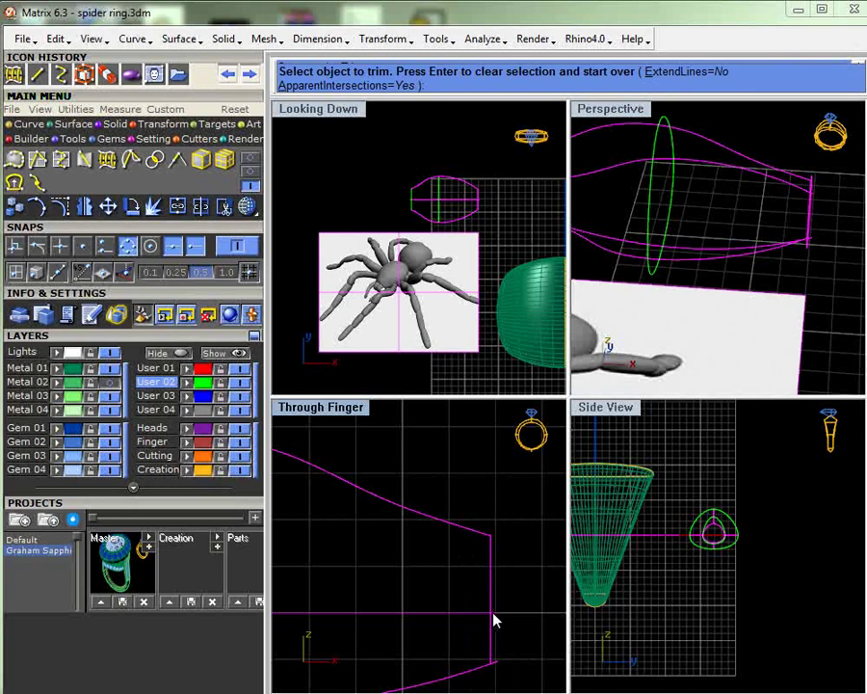
click(494, 621)
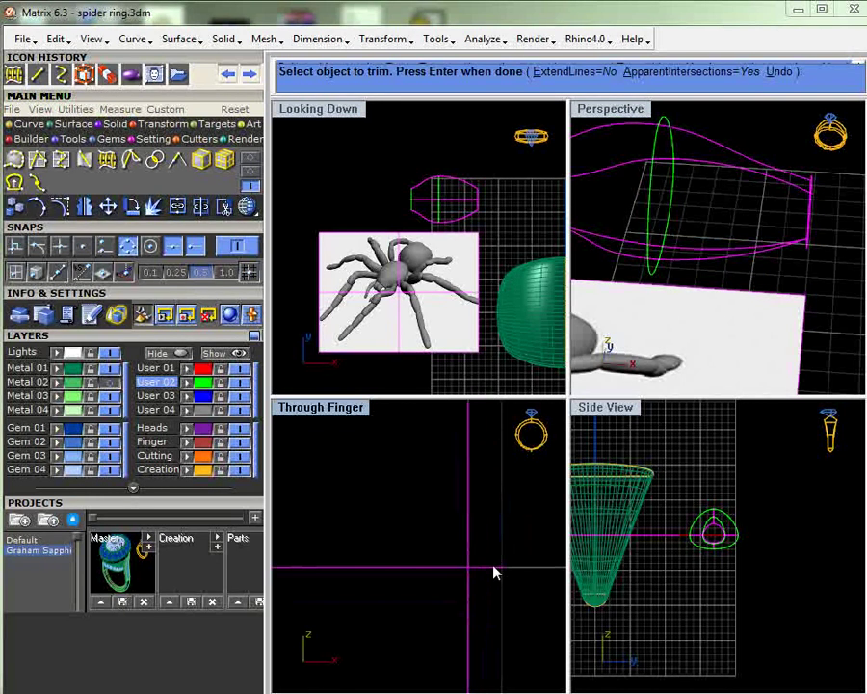
click(494, 568)
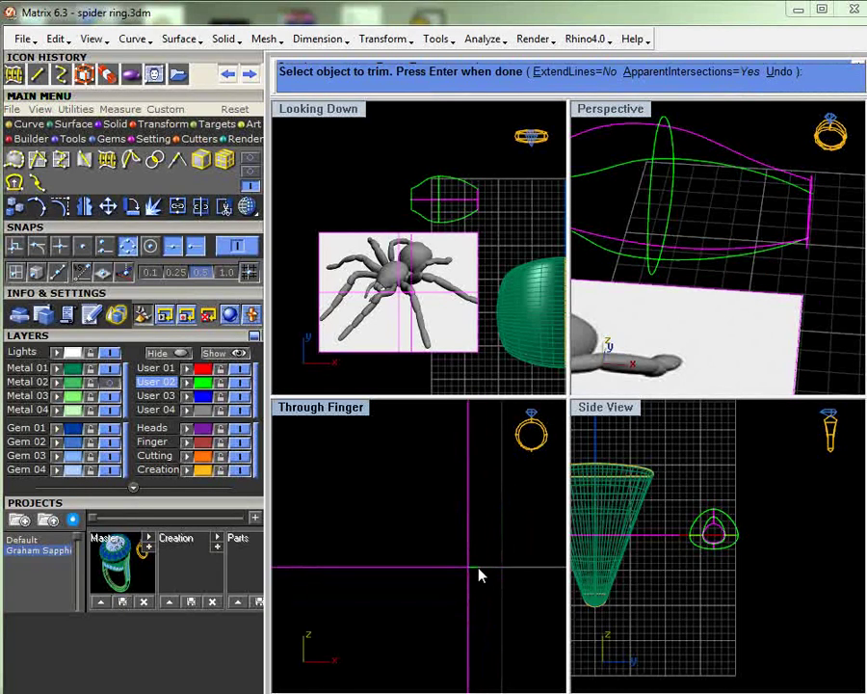
click(489, 579)
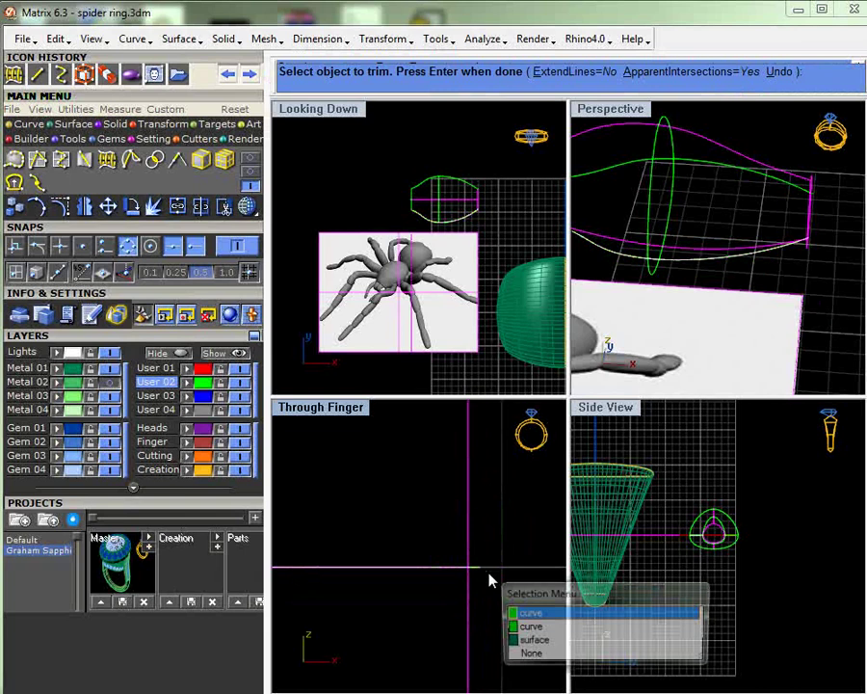
key(Return)
click(484, 575)
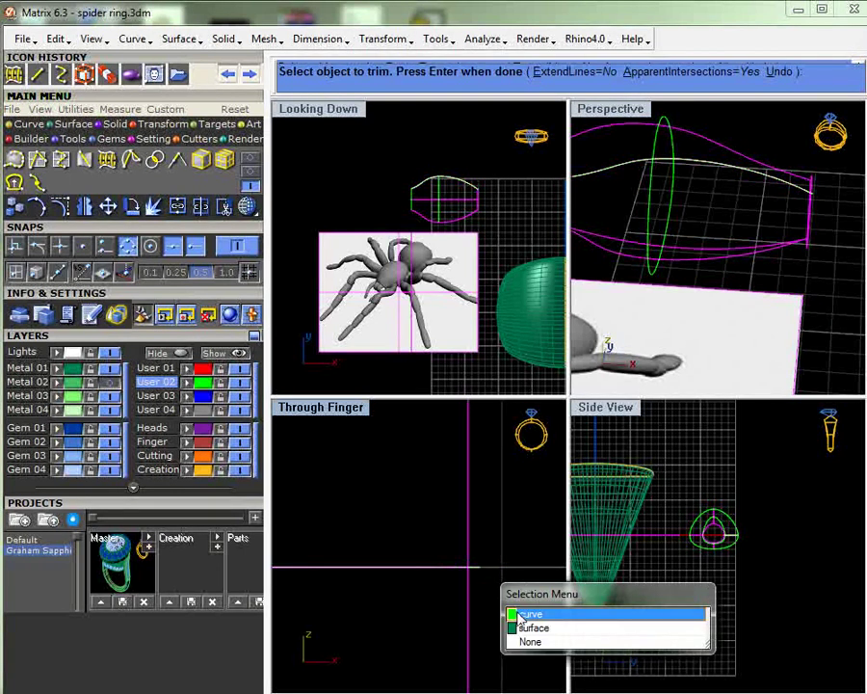
key(Escape)
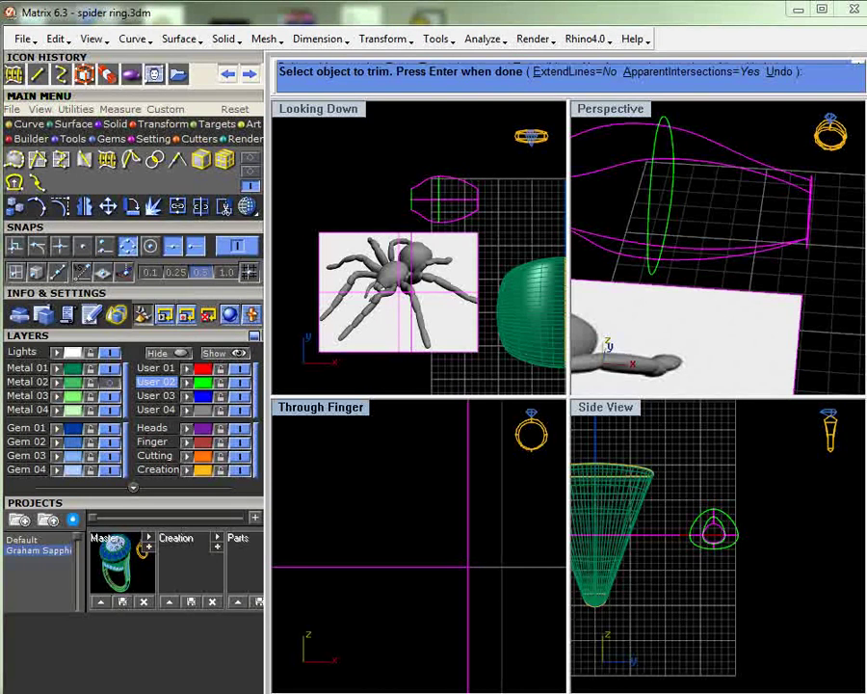
scroll(475, 565, down, 2)
scroll(469, 556, down, 1)
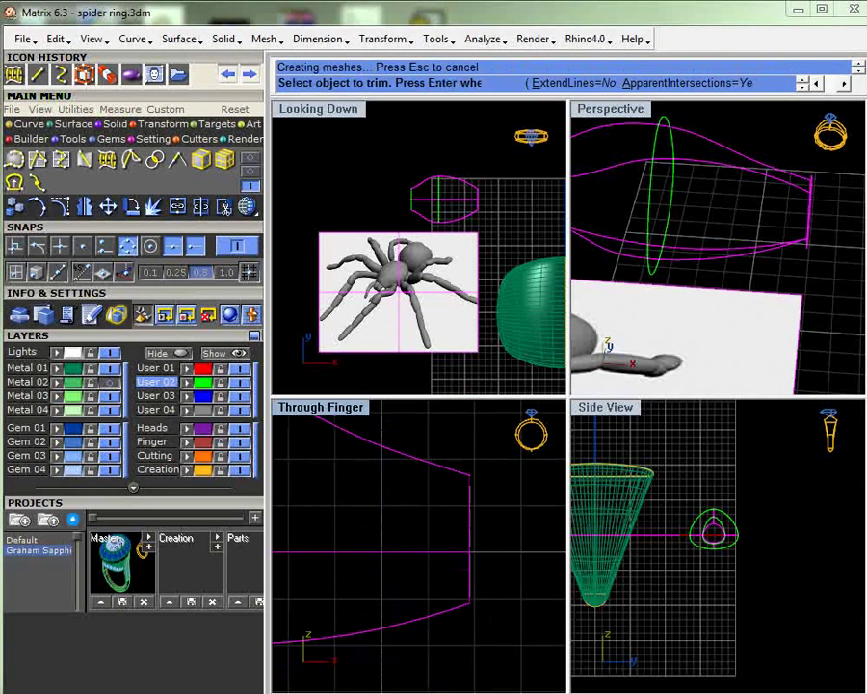
key(Escape)
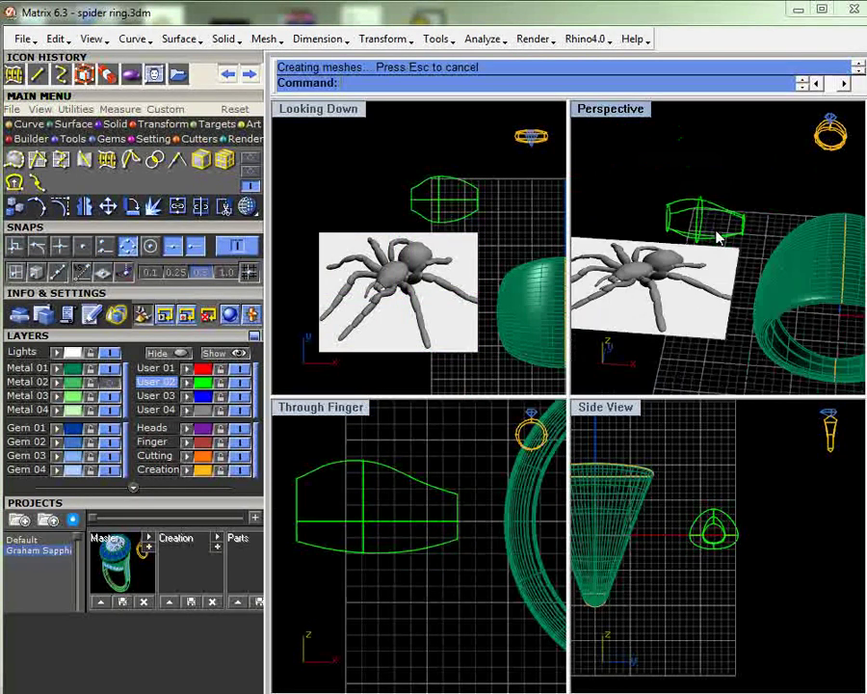
- Show the Metal 02 layer and make it the current layer
right_drag(713, 231, 511, 282)
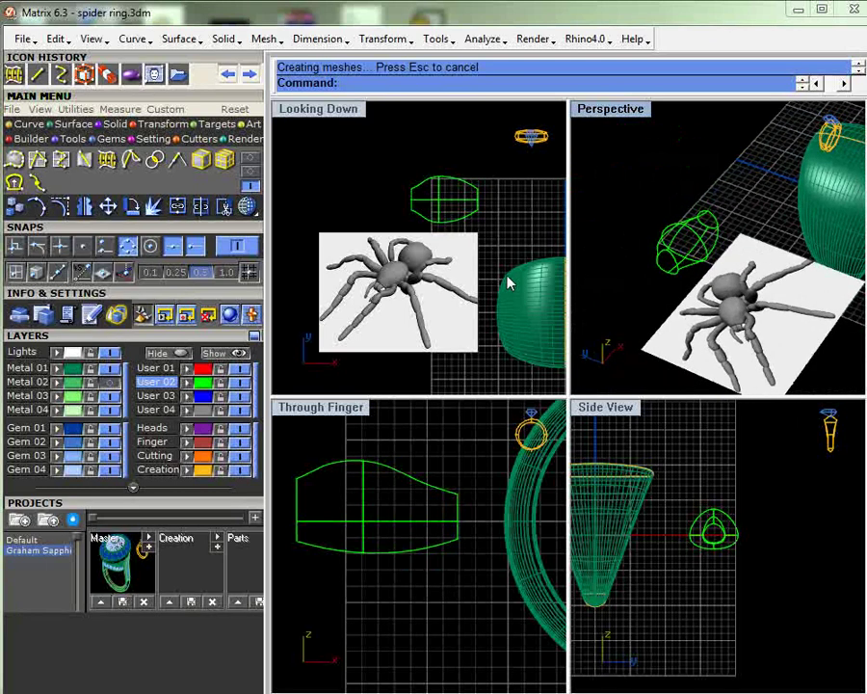
click(75, 125)
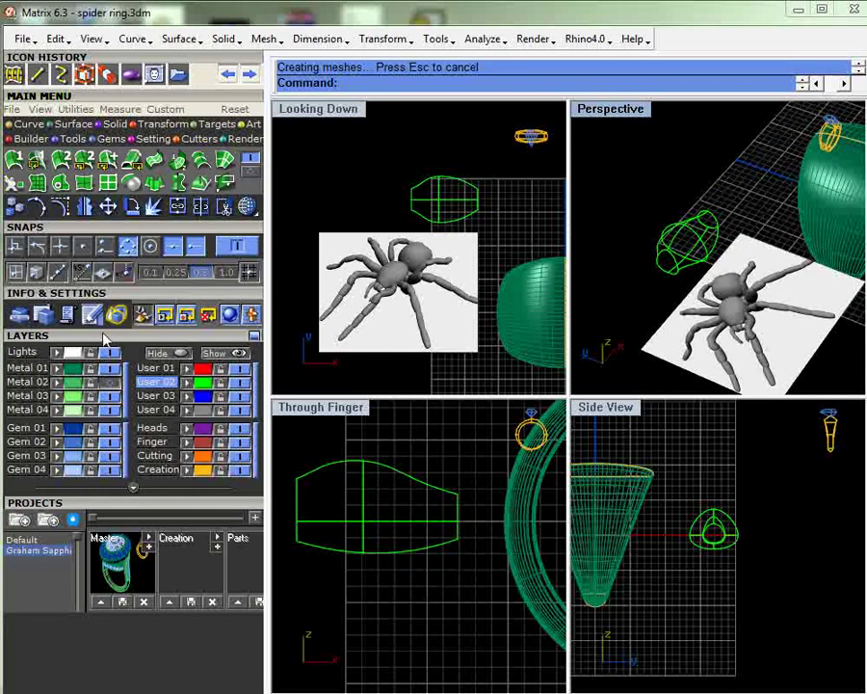
click(109, 383)
click(90, 383)
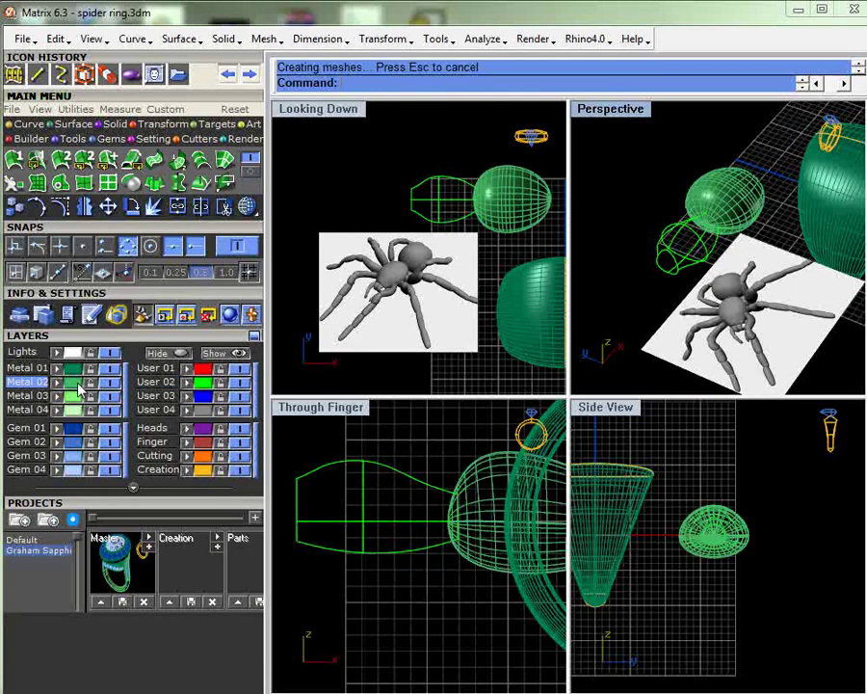
- Build a network surface from the section's profile and cross-section curves, with edge tolerance 0.01, interior tolerance 0.1 and Position edge matching
click(220, 167)
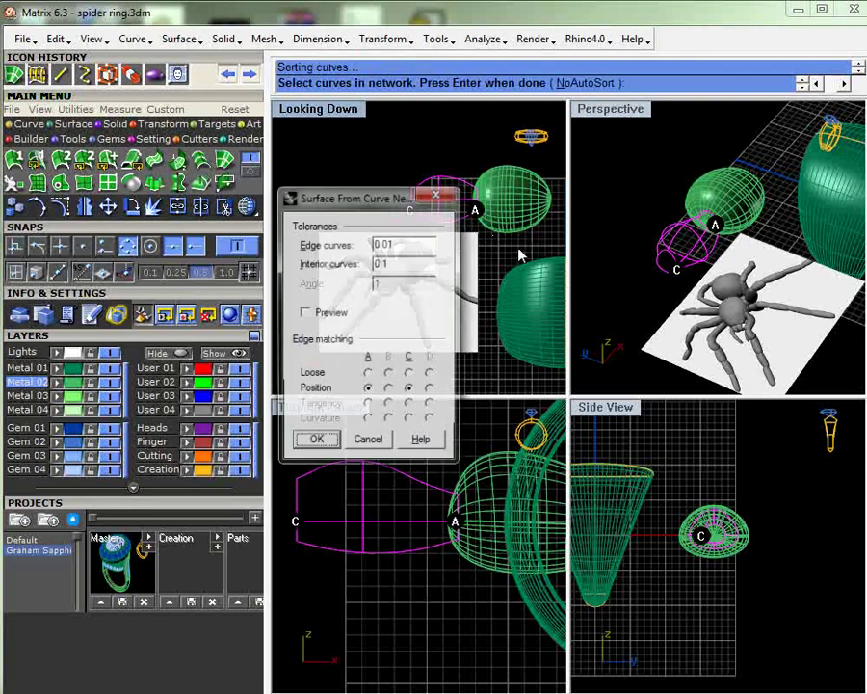
key(Return)
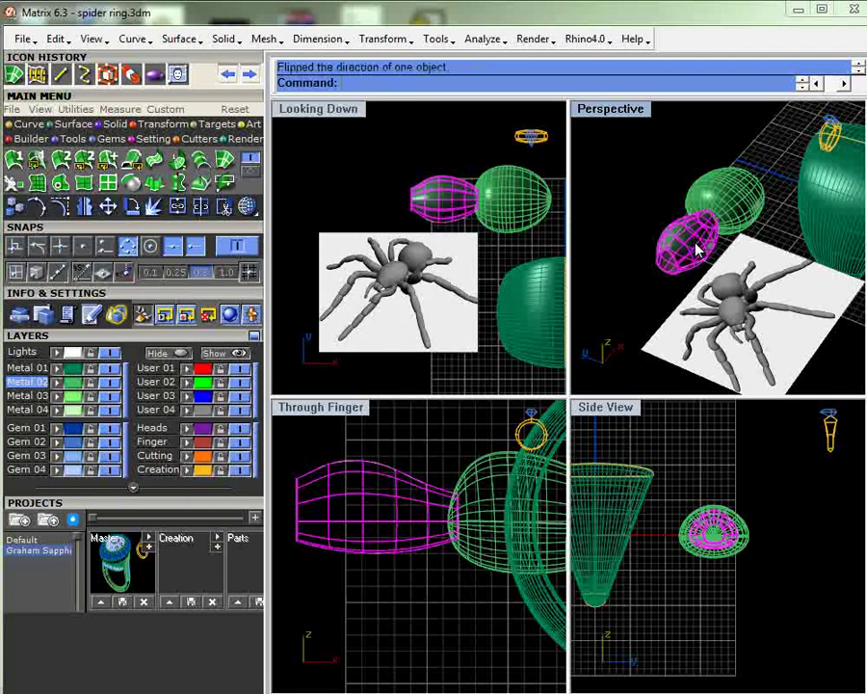
click(642, 190)
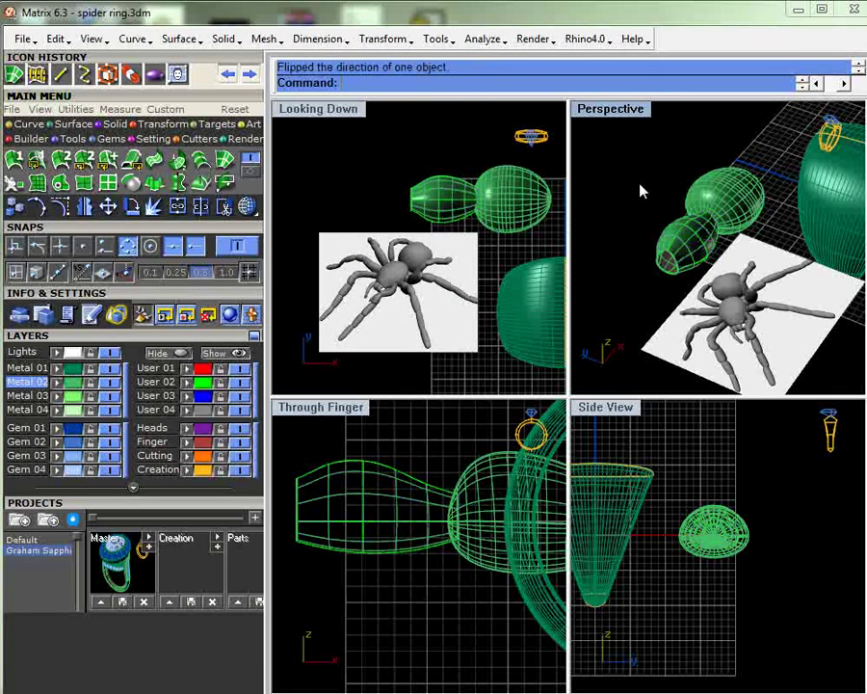
- Turn on control points for the middle cross-section and upper profile curve, and delete the section's network surface
double_click(636, 115)
right_drag(463, 433, 525, 410)
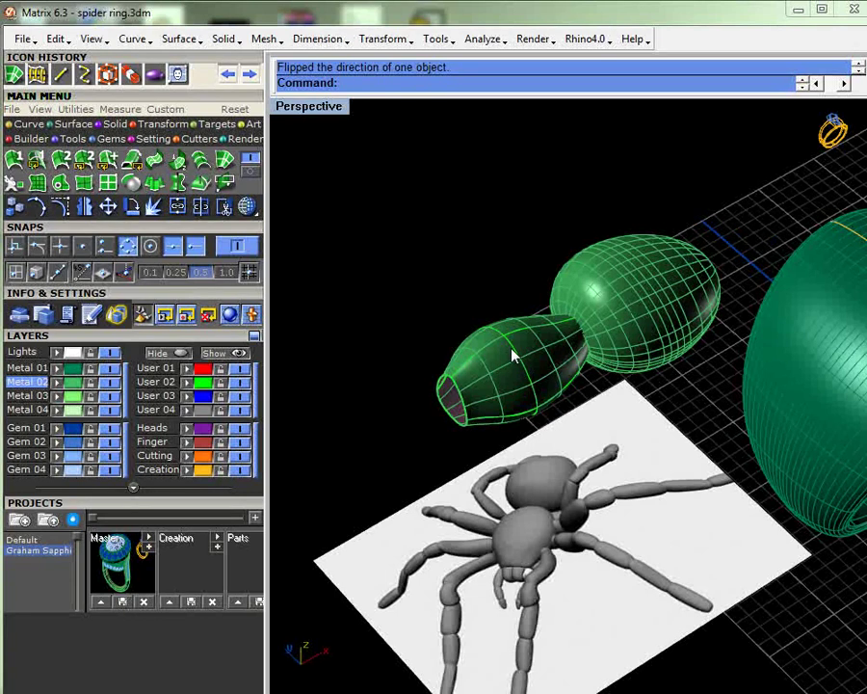
click(514, 357)
click(559, 388)
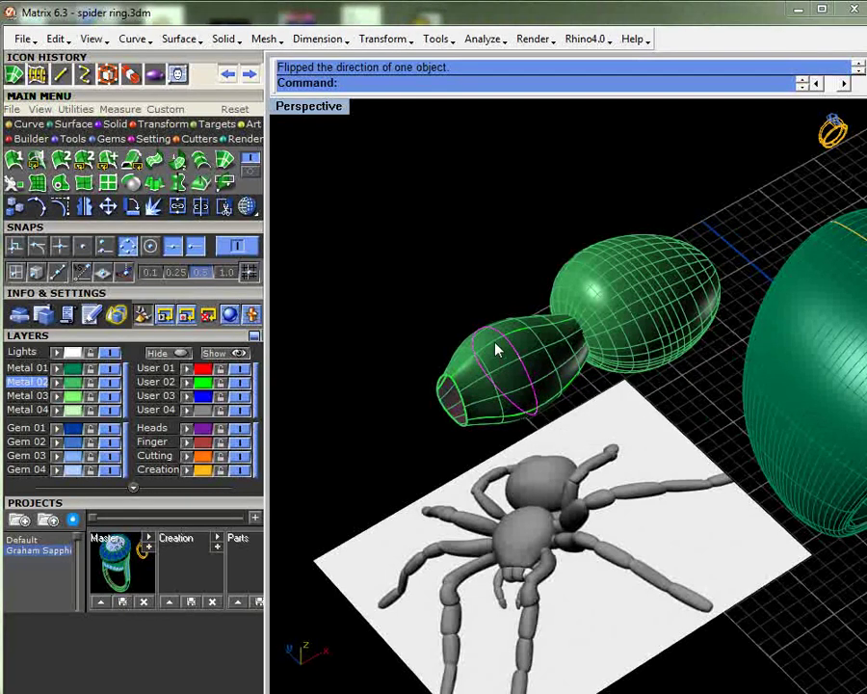
click(520, 360)
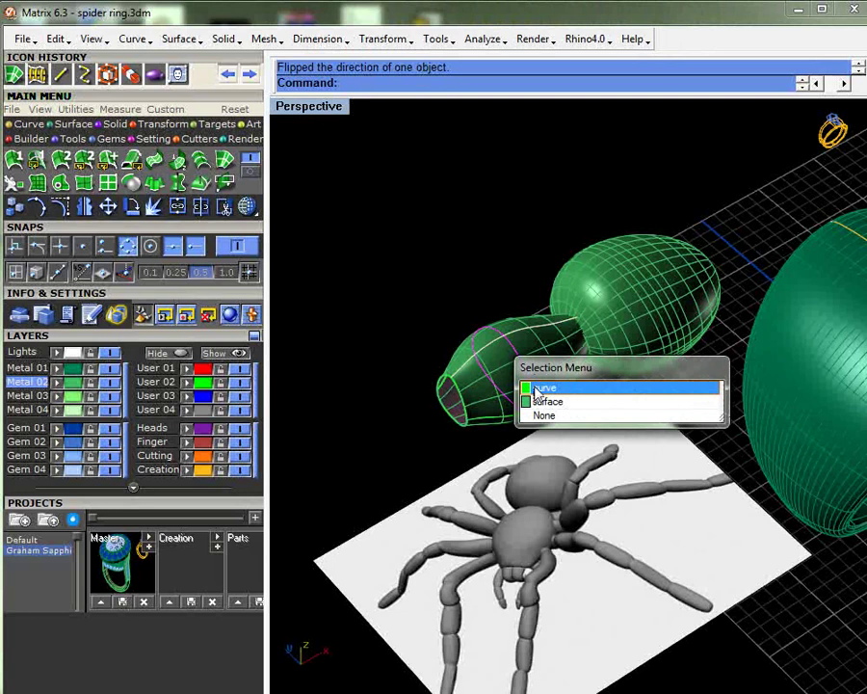
click(537, 388)
click(60, 205)
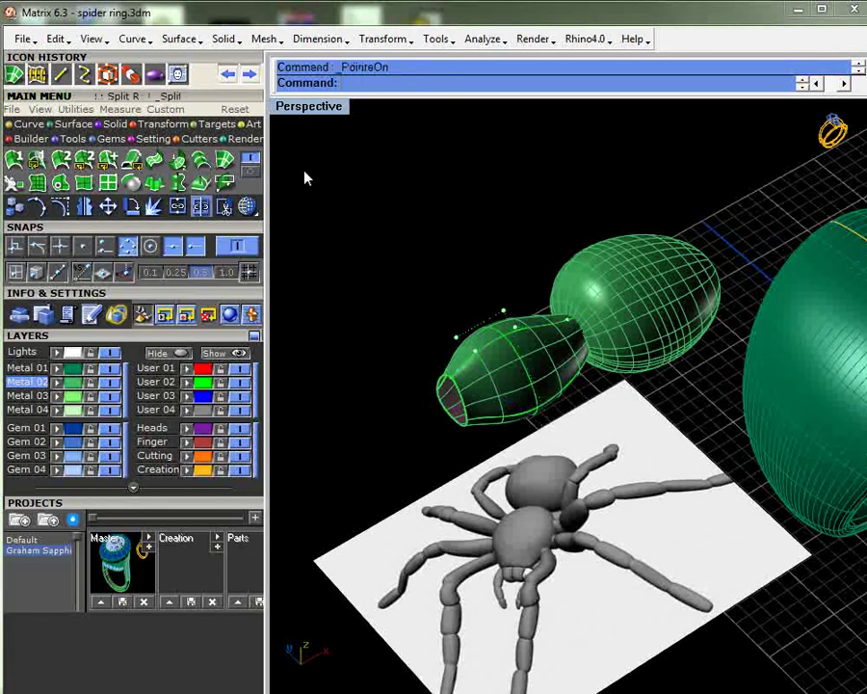
double_click(334, 110)
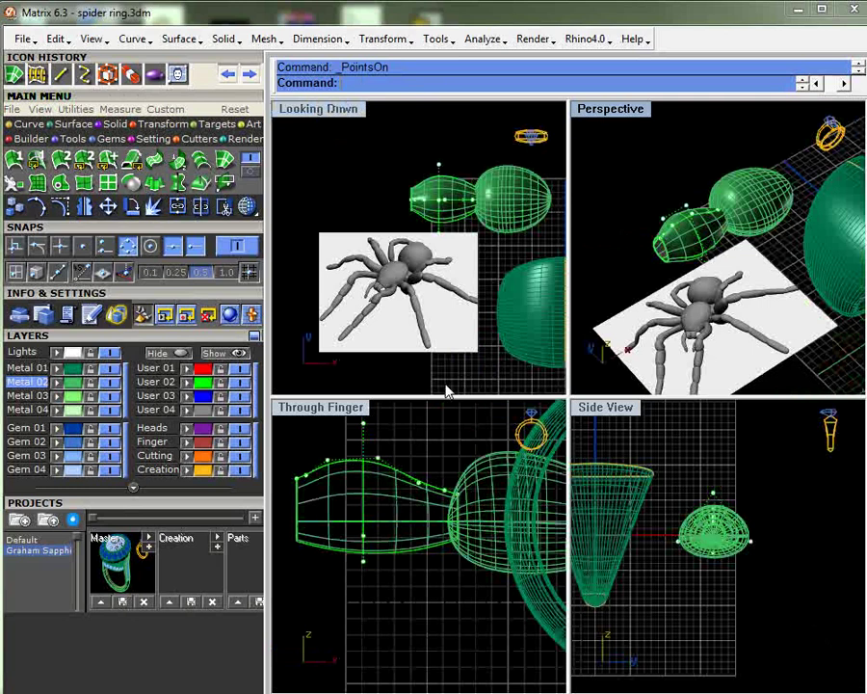
key(Delete)
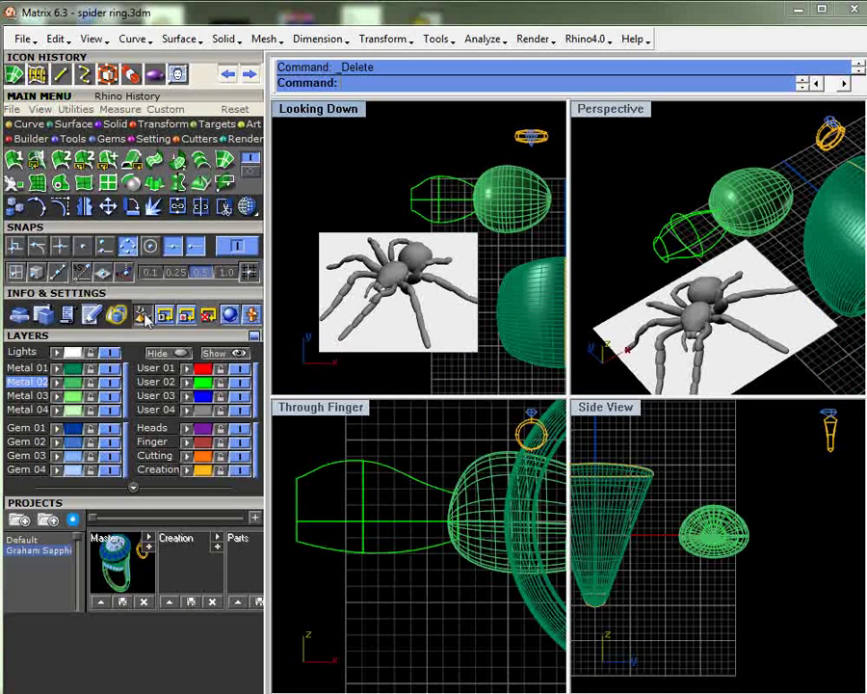
click(110, 185)
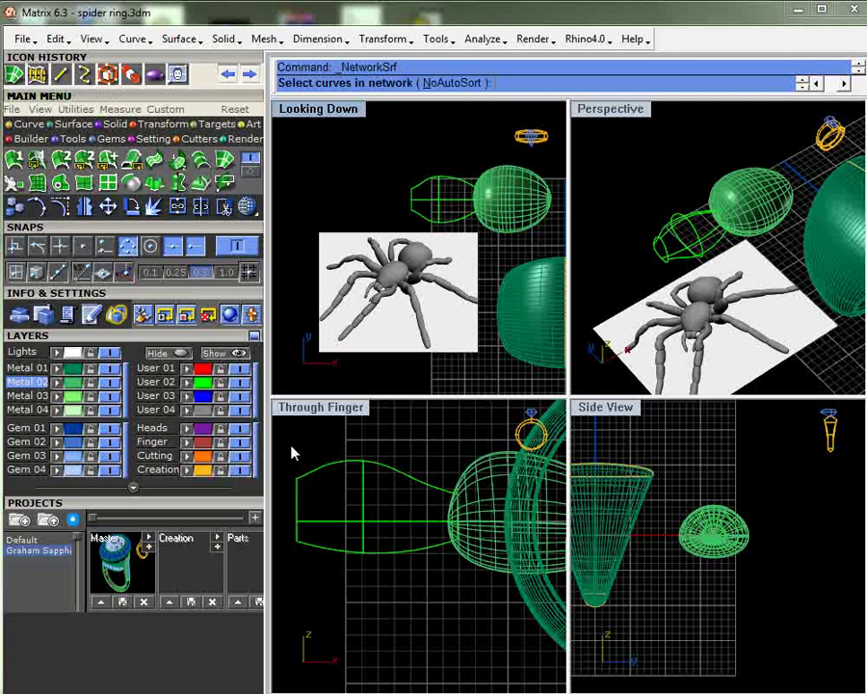
drag(287, 445, 466, 587)
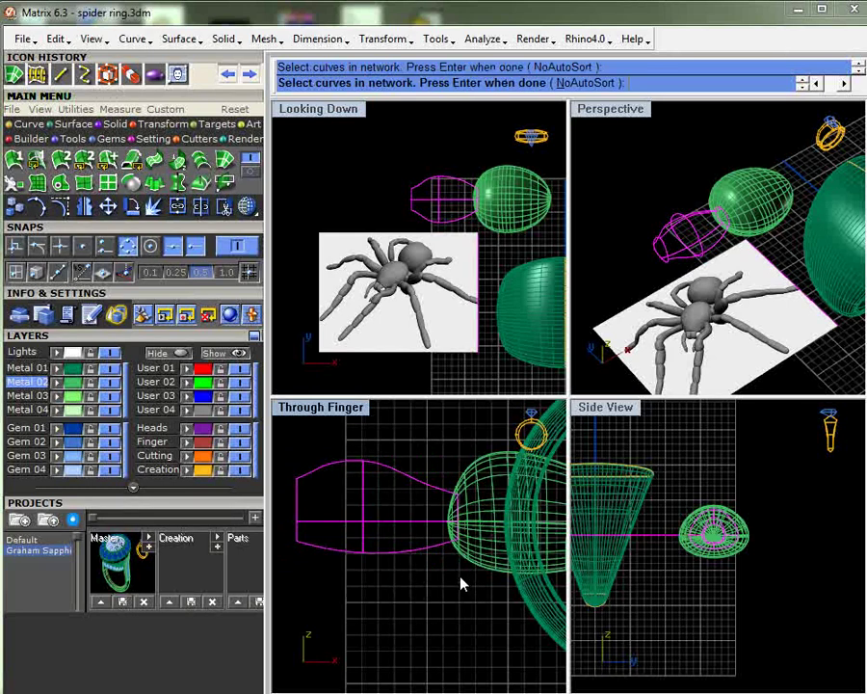
key(Return)
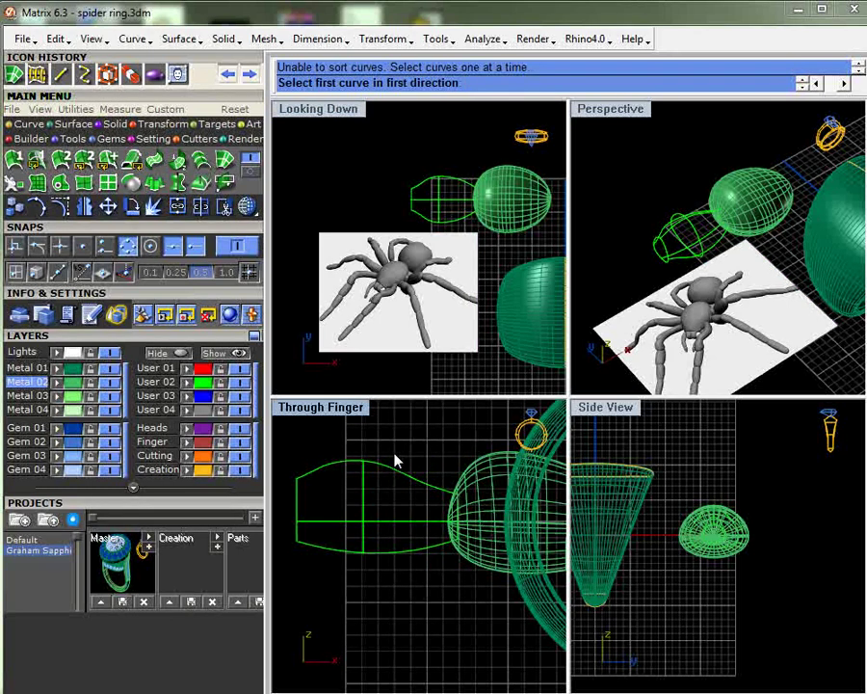
key(Escape)
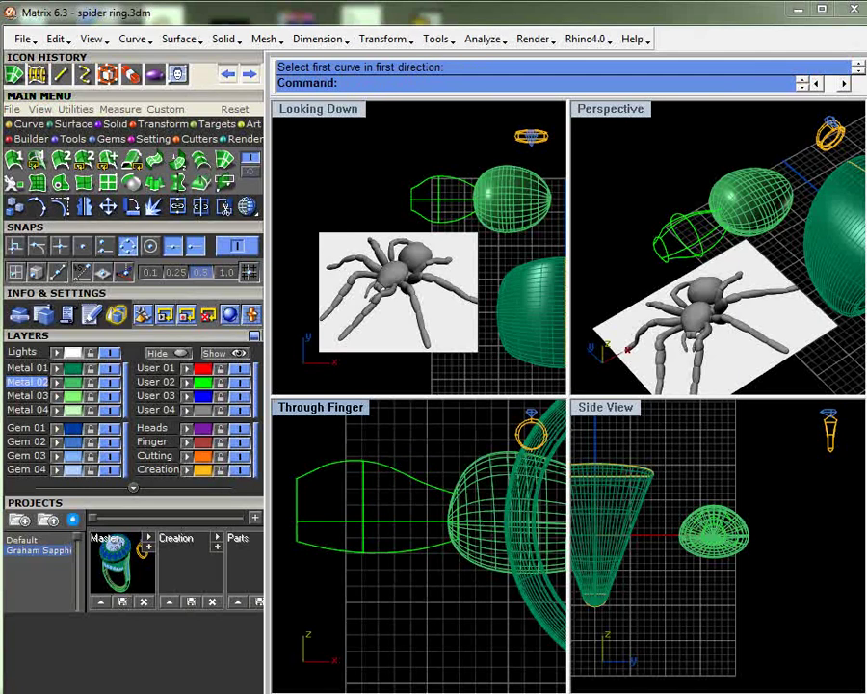
- Build a network surface from the section's profile and cross-section curves, selecting them in the Looking Down view
key(Return)
drag(389, 156, 492, 237)
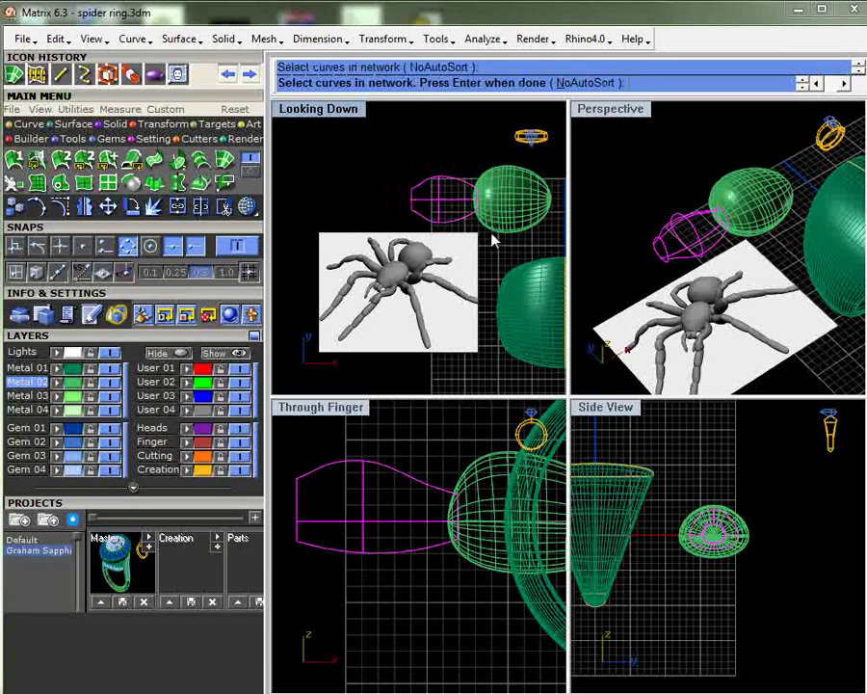
key(Return)
key(Return)
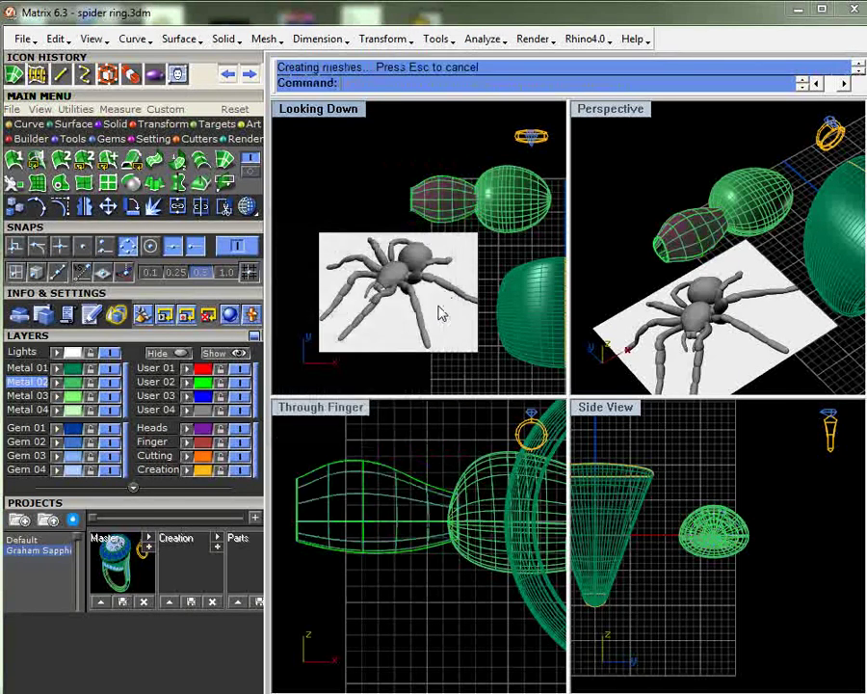
- Turn on control points for the upper profile and middle cross-section, and lower their top points slightly in Through Finger
click(380, 481)
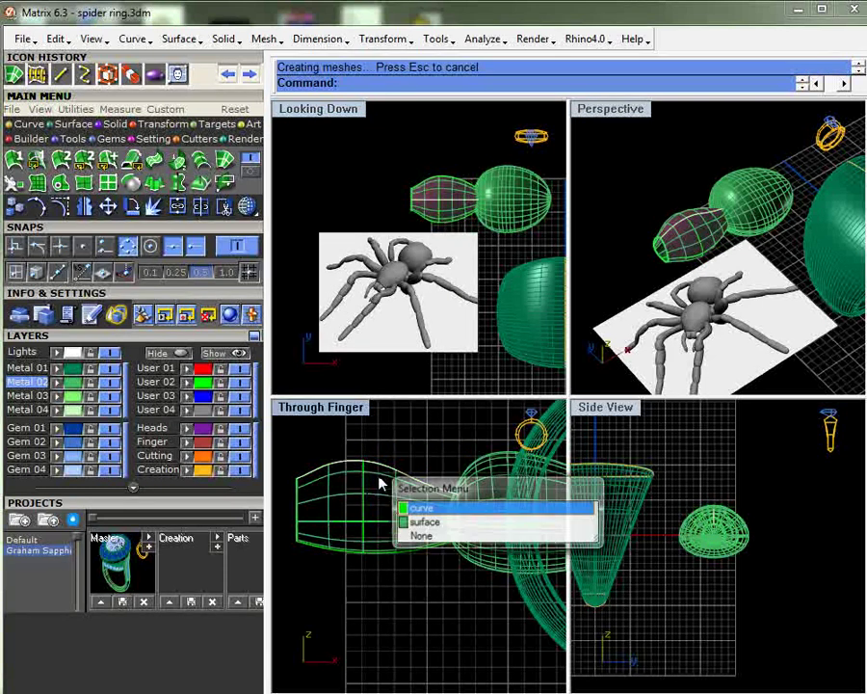
click(414, 509)
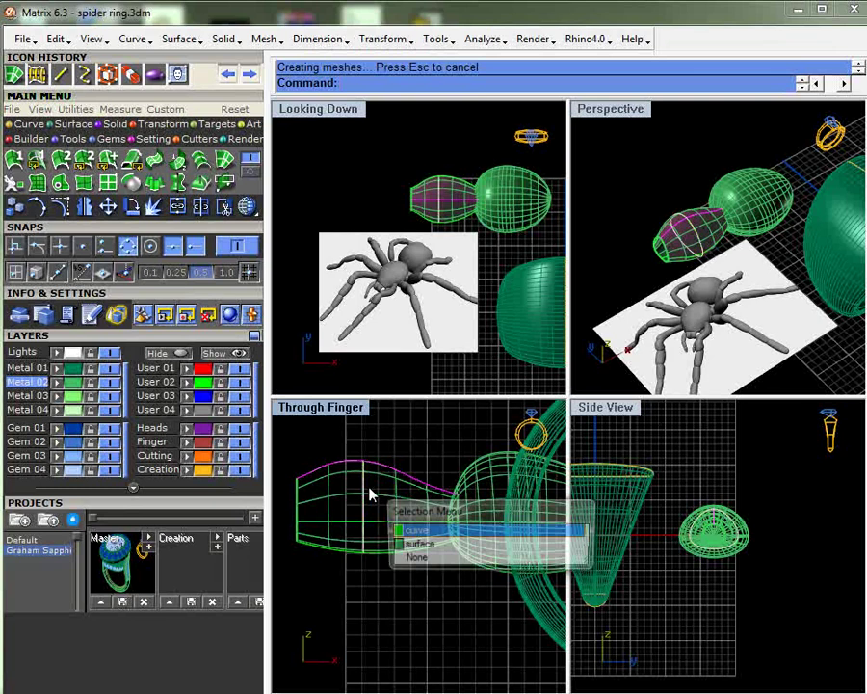
key(F10)
scroll(376, 441, up, 5)
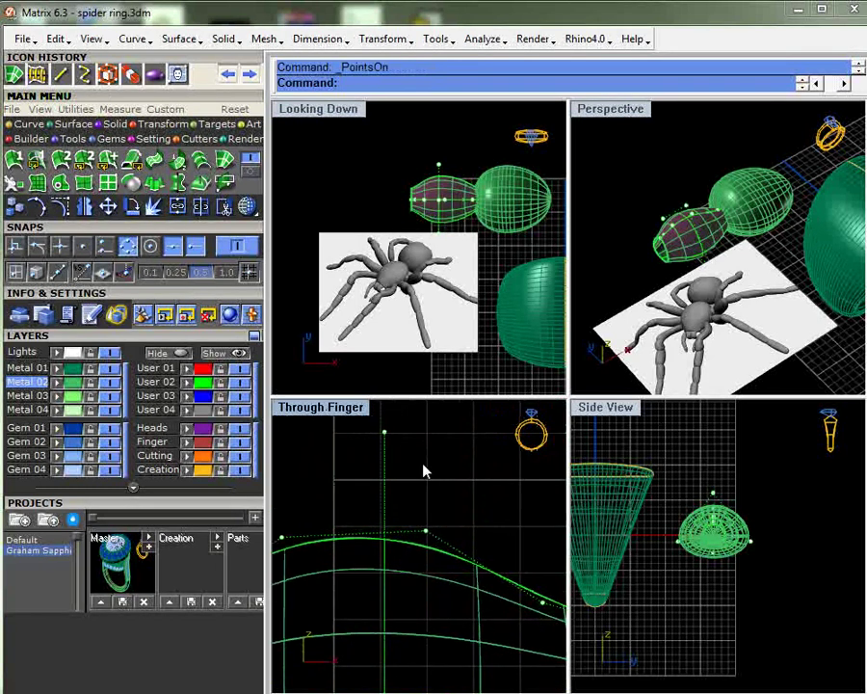
scroll(341, 436, down, 4)
drag(339, 430, 419, 506)
key(Escape)
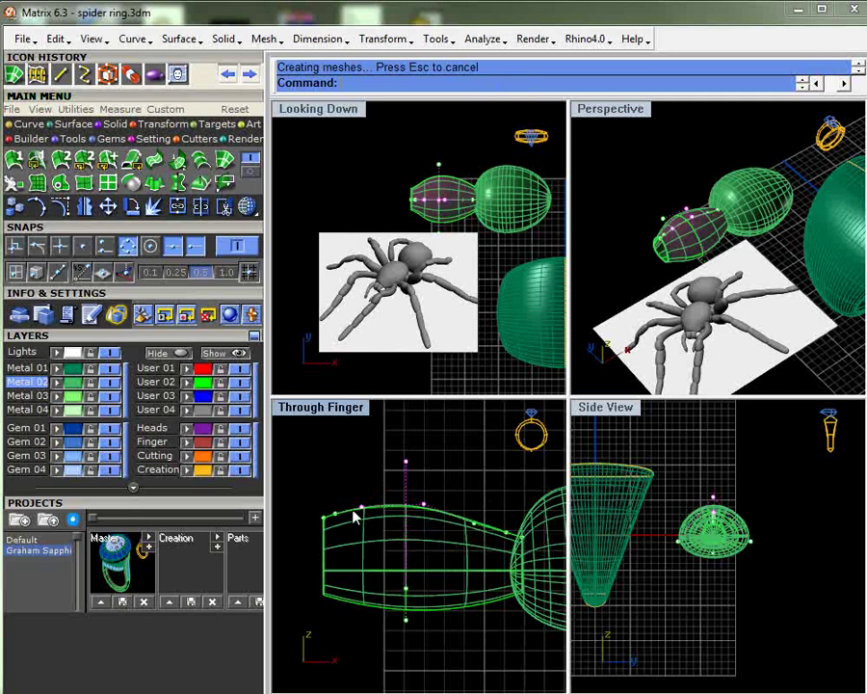
drag(311, 487, 366, 540)
mouse_move(646, 318)
right_down()
mouse_move(800, 218)
mouse_move(655, 303)
right_up()
key(Escape)
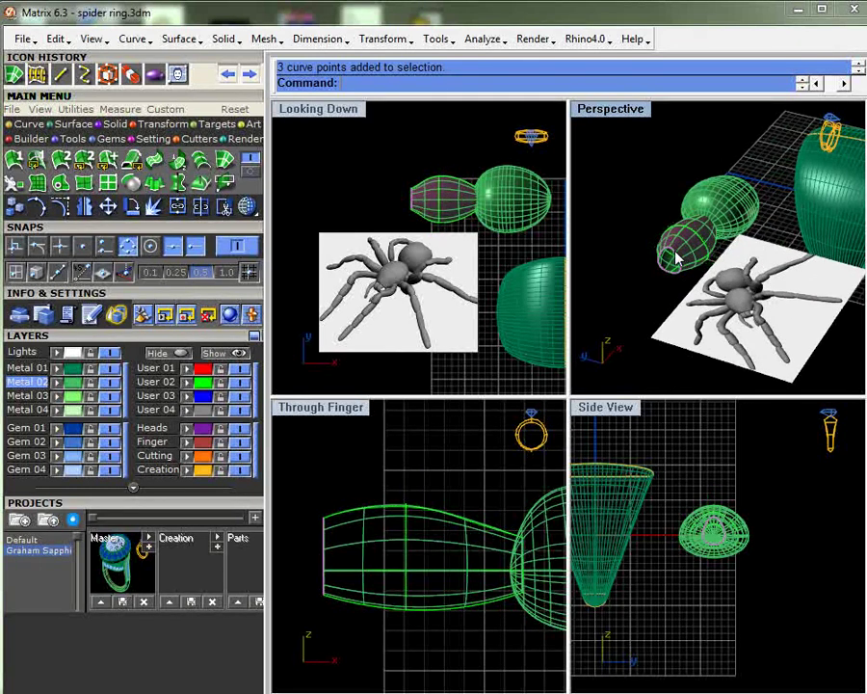
- Turn on control points for the front cross-section and upper profile, and lower the top points at the front end in Through Finger
click(677, 257)
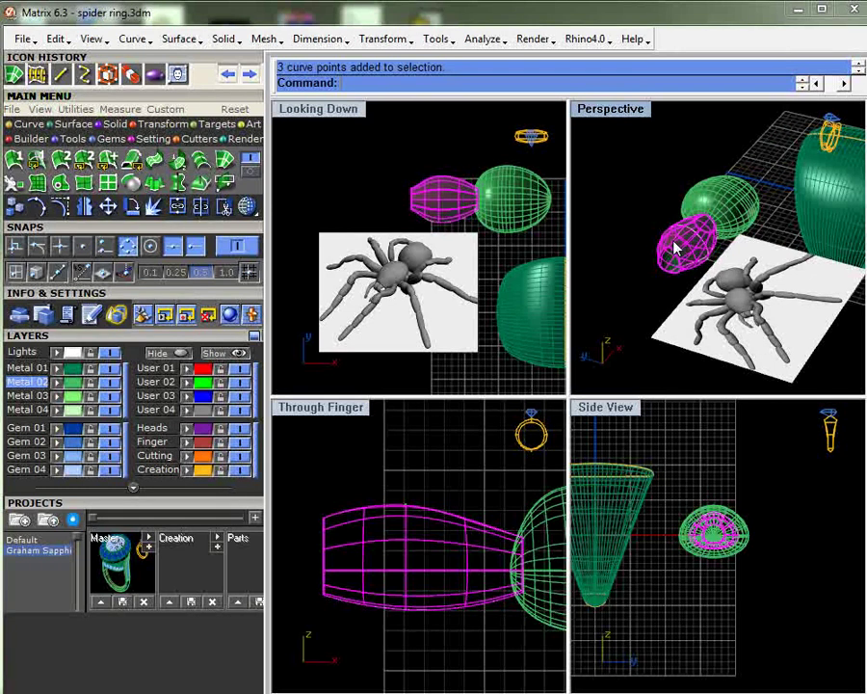
key(Escape)
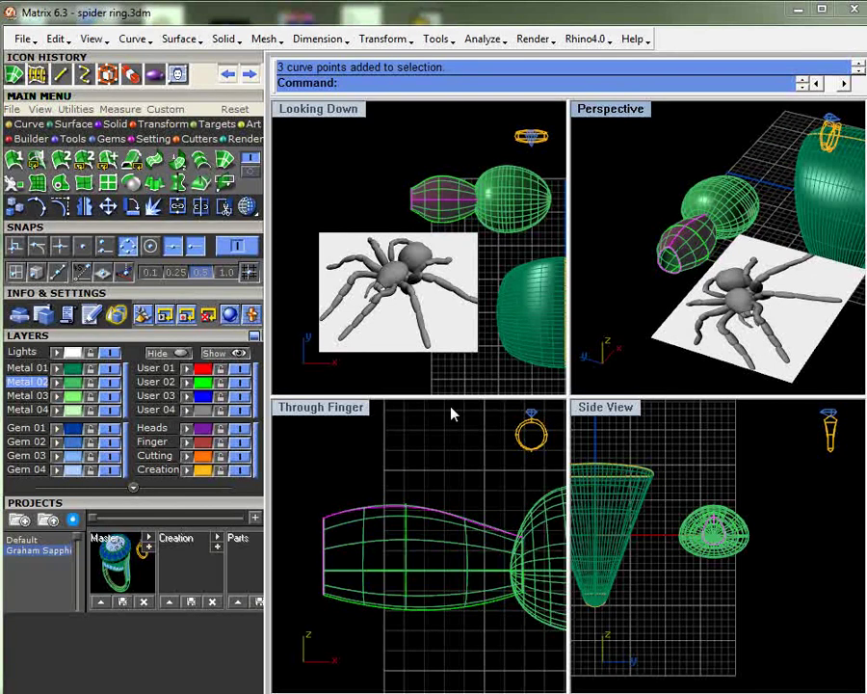
key(F10)
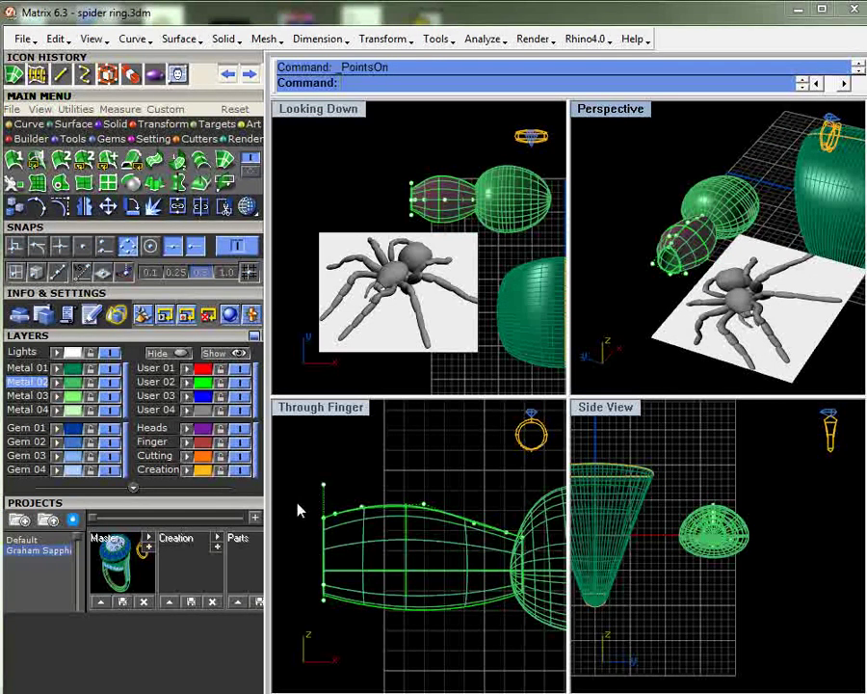
drag(311, 459, 343, 535)
scroll(328, 521, up, 3)
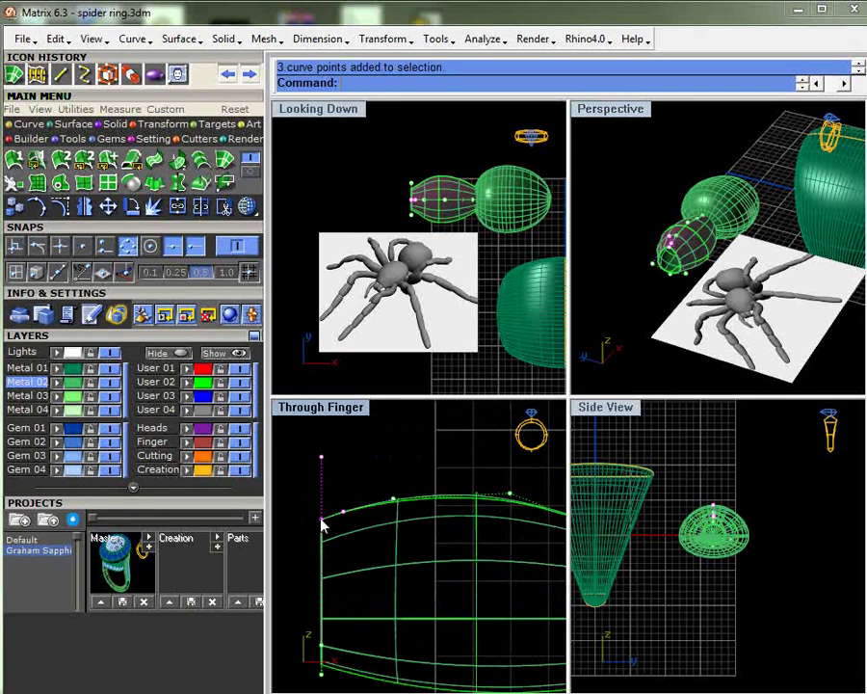
drag(323, 523, 322, 573)
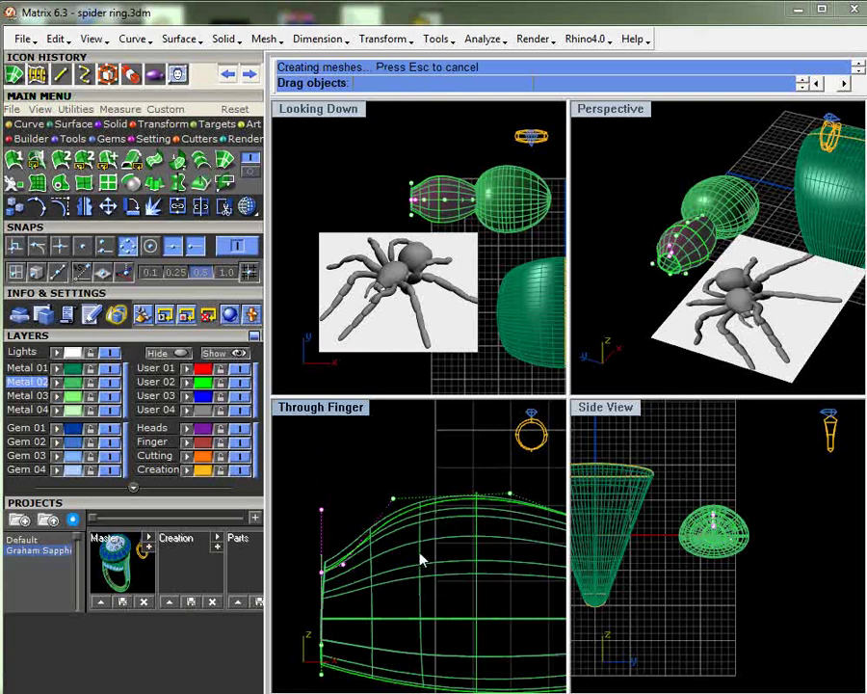
- Lower the front end's top points a little further and nudge the neighbouring upper profile point down
scroll(678, 256, up, 10)
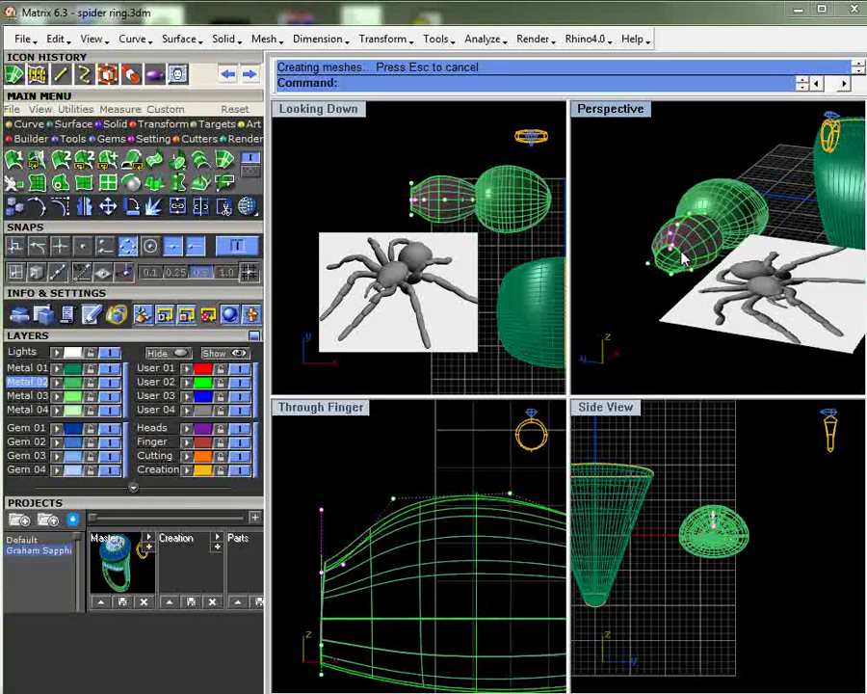
right_drag(666, 263, 636, 236)
scroll(715, 243, down, 6)
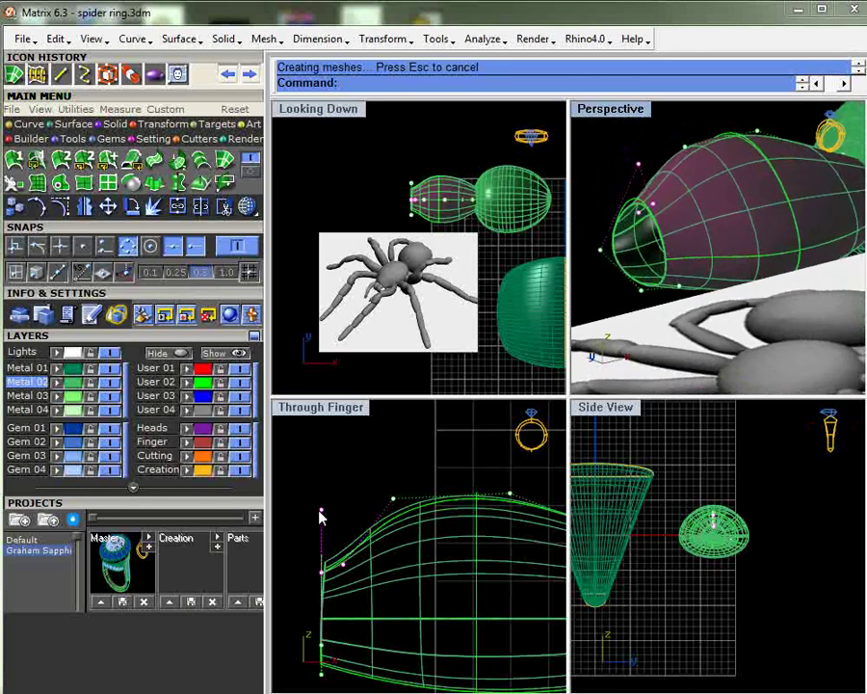
drag(321, 511, 319, 529)
drag(361, 465, 410, 512)
key(alt+Down)
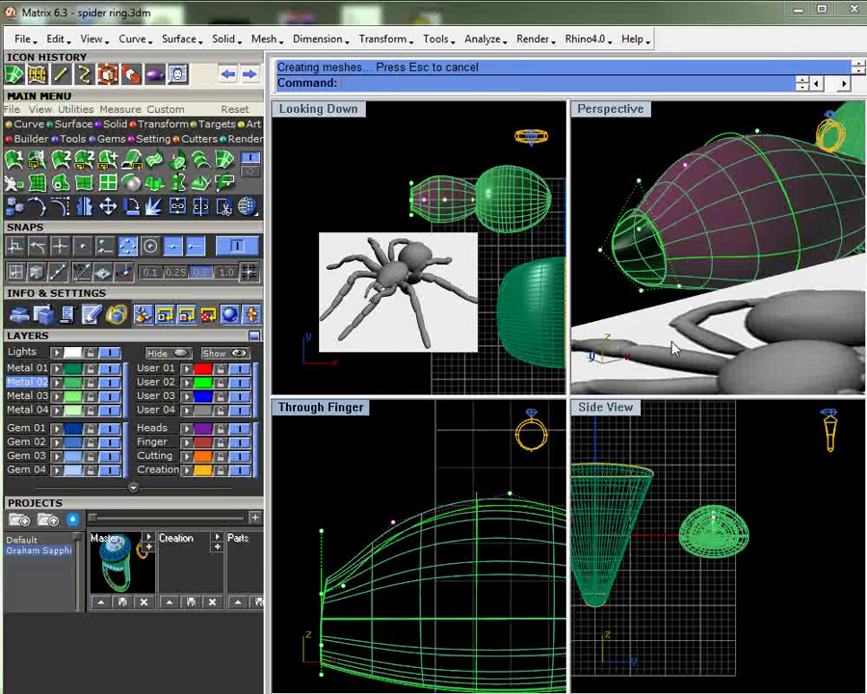
- Turn off the control points and flip the direction of the section's network surface
key(Escape)
right_drag(653, 285, 716, 228)
click(716, 228)
key(Escape)
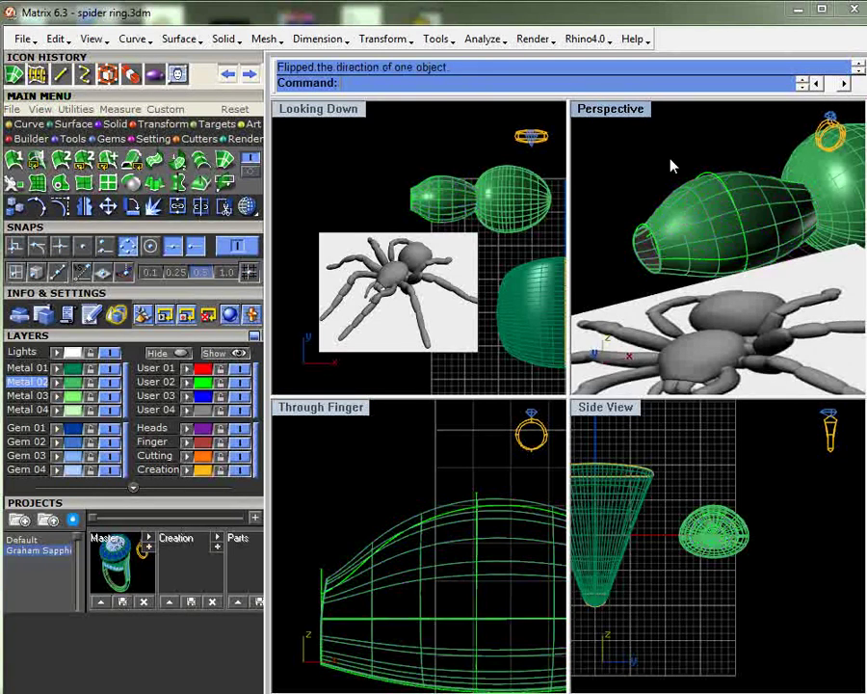
- Close the section's open front end with a patch from its edge, using 10 U and V spans, Adjust tangency and Automatic trim
right_drag(670, 165, 612, 375)
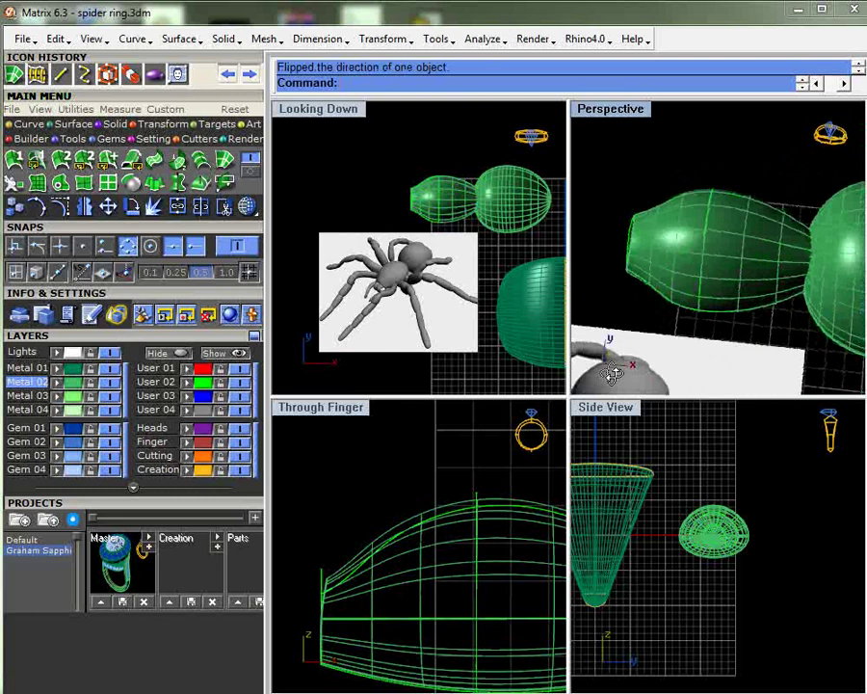
mouse_move(423, 227)
right_down()
mouse_move(466, 217)
mouse_move(430, 224)
right_up()
double_click(632, 110)
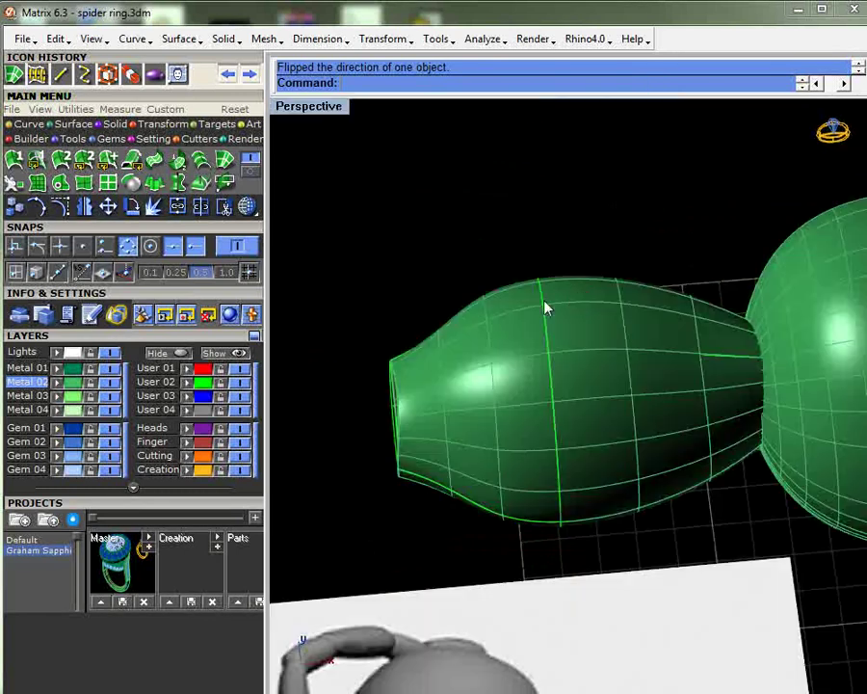
right_drag(545, 306, 512, 407)
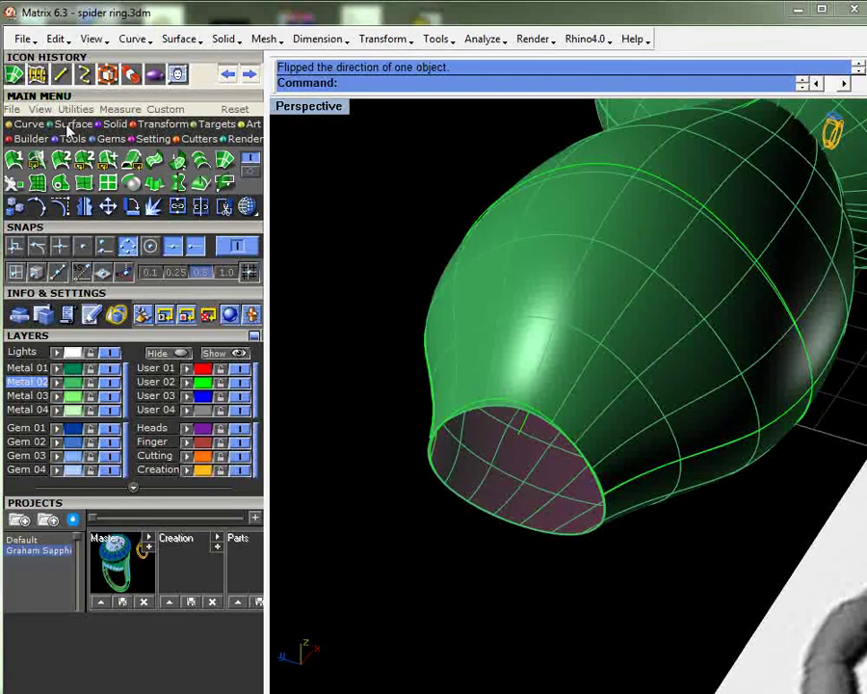
click(43, 183)
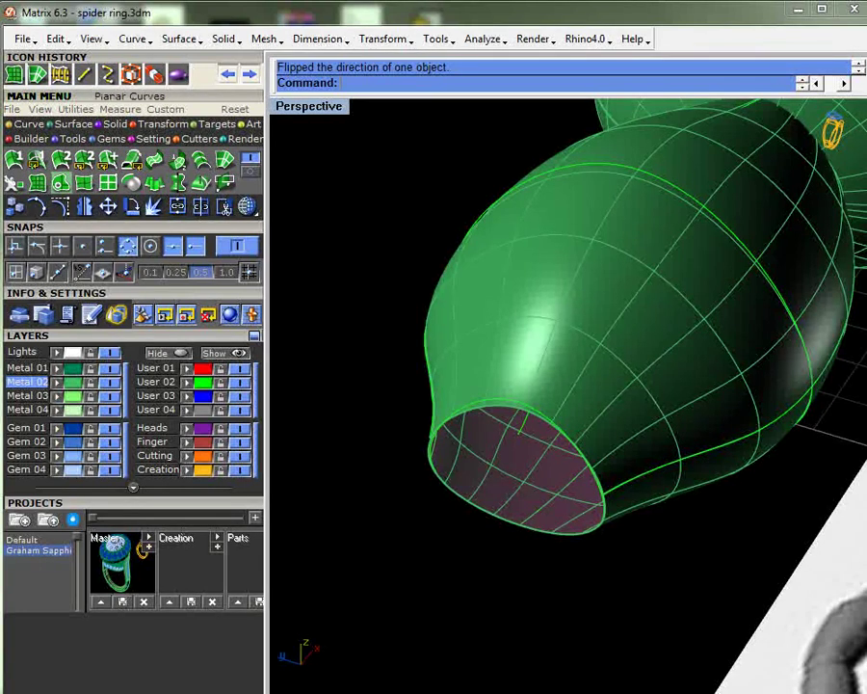
click(525, 435)
key(Return)
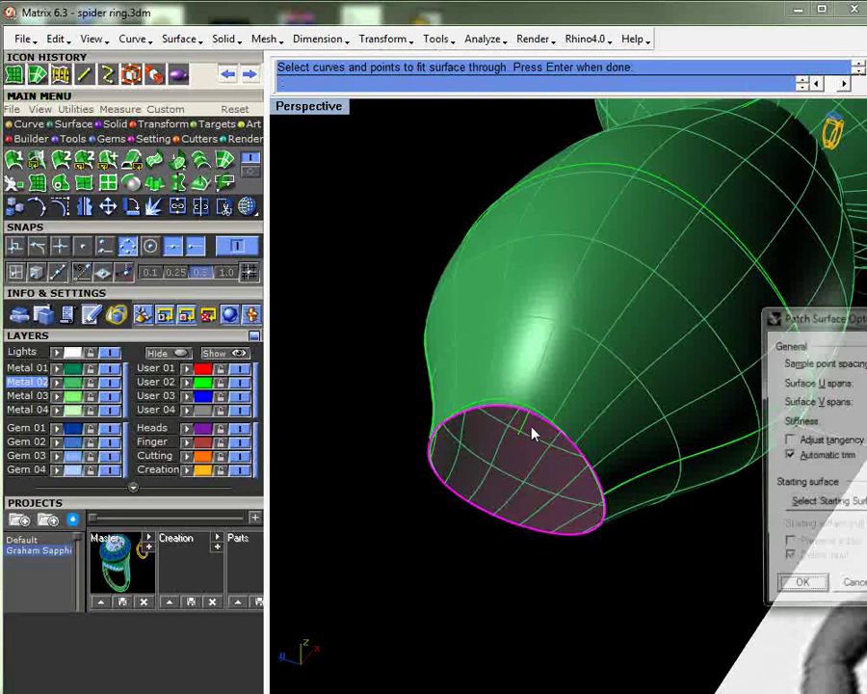
drag(832, 315, 685, 246)
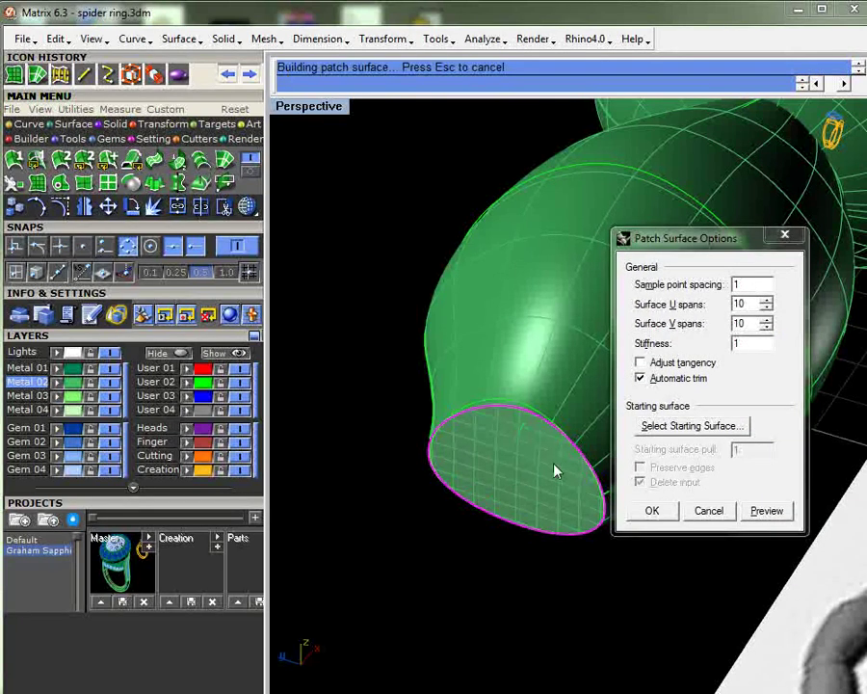
click(640, 362)
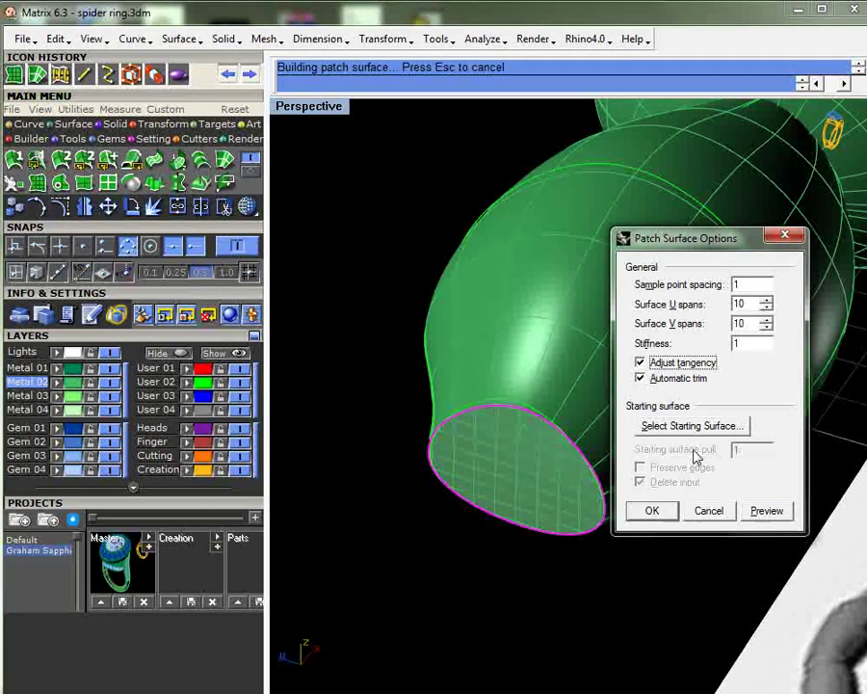
click(767, 511)
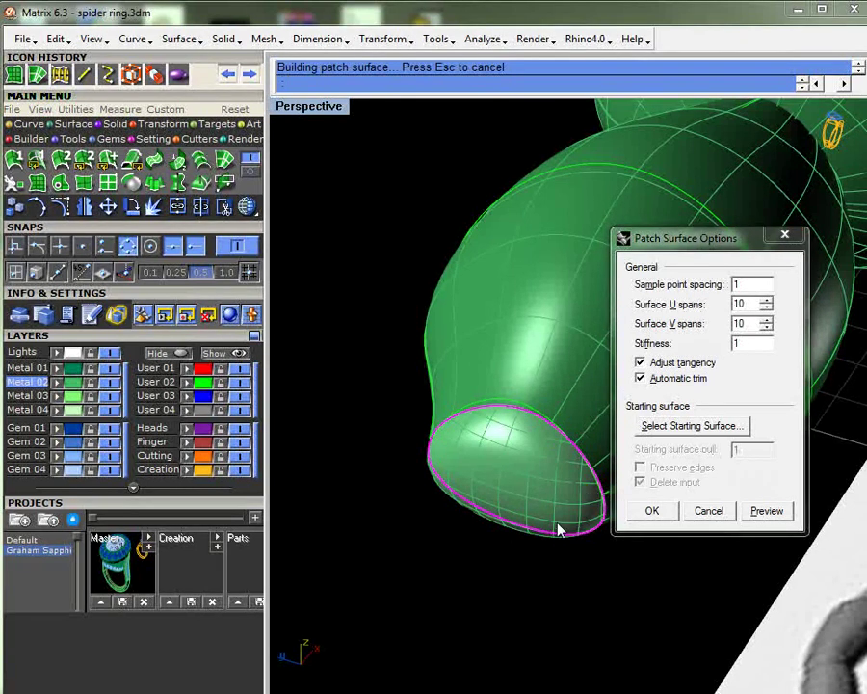
key(Return)
- Select the section's network surface and front patch together, apply Cap Planar, and clear the selection
right_drag(558, 529, 445, 447)
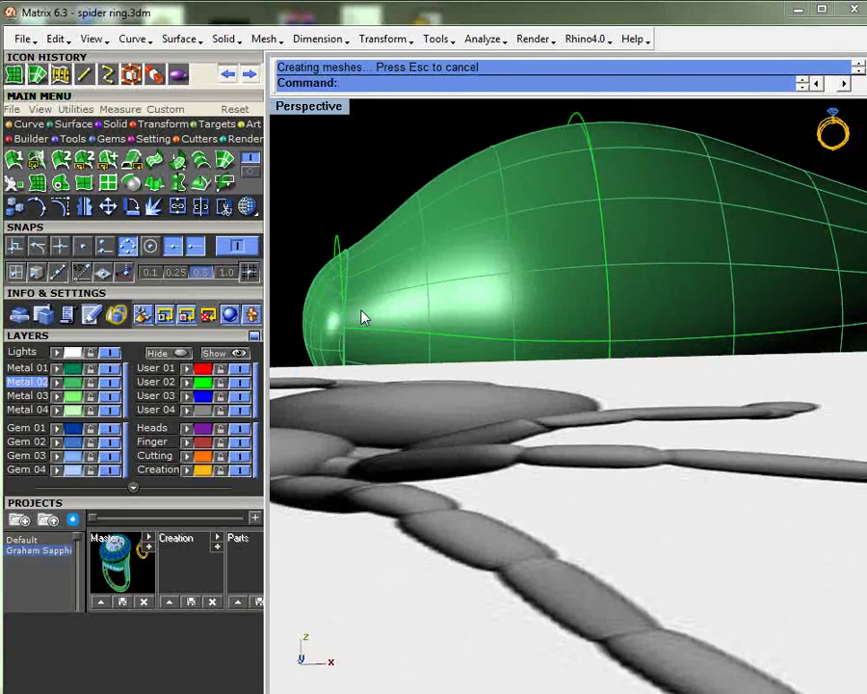
right_drag(363, 318, 627, 304)
click(626, 306)
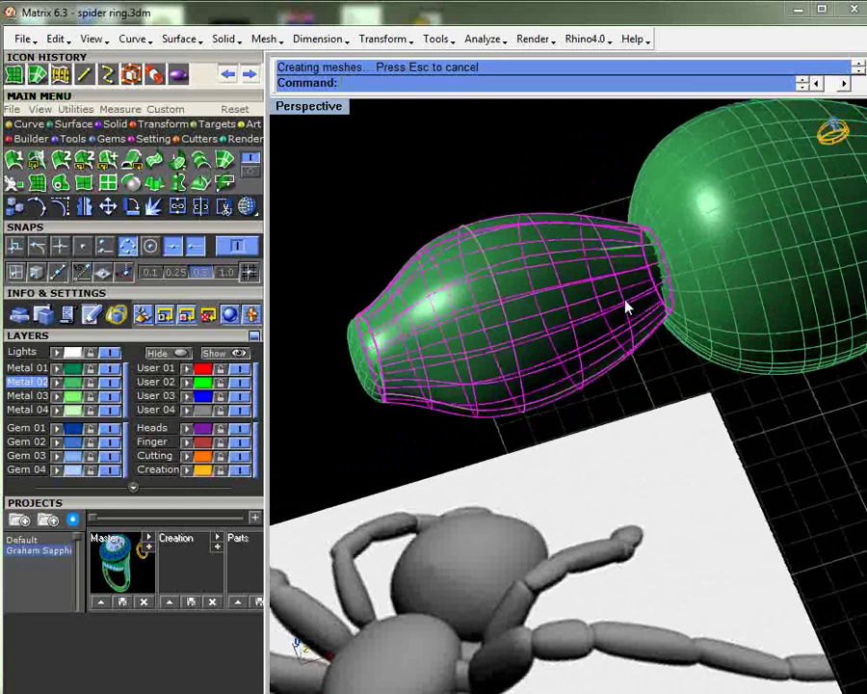
click(115, 123)
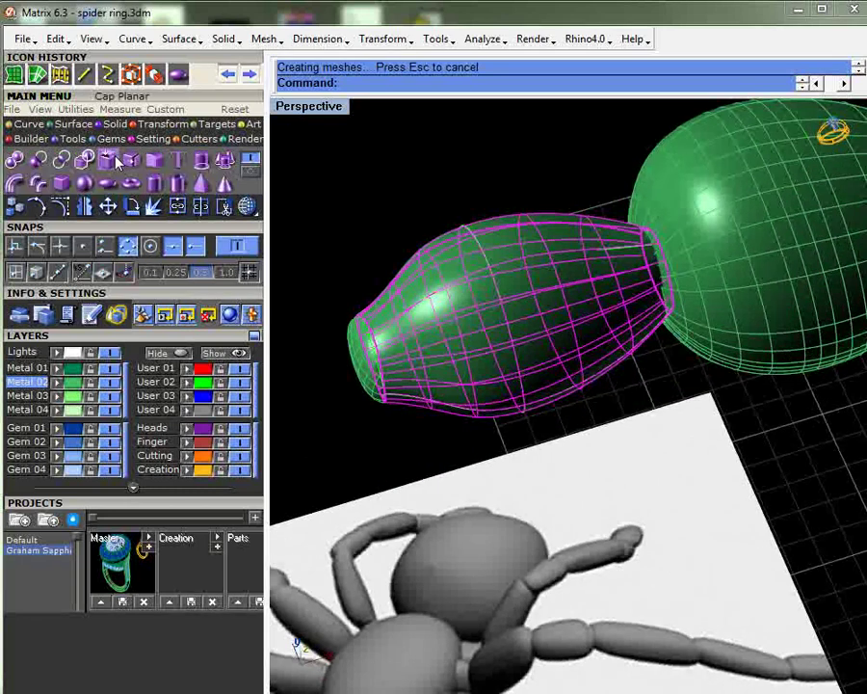
click(381, 233)
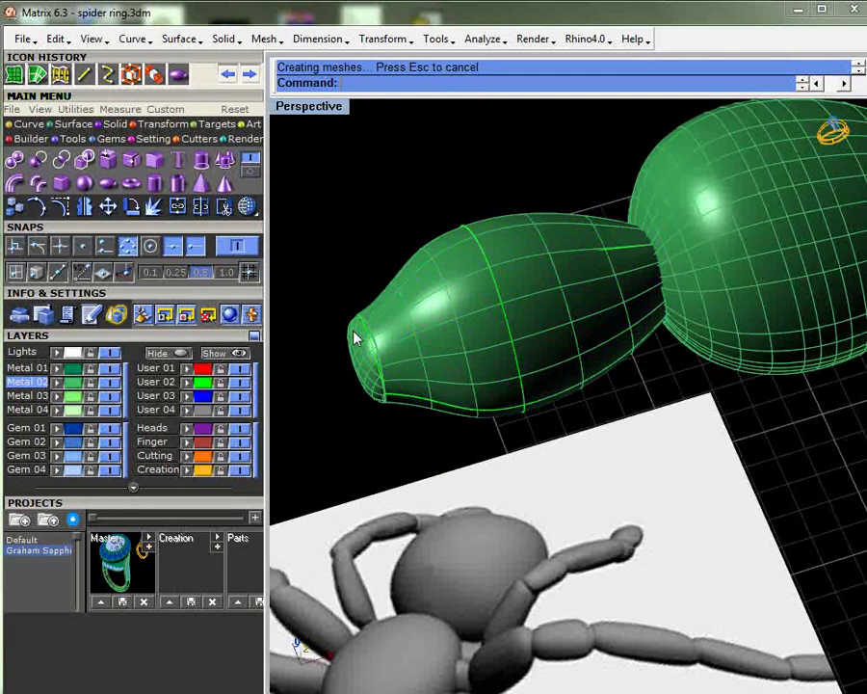
click(354, 332)
shift+click(427, 322)
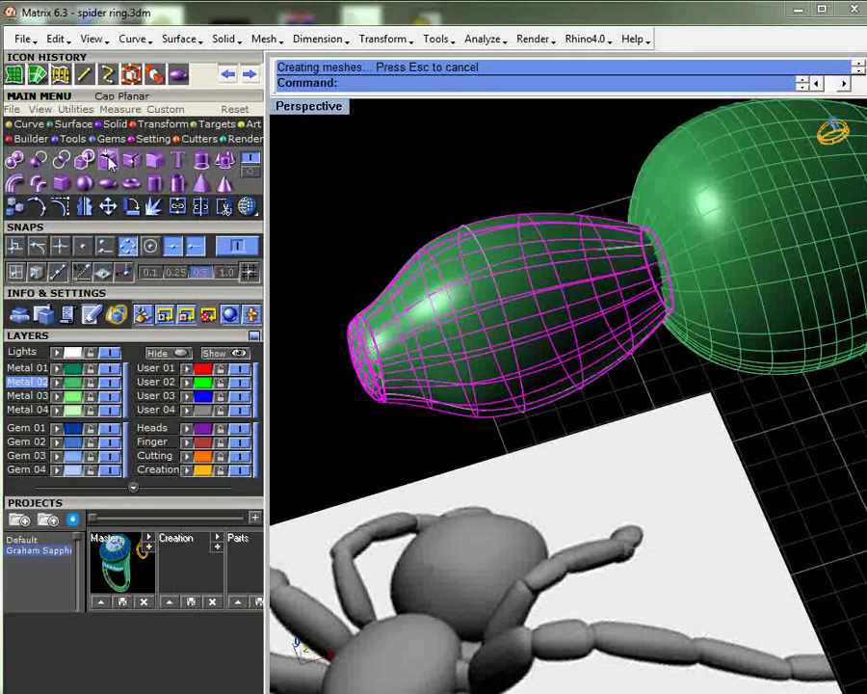
click(131, 160)
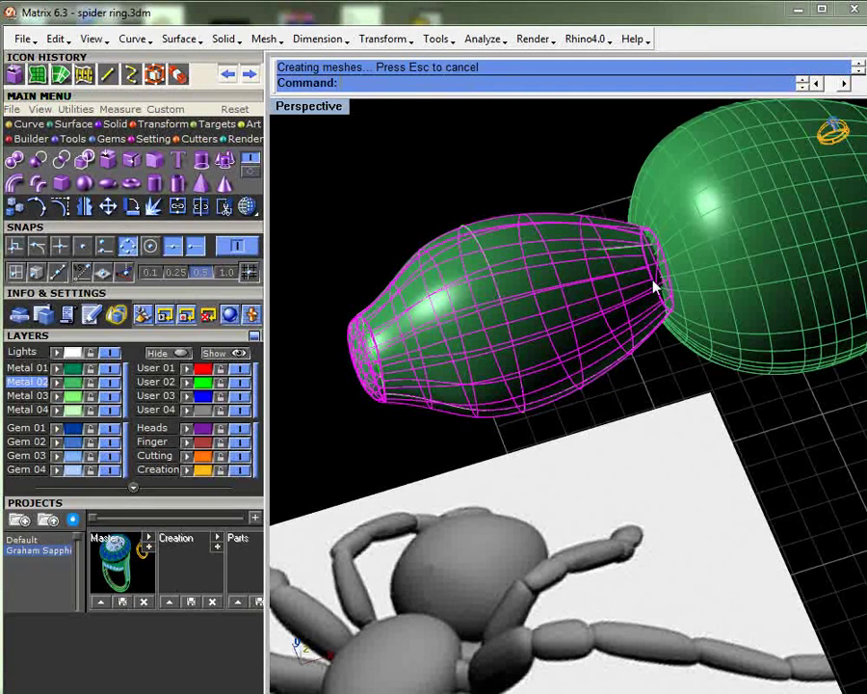
scroll(654, 286, down, 7)
right_drag(654, 286, 670, 245)
click(620, 181)
right_drag(607, 280, 578, 340)
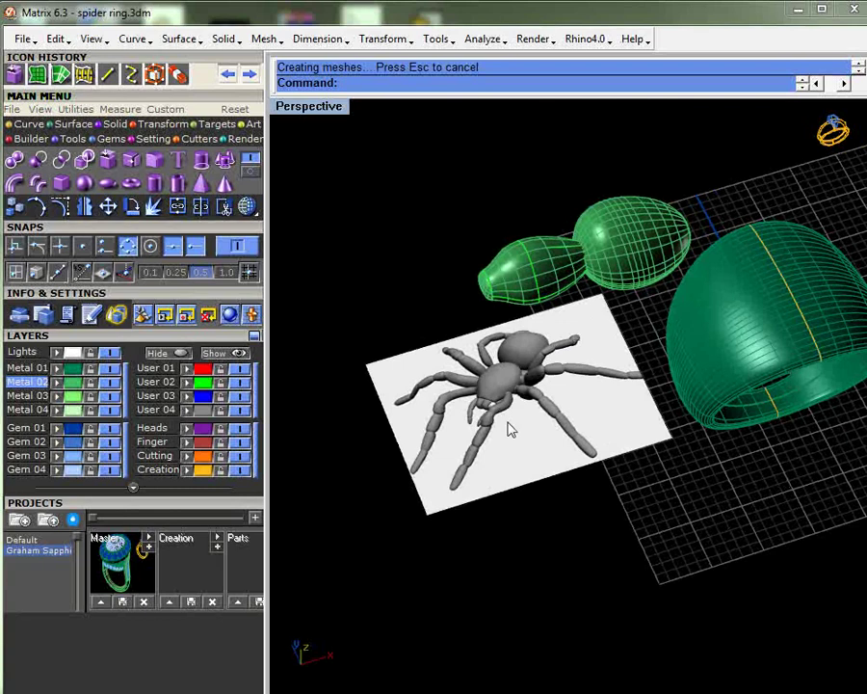
- Examine the fangs on the reference spider and make Creation the current layer
scroll(510, 425, up, 5)
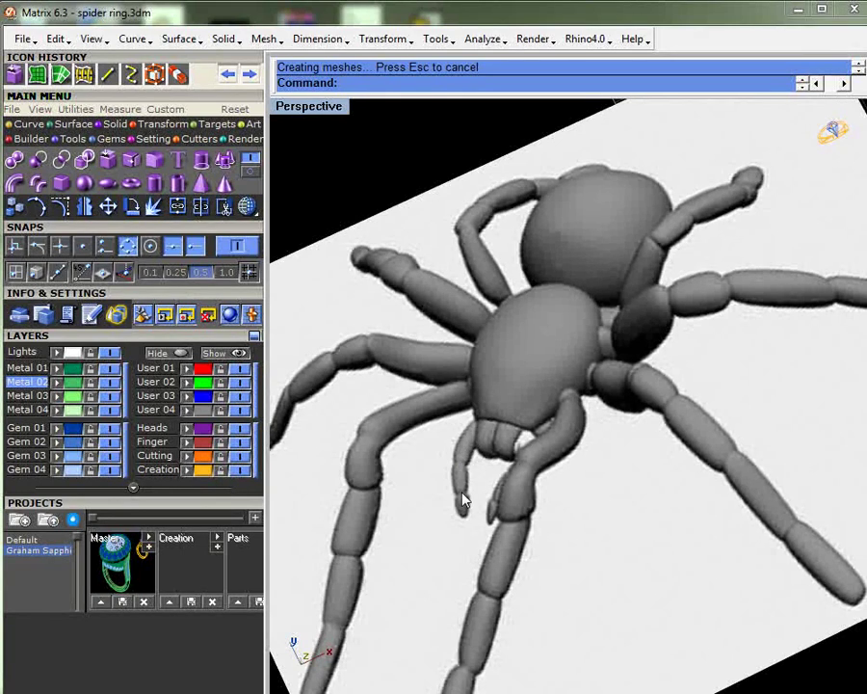
scroll(463, 499, down, 5)
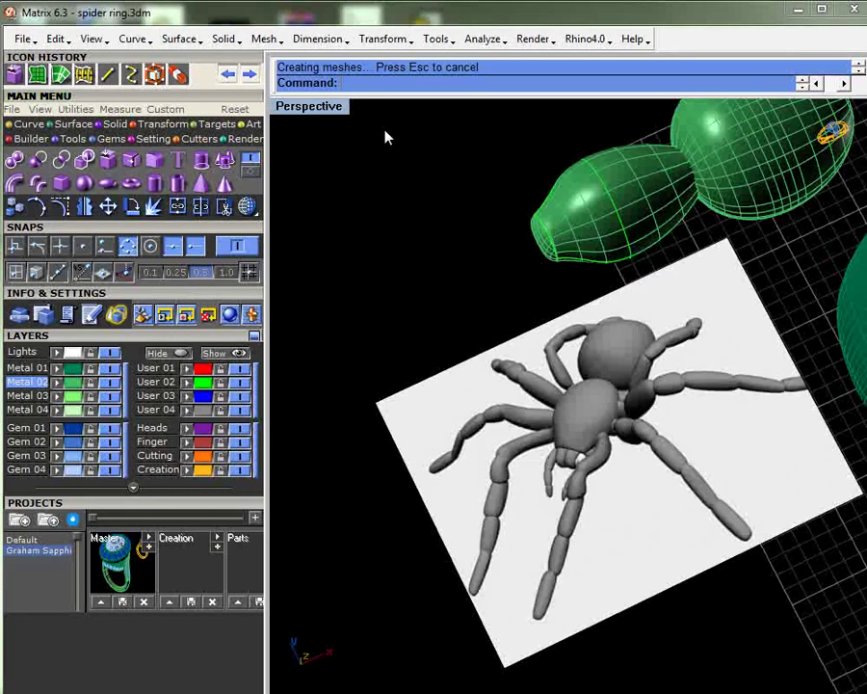
double_click(333, 111)
scroll(380, 566, down, 3)
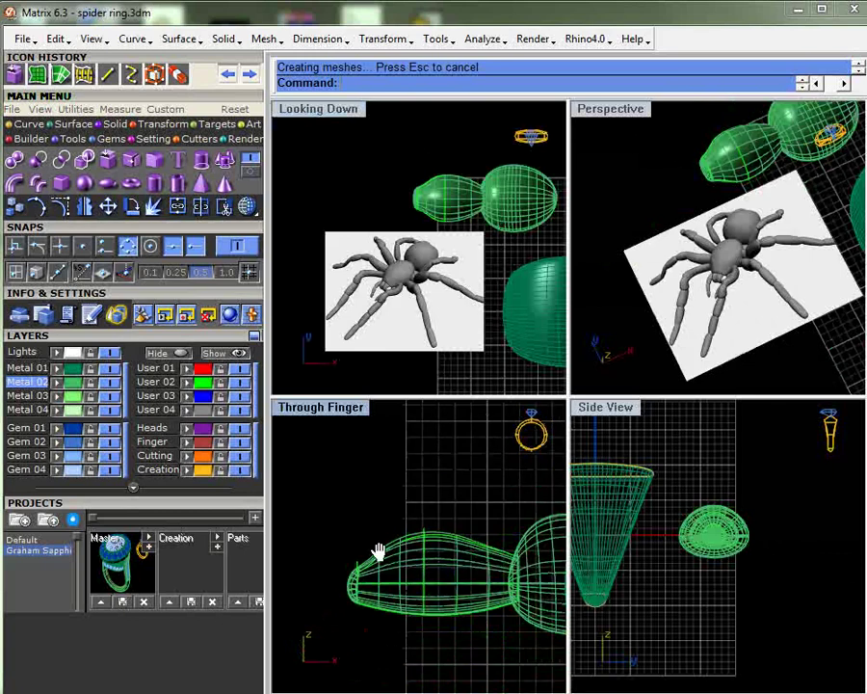
click(169, 469)
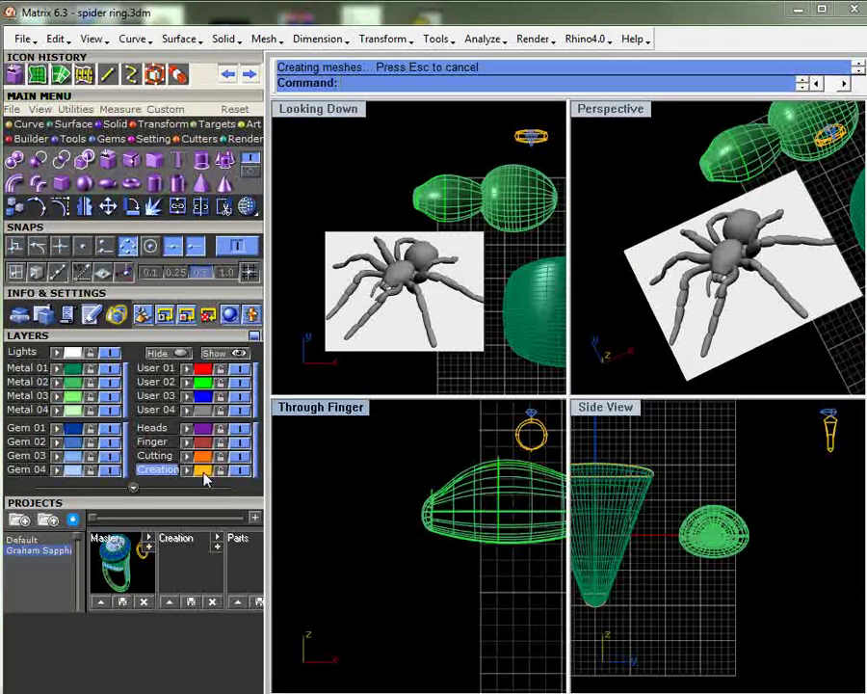
- Draw the fang's outer profile in the Through Finger view as an interpolated curve arcing forward and down from the body's front end
click(29, 124)
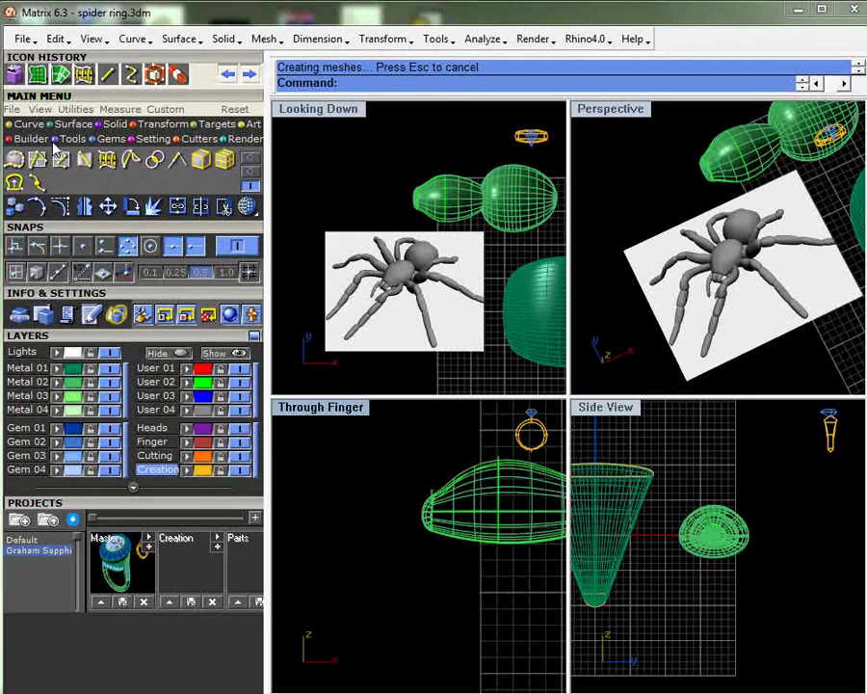
click(247, 169)
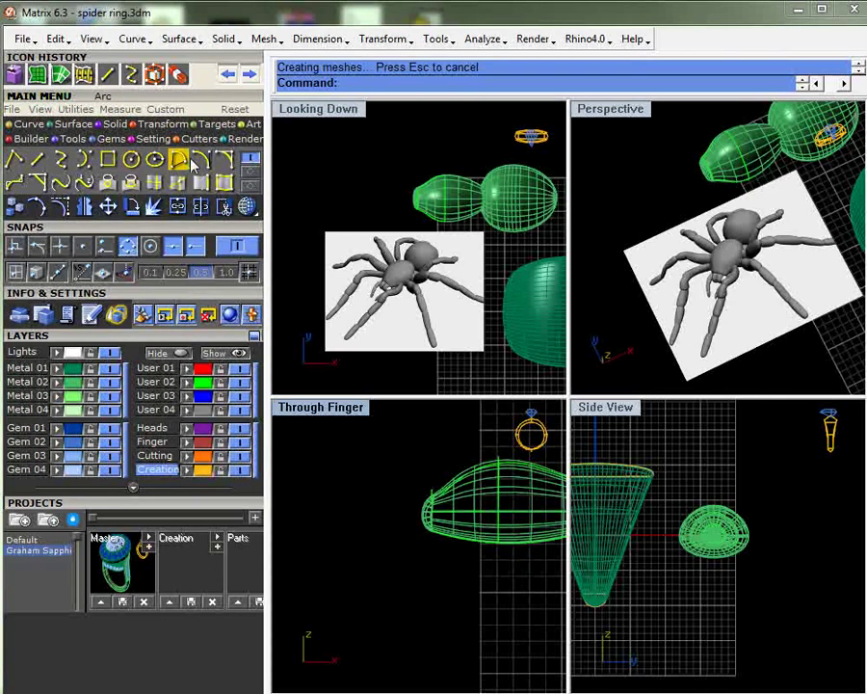
click(60, 161)
scroll(410, 540, up, 5)
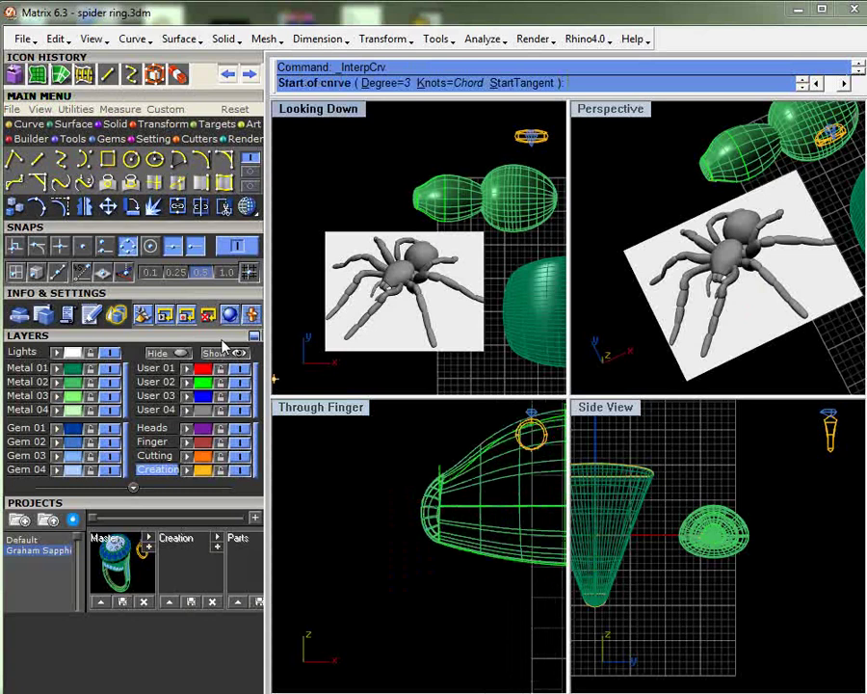
scroll(449, 477, up, 3)
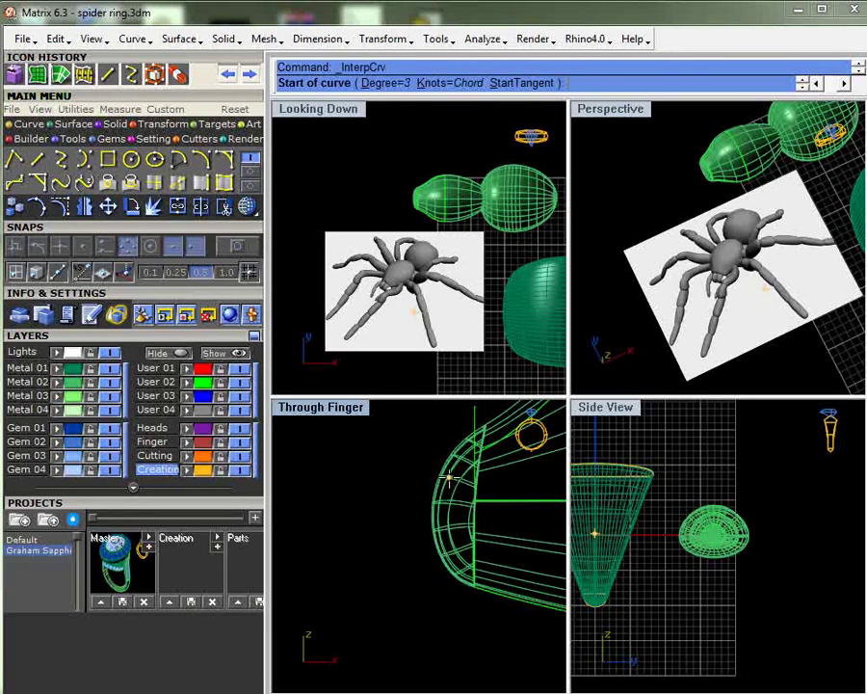
click(449, 479)
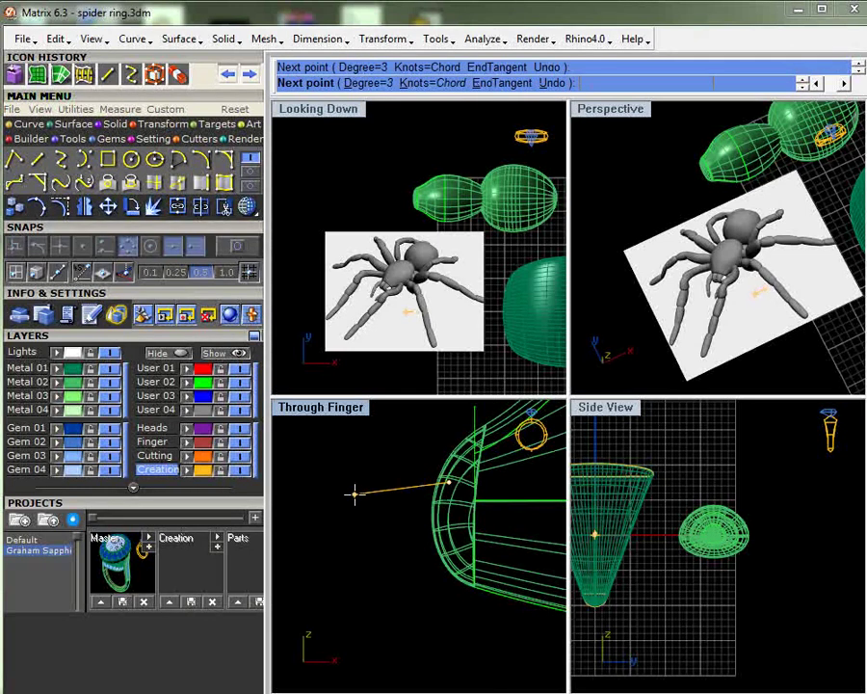
click(355, 494)
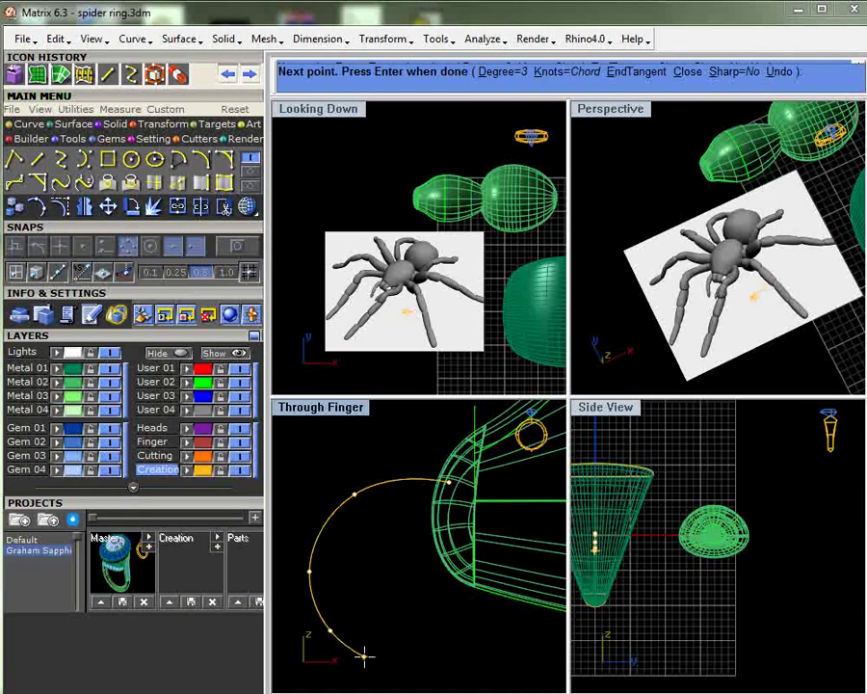
click(366, 652)
key(Return)
- Draw the fang's inner profile as a second interpolated curve from below the first curve's start to its lower tip
right_click(385, 628)
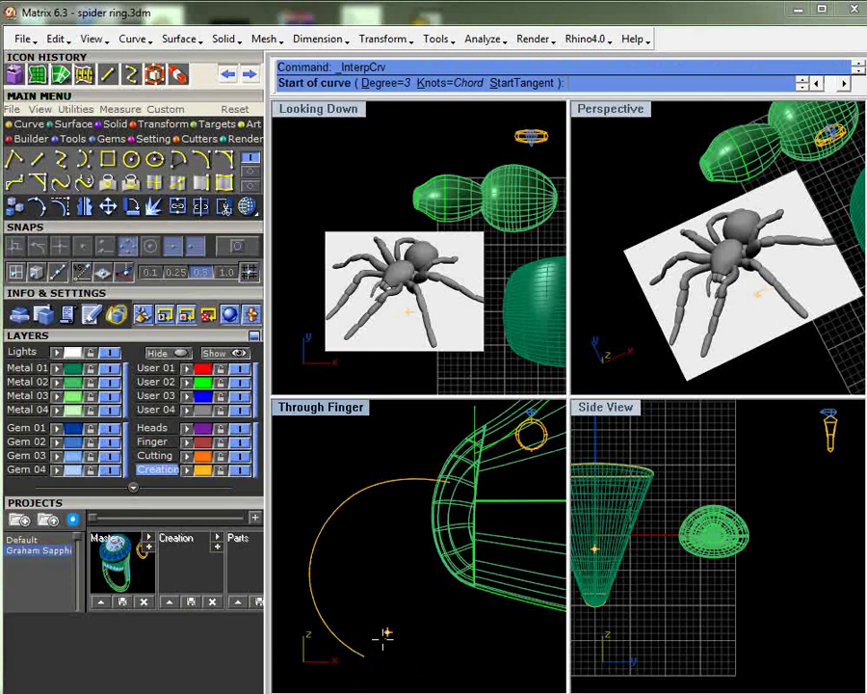
click(447, 535)
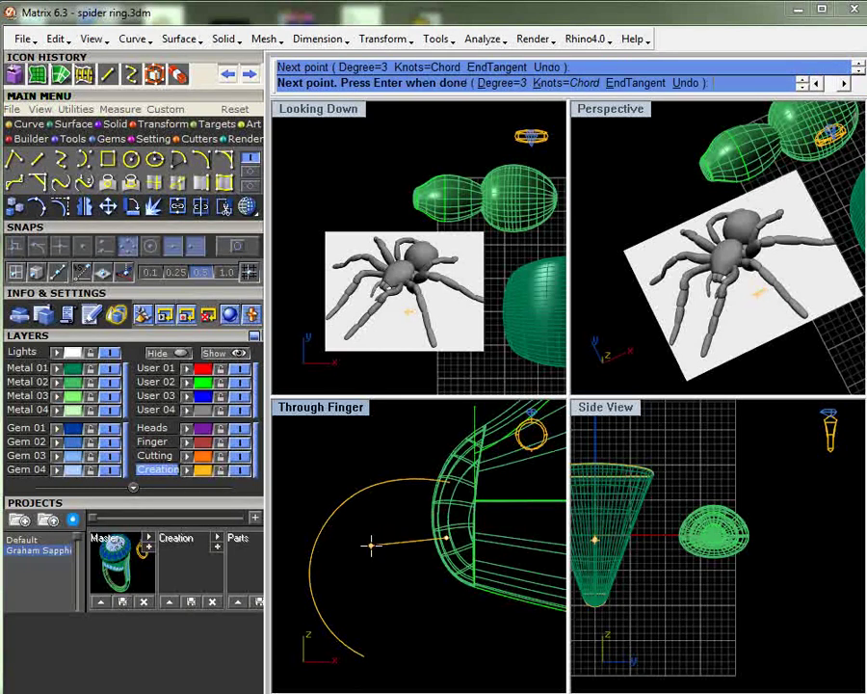
click(371, 546)
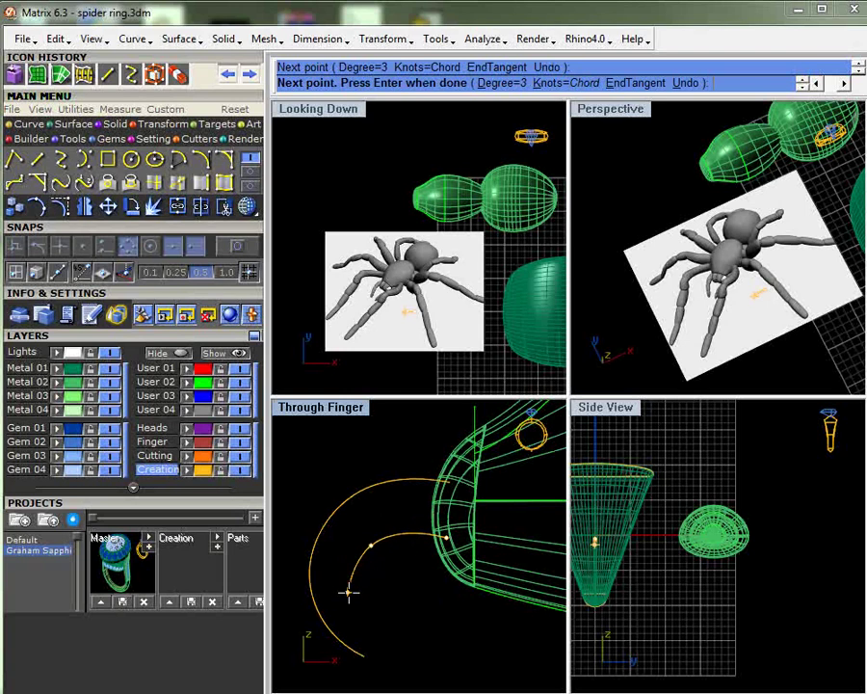
click(343, 591)
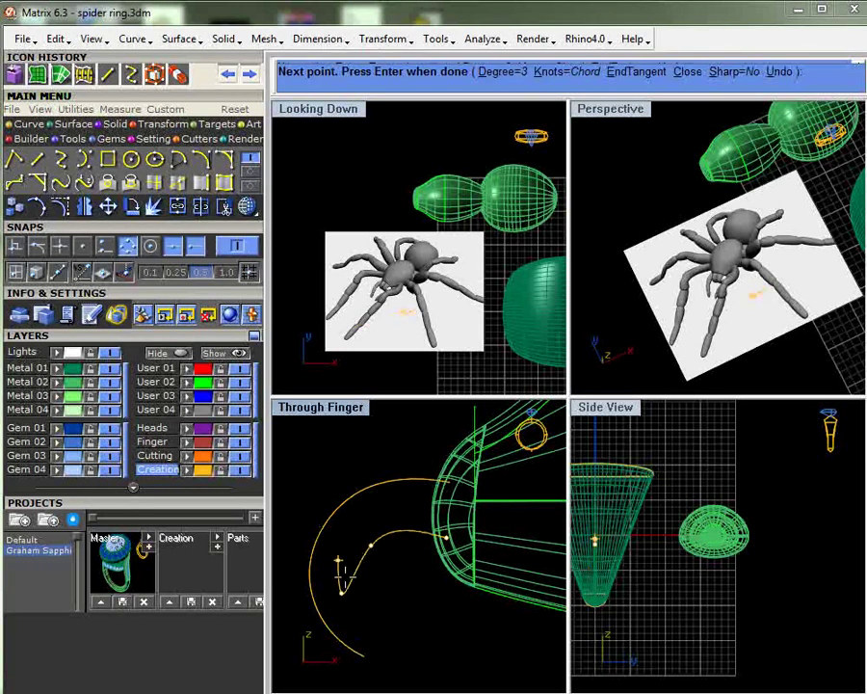
click(364, 657)
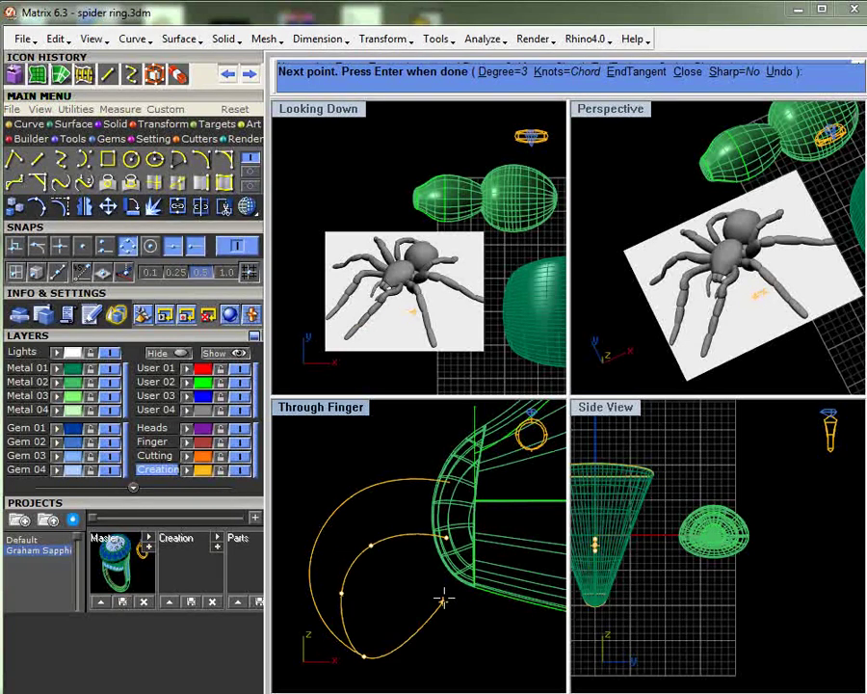
key(Return)
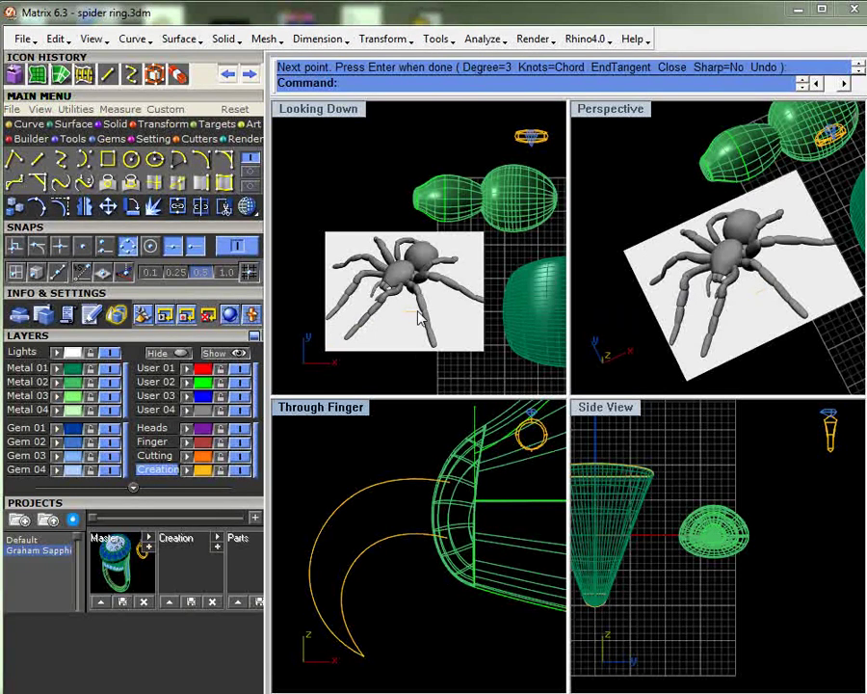
- Select both fang curves and enlarge them with Scale 2-D from the outer curve's end at the body
drag(412, 431, 397, 540)
scroll(414, 488, down, 4)
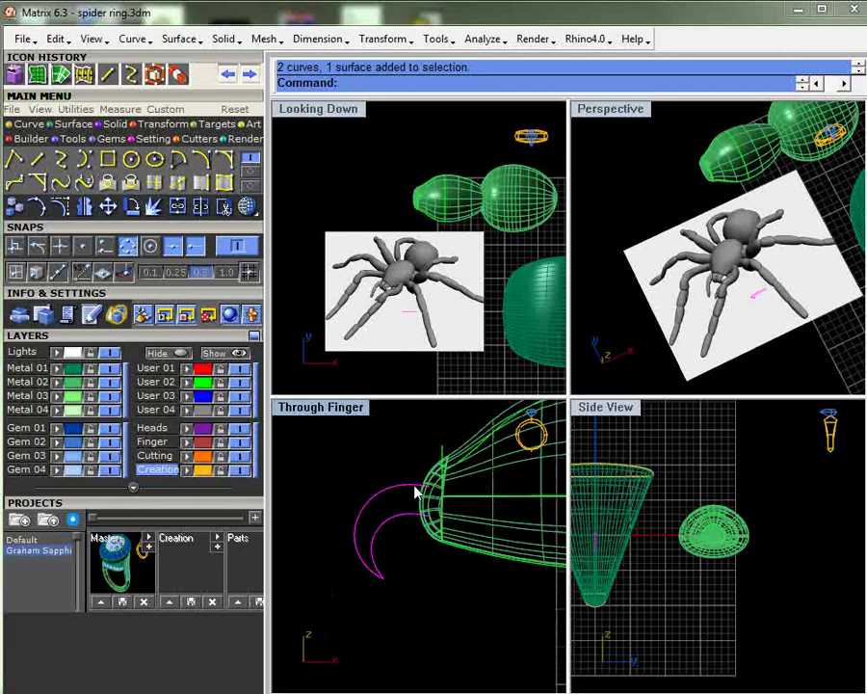
scroll(409, 494, down, 2)
right_drag(489, 544, 442, 544)
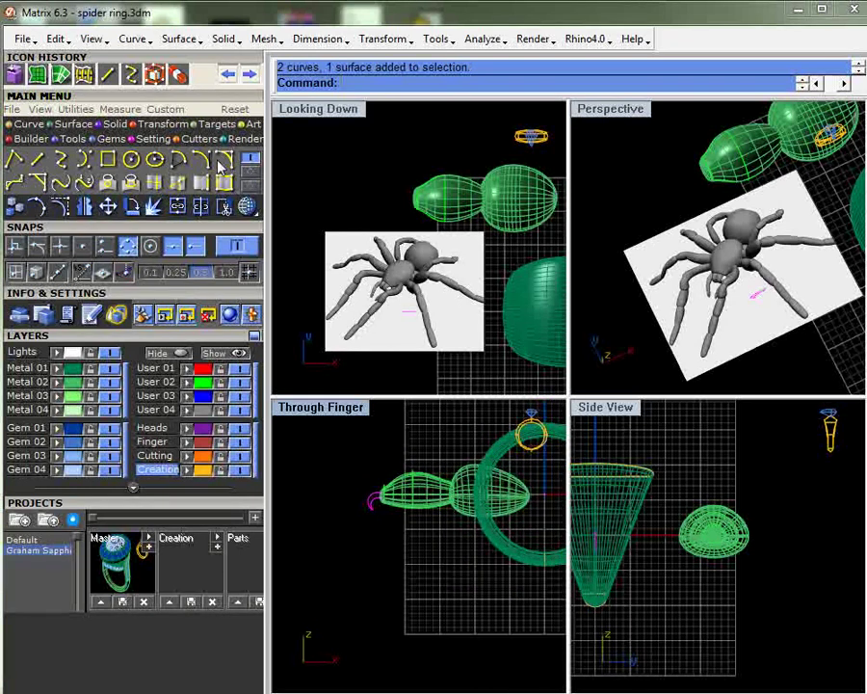
click(165, 123)
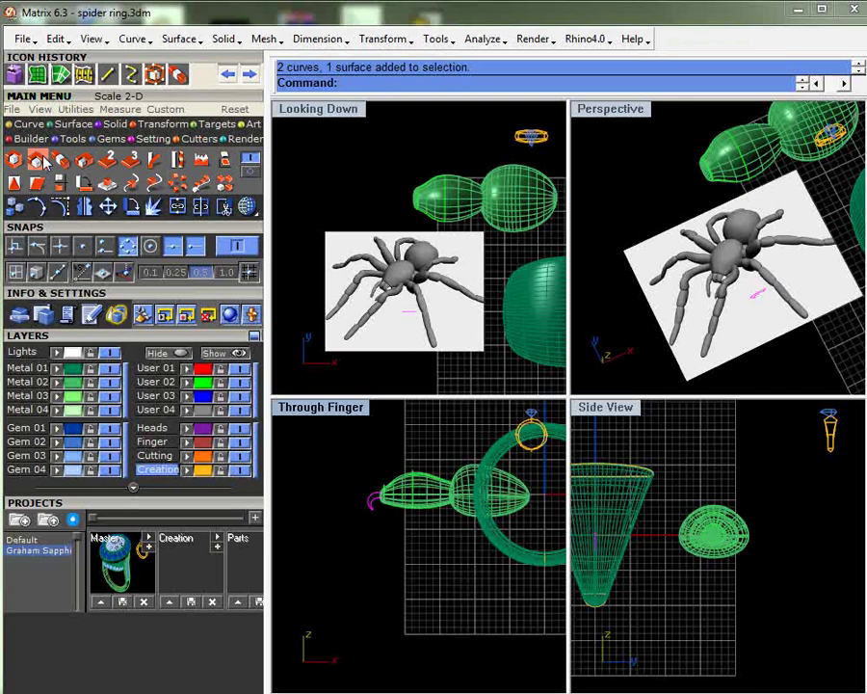
click(85, 160)
scroll(352, 462, up, 1)
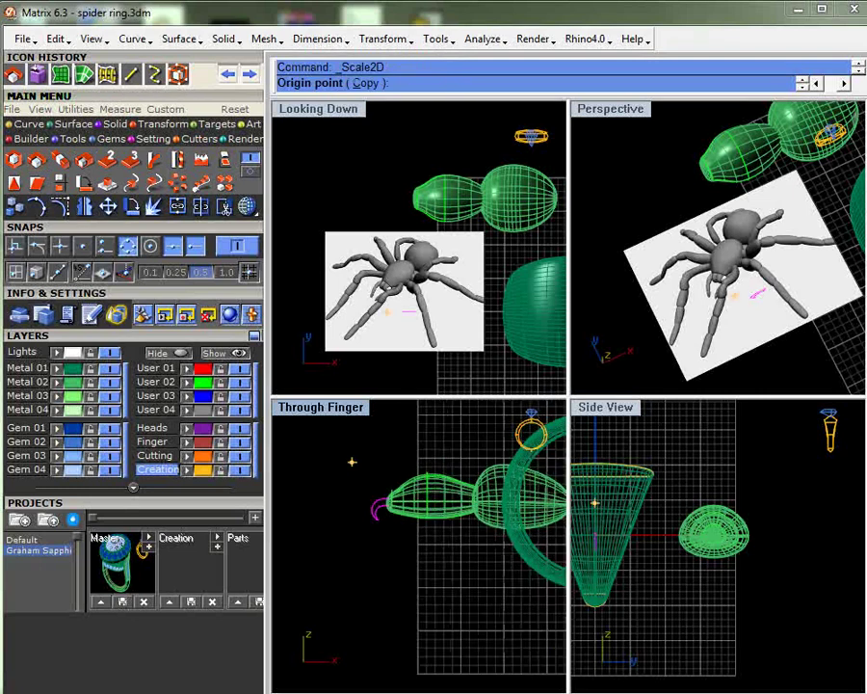
click(352, 462)
click(321, 580)
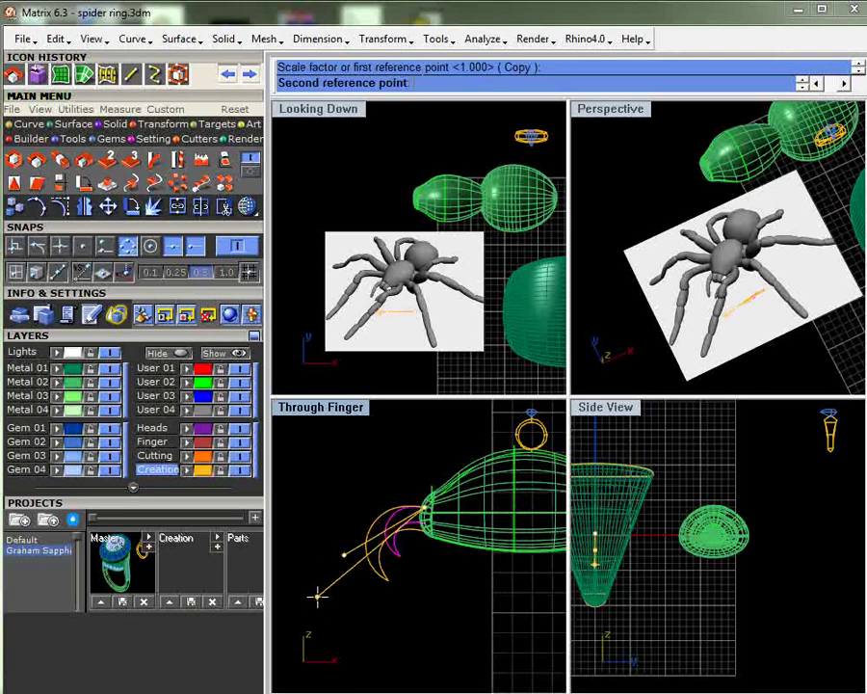
click(324, 602)
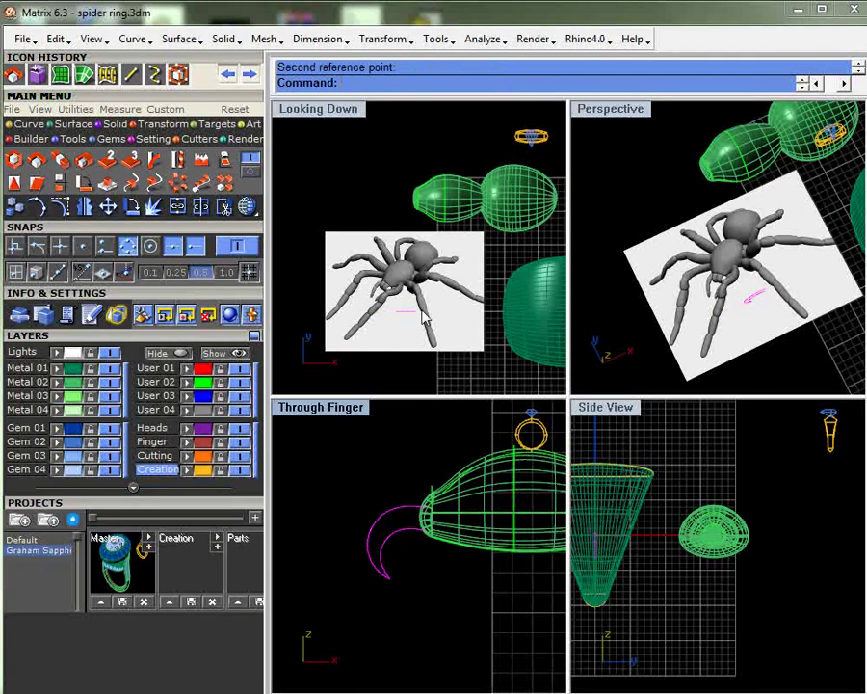
- Move the two fang curves onto the front end of the spider's body in the Looking Down view and clear the selection
drag(424, 320, 401, 201)
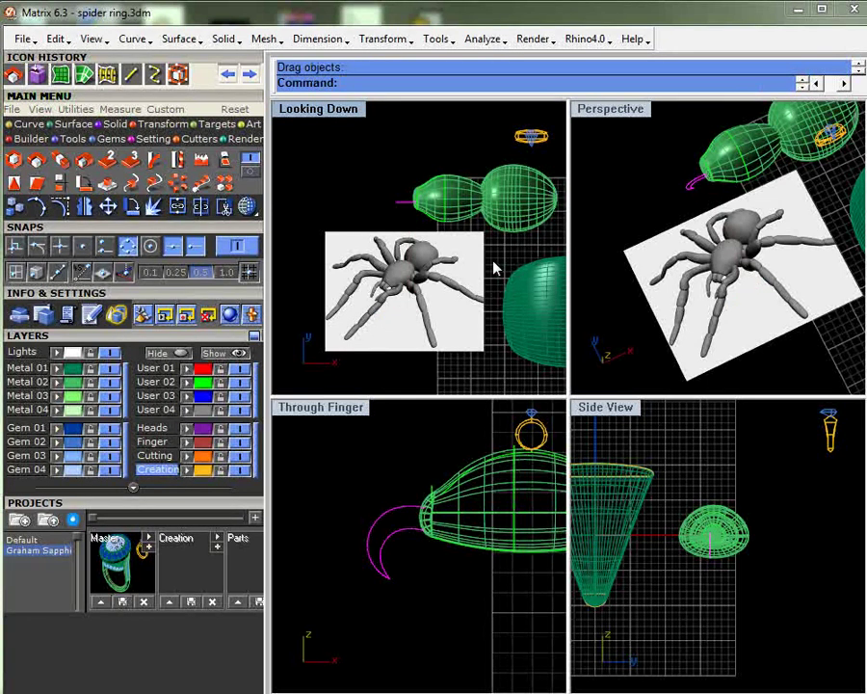
double_click(611, 108)
right_drag(630, 117, 512, 283)
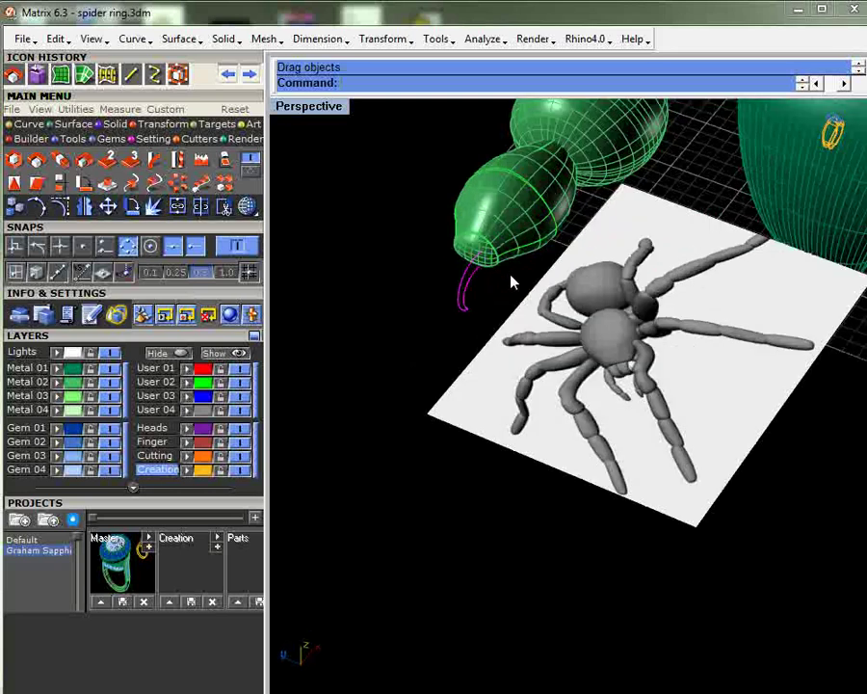
scroll(512, 283, up, 5)
click(327, 168)
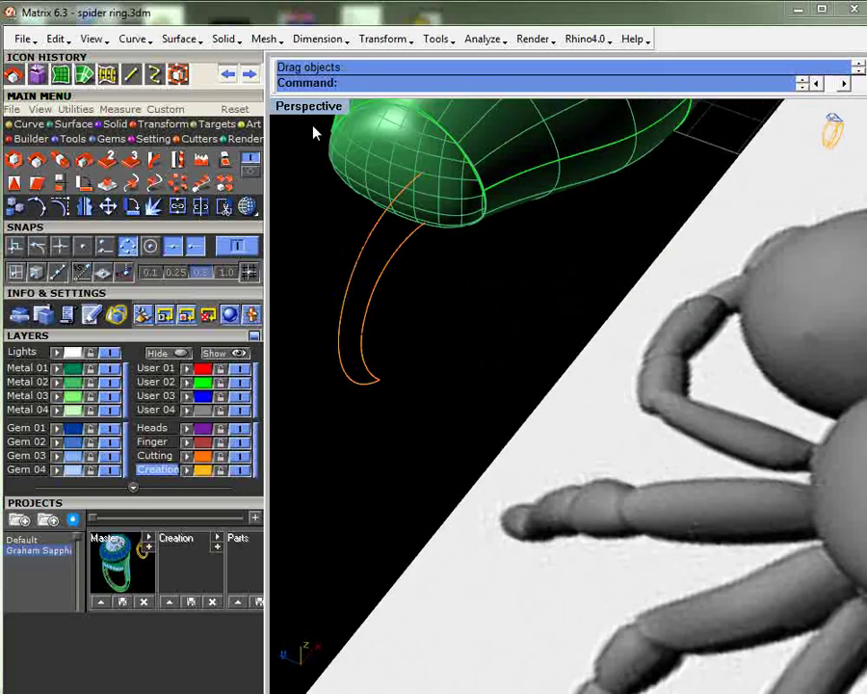
- With the Metal 02 layer temporarily hidden, draw a two-point circle spanning the upper ends of the two fang curves
click(111, 381)
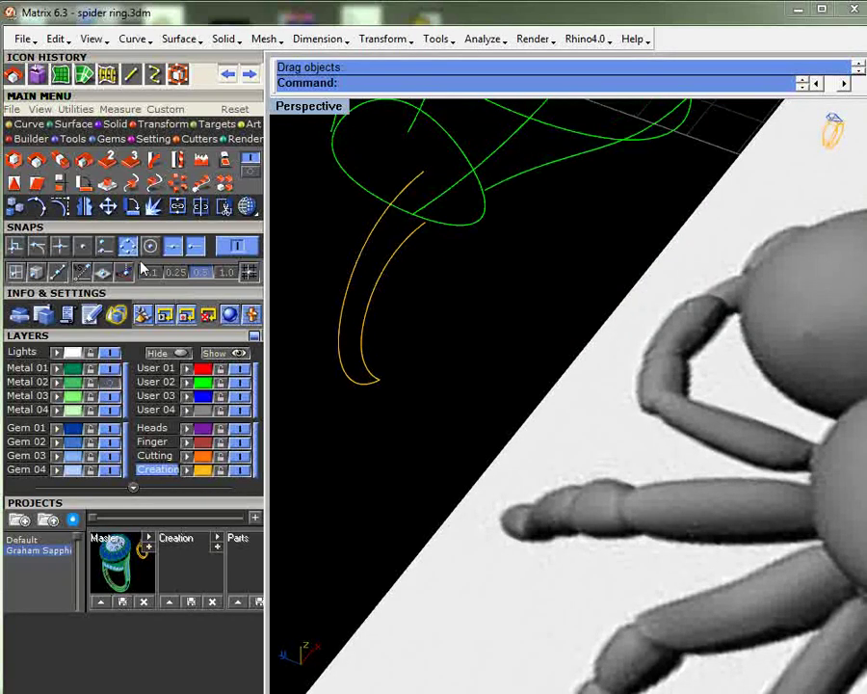
click(28, 125)
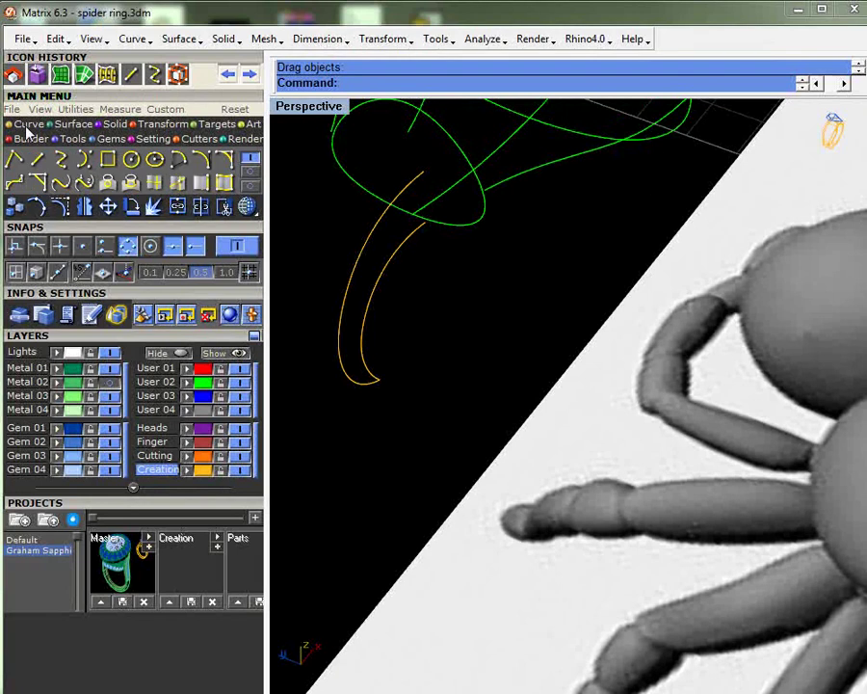
click(131, 159)
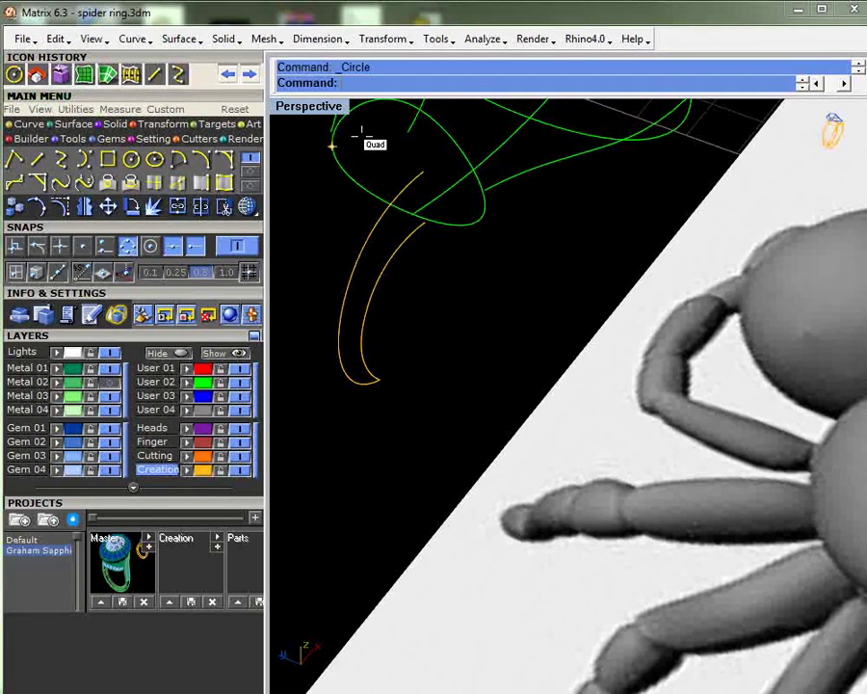
click(496, 83)
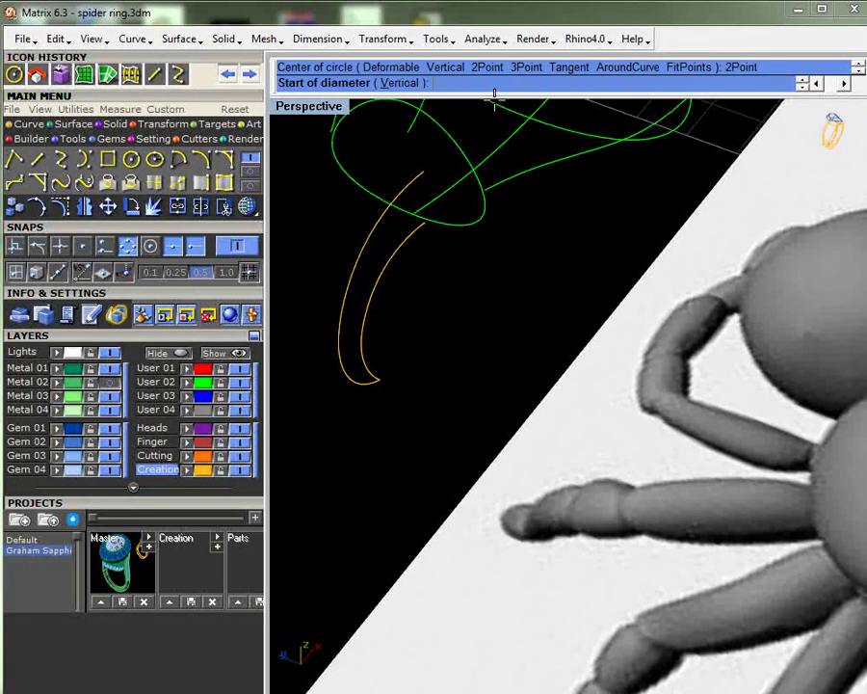
click(461, 164)
click(430, 232)
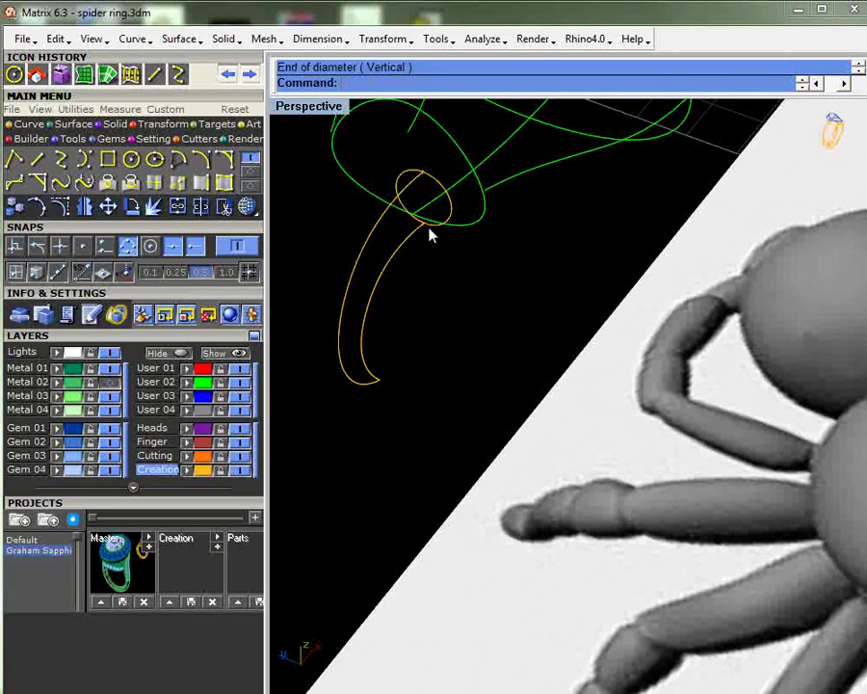
mouse_move(469, 257)
right_down()
mouse_move(438, 242)
mouse_move(424, 212)
mouse_move(436, 207)
mouse_move(448, 162)
mouse_move(443, 184)
right_up()
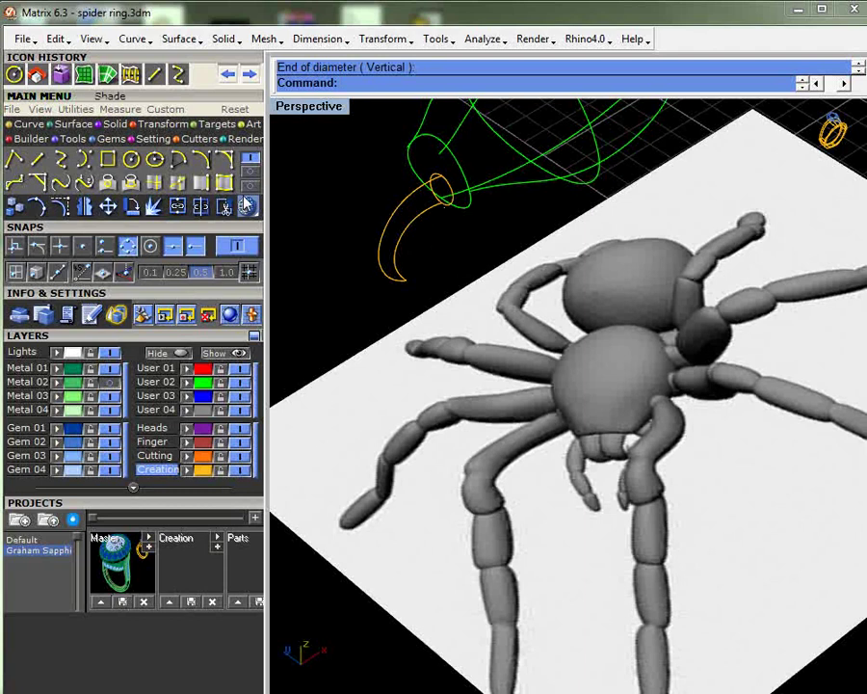
click(110, 383)
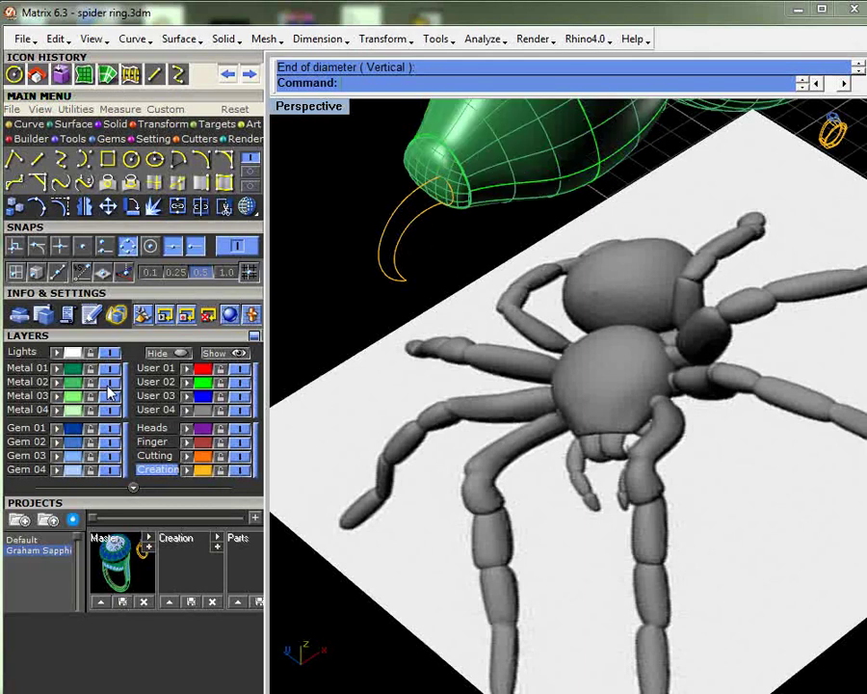
- Sweep the circle along the two fang curves with a two-rail sweep, leaving the cross section unsimplified
click(73, 123)
click(85, 159)
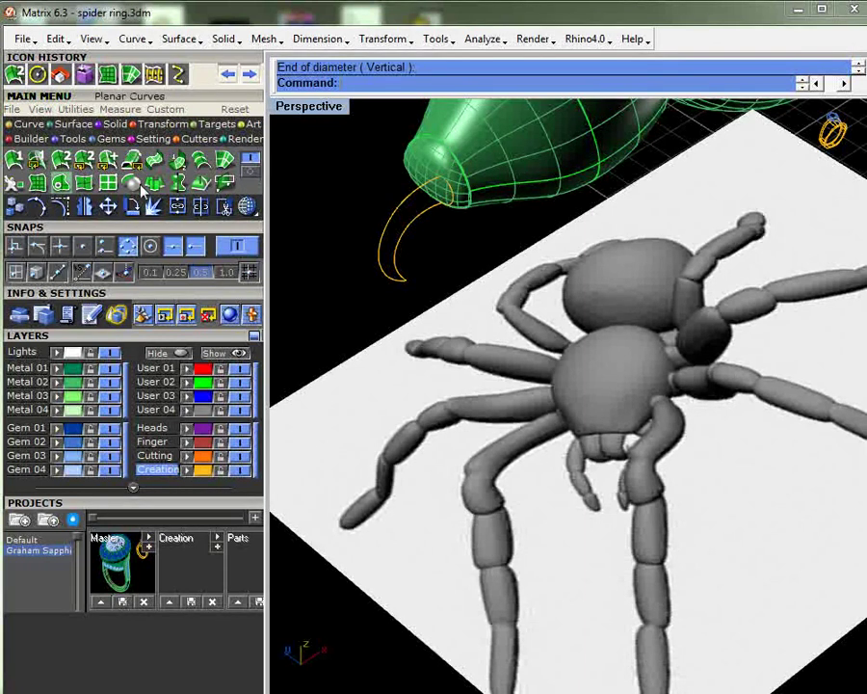
click(423, 207)
click(439, 212)
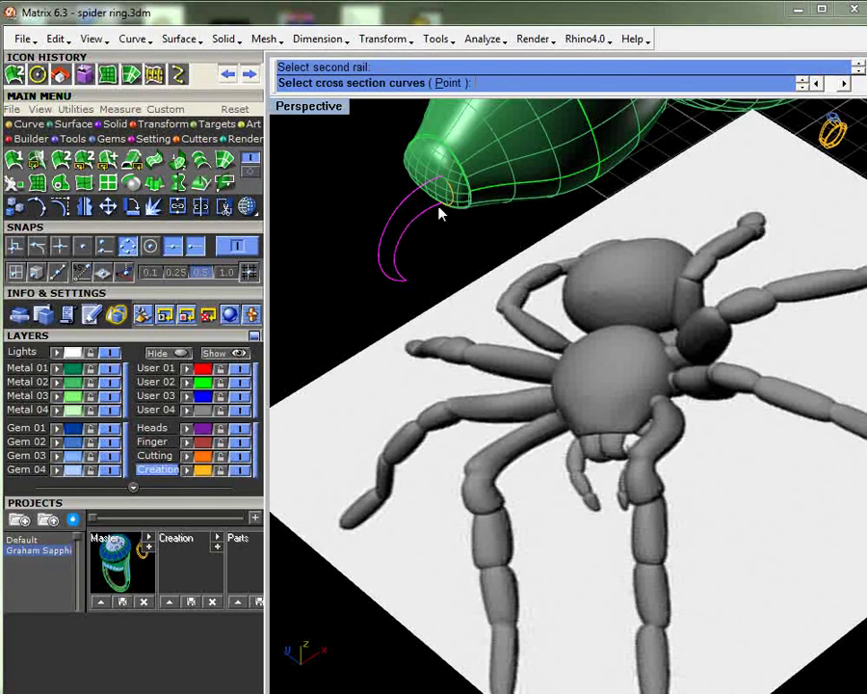
click(438, 214)
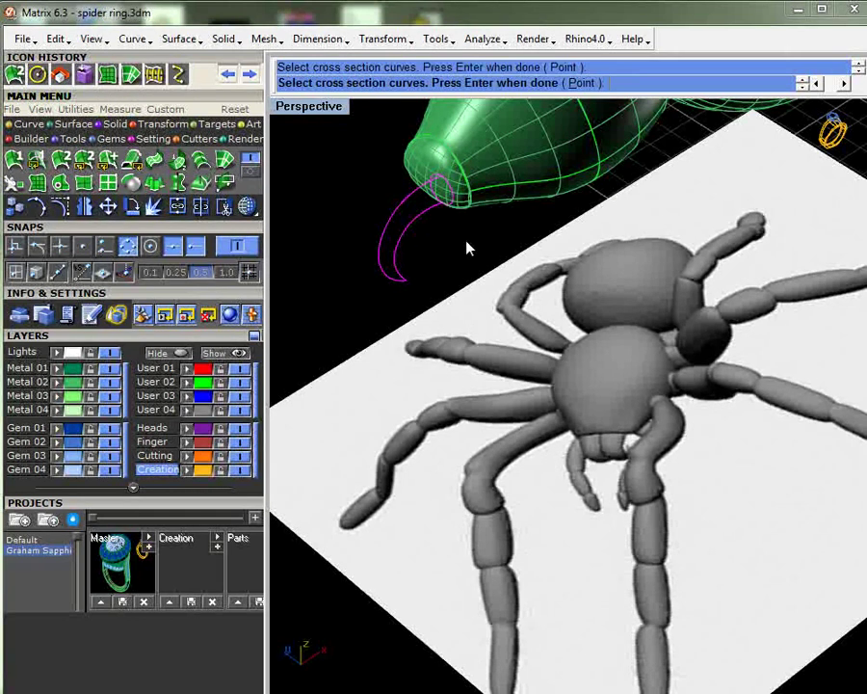
key(Return)
key(Return)
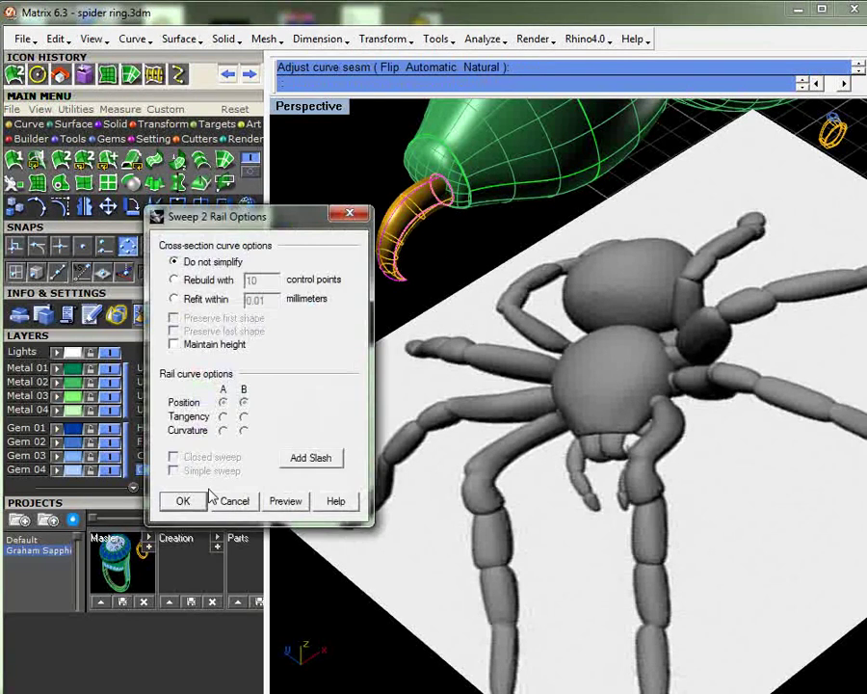
click(187, 509)
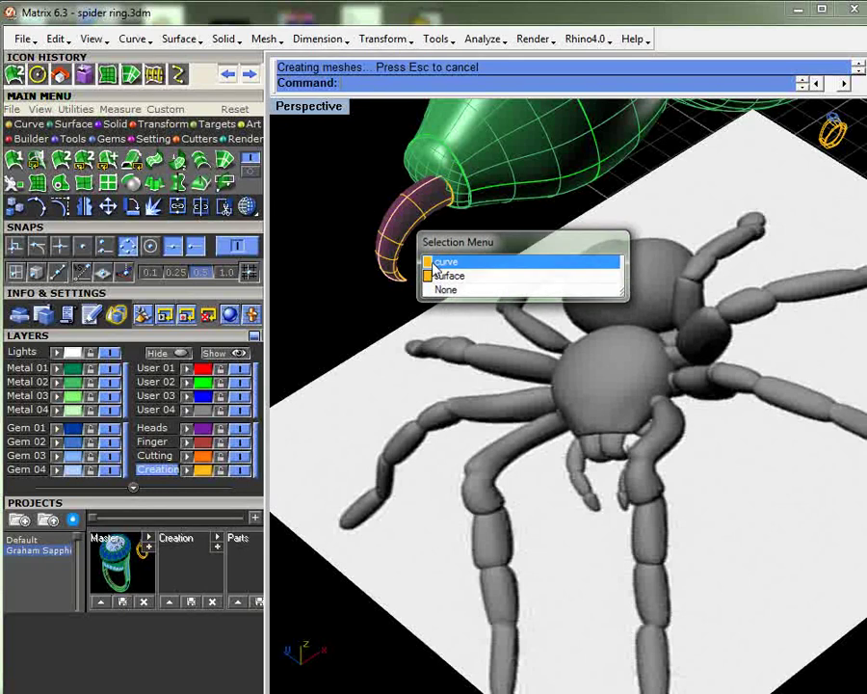
- Put the swept fang surface on a metal layer and close its open upper end with Cap Planar
click(428, 263)
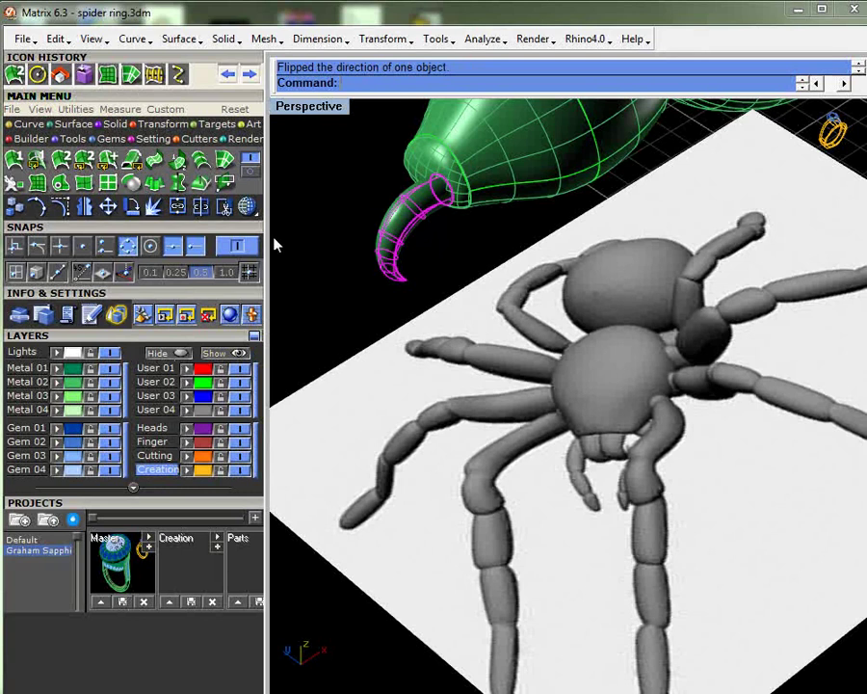
click(109, 126)
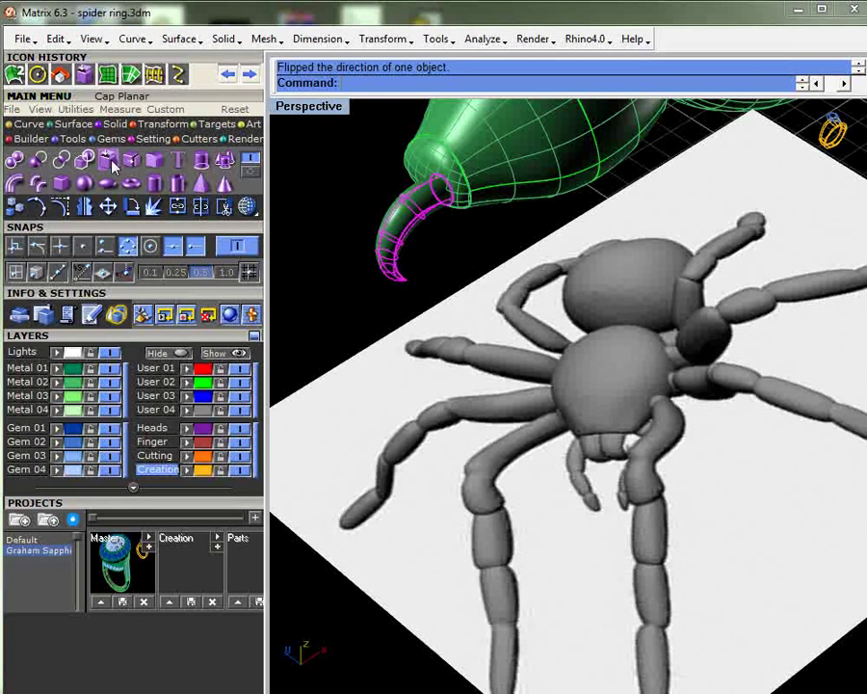
click(109, 162)
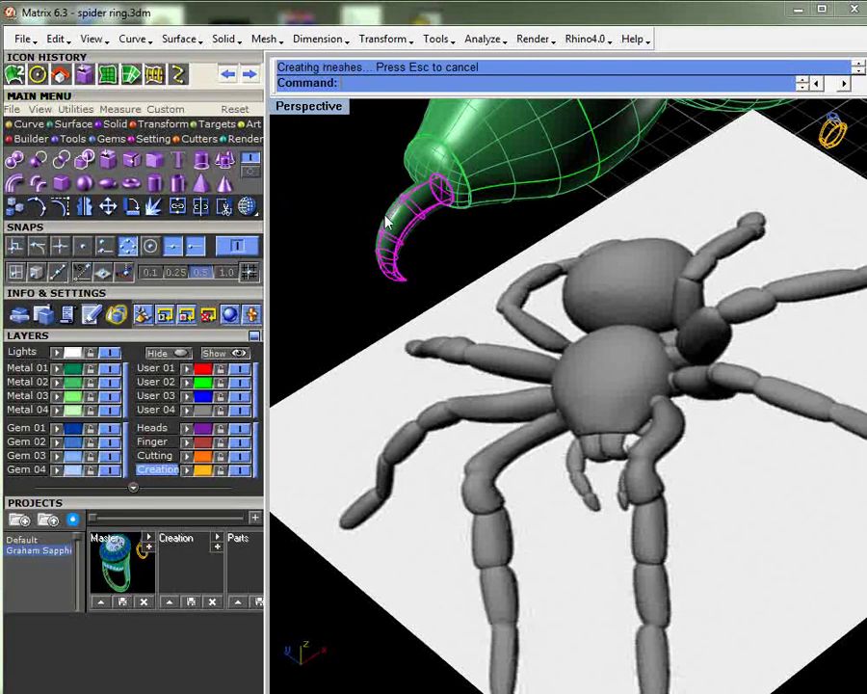
- Rotate the fang slightly outward about its base in the Looking Down view and nudge it against the body
double_click(287, 105)
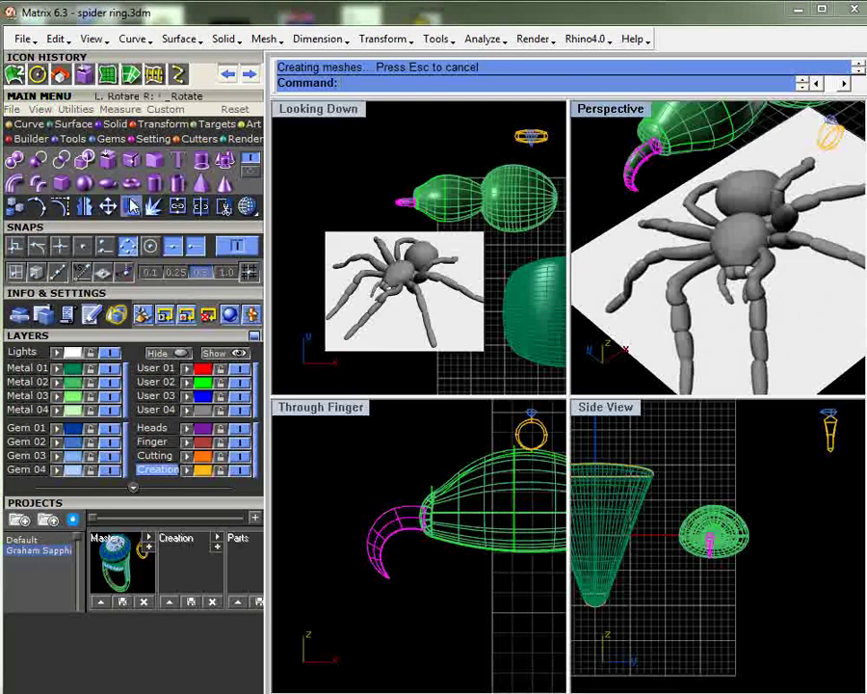
click(133, 205)
scroll(408, 187, up, 6)
click(429, 231)
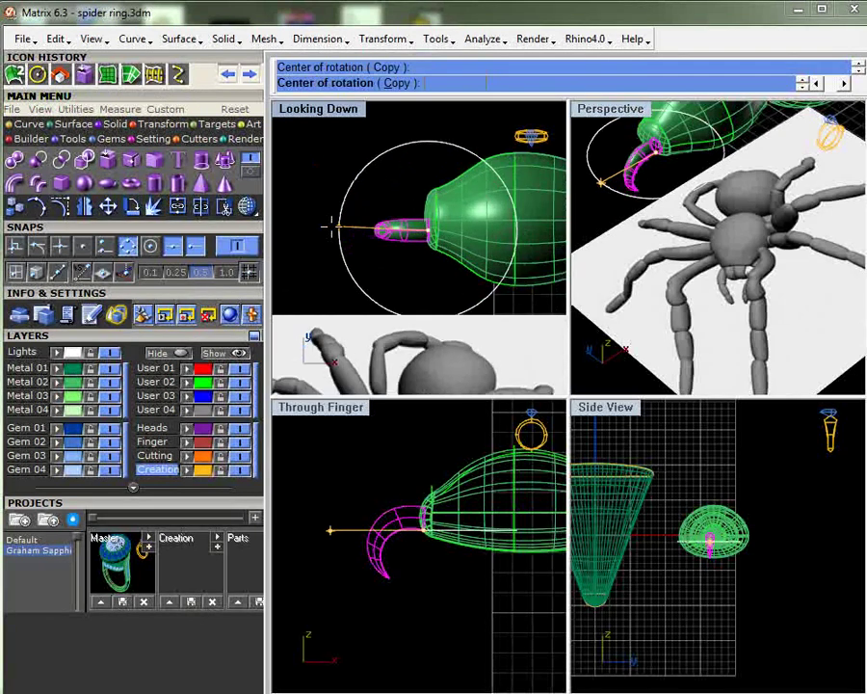
click(329, 227)
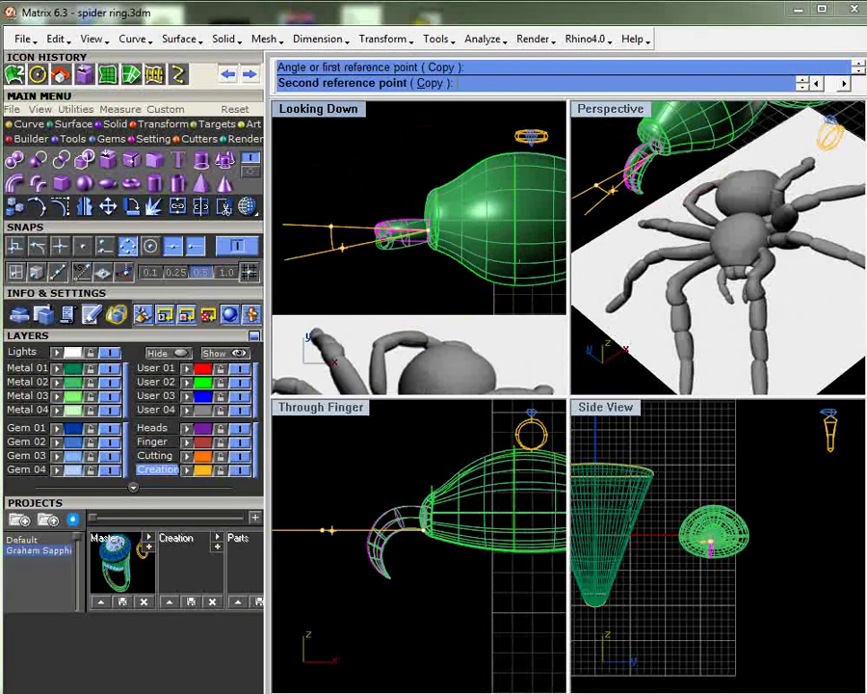
click(342, 246)
scroll(397, 245, up, 4)
drag(401, 244, 405, 247)
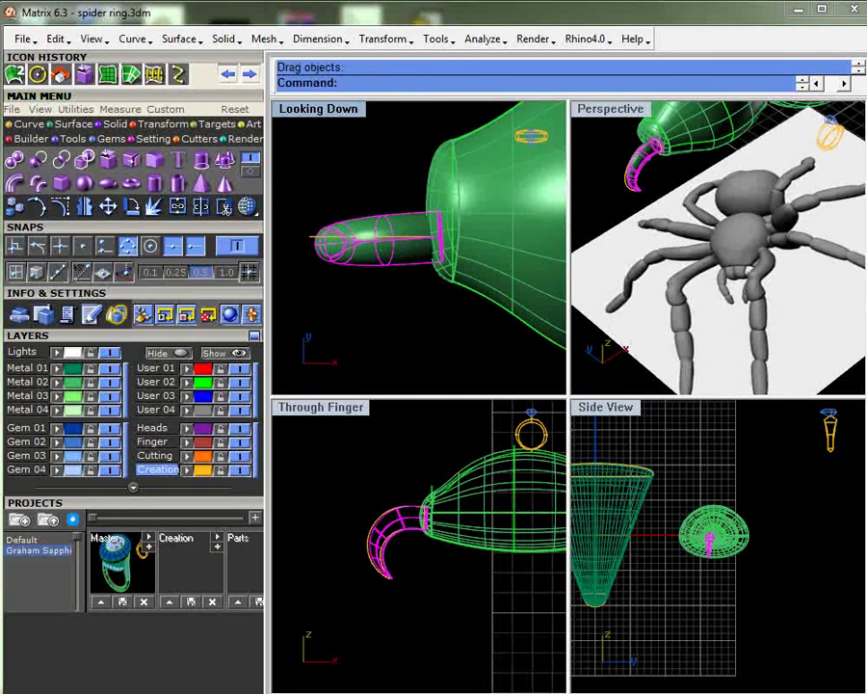
- Rotate the fang slightly downward about its base in the Through Finger view and nudge it back into the body
scroll(391, 468, up, 3)
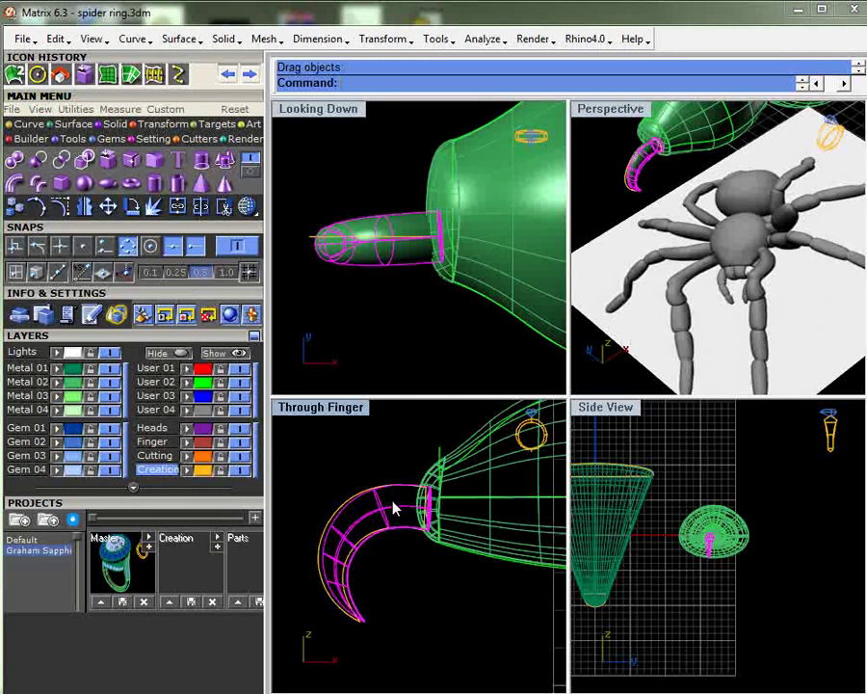
click(132, 205)
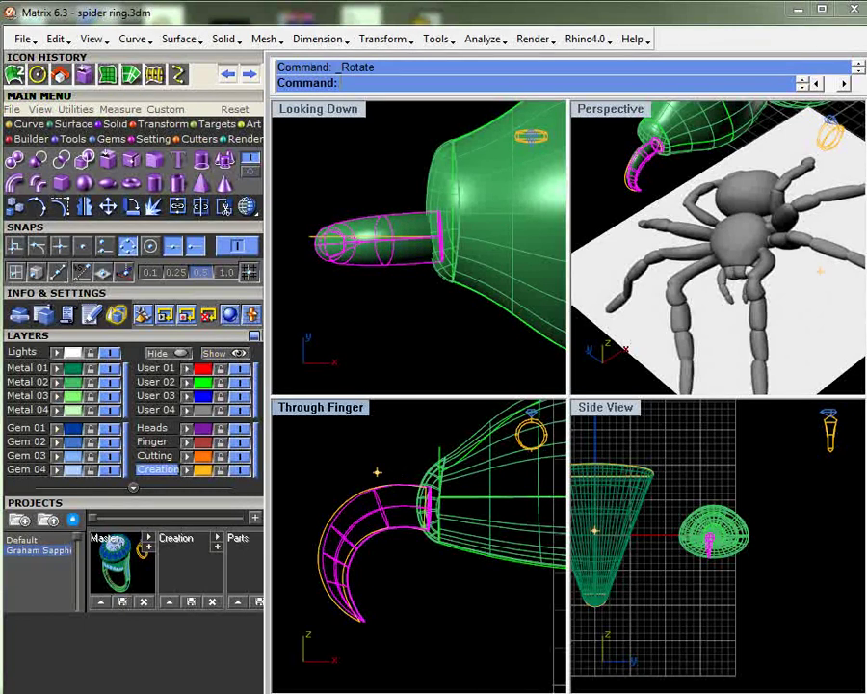
click(427, 506)
click(303, 523)
click(305, 542)
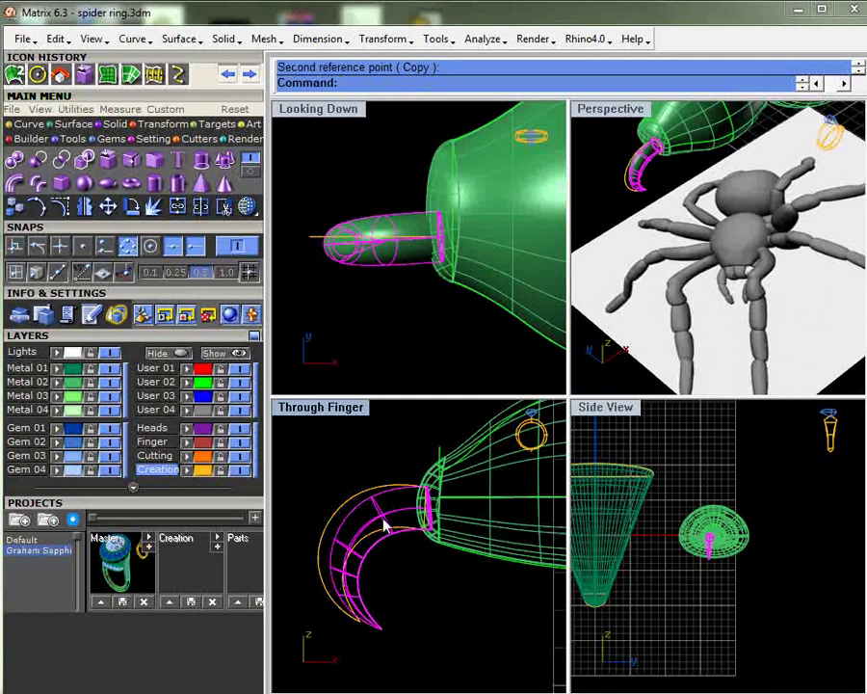
mouse_move(385, 520)
mouse_down()
mouse_move(383, 510)
mouse_move(385, 522)
mouse_up()
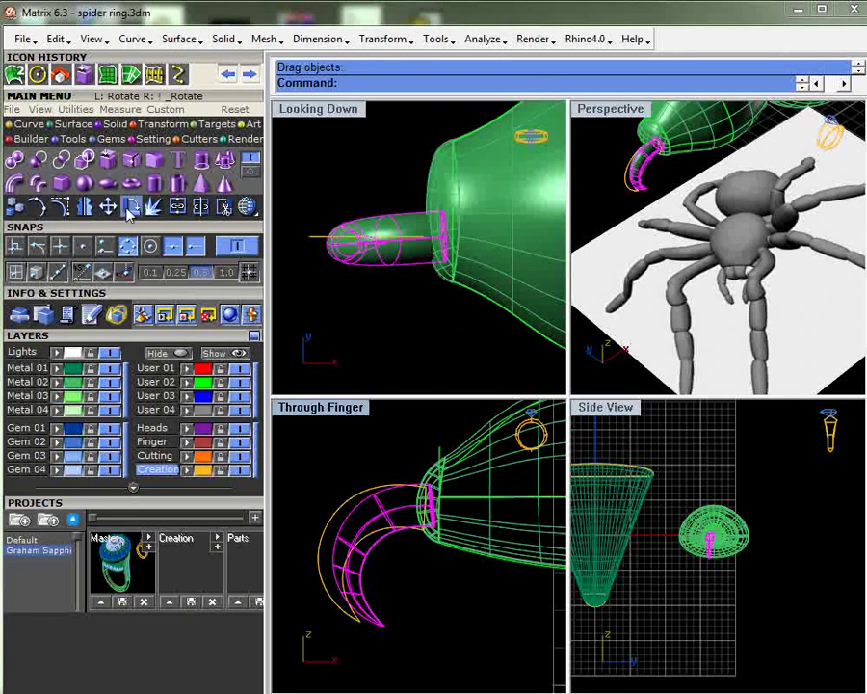
- Mirror a copy of the fang across the body's long center axis in the Looking Down view and clear the selection
click(85, 205)
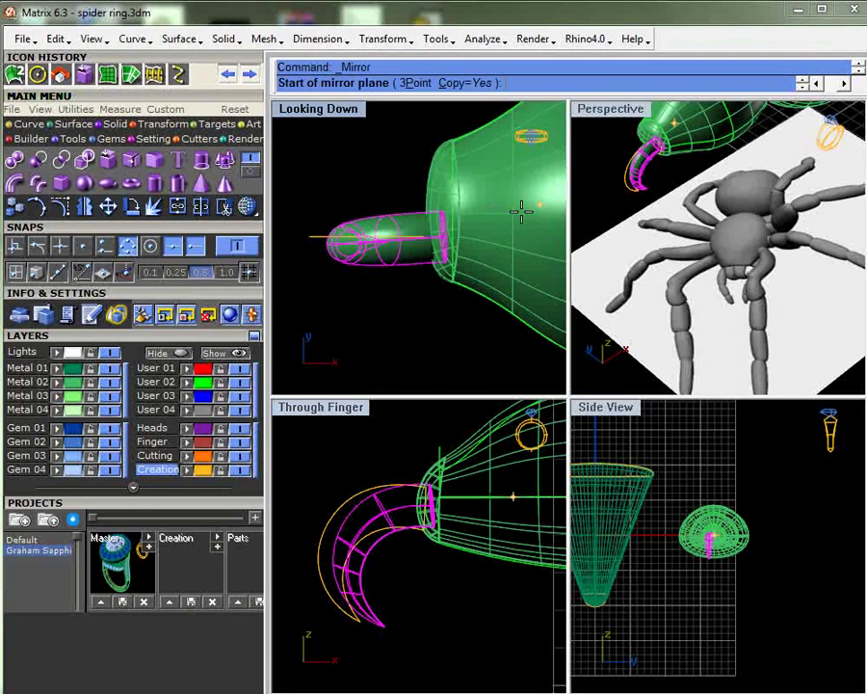
click(521, 210)
click(319, 198)
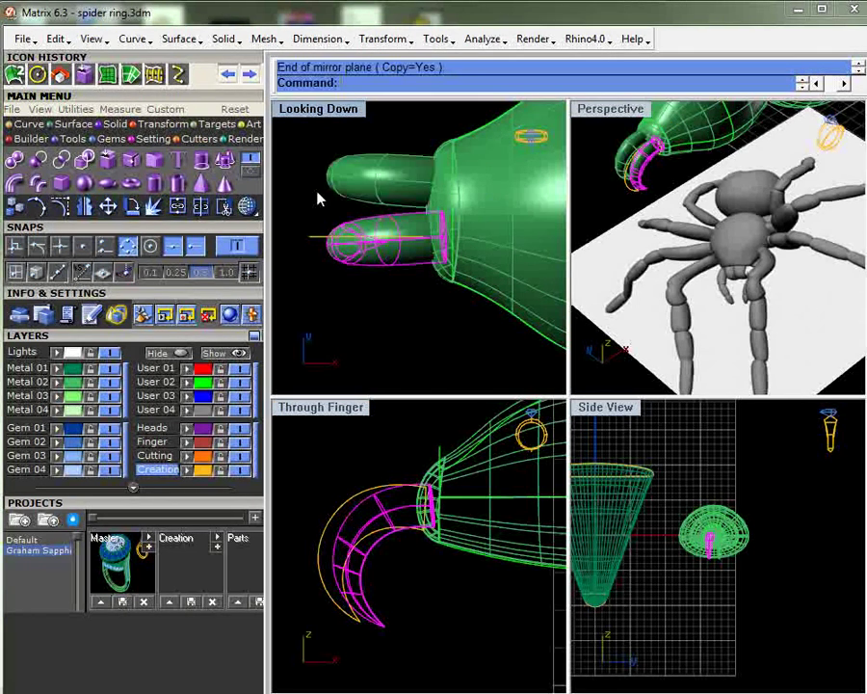
key(Escape)
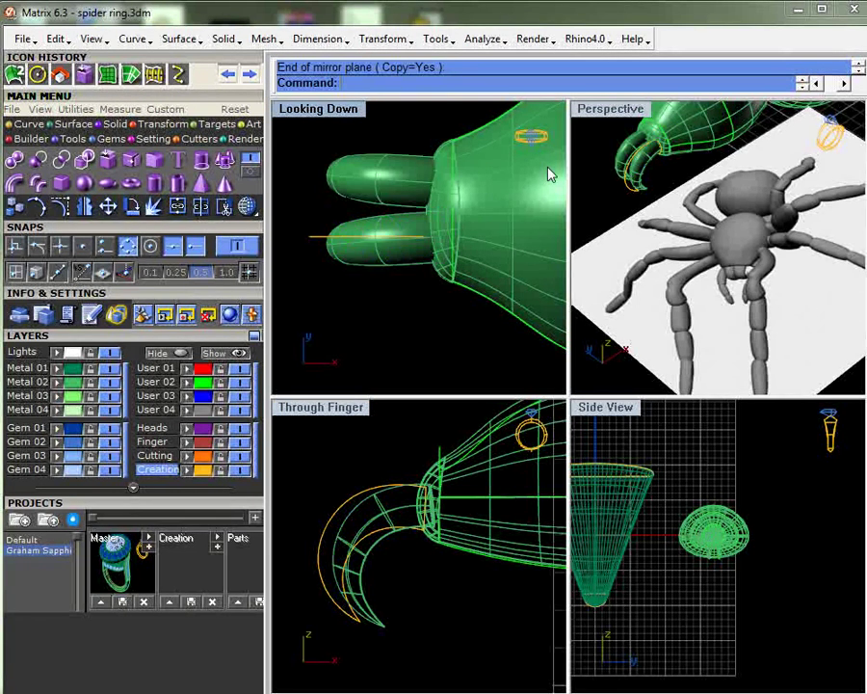
- Flatten the front body section vertically with Scale 1-D from its lower edge in the Through Finger view
double_click(633, 112)
right_drag(606, 360, 463, 290)
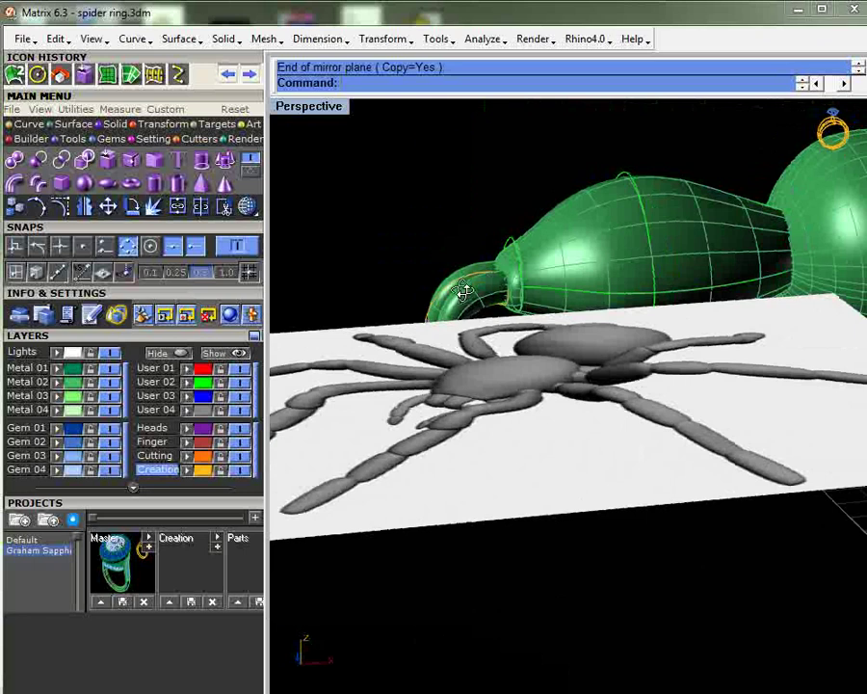
right_drag(463, 291, 583, 360)
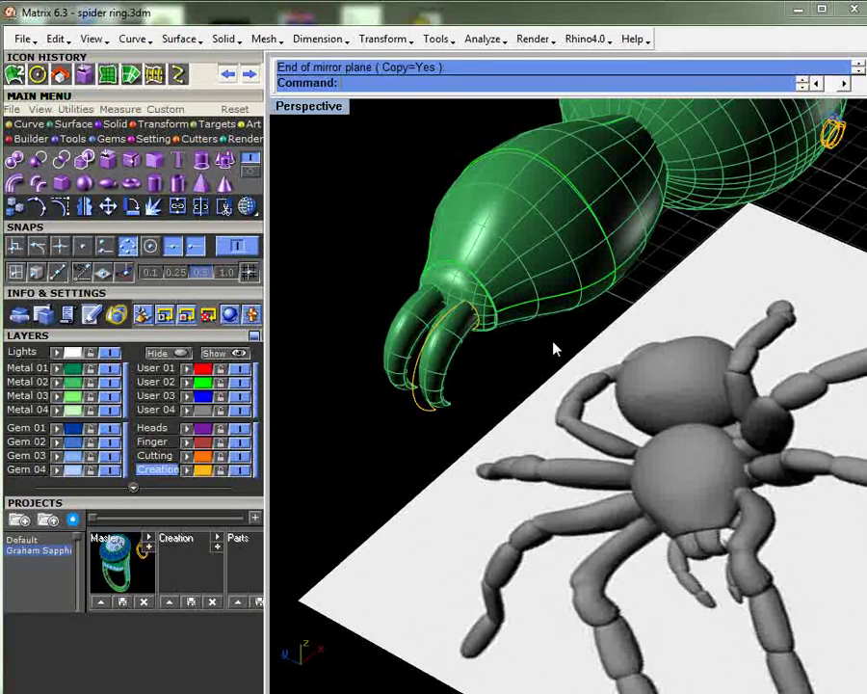
right_drag(534, 330, 564, 252)
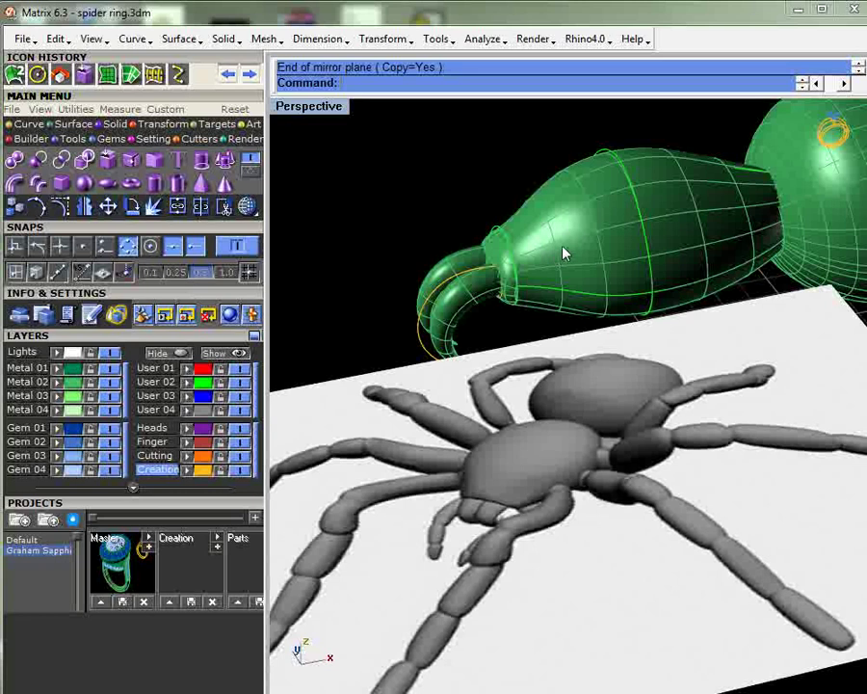
click(323, 152)
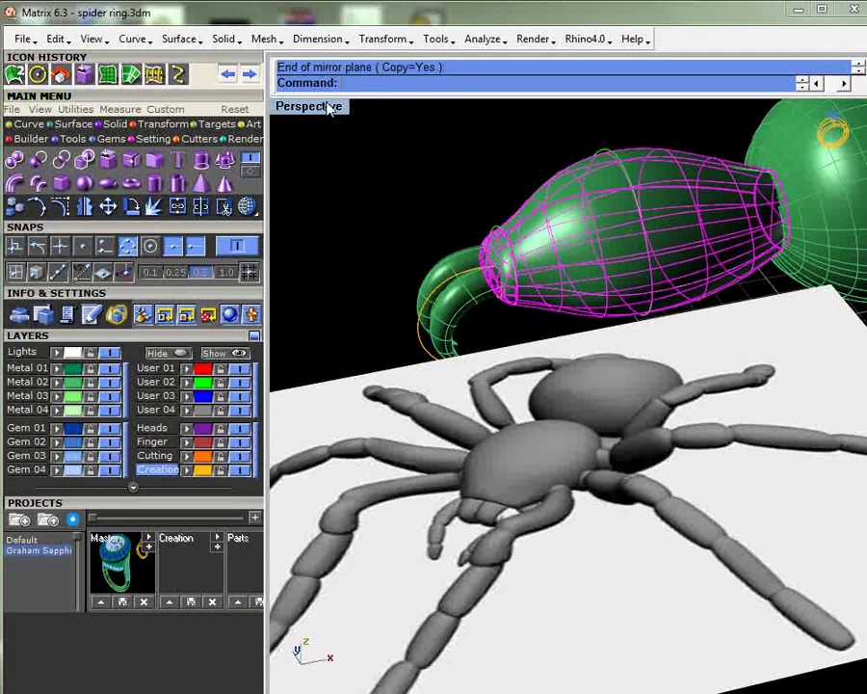
double_click(330, 109)
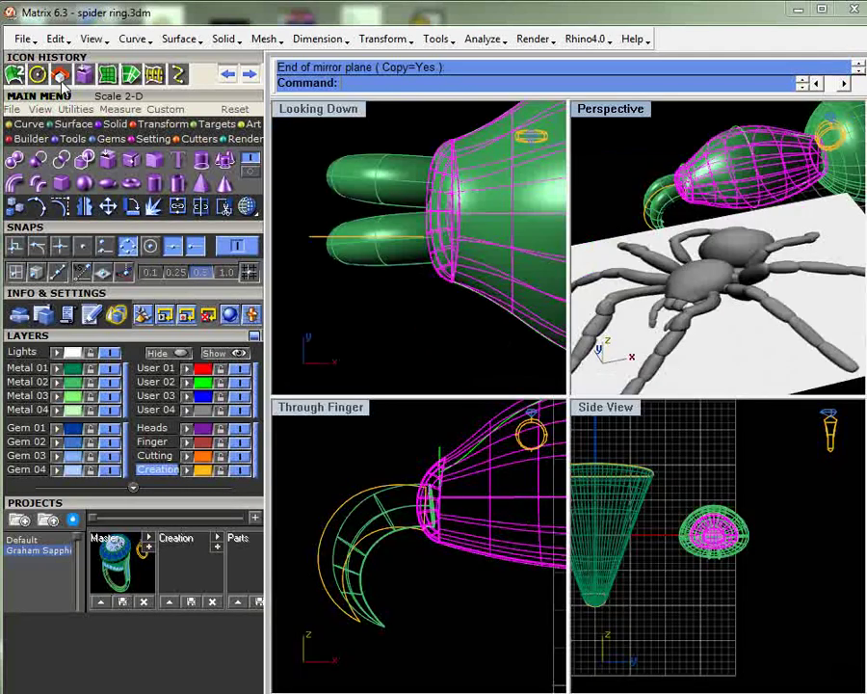
click(60, 78)
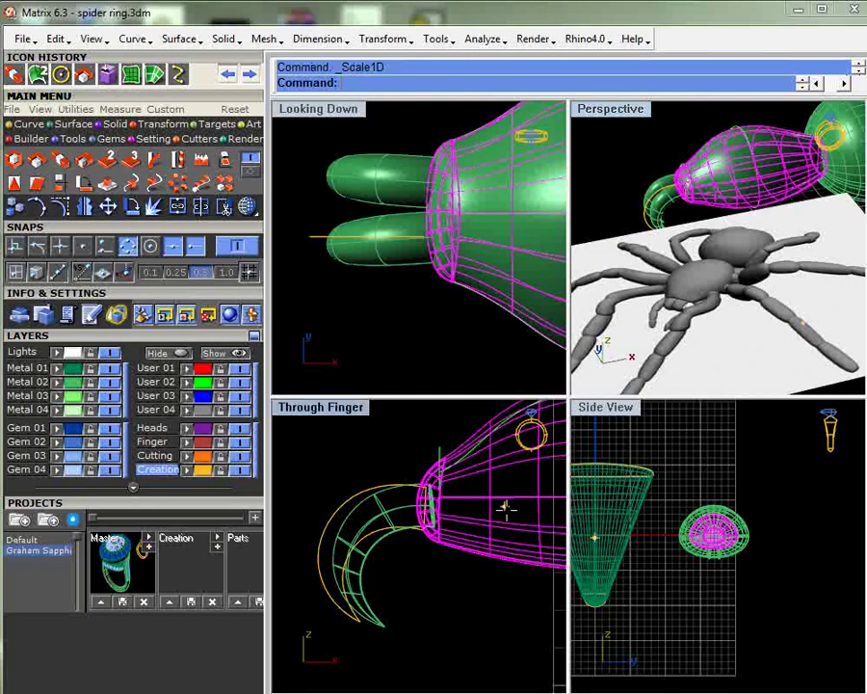
scroll(498, 533, down, 2)
right_drag(498, 533, 405, 578)
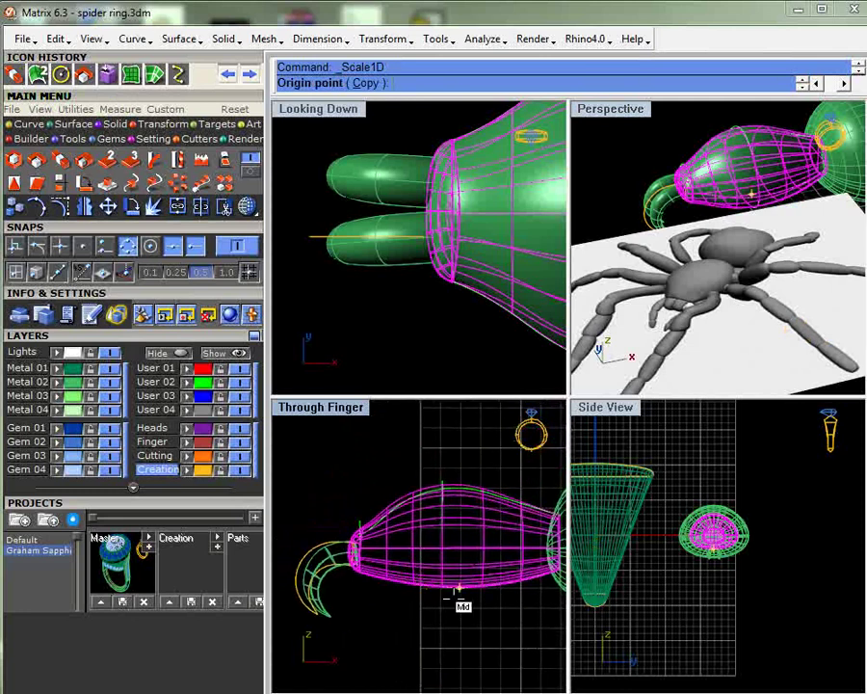
click(457, 592)
click(461, 433)
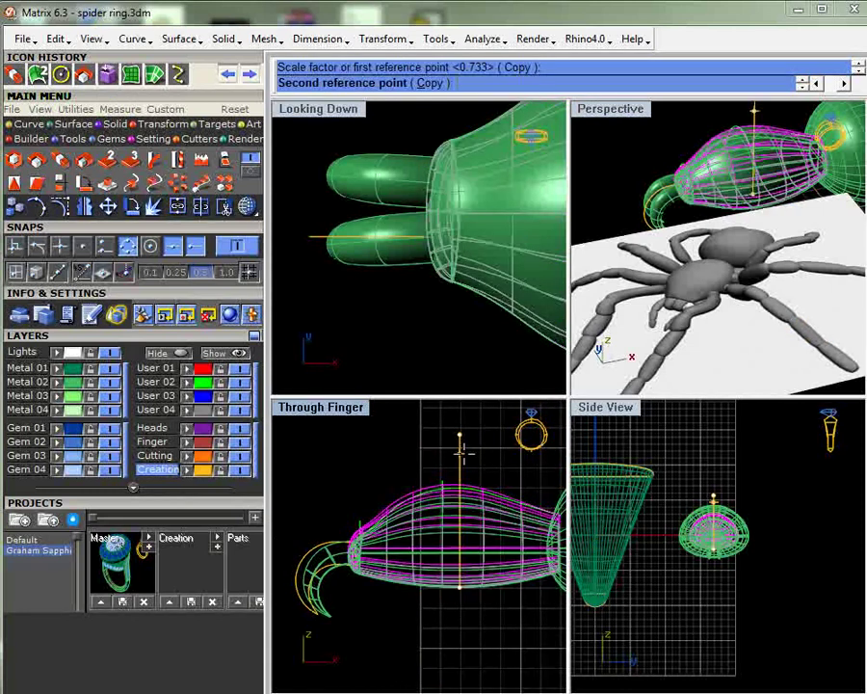
click(463, 450)
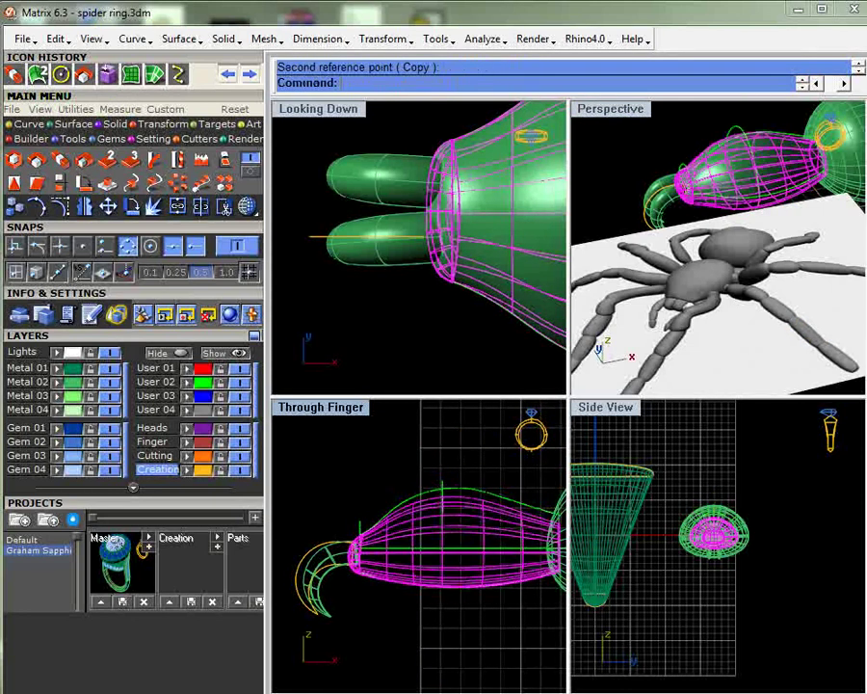
- Shift the flattened body section slightly in the Through Finger view and clear the selection
click(460, 520)
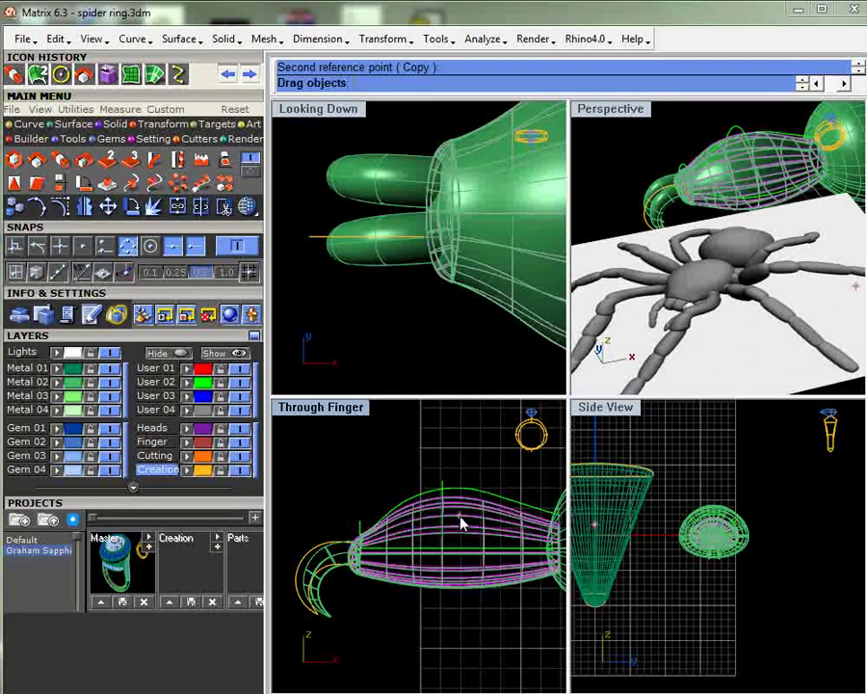
click(317, 470)
mouse_move(710, 211)
right_down()
mouse_move(809, 224)
mouse_move(708, 222)
right_up()
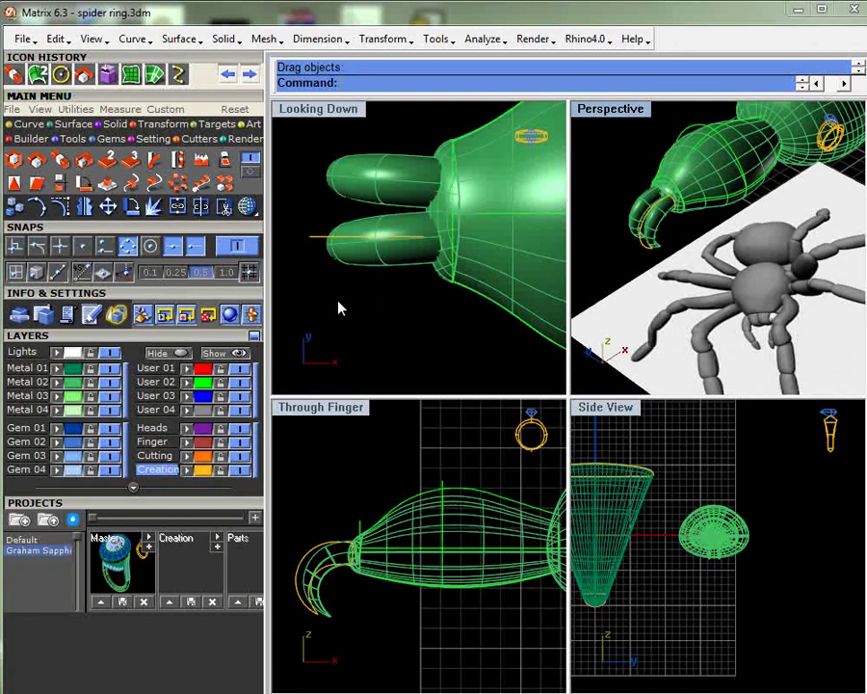
- Create a small elongated ellipsoid beside the lower fang in the Looking Down view as the first feeler segment
scroll(738, 318, up, 6)
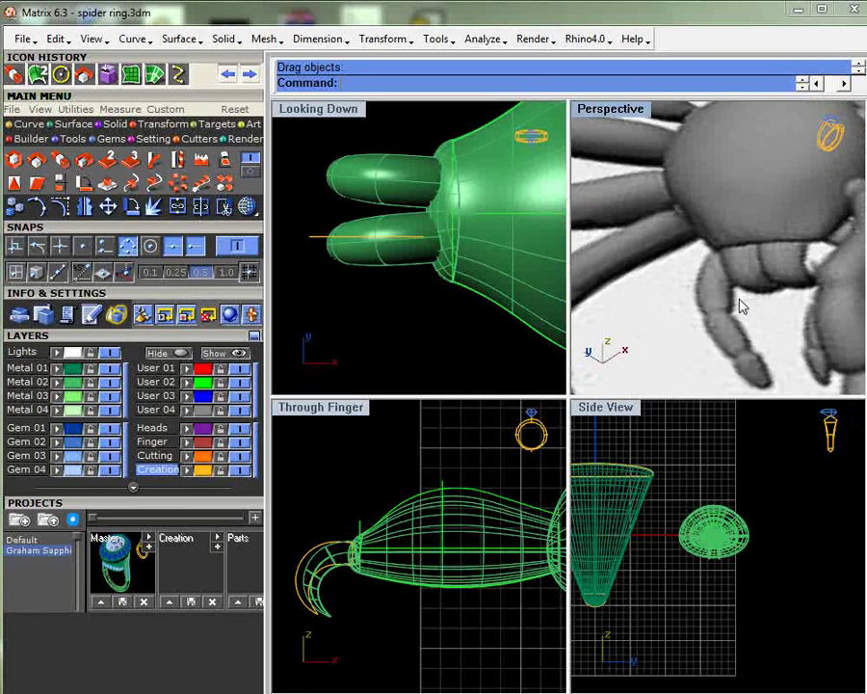
scroll(420, 303, down, 3)
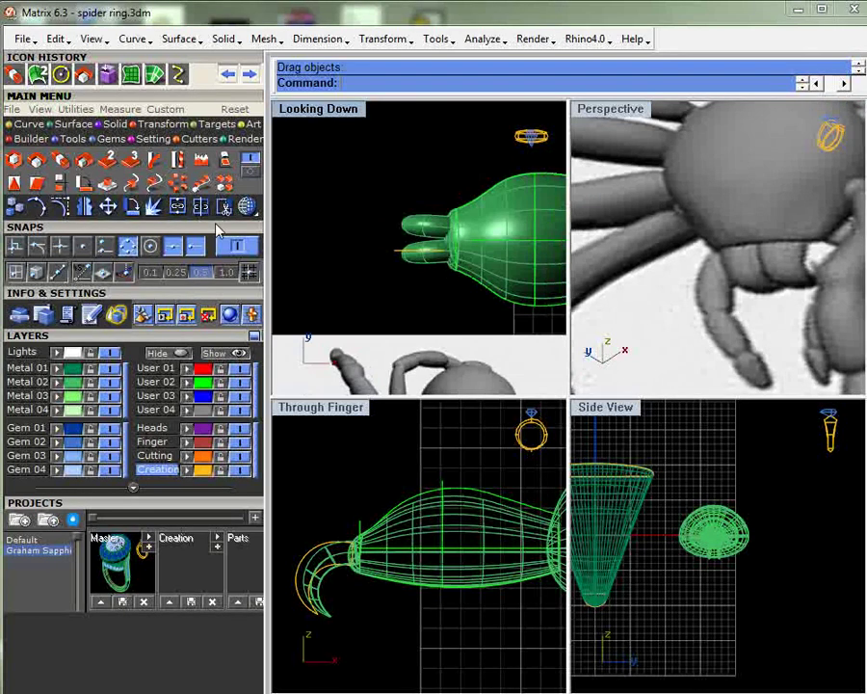
click(113, 124)
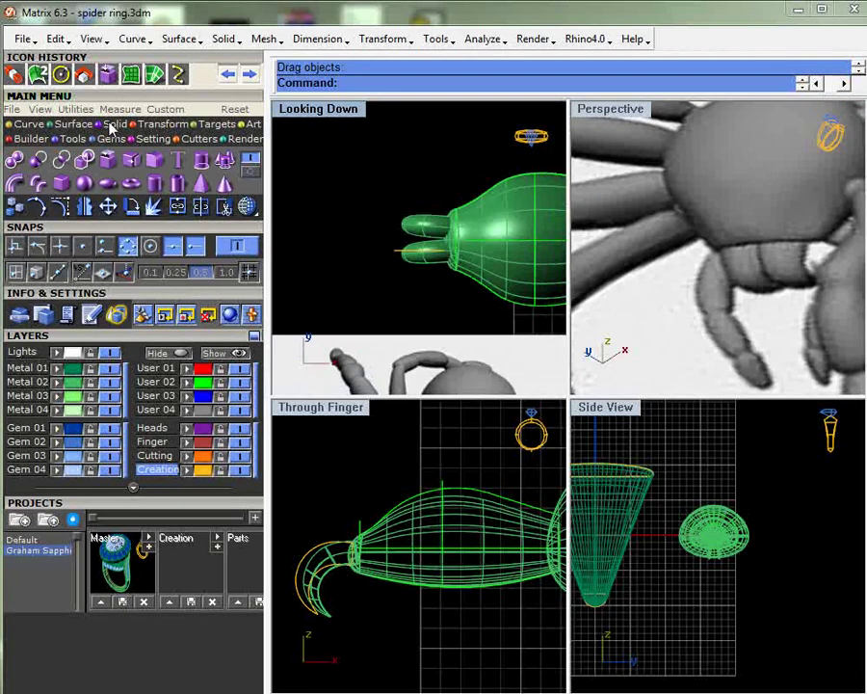
click(109, 185)
click(408, 299)
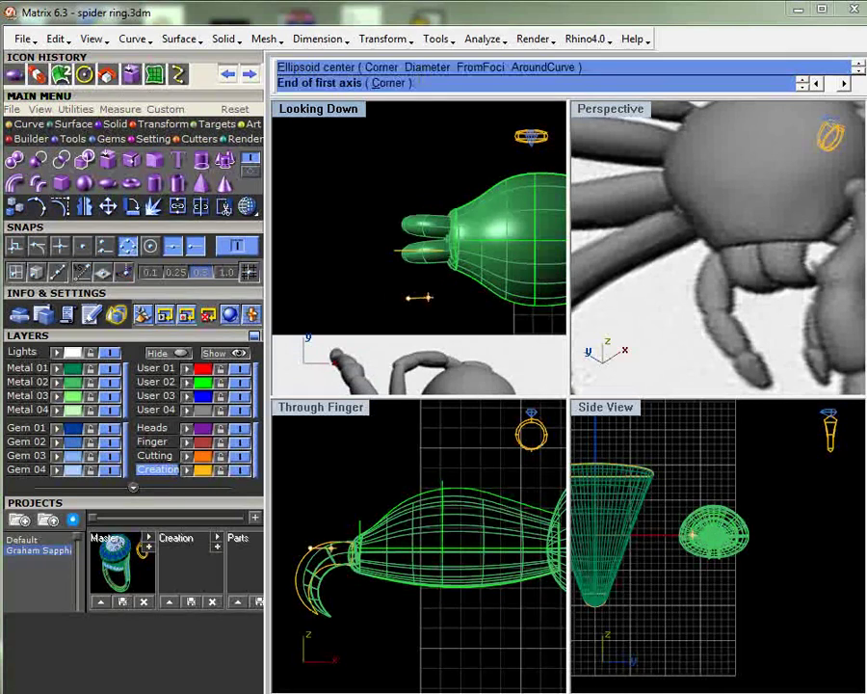
click(436, 294)
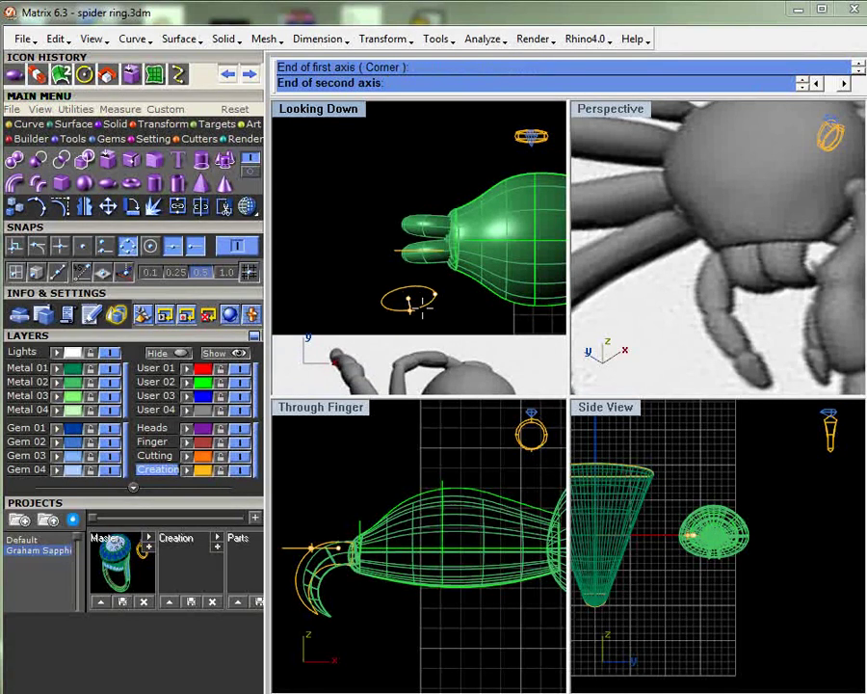
click(421, 311)
click(438, 295)
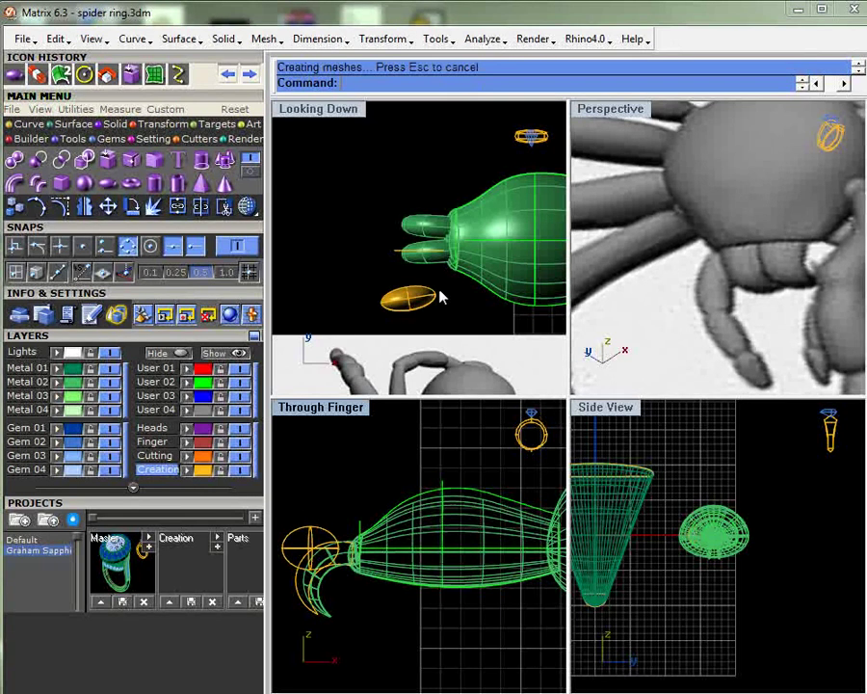
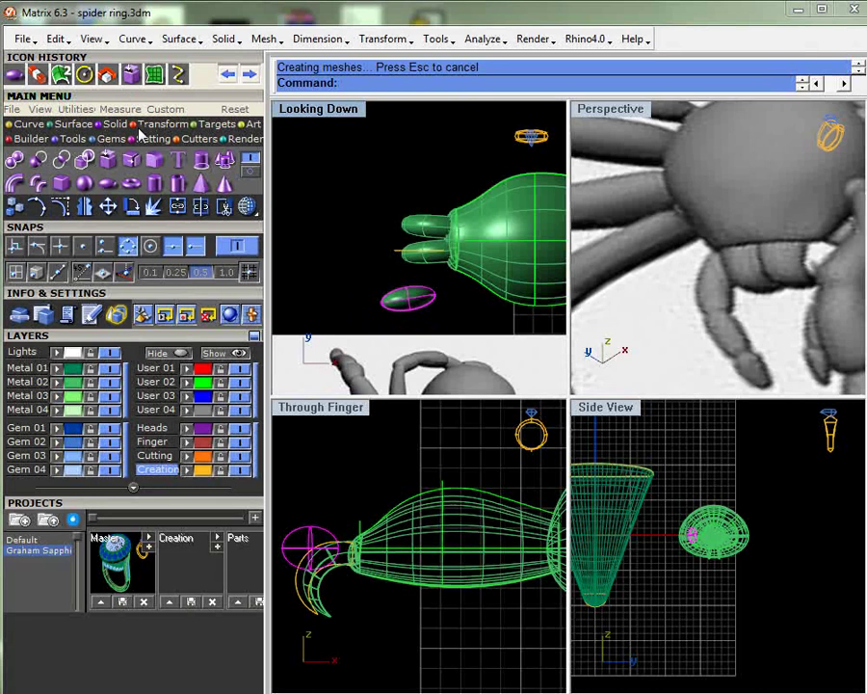
- Enlarge the ellipsoid uniformly by a factor of about 1.32 and move it against the body beside the lower fang in the Looking Down view
click(154, 124)
click(130, 159)
click(406, 287)
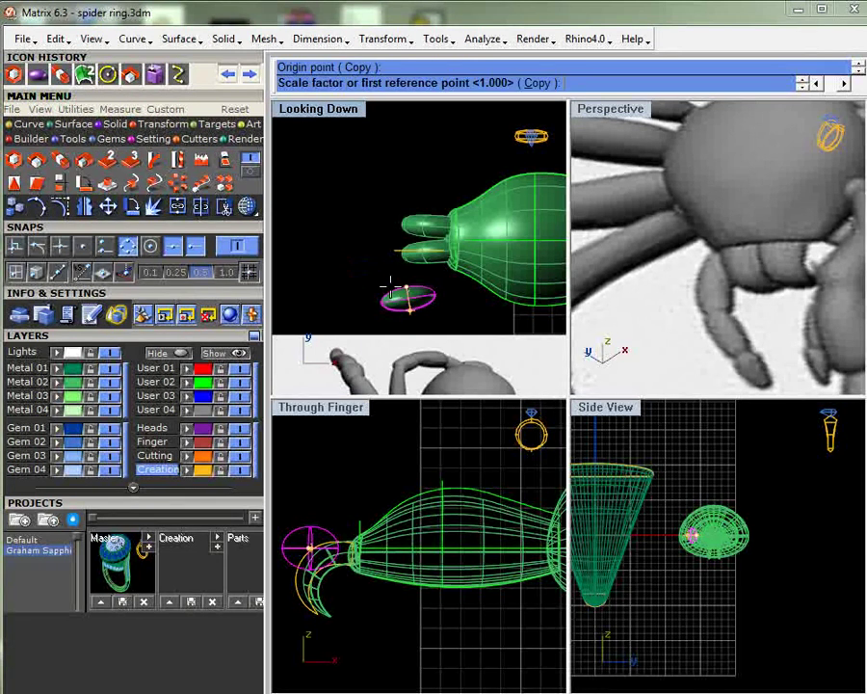
click(375, 268)
click(370, 257)
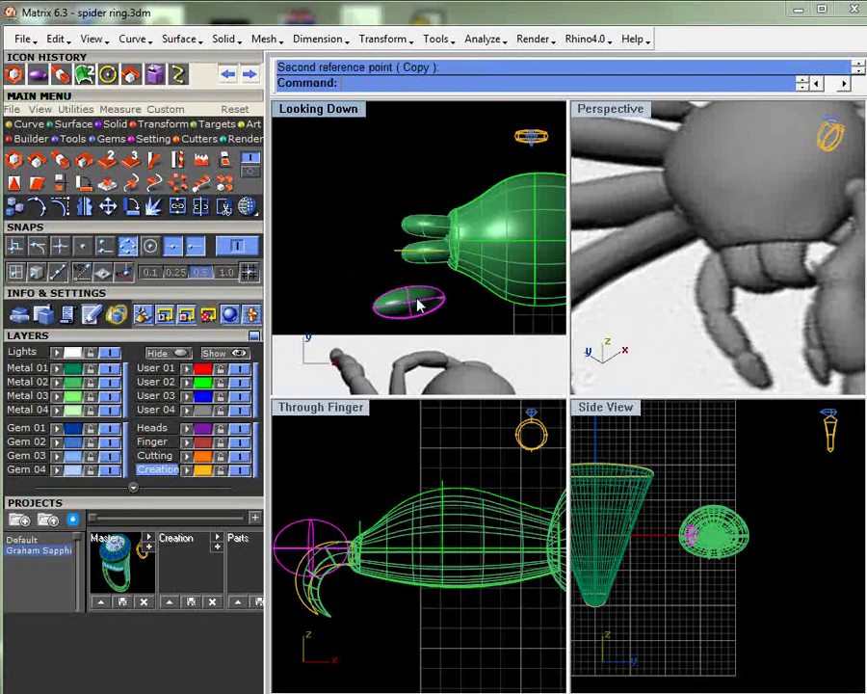
drag(419, 305, 441, 289)
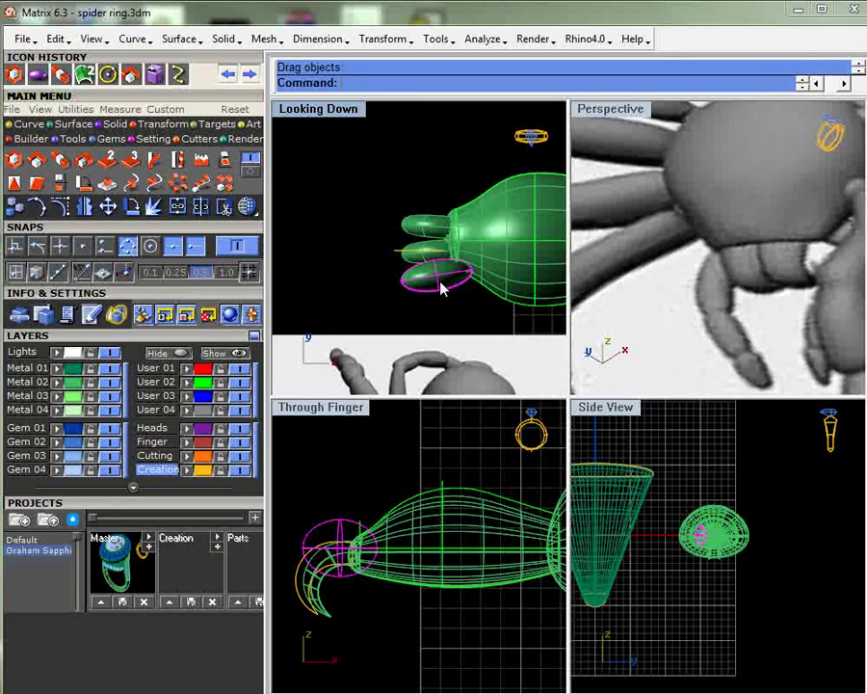
- Flatten the ellipsoid vertically to about 0.61 of its height with Scale 1-D in the Through Finger view and clear the selection
right_click(345, 512)
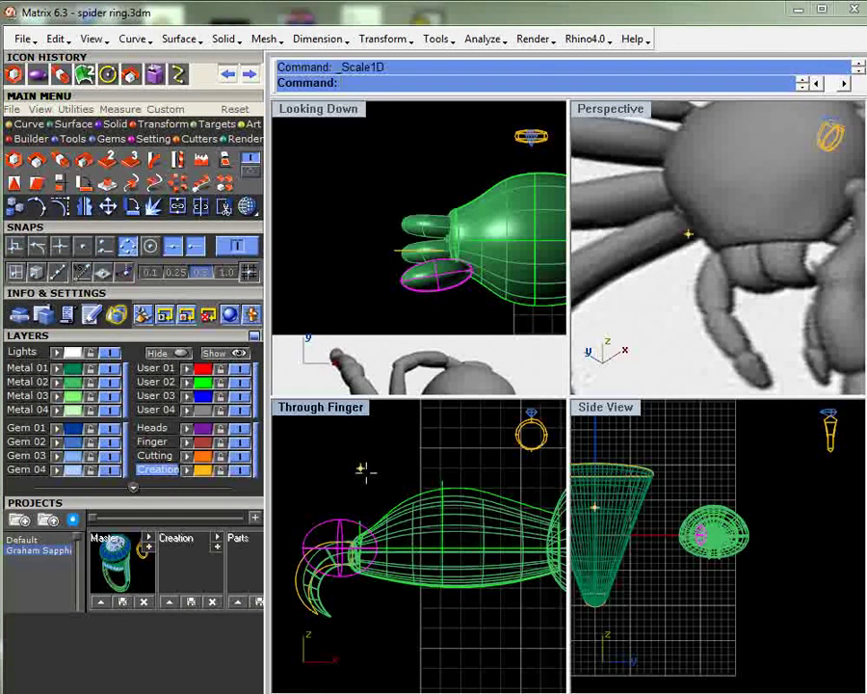
click(377, 548)
click(377, 468)
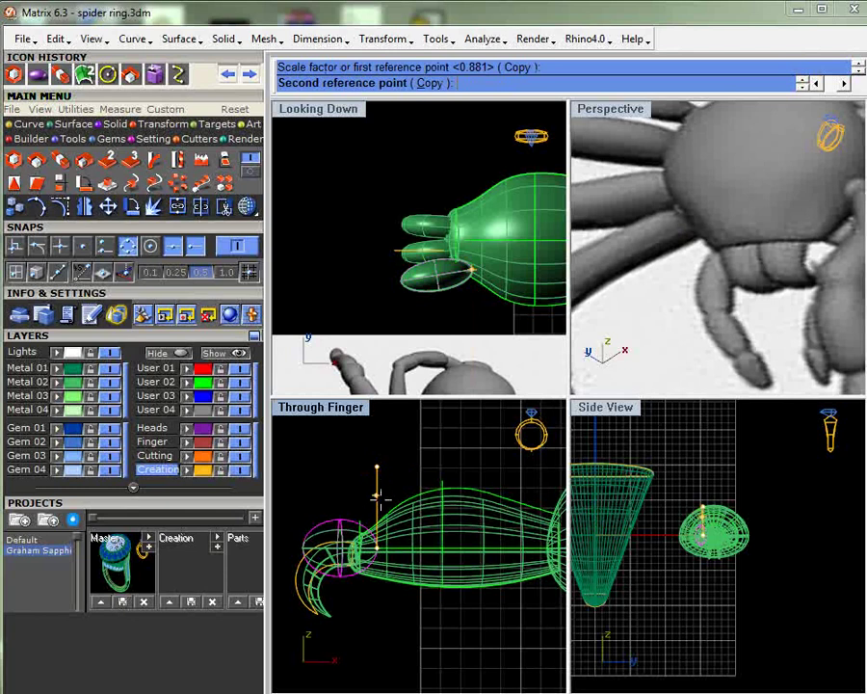
click(379, 498)
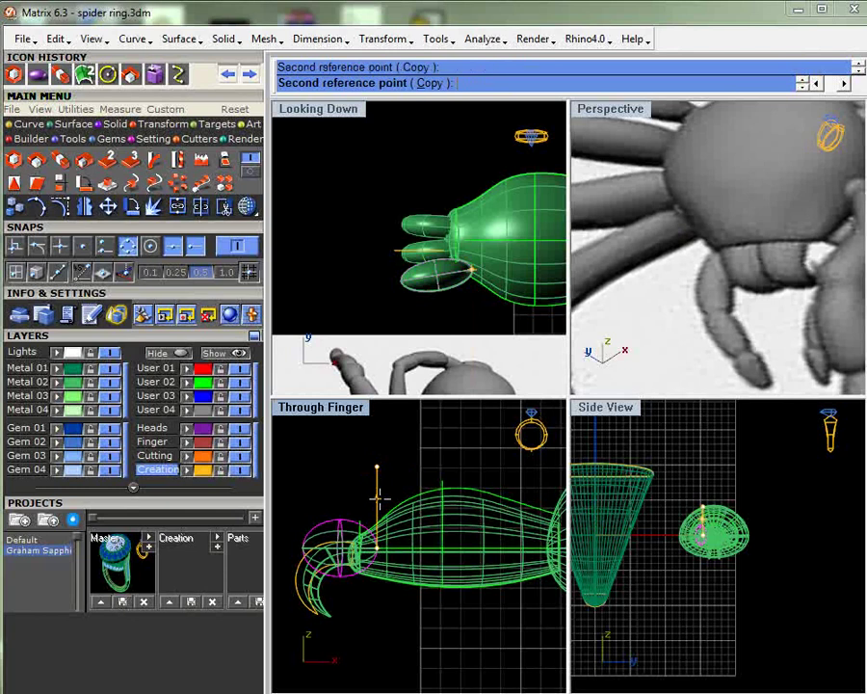
right_click(362, 289)
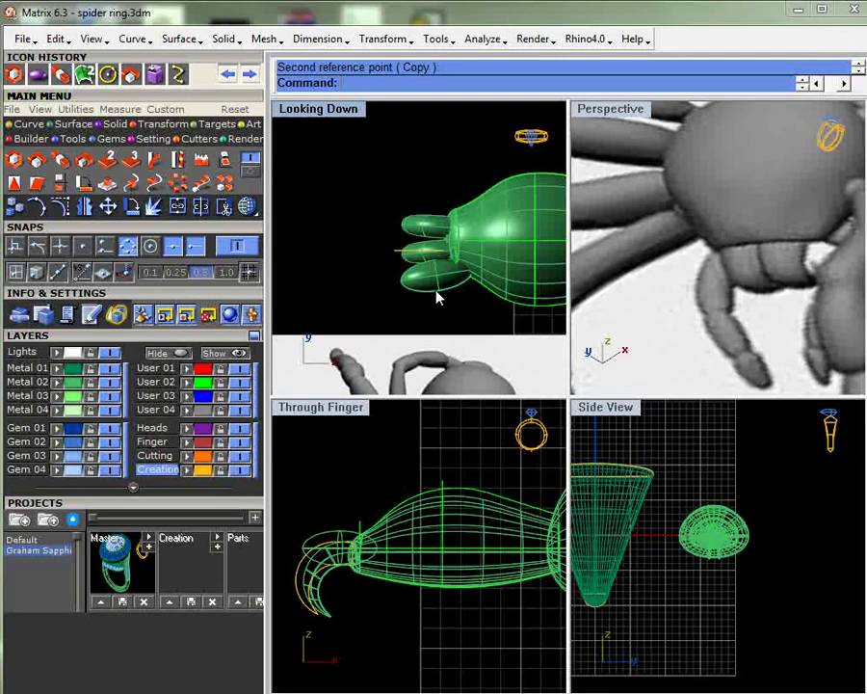
- Select the fang next to the ellipsoid and try to widen it with Scale 1-D in the Looking Down view
scroll(438, 230, up, 4)
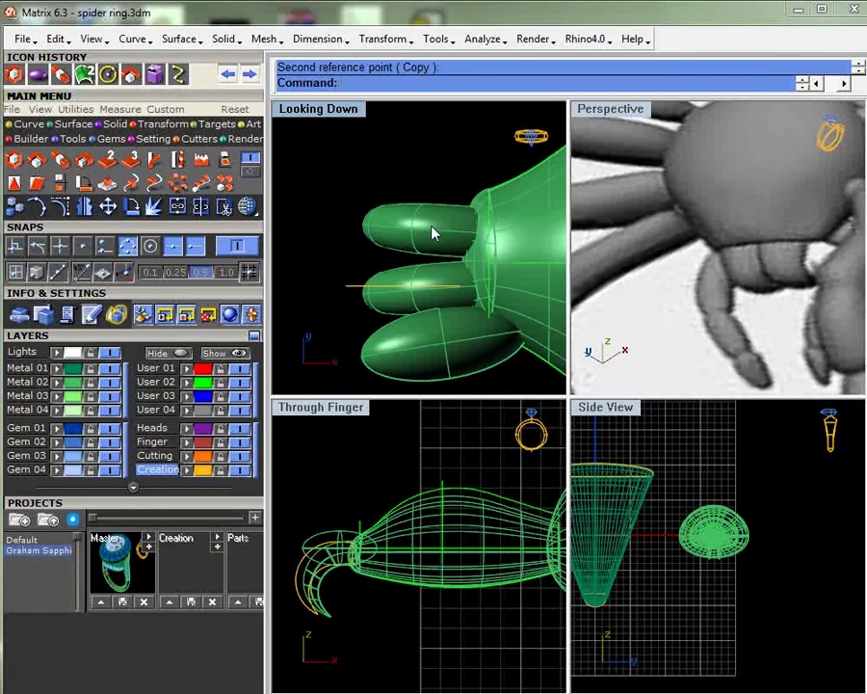
click(432, 287)
right_click(432, 287)
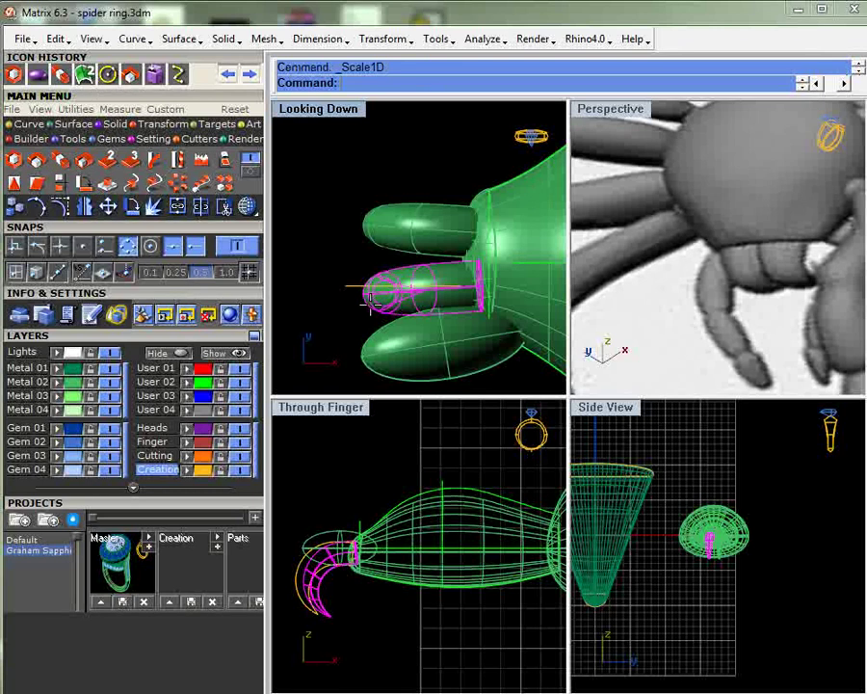
click(421, 290)
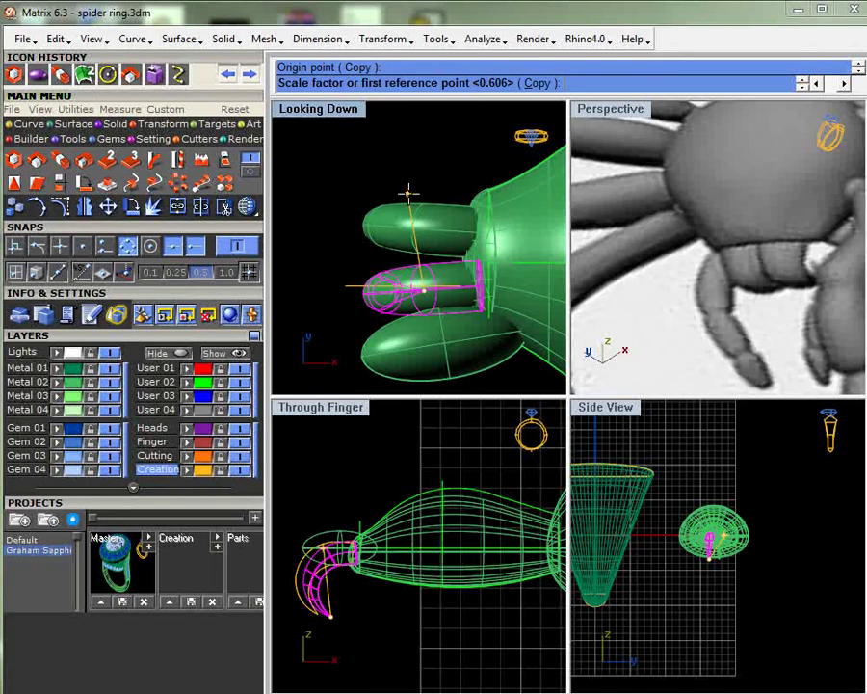
click(407, 193)
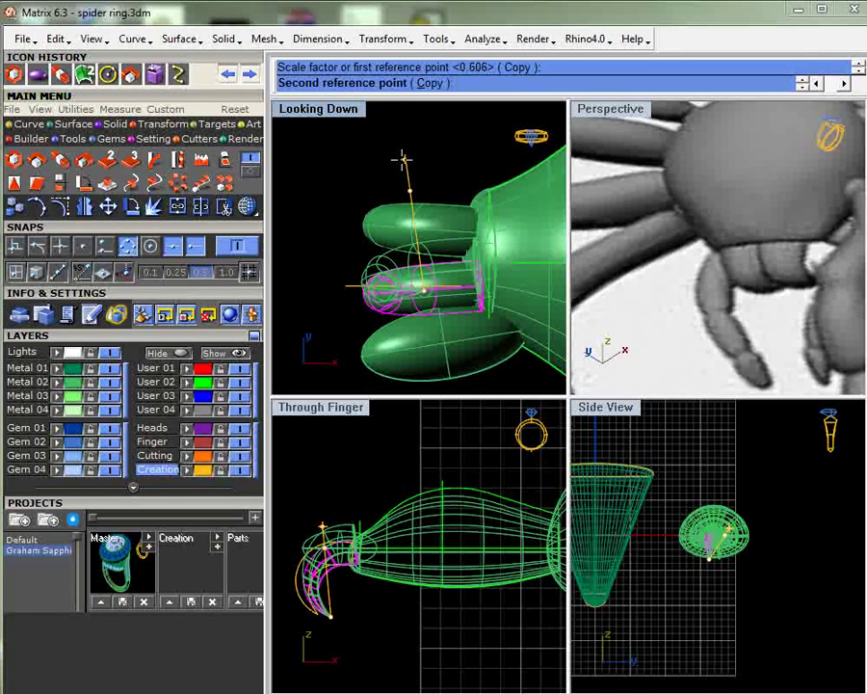
click(403, 155)
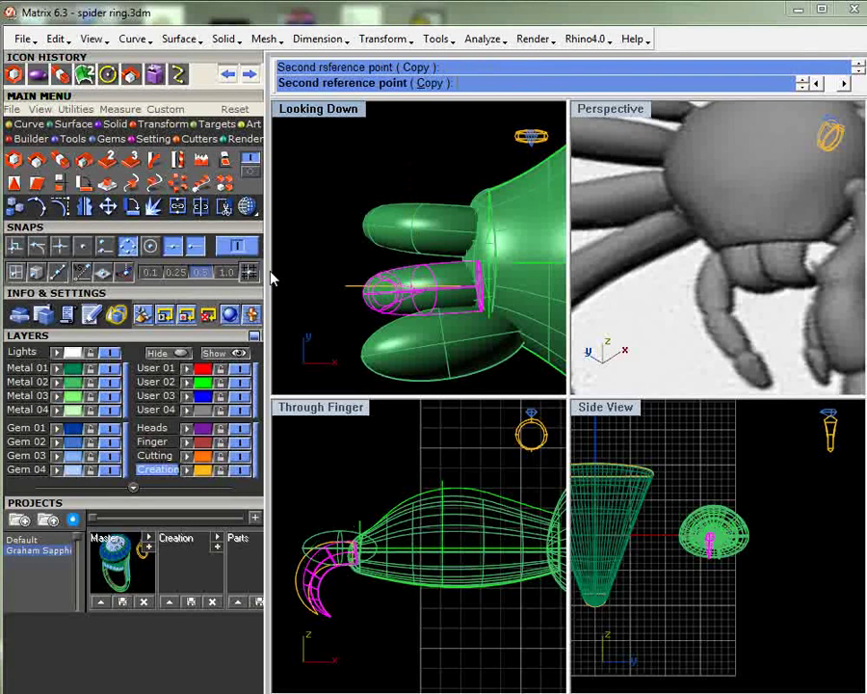
- Widen the selected fang in two Scale 1-D passes with object snaps off, the first by about 1.18, and clear the selection
click(60, 162)
click(422, 286)
click(434, 291)
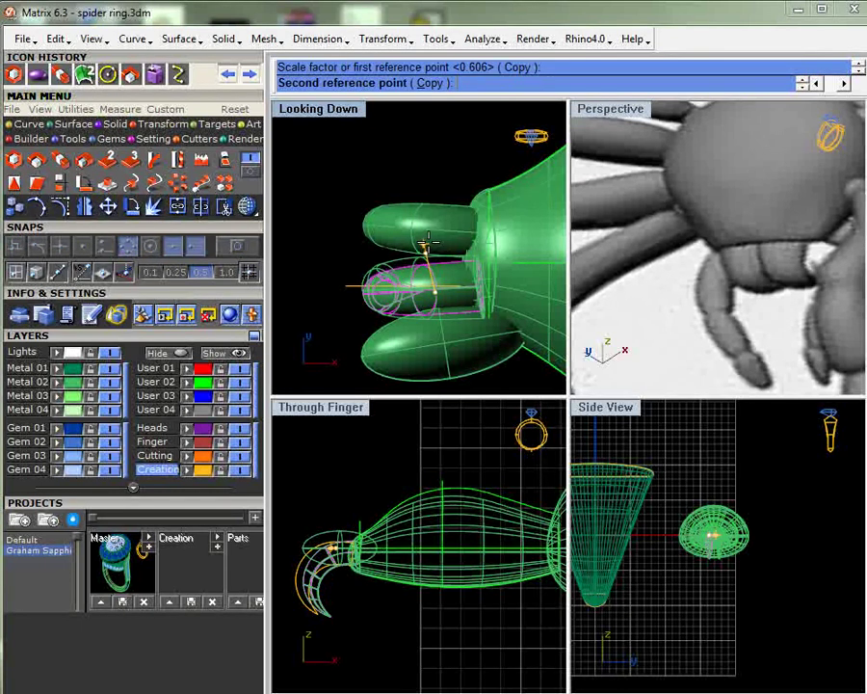
click(437, 248)
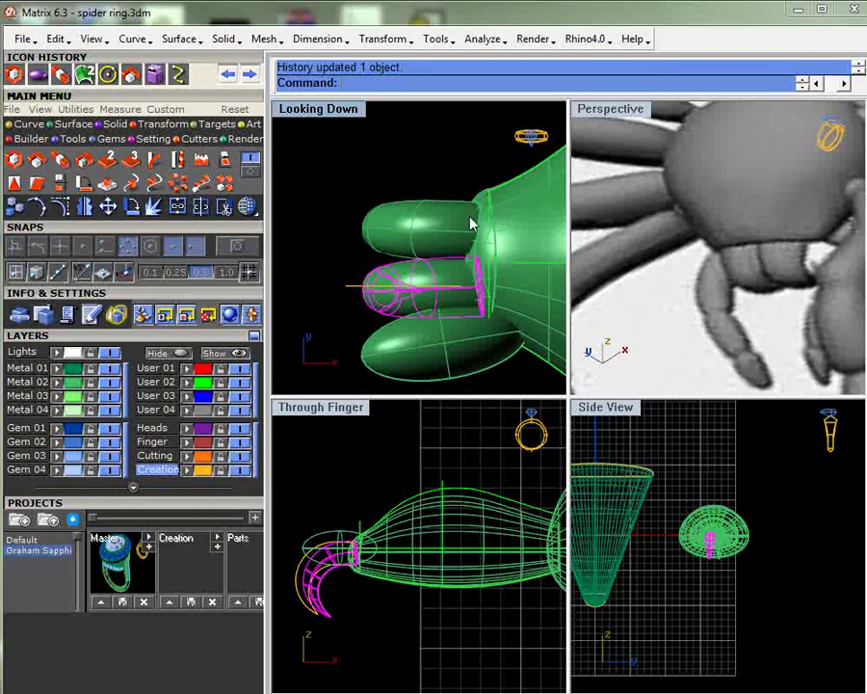
right_click(408, 273)
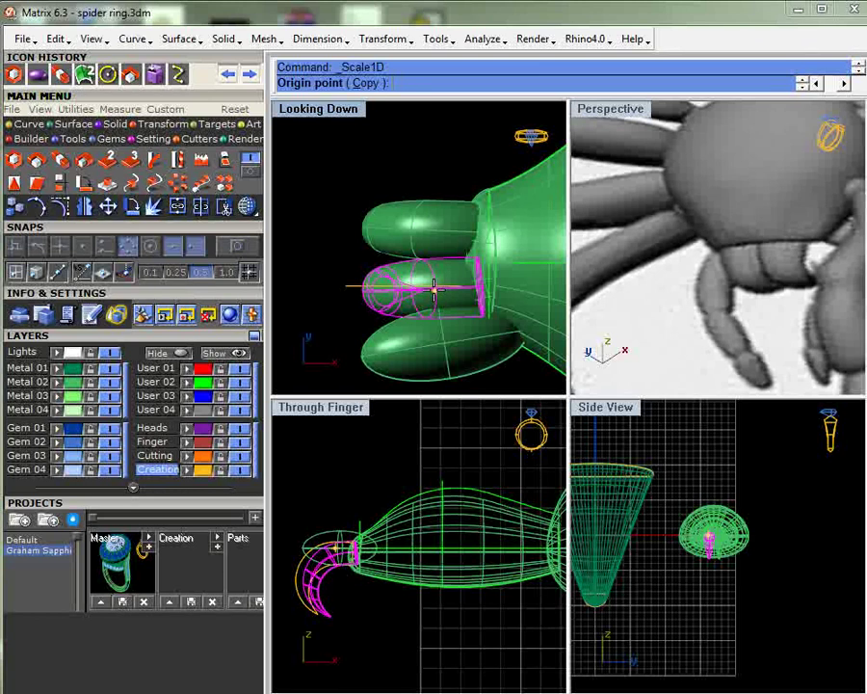
click(433, 288)
click(437, 332)
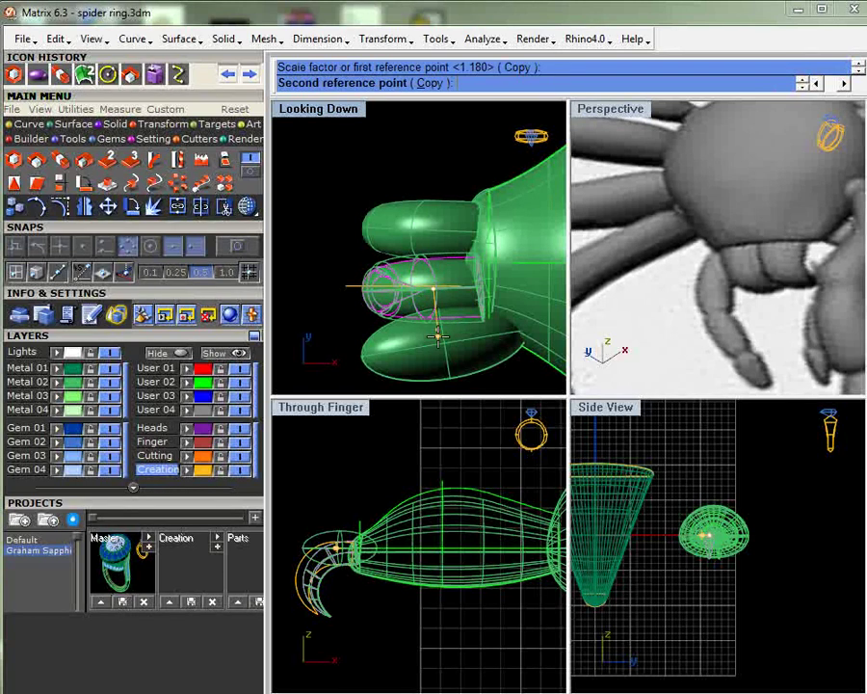
click(440, 344)
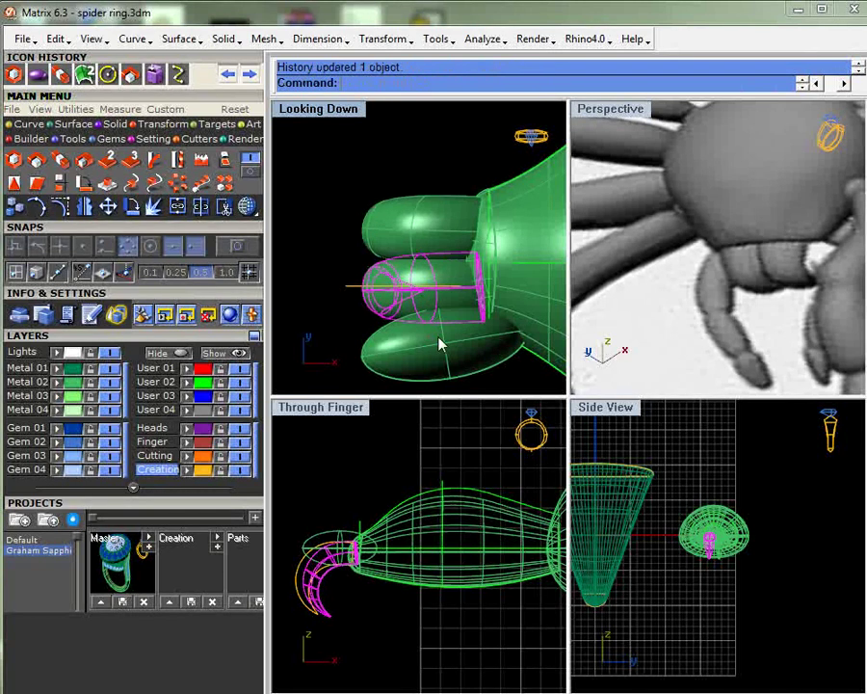
key(Escape)
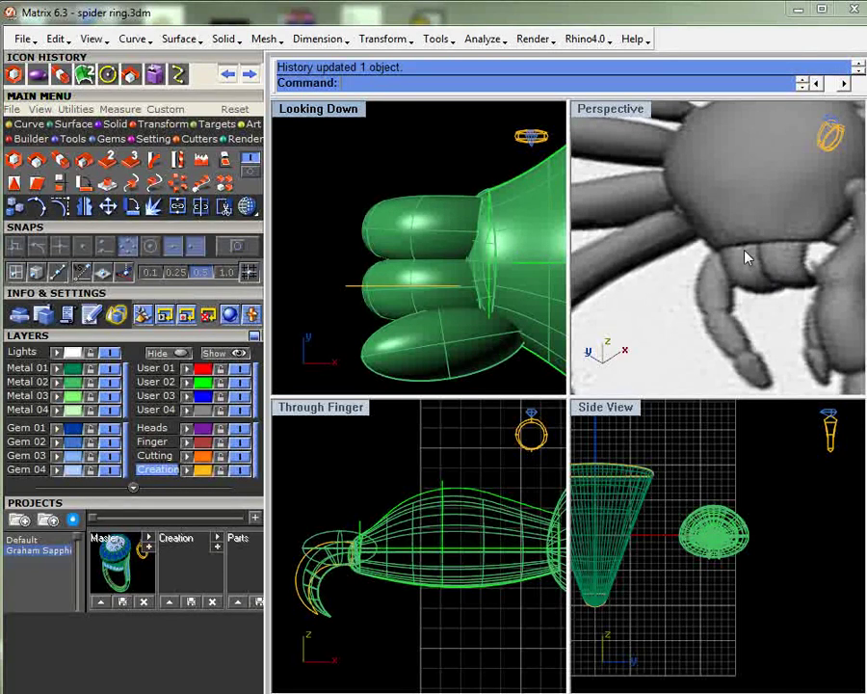
- Scale the feeler ellipsoid down slightly from its body-side end in the Looking Down view
scroll(747, 257, down, 6)
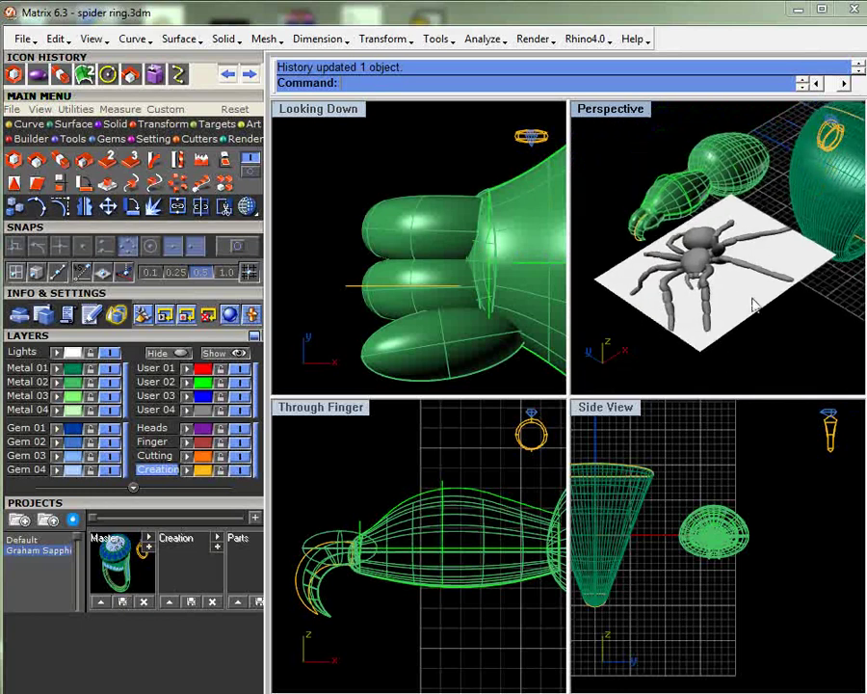
right_drag(754, 304, 617, 224)
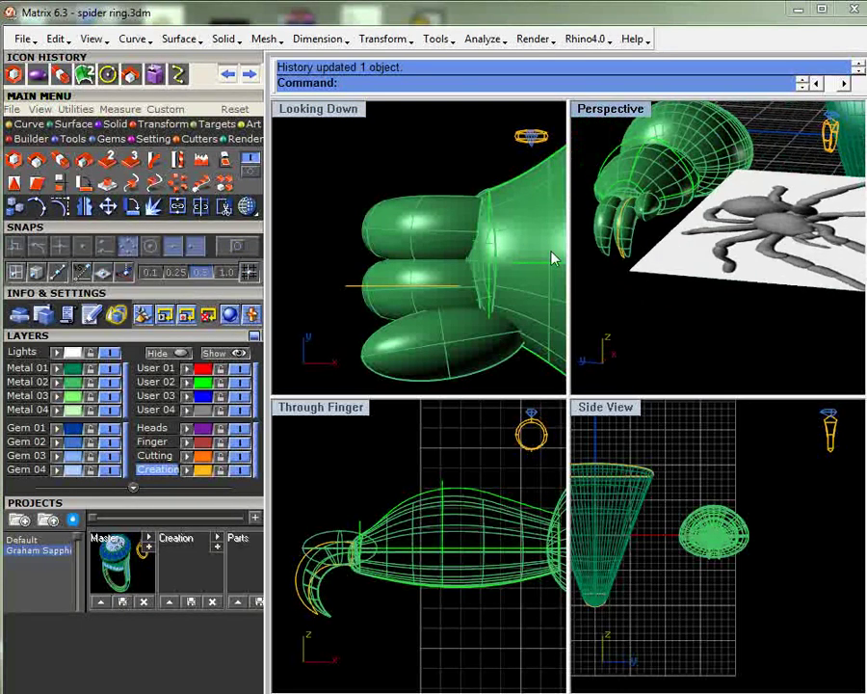
click(427, 360)
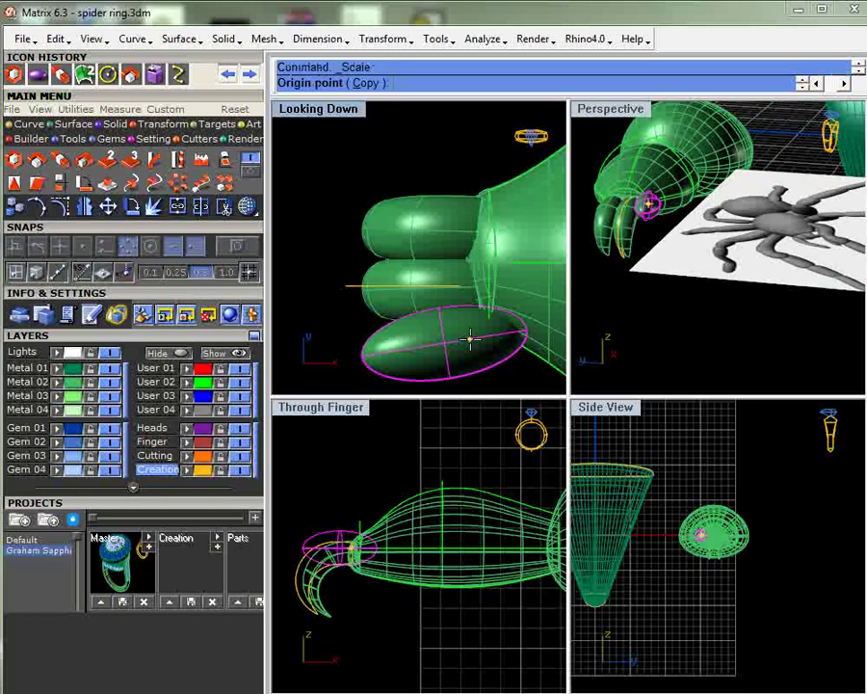
click(354, 360)
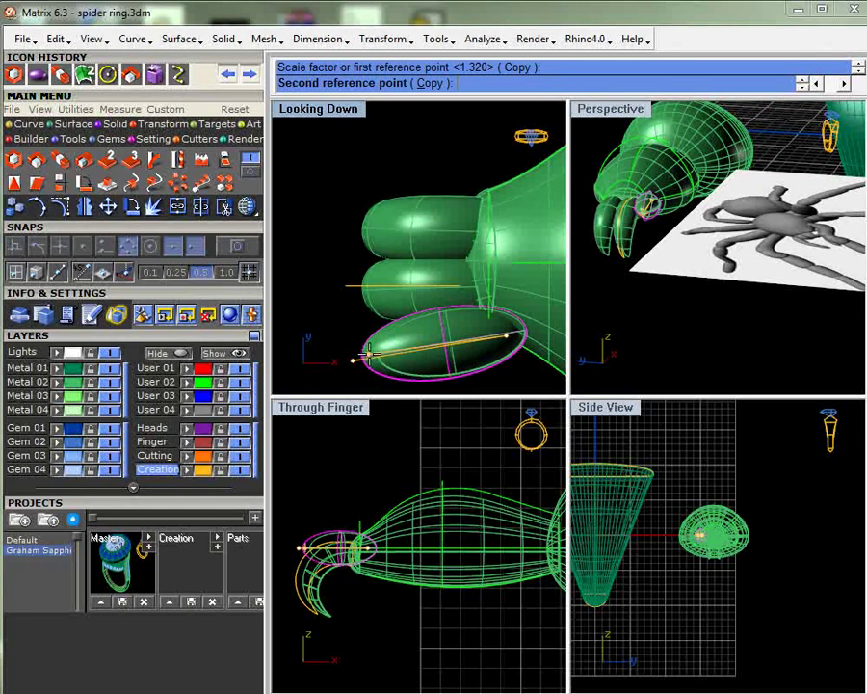
click(369, 355)
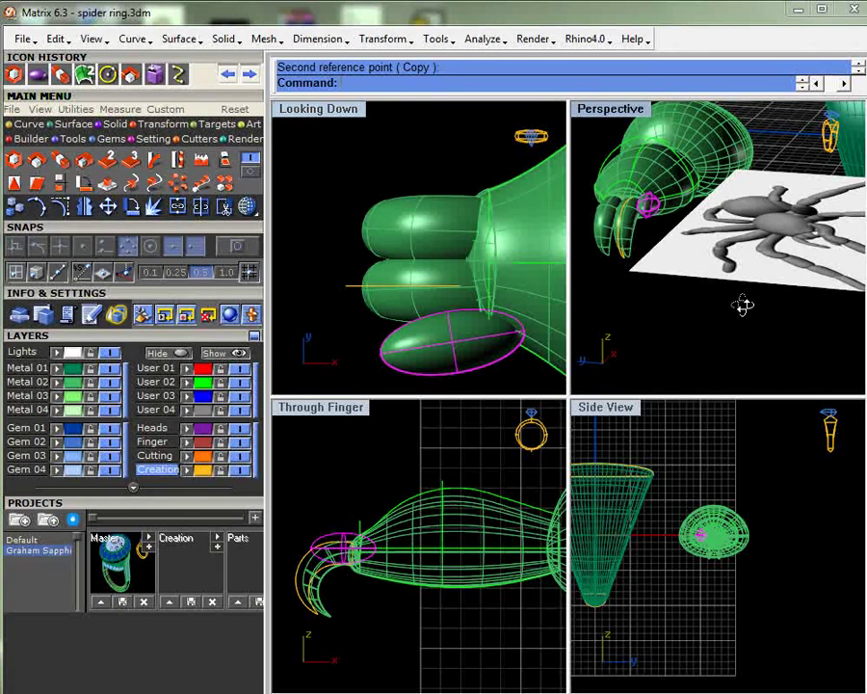
- Check the feeler in the reference picture, rotate the ellipsoid slightly downward about its body-side end in the Through Finger view, and clear the selection
right_drag(742, 302, 627, 325)
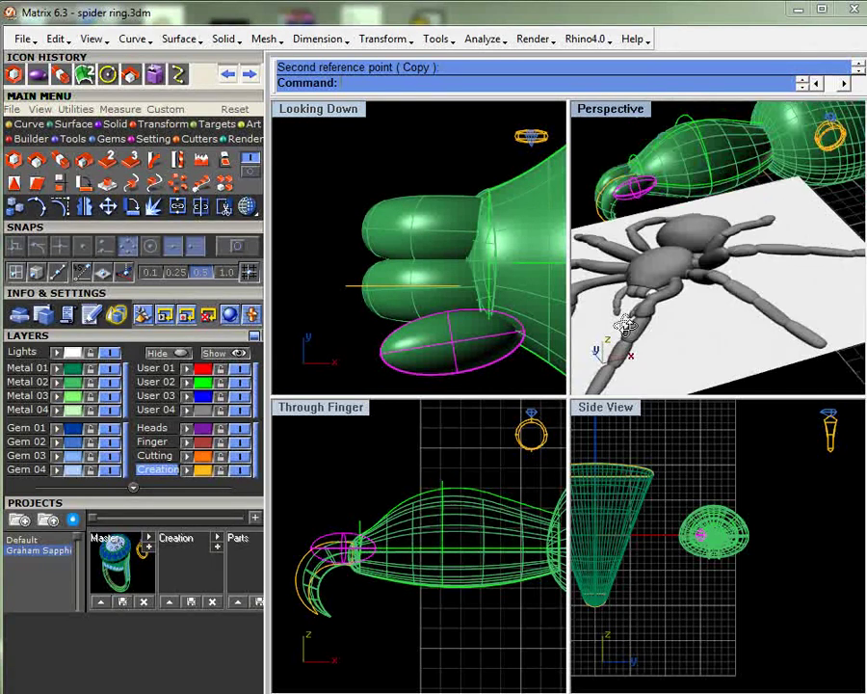
scroll(720, 219, up, 5)
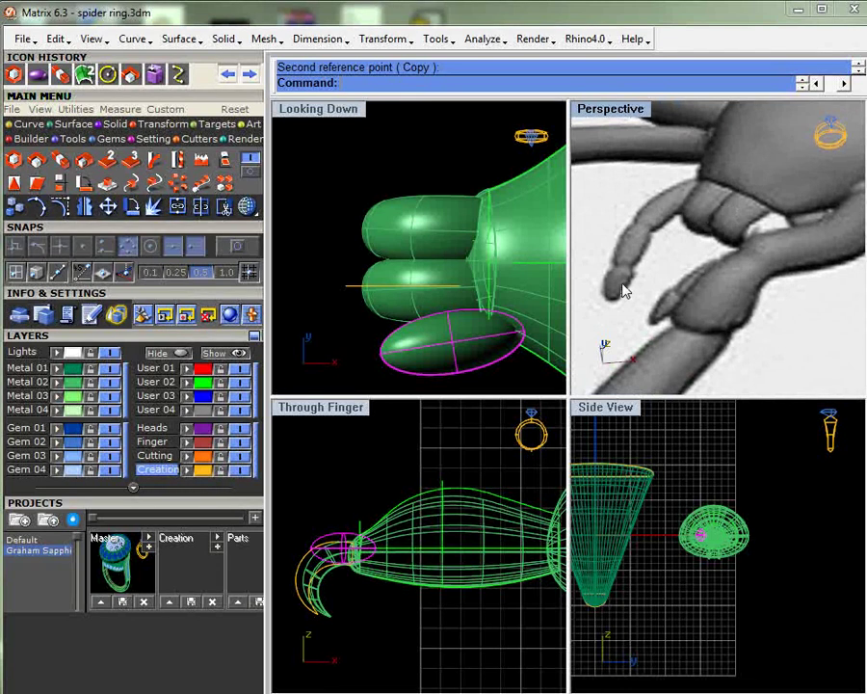
click(89, 154)
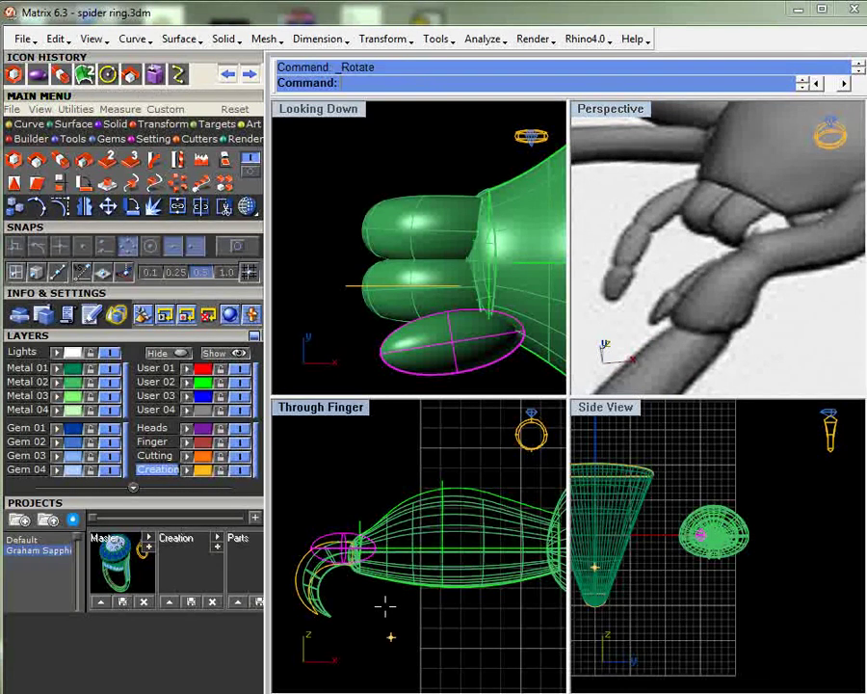
click(364, 553)
click(295, 545)
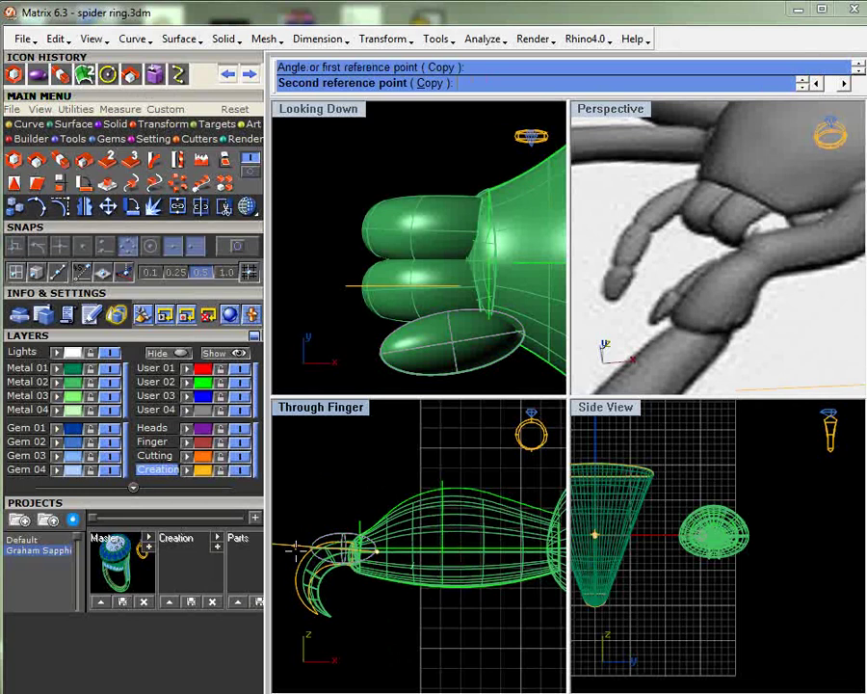
click(297, 547)
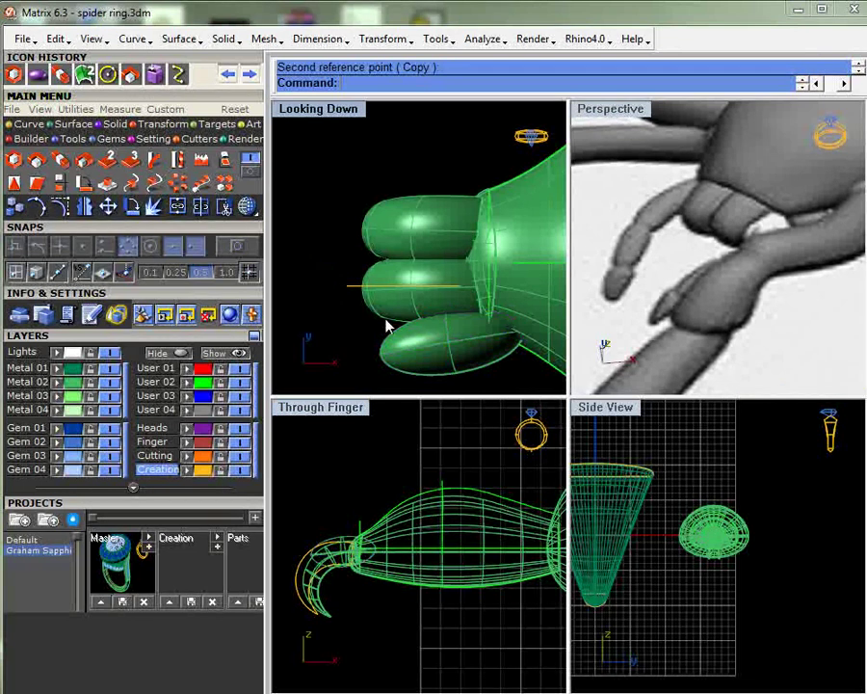
- Copy the feeler ellipsoid to its front end in the Looking Down view and scale the copy down slightly about its centre
scroll(434, 346, down, 5)
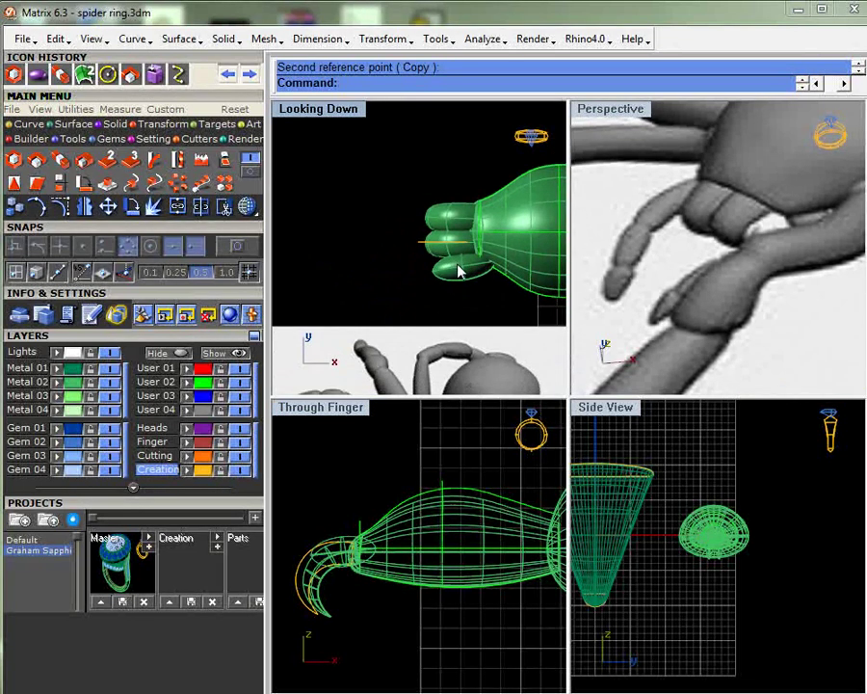
drag(459, 273, 415, 287)
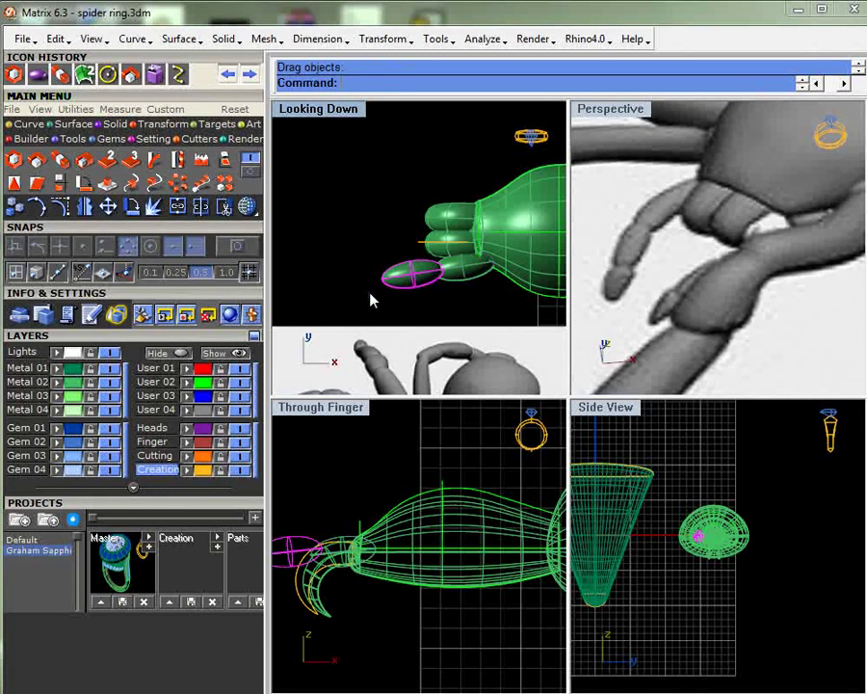
click(16, 162)
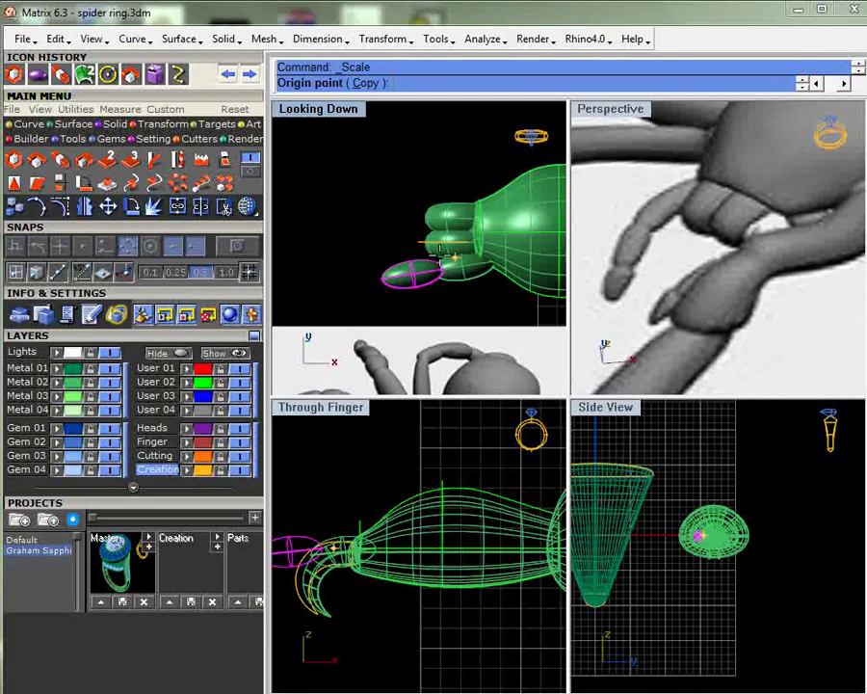
click(412, 274)
click(396, 230)
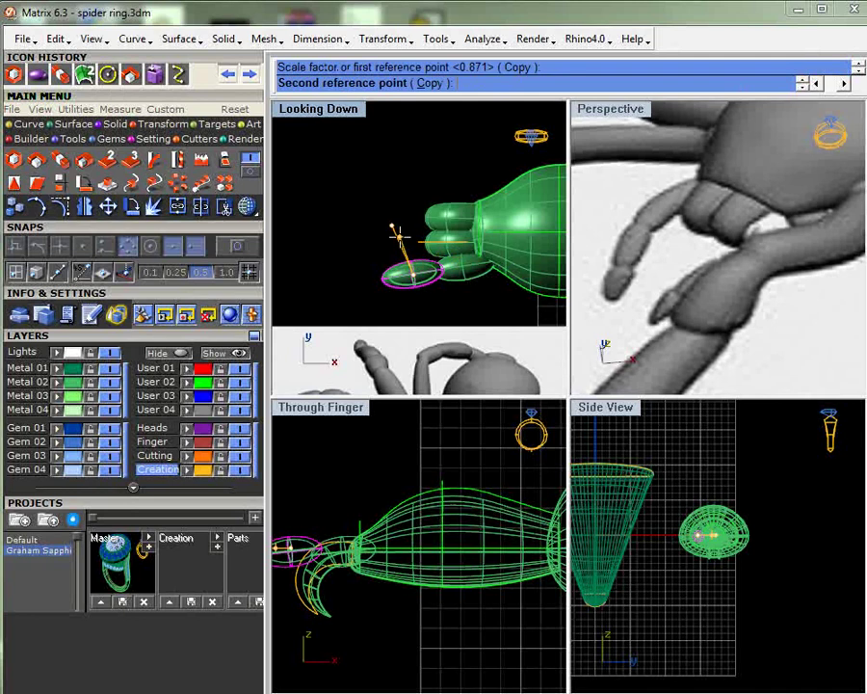
click(396, 232)
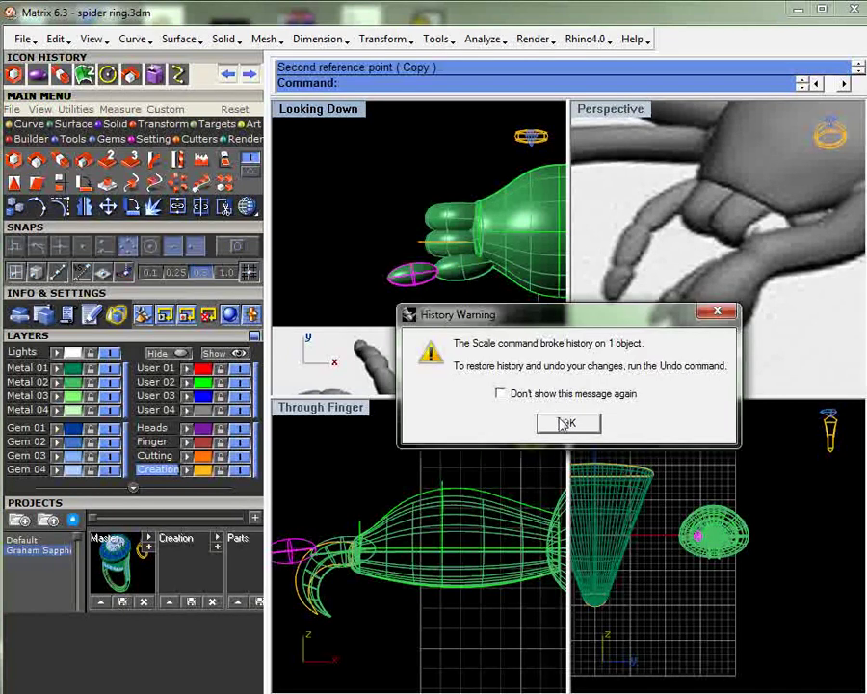
key(Return)
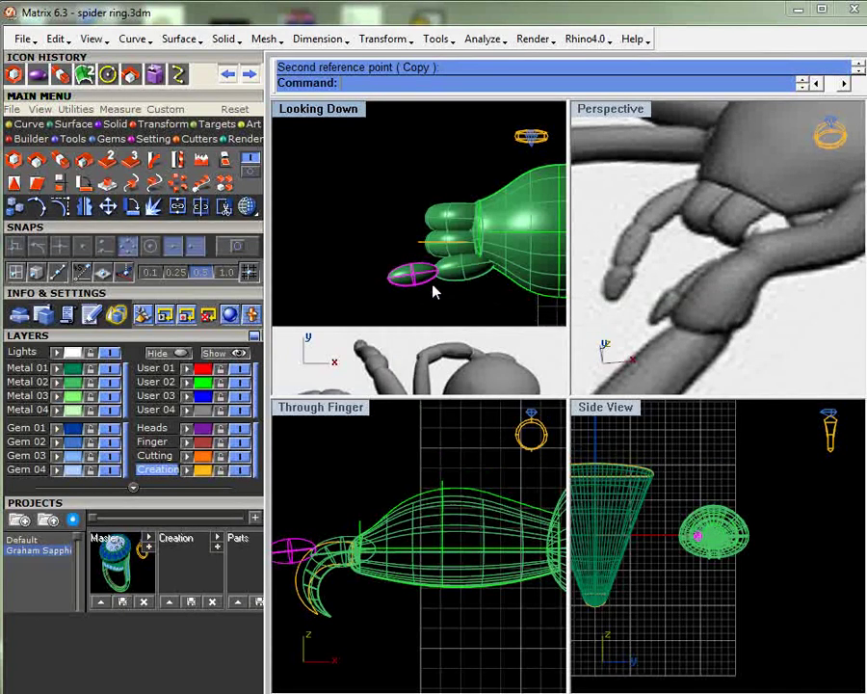
- Lengthen the second feeler segment slightly with Scale 1-D and move it back to overlap the front end of the first segment
scroll(433, 291, up, 3)
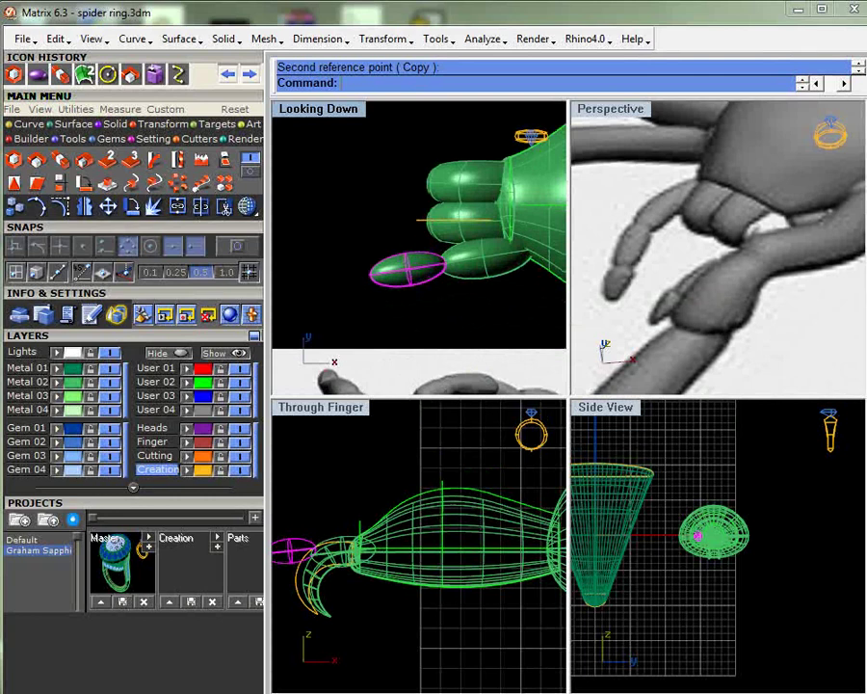
right_click(431, 271)
click(431, 269)
click(342, 287)
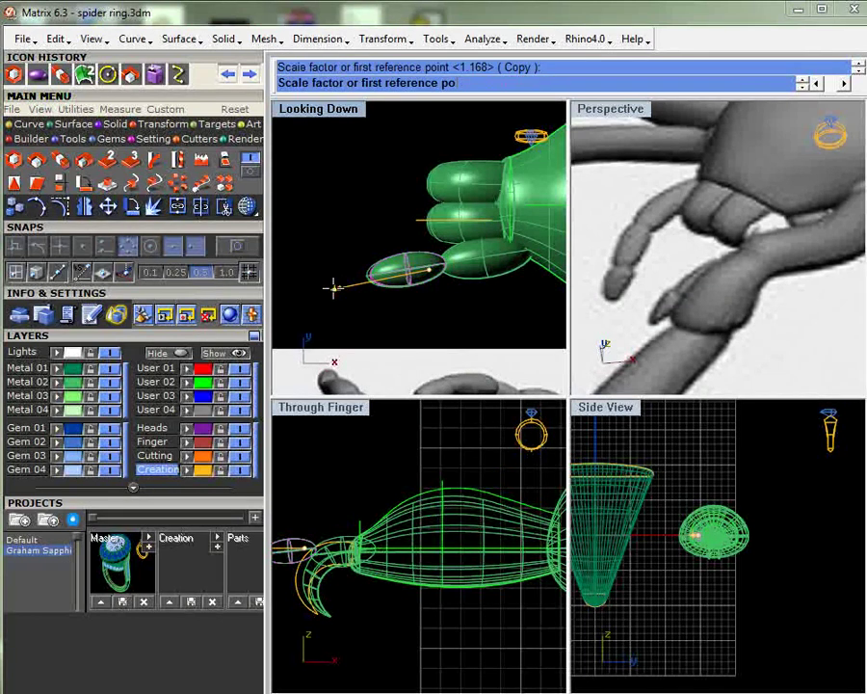
click(331, 289)
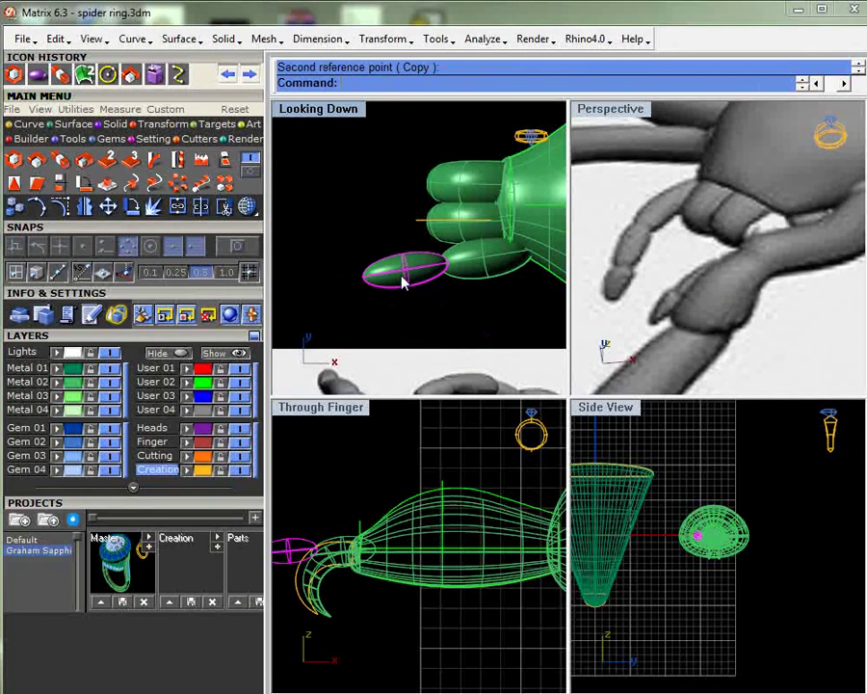
drag(402, 282, 415, 282)
- Lower the second segment slightly in the Through Finger view, rotate it downward about its body-side end, and clear the selection
right_drag(359, 532, 413, 522)
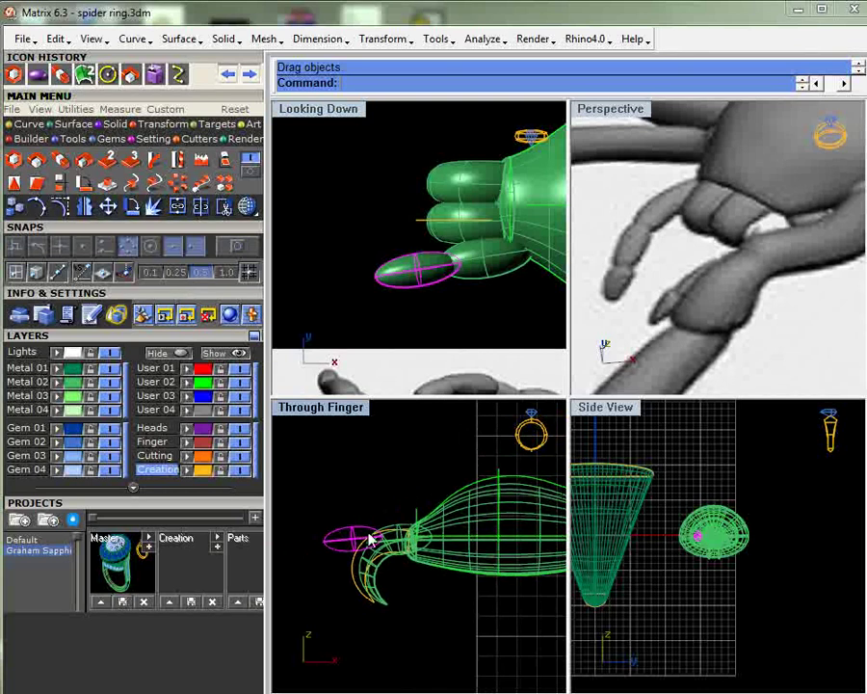
scroll(355, 547, up, 5)
drag(355, 549, 360, 556)
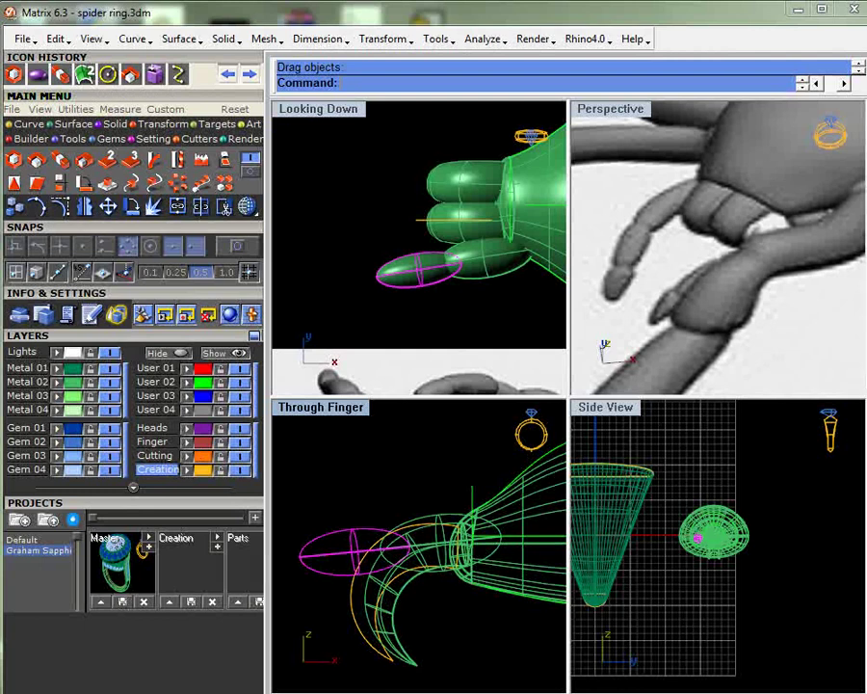
click(132, 208)
click(408, 538)
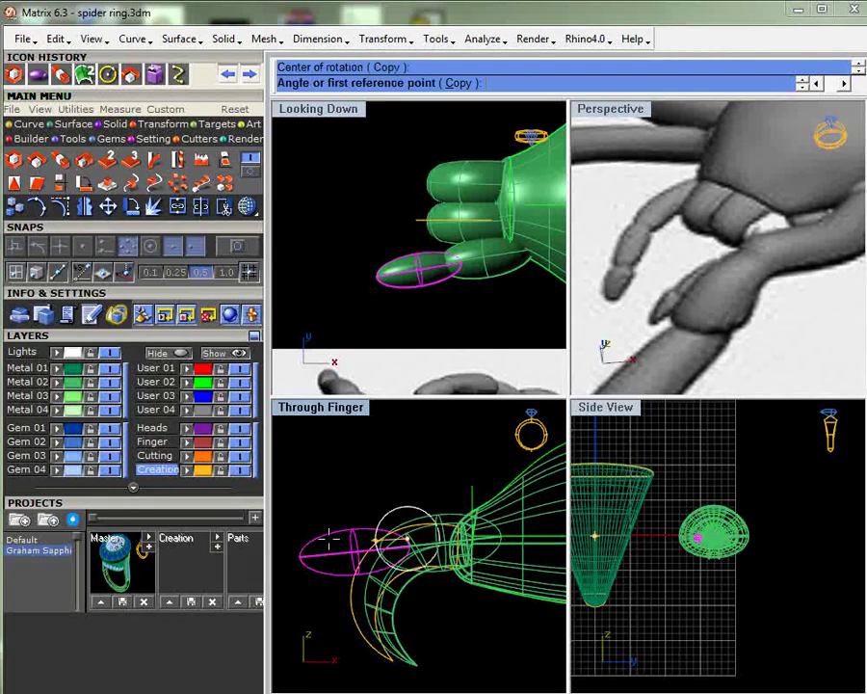
click(328, 538)
click(326, 543)
click(424, 343)
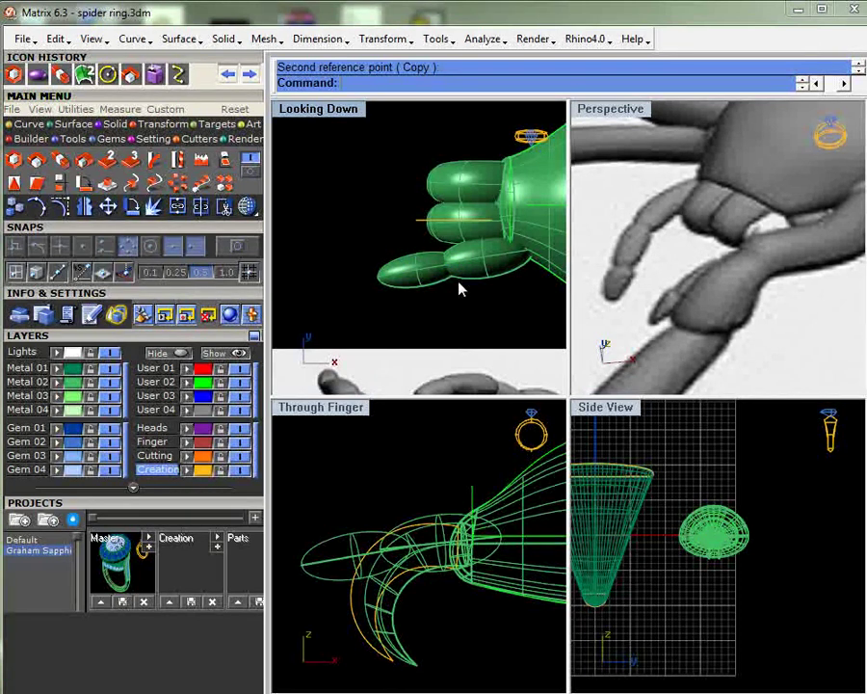
- Copy the second feeler segment forward in the Looking Down view to start a third segment
click(422, 284)
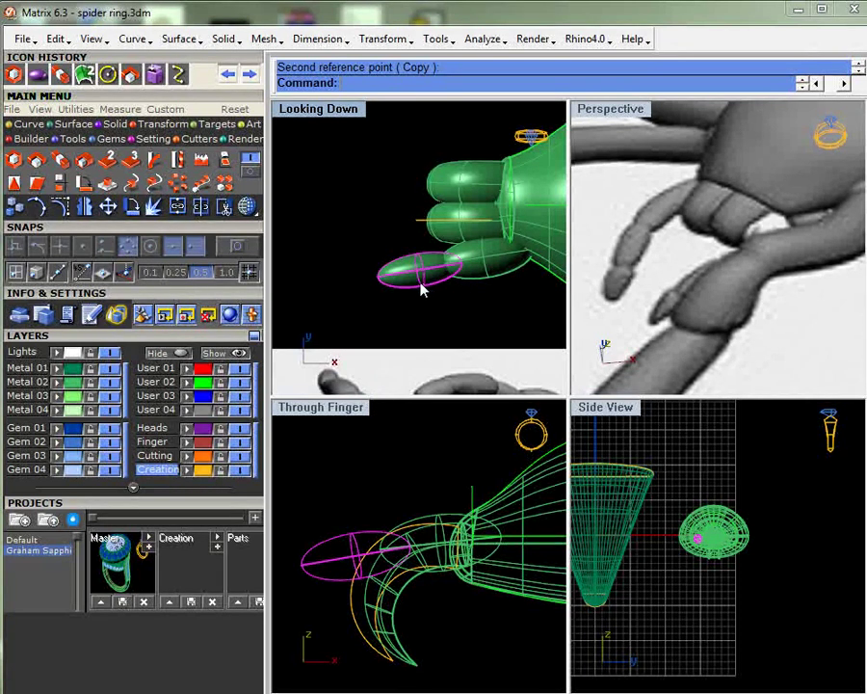
drag(402, 286, 352, 278)
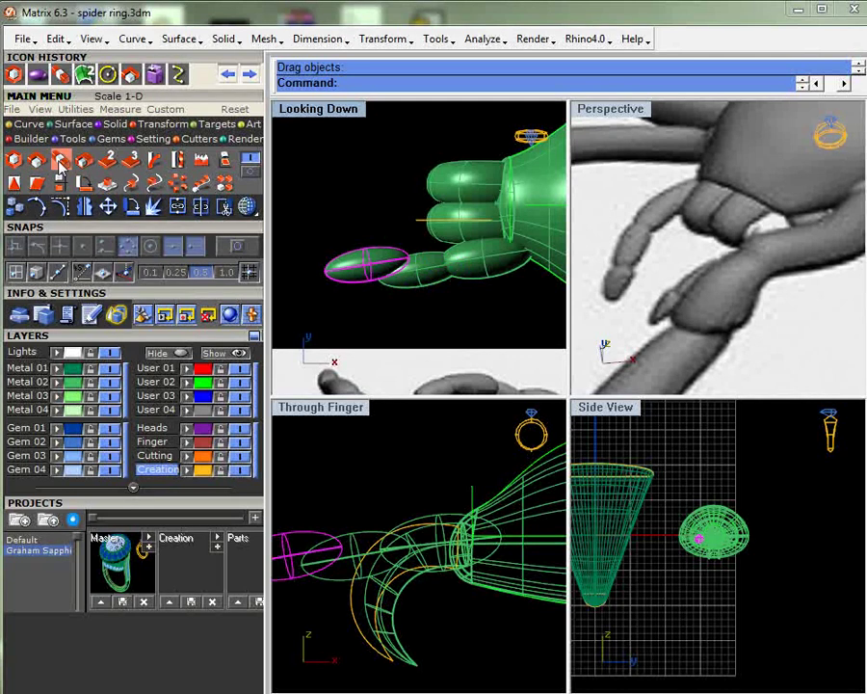
click(60, 162)
click(367, 263)
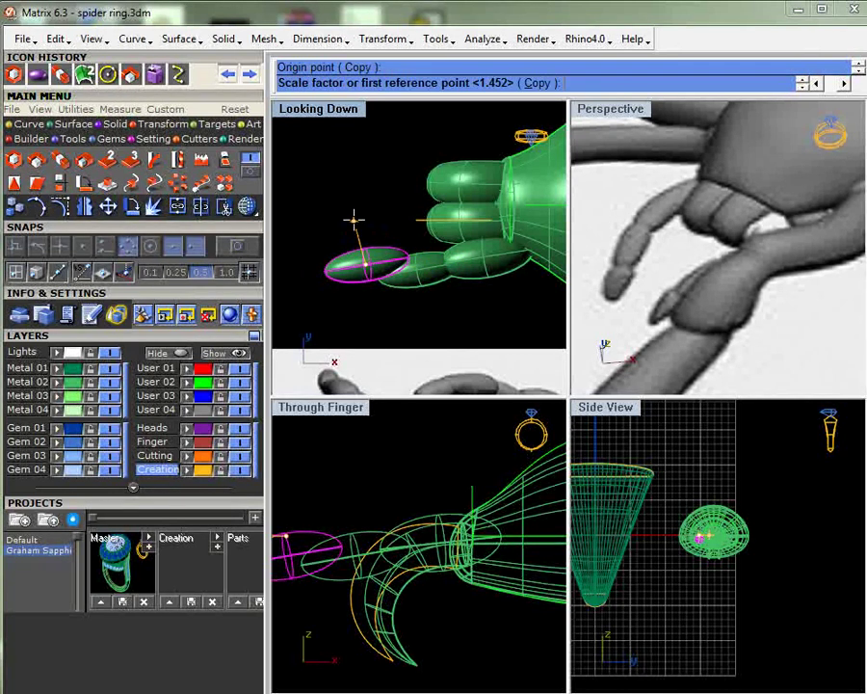
key(Escape)
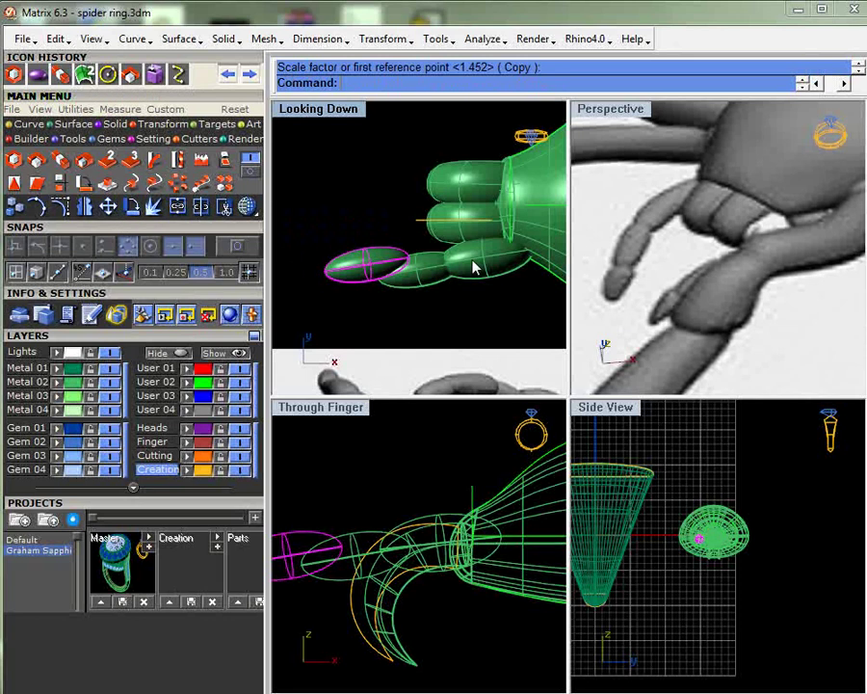
- Scale the third feeler segment down uniformly about its centre in the Looking Down view
key(Return)
click(366, 262)
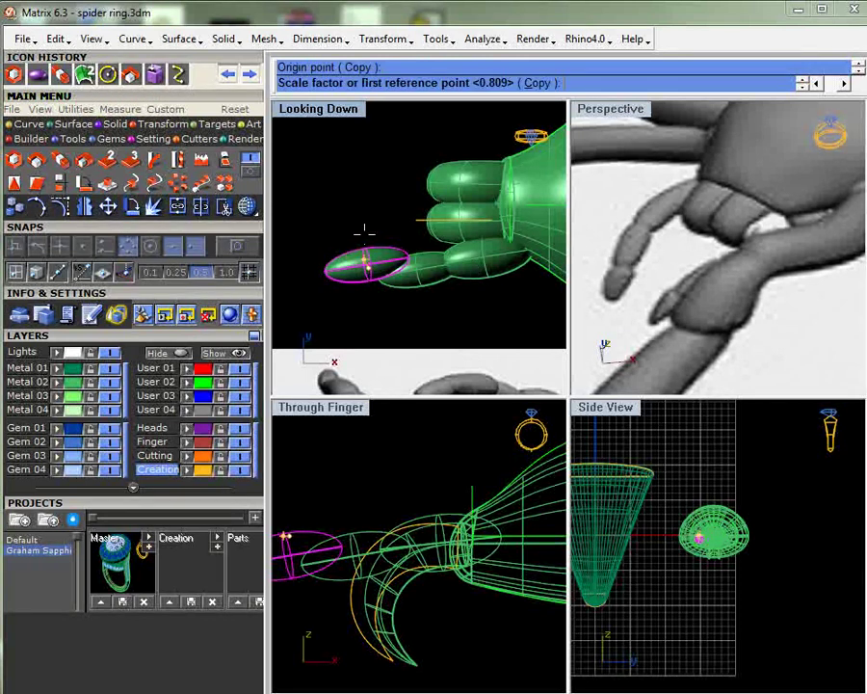
click(365, 231)
click(362, 278)
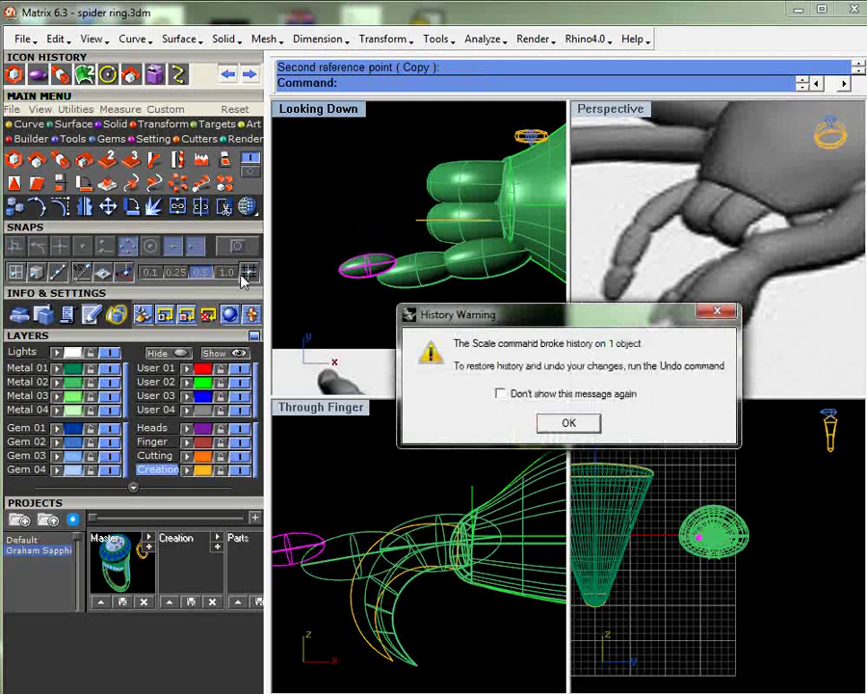
key(Return)
- Lower the third segment to the second segment's tip in the Through Finger view and rotate it downward about its body-side end
right_drag(360, 517, 389, 517)
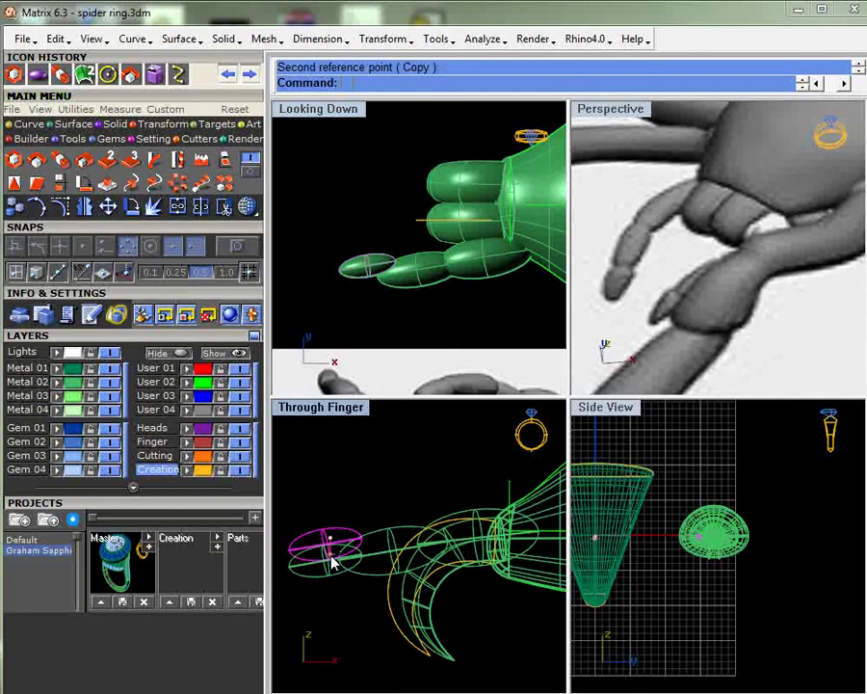
drag(333, 564, 333, 575)
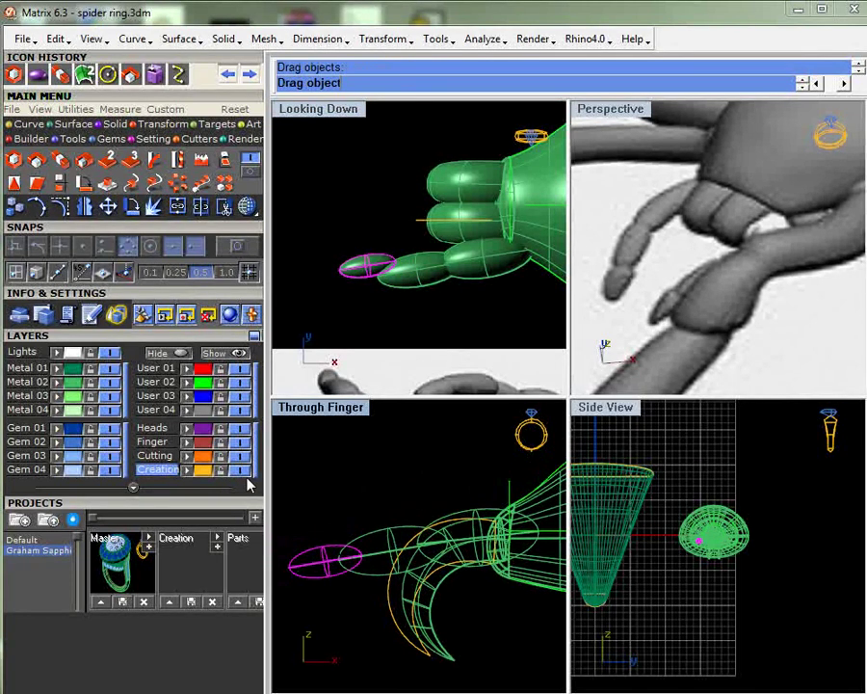
click(131, 206)
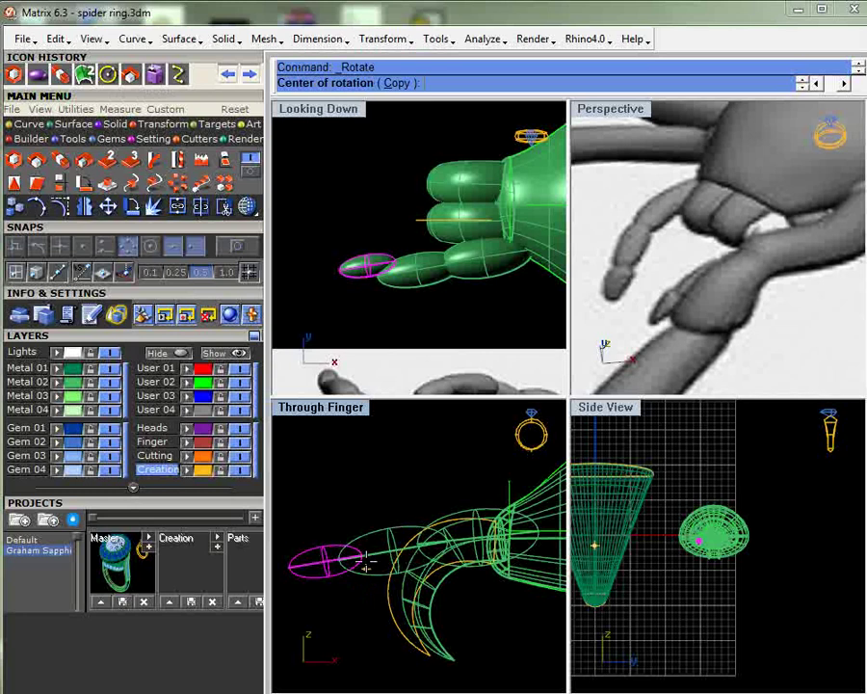
click(365, 557)
click(297, 598)
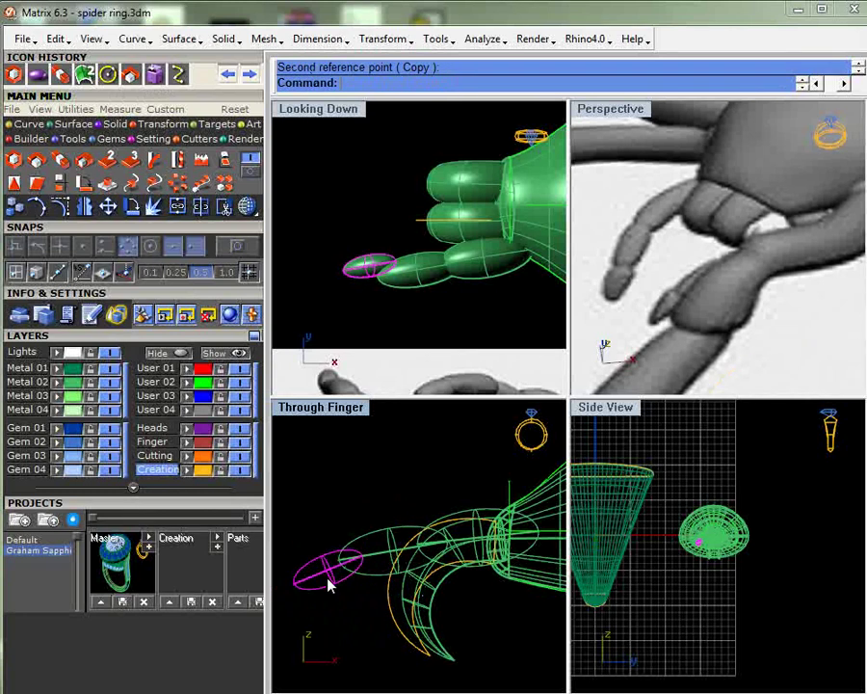
- Rotate the third segment about its free tip in the Looking Down view to align it with the second segment, and clear the selection
click(131, 206)
click(330, 270)
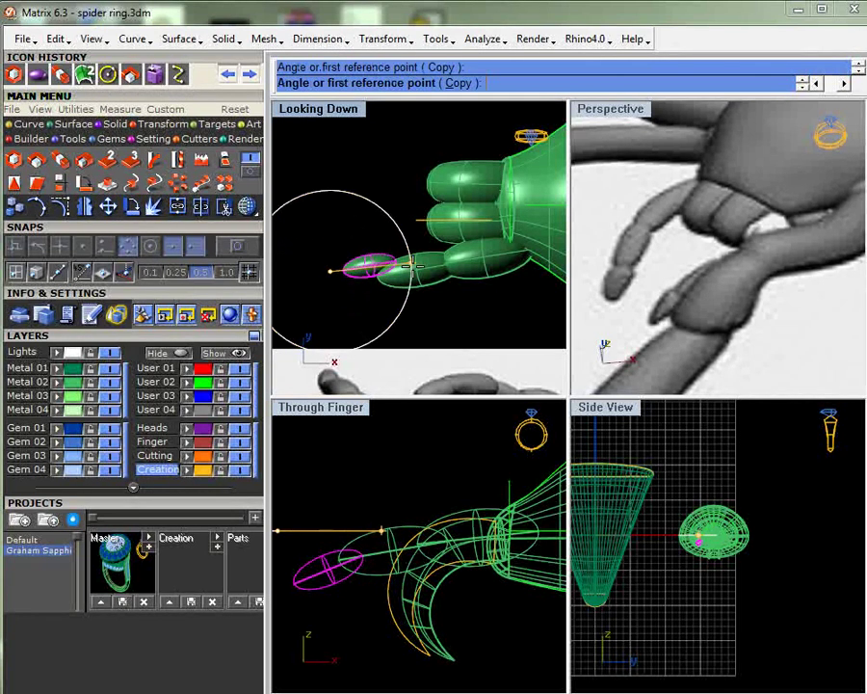
click(410, 263)
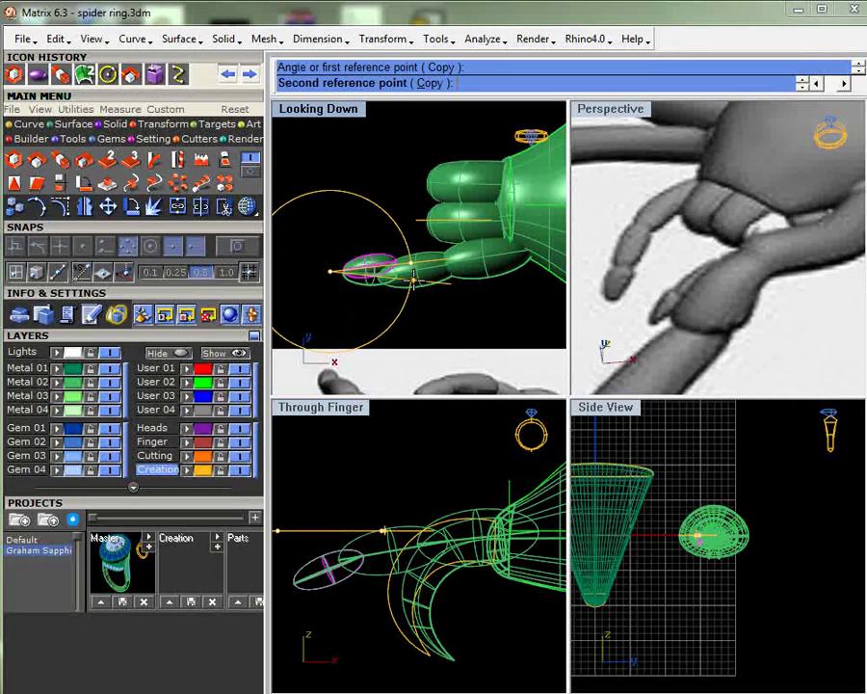
click(414, 277)
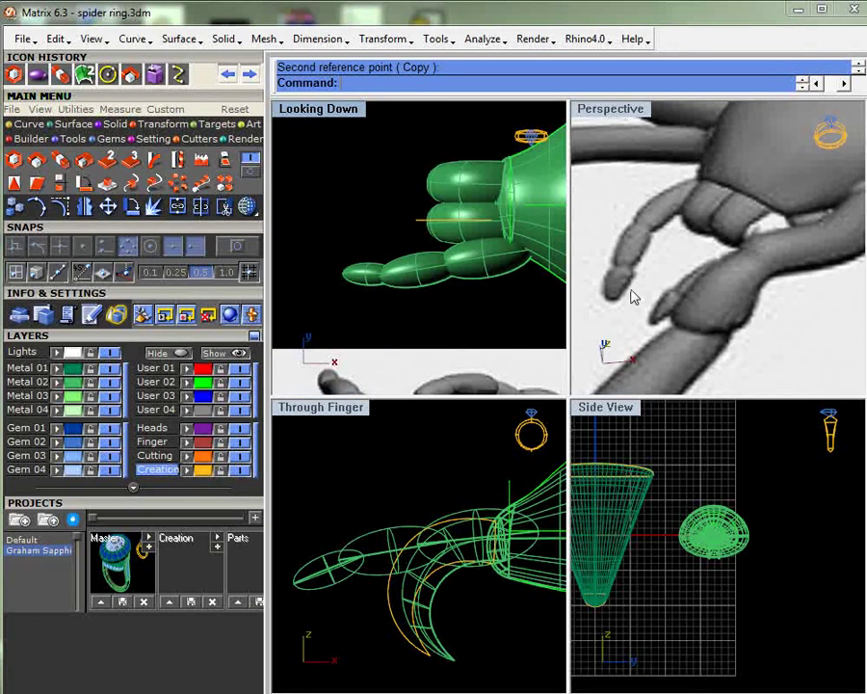
- Compare the feeler with the reference picture in Perspective and rotate the first segment outward about its body-side end in the Looking Down view
scroll(668, 262, down, 6)
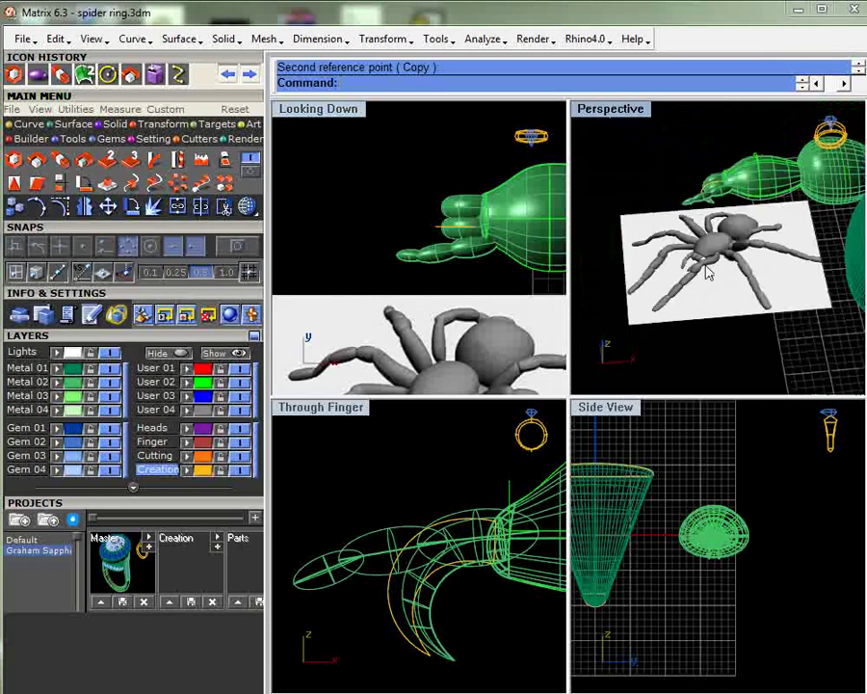
scroll(777, 279, up, 4)
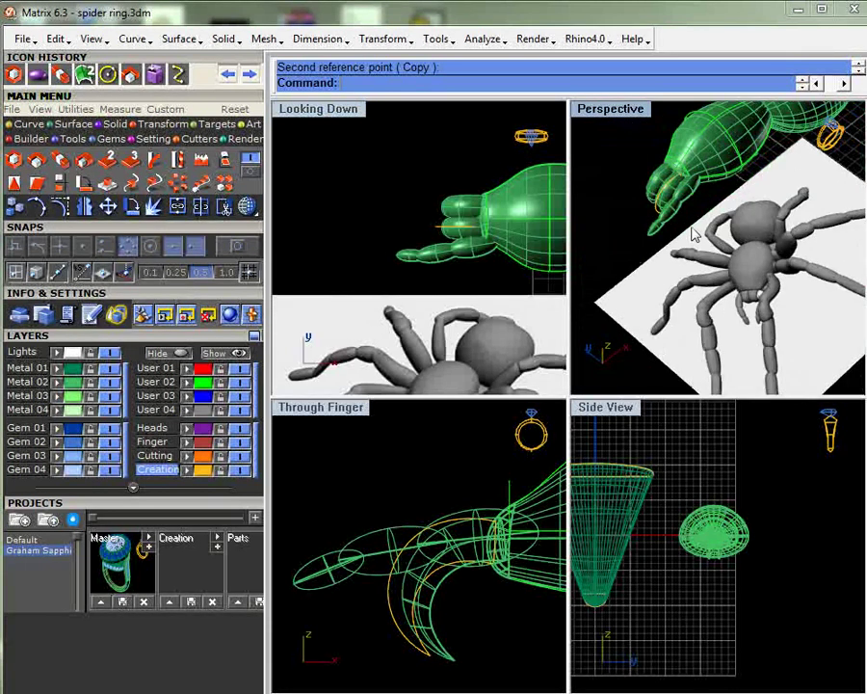
right_drag(692, 234, 453, 156)
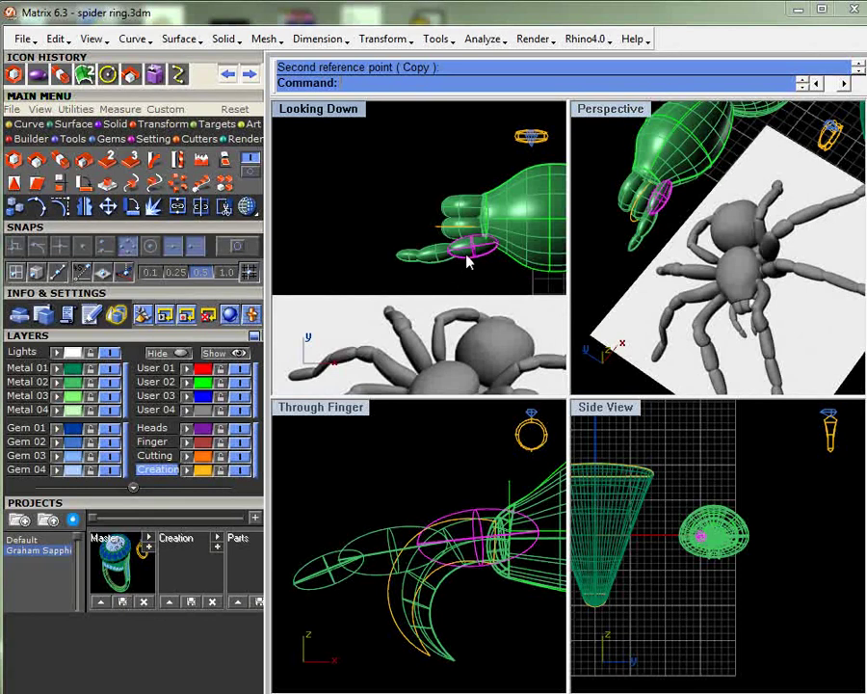
scroll(491, 240, up, 6)
right_click(493, 241)
click(501, 247)
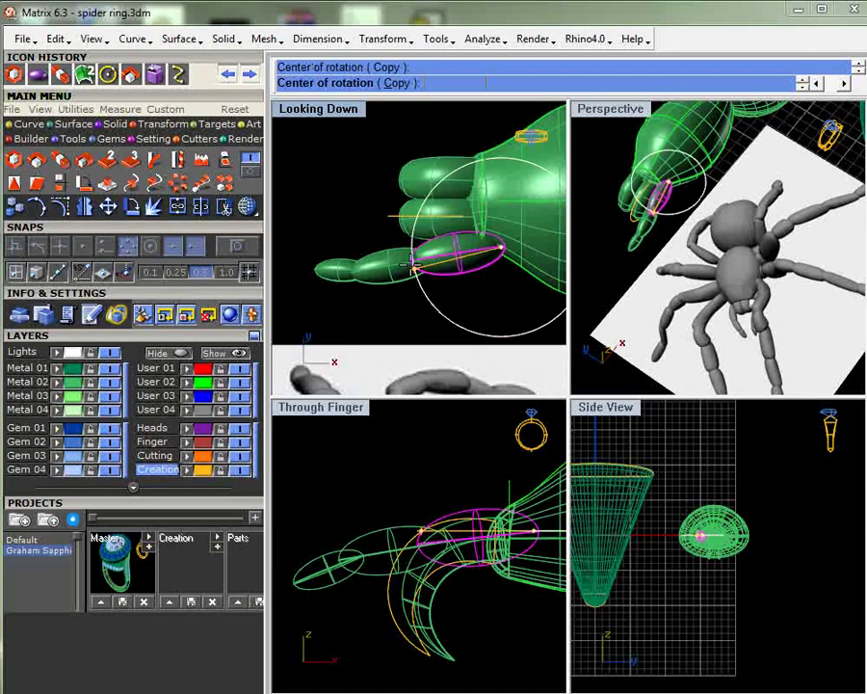
click(411, 264)
click(420, 276)
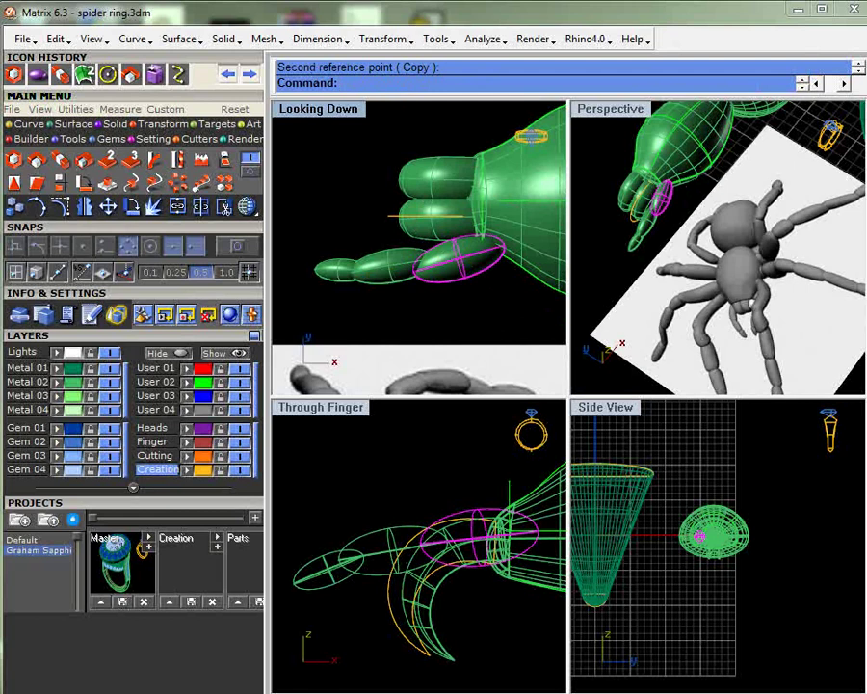
- Rotate the second segment about its front end in the Looking Down view, swinging its body-side end outward to meet the first segment
click(388, 266)
right_click(386, 269)
click(352, 271)
click(437, 254)
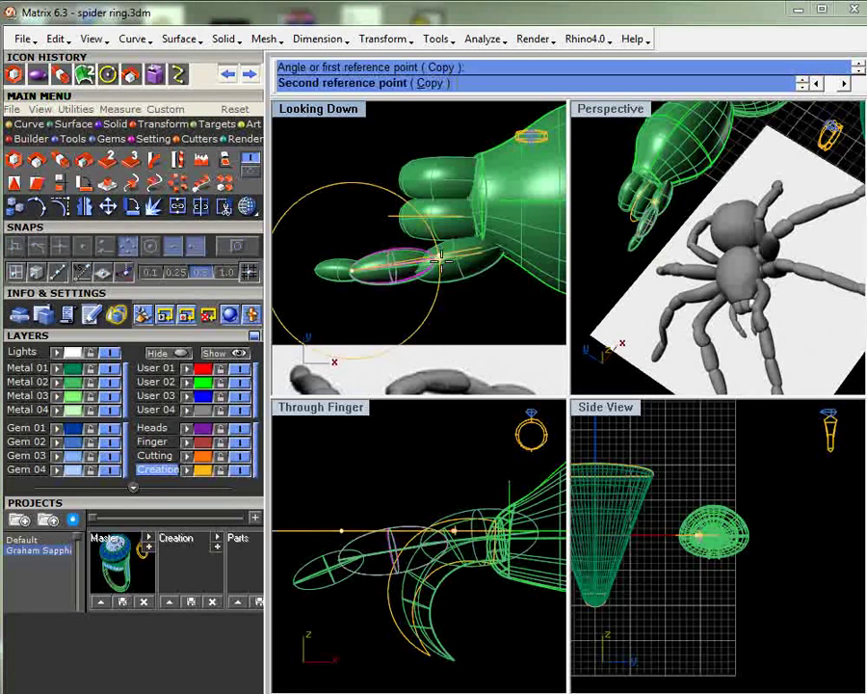
click(442, 272)
- Rotate the tip segment slightly inward about its body-side end in the Looking Down view and clear the selection
click(339, 276)
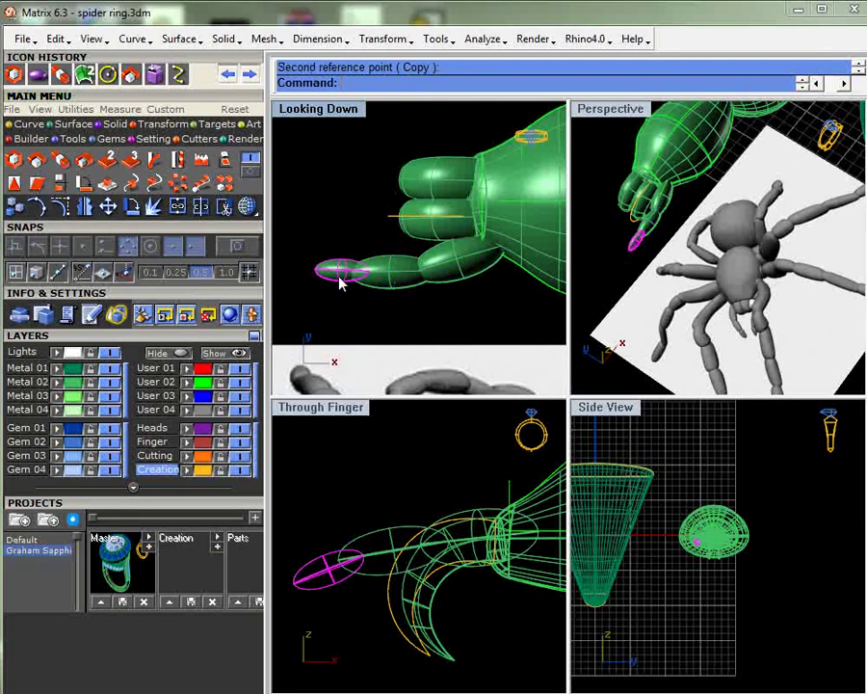
right_click(337, 275)
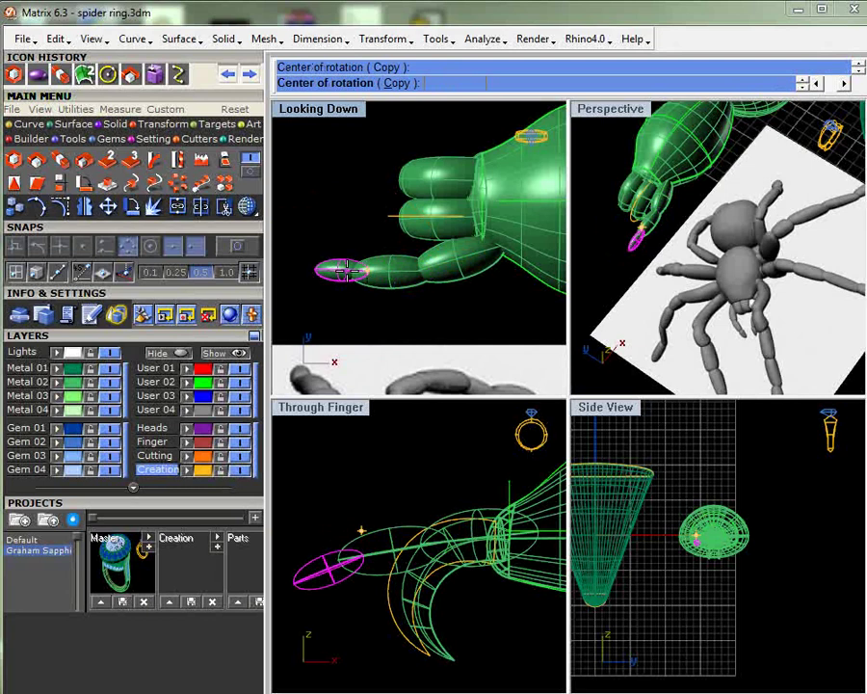
click(368, 273)
click(317, 270)
click(317, 262)
click(417, 325)
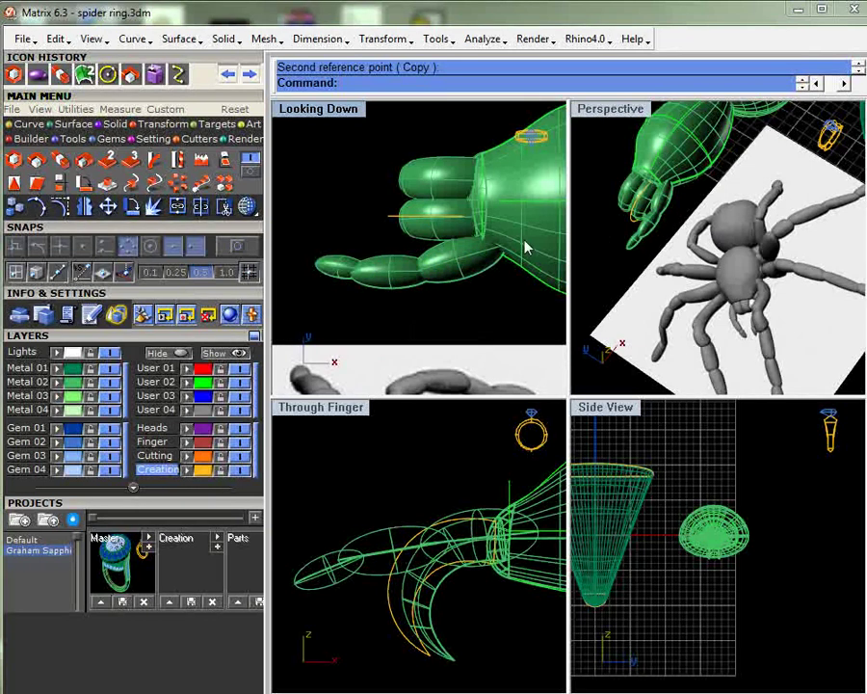
- Mirror a copy of the three feeler segments across the body's centreline in the Looking Down view with object snaps on, and clear the selection
shift+click(439, 279)
shift+click(381, 275)
shift+click(333, 266)
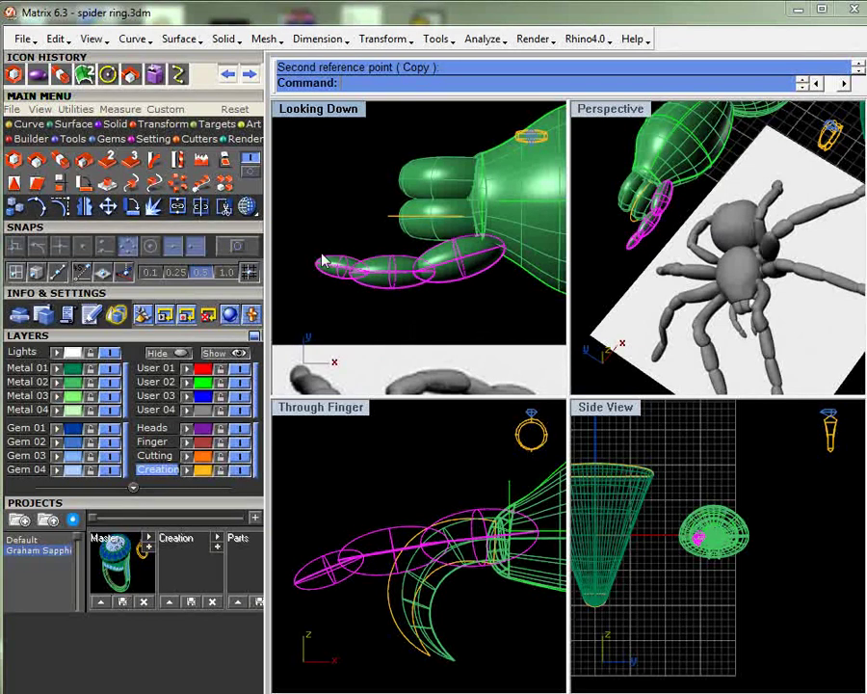
key(ctrl+m)
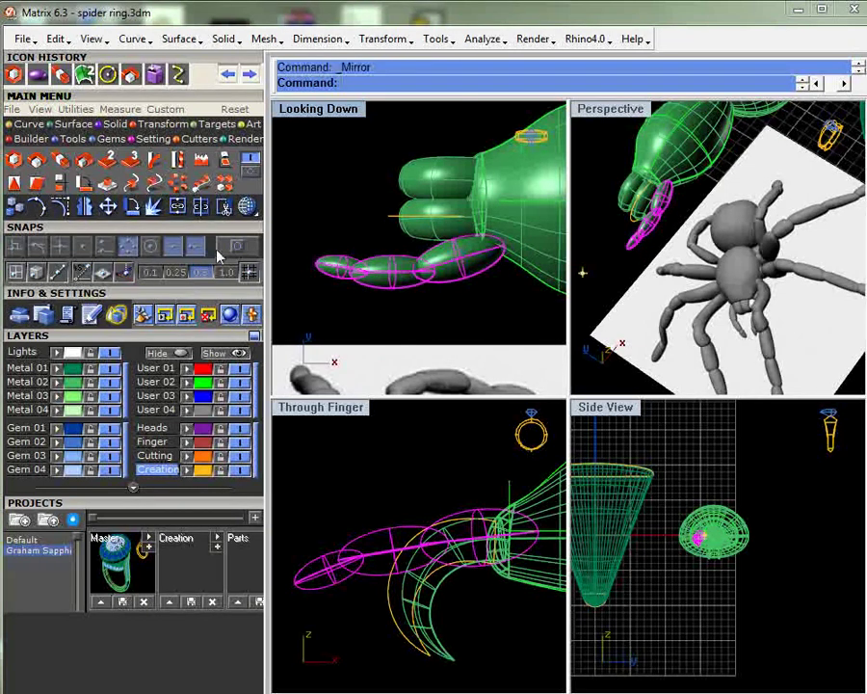
click(239, 247)
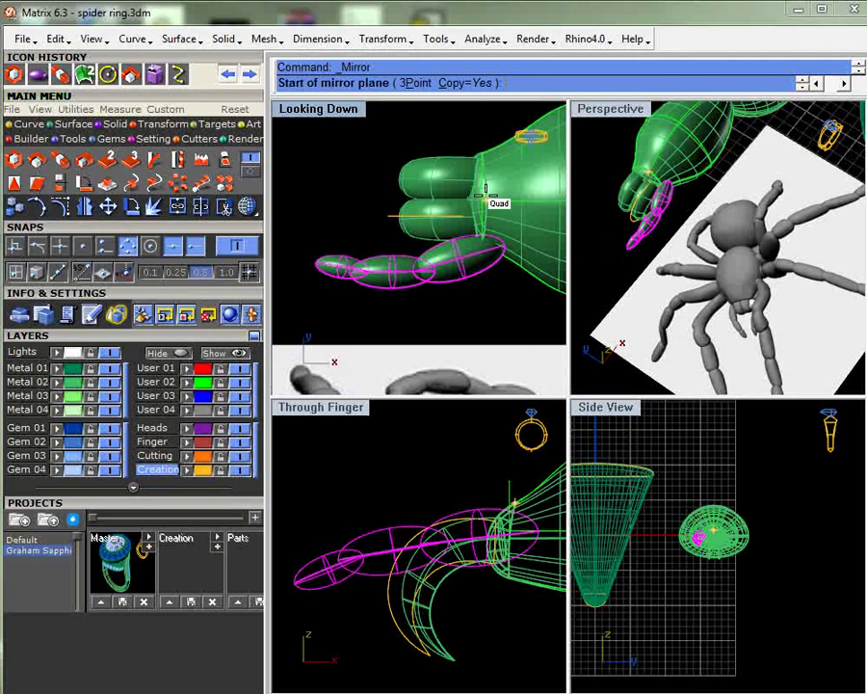
click(446, 189)
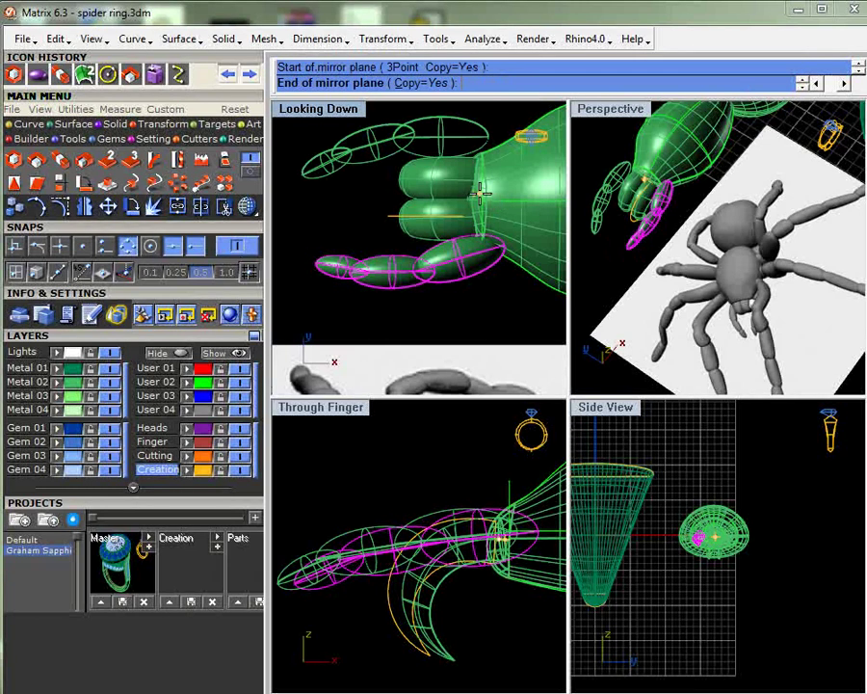
click(479, 192)
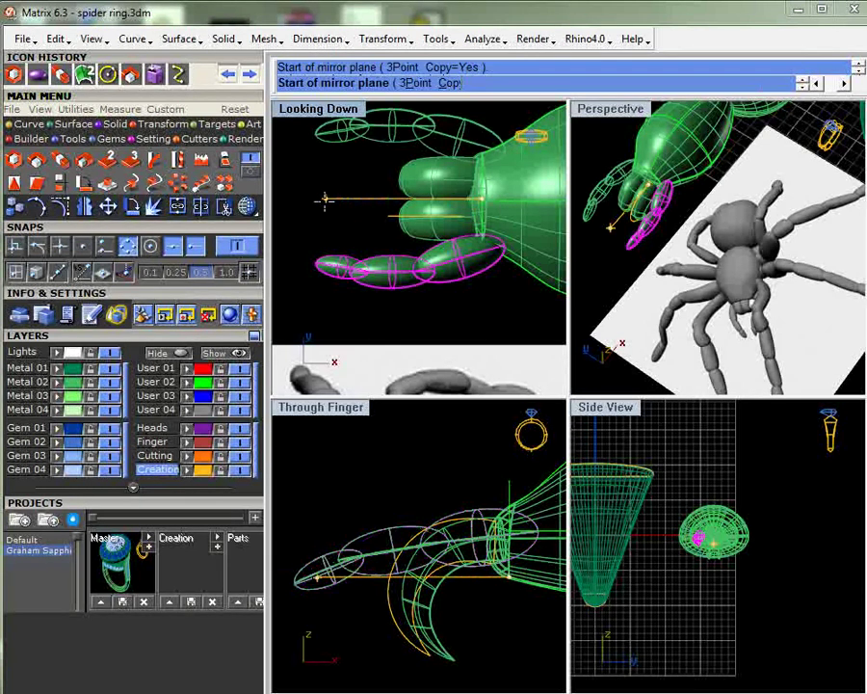
key(Escape)
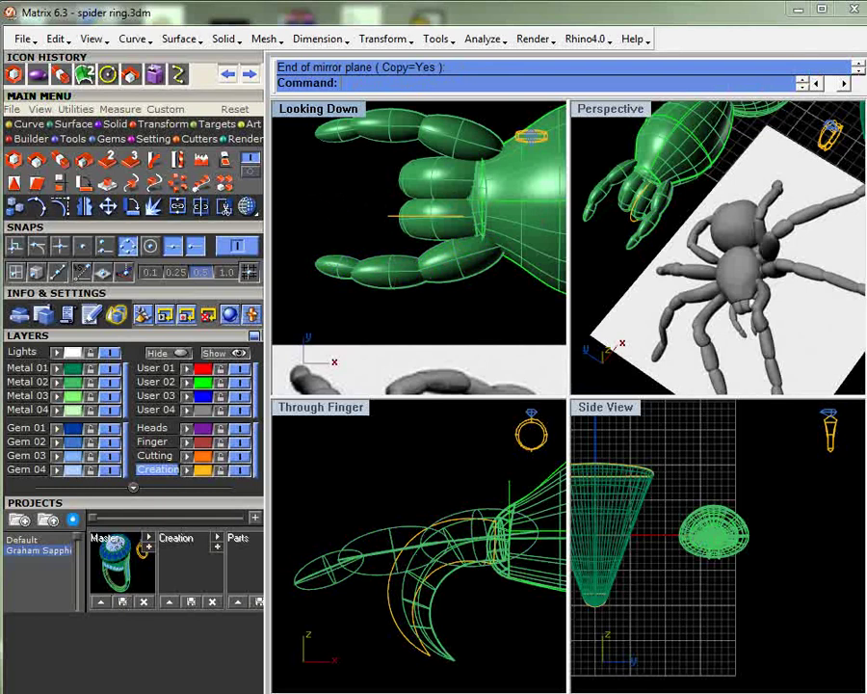
- Examine the legs in the reference picture up close in Perspective and compare their proportions with the spider body in the other views
right_drag(723, 280, 742, 290)
scroll(710, 286, up, 5)
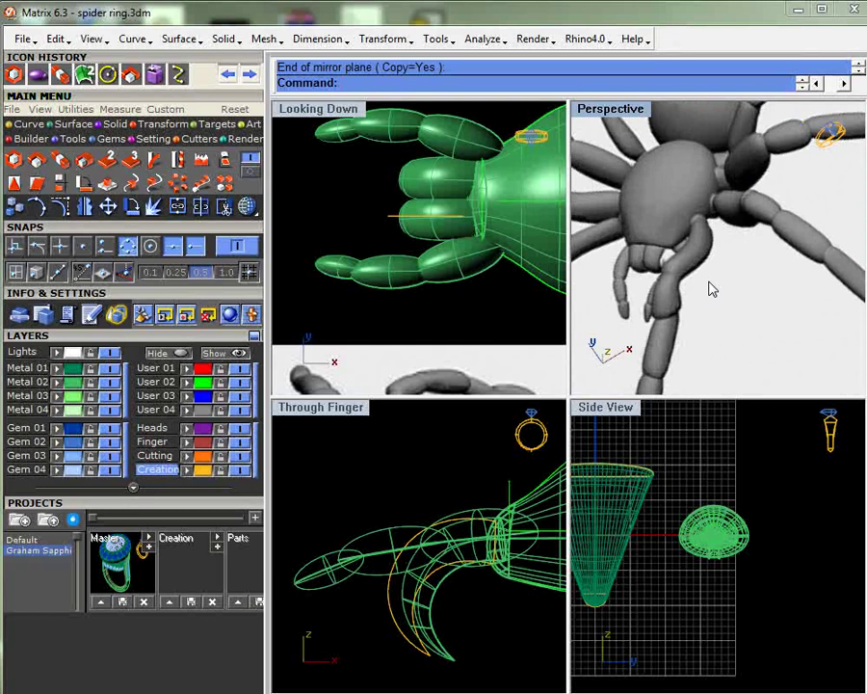
scroll(710, 287, down, 5)
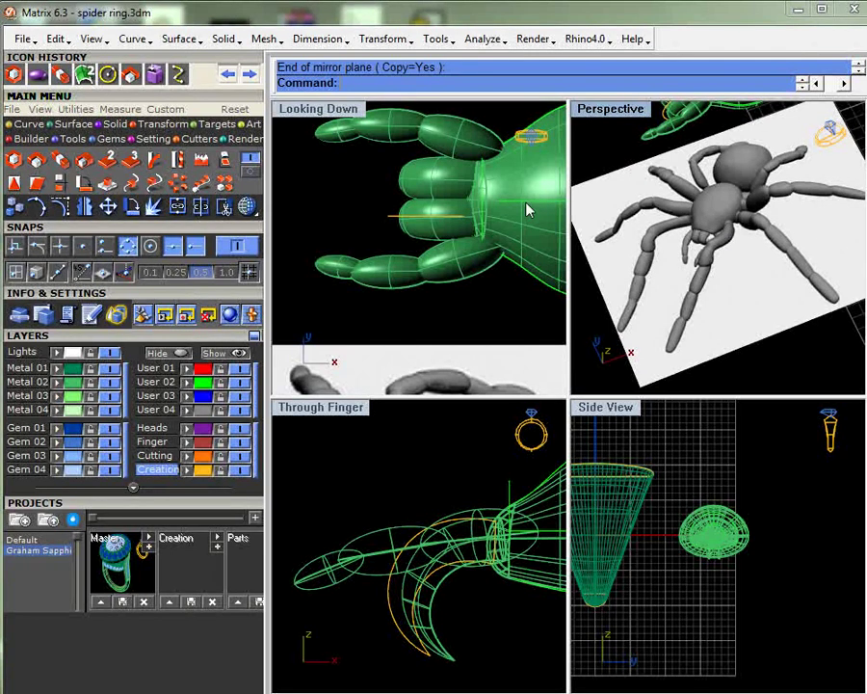
scroll(527, 210, down, 2)
scroll(713, 251, up, 3)
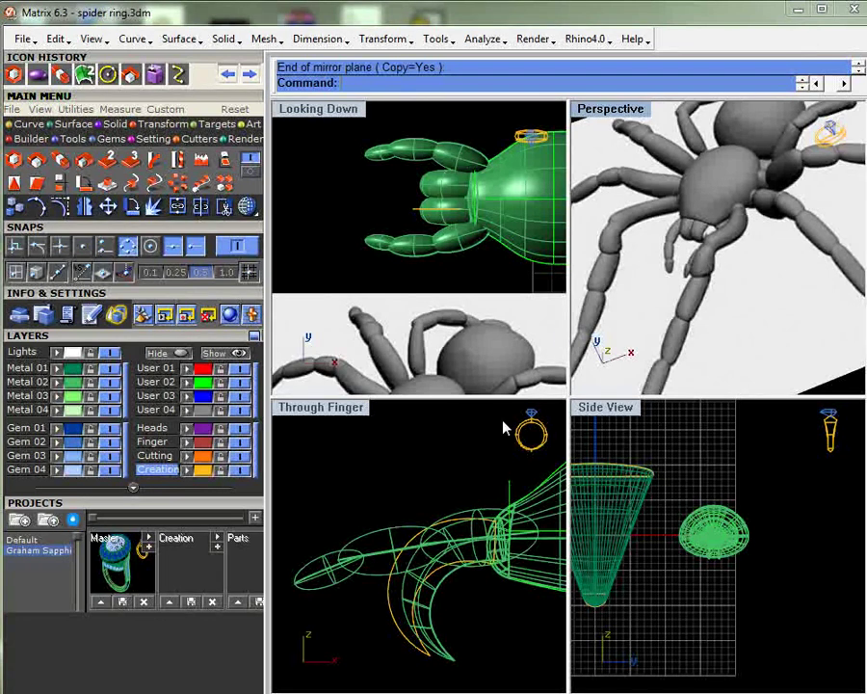
scroll(465, 516, down, 10)
right_drag(480, 536, 441, 521)
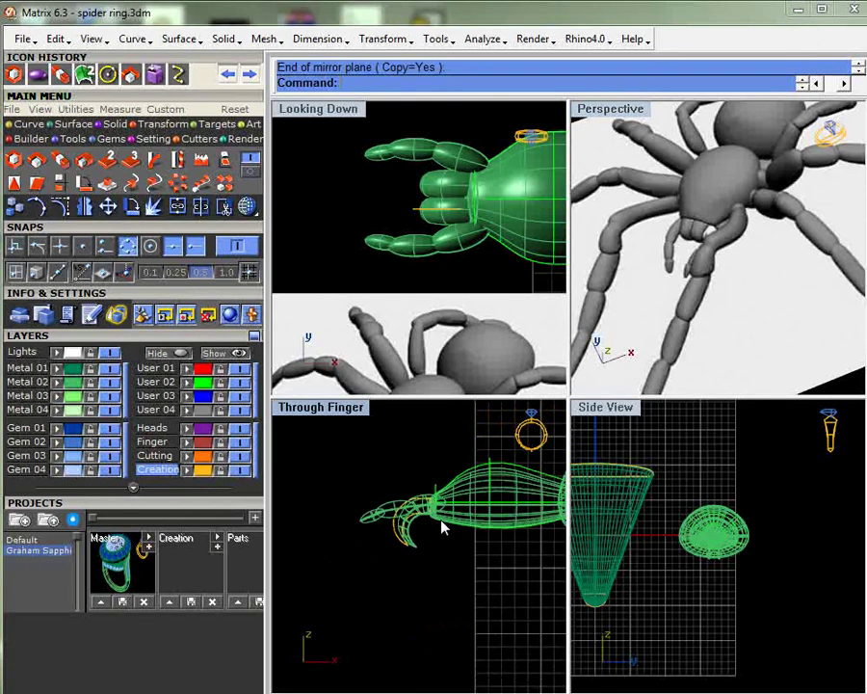
scroll(450, 508, down, 7)
scroll(453, 515, down, 3)
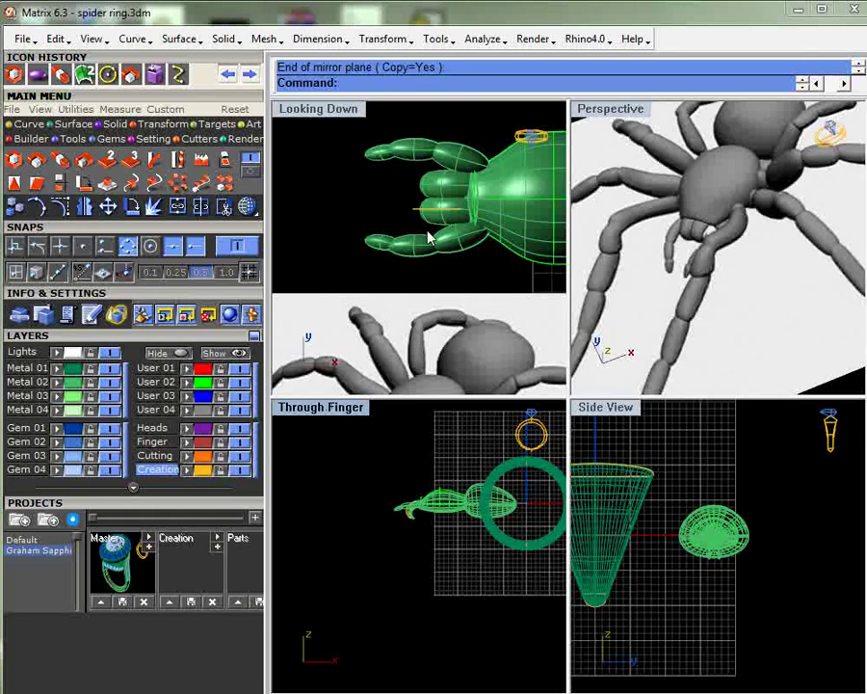
scroll(519, 264, down, 3)
right_drag(518, 264, 438, 231)
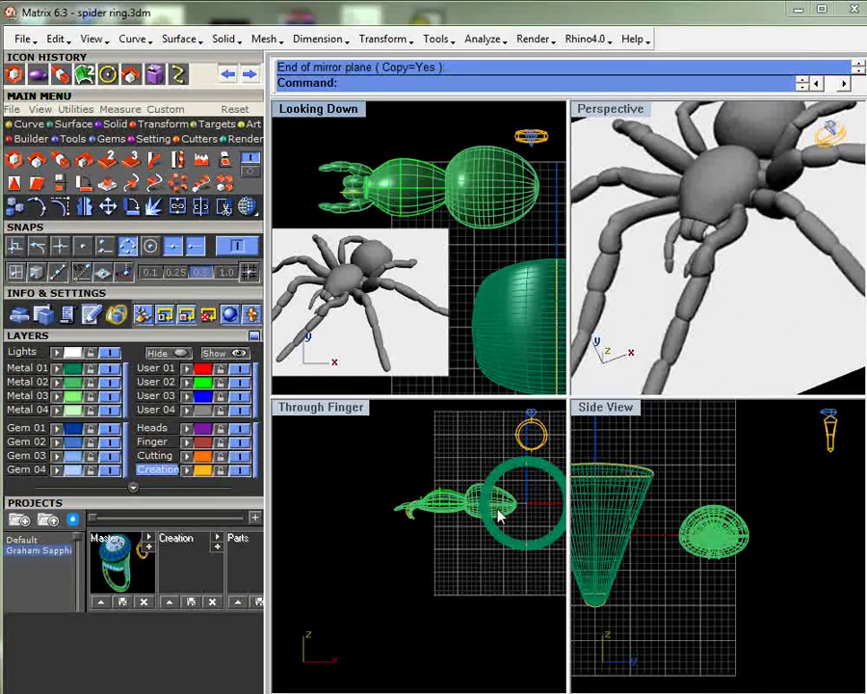
- Draw a long slender ellipsoid with a round cross-section above the spider's head in the Through Finger view as a leg segment
click(130, 161)
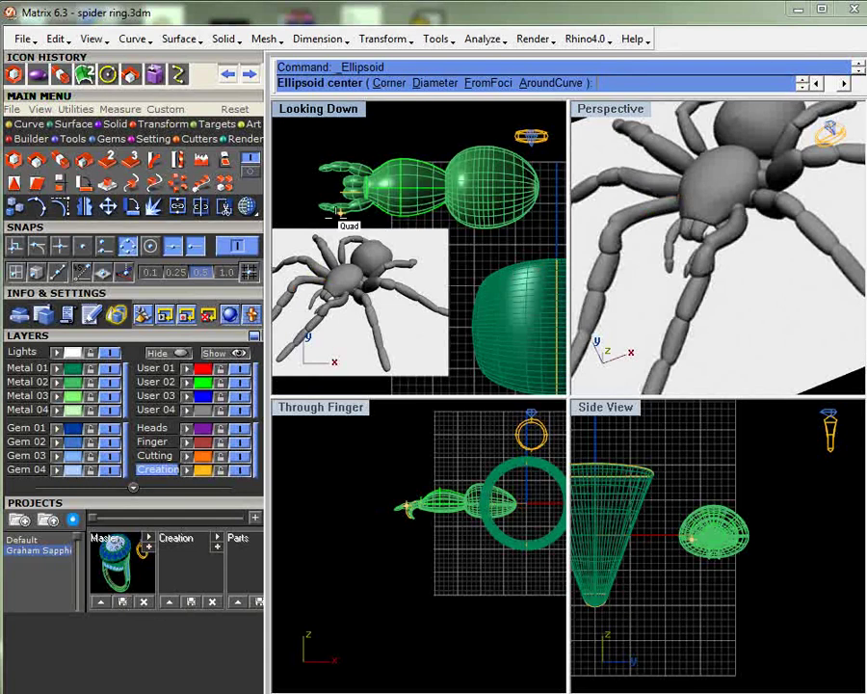
scroll(390, 217, down, 1)
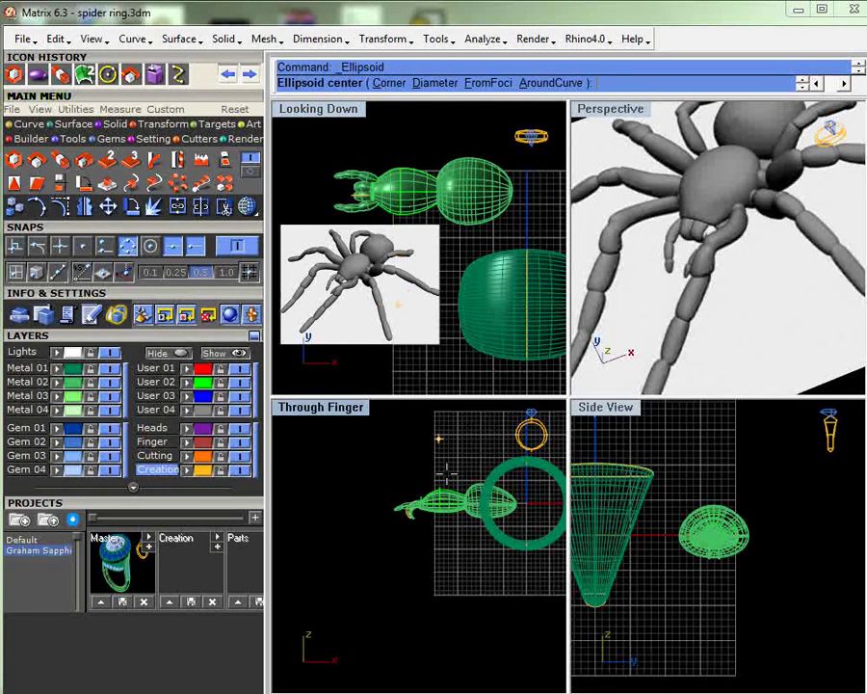
scroll(446, 473, up, 3)
click(386, 474)
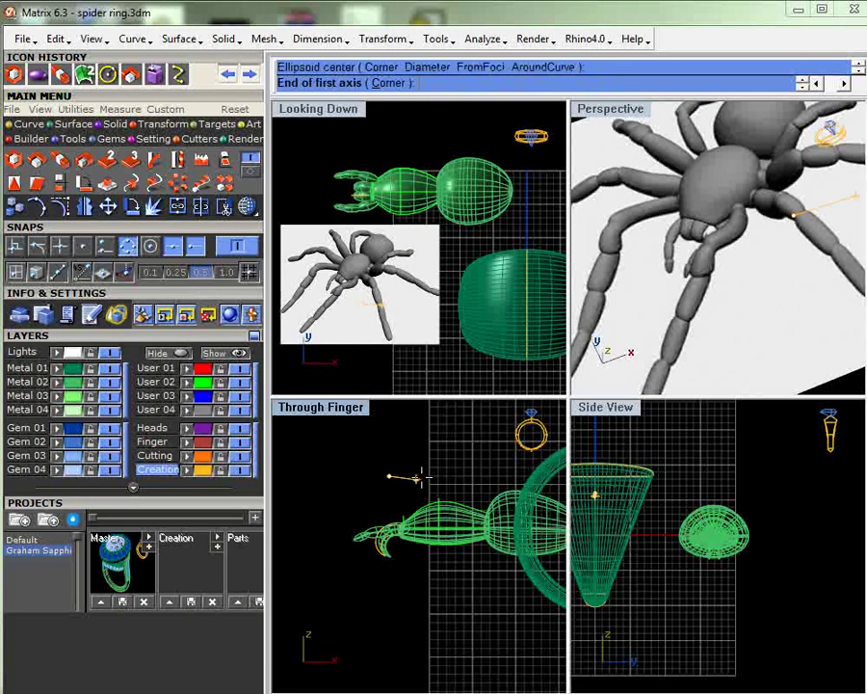
click(422, 475)
click(411, 468)
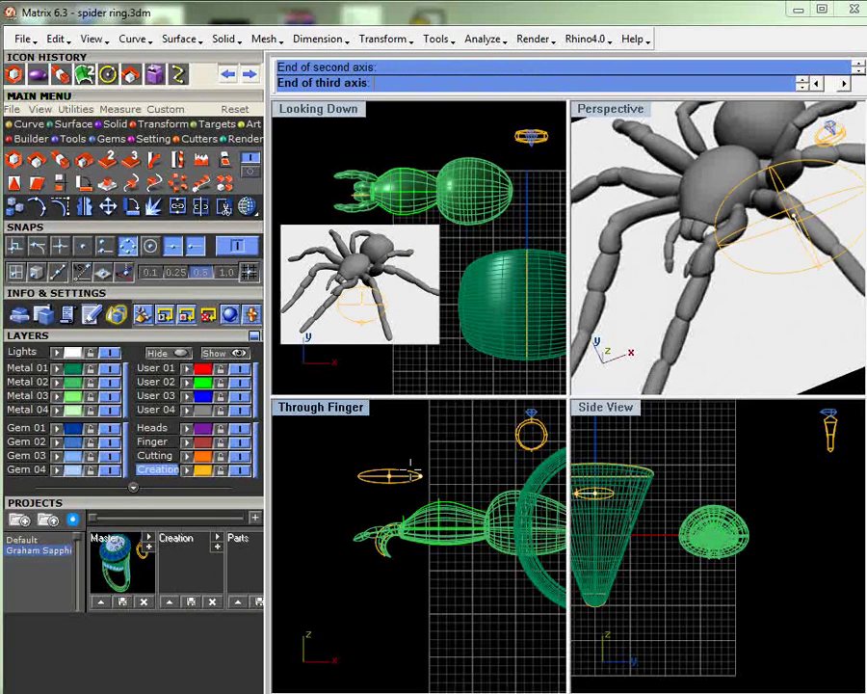
scroll(597, 493, up, 2)
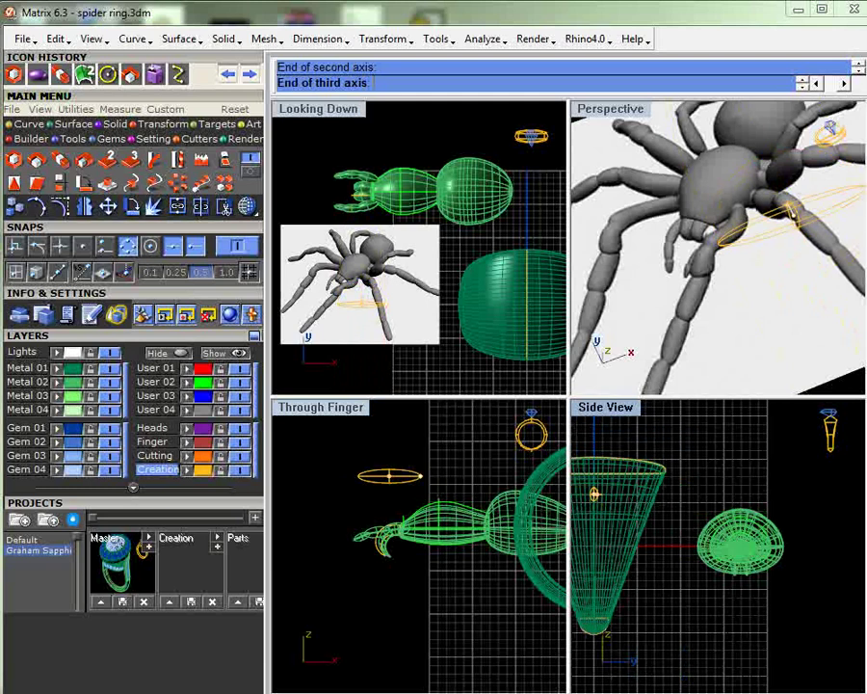
scroll(598, 494, up, 2)
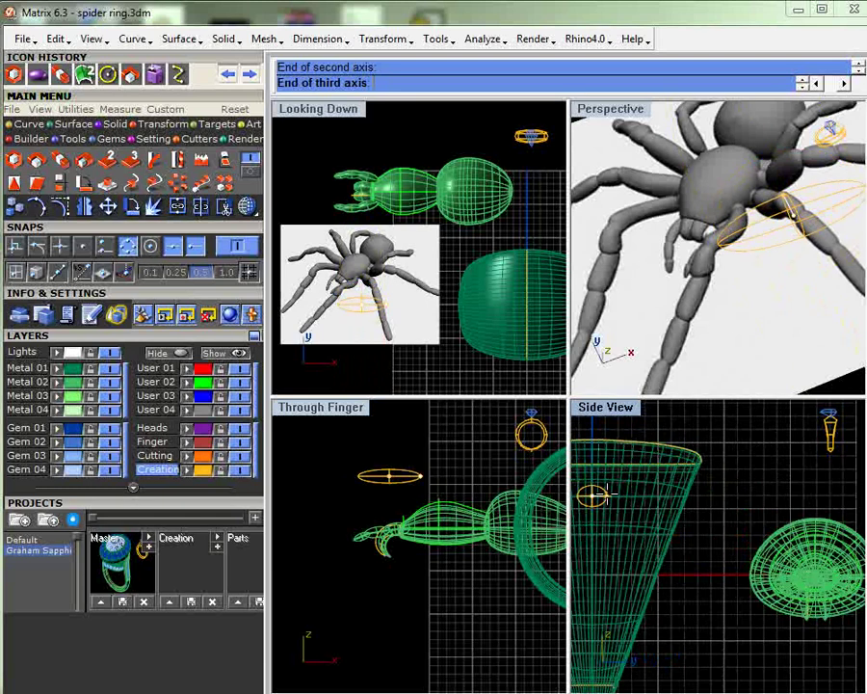
click(592, 494)
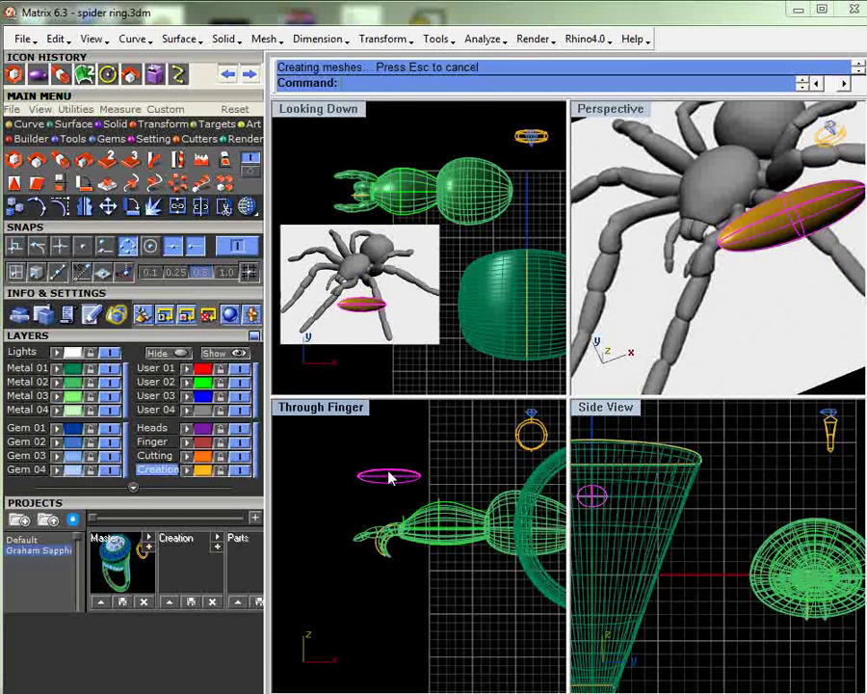
- Assign the new ellipsoid to the Metal 02 layer and lock the User 04 layer that holds the reference picture
click(60, 382)
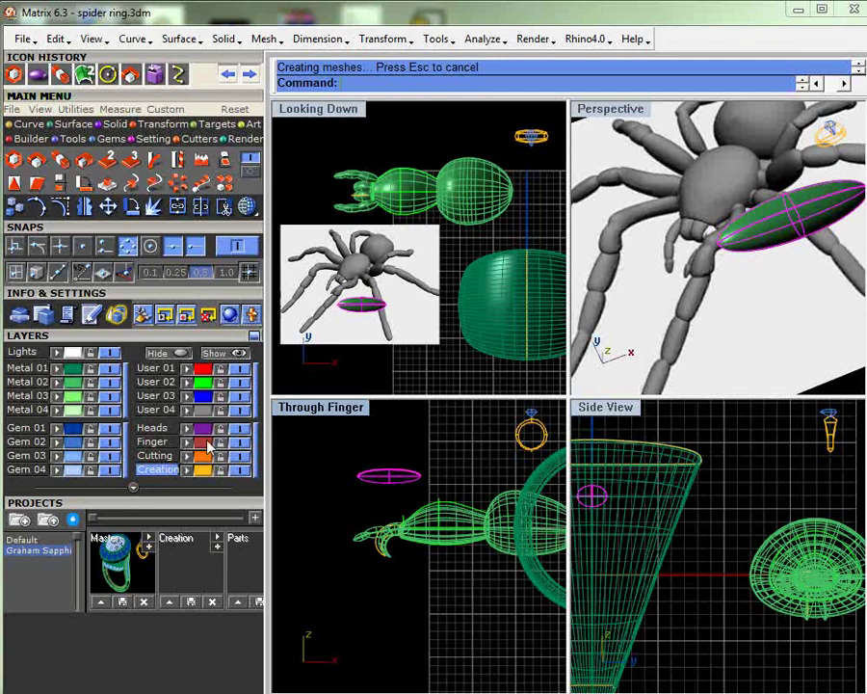
click(361, 460)
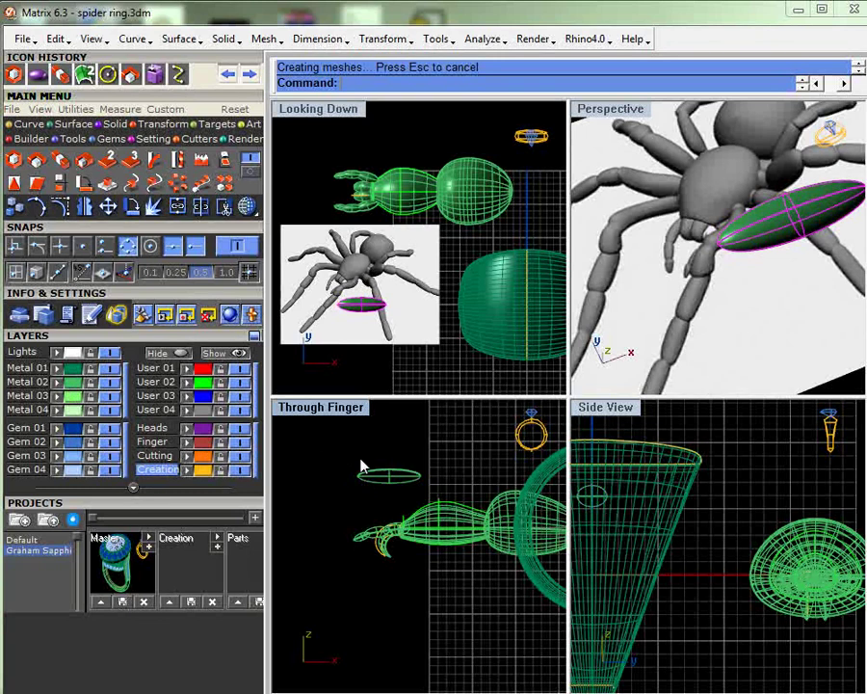
click(390, 472)
click(435, 360)
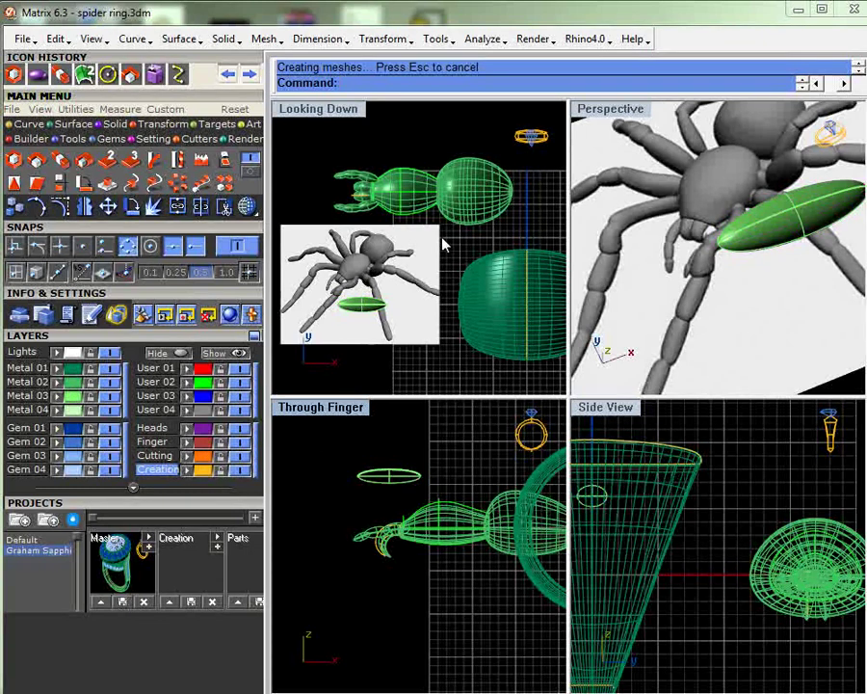
click(372, 306)
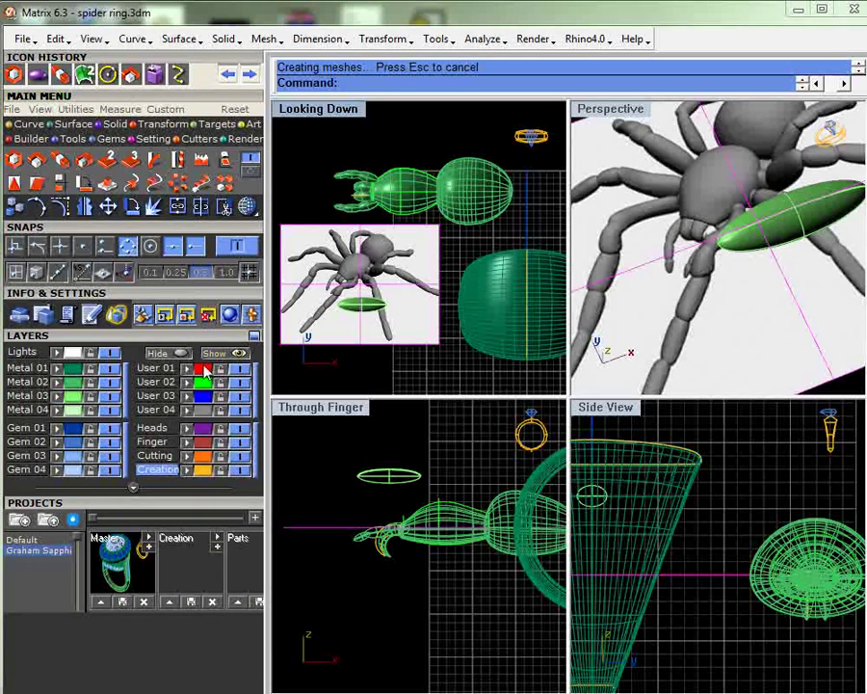
click(220, 410)
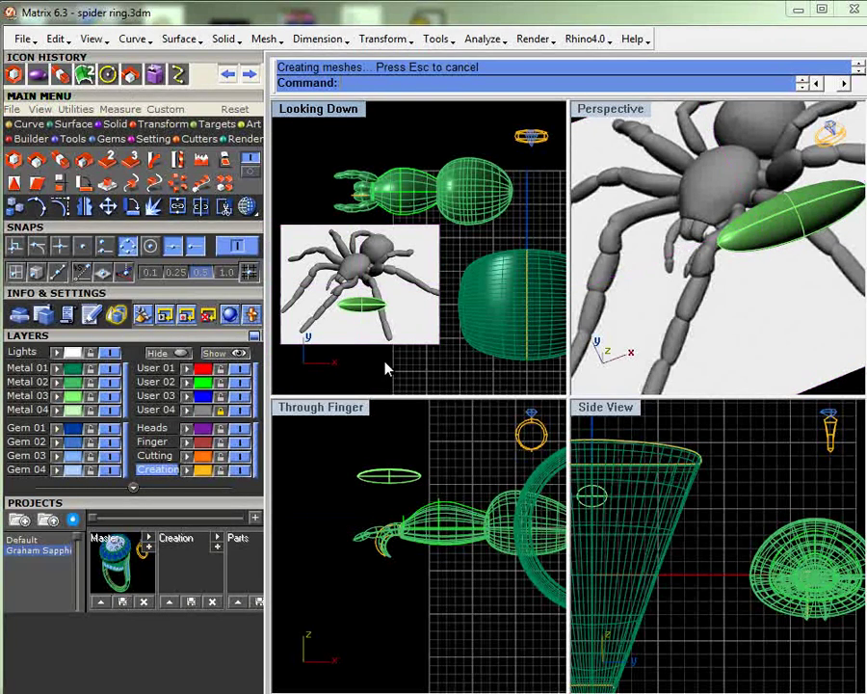
- Apply Cage Edit to the ellipsoid using a BoundingBox control object, World coordinates, default cage parameters and the Global region
click(390, 476)
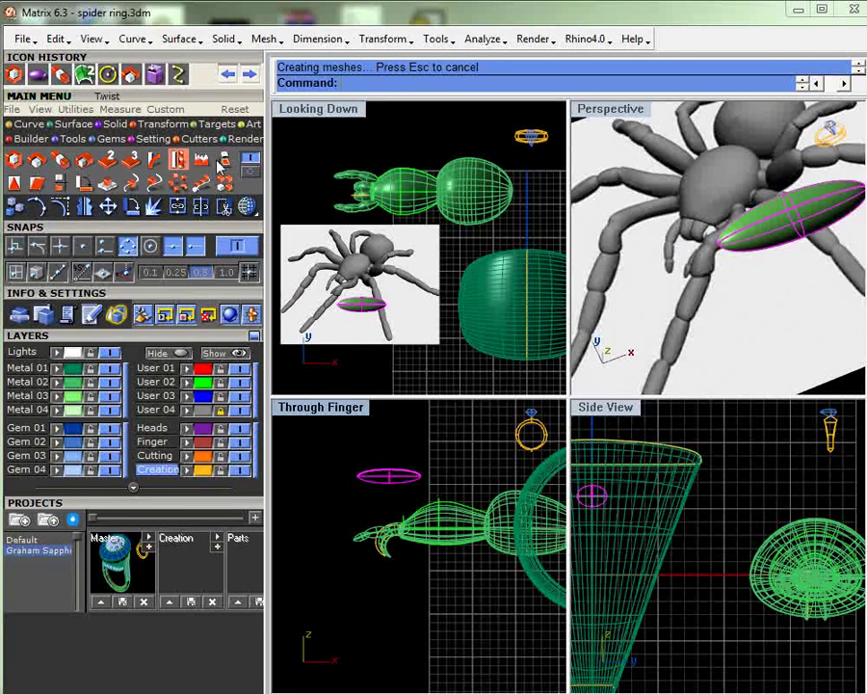
click(251, 170)
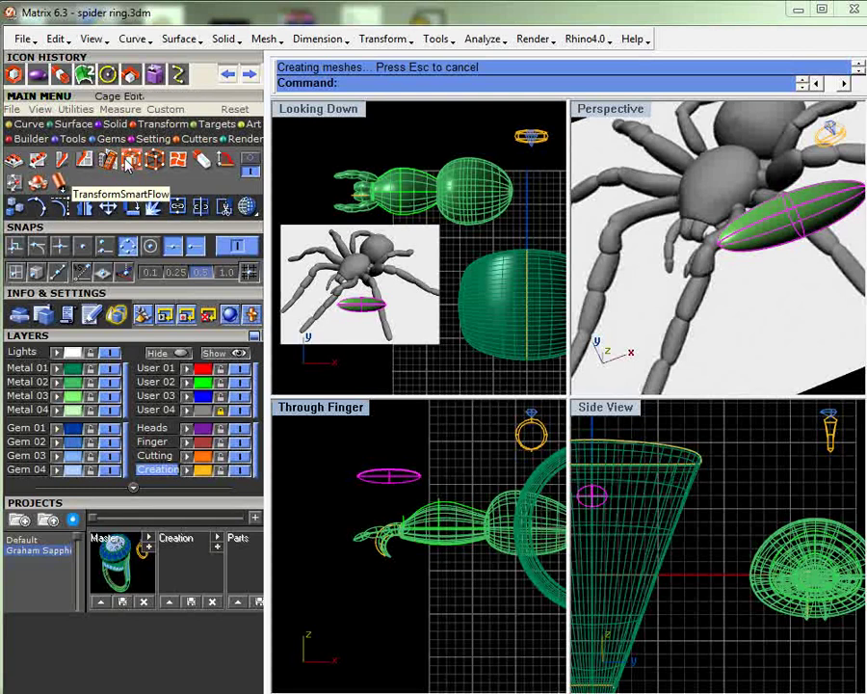
click(87, 160)
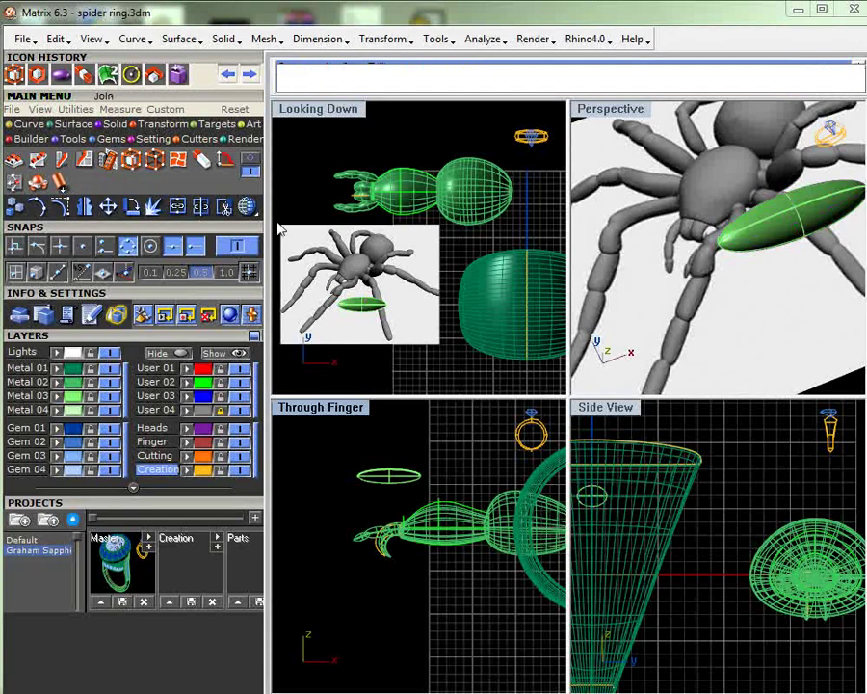
click(433, 73)
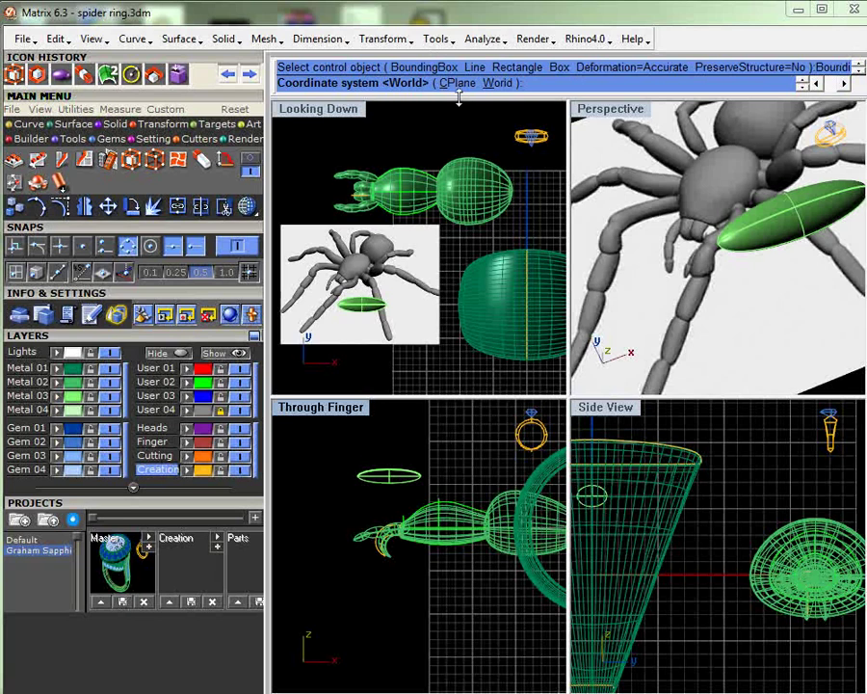
key(Return)
key(Return)
key(Return)
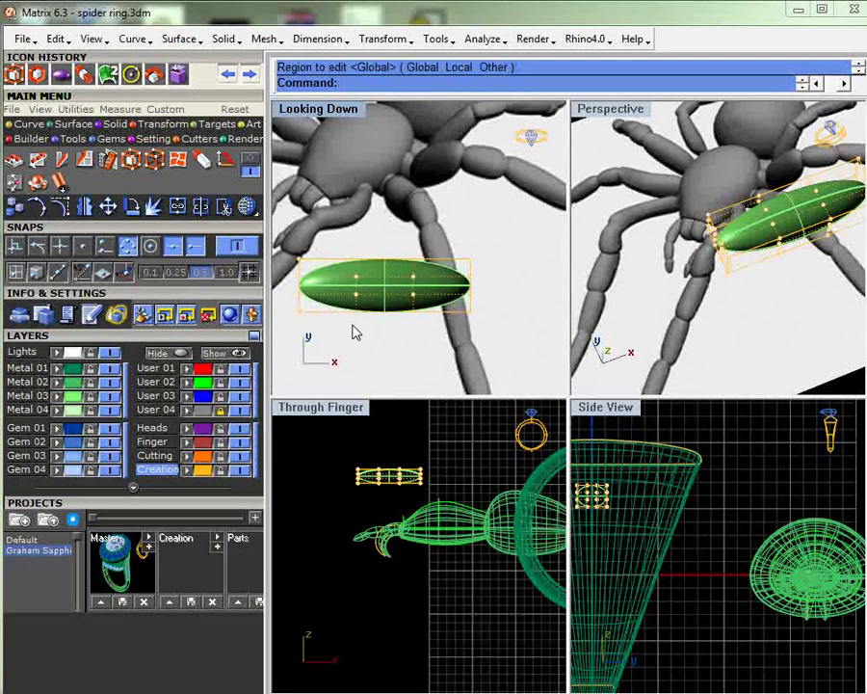
- Shift the inner column of cage points toward the ellipsoid's front end, then pull that column's top points up and out past the end
drag(354, 330, 330, 265)
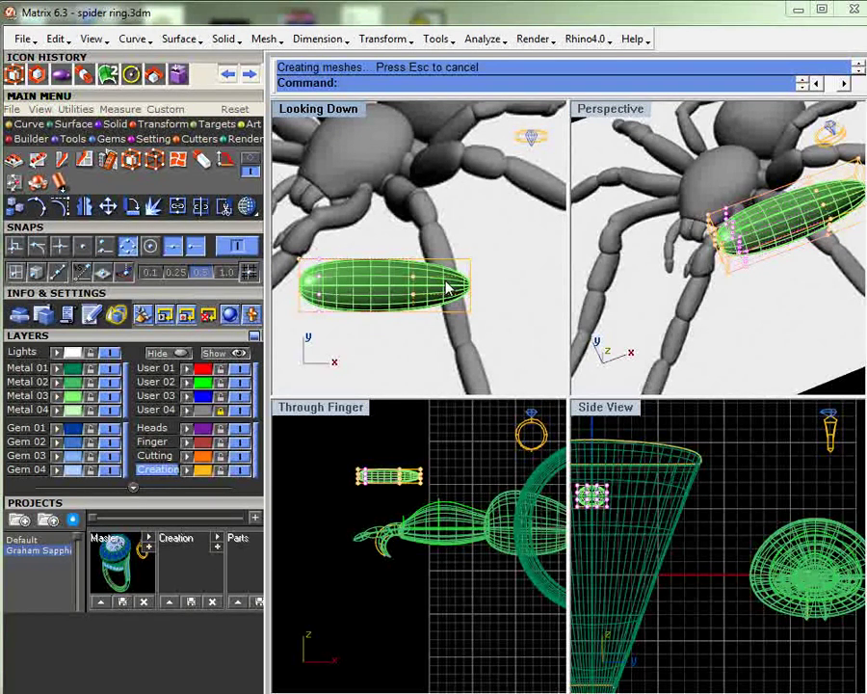
scroll(365, 491, up, 5)
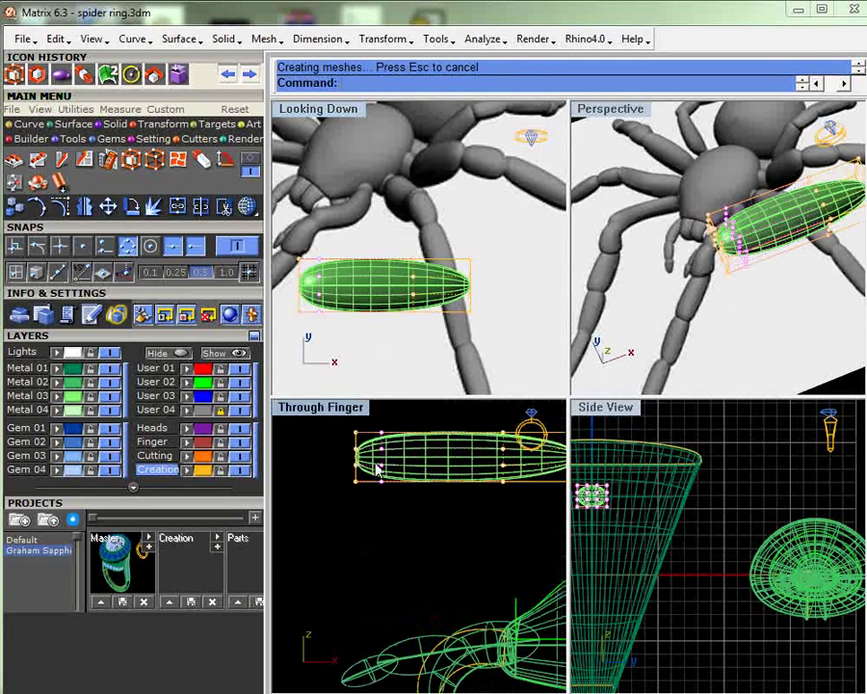
scroll(377, 469, up, 7)
drag(410, 468, 282, 450)
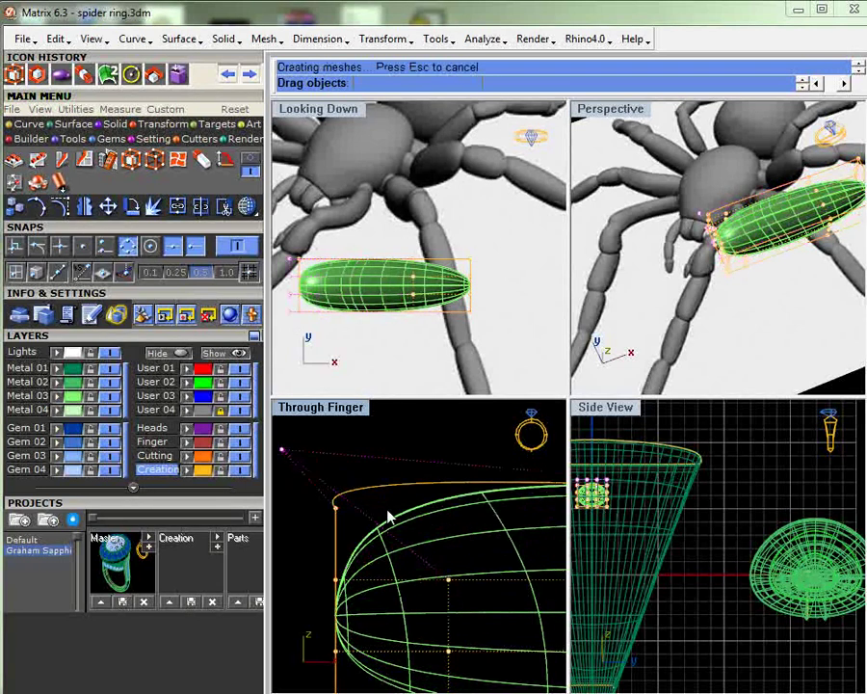
- Shift the lower cage points at the ellipsoid's front end inward along its length in the Through Finger view, slanting that end
scroll(395, 516, down, 5)
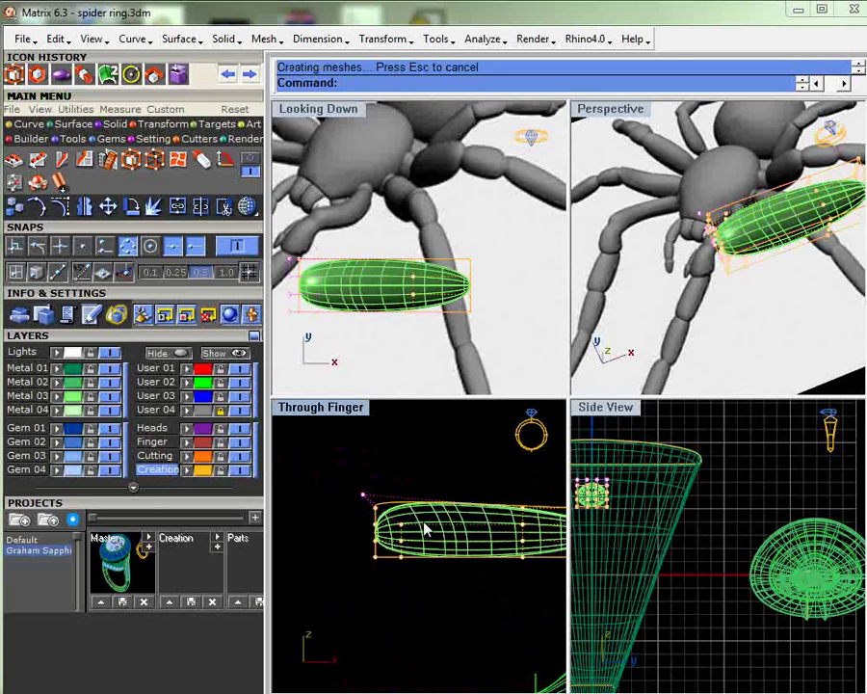
scroll(427, 528, up, 3)
scroll(382, 519, down, 1)
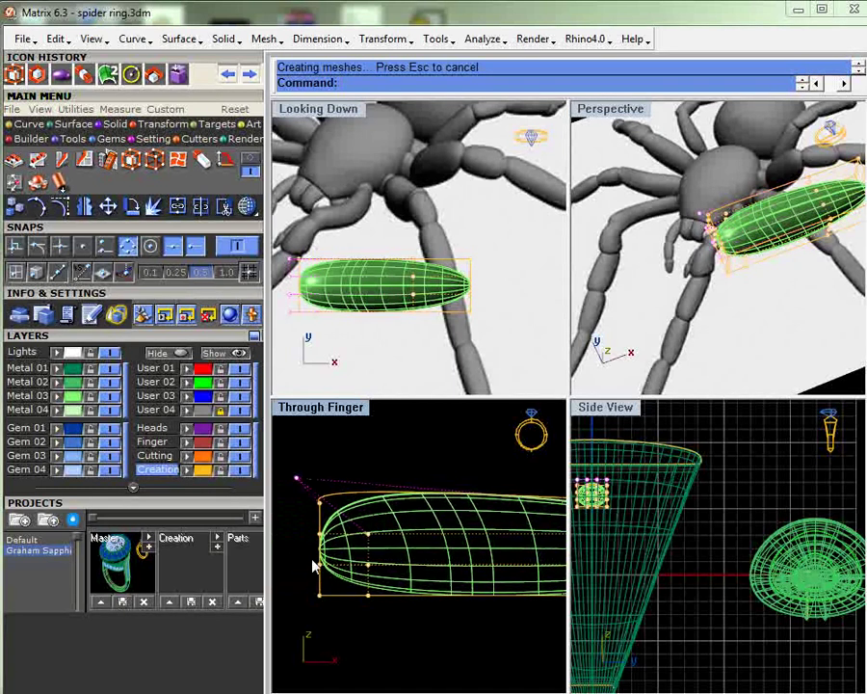
drag(302, 556, 368, 603)
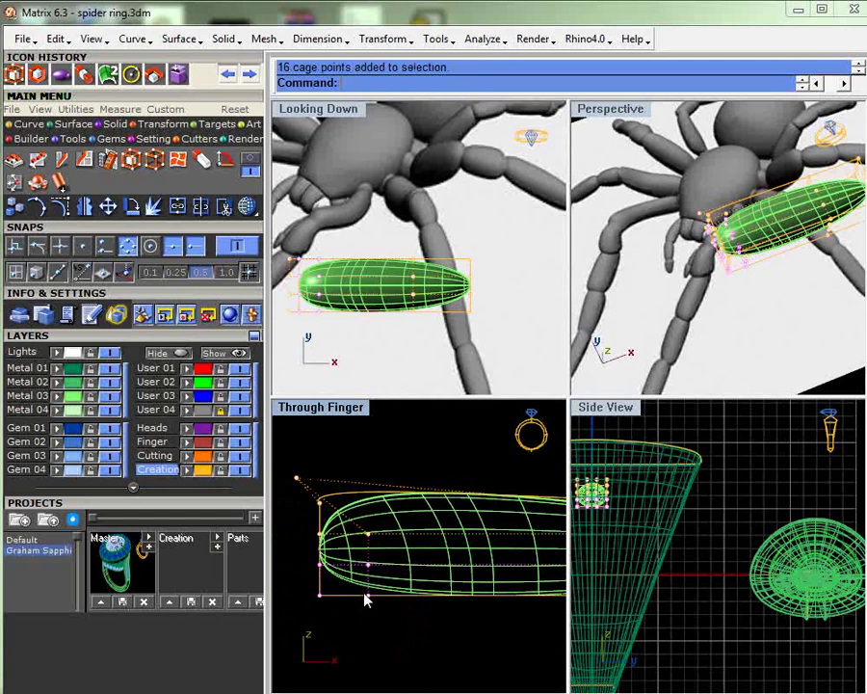
drag(366, 601, 403, 602)
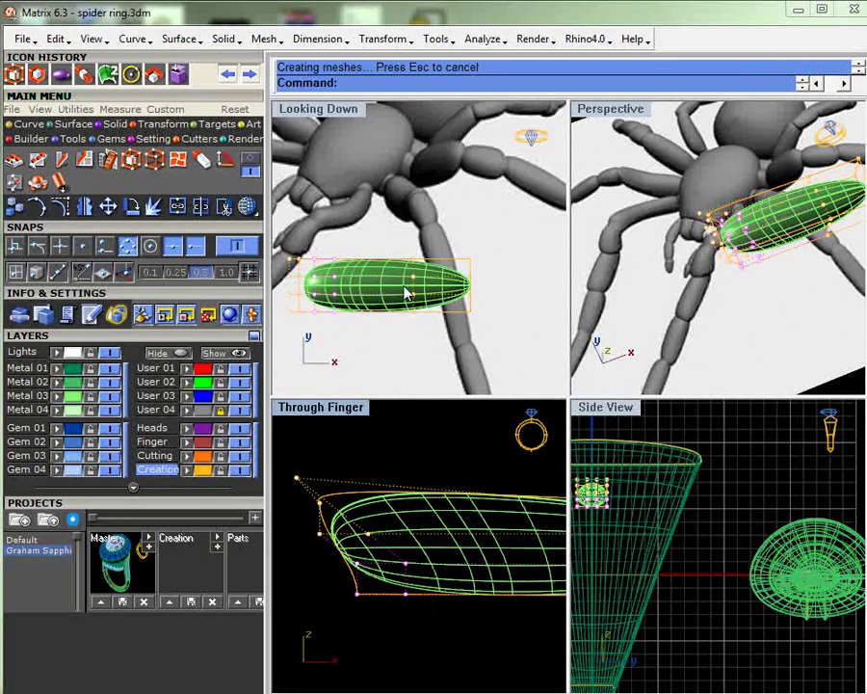
- Widen the ellipsoid's middle slightly by scaling its middle cage points across its width with Scale1D in the Looking Down view
scroll(364, 466, down, 8)
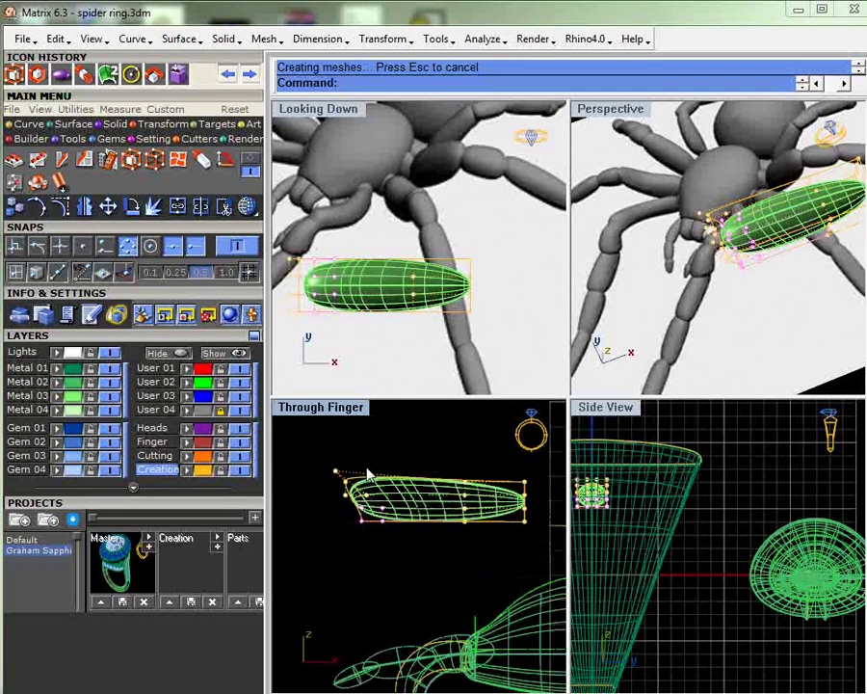
right_drag(429, 484, 424, 506)
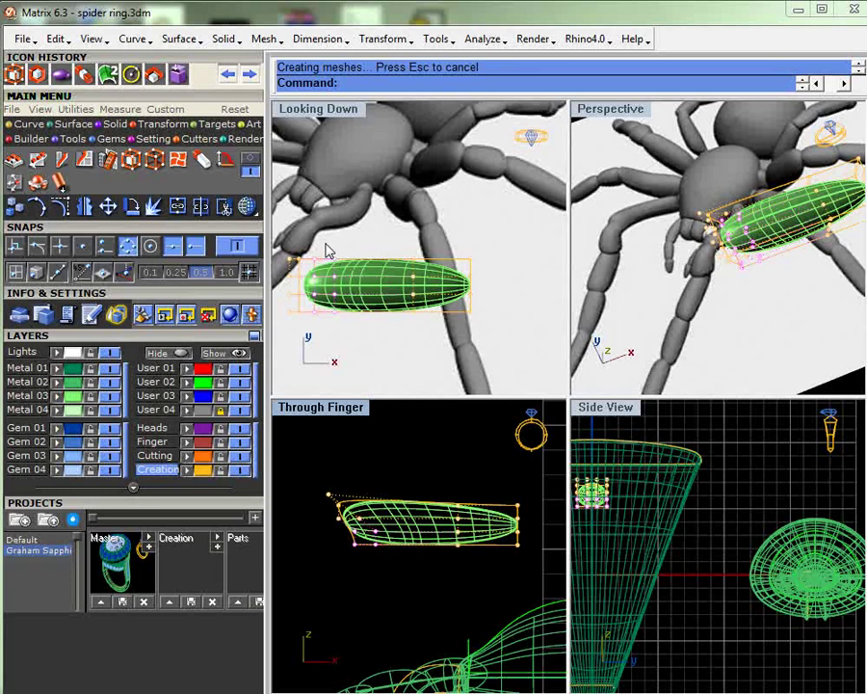
right_drag(325, 251, 421, 270)
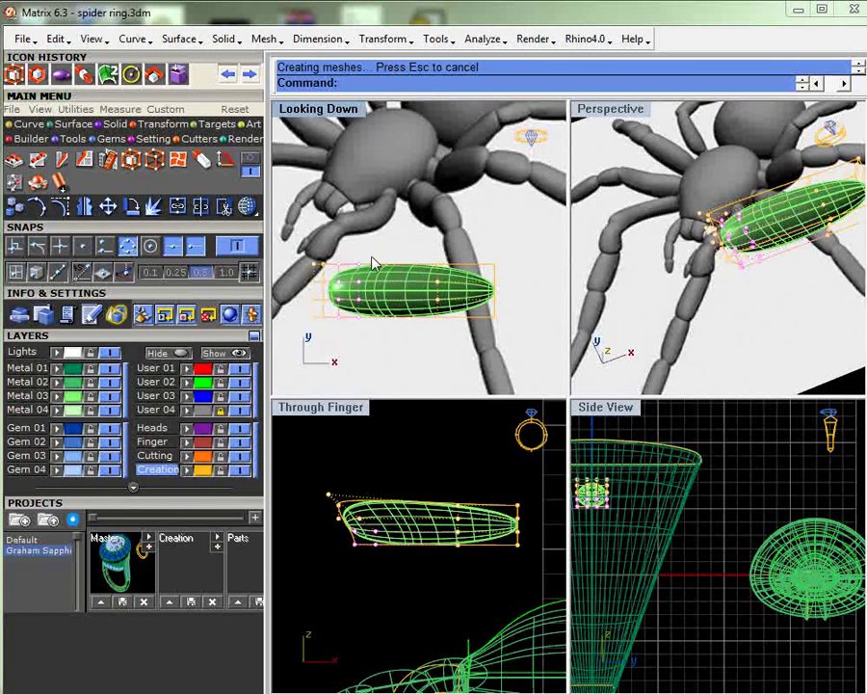
drag(350, 246, 443, 344)
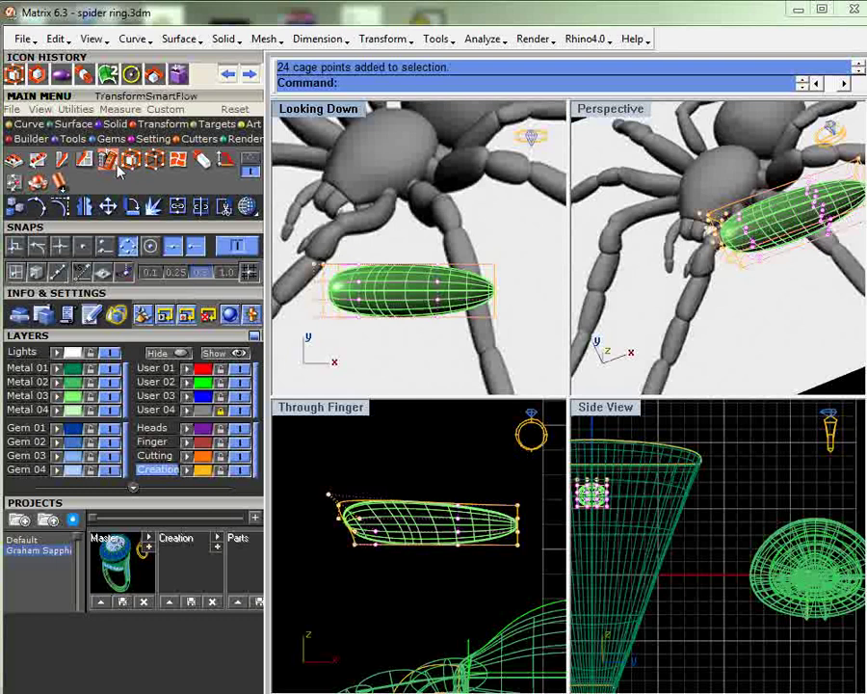
click(62, 160)
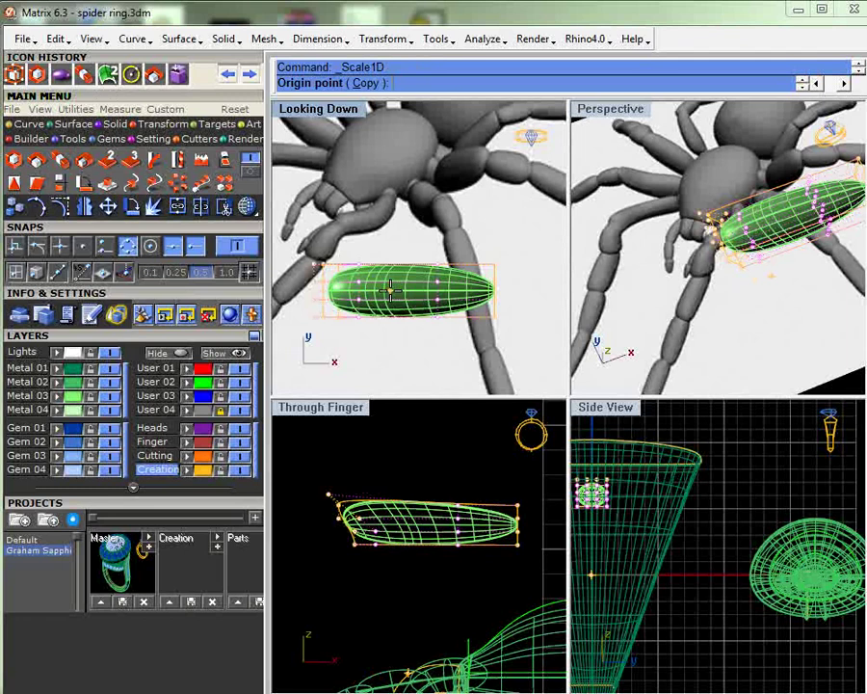
click(390, 289)
click(390, 248)
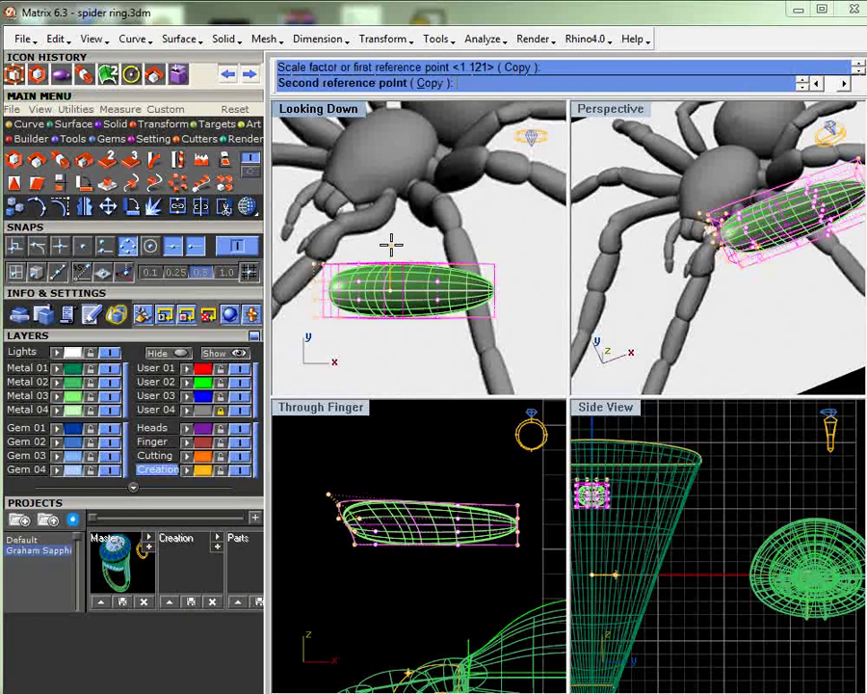
click(390, 249)
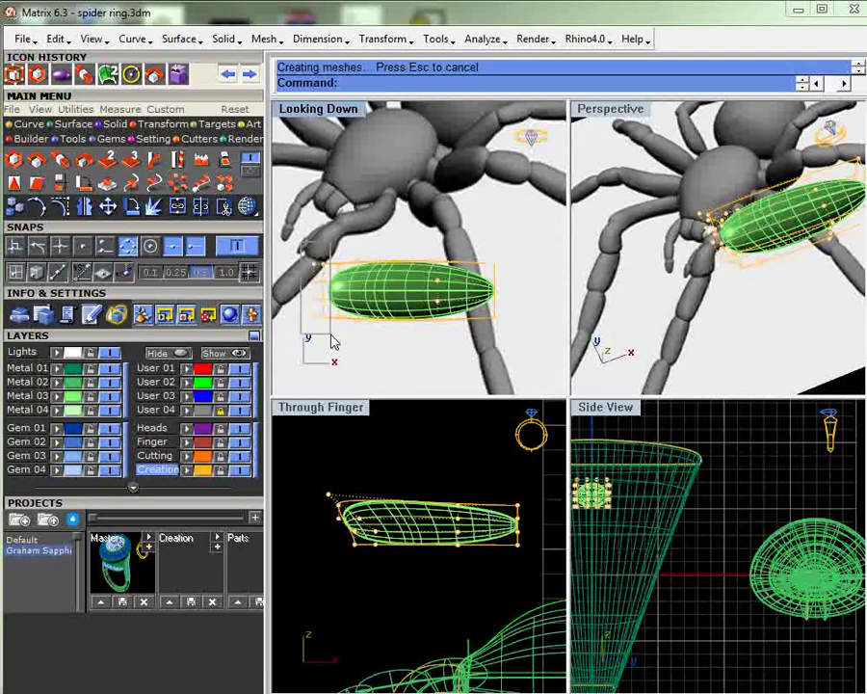
- Narrow the ellipsoid's front end by scaling its outermost upper cage points inward across the width with Scale1D
key(Return)
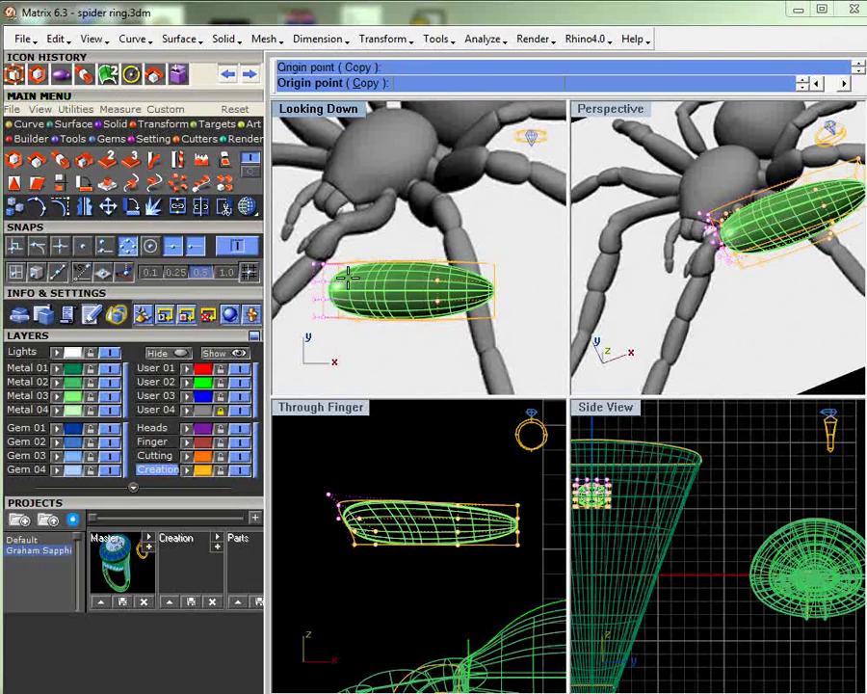
key(Escape)
scroll(344, 242, down, 2)
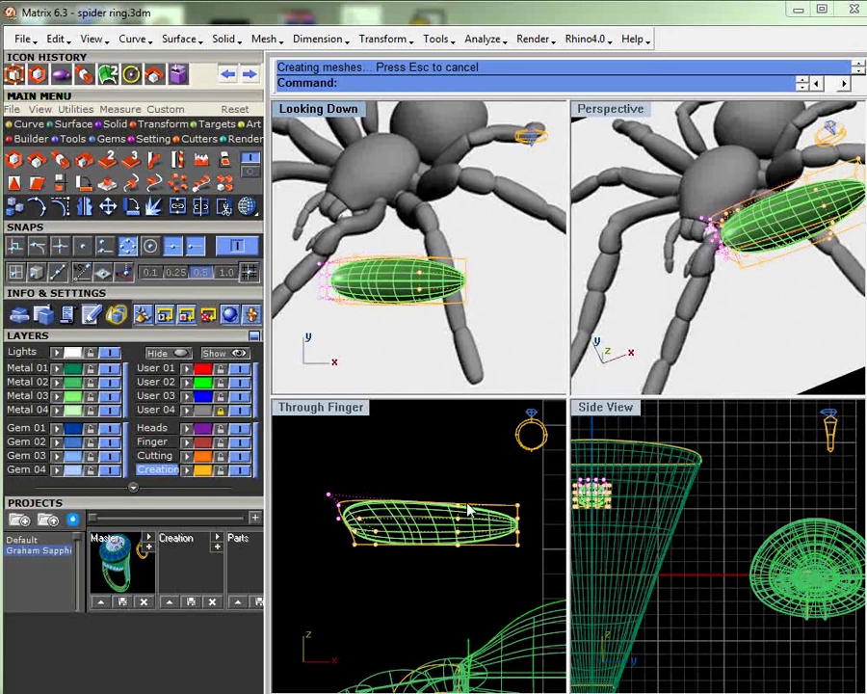
- Shorten the leg segment's blunt end with its cage points in Through Finger view, and raise the upper points of that end
scroll(527, 501, up, 3)
drag(513, 609, 412, 602)
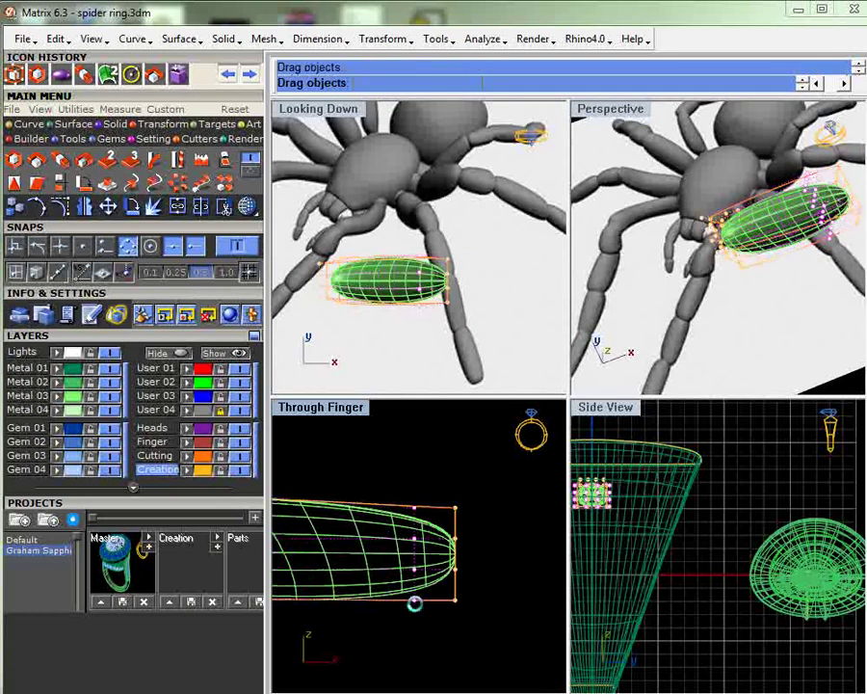
scroll(404, 472, down, 3)
scroll(409, 477, up, 3)
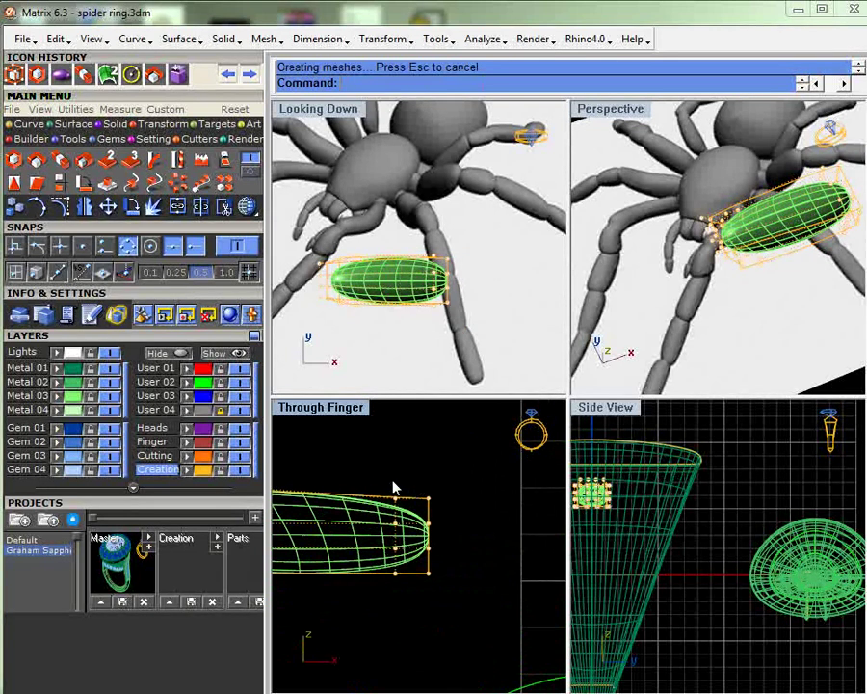
drag(386, 484, 440, 511)
drag(429, 498, 428, 478)
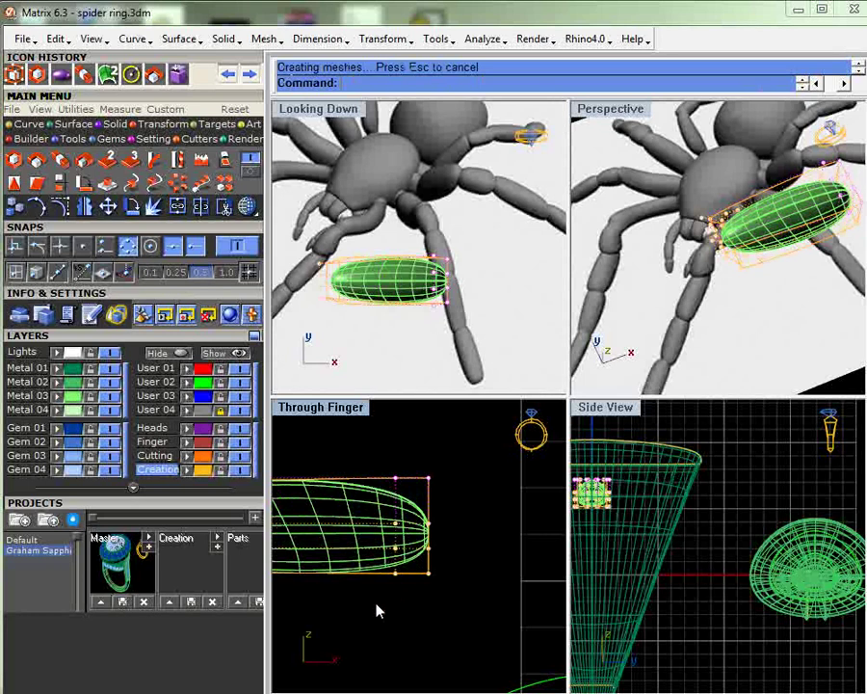
mouse_move(376, 604)
mouse_down()
mouse_move(435, 570)
mouse_move(430, 592)
mouse_up()
key(ctrl+z)
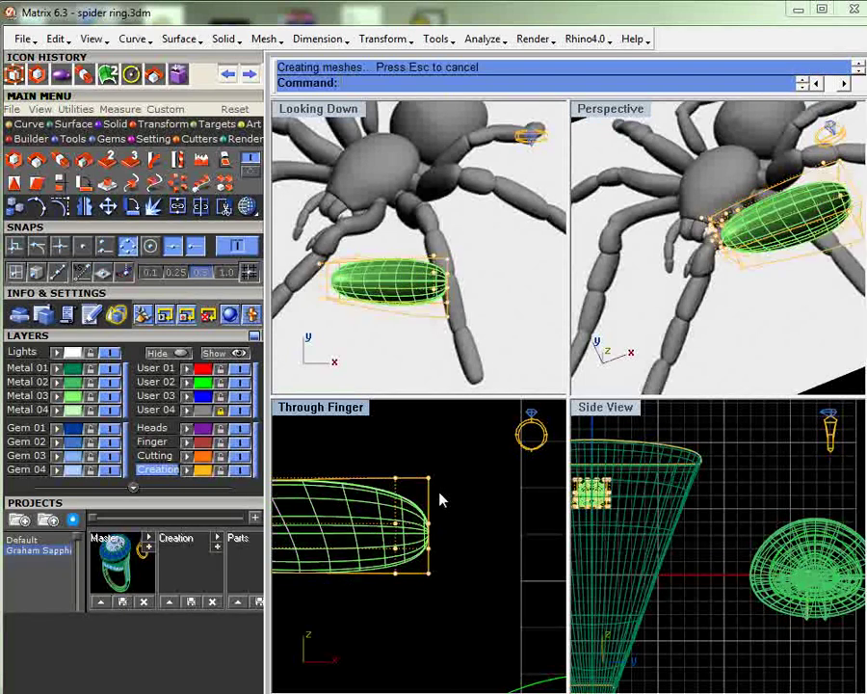
scroll(410, 341, down, 4)
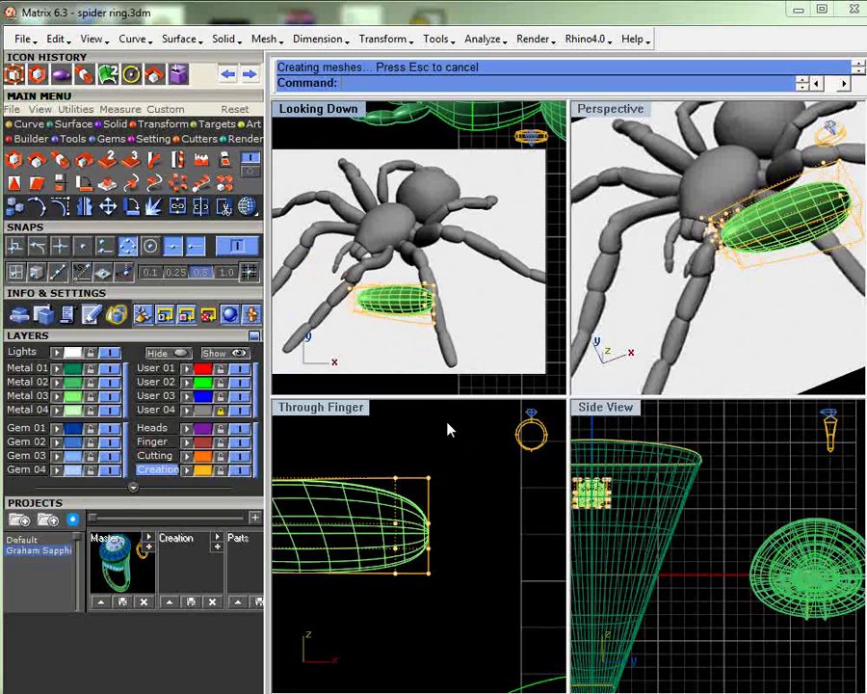
key(Escape)
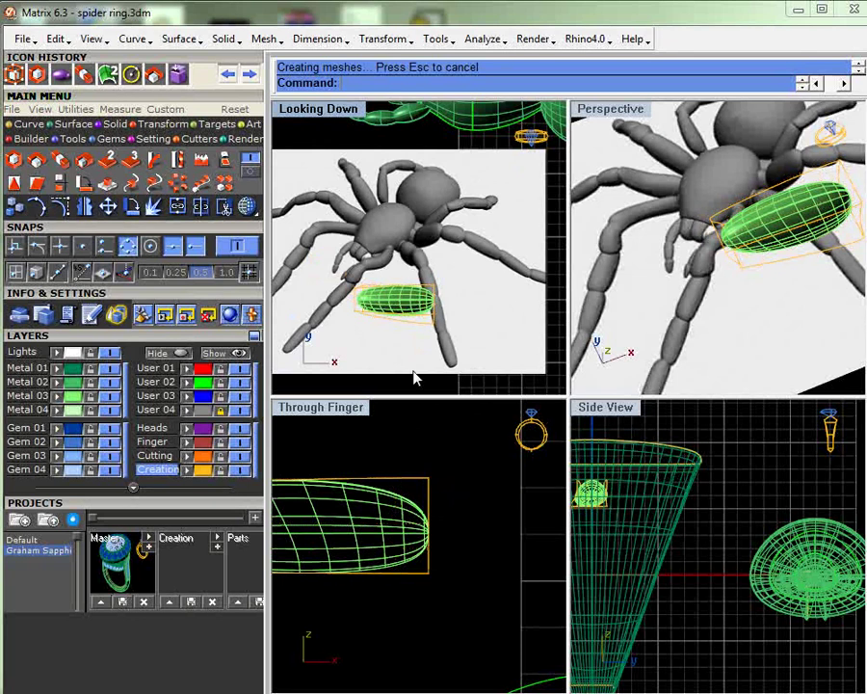
key(Escape)
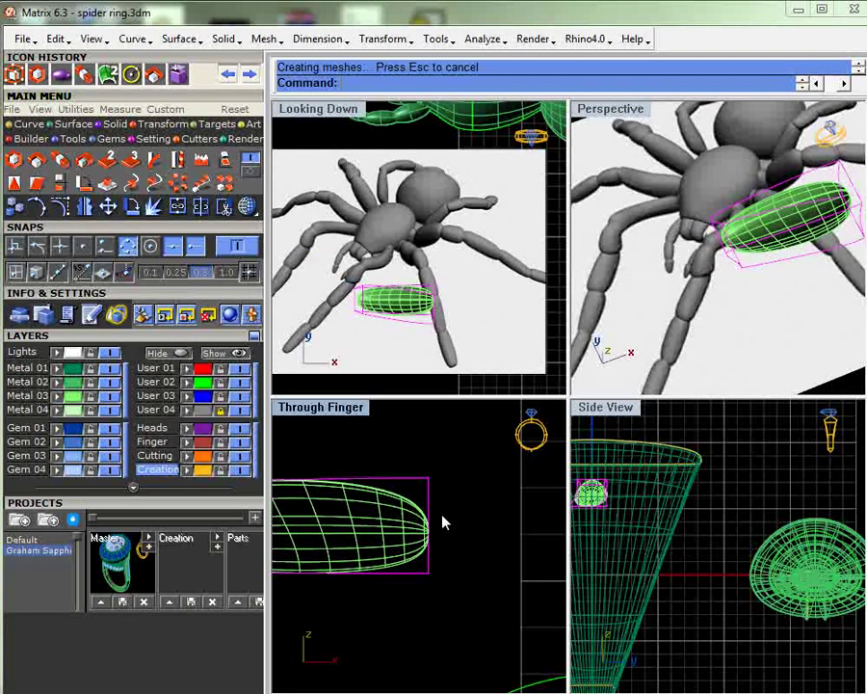
- Raise the cage's lower control points at the leg segment's other end to taper its underside, and delete the cage
scroll(443, 520, down, 3)
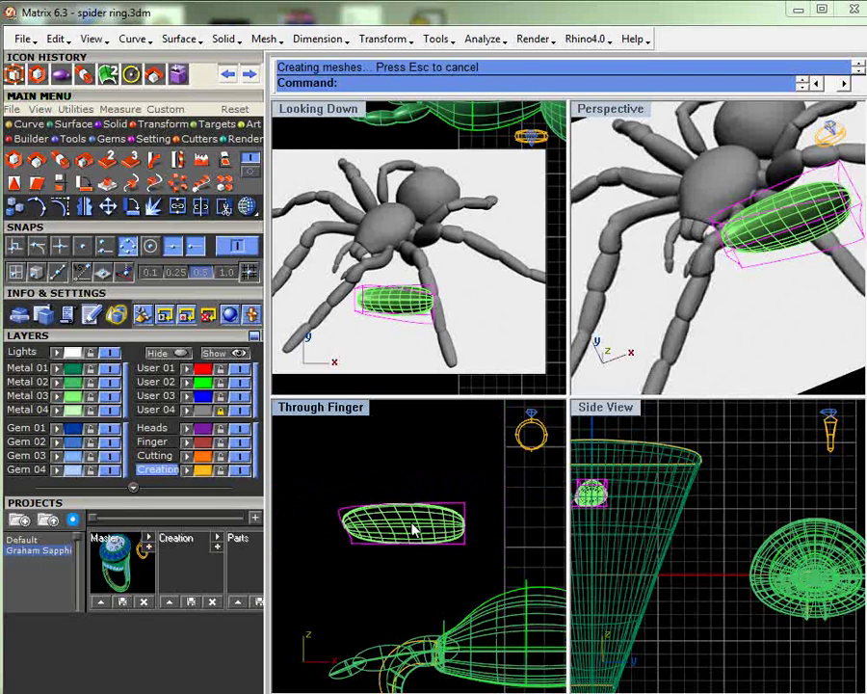
click(60, 207)
scroll(376, 506, up, 3)
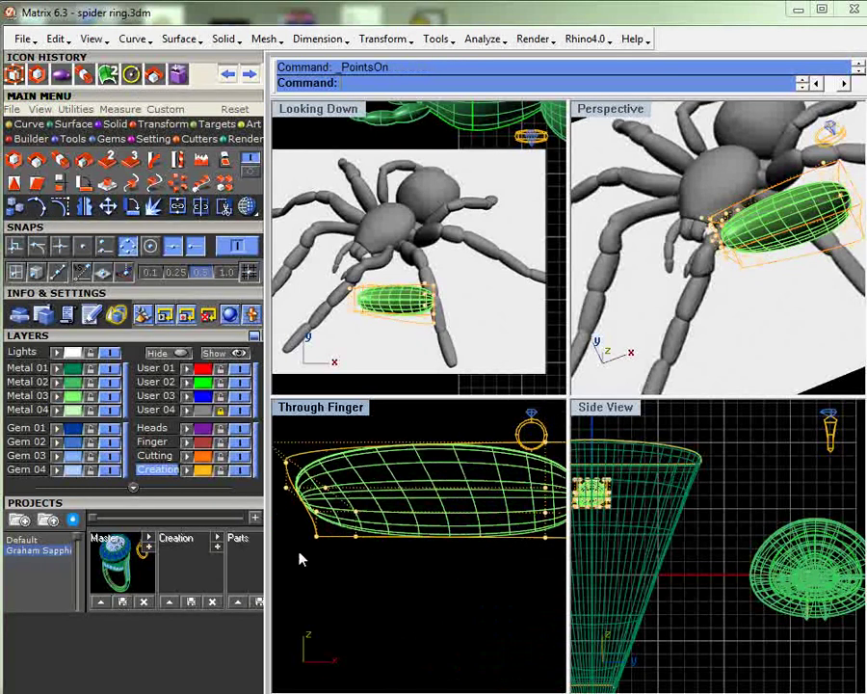
drag(299, 554, 430, 501)
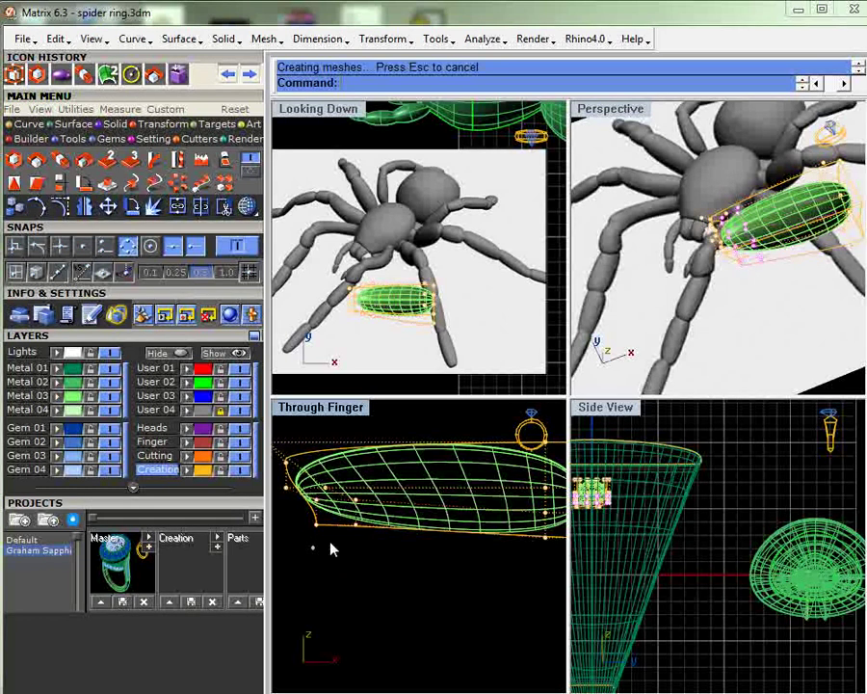
drag(374, 547, 326, 510)
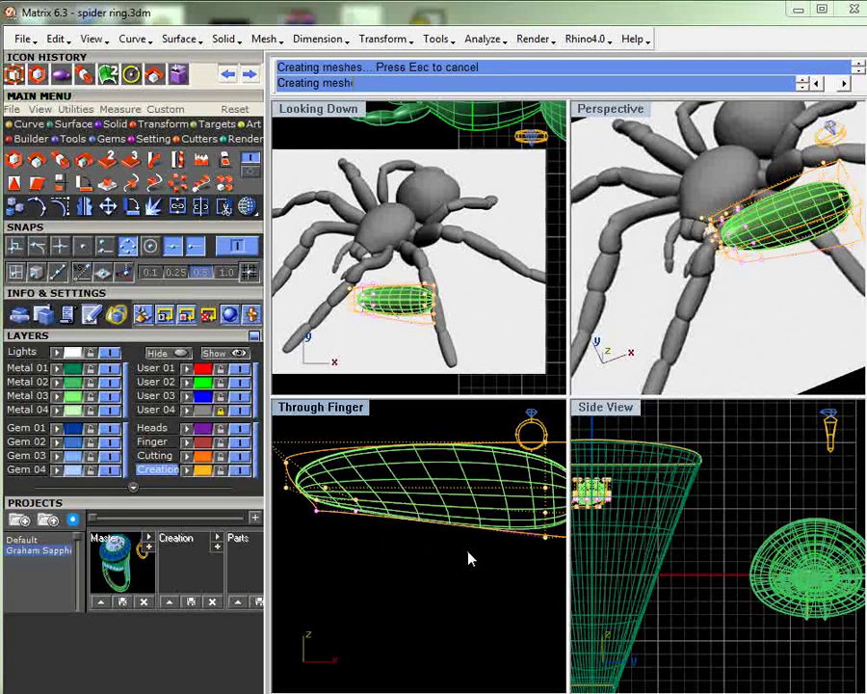
scroll(472, 521, down, 2)
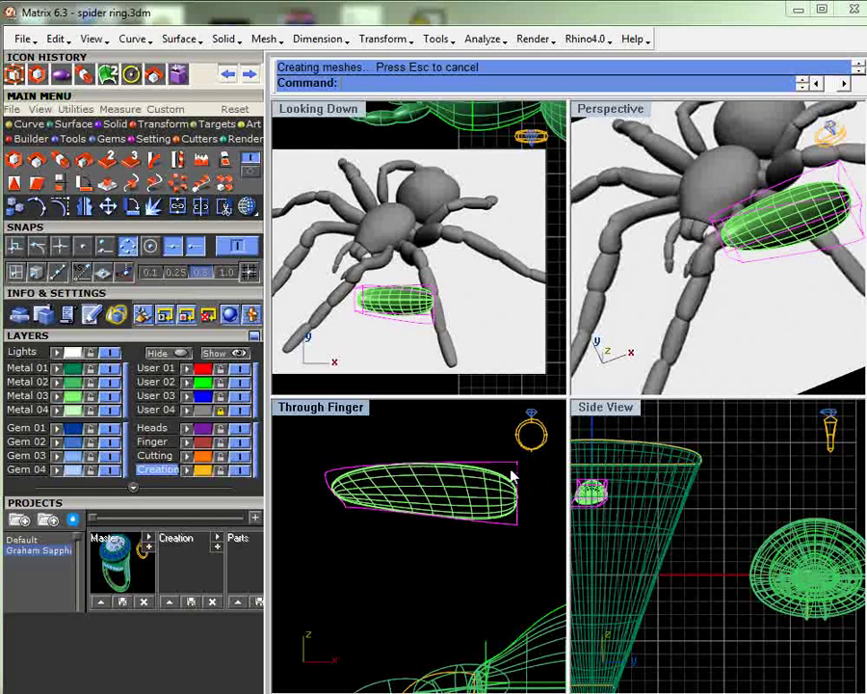
key(Delete)
- Bend the leg segment slightly in Through Finger view, with the spine running from its middle past its tapered end
click(409, 491)
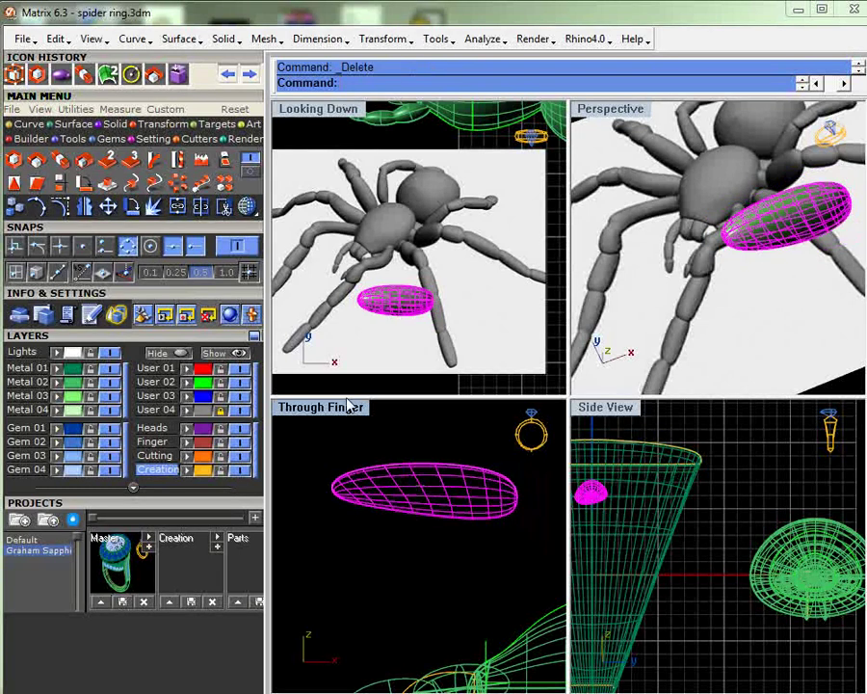
click(417, 369)
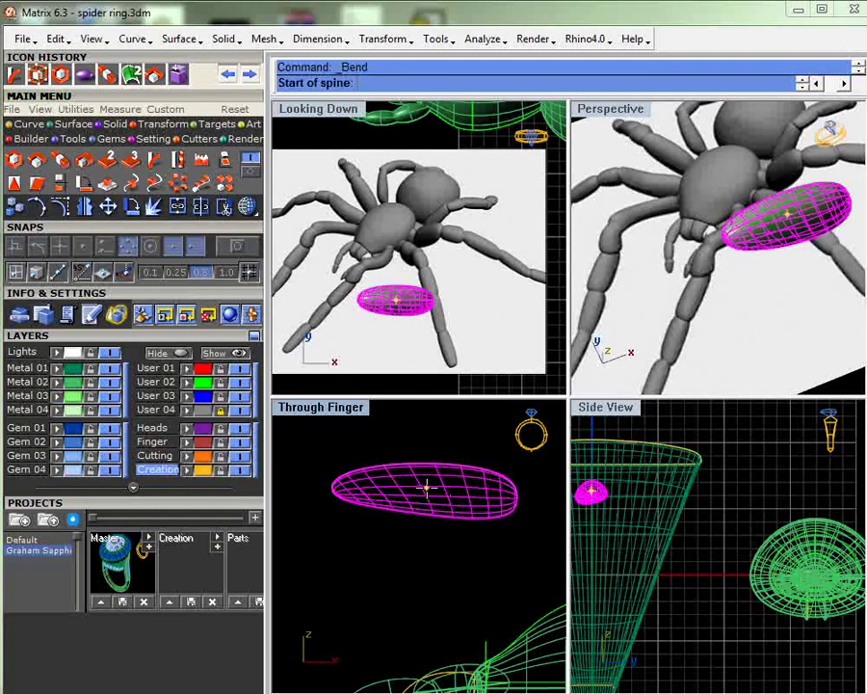
click(424, 487)
click(312, 487)
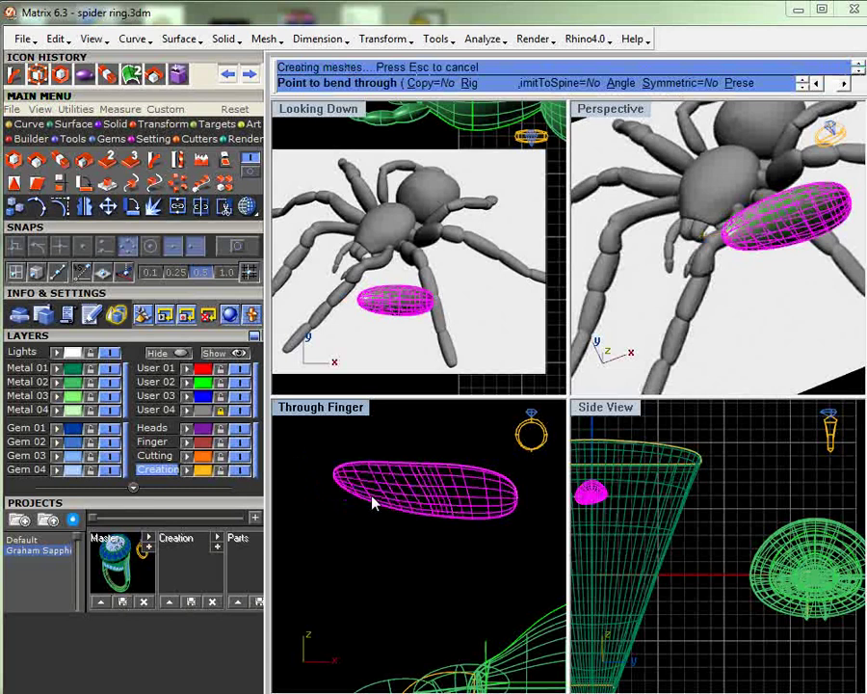
scroll(727, 245, down, 5)
right_drag(728, 244, 604, 362)
scroll(452, 494, down, 3)
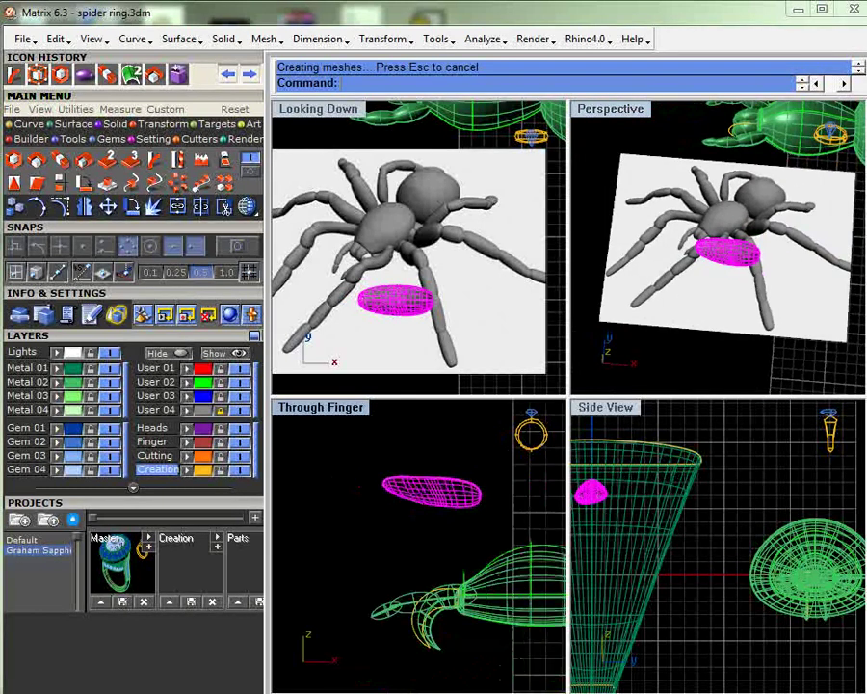
- Move the leg segment down to the spider body's height and across to the side of the front body section
right_drag(424, 262, 422, 316)
click(422, 316)
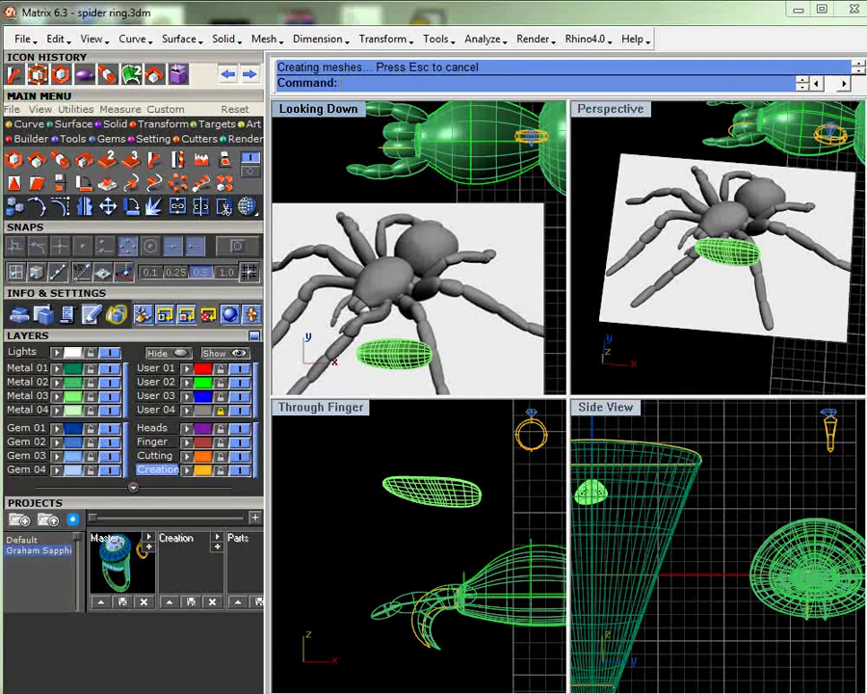
drag(460, 501, 507, 596)
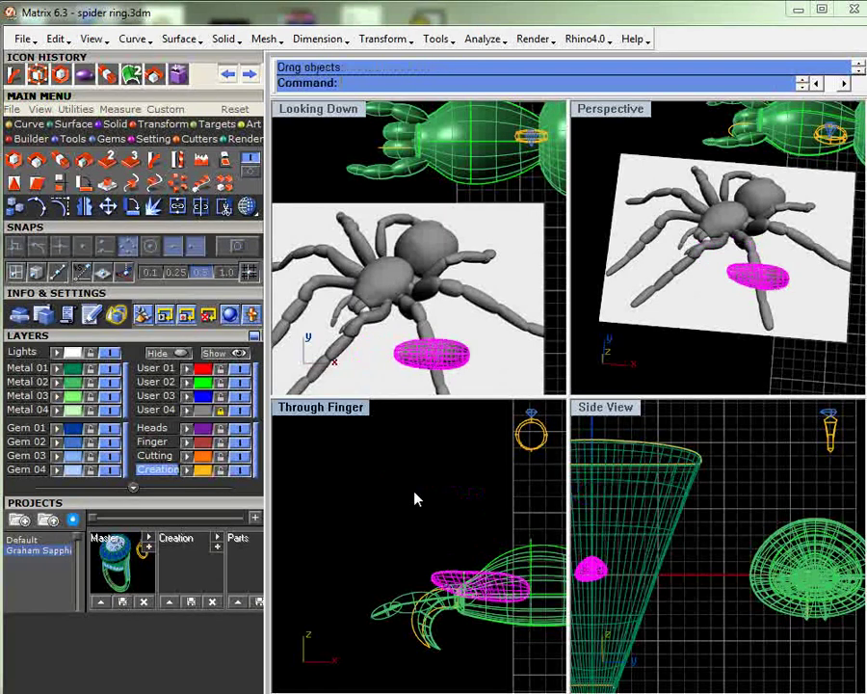
scroll(449, 274, down, 2)
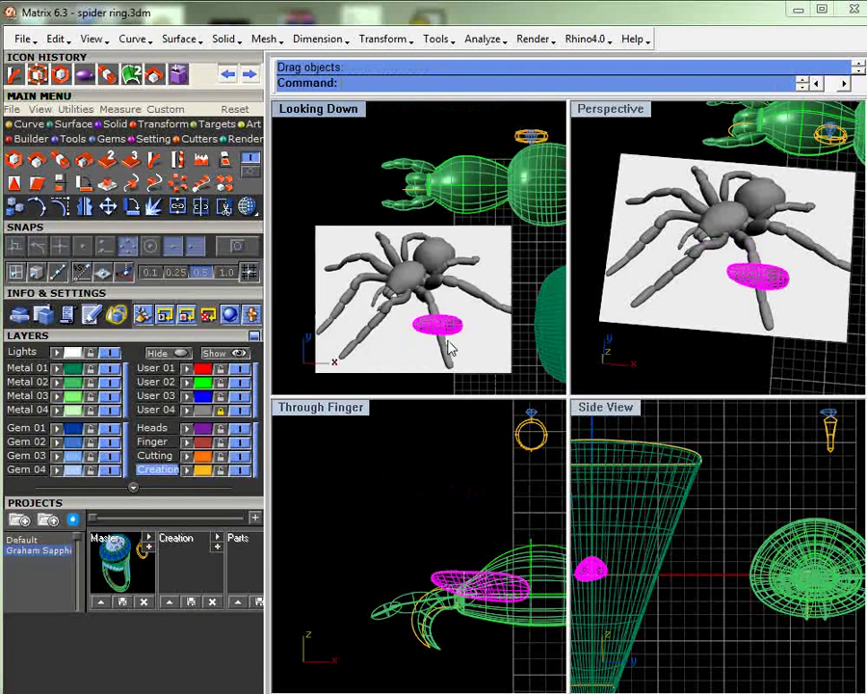
drag(449, 349, 447, 175)
- Rotate the leg segment in Looking Down view about its body end so it angles outward and forward from the body
click(106, 160)
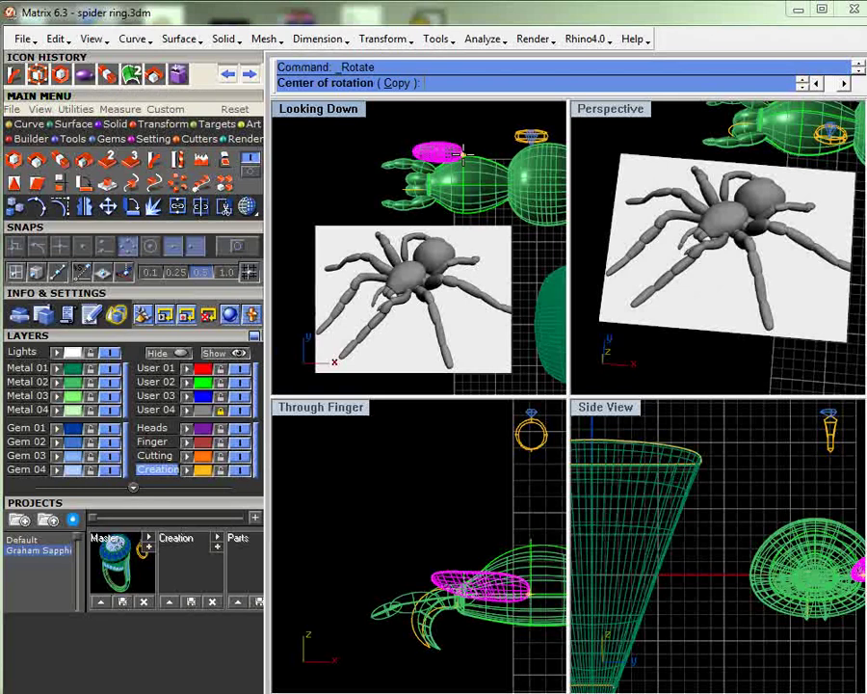
click(462, 153)
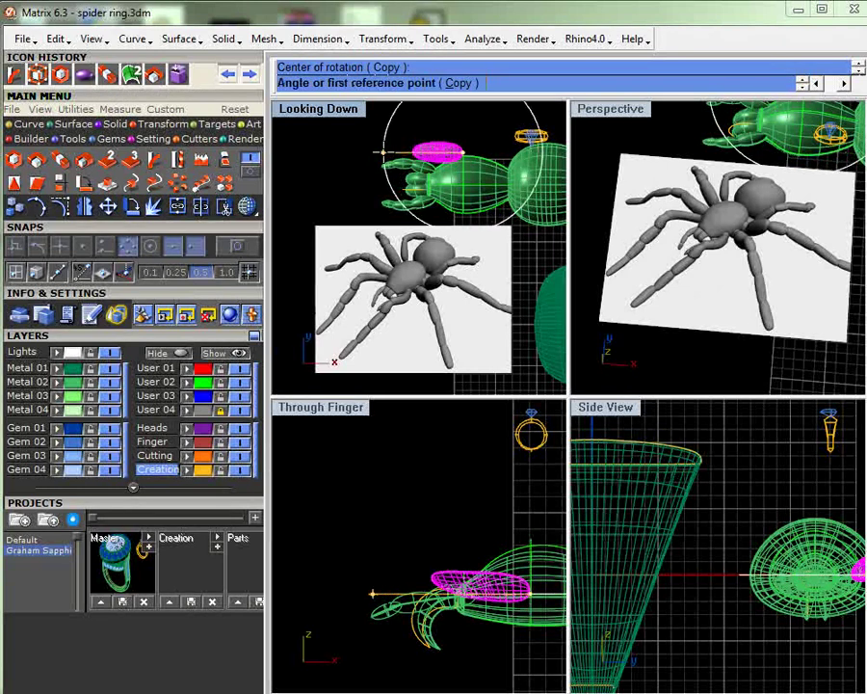
click(383, 151)
click(435, 118)
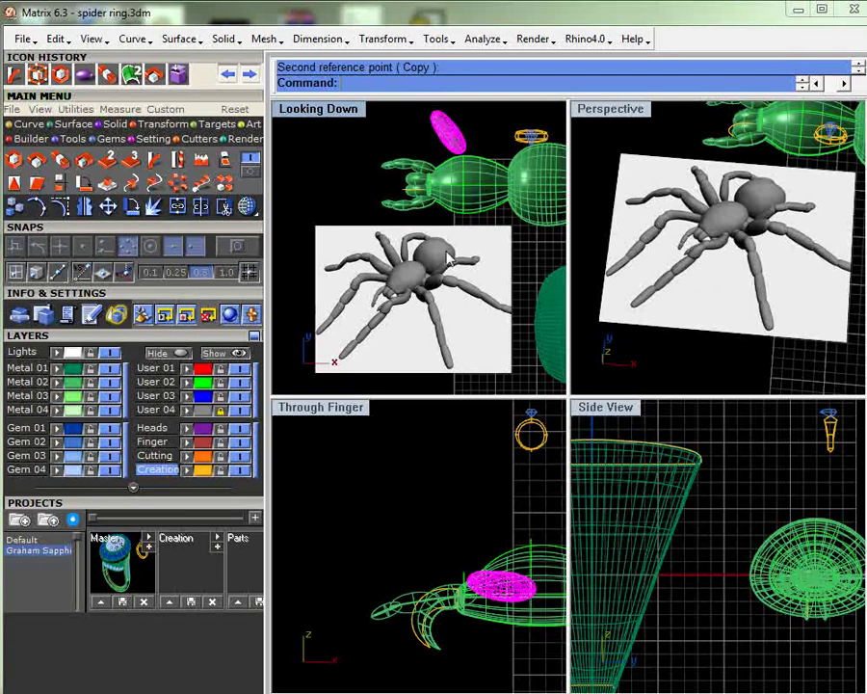
- Rotate the leg segment in Through Finger view about its body end to tilt its outer end upward, and nudge it against the body
click(129, 207)
click(535, 588)
click(458, 586)
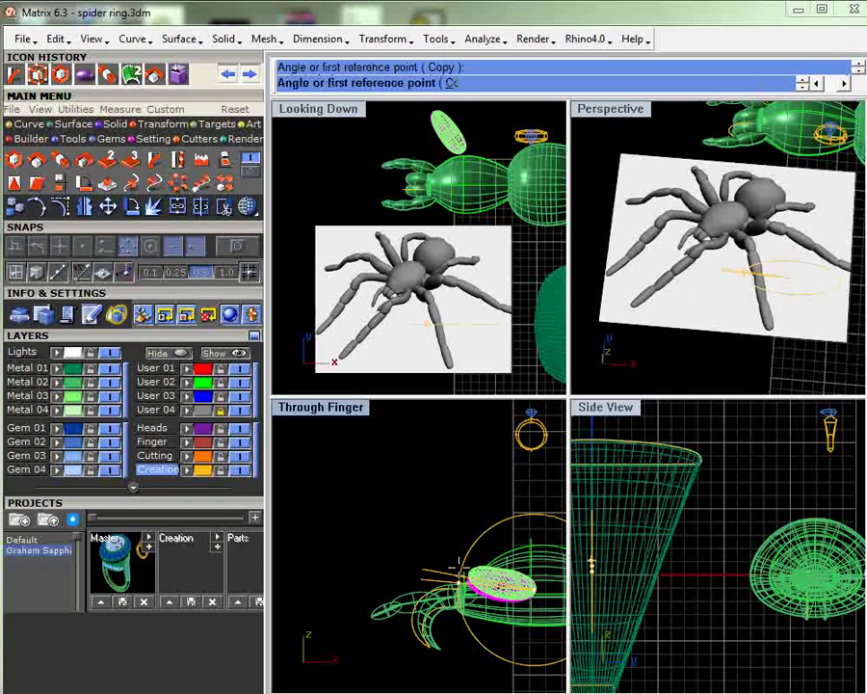
click(462, 569)
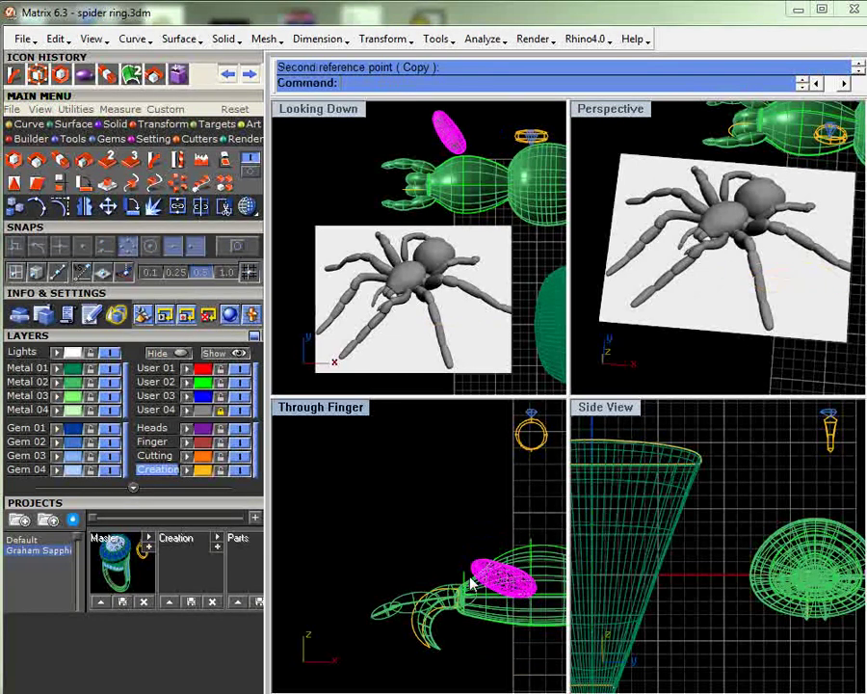
click(453, 143)
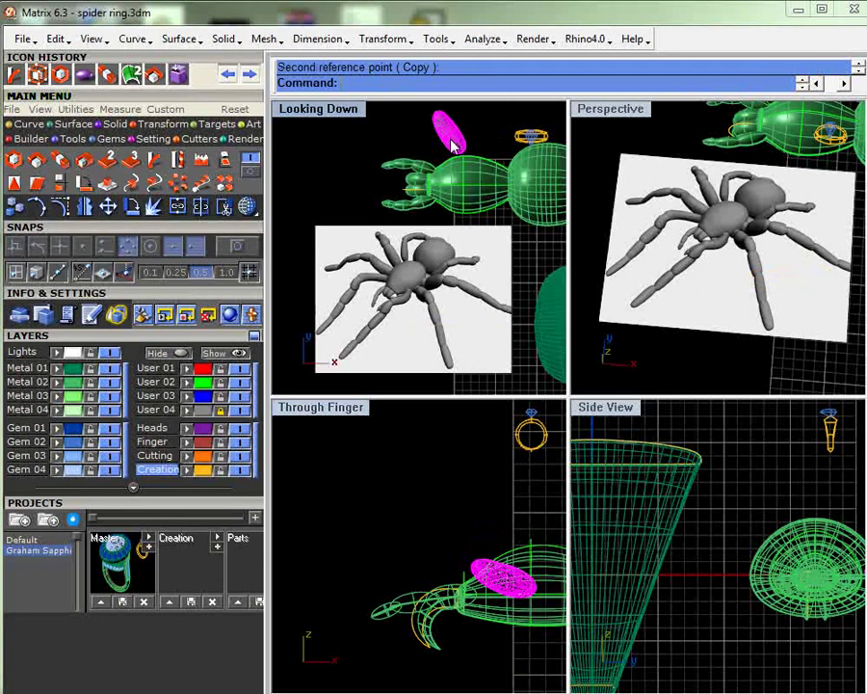
click(453, 142)
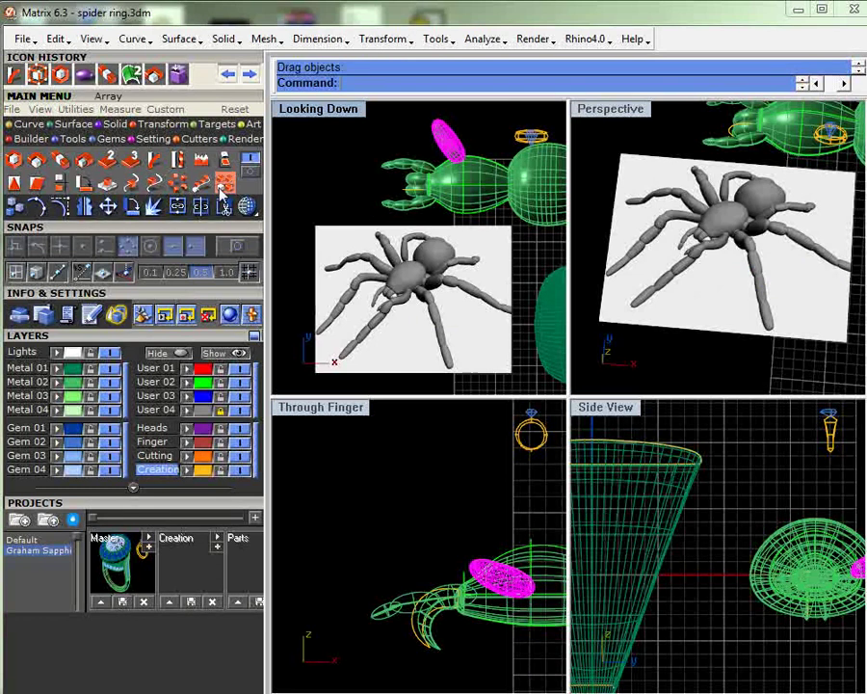
- Lengthen the leg segment slightly with a one-directional scale along its axis, starting from its body end
click(42, 163)
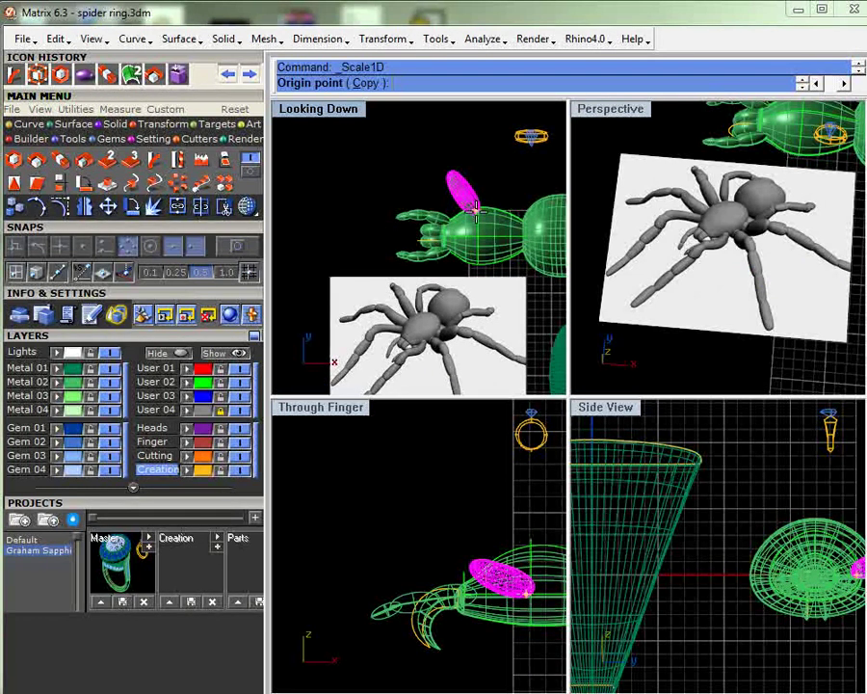
click(439, 144)
click(439, 147)
click(442, 152)
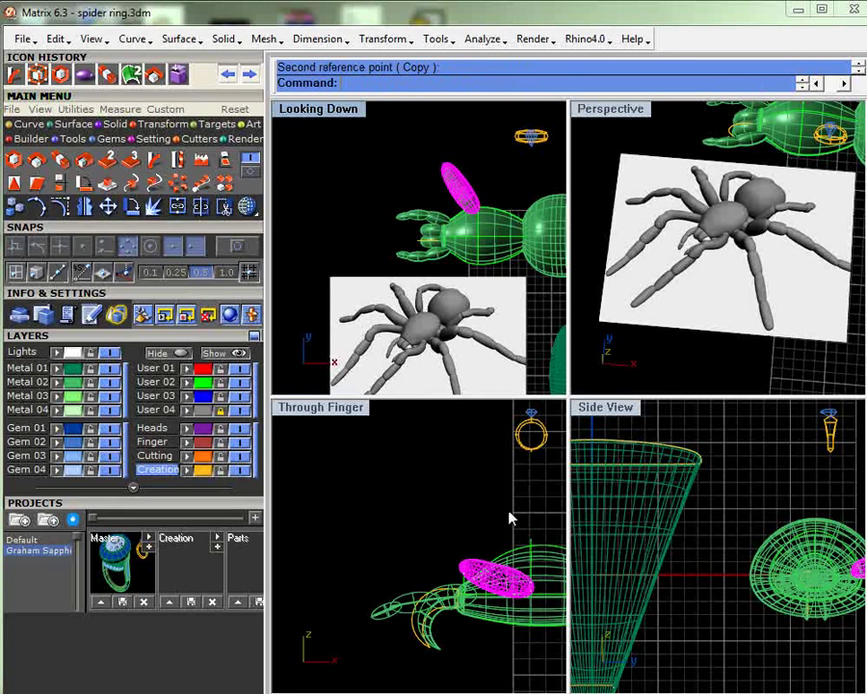
key(Escape)
- Rotate the leg segment in Side View about its body end to raise its outer tip a little more
right_drag(732, 250, 735, 156)
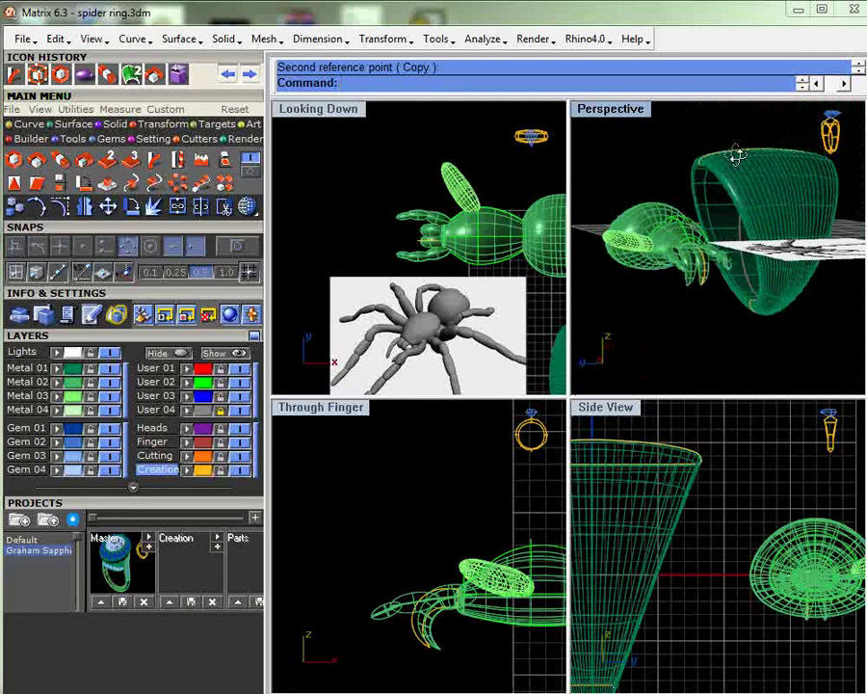
right_drag(736, 156, 667, 305)
click(668, 306)
key(Escape)
click(475, 190)
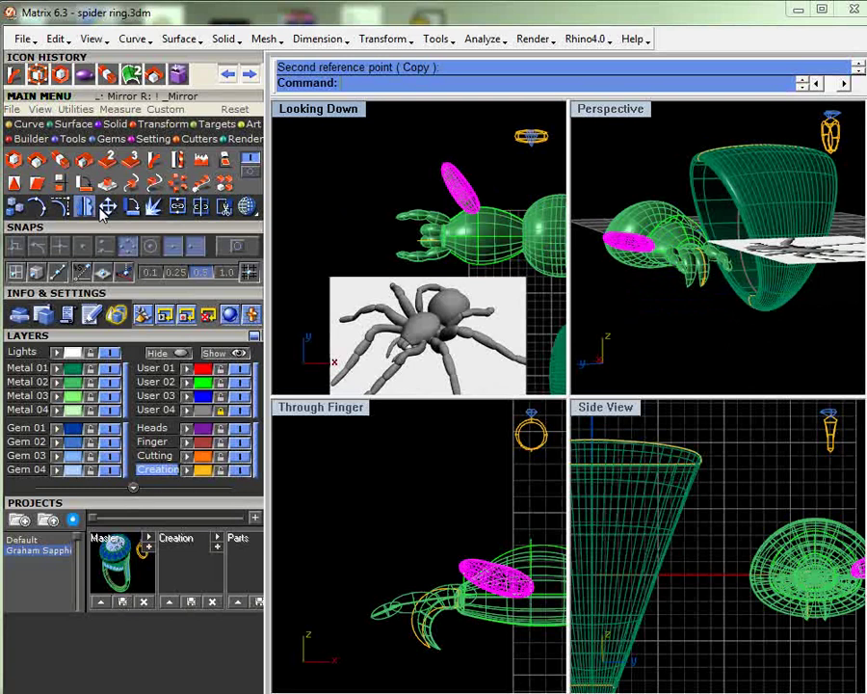
click(131, 207)
right_drag(760, 557, 670, 553)
click(768, 564)
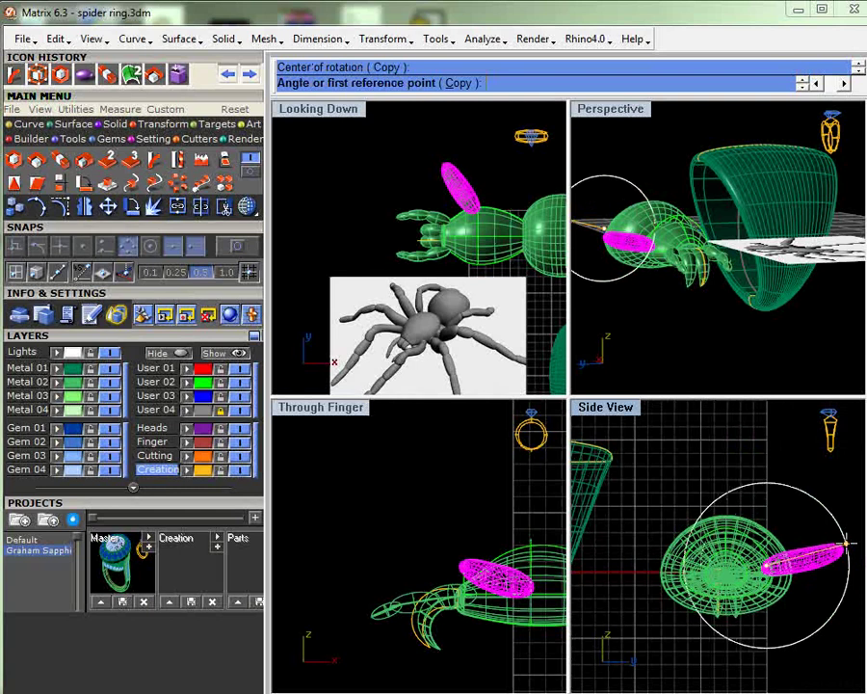
click(846, 543)
click(841, 532)
- Shift the leg segment slightly back along the side of the front body section in Looking Down view
click(401, 160)
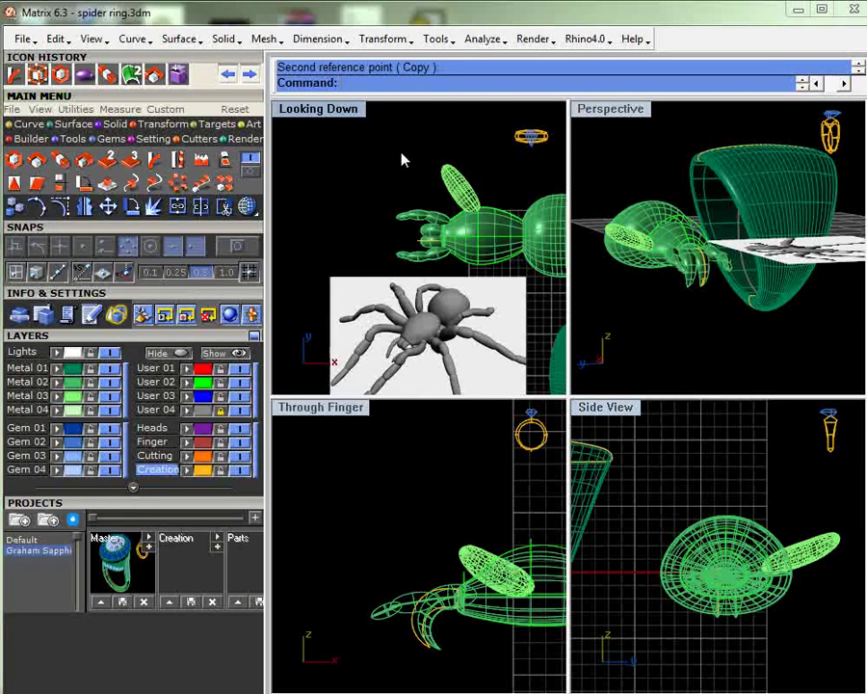
click(472, 199)
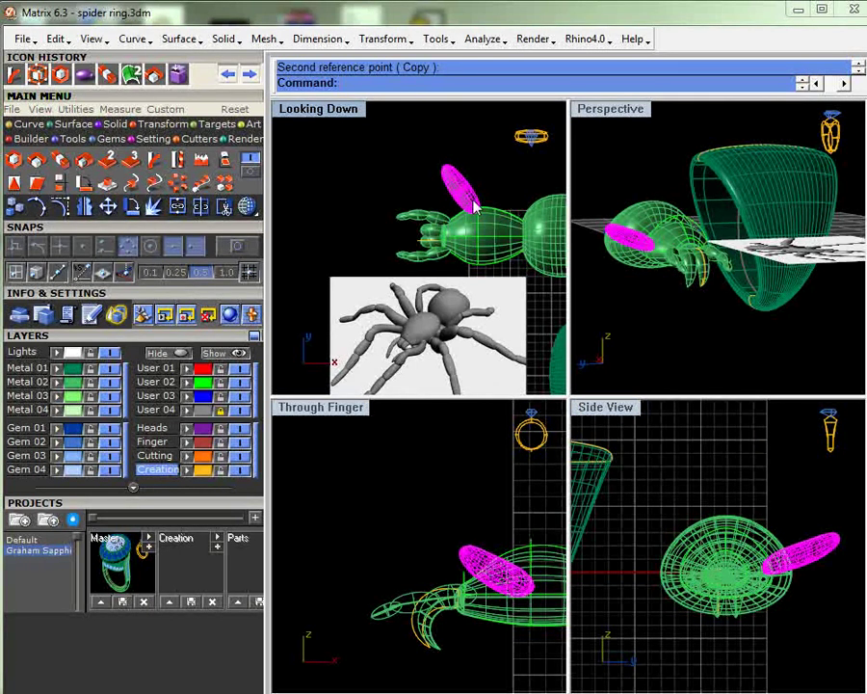
scroll(470, 204, up, 2)
scroll(471, 209, down, 2)
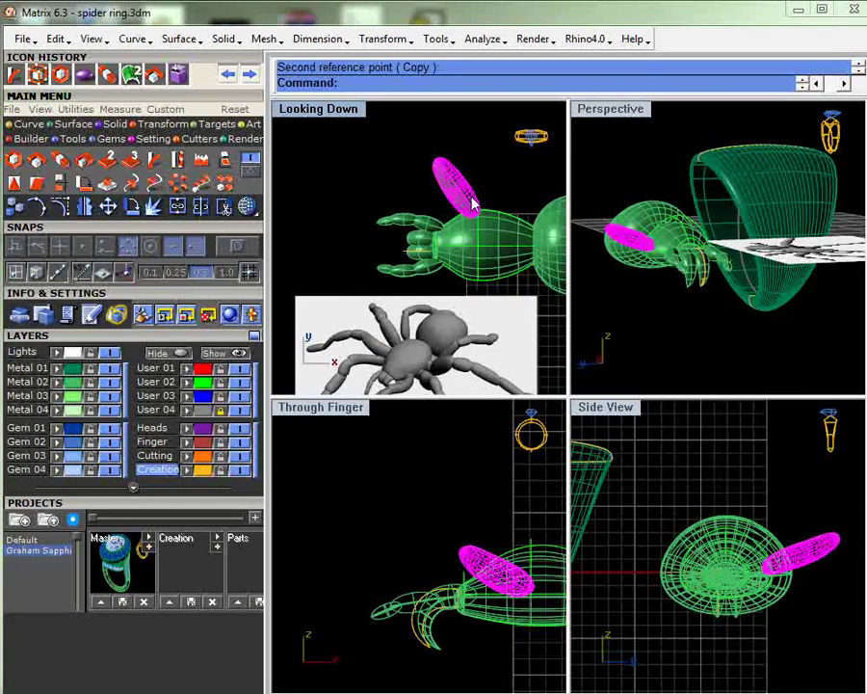
mouse_move(468, 199)
mouse_down()
mouse_move(474, 195)
mouse_move(459, 193)
mouse_move(468, 197)
mouse_up()
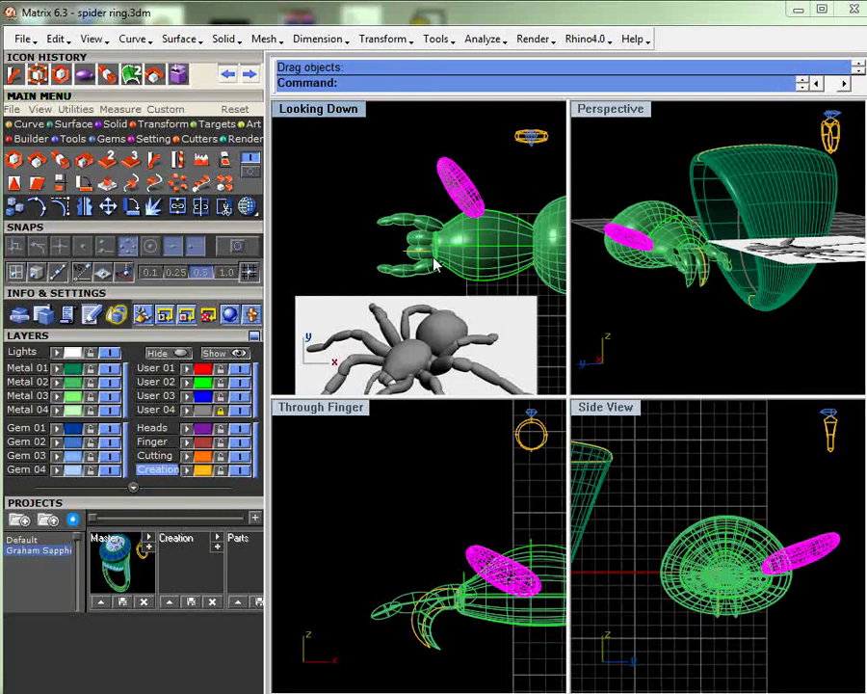
- Examine how the leg segment meets the front body section and compare its placement with the reference picture
right_drag(433, 312, 418, 277)
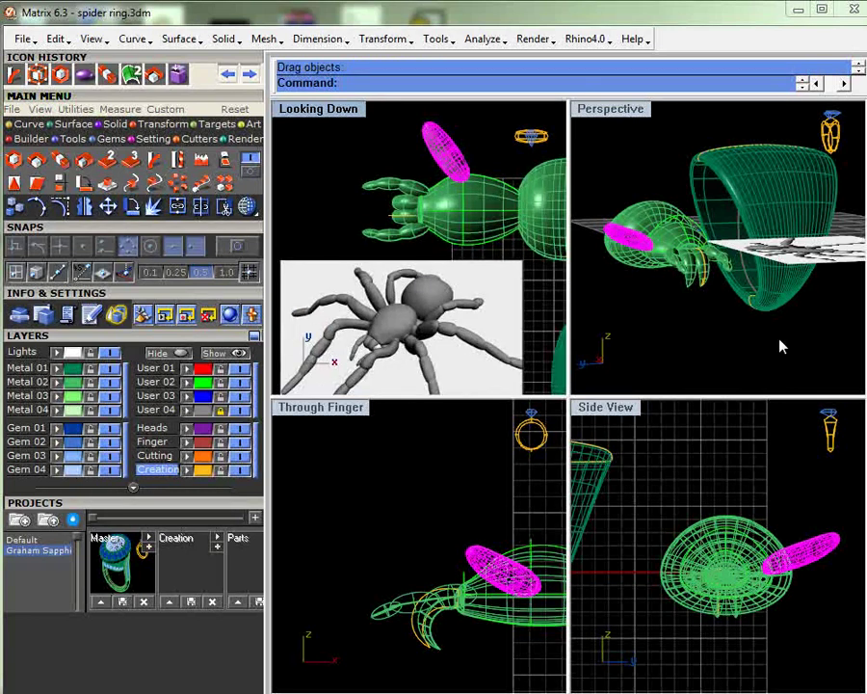
right_drag(781, 347, 771, 260)
scroll(673, 334, up, 2)
key(Escape)
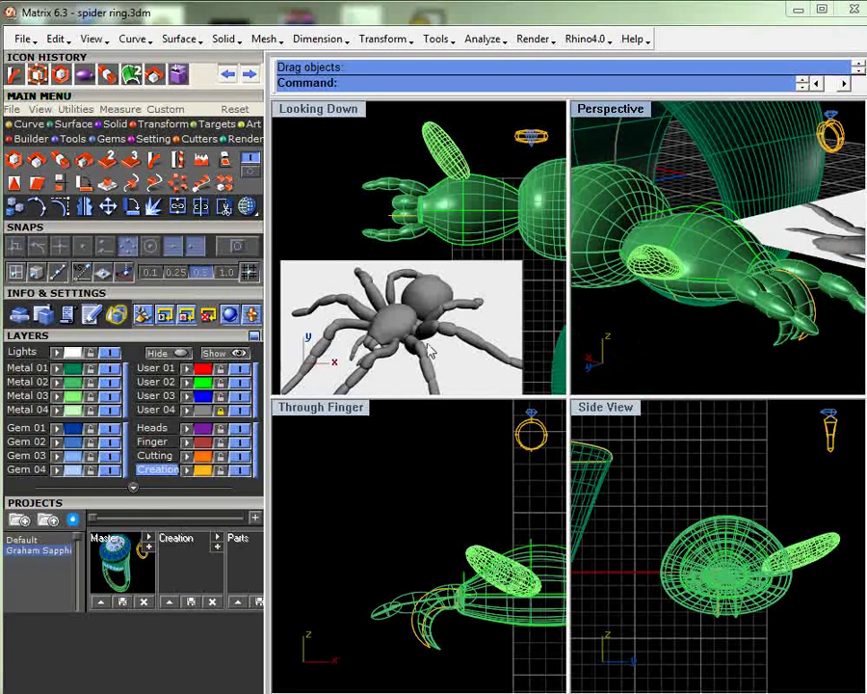
right_drag(468, 240, 473, 232)
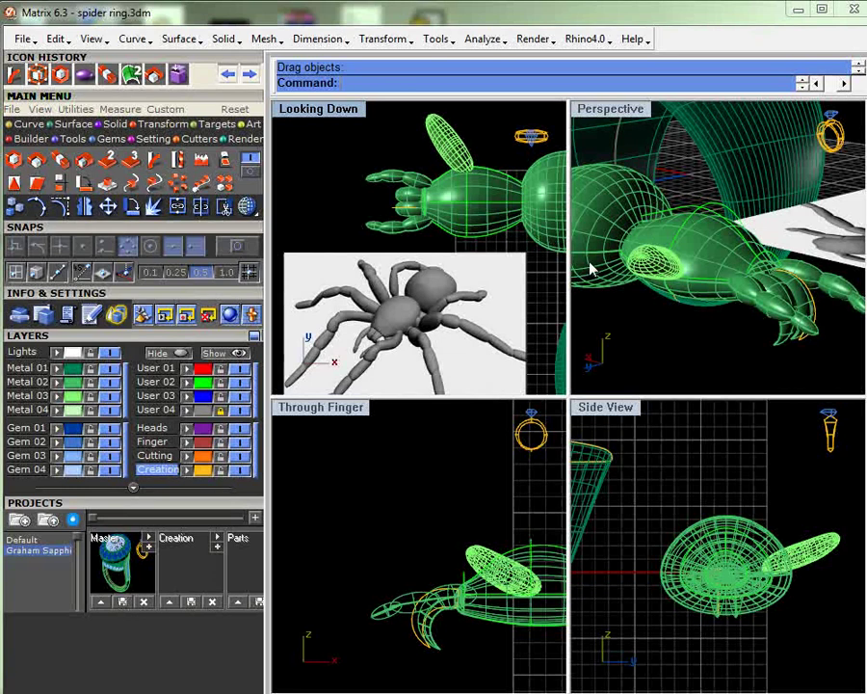
scroll(424, 191, down, 2)
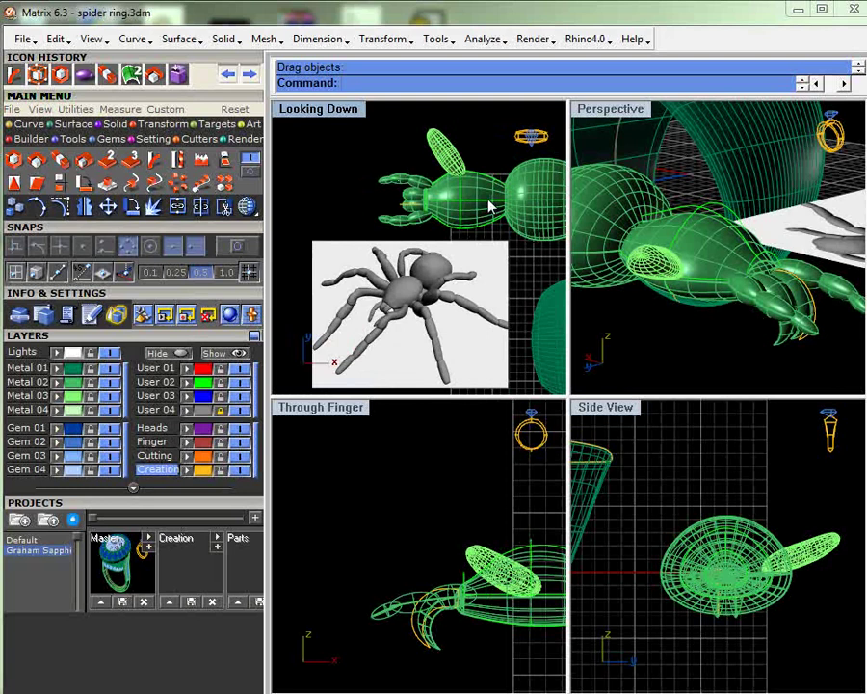
scroll(439, 273, down, 3)
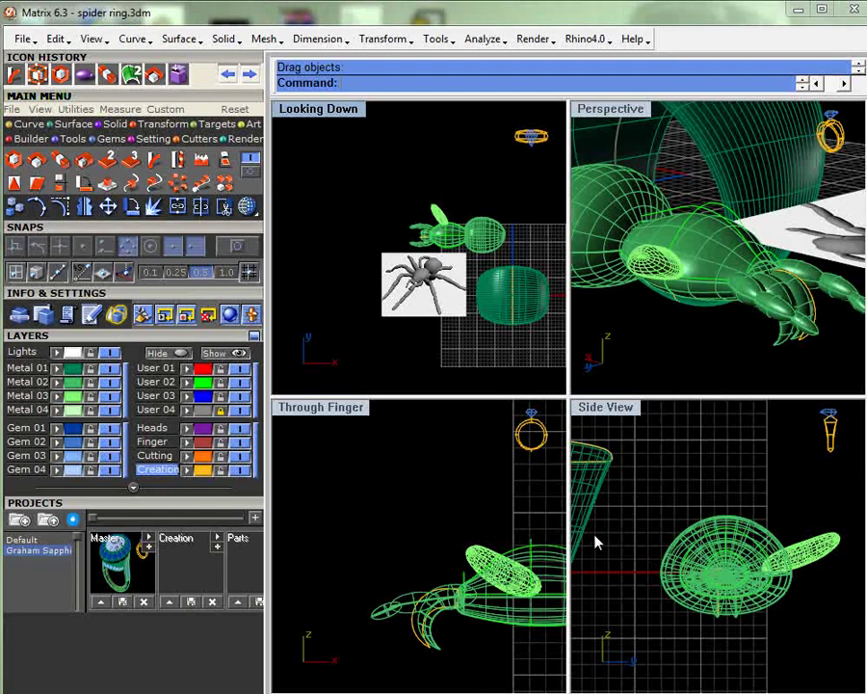
scroll(598, 457, down, 3)
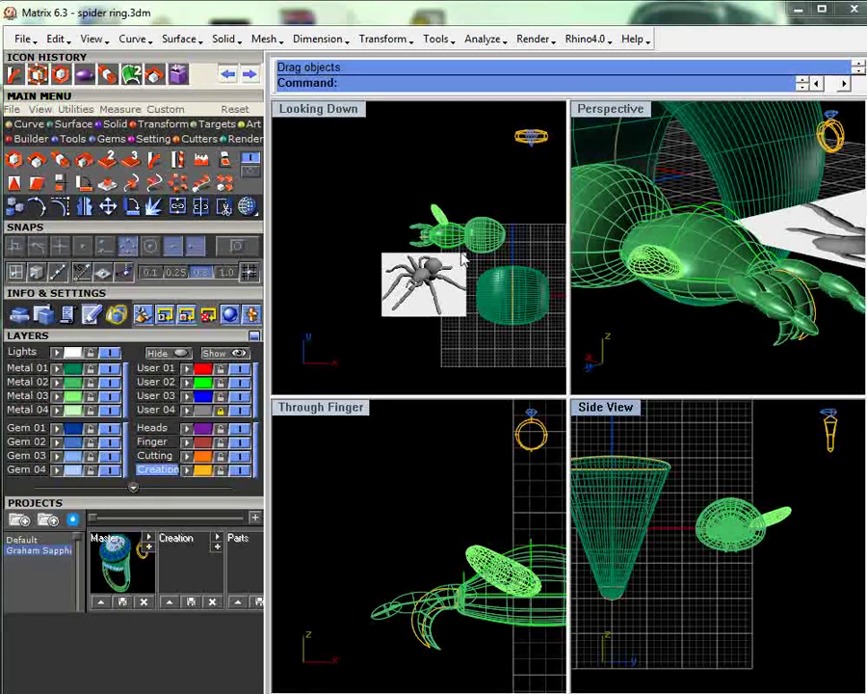
scroll(420, 221, up, 1)
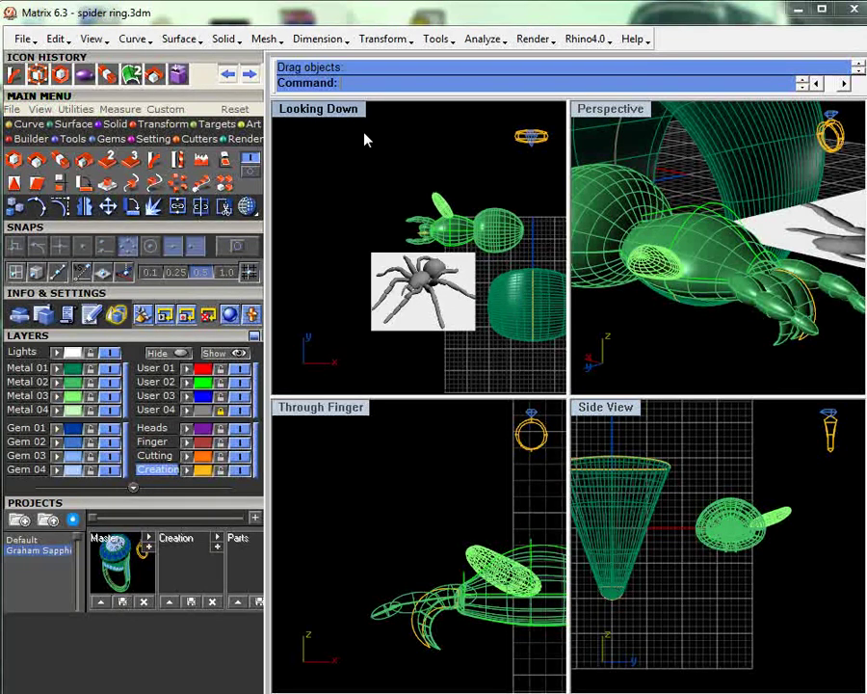
scroll(427, 255, up, 2)
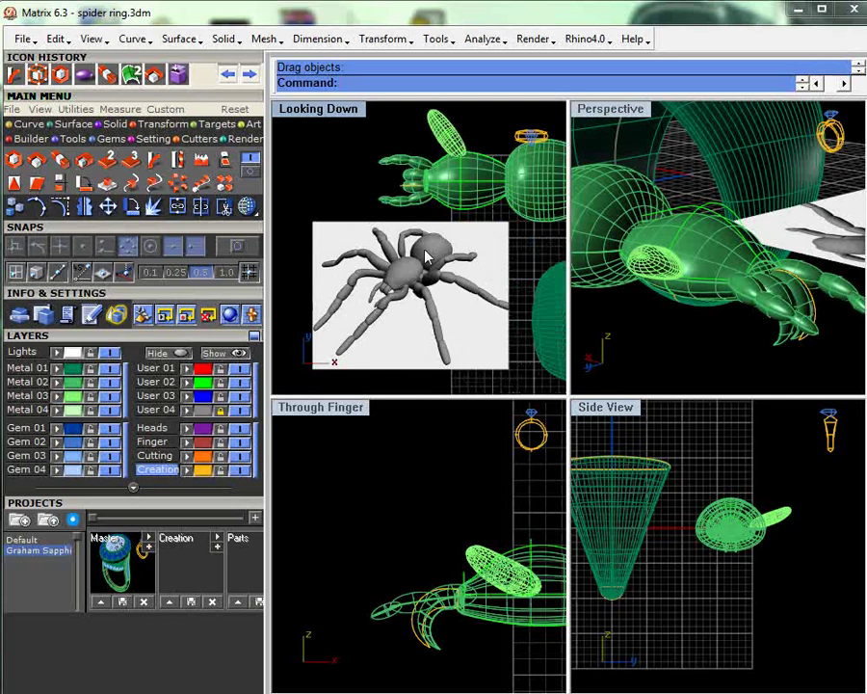
- Copy a front feeler segment to the outer tip of the leg segment in Looking Down view
right_drag(450, 152, 455, 207)
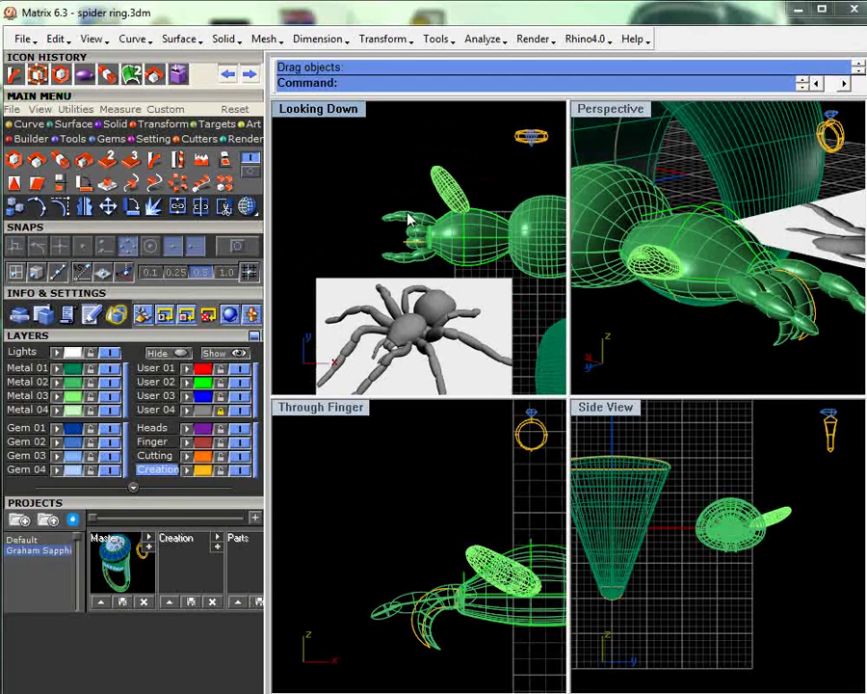
scroll(407, 220, up, 3)
alt+drag(409, 220, 443, 134)
click(442, 136)
right_drag(451, 164, 451, 210)
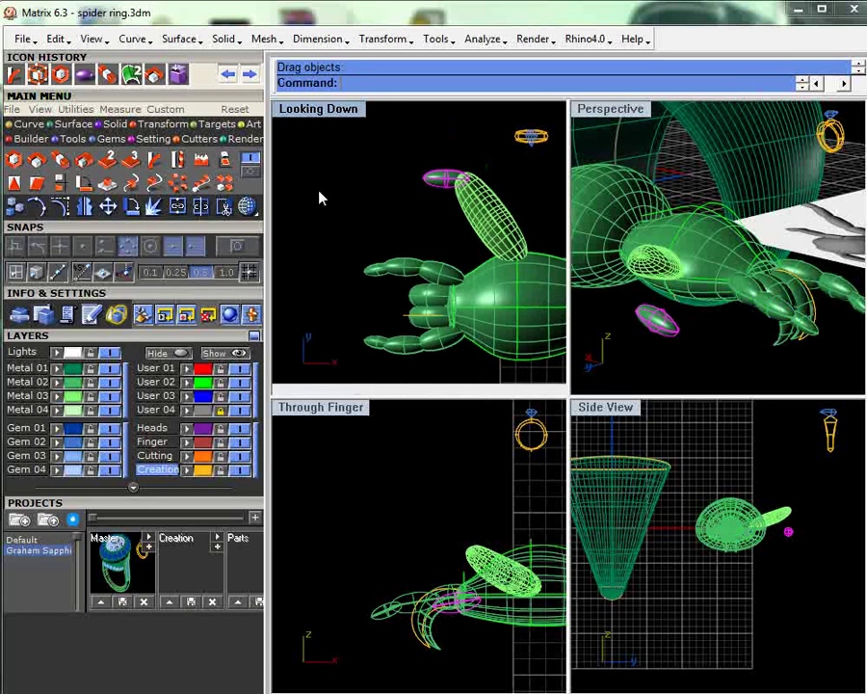
- Widen the copied joint segment across its length with a one-directional scale from its centre, accepting the history break
click(55, 160)
click(445, 149)
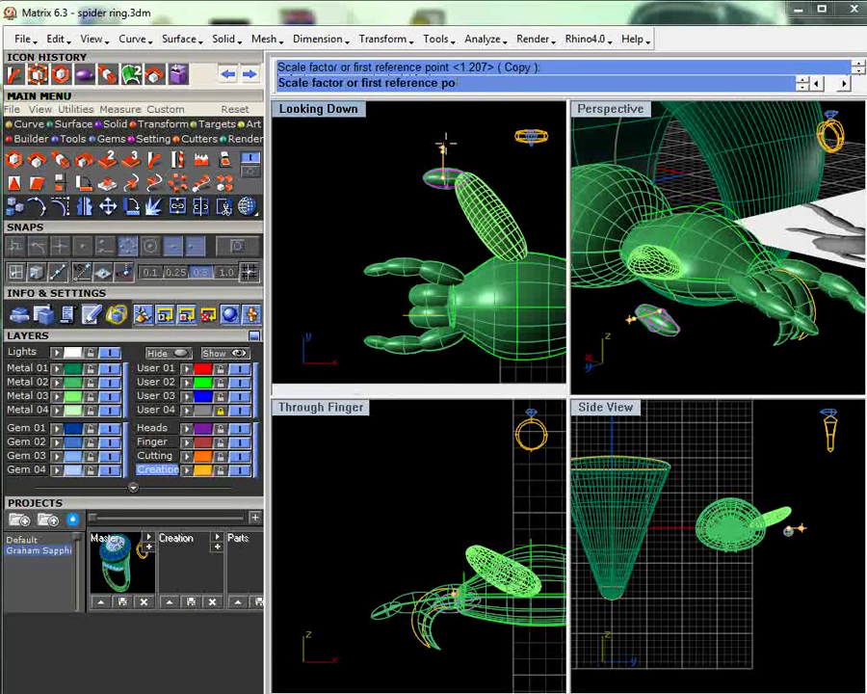
click(444, 136)
click(460, 155)
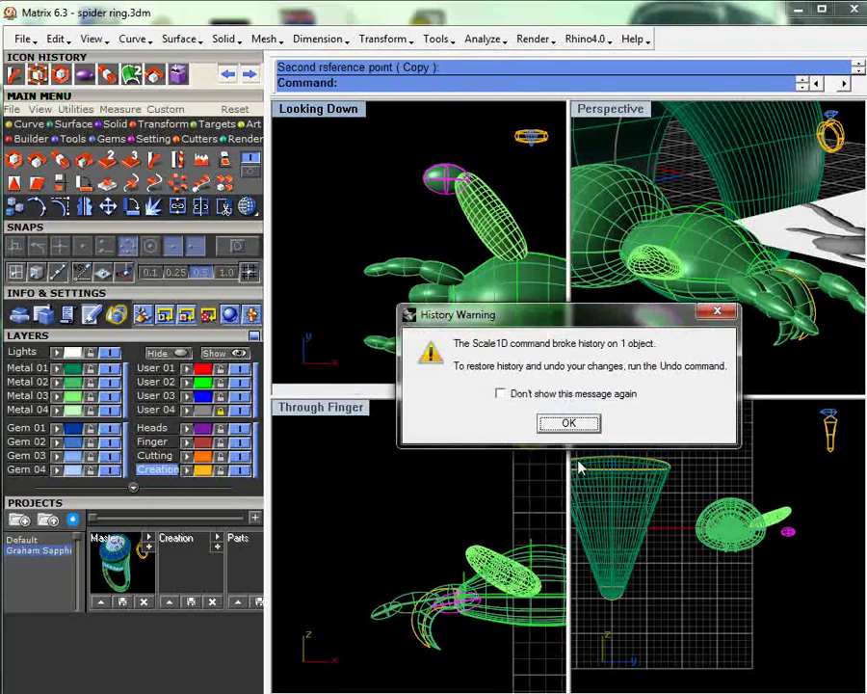
click(569, 423)
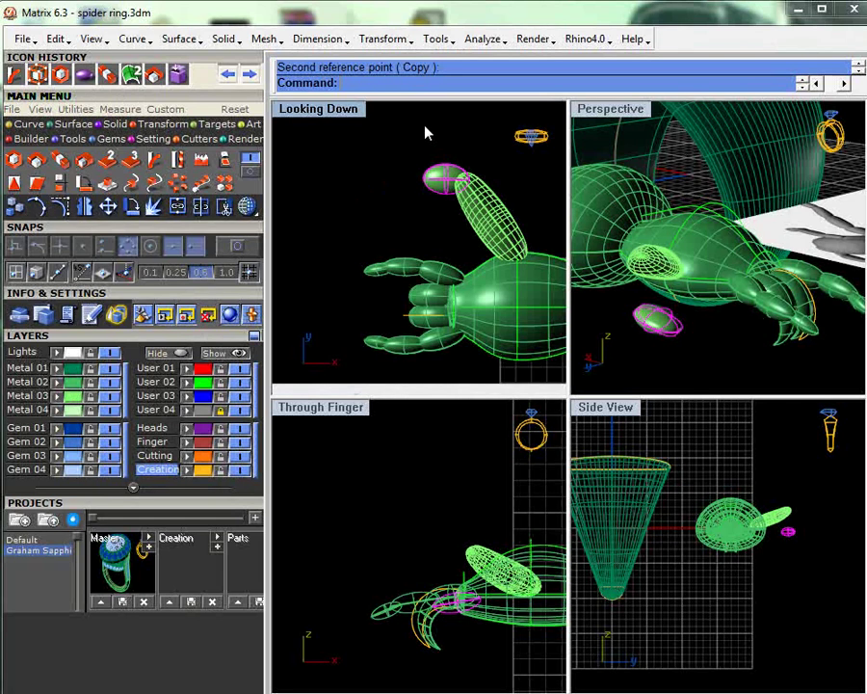
- Rotate the joint segment in Looking Down view about its inner end to line it up with the leg segment
click(131, 205)
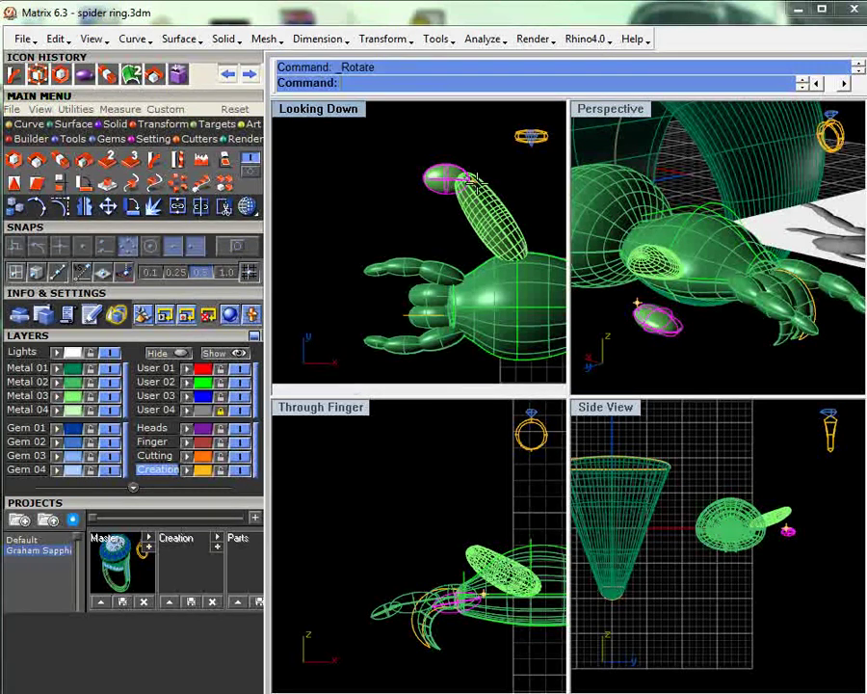
click(465, 181)
click(413, 166)
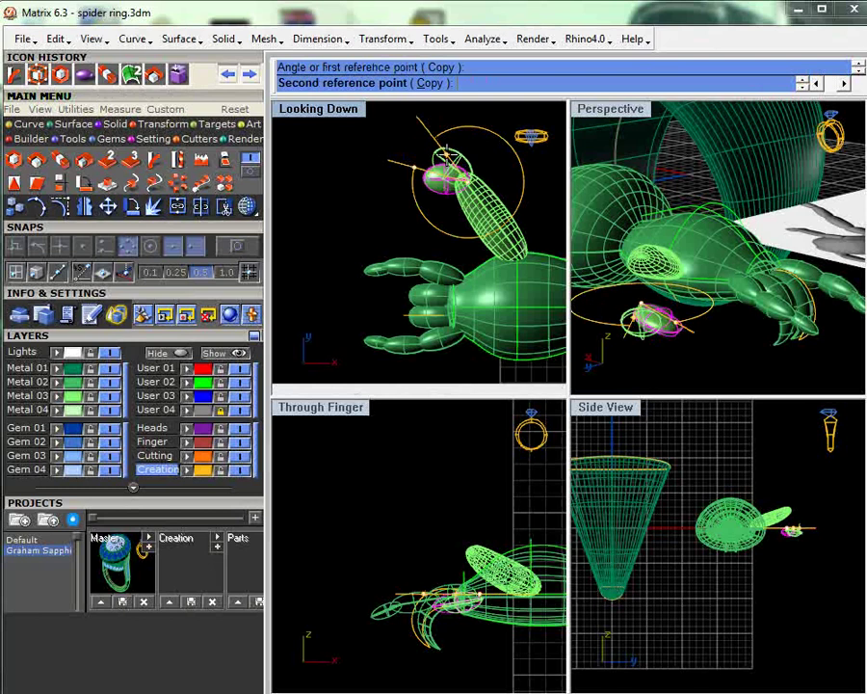
click(461, 171)
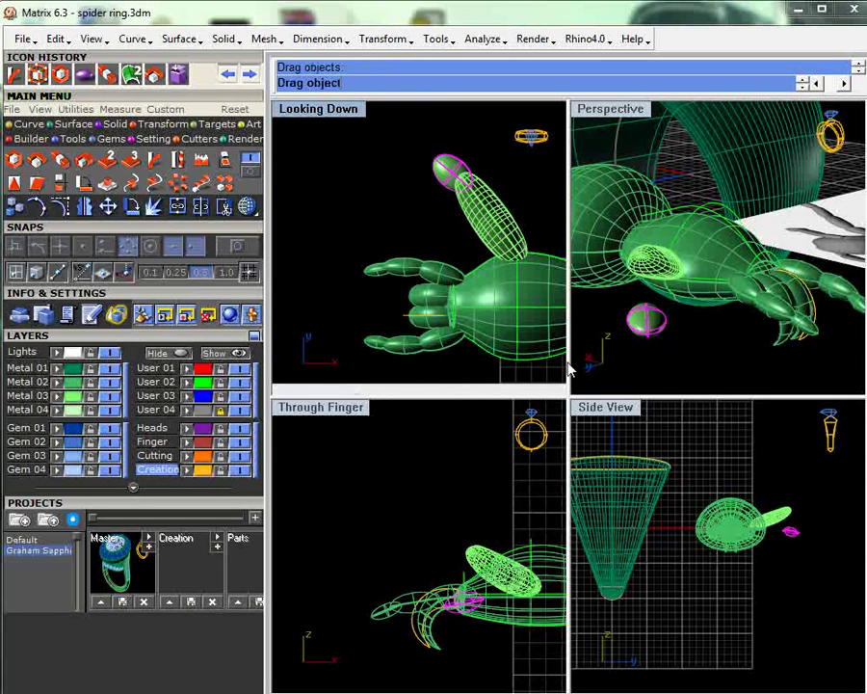
- Raise the joint segment in Side View to meet the leg segment's outer tip, and deselect it
scroll(802, 540, up, 3)
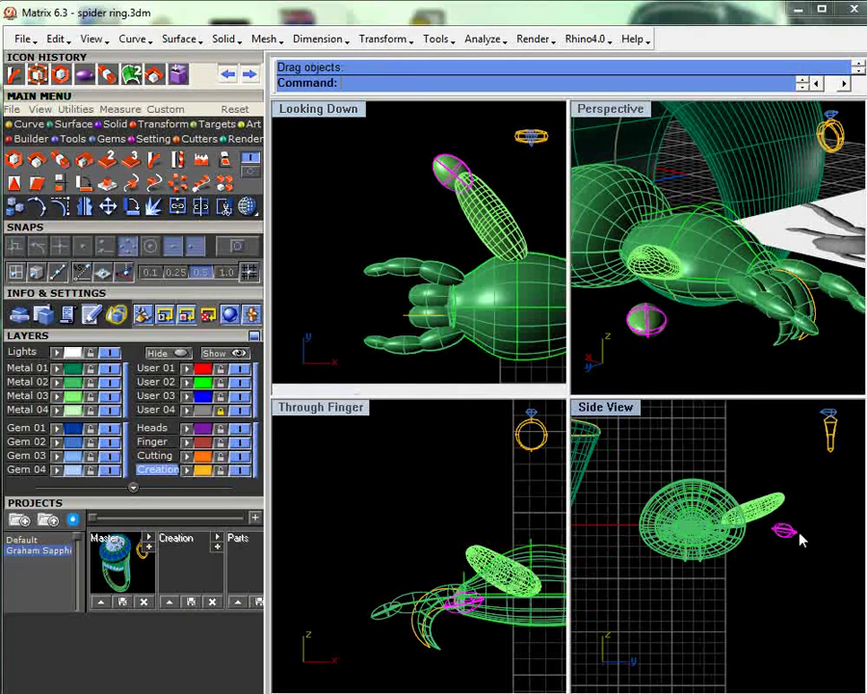
scroll(803, 539, up, 5)
drag(783, 528, 784, 480)
click(505, 499)
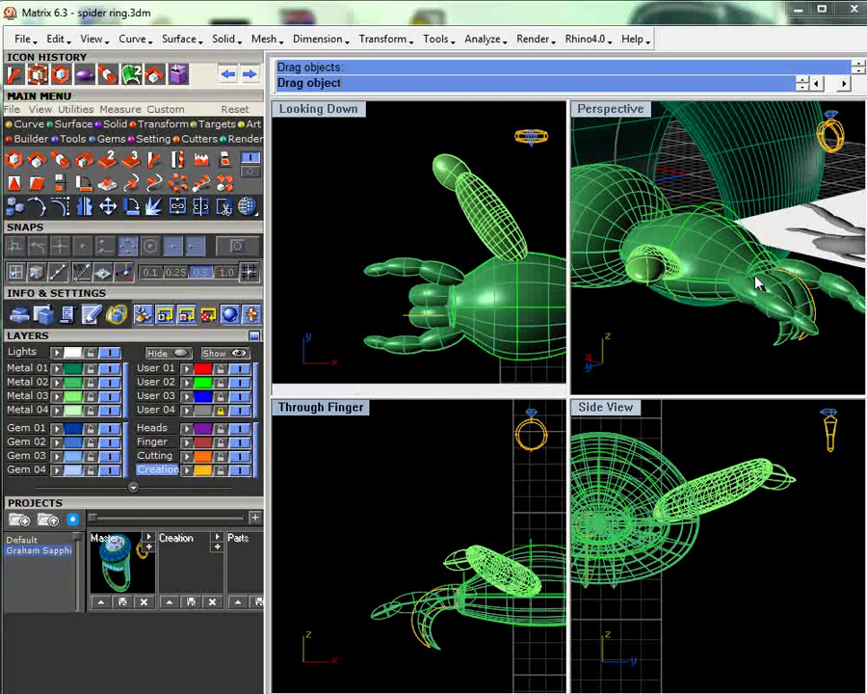
- Narrow the joint segment across its width with a one-directional scale from its centre in Looking Down view
drag(756, 283, 700, 300)
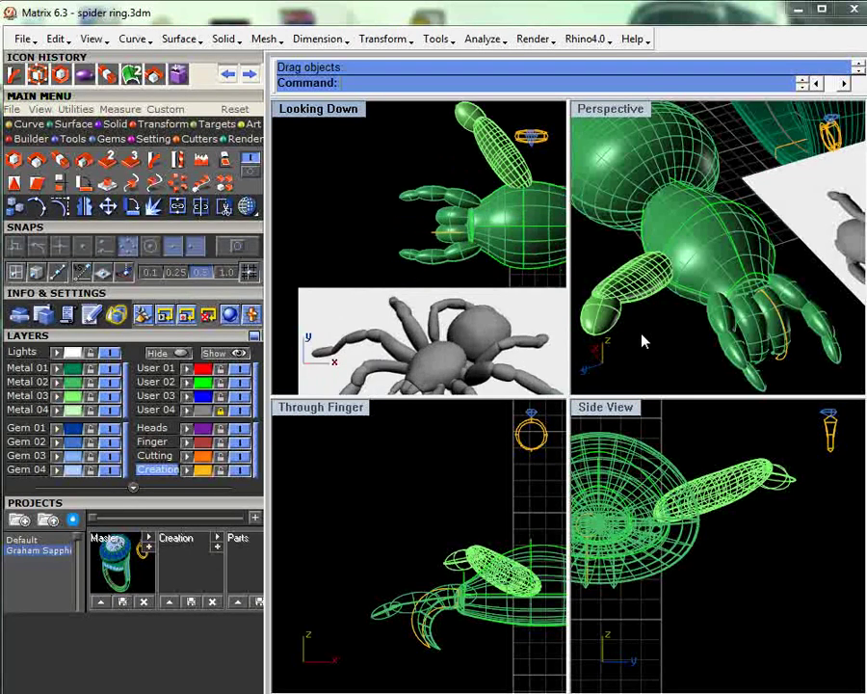
click(600, 315)
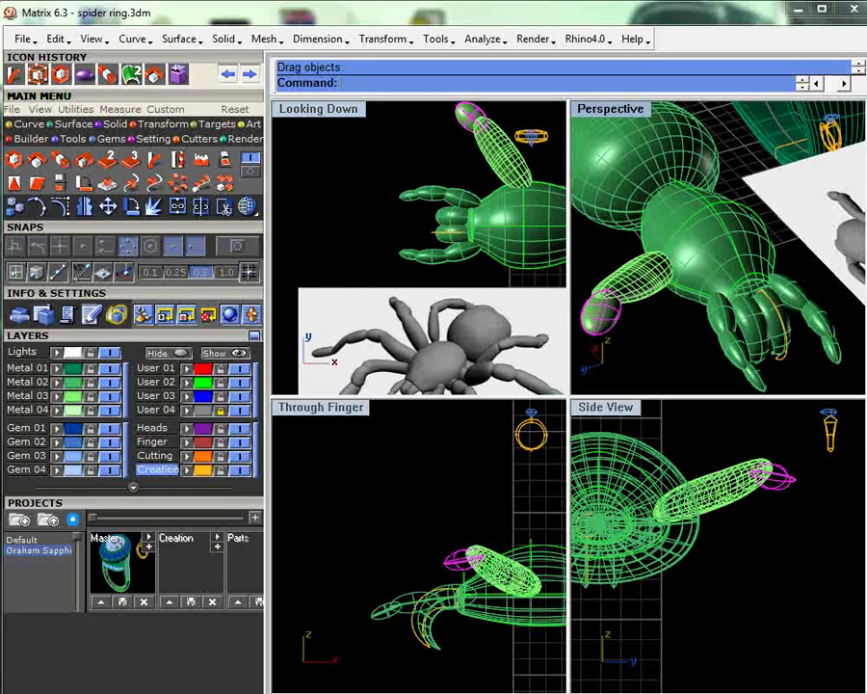
click(133, 183)
click(471, 147)
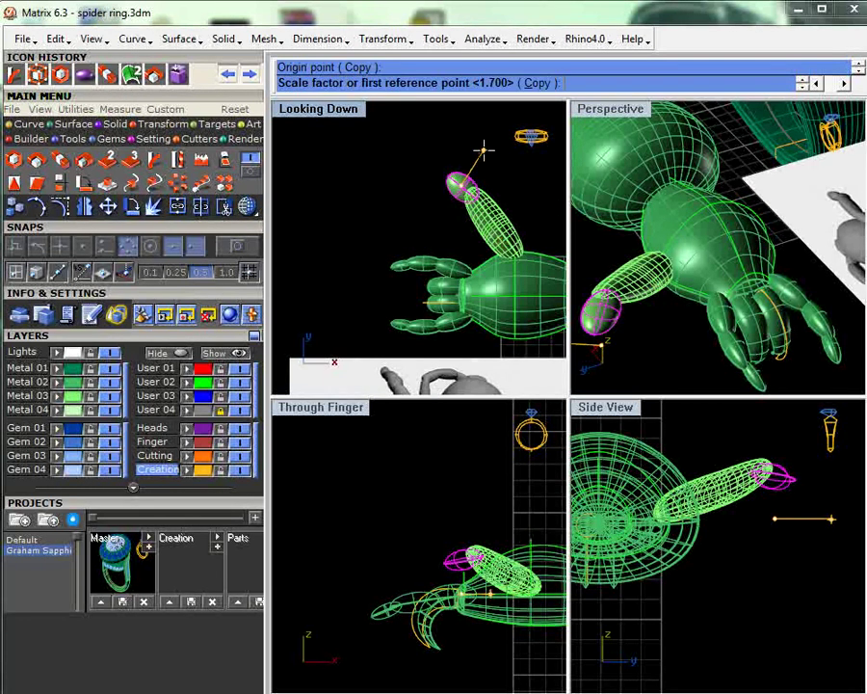
click(482, 151)
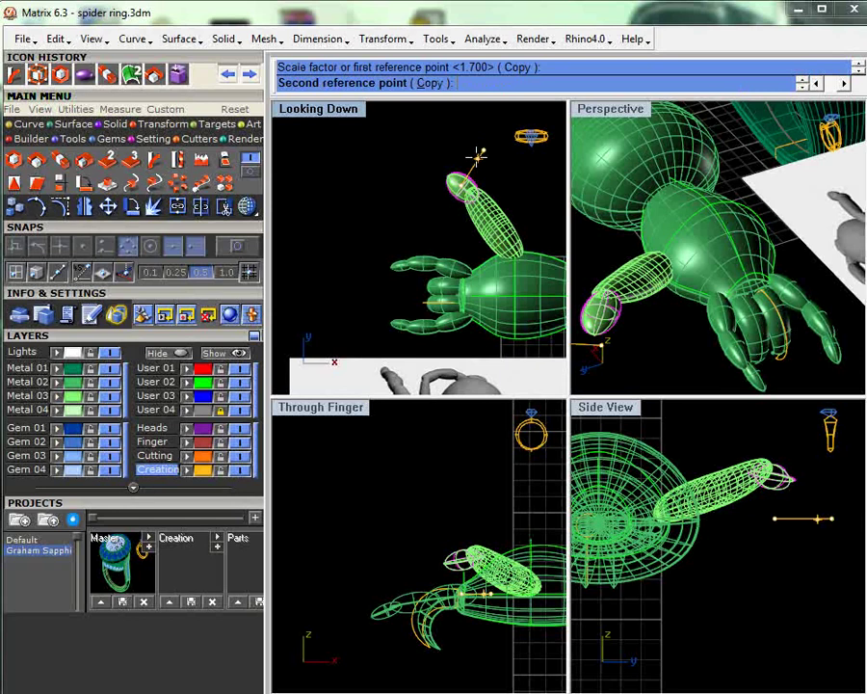
click(478, 154)
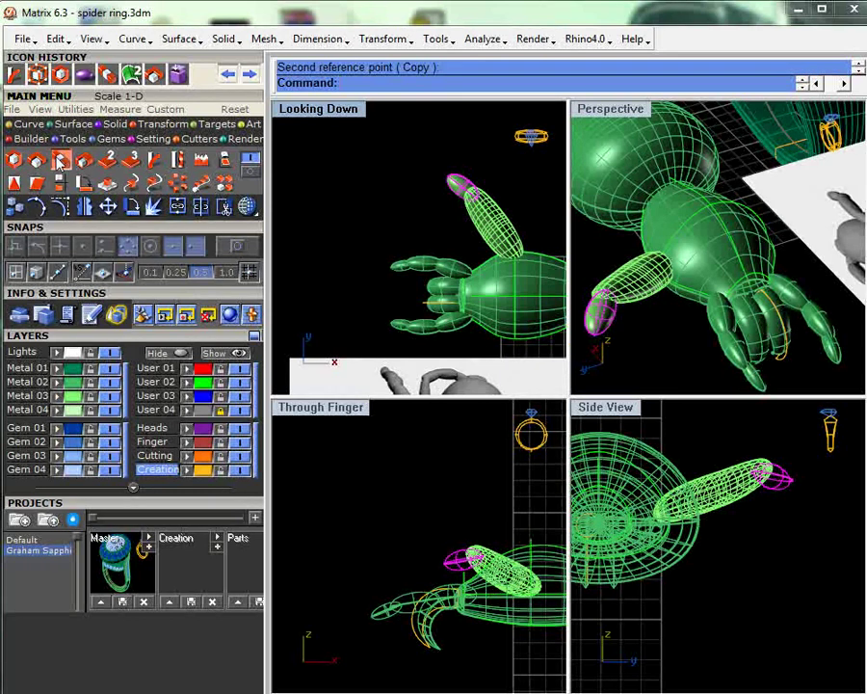
- Shorten the joint segment along its axis with a one-directional scale in Looking Down view, and deselect it
click(133, 183)
click(457, 184)
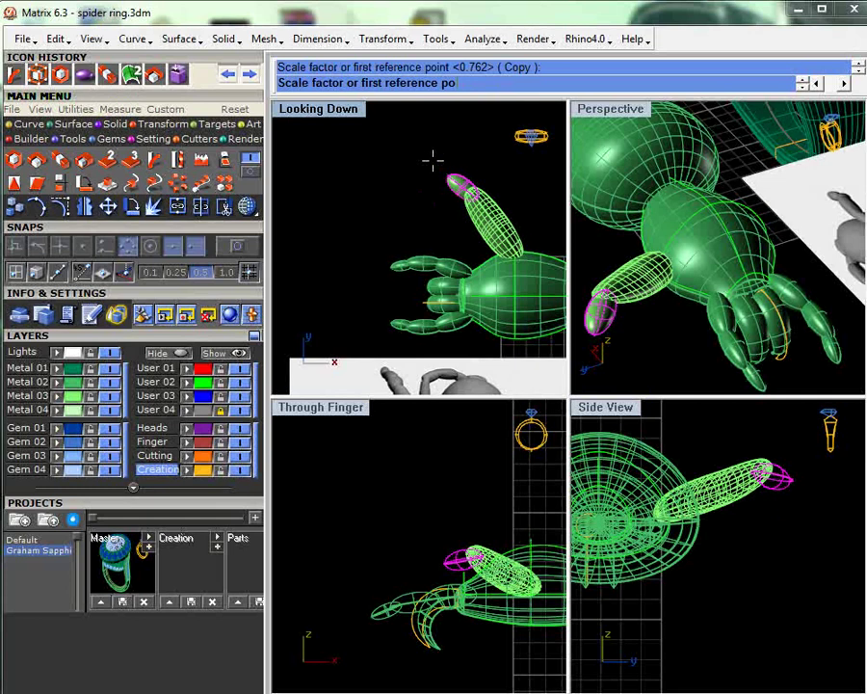
click(433, 159)
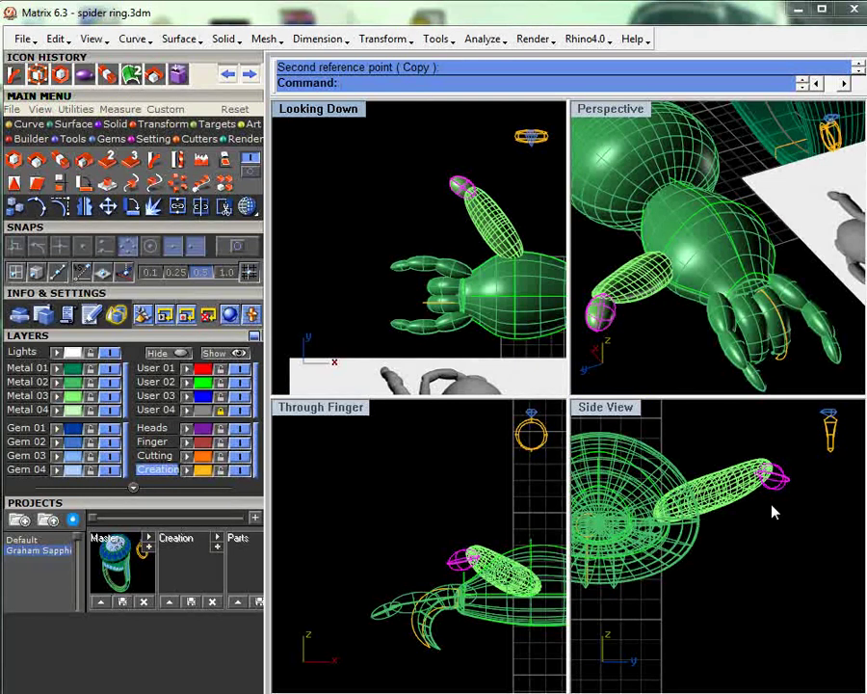
click(785, 527)
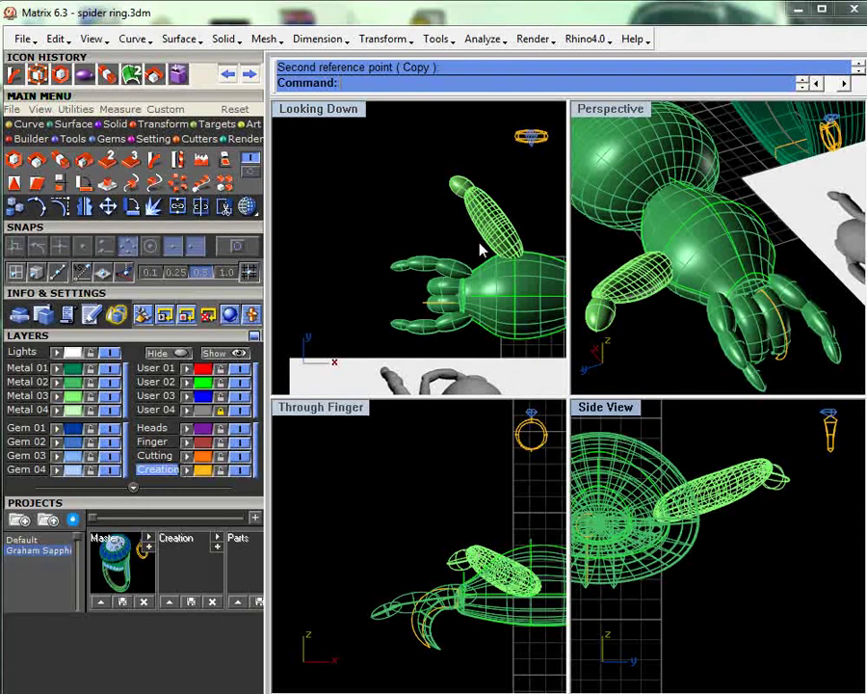
click(481, 248)
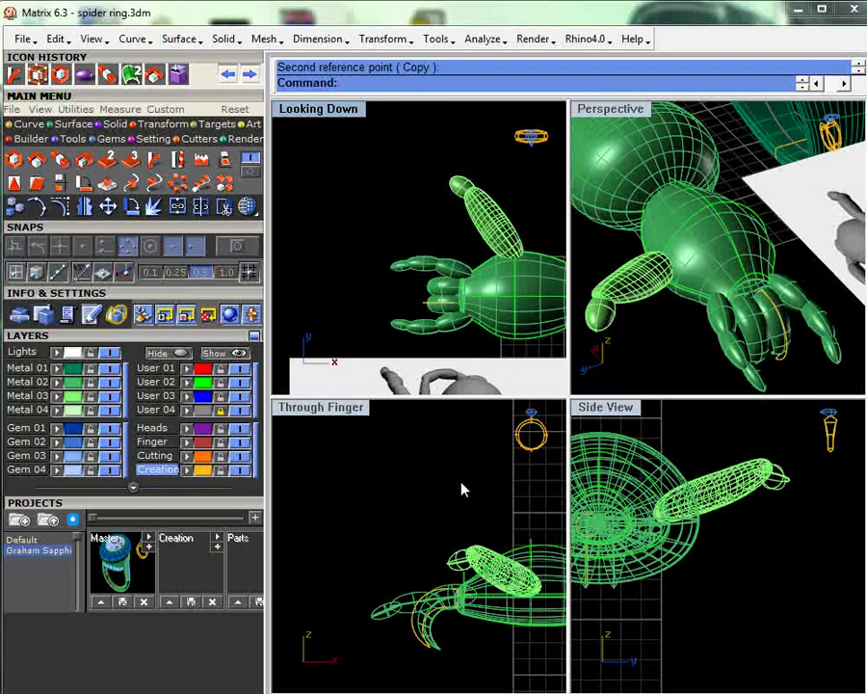
- Copy another feeler segment to just beyond the joint and enlarge it slightly with a three-directional scale from its centre
right_drag(442, 350, 424, 229)
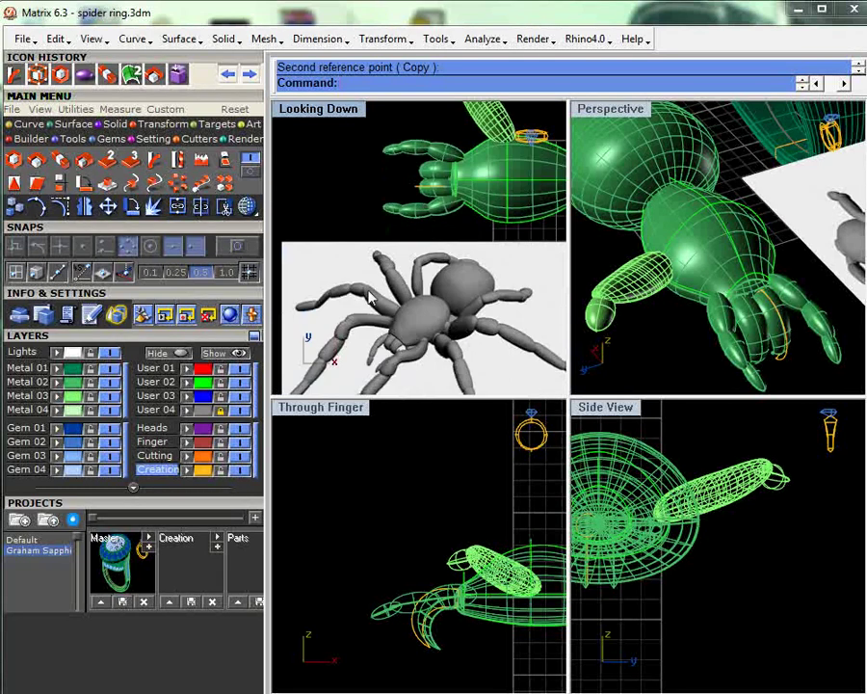
right_drag(437, 178, 416, 277)
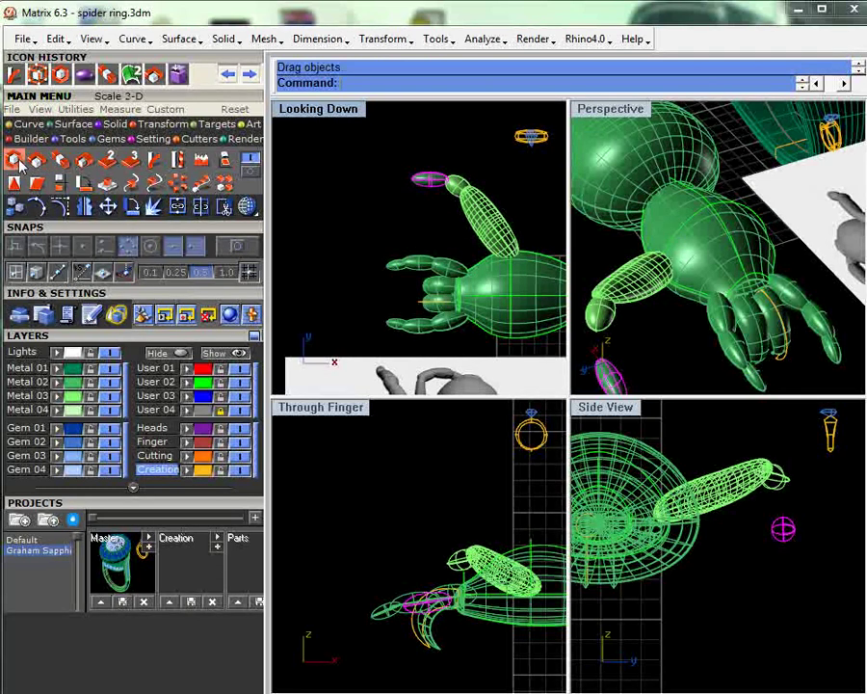
click(18, 164)
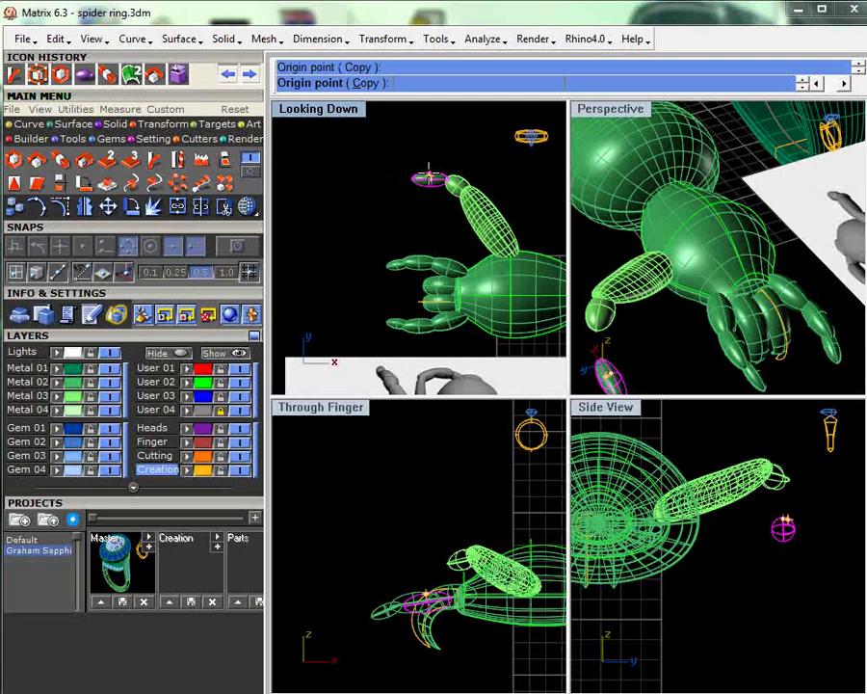
click(429, 175)
click(430, 154)
click(430, 149)
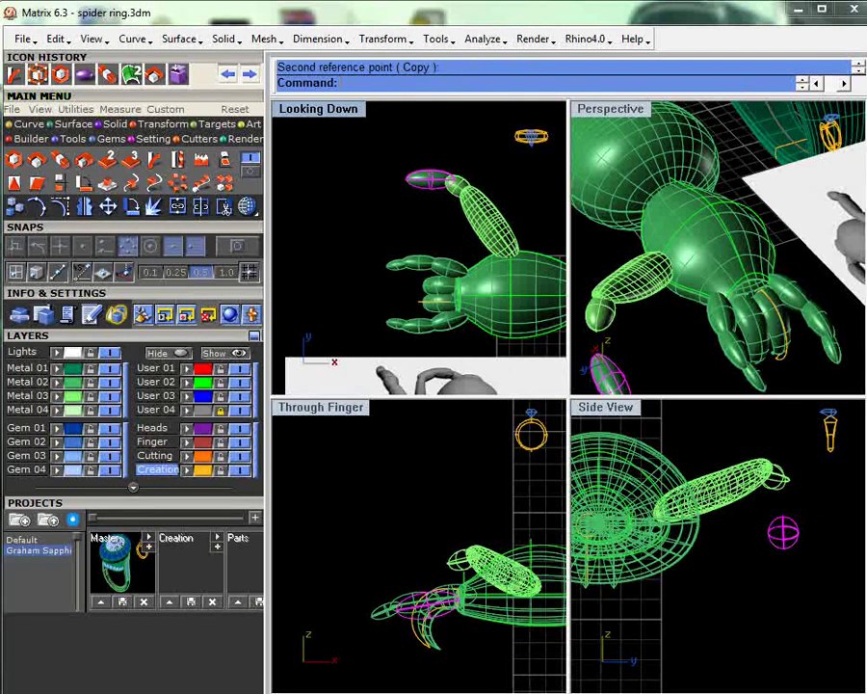
- Shorten the new outer segment along its length with a one-directional scale from its centre
click(95, 159)
click(430, 178)
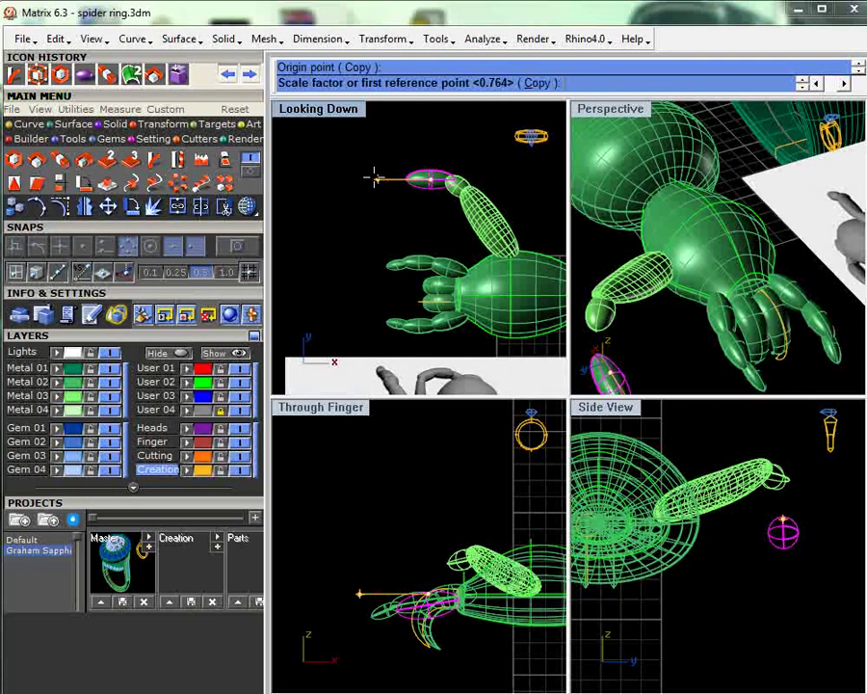
click(373, 178)
click(384, 181)
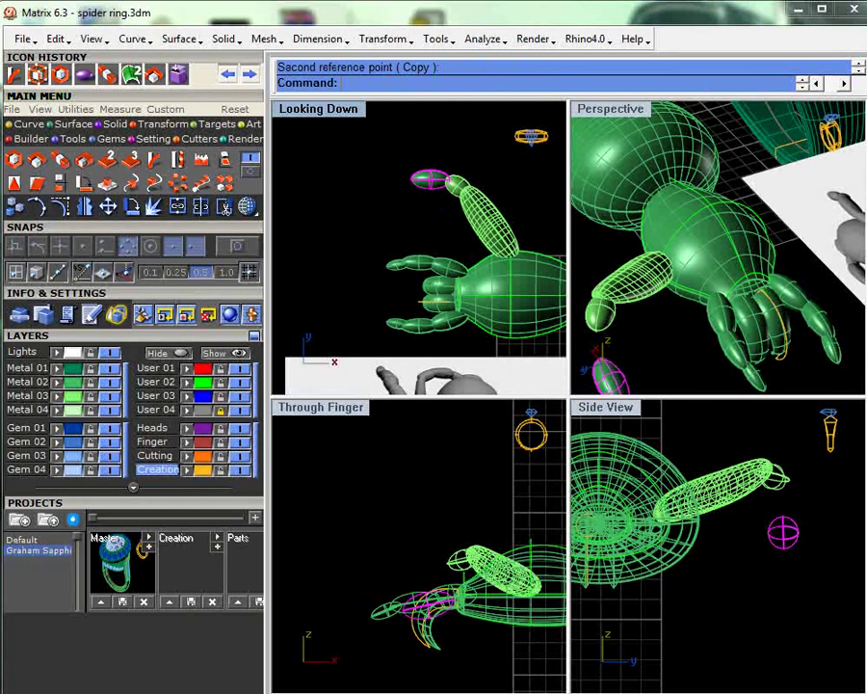
- Raise the outer leg segment in Side View so that it meets the end of the joint segment, and deselect it
scroll(443, 227, down, 2)
scroll(461, 244, up, 2)
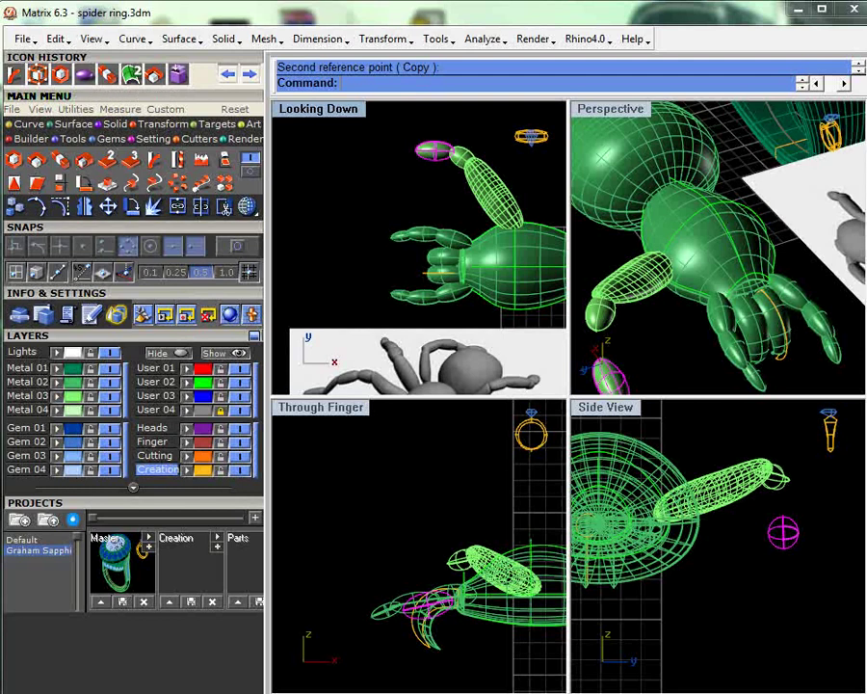
click(60, 205)
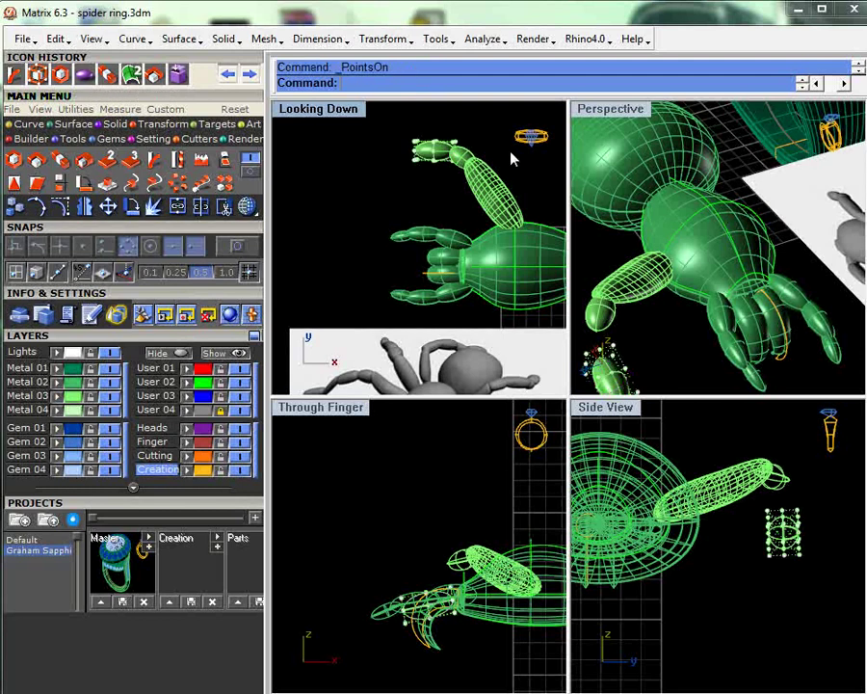
scroll(432, 175, up, 5)
scroll(438, 180, down, 1)
click(437, 180)
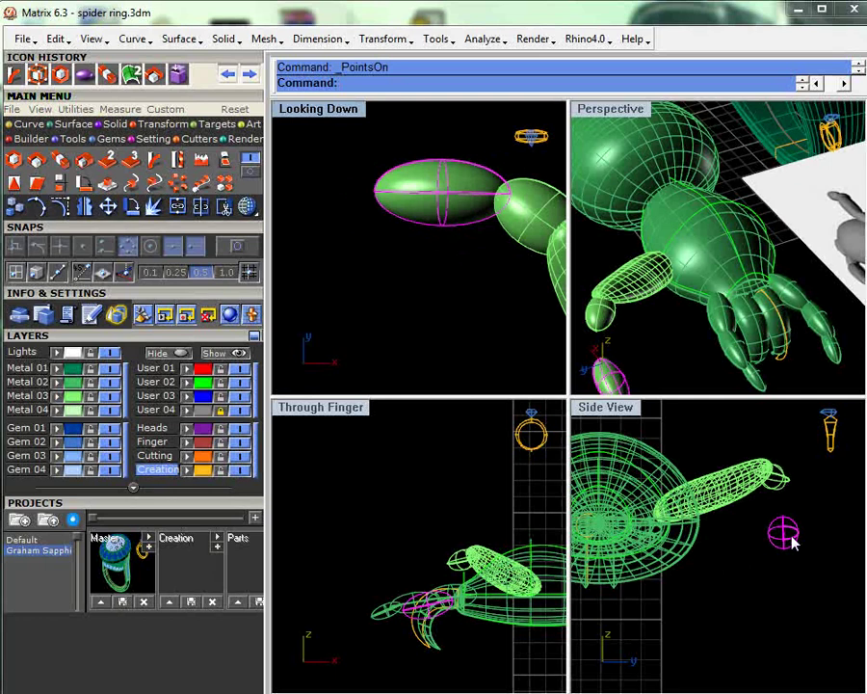
drag(793, 544, 798, 506)
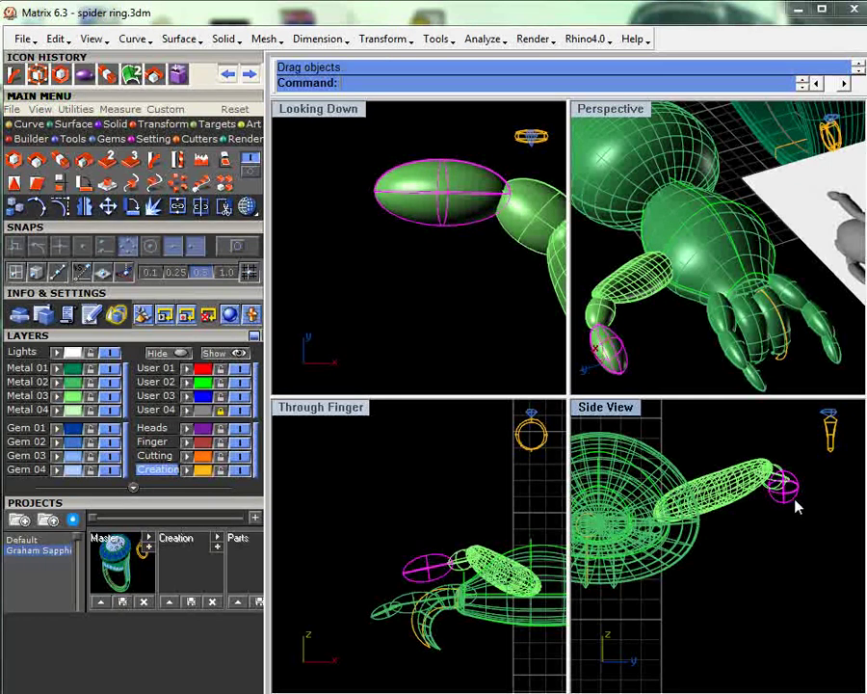
click(442, 261)
scroll(442, 248, down, 3)
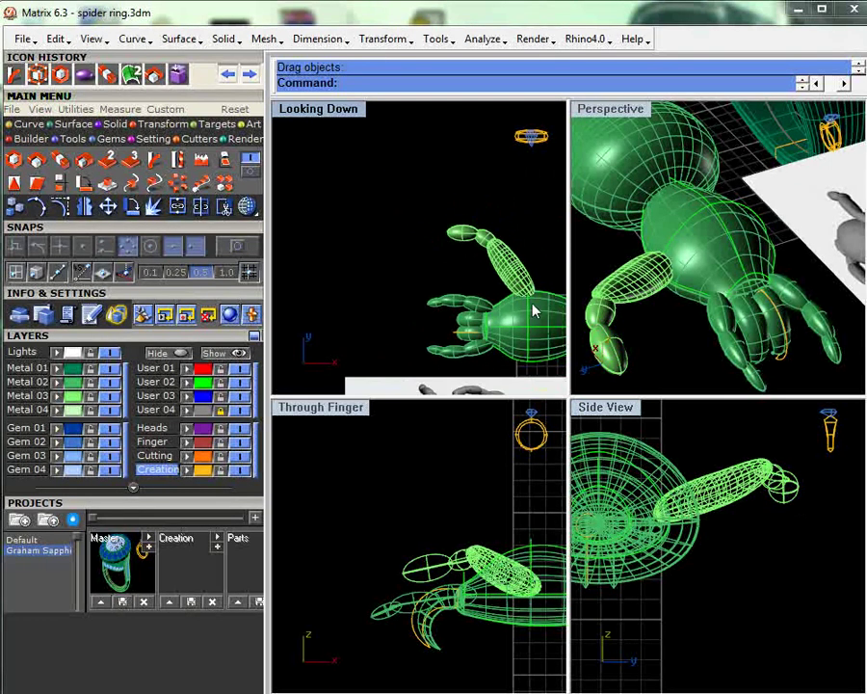
- Rotate the outer segment downward about its joint end in Through Finger view
scroll(535, 310, down, 1)
click(780, 491)
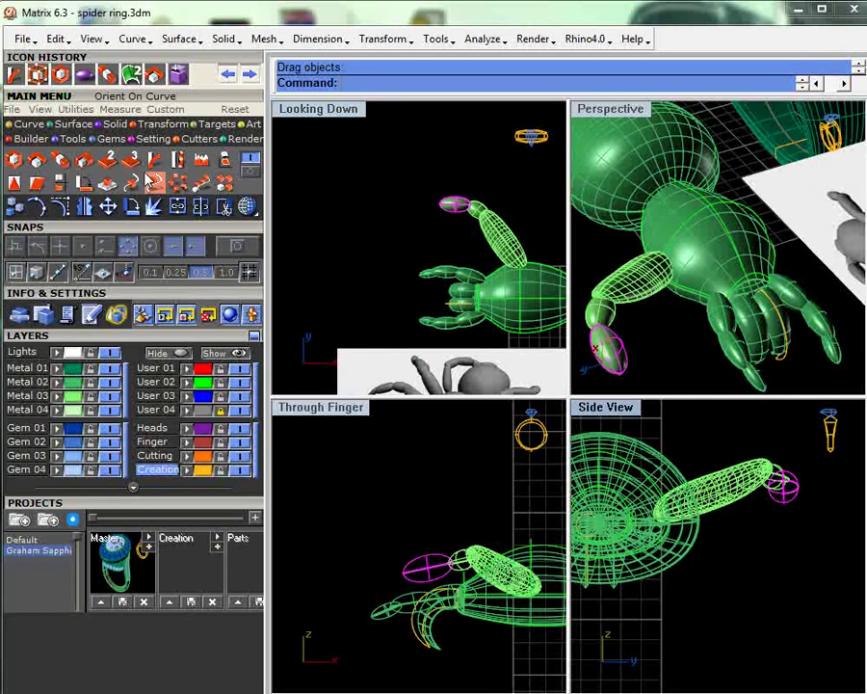
click(60, 206)
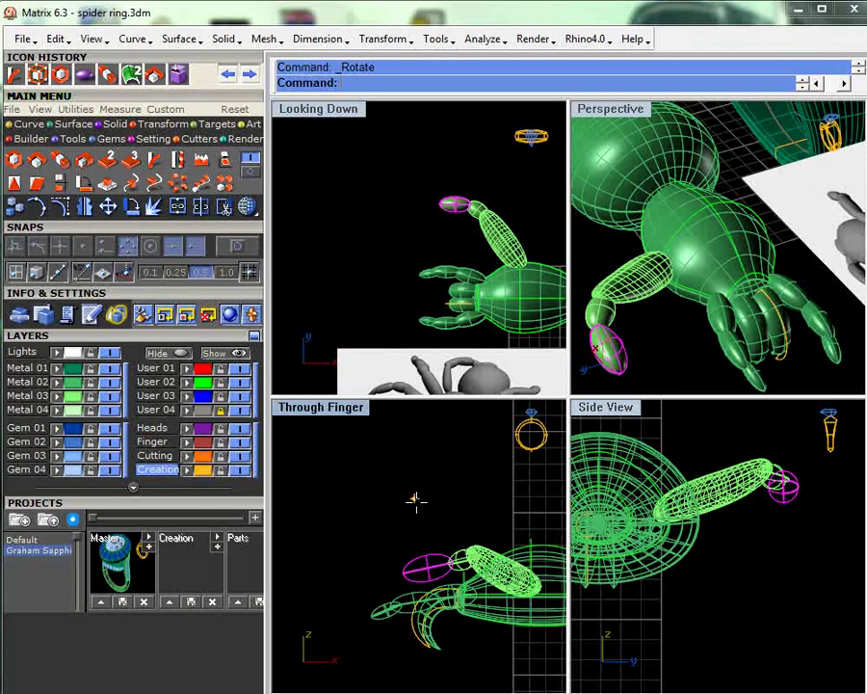
click(422, 569)
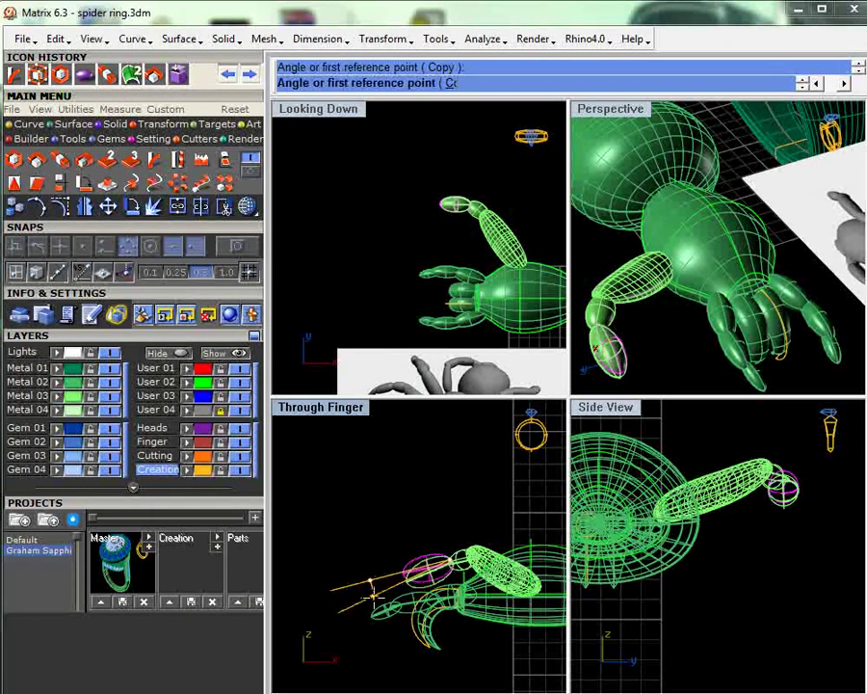
click(382, 615)
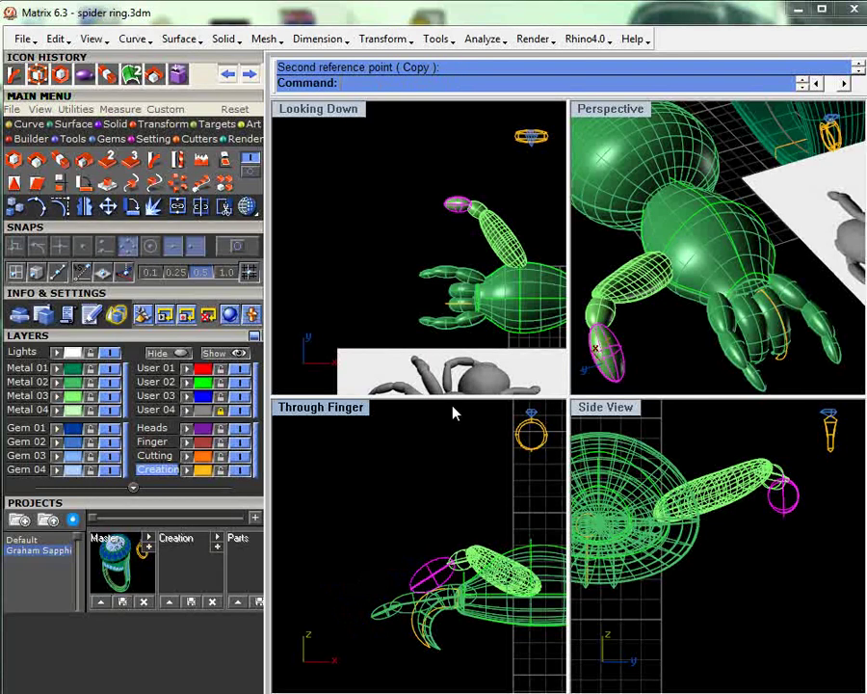
- Lengthen the outer segment along its axis from the joint end with a one-directional scale in Through Finger view
right_drag(477, 277, 468, 209)
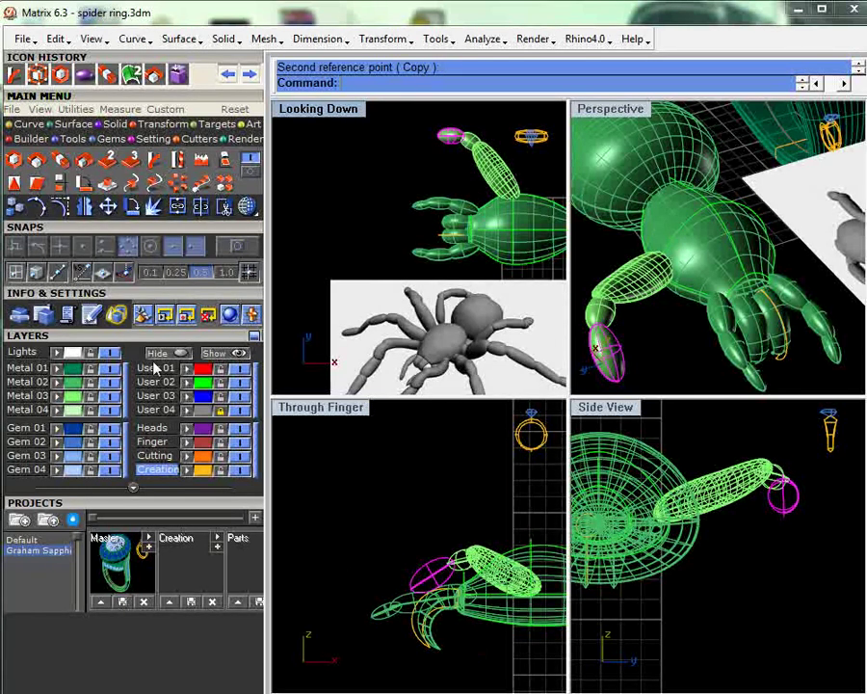
click(60, 163)
click(458, 562)
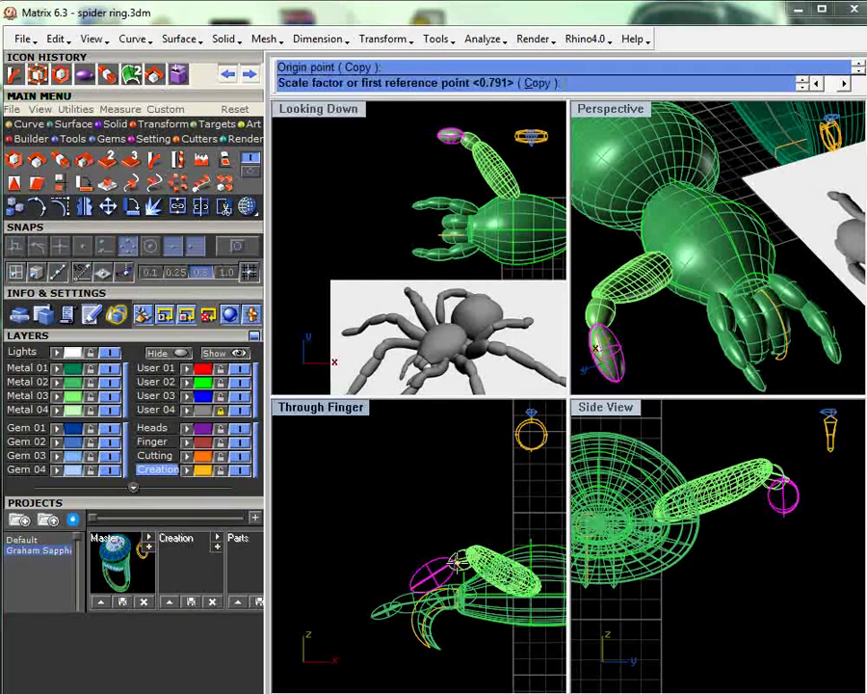
click(406, 594)
click(386, 605)
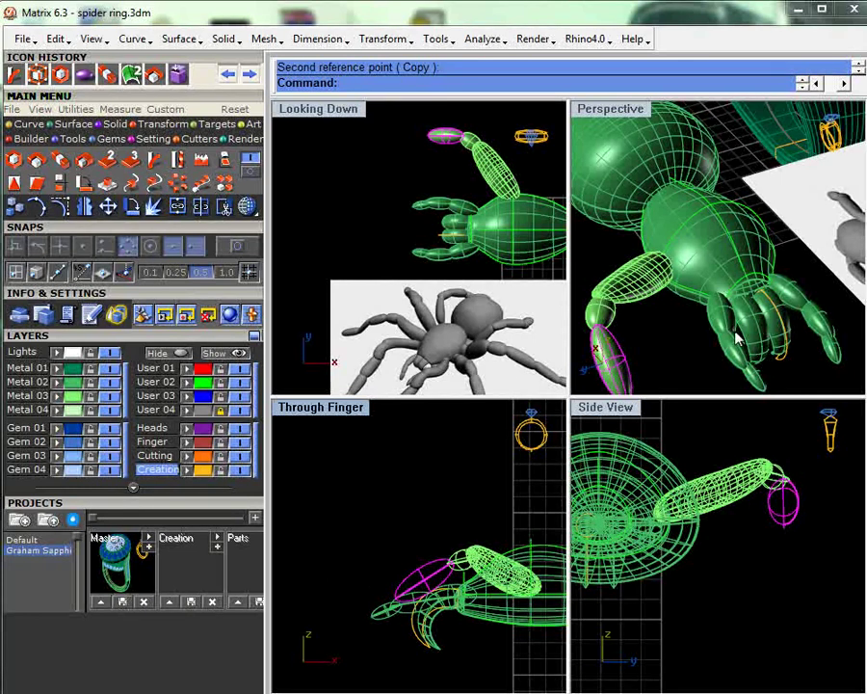
- Shift the outer segment slightly into the joint in Looking Down view, and rotate it further downward in Through Finger view
right_drag(737, 338, 622, 274)
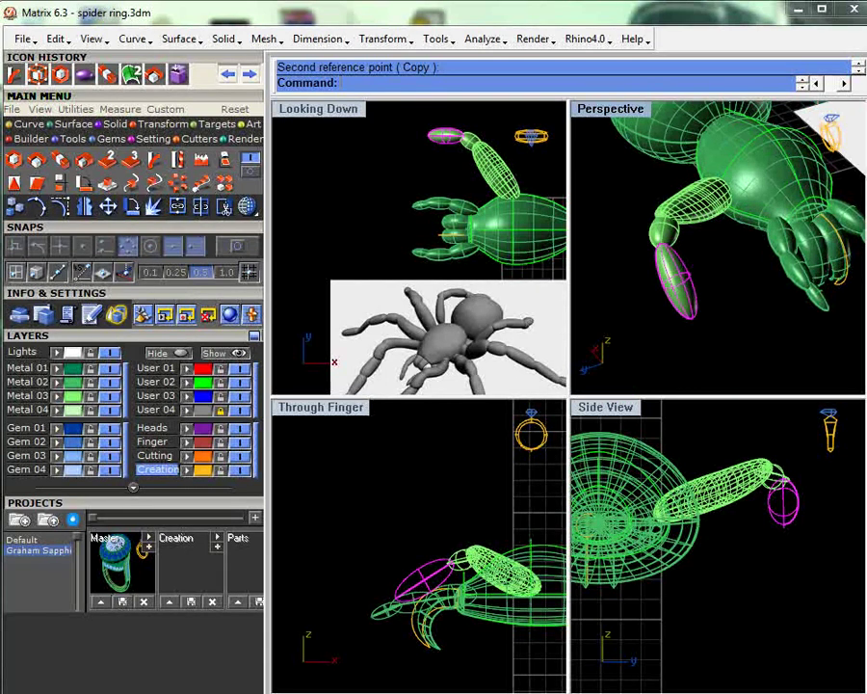
scroll(459, 142, up, 5)
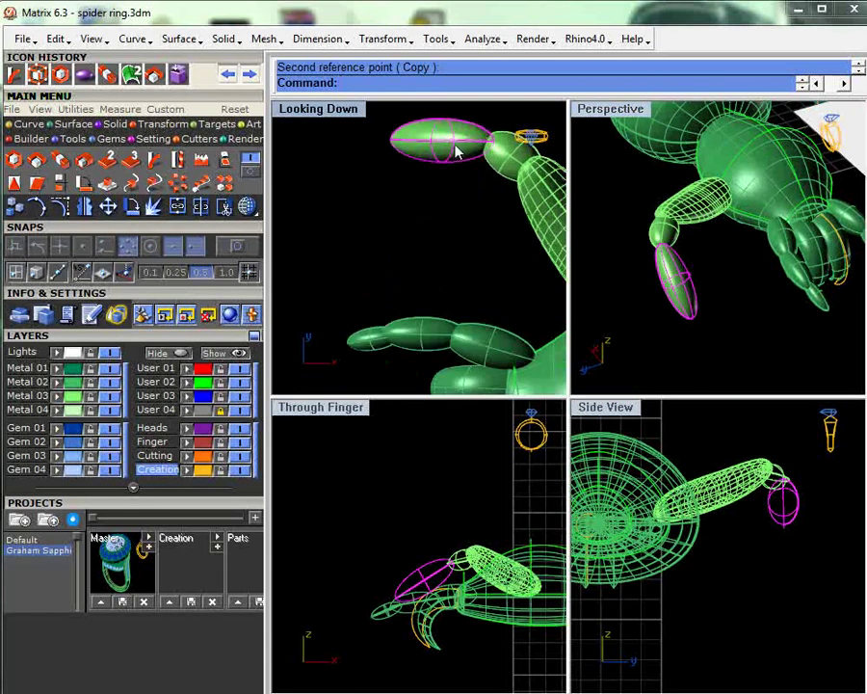
drag(459, 150, 472, 152)
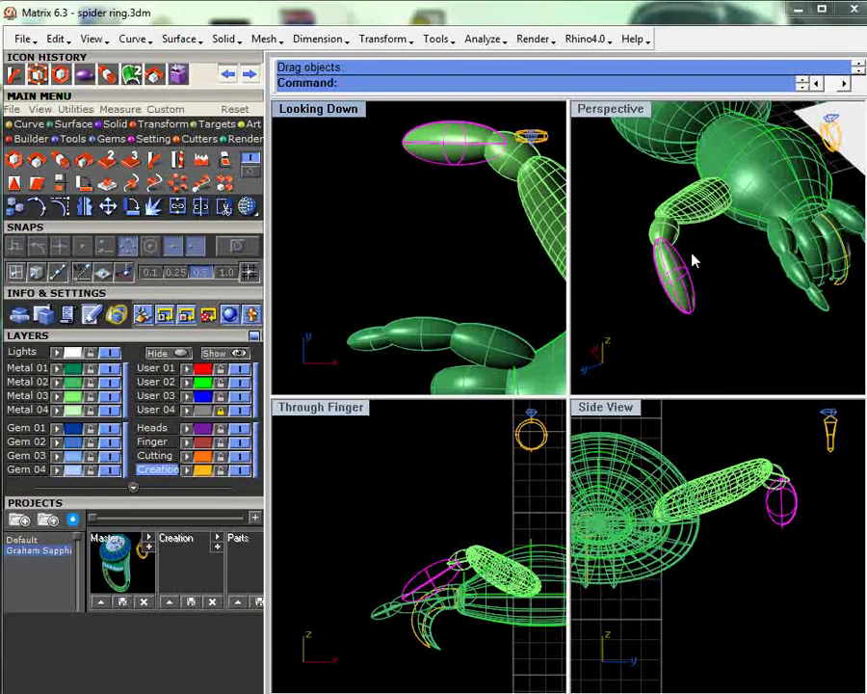
click(132, 209)
click(461, 564)
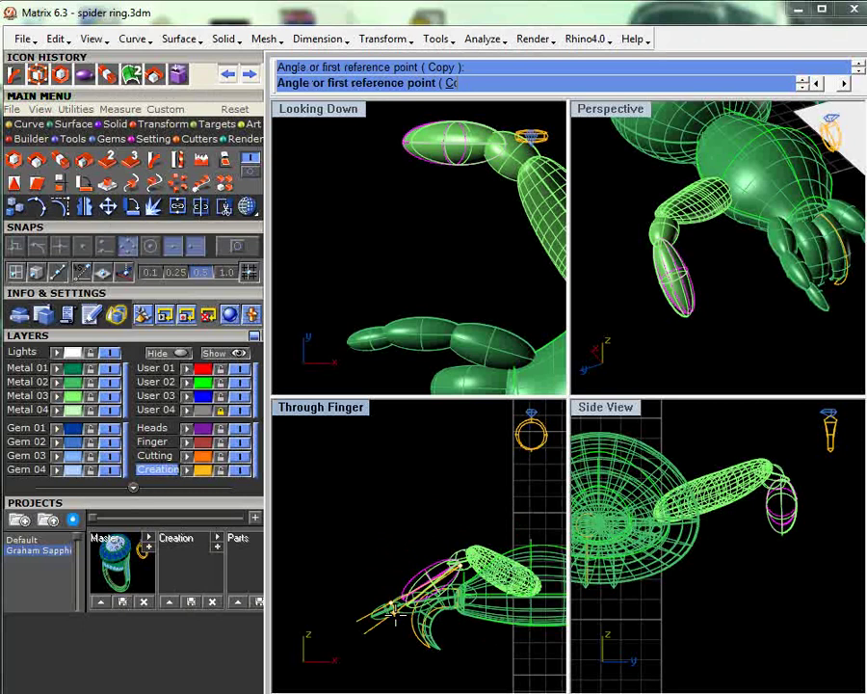
click(401, 620)
click(420, 223)
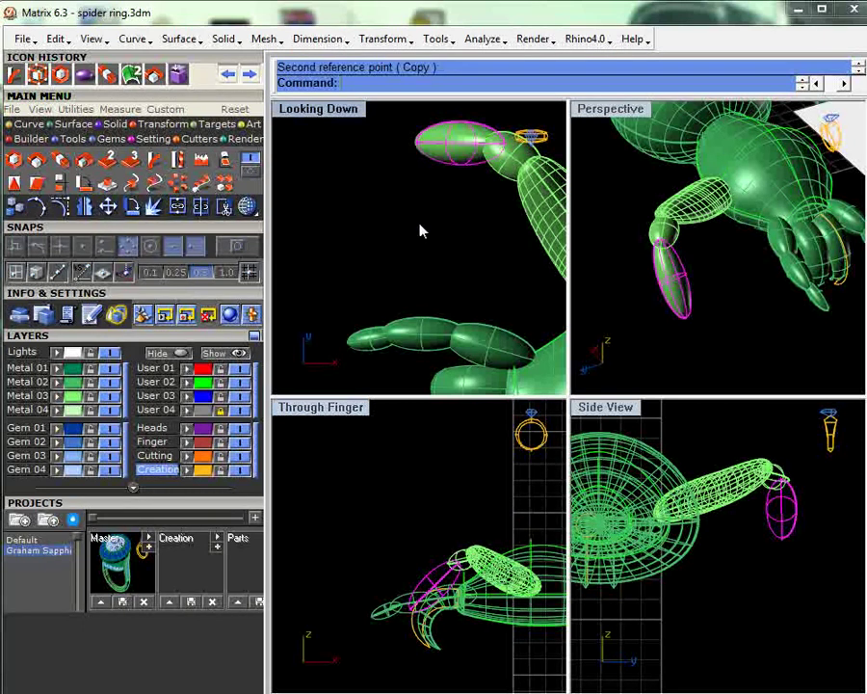
scroll(440, 216, down, 10)
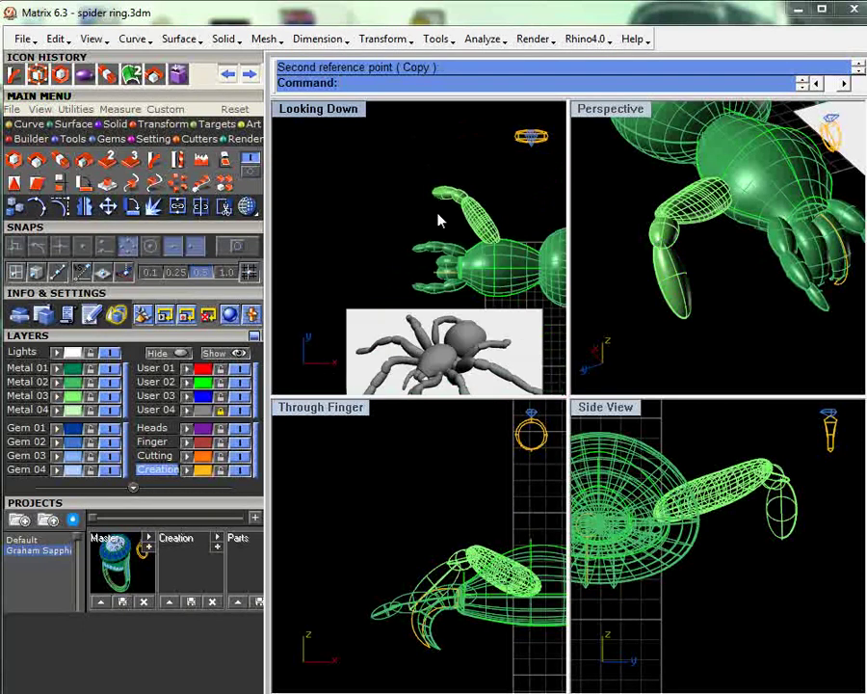
- Compare with the reference picture's legs and widen the outer segment from its centre with a one-directional scale in Side View
right_drag(423, 308, 419, 265)
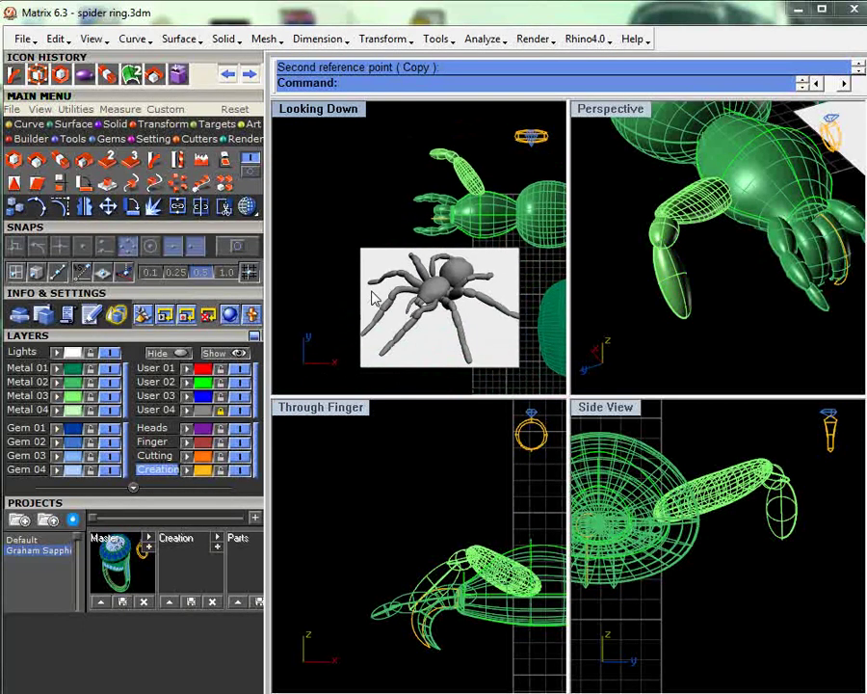
scroll(374, 299, up, 5)
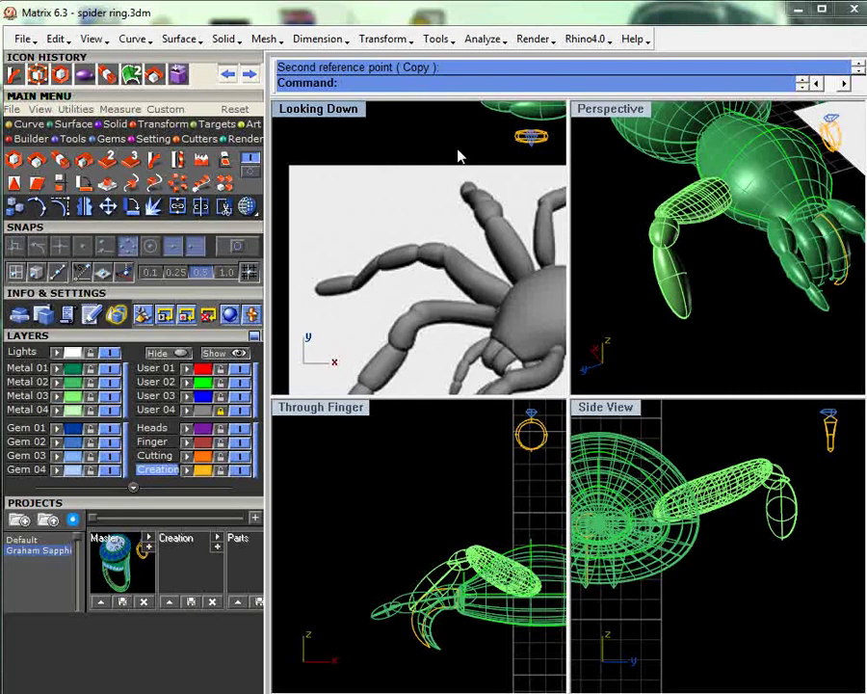
scroll(457, 157, down, 3)
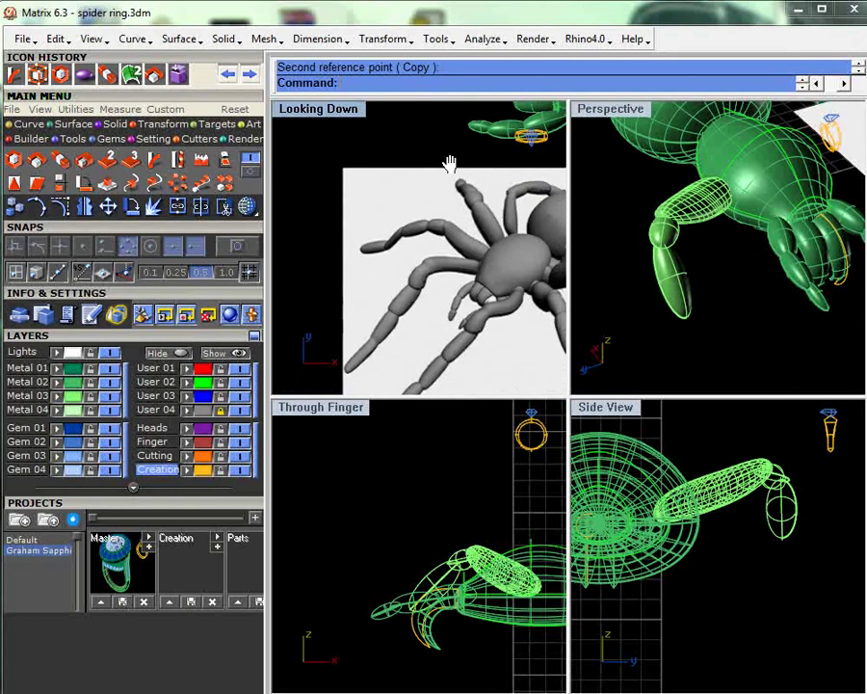
scroll(433, 178, up, 3)
scroll(424, 202, up, 2)
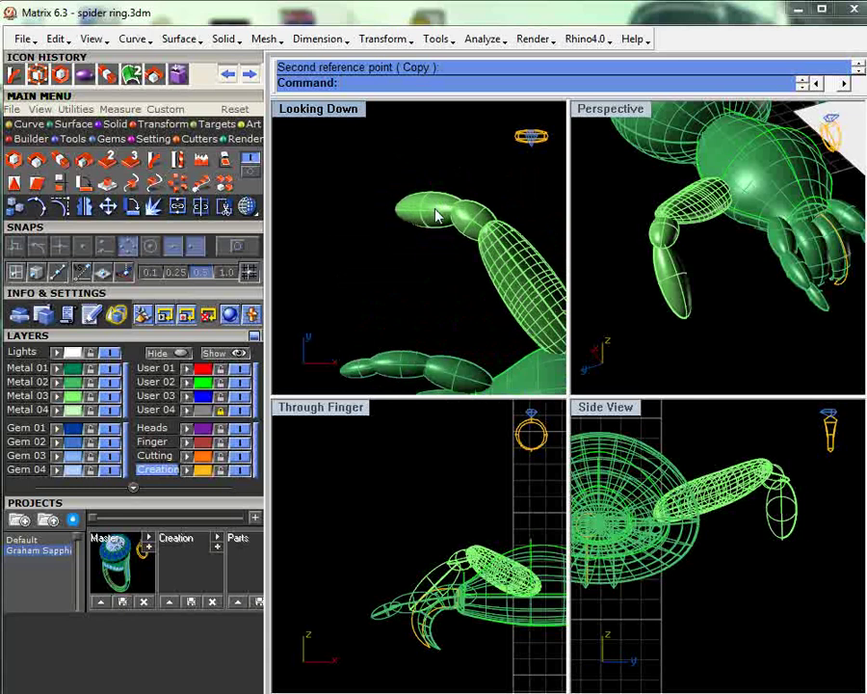
click(439, 216)
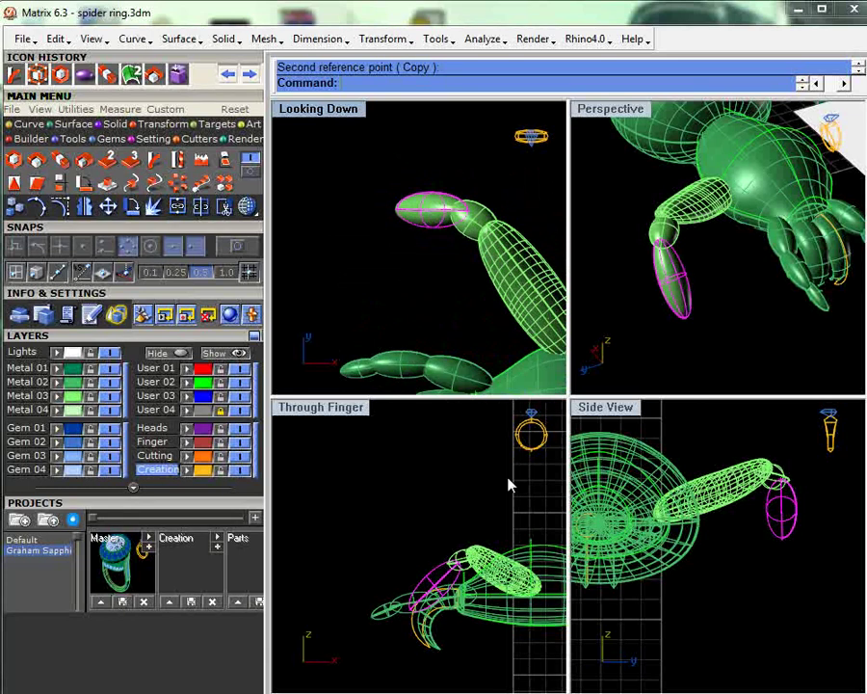
click(61, 161)
click(780, 508)
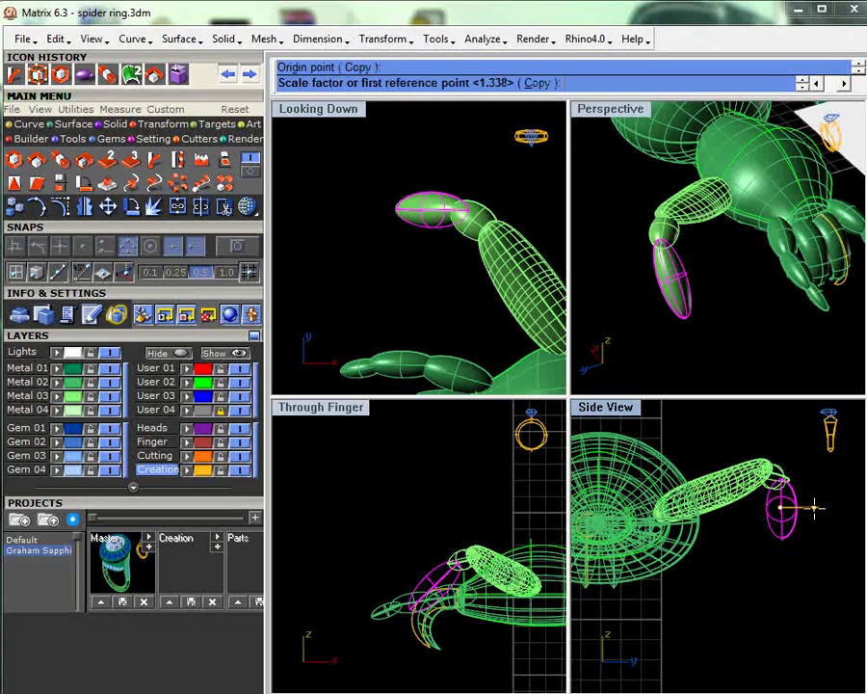
key(Return)
- Slightly reduce the outer segment's thickness from its centre with a one-directional scale in Through Finger view
scroll(448, 573, up, 3)
key(Return)
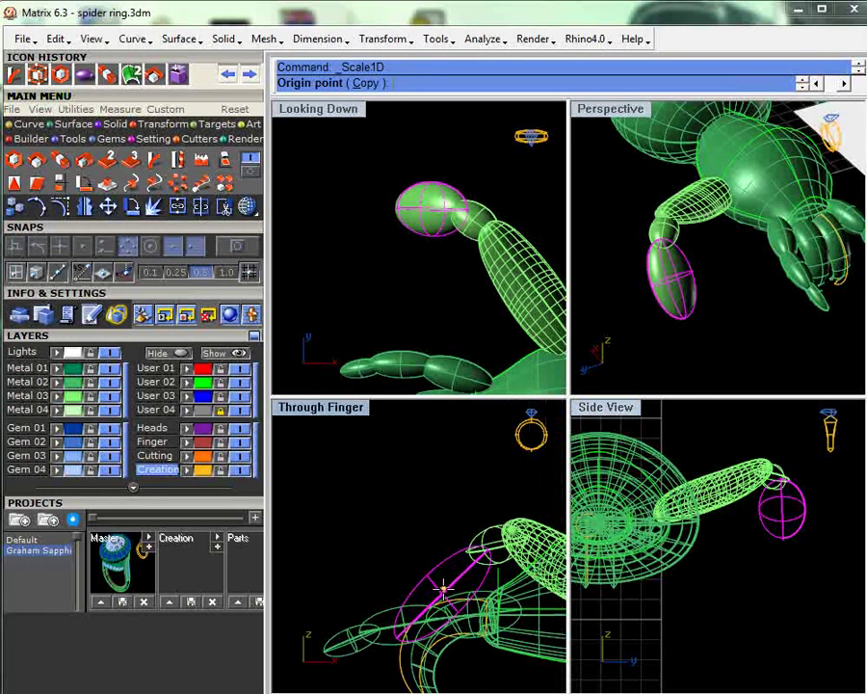
click(413, 556)
click(415, 556)
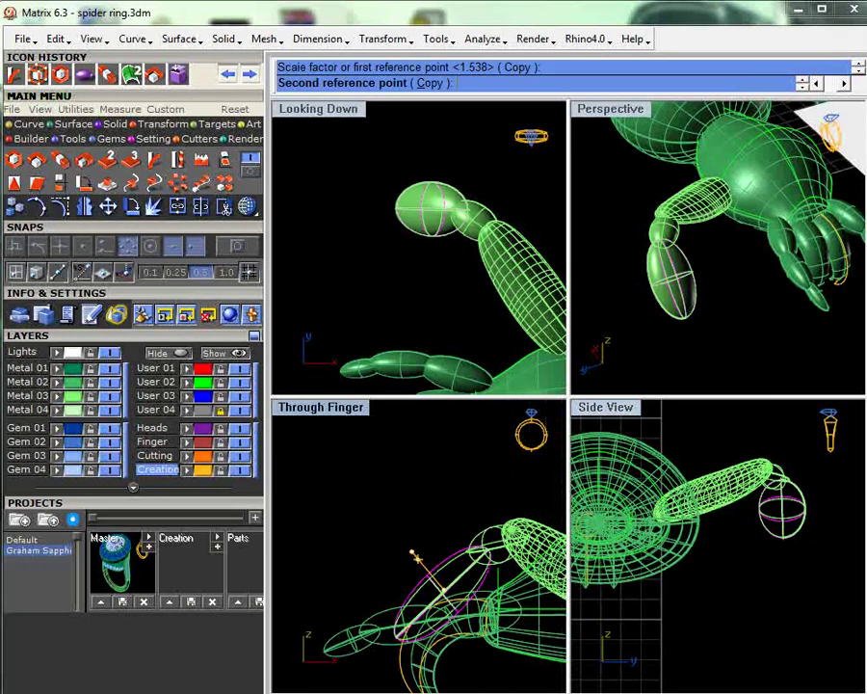
click(418, 558)
- Widen the joint segment across its width from its centre with a one-directional scale in Looking Down view
click(472, 214)
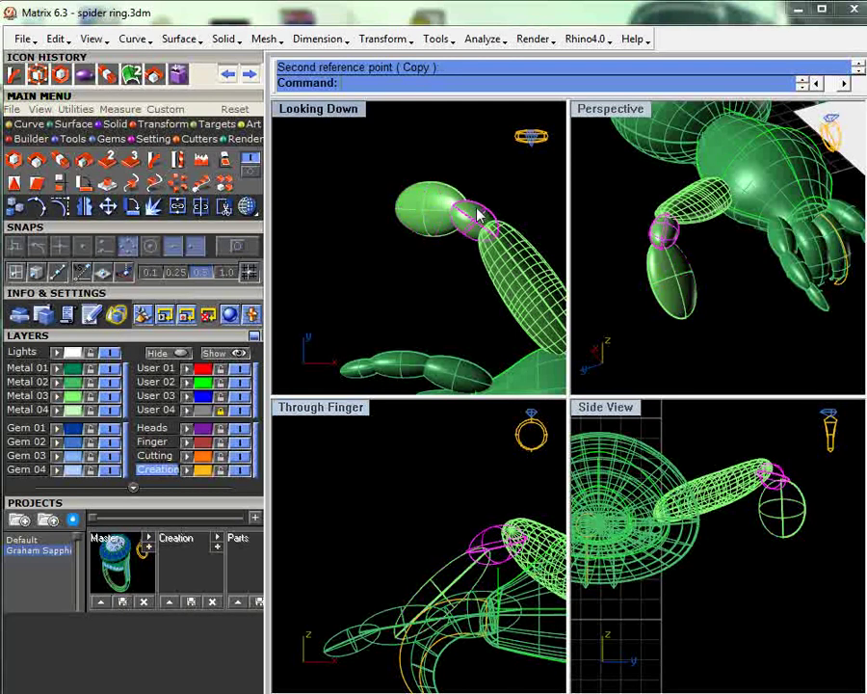
key(Return)
click(481, 195)
click(484, 194)
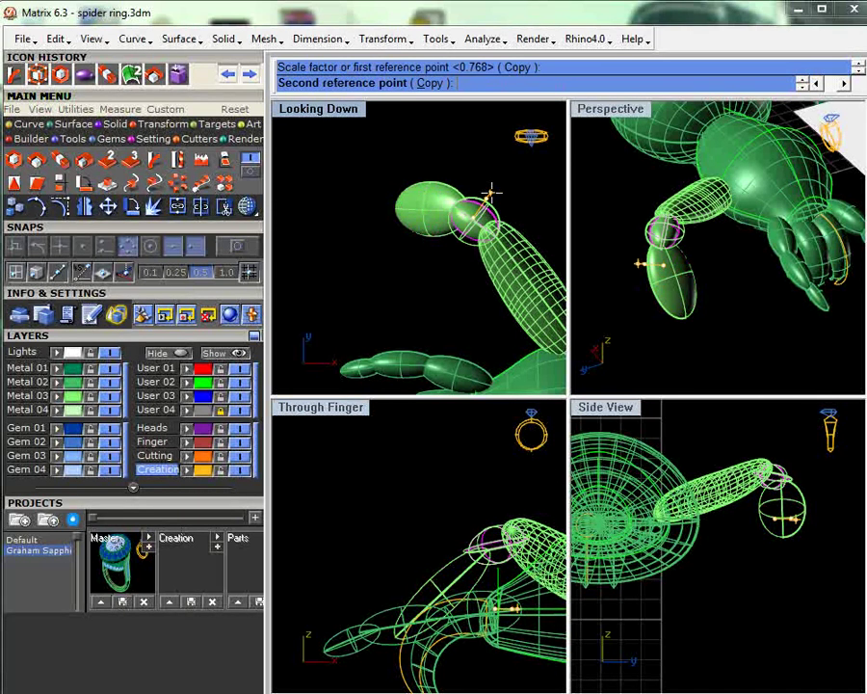
click(490, 192)
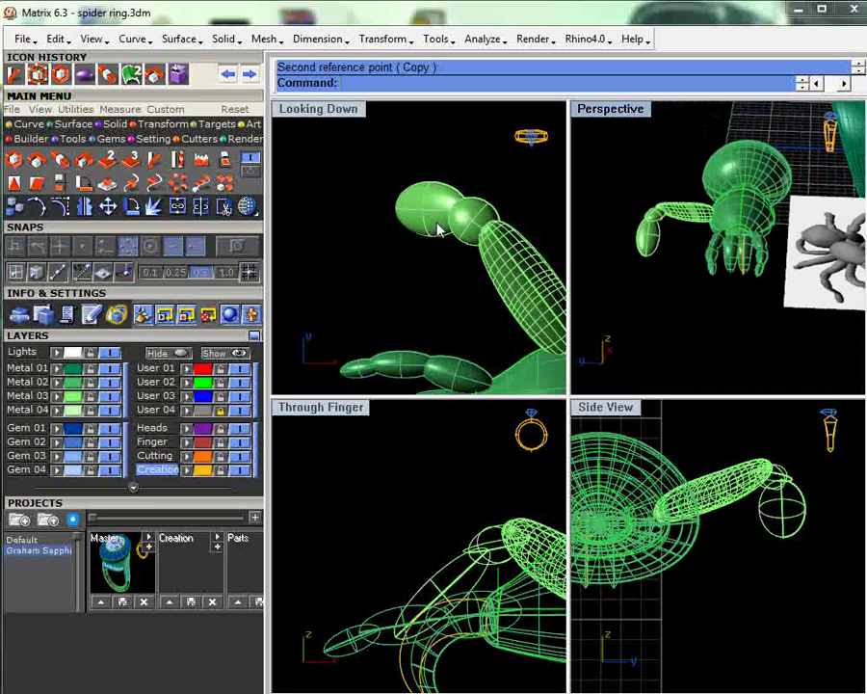
- Narrow the outer segment across its width with a one-directional scale in Looking Down view, and deselect it
click(438, 228)
key(Return)
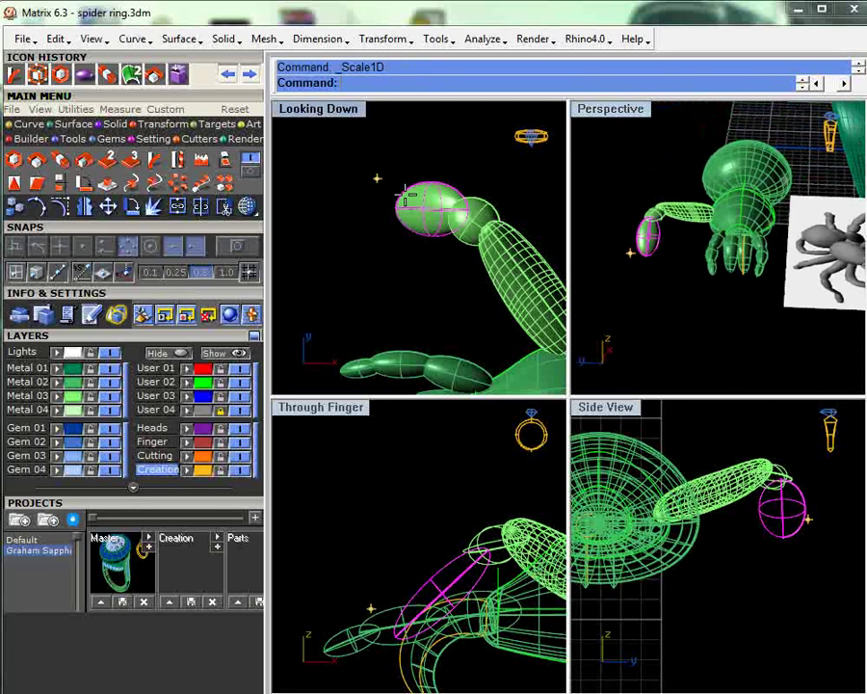
click(404, 194)
key(Escape)
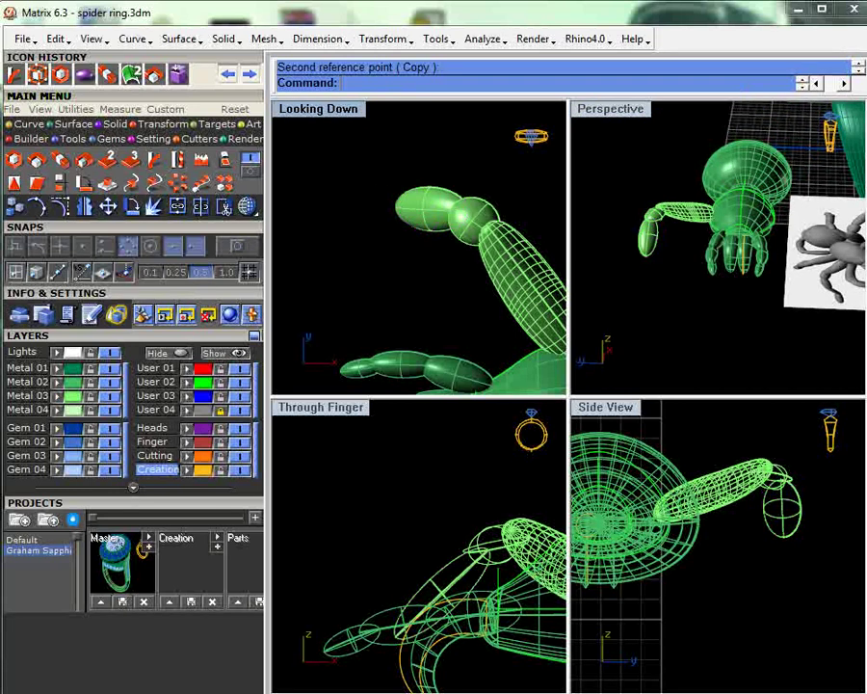
- Examine the remaining leg segments in the spider reference picture from an angle in Perspective view
right_drag(681, 296, 860, 304)
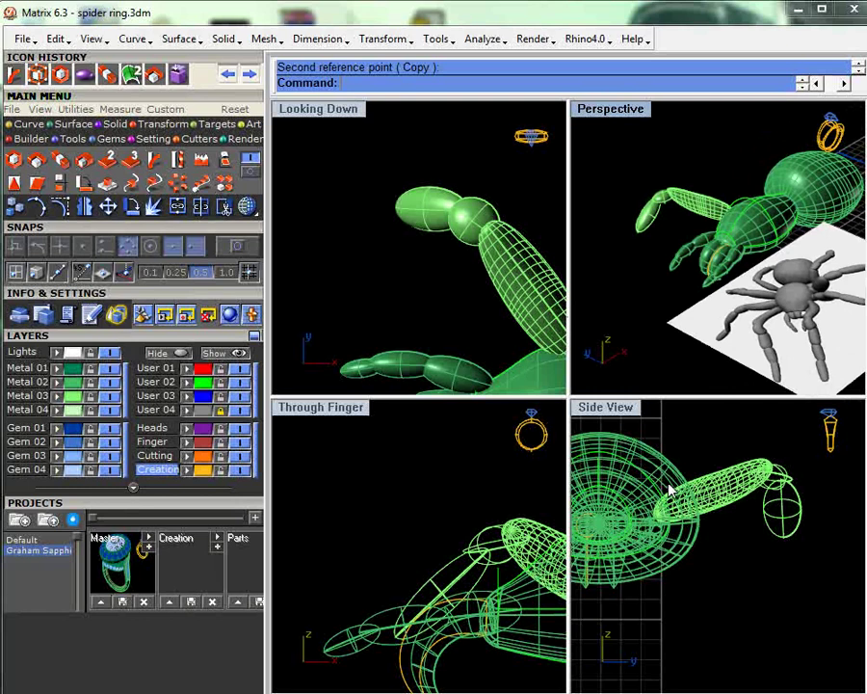
right_drag(711, 328, 686, 361)
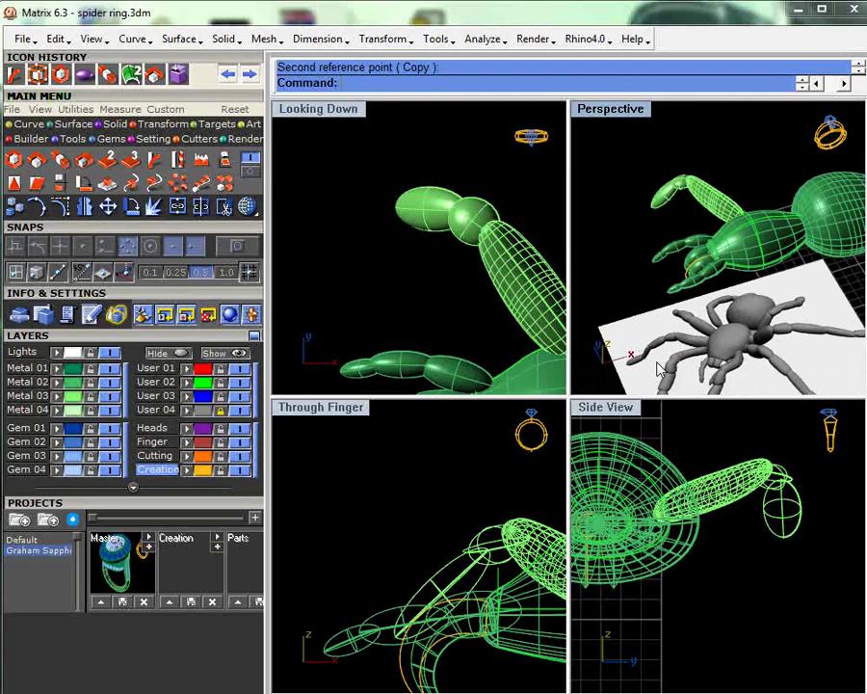
scroll(659, 347, up, 5)
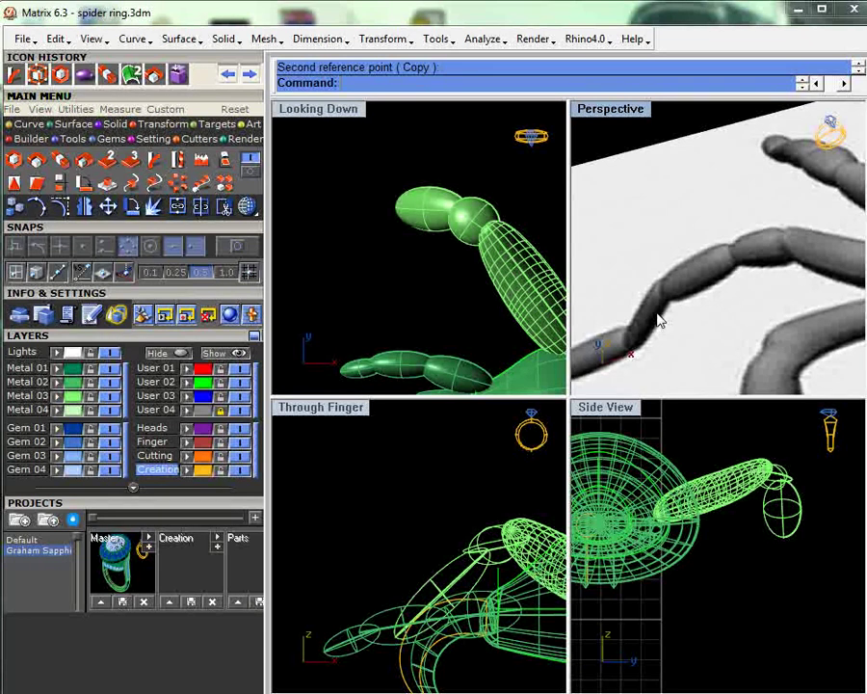
scroll(659, 321, down, 5)
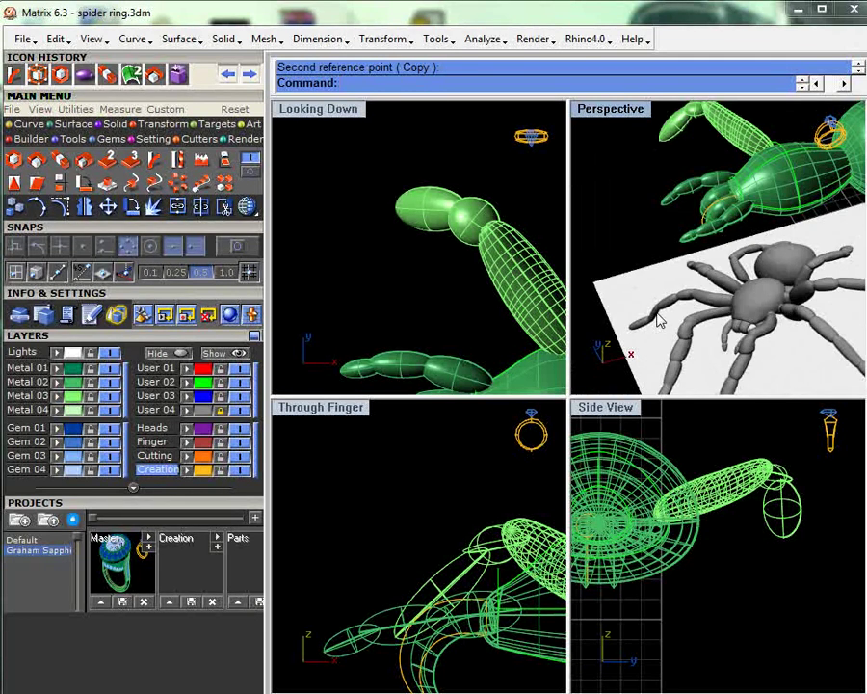
- Copy the outer leg segment and place the copy end to end at its lower tip in Through Finger view
click(792, 510)
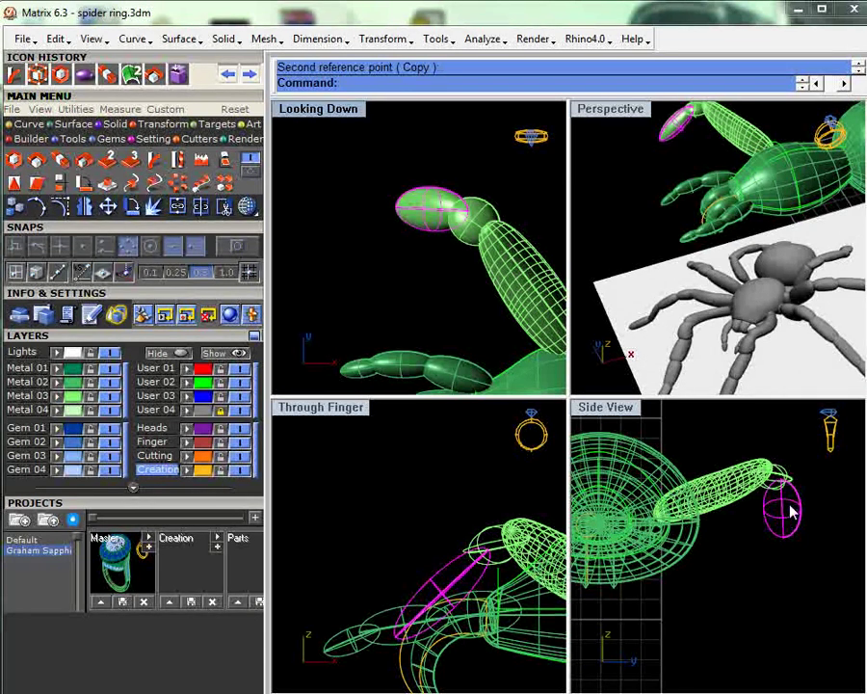
right_drag(509, 576, 463, 515)
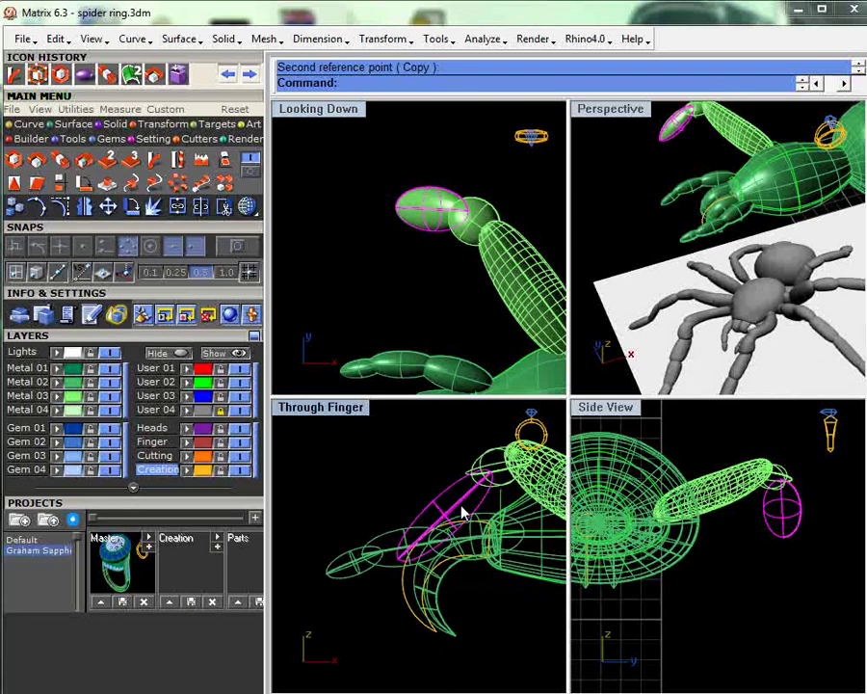
click(395, 586)
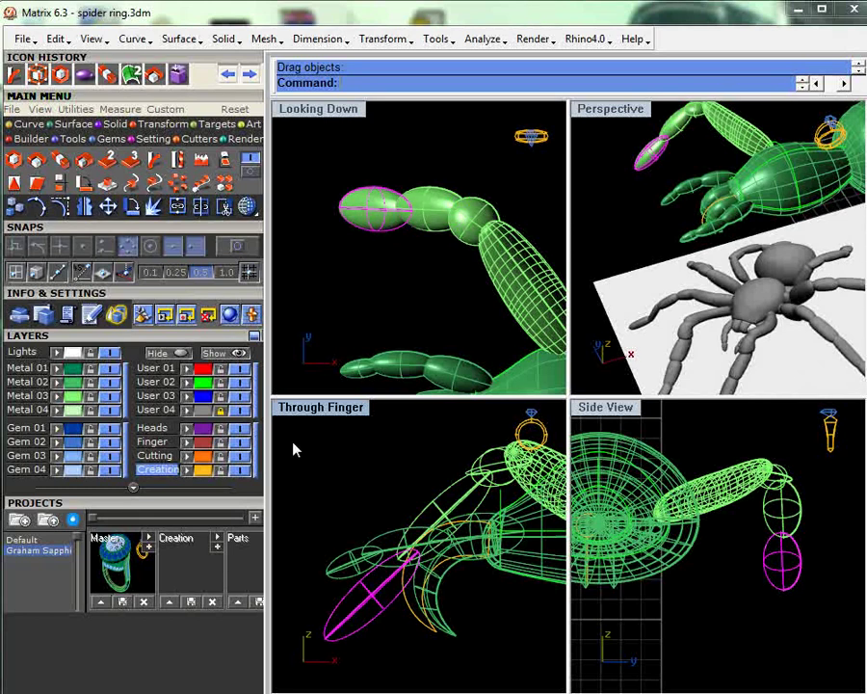
- Shear the new end segment from its centre in Through Finger view so its outline skews
click(37, 183)
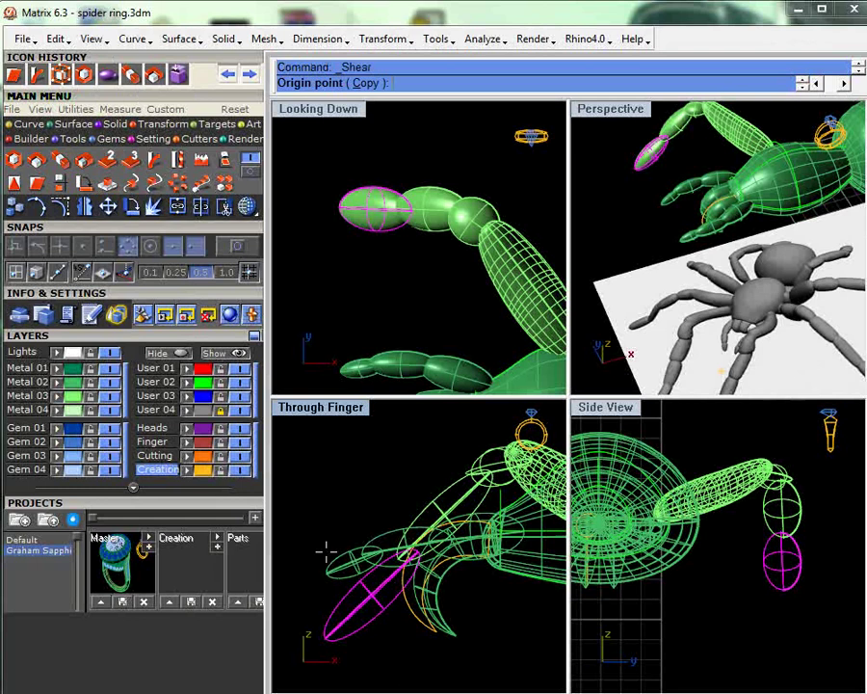
scroll(377, 599, up, 2)
click(368, 595)
click(343, 561)
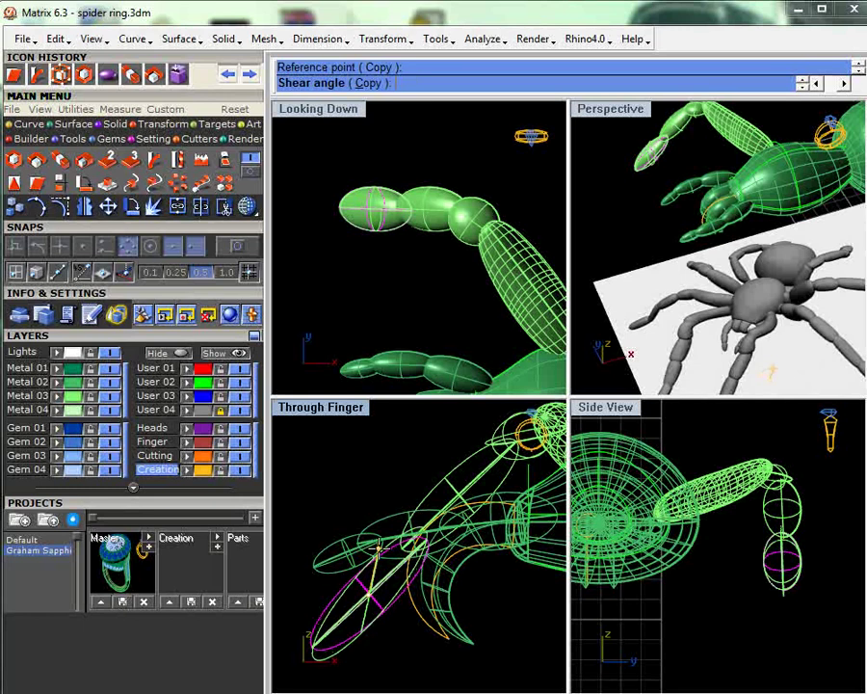
click(378, 548)
- Rotate the new end segment around its own lengthwise axis with a 3D rotation, setting the angle in Perspective view
right_drag(665, 241, 745, 194)
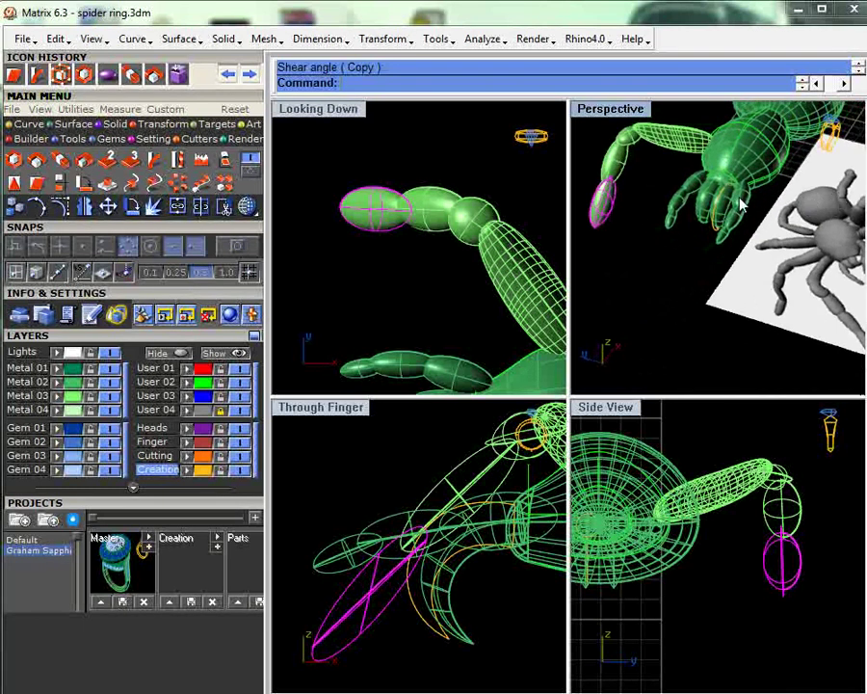
click(424, 216)
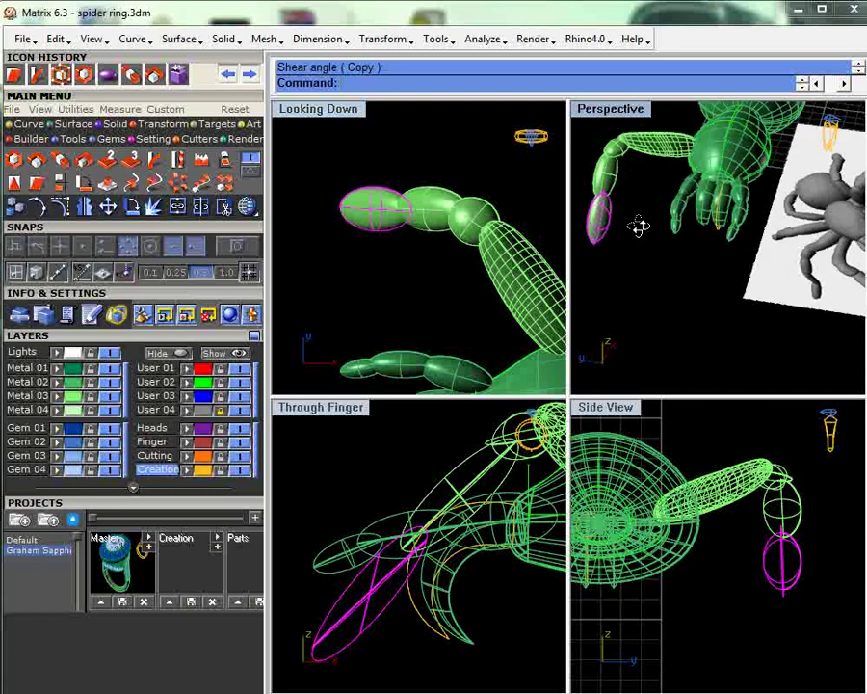
right_drag(639, 222, 771, 207)
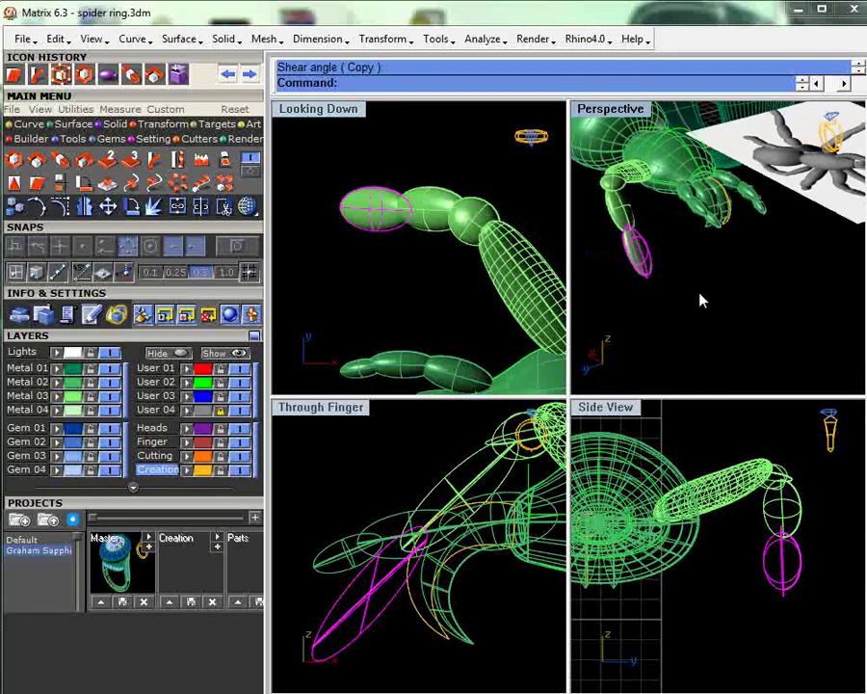
click(145, 190)
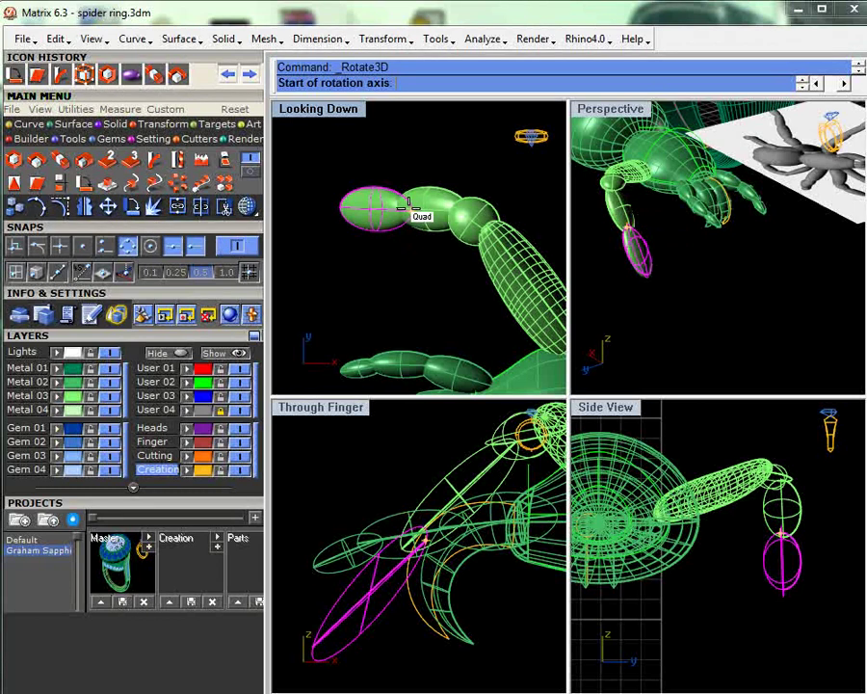
click(407, 204)
click(354, 517)
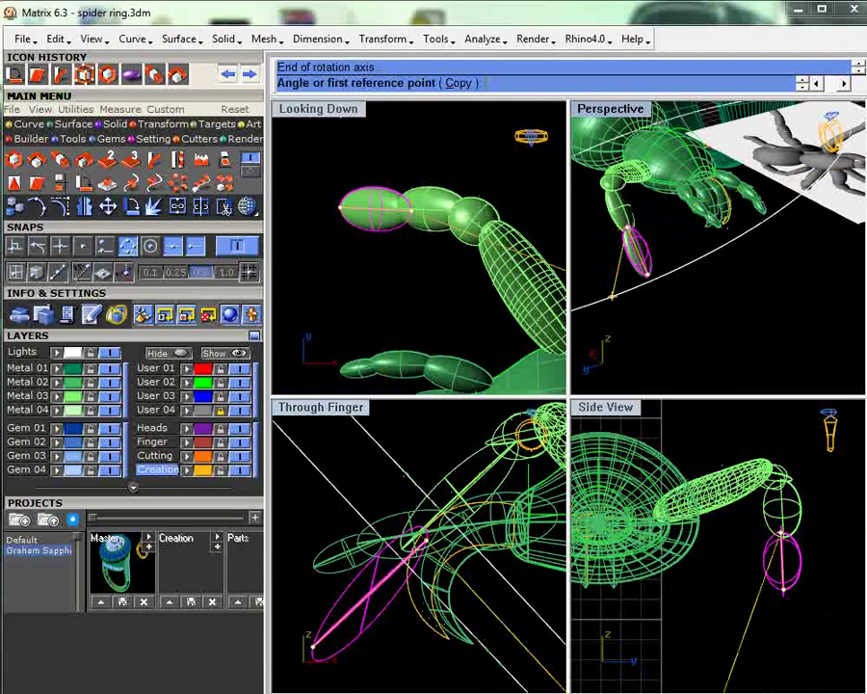
click(621, 323)
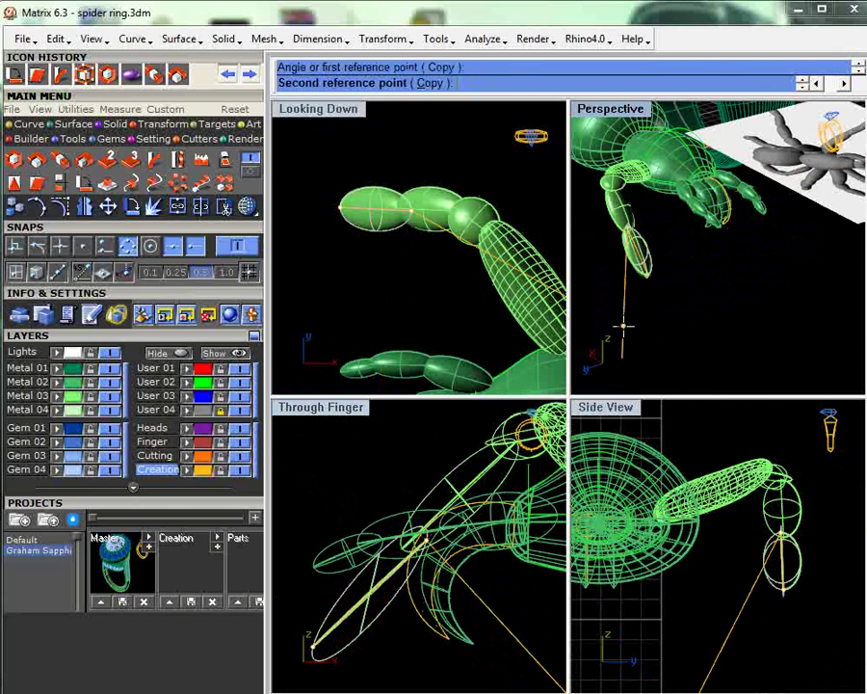
click(701, 325)
- Rotate the end segment about its inner end in Looking Down view so its outer tip swings slightly towards positive Y
right_drag(710, 311, 840, 296)
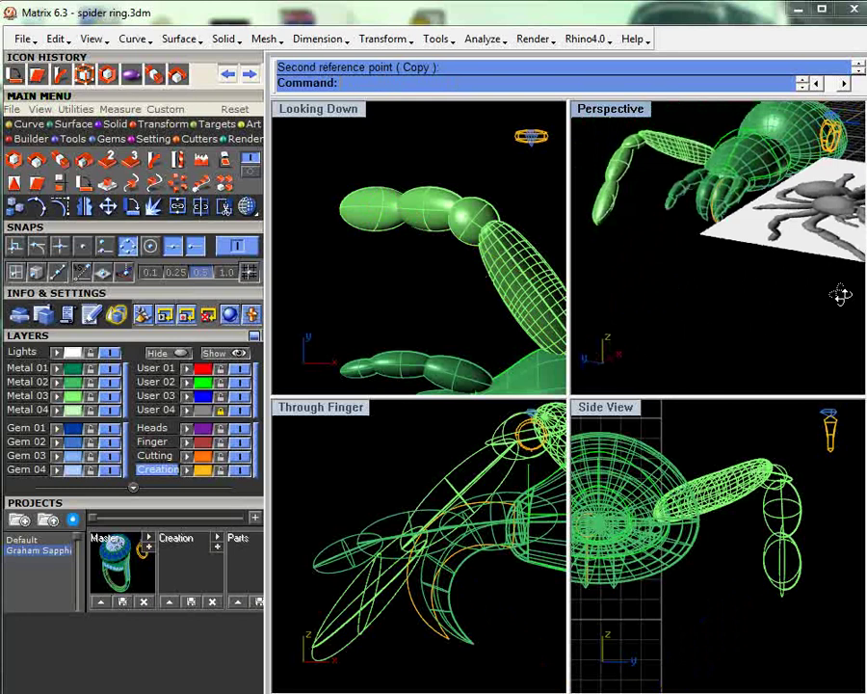
right_drag(841, 296, 779, 387)
click(633, 172)
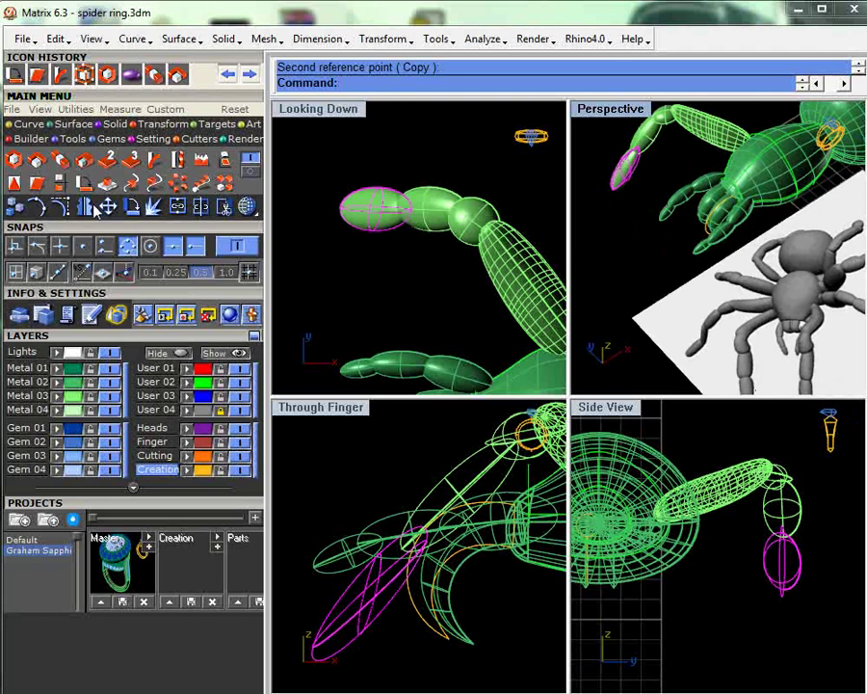
click(176, 206)
click(412, 207)
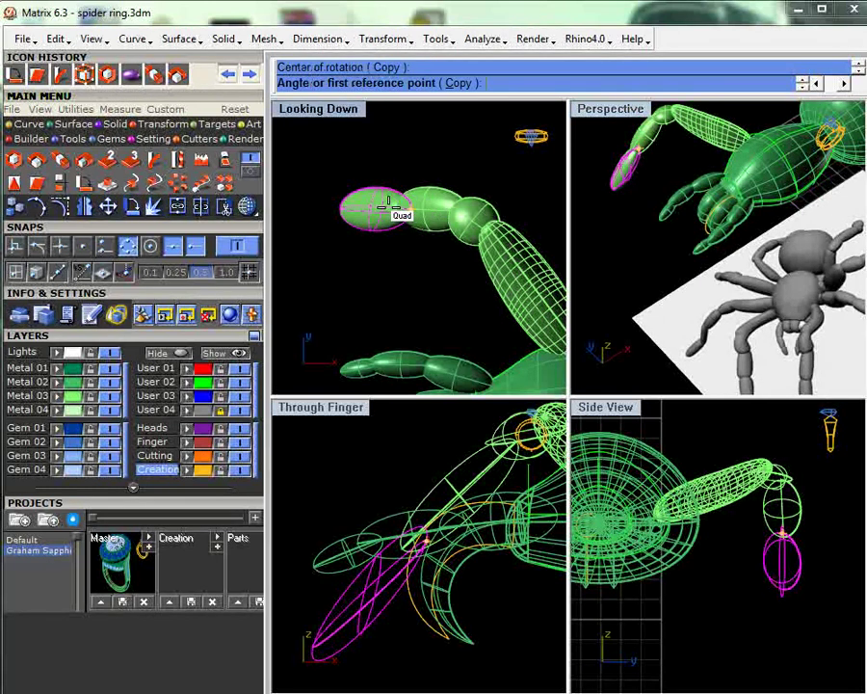
click(328, 204)
click(344, 183)
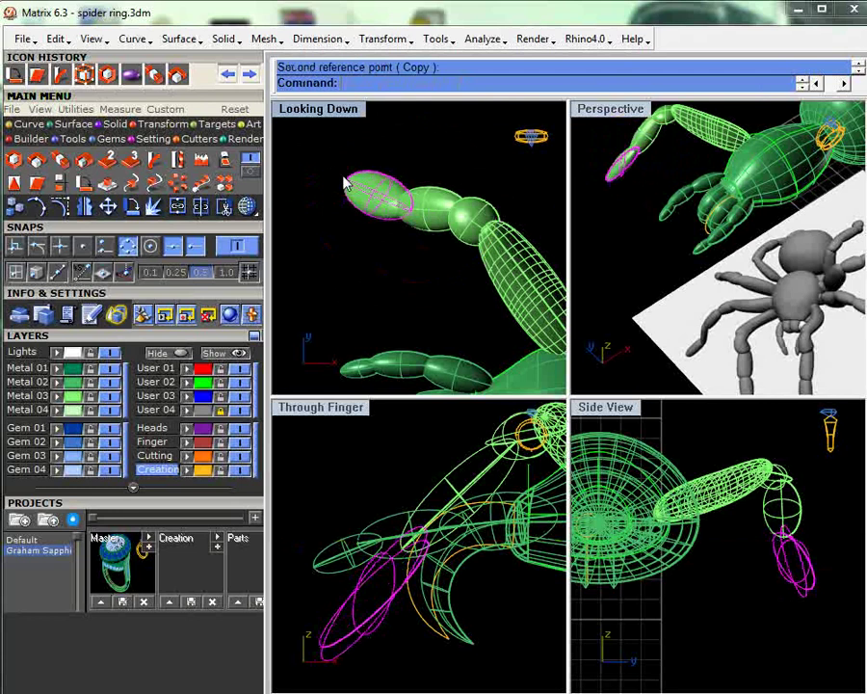
- Rotate the middle segment, between the round joint and the end segment, slightly in Side View
right_drag(632, 252, 820, 251)
click(697, 306)
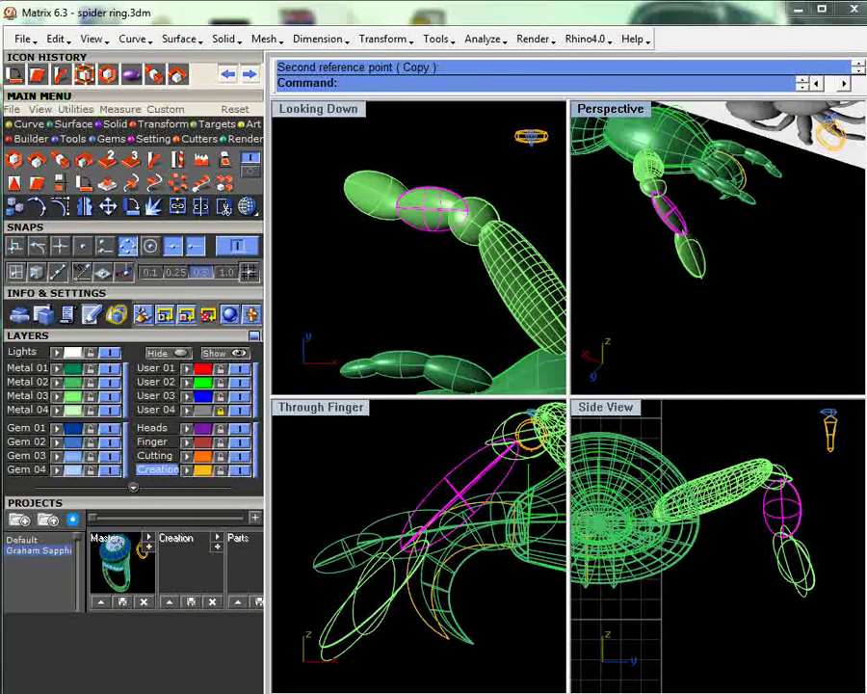
click(134, 208)
click(784, 515)
click(781, 444)
click(792, 446)
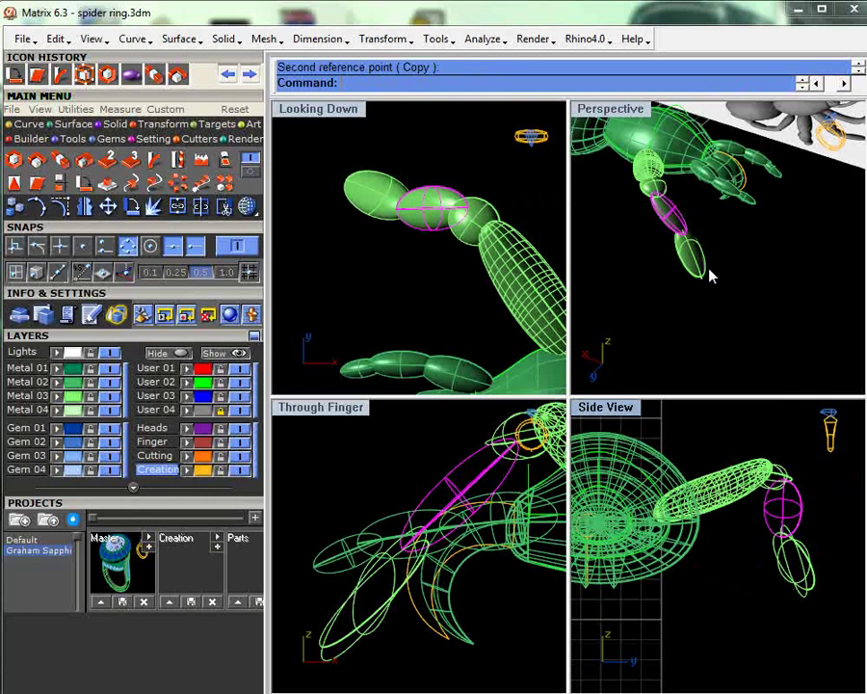
- Rotate the middle segment around its own lengthwise axis with a 3D rotation in Perspective view, and deselect it
right_drag(709, 277, 718, 299)
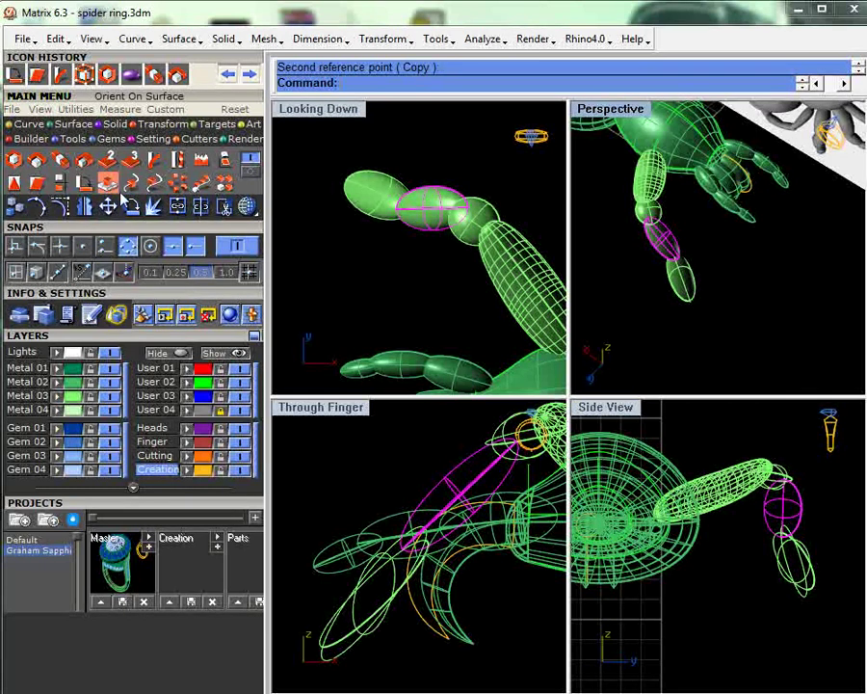
click(84, 184)
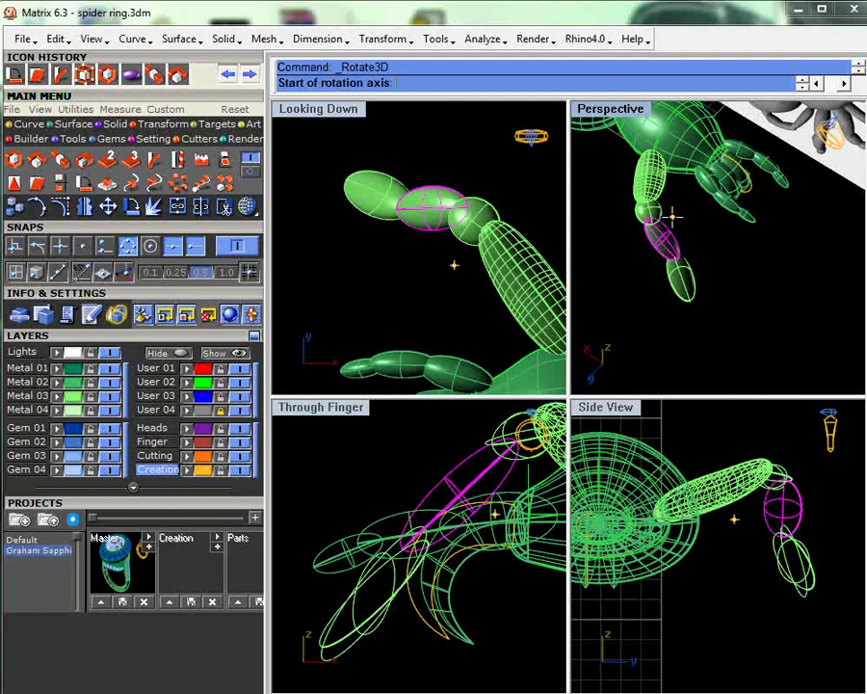
scroll(673, 217, up, 3)
click(604, 326)
click(617, 198)
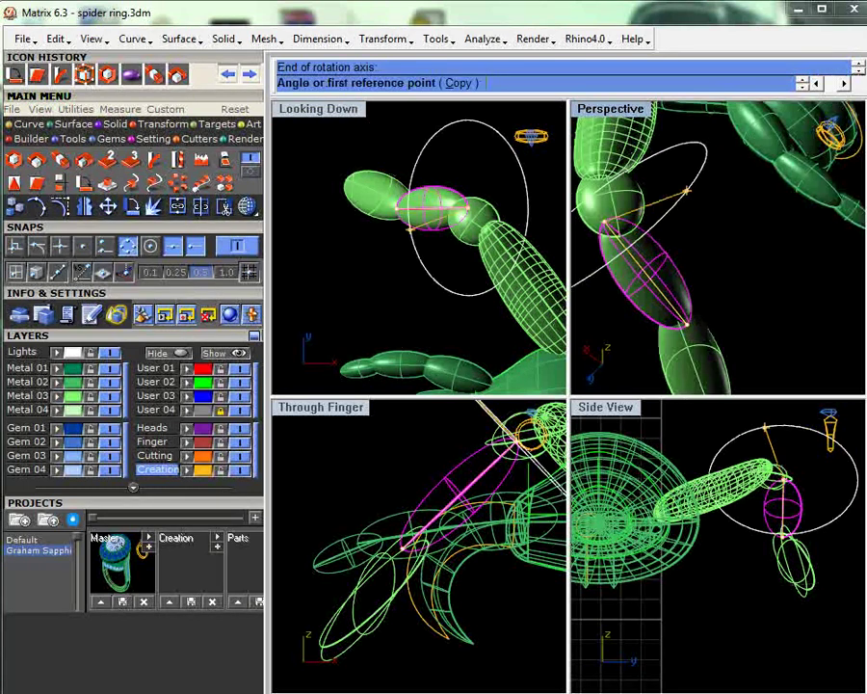
click(690, 180)
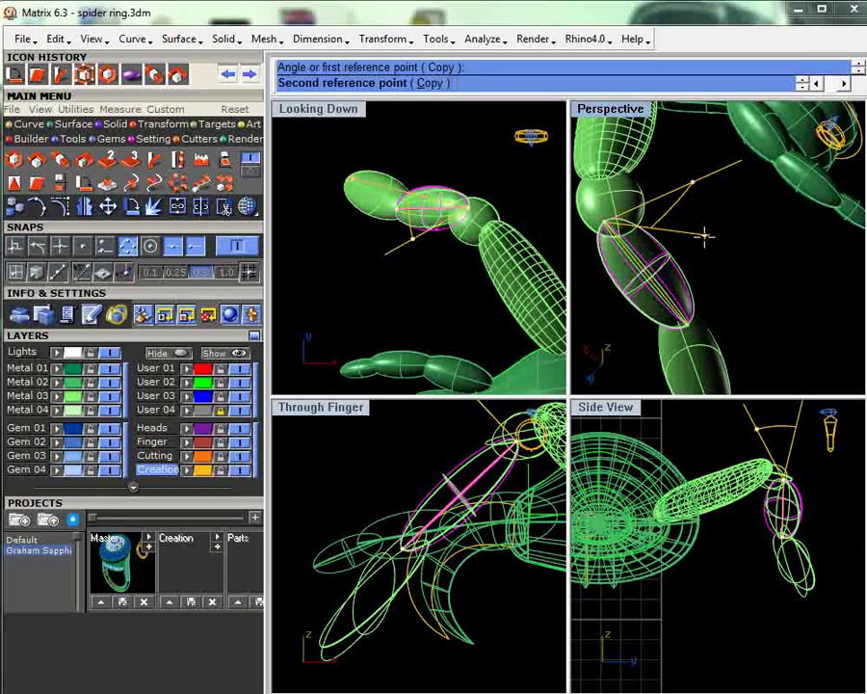
click(669, 183)
key(Return)
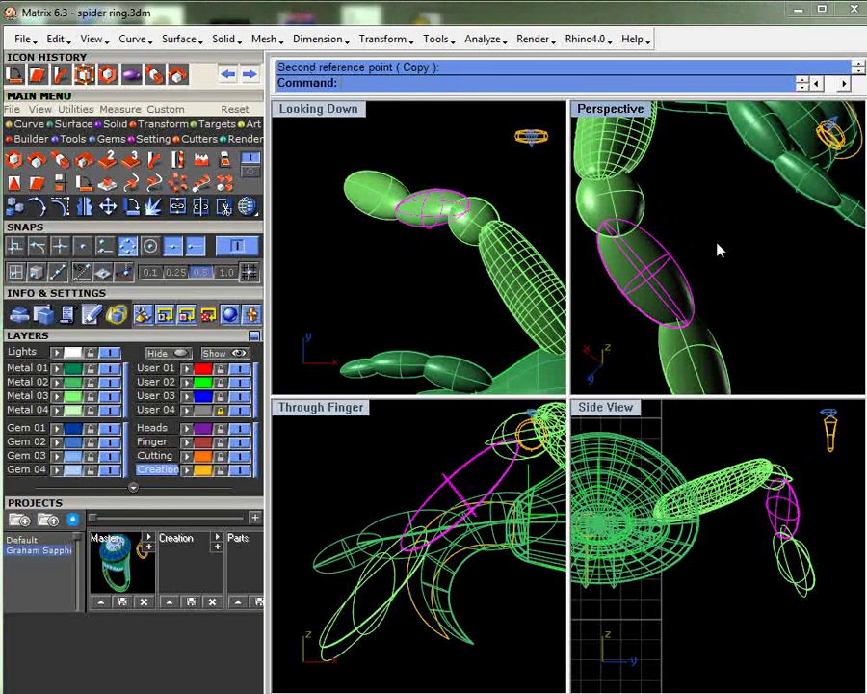
right_drag(718, 250, 669, 289)
key(Escape)
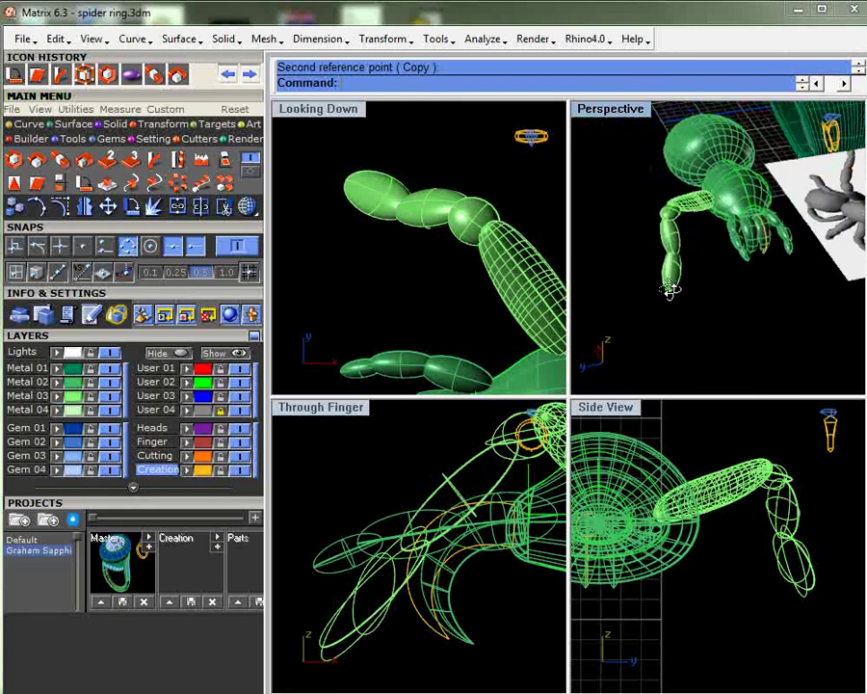
- Try to narrow the end segment across its width from its centre with a one-directional scale in Looking Down view
click(669, 289)
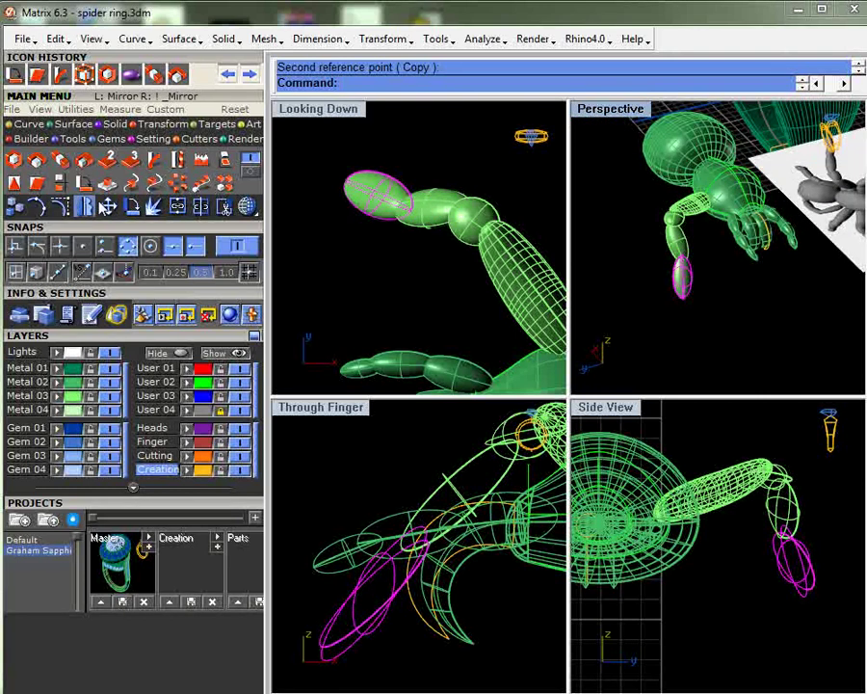
click(60, 159)
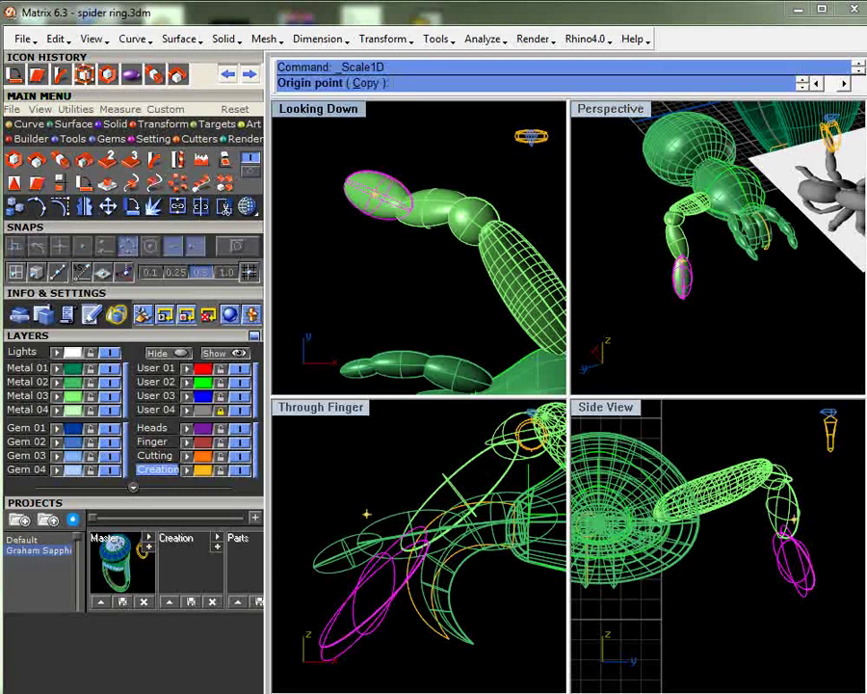
click(378, 193)
click(398, 152)
click(328, 166)
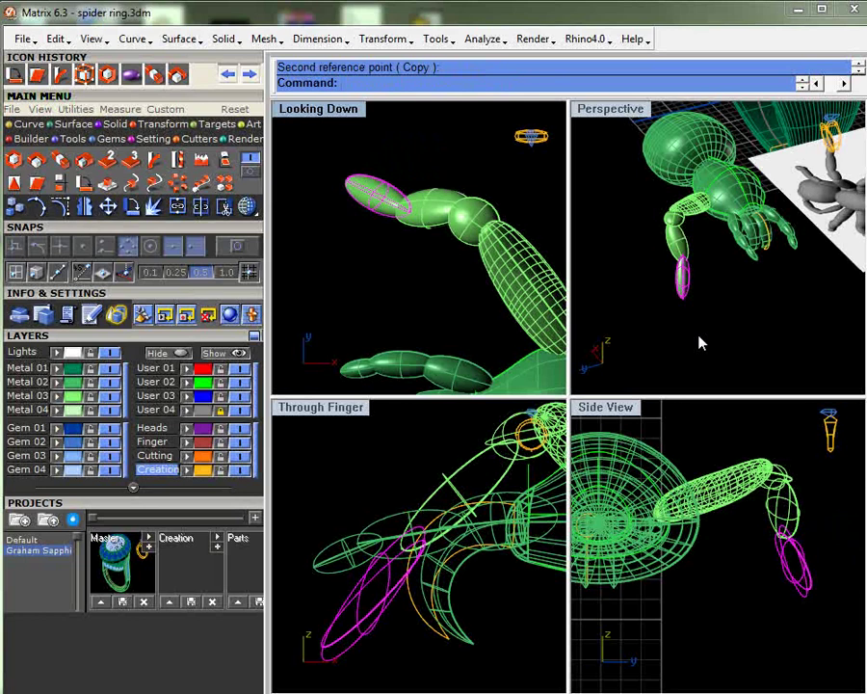
- Narrow the end segment moderately across its width with a new one-directional scale from its centre in Looking Down view
key(Return)
click(378, 192)
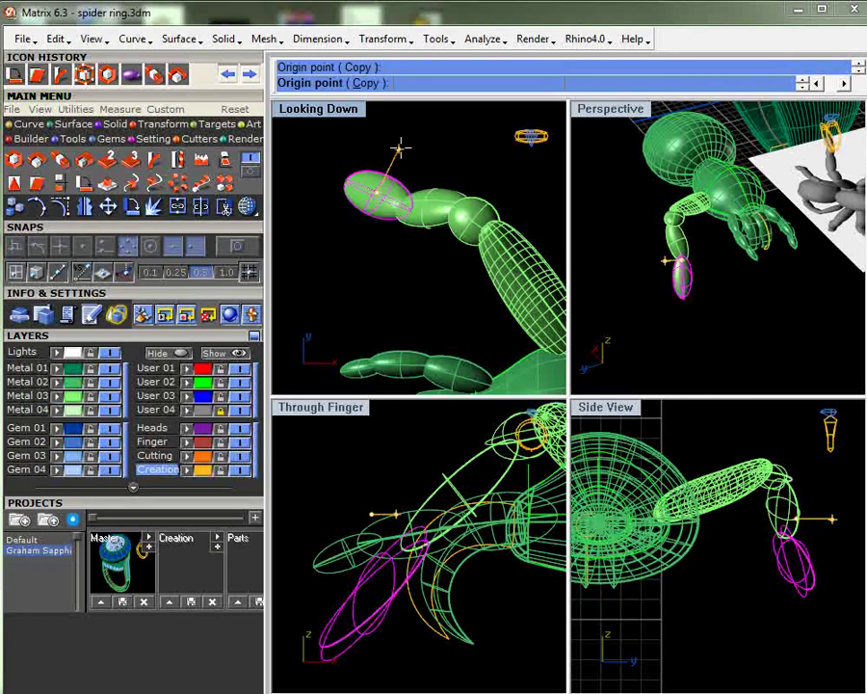
click(397, 152)
click(404, 167)
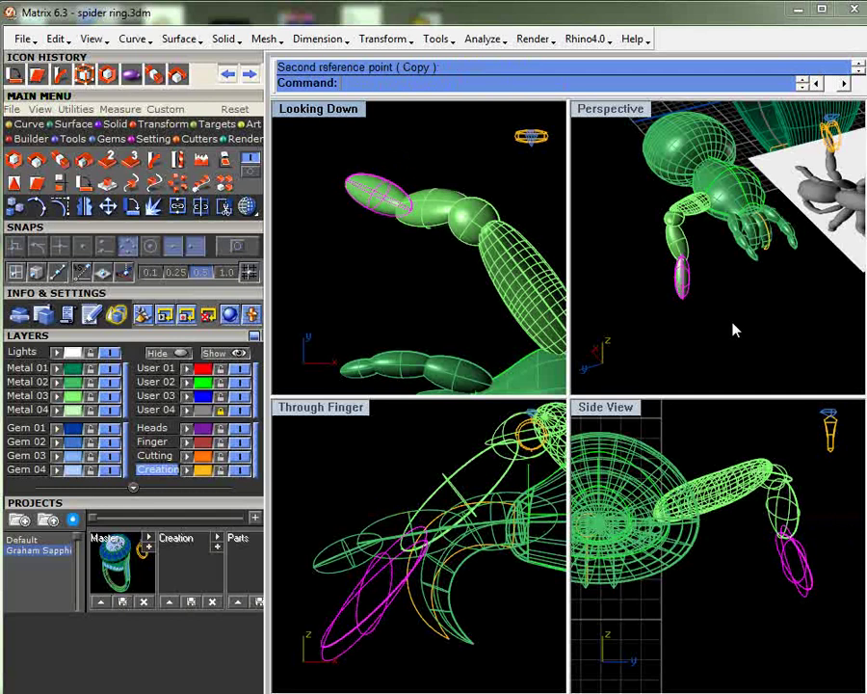
- Copy the end segment to the leg's lower tip in Side View and shrink the copy slightly with a two-directional scale in Looking Down view
drag(802, 587, 826, 646)
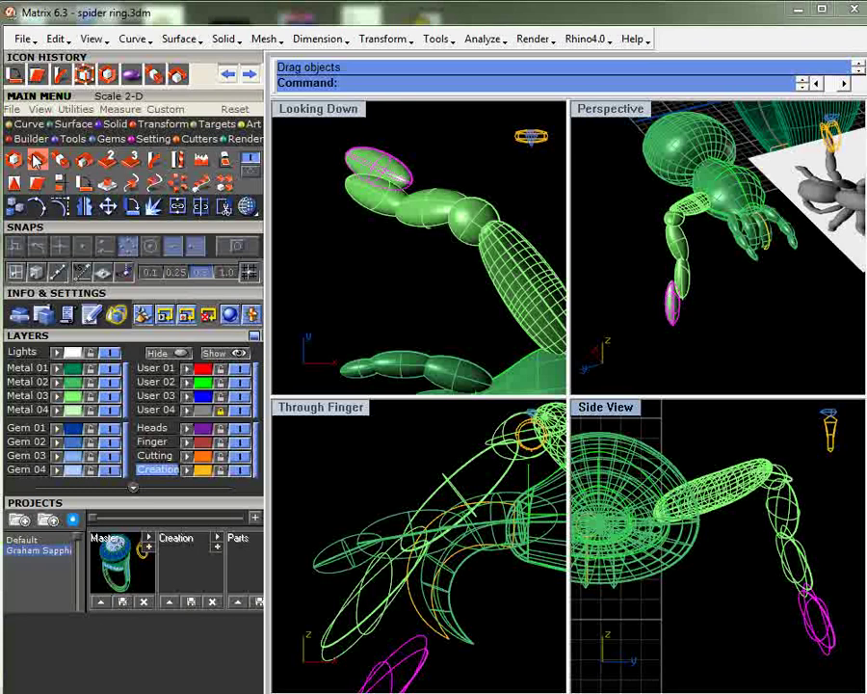
click(108, 159)
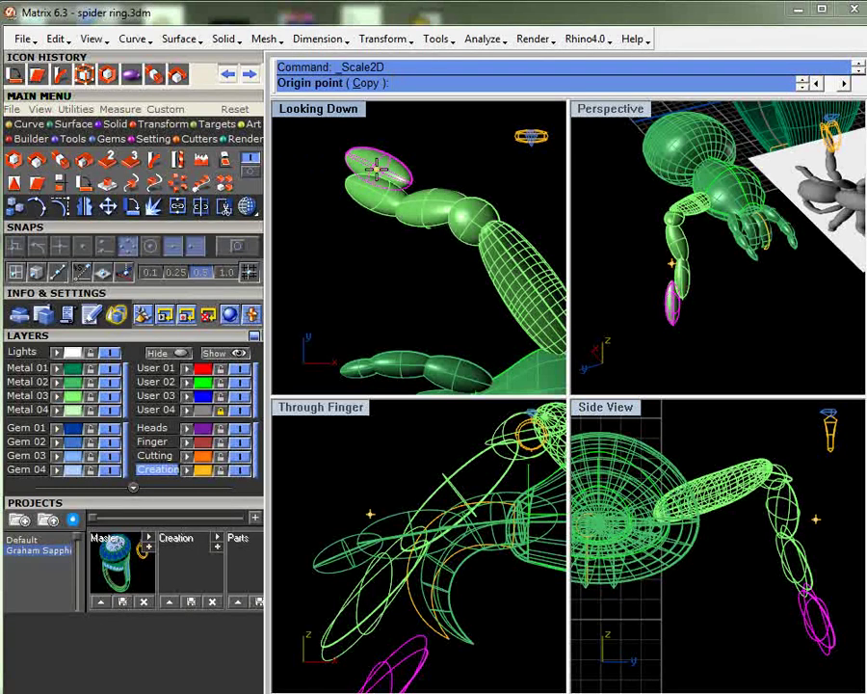
click(396, 129)
click(394, 132)
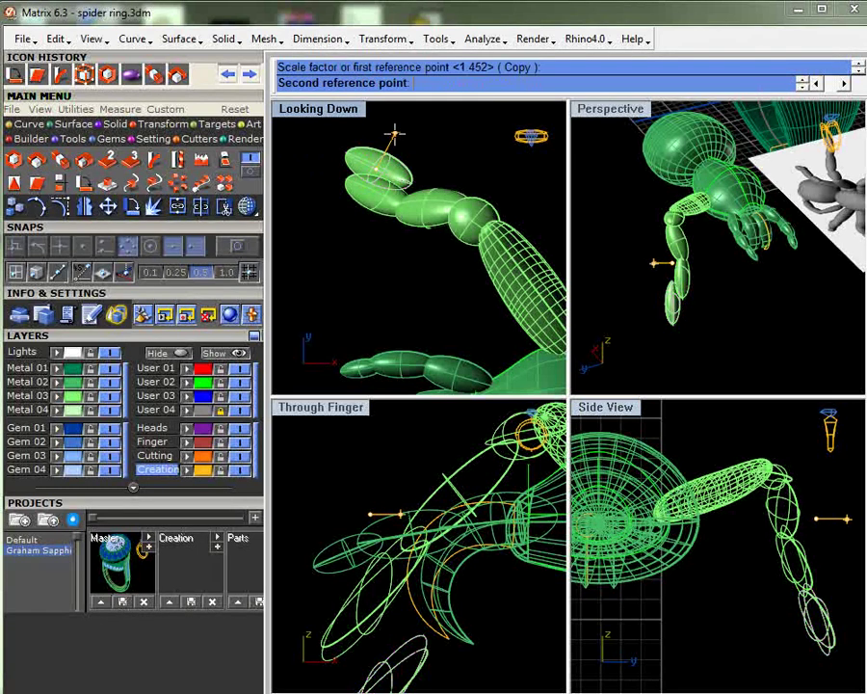
click(391, 135)
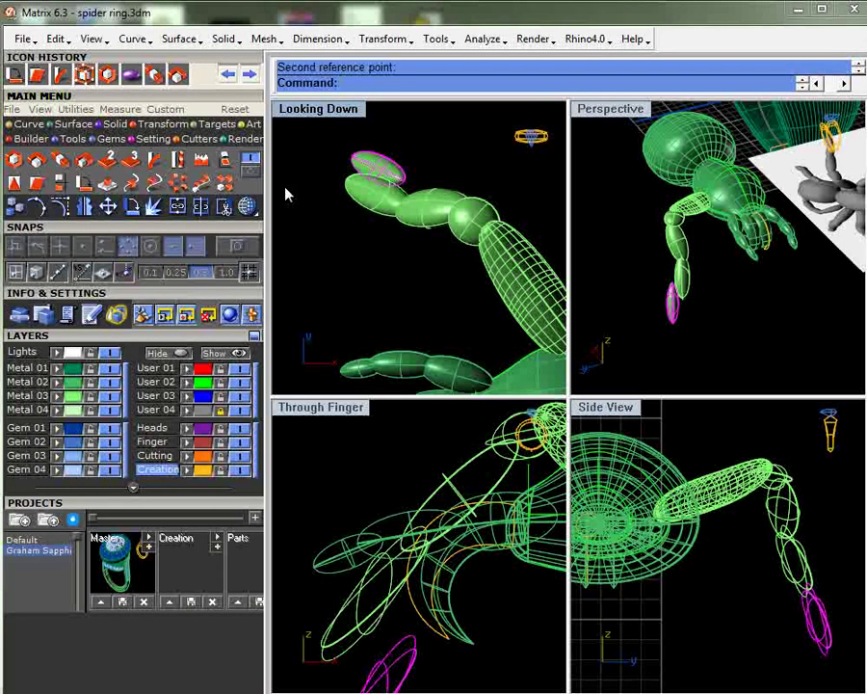
- Adjust the tip segment's width with a one-directional scale and move it against the outer end of the leg in Looking Down view
click(63, 160)
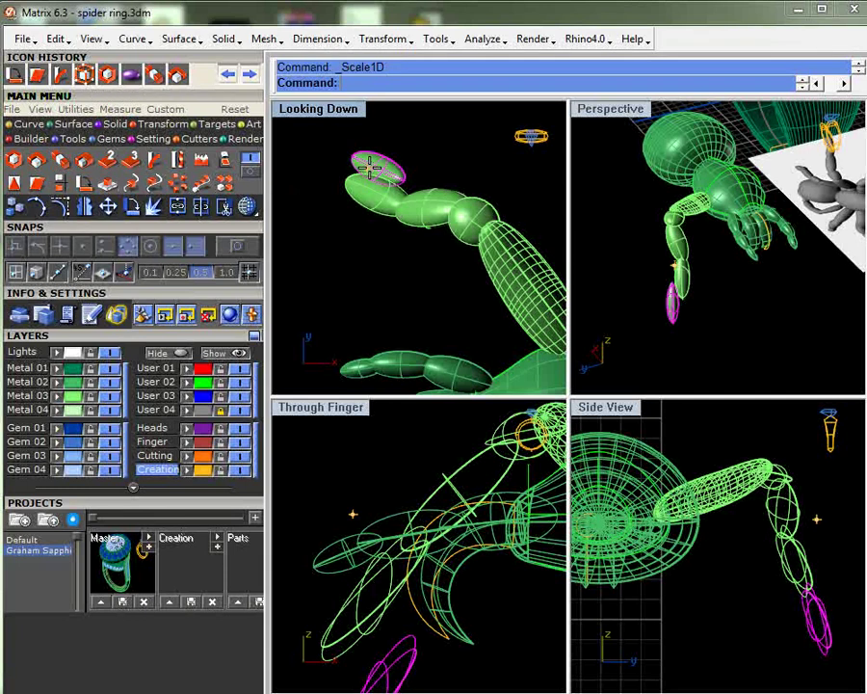
click(369, 166)
click(397, 131)
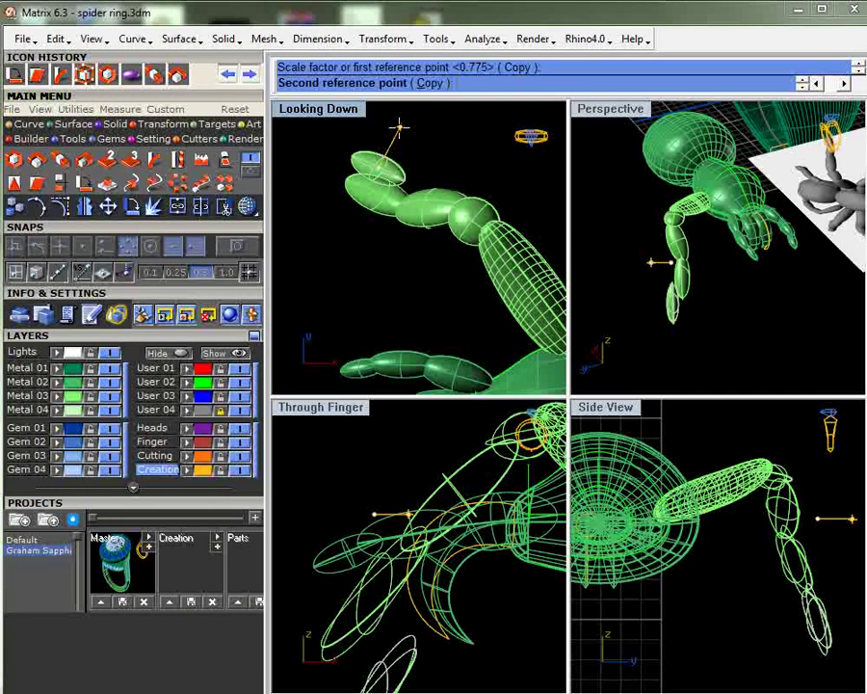
click(383, 164)
drag(384, 171, 325, 177)
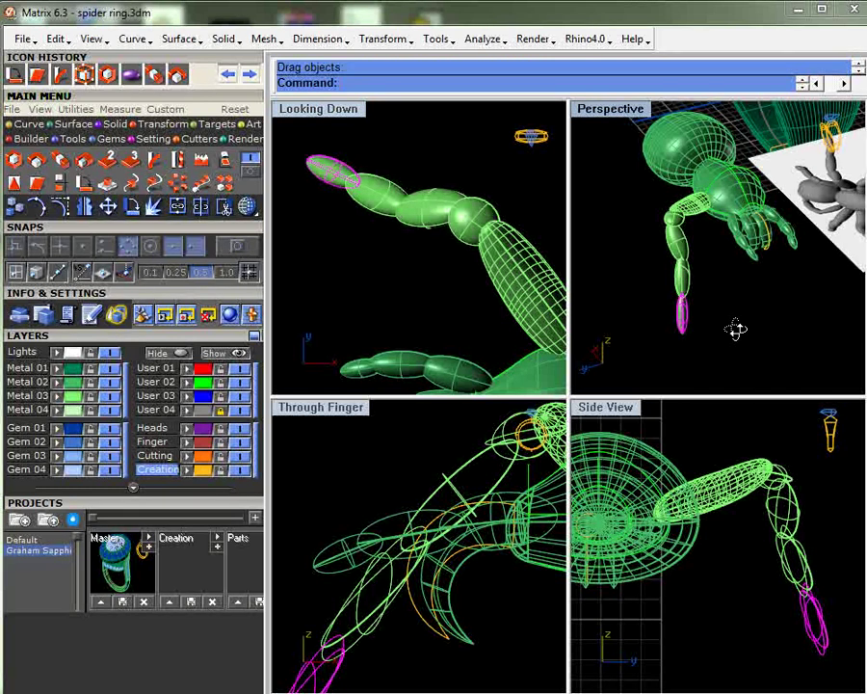
- Rotate the leg's tip segment clockwise about its inner end in Looking Down view
right_drag(762, 336, 770, 338)
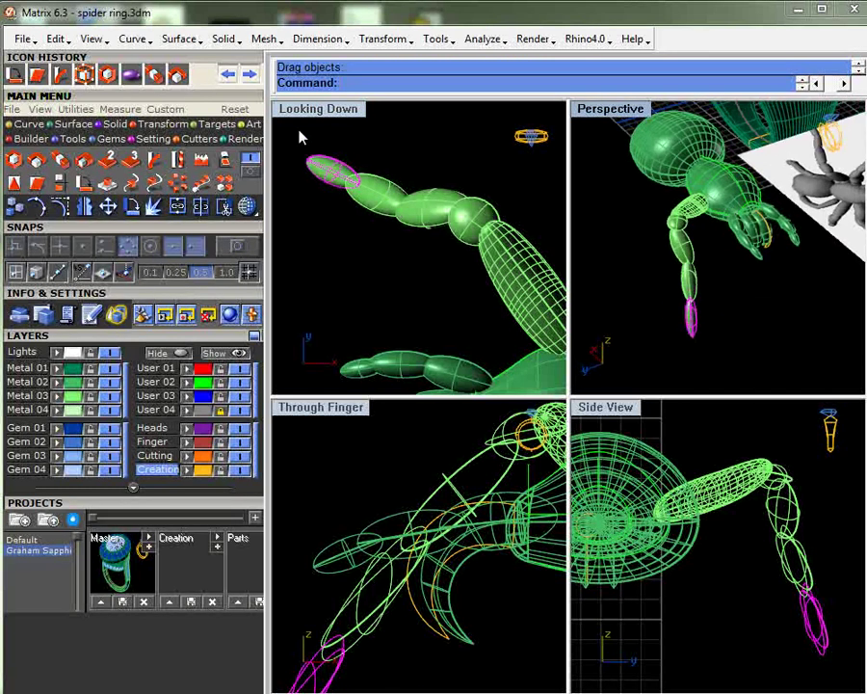
click(114, 214)
click(357, 180)
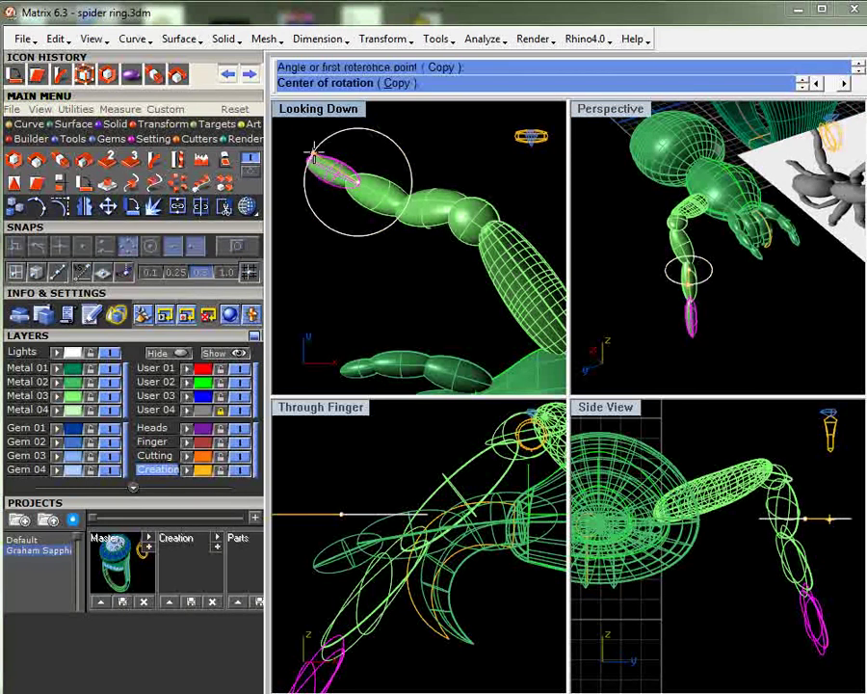
click(312, 160)
click(335, 137)
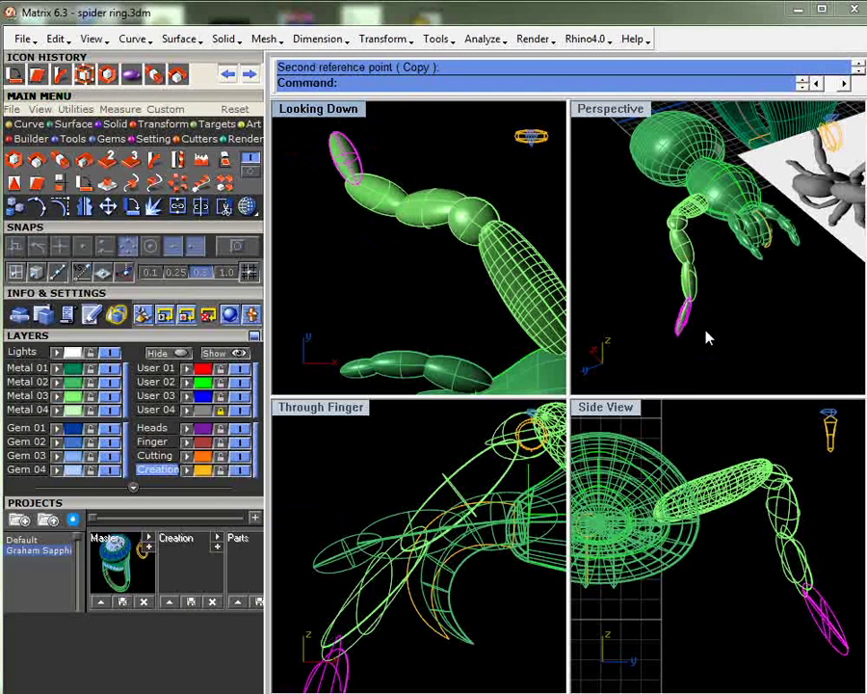
right_drag(706, 337, 727, 329)
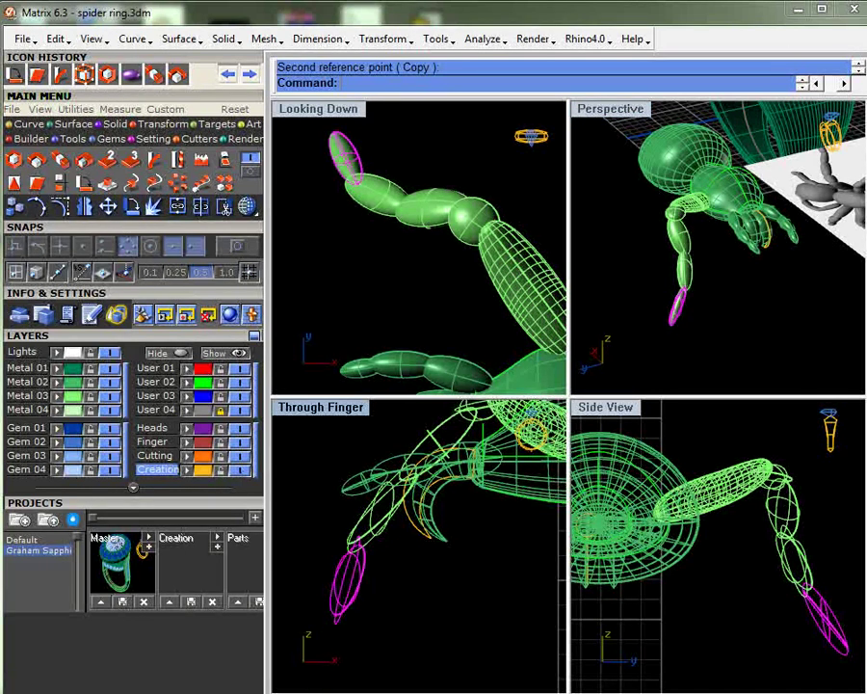
- Rotate the tip segment about its upper end in Through Finger view so it points farther outward
click(132, 207)
click(360, 542)
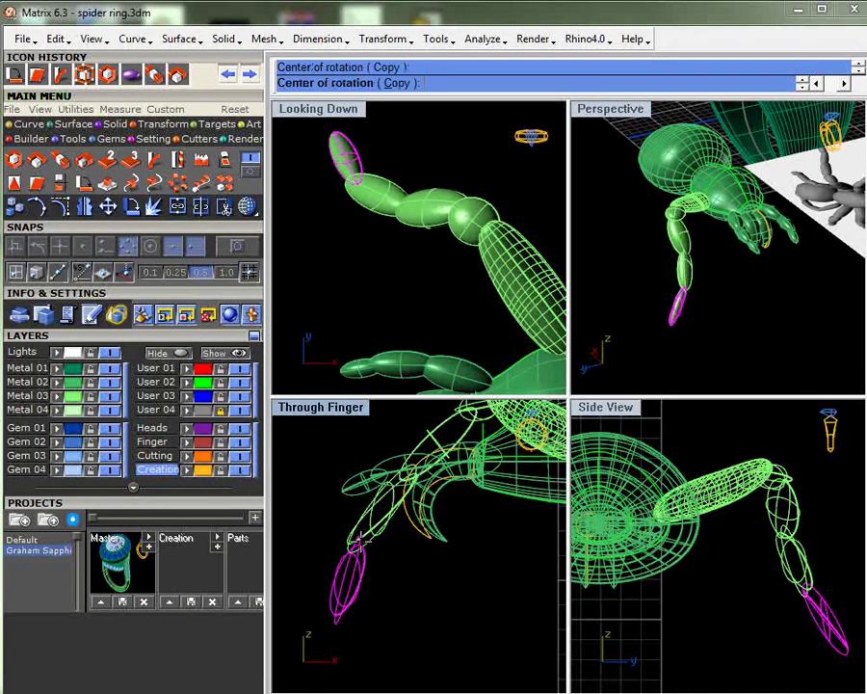
click(327, 661)
click(289, 641)
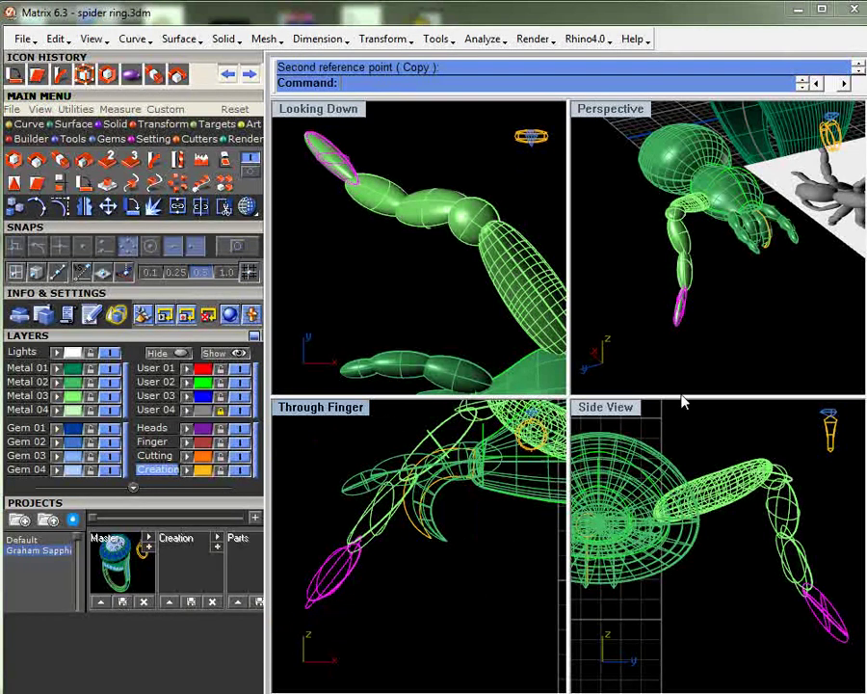
right_drag(724, 329, 640, 287)
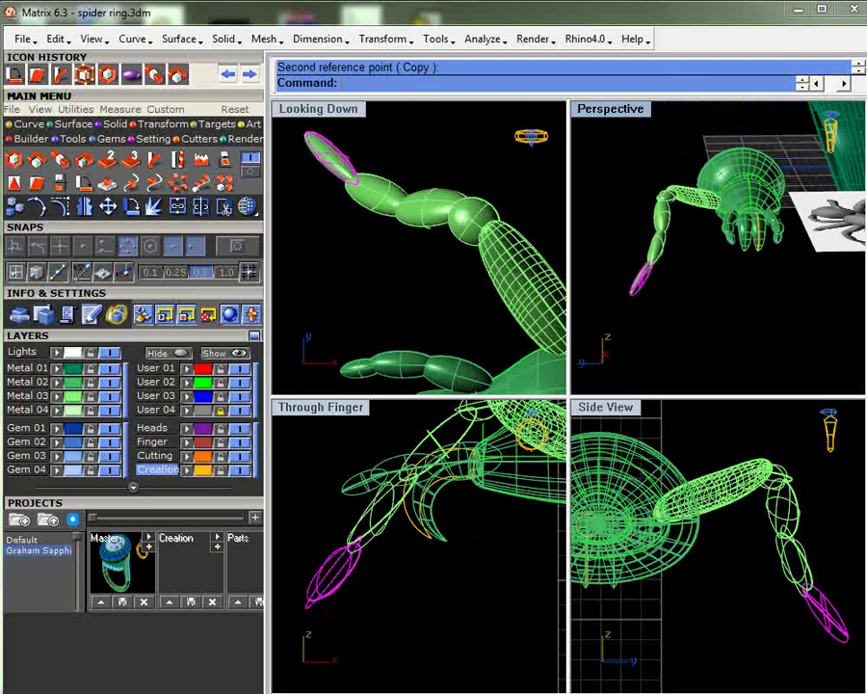
- Rotate the tip segment slightly farther outward about its joint in Through Finger view
key(Return)
click(364, 535)
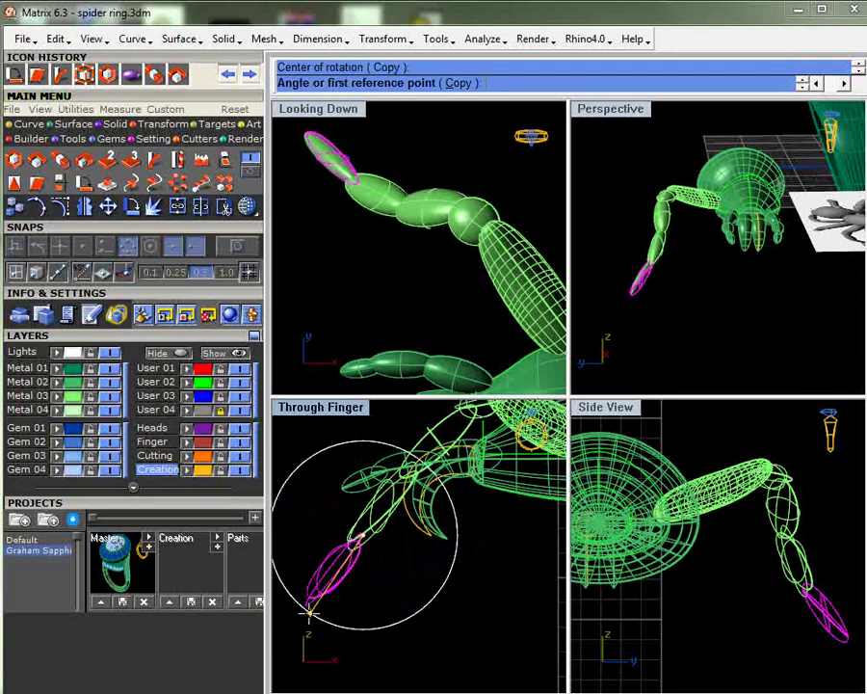
click(311, 609)
click(307, 608)
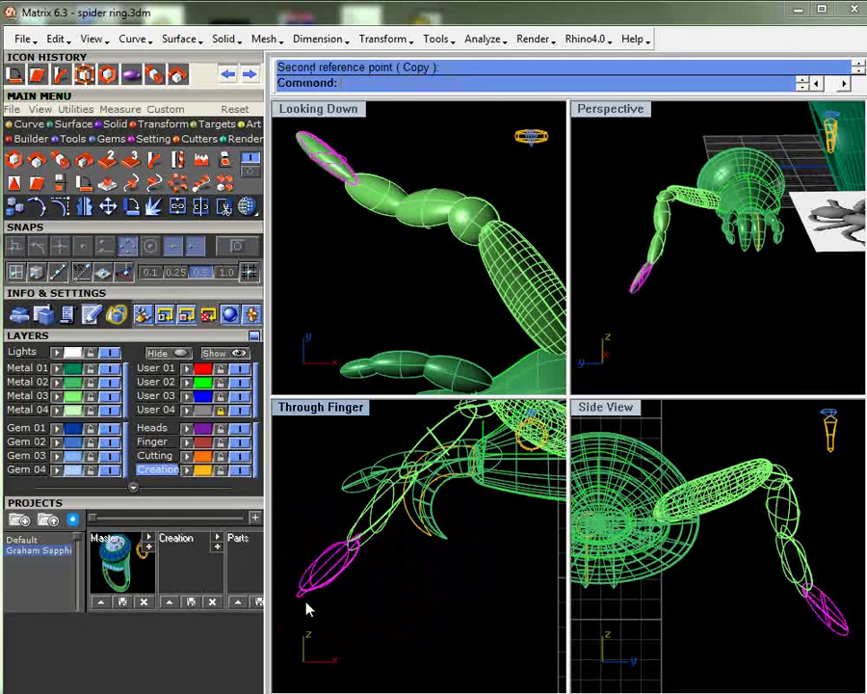
right_drag(689, 280, 675, 300)
- Rotate the tip segment a little more clockwise about its inner end in Looking Down view and deselect it
right_click(355, 164)
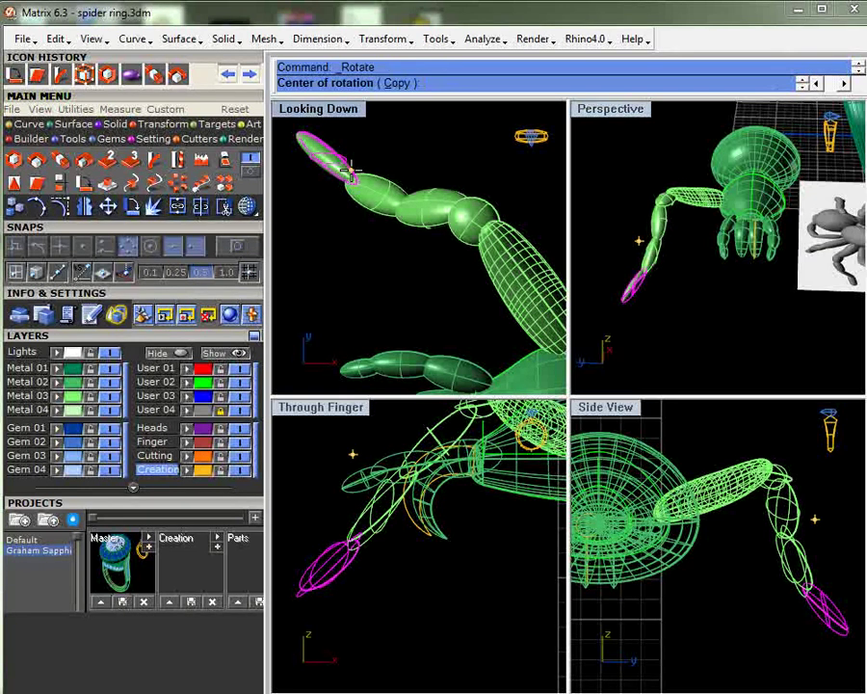
right_drag(355, 175, 390, 252)
click(391, 258)
click(323, 207)
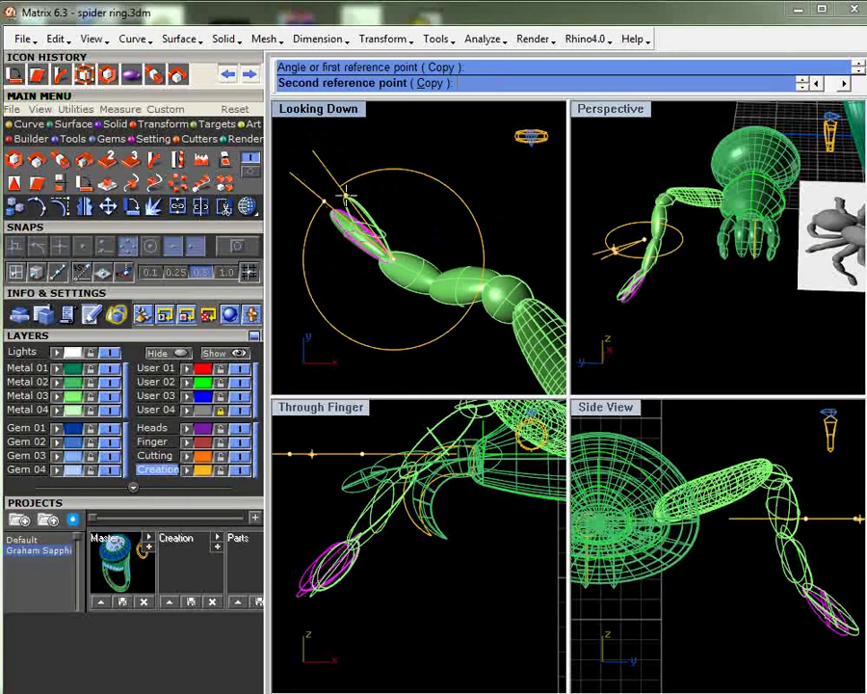
click(344, 197)
key(Escape)
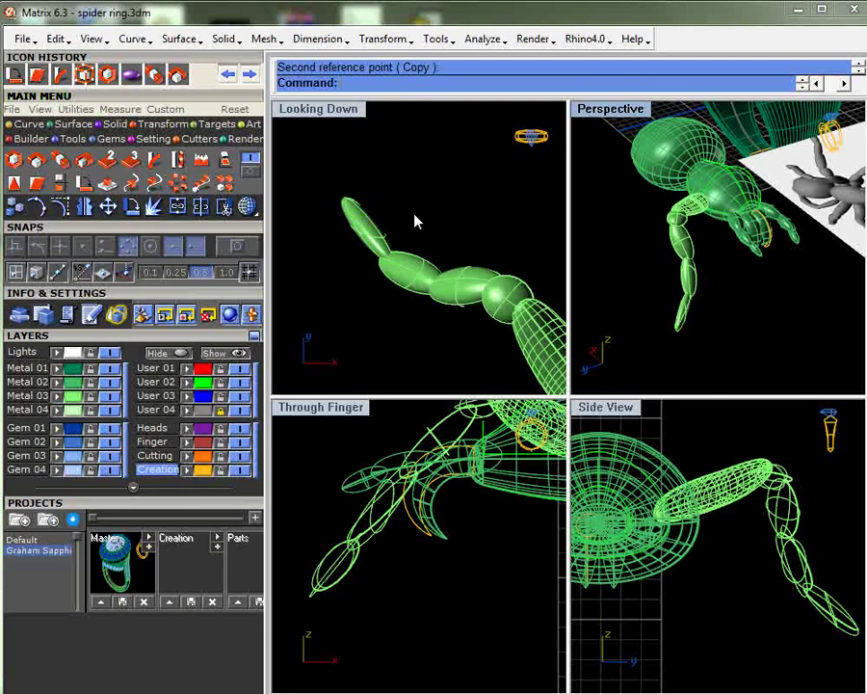
- Mirror a copy of the whole leg across the spider body's centreline in Looking Down view, with object snaps on
scroll(416, 222, down, 2)
drag(460, 195, 372, 266)
click(84, 206)
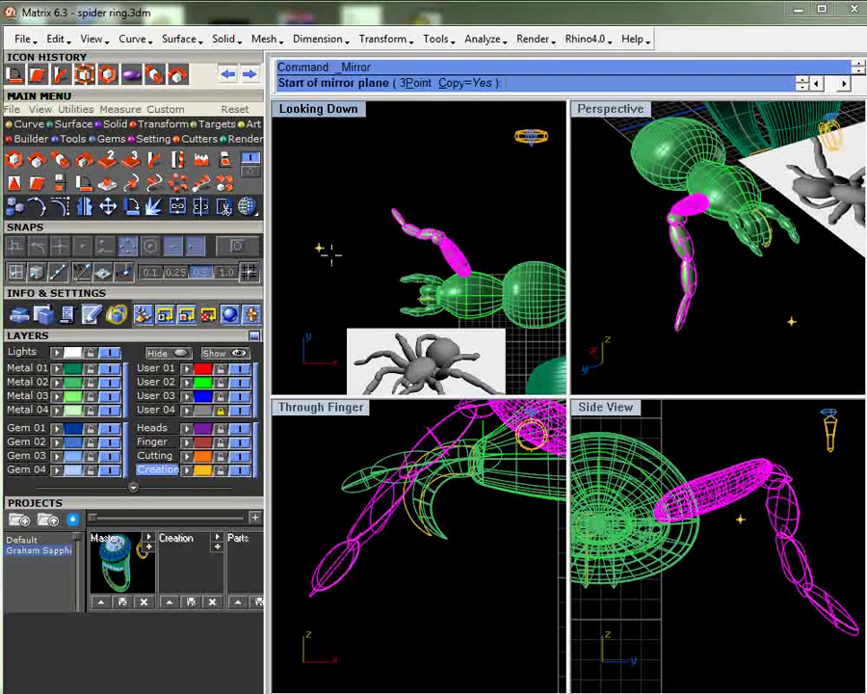
click(241, 250)
scroll(404, 285, up, 3)
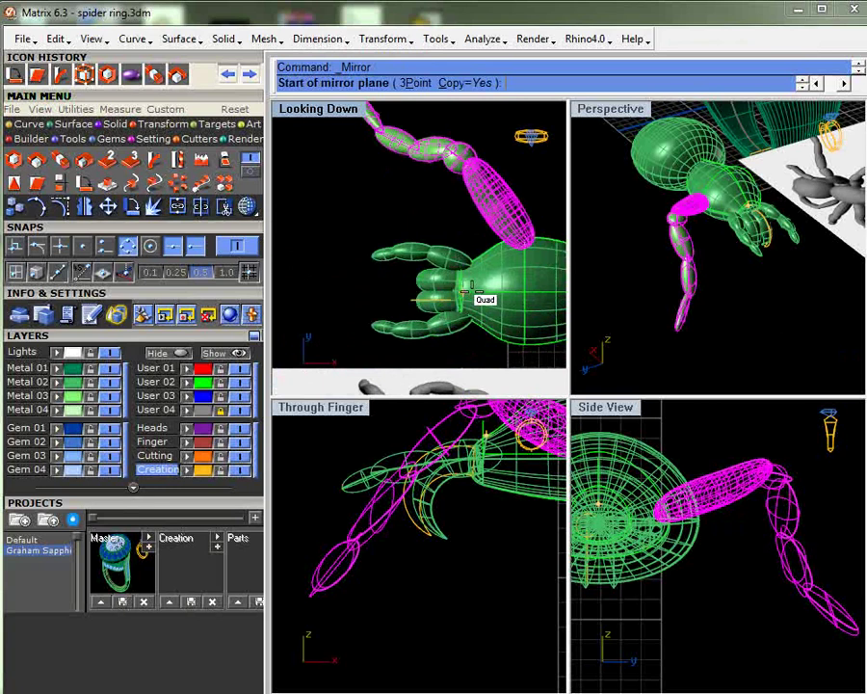
click(466, 289)
click(340, 203)
key(Escape)
right_drag(665, 241, 750, 238)
scroll(750, 238, down, 3)
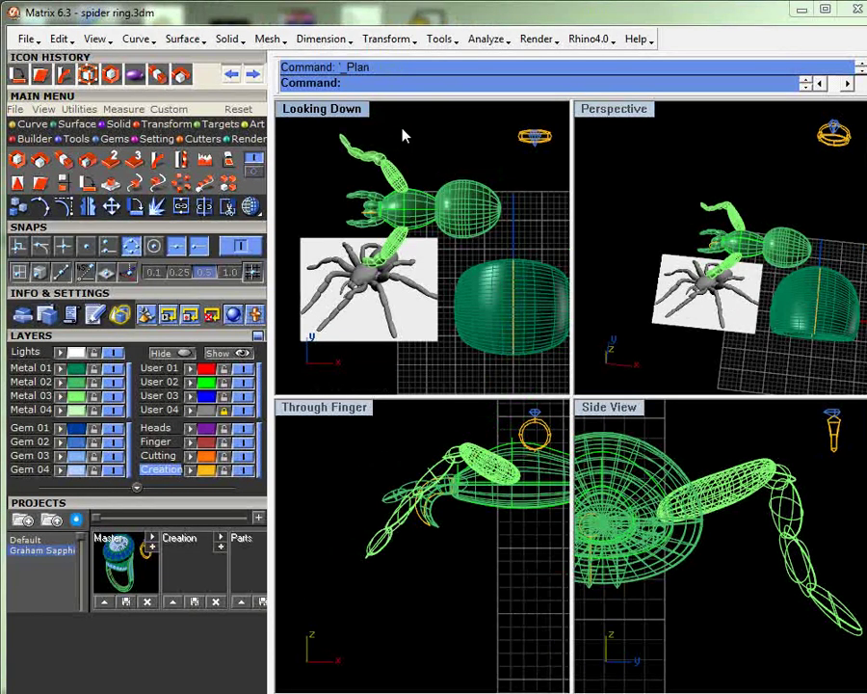
- Maximise Looking Down view and mirror a copy of the original leg about a slightly tilted line through its base to form a second leg
click(347, 142)
double_click(345, 113)
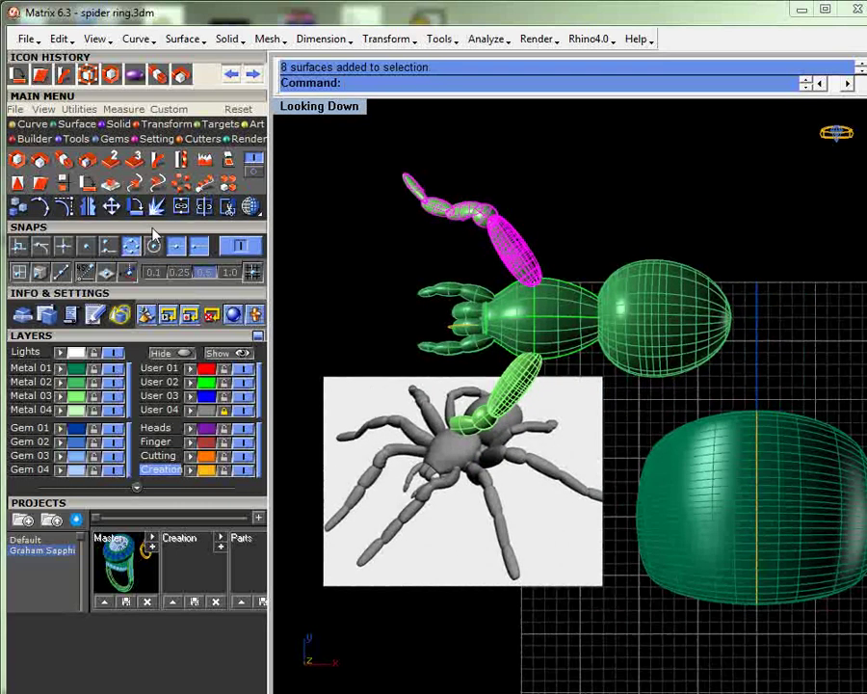
click(109, 184)
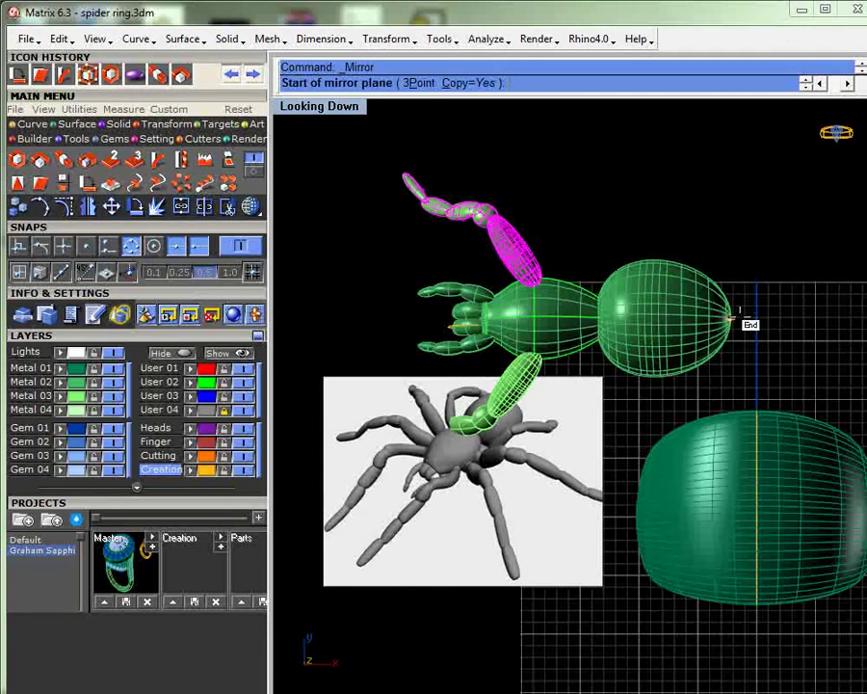
key(Escape)
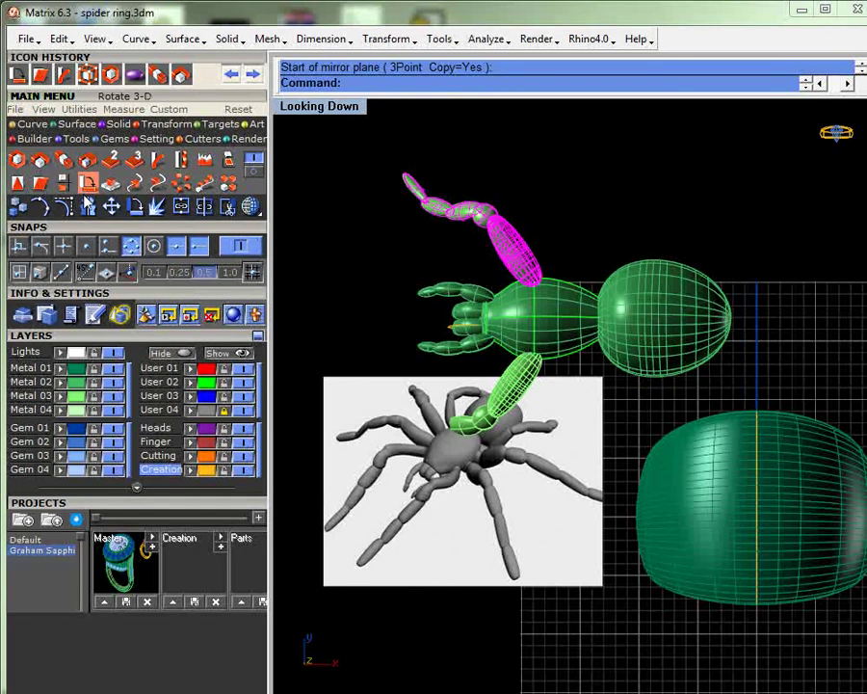
click(88, 206)
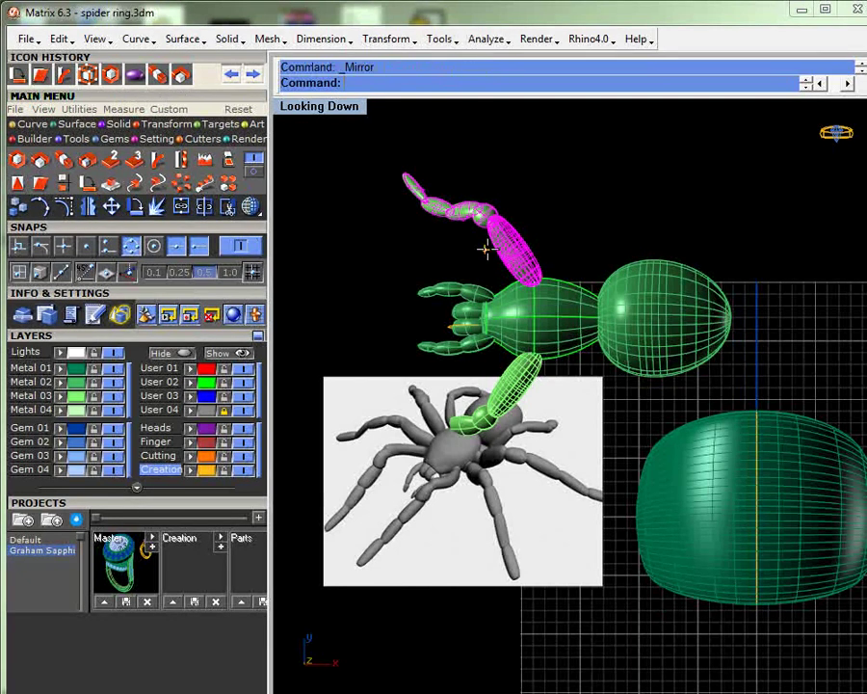
click(535, 283)
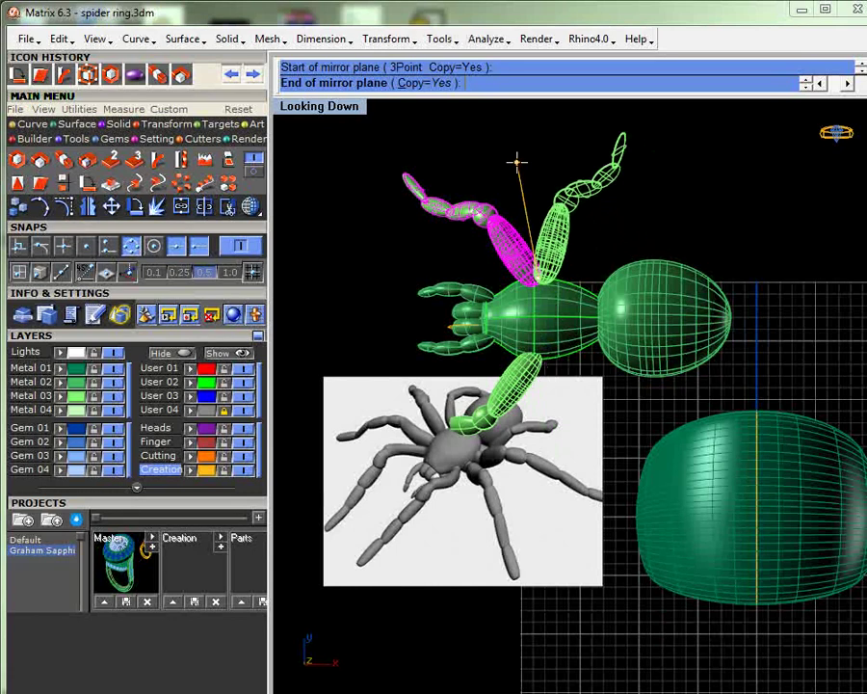
click(516, 161)
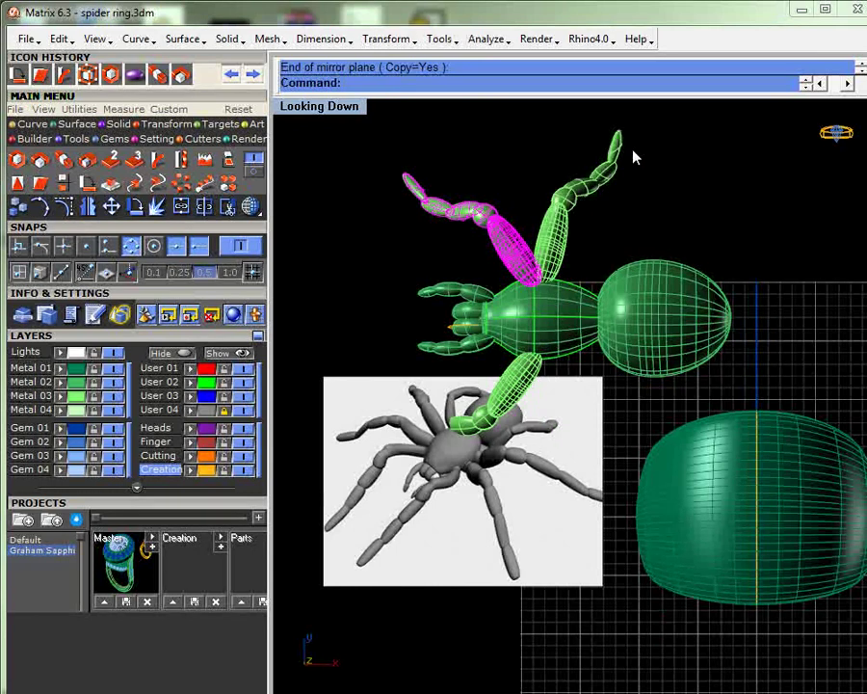
- Shift the second leg slightly toward the abdomen, copy it farther back as a third leg, and rotate the copy backward about its base
drag(654, 118, 567, 229)
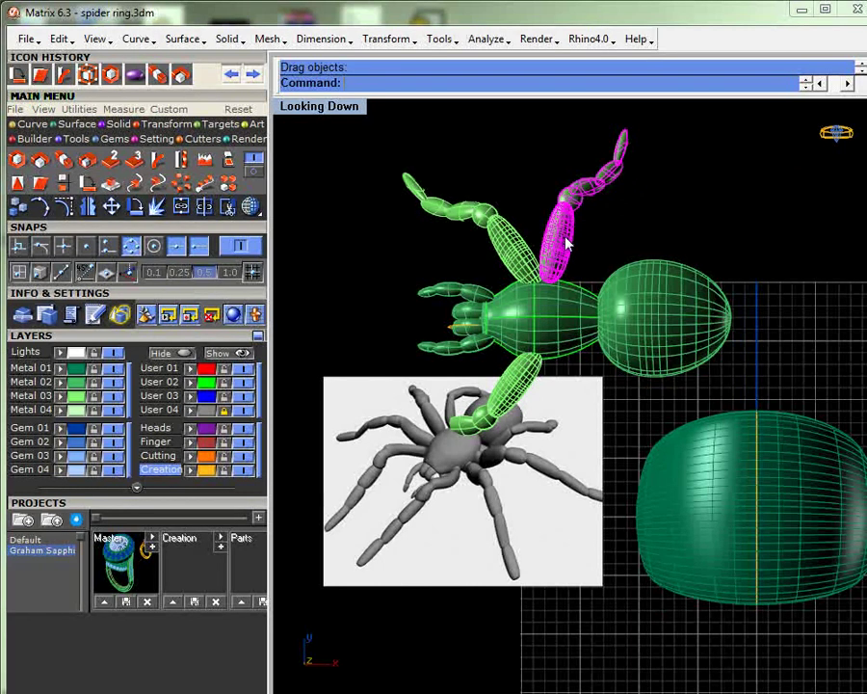
drag(574, 246, 602, 256)
drag(671, 213, 640, 143)
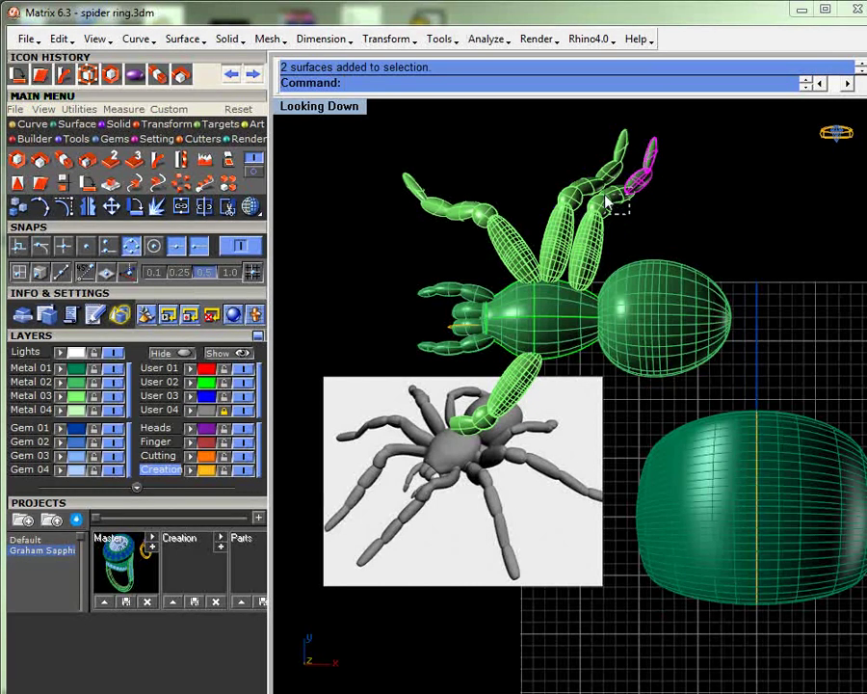
shift+click(608, 200)
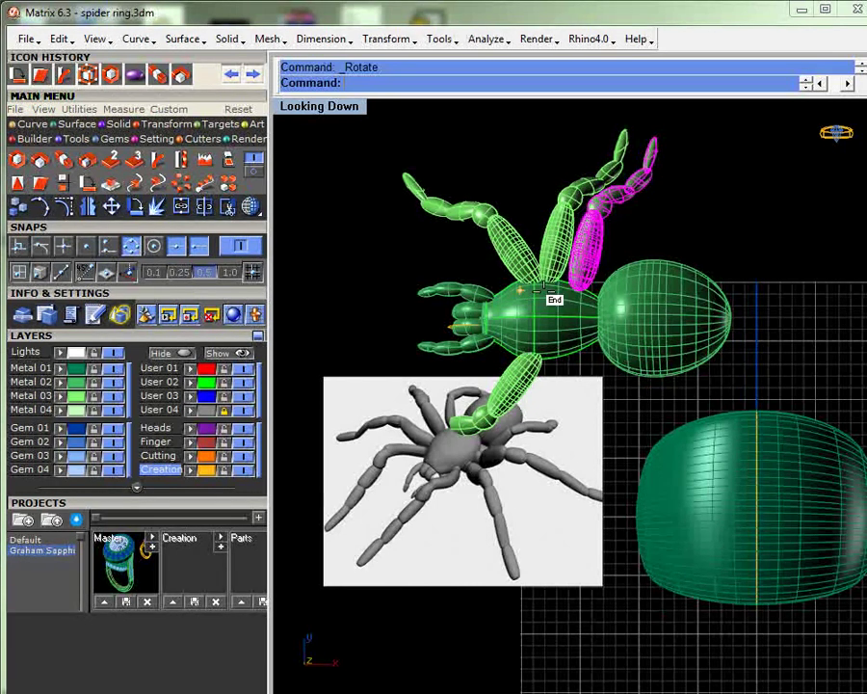
click(576, 287)
click(653, 136)
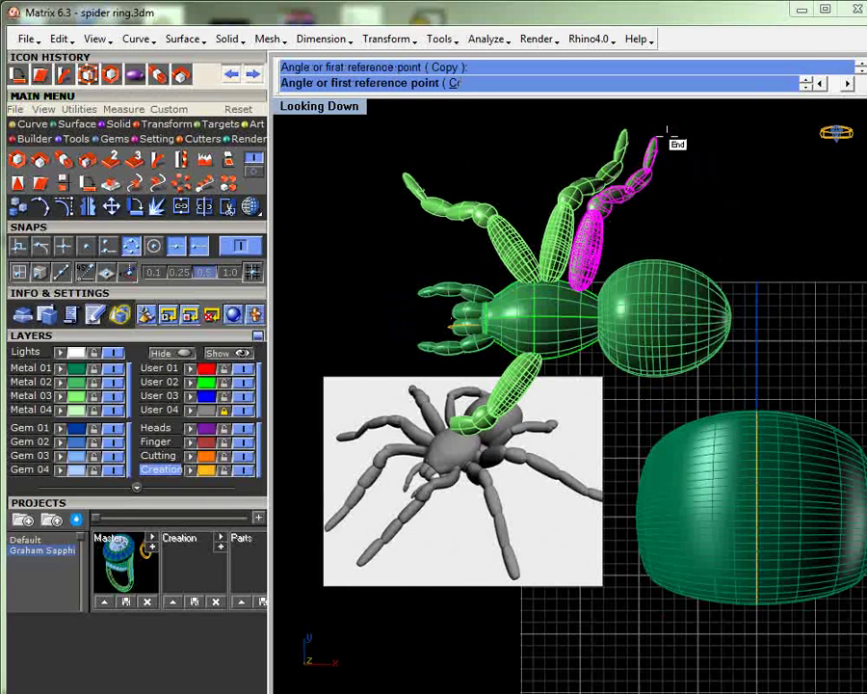
click(742, 145)
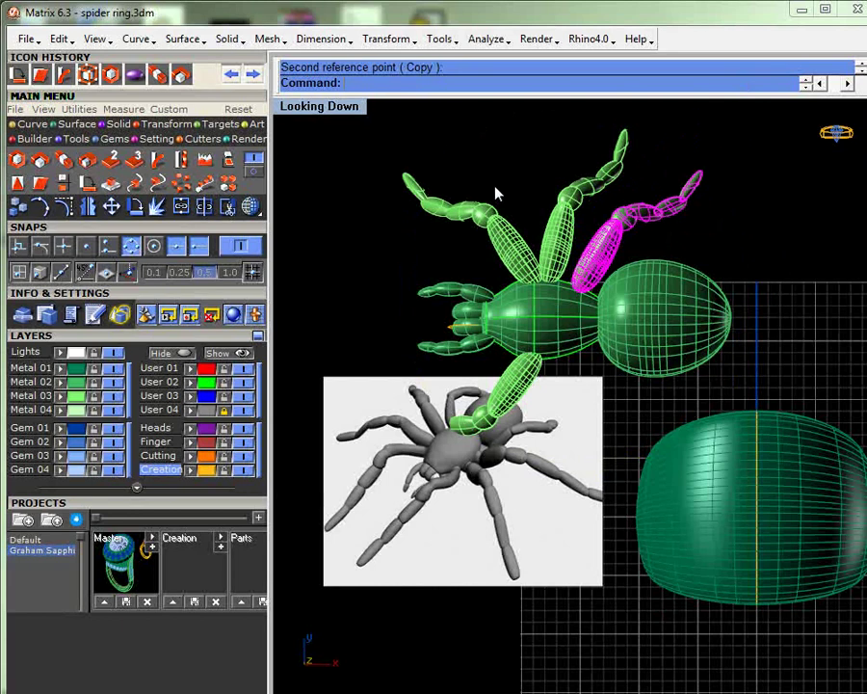
- Restore the four-view layout and select the third leg's lower segments beyond the knee
double_click(345, 110)
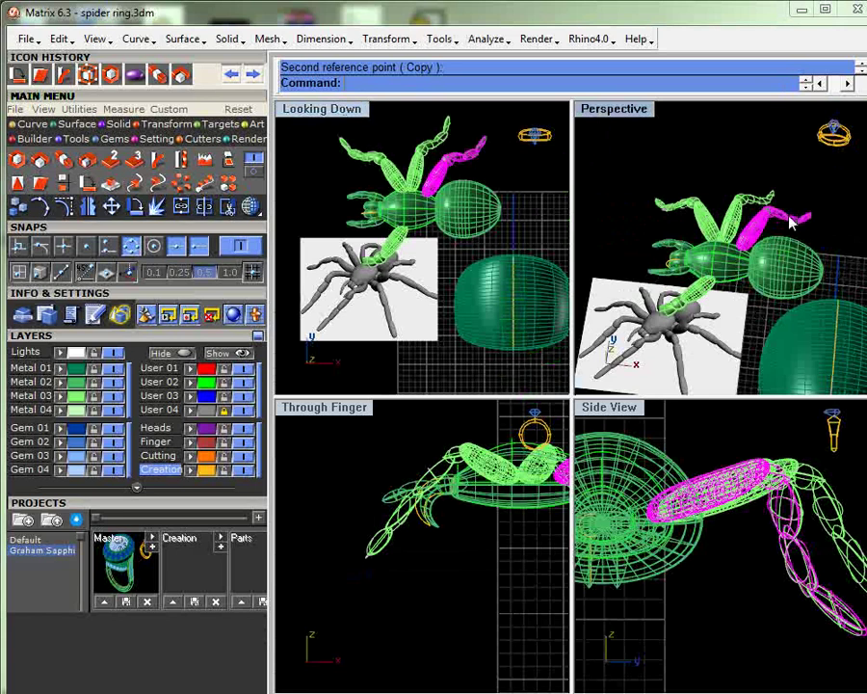
click(824, 216)
scroll(825, 214, up, 6)
click(744, 225)
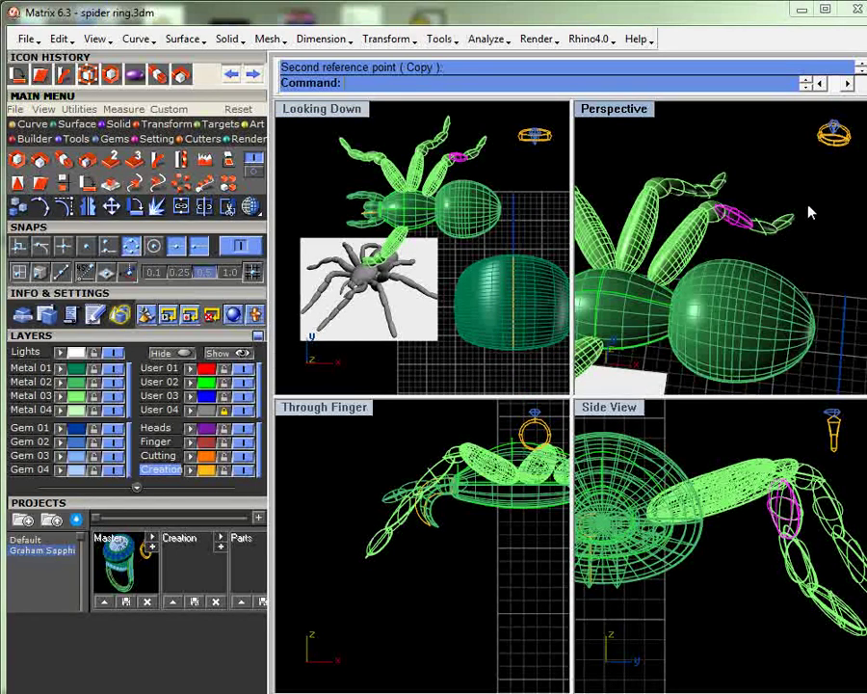
drag(807, 199, 764, 246)
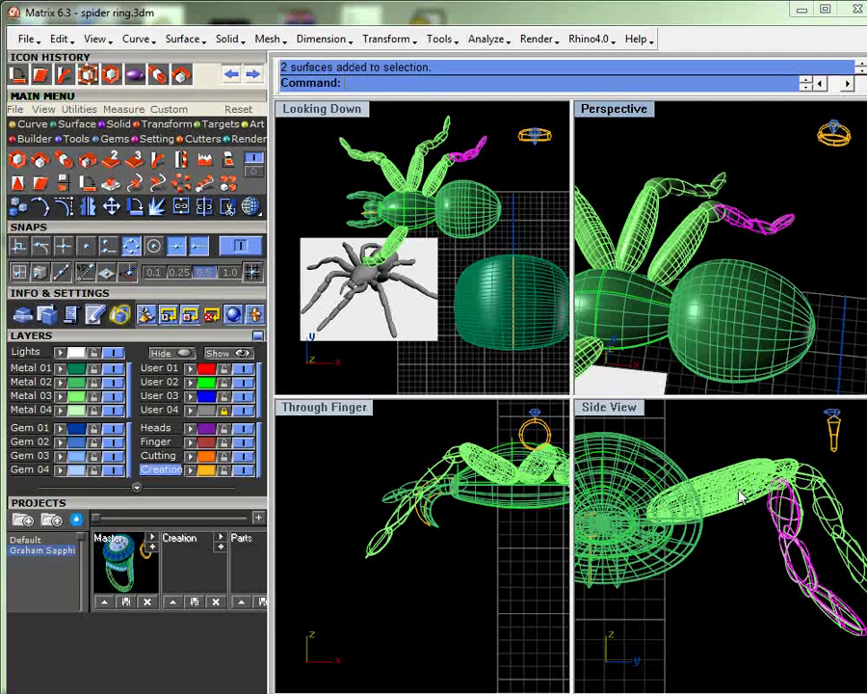
right_drag(742, 497, 646, 448)
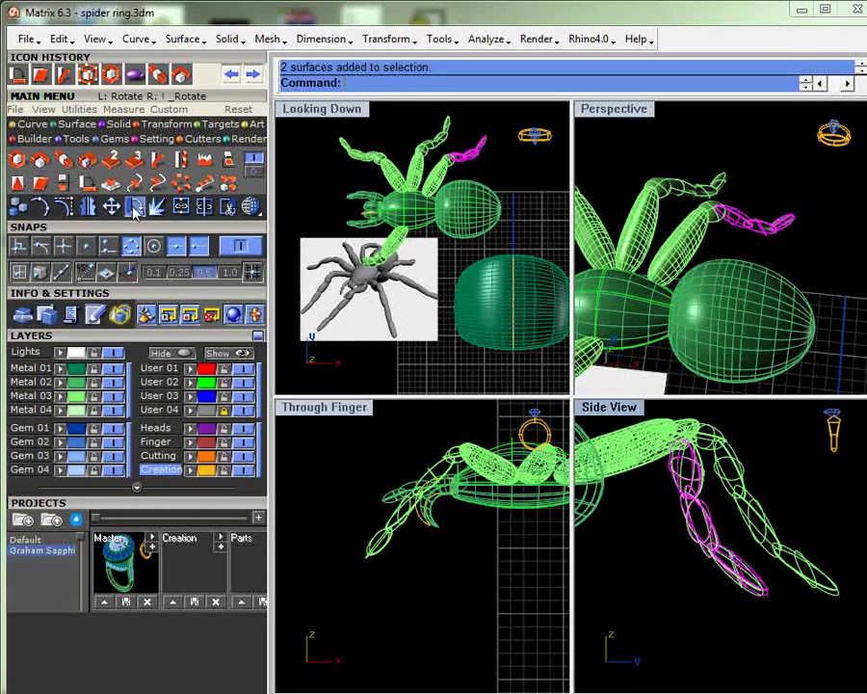
- Try to rotate the third leg's lower segments slightly about the knee in Side View
click(135, 210)
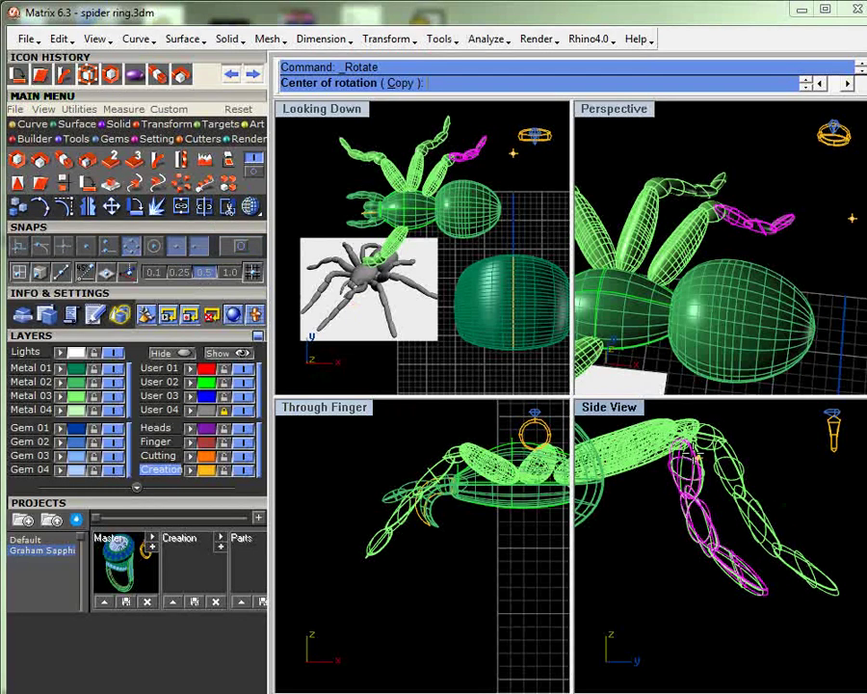
click(688, 451)
click(803, 631)
click(790, 631)
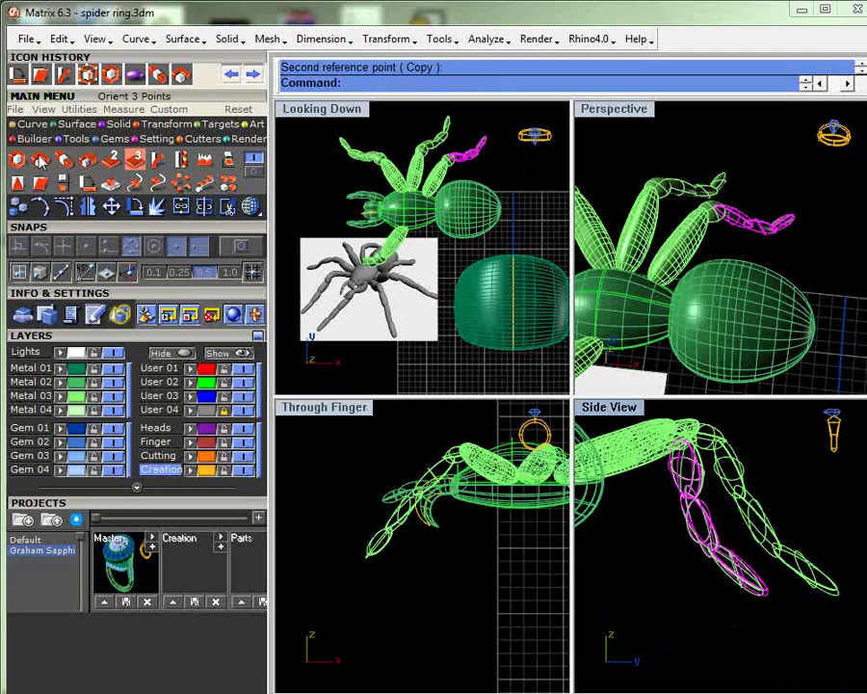
- Enlarge the third leg's lower segments from the knee with a two-directional scale in Side View, then deselect them
click(41, 162)
click(673, 436)
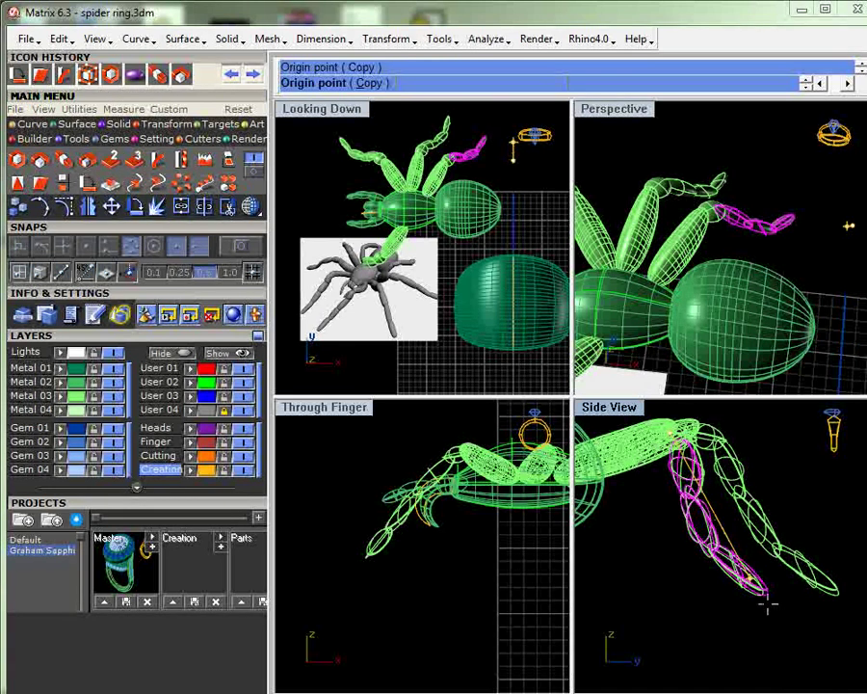
click(783, 627)
click(819, 656)
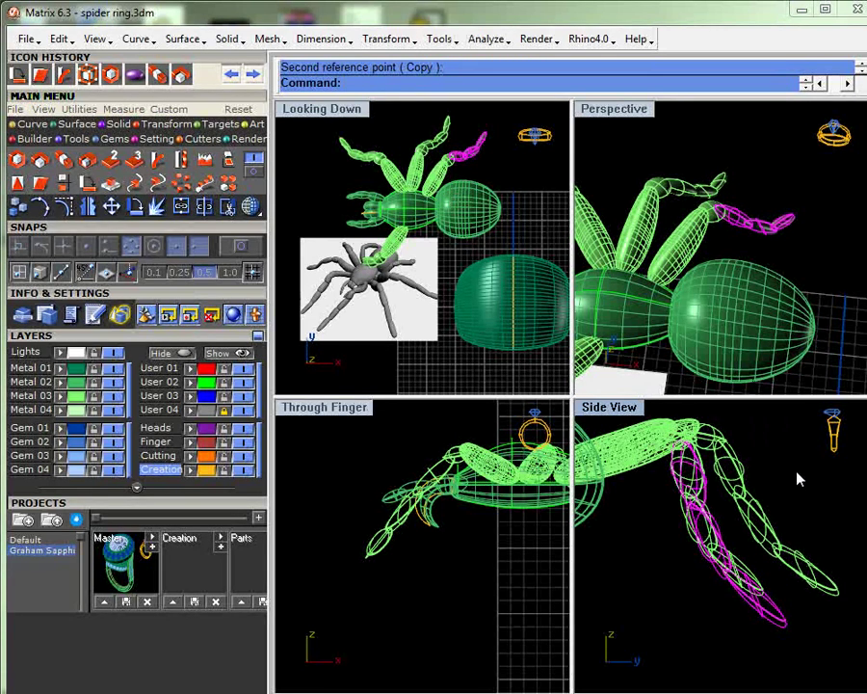
click(441, 518)
scroll(441, 518, up, 5)
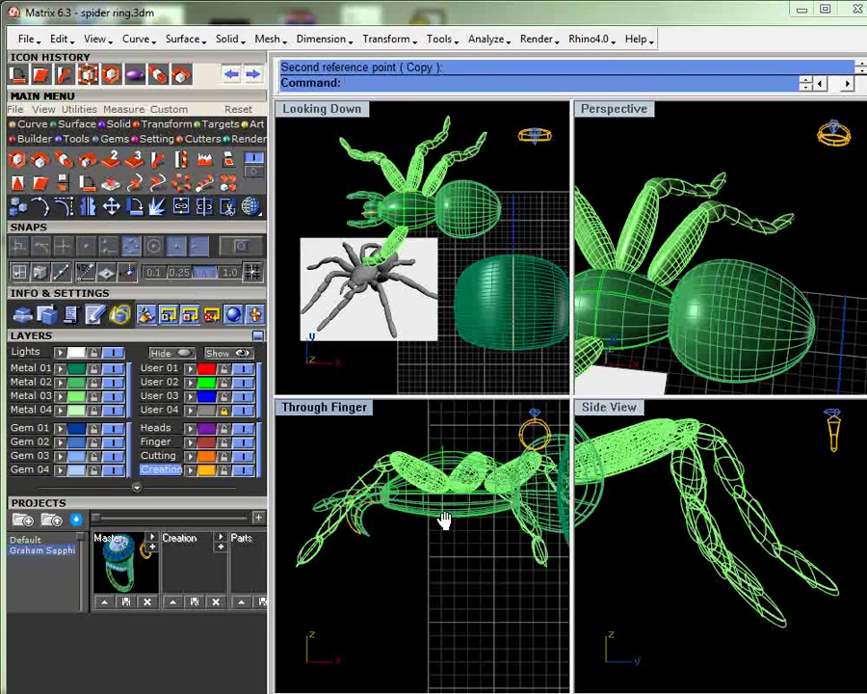
- Select the third leg's segments below the knee and rotate them rearward and upward about the knee in two passes in Through Finger View
click(740, 221)
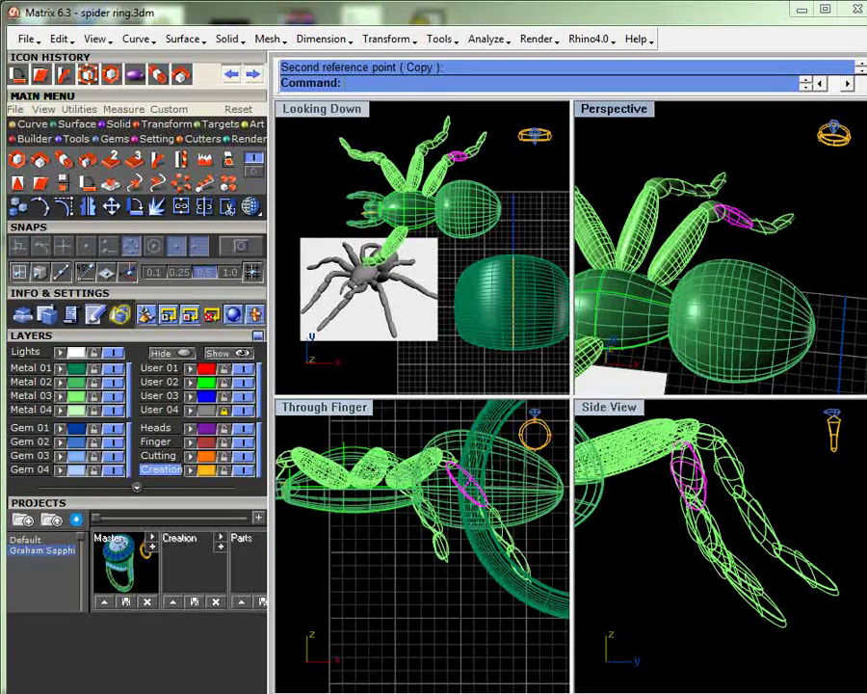
drag(810, 192, 751, 253)
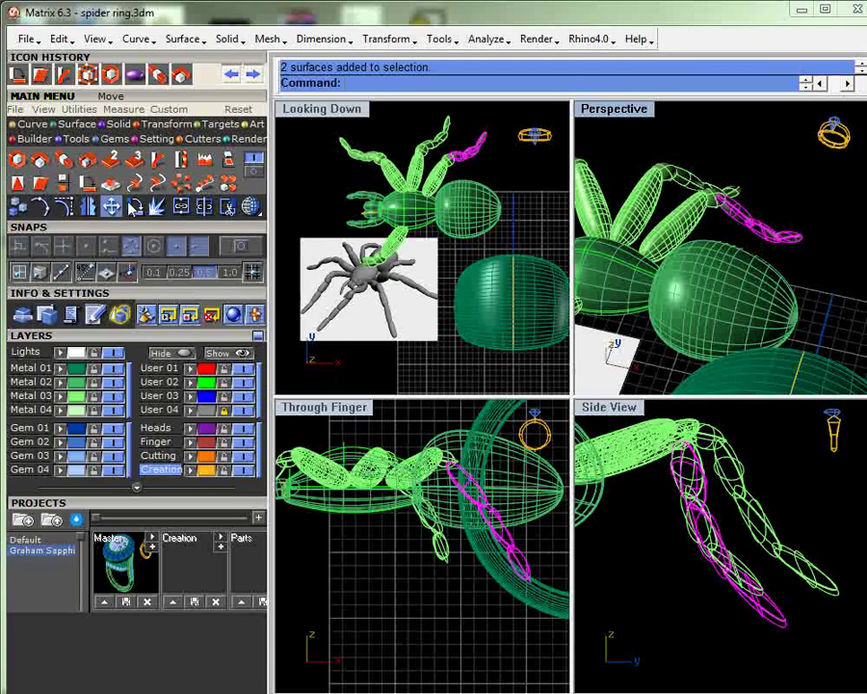
click(87, 157)
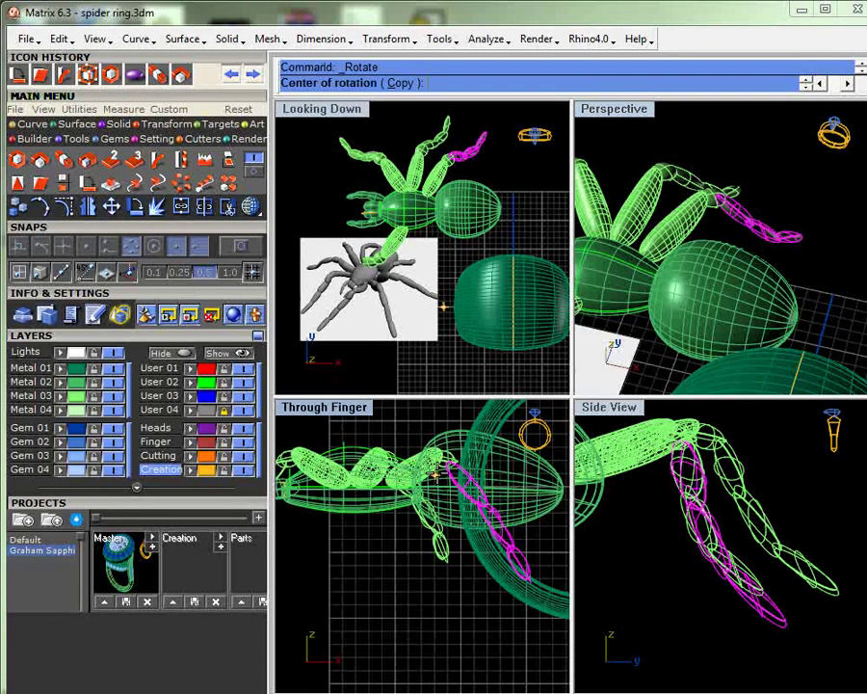
click(448, 461)
click(530, 596)
click(550, 575)
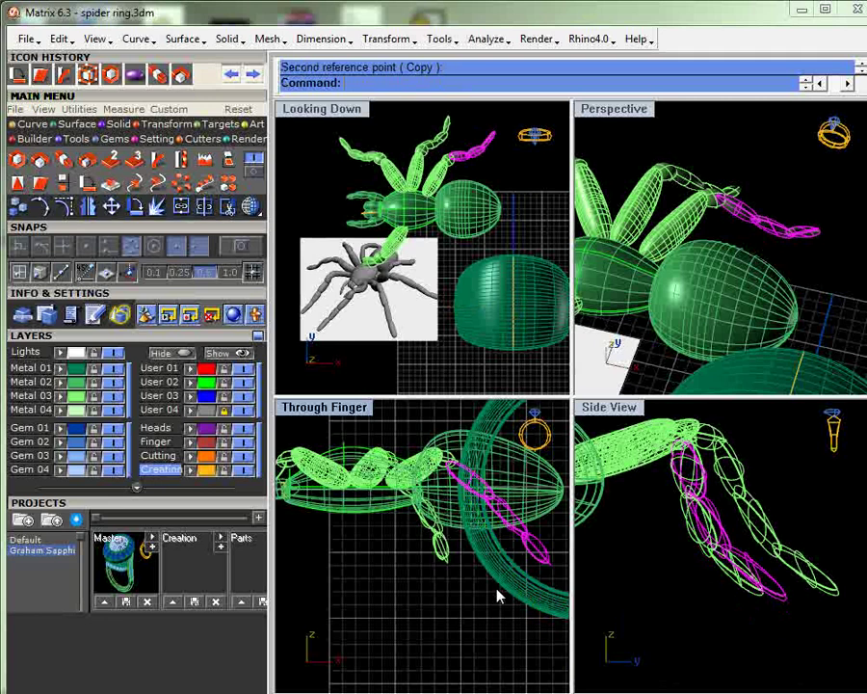
right_click(485, 509)
click(450, 463)
click(557, 582)
click(542, 553)
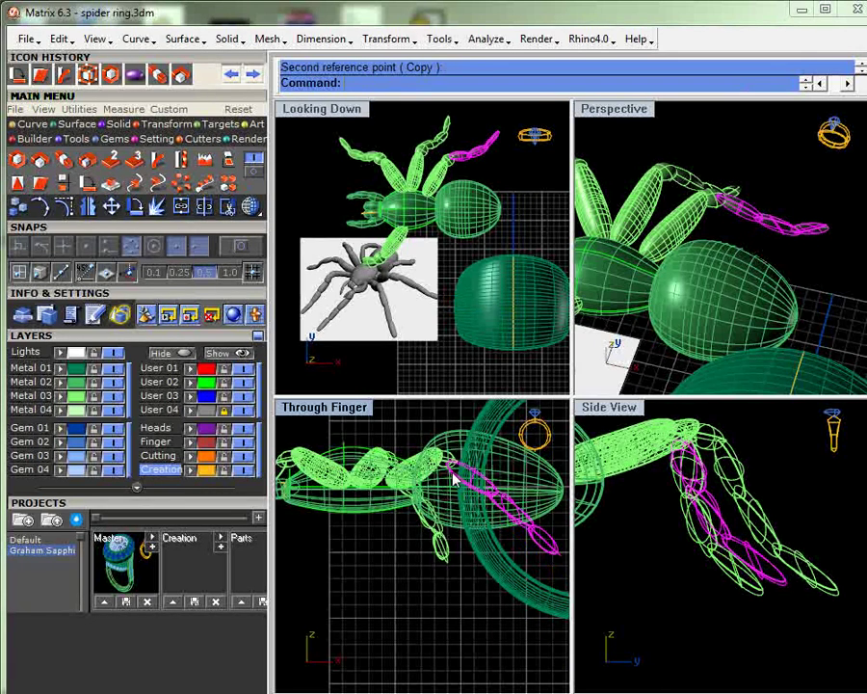
- Rotate only the third leg's last two segments slightly downward about their upper joint, then deselect them
right_click(501, 478)
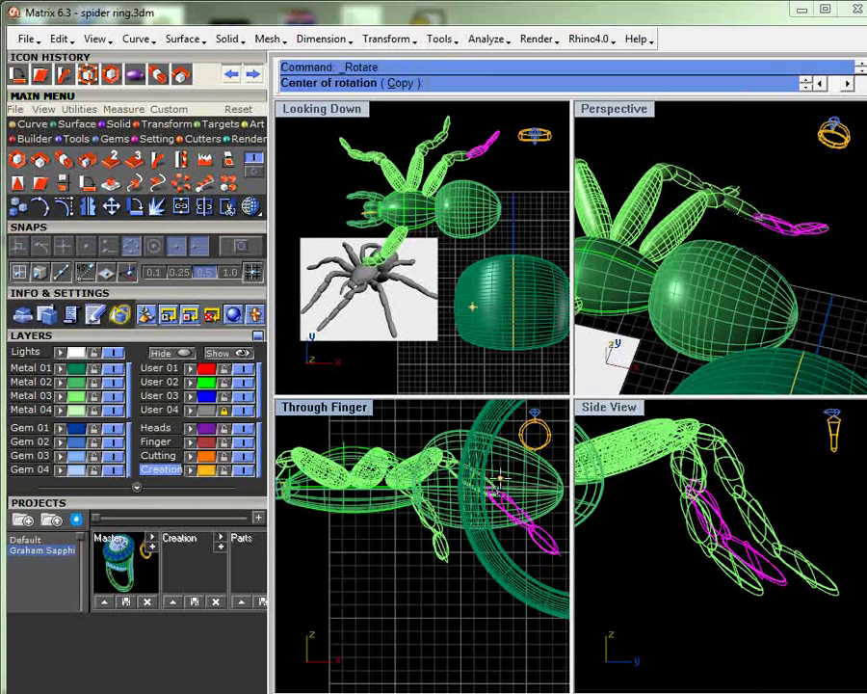
click(500, 479)
click(542, 553)
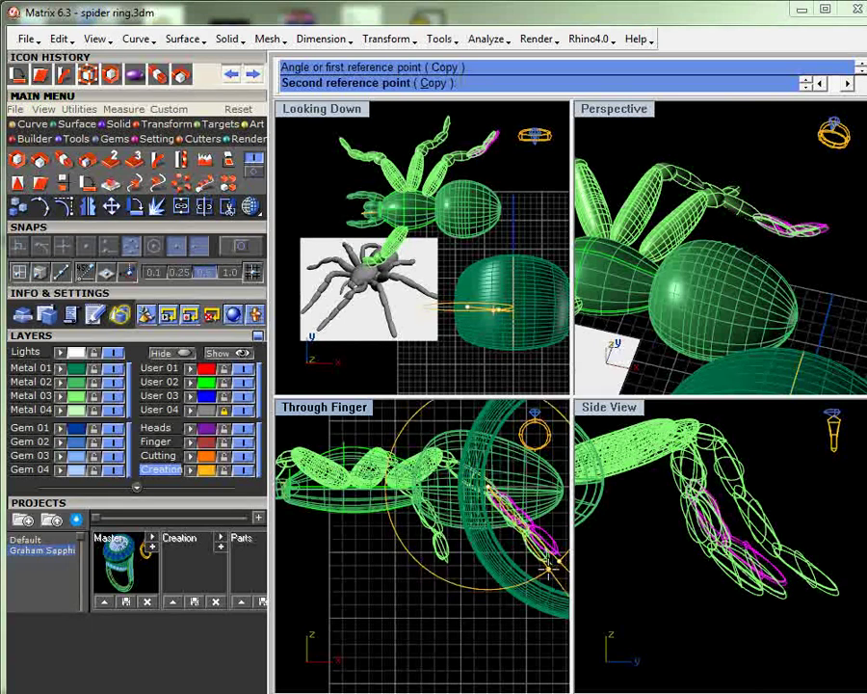
click(554, 576)
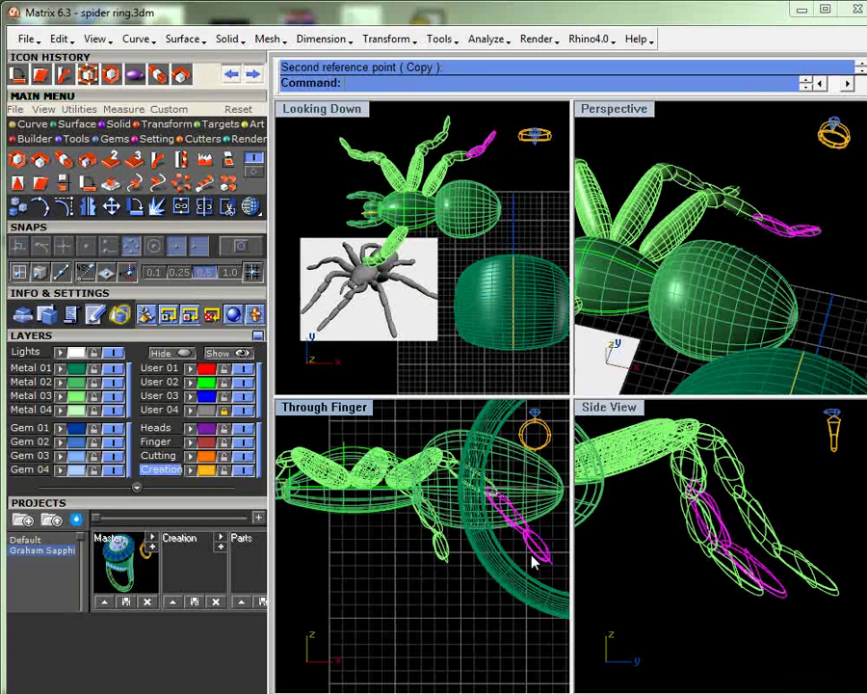
key(Escape)
- Draw the upper bent leg profile as an interpolated curve above the front leg in Through Finger View, following the reference picture
right_drag(627, 154, 740, 247)
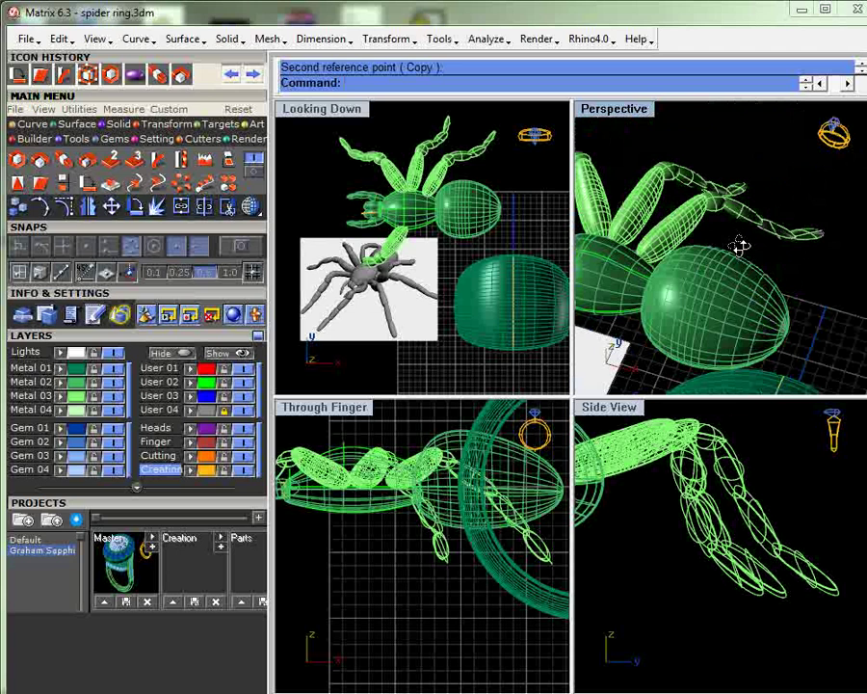
scroll(332, 282, up, 5)
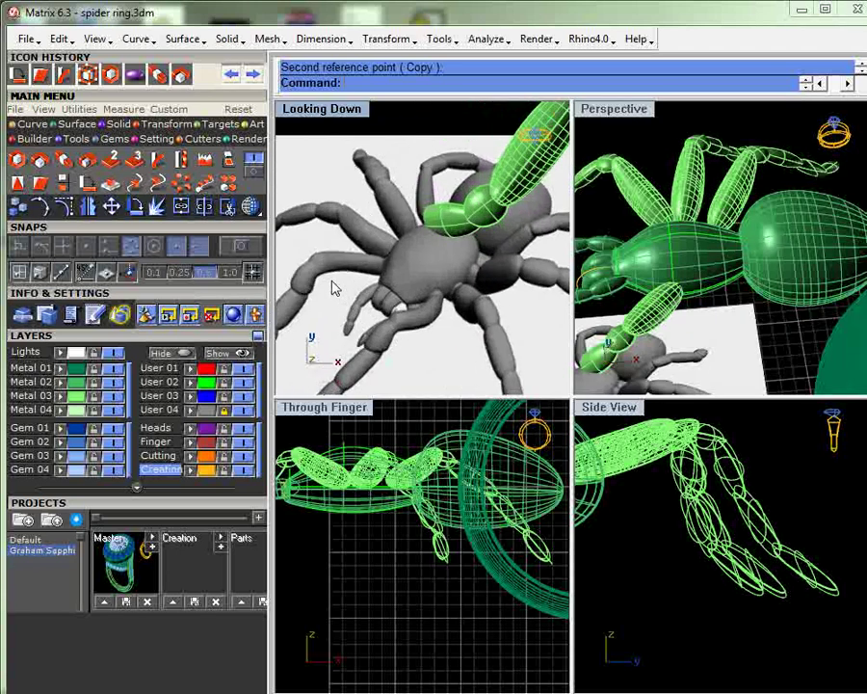
ctrl+shift+right_drag(344, 278, 418, 239)
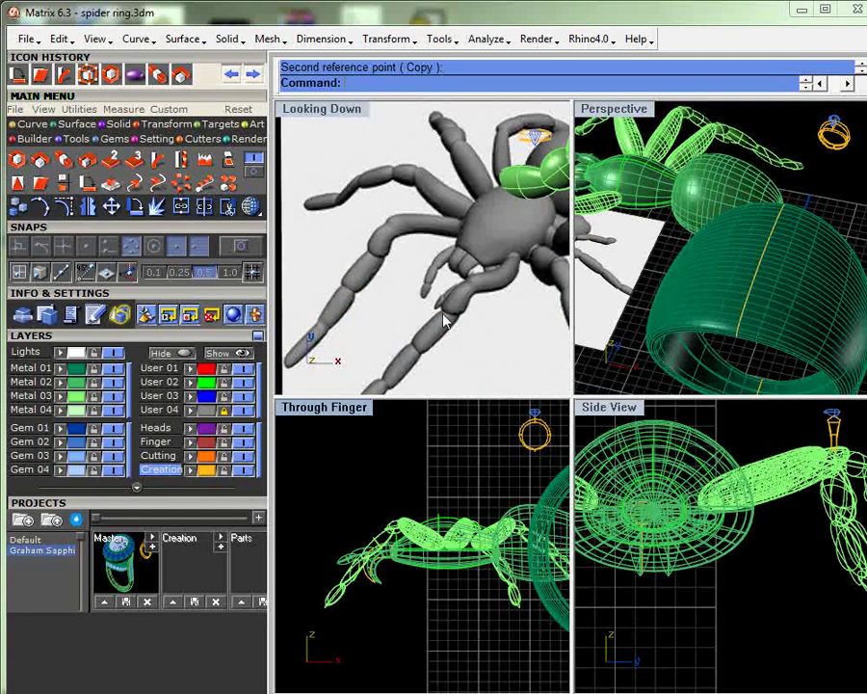
click(32, 123)
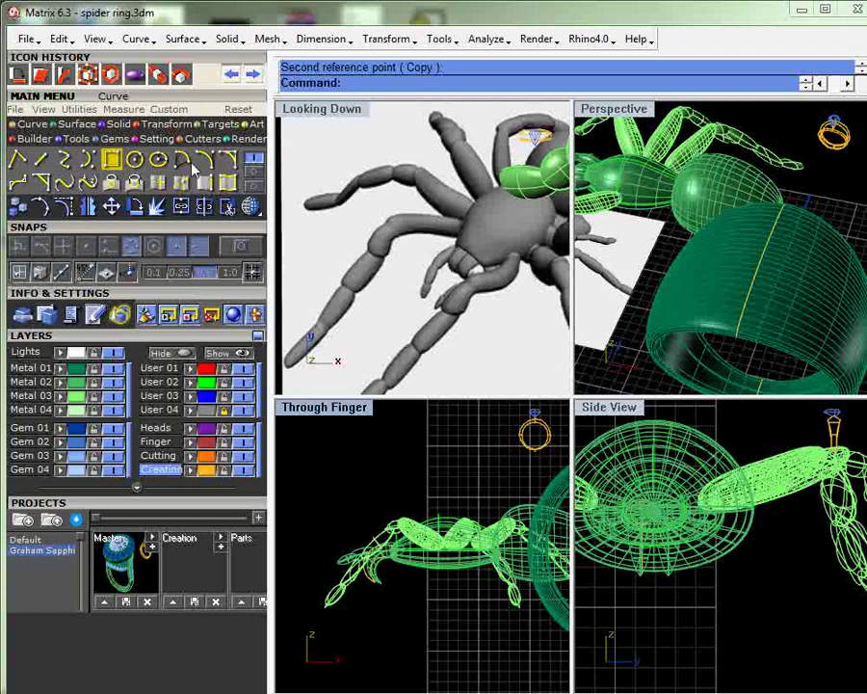
click(63, 160)
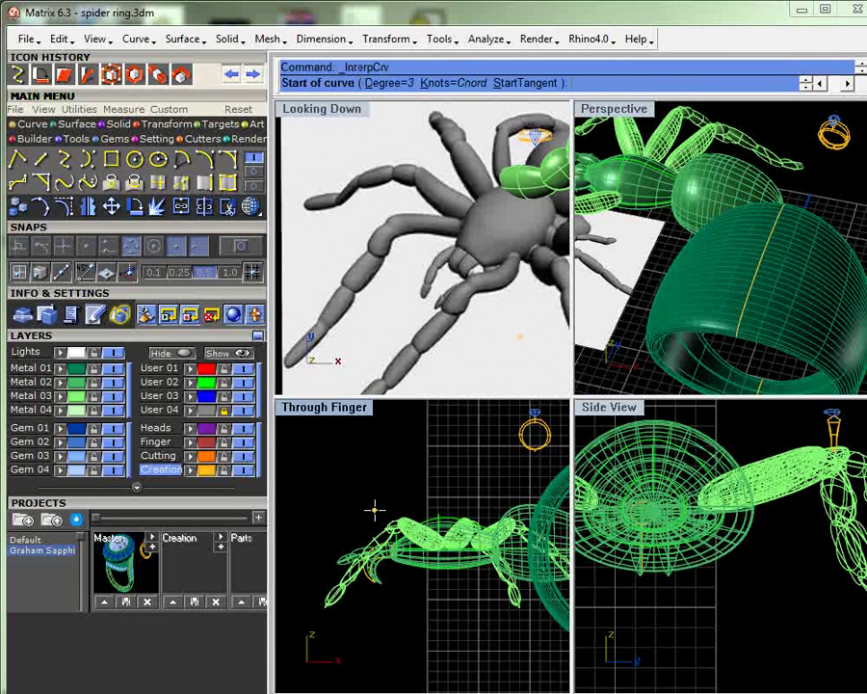
scroll(383, 482, up, 3)
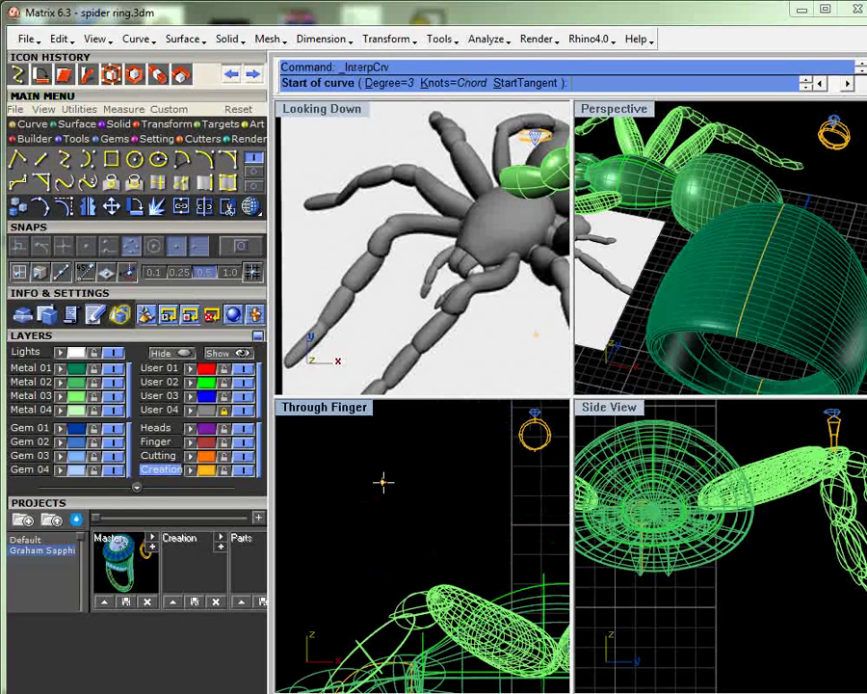
click(428, 510)
click(427, 502)
click(412, 497)
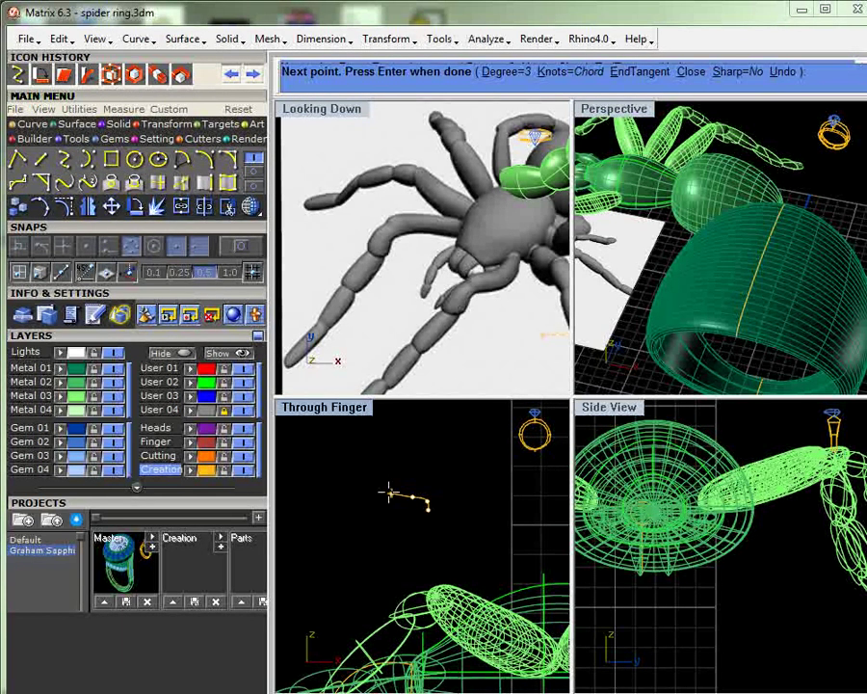
click(385, 490)
click(367, 476)
click(334, 458)
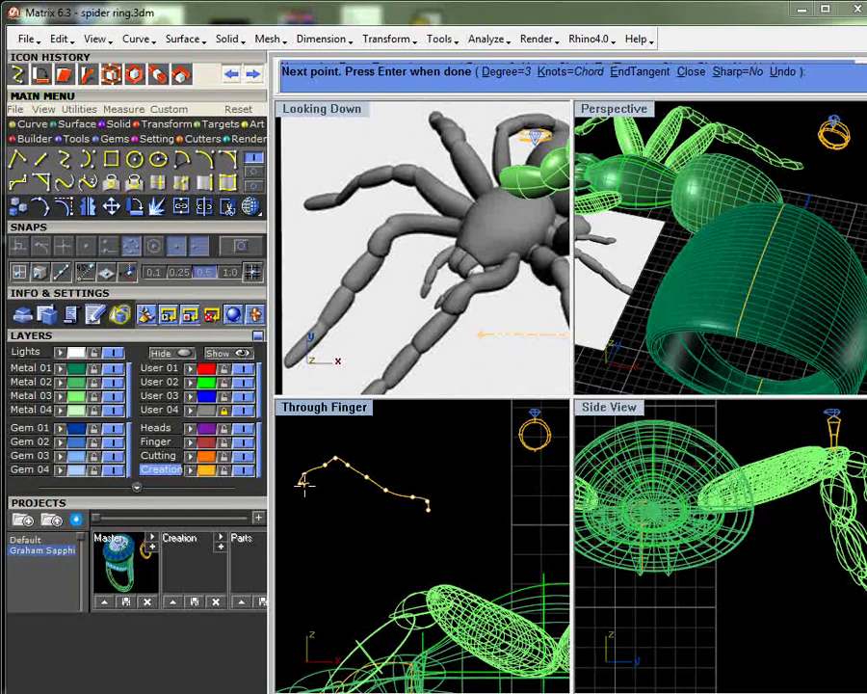
click(304, 482)
key(Return)
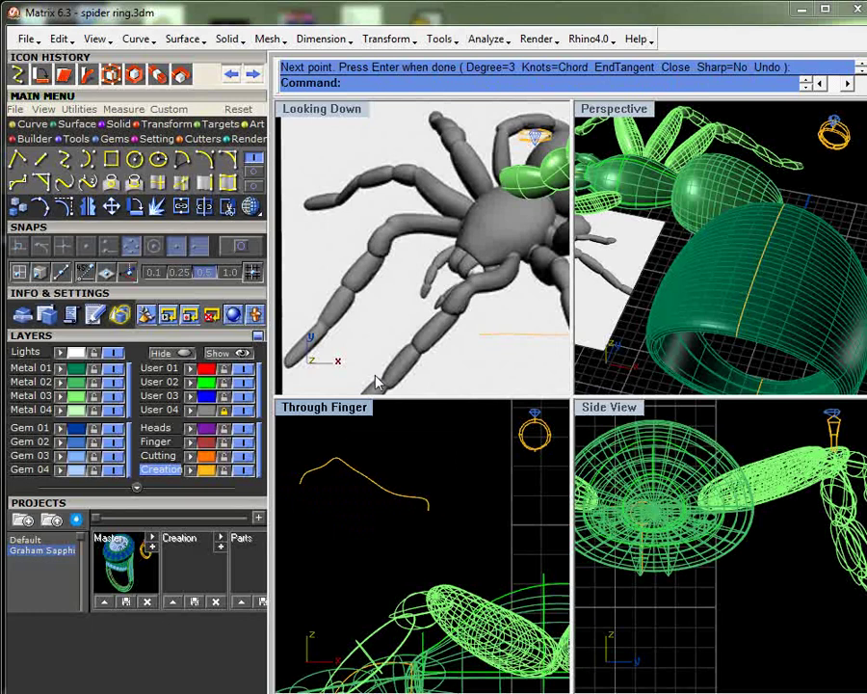
- Draw a second interpolated curve just below the first as the lower profile of the bent leg
key(Return)
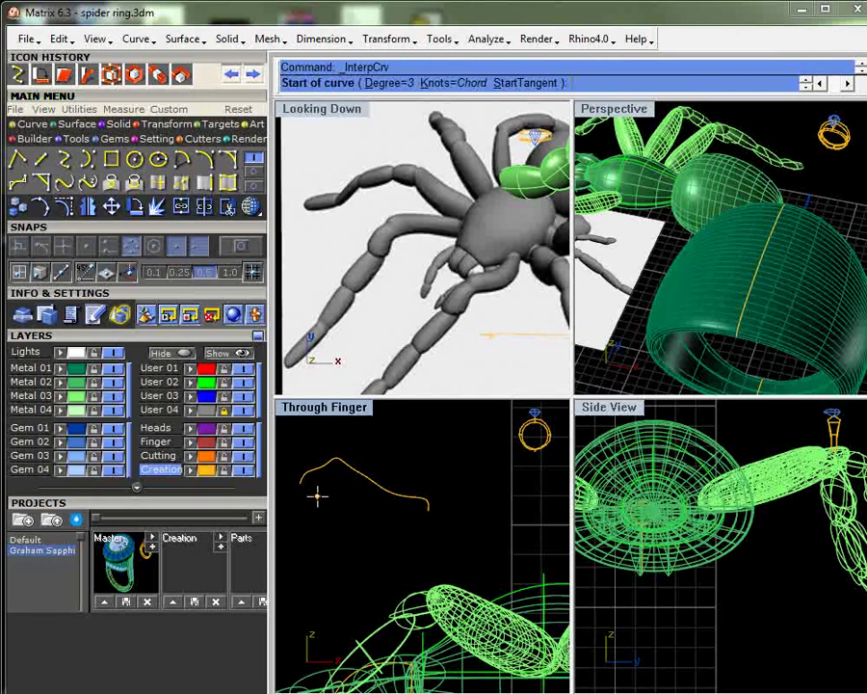
click(320, 493)
click(330, 482)
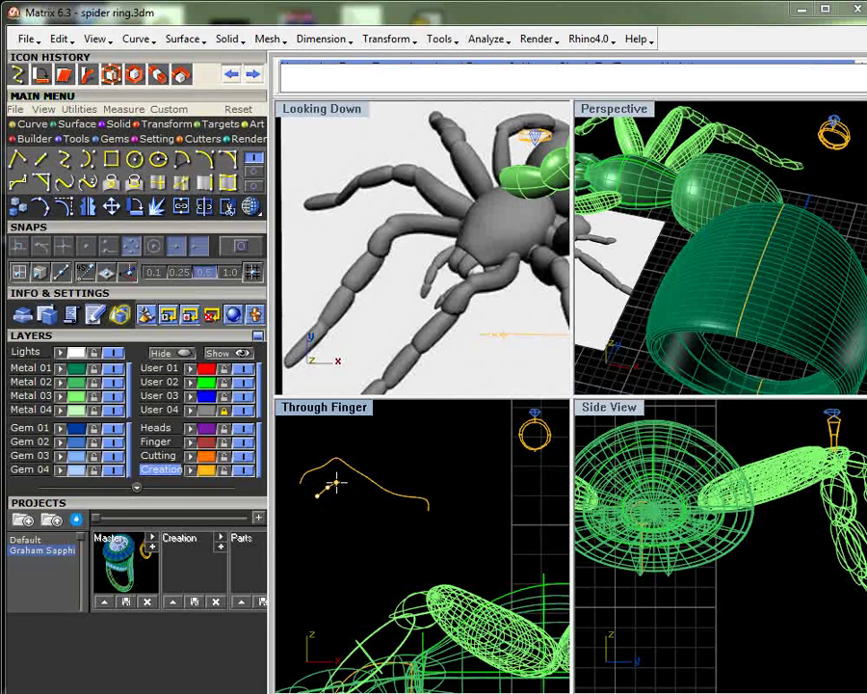
click(352, 493)
click(383, 512)
click(402, 523)
click(417, 526)
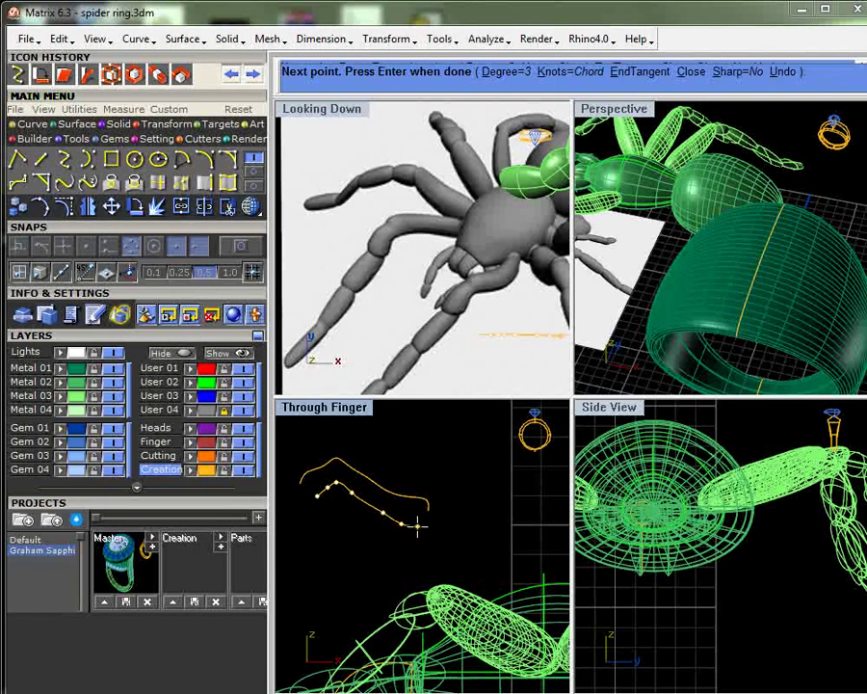
key(Return)
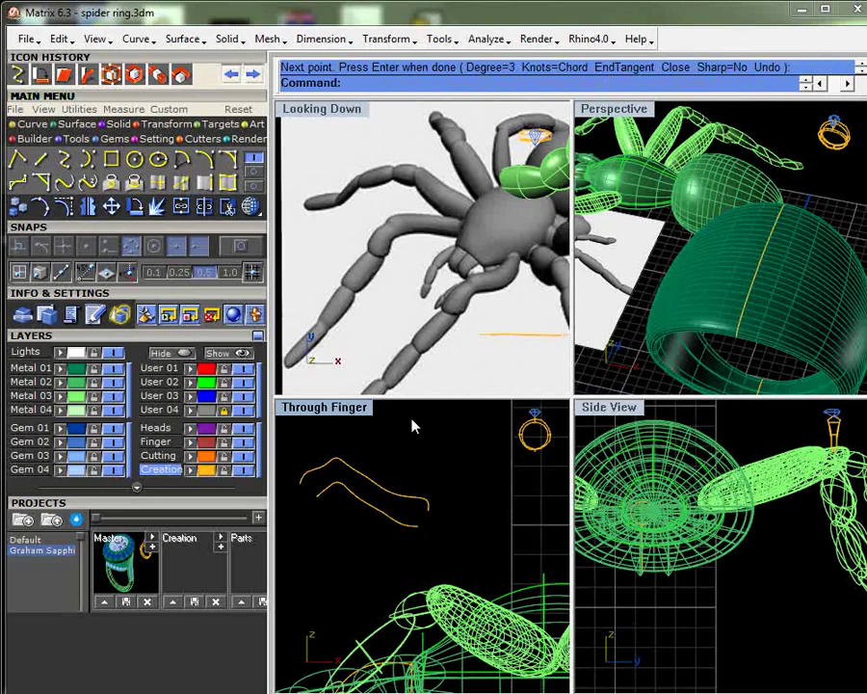
- In an enlarged Perspective view, draw a two-point circle spanning the front ends of the two profile curves
right_drag(413, 426, 447, 434)
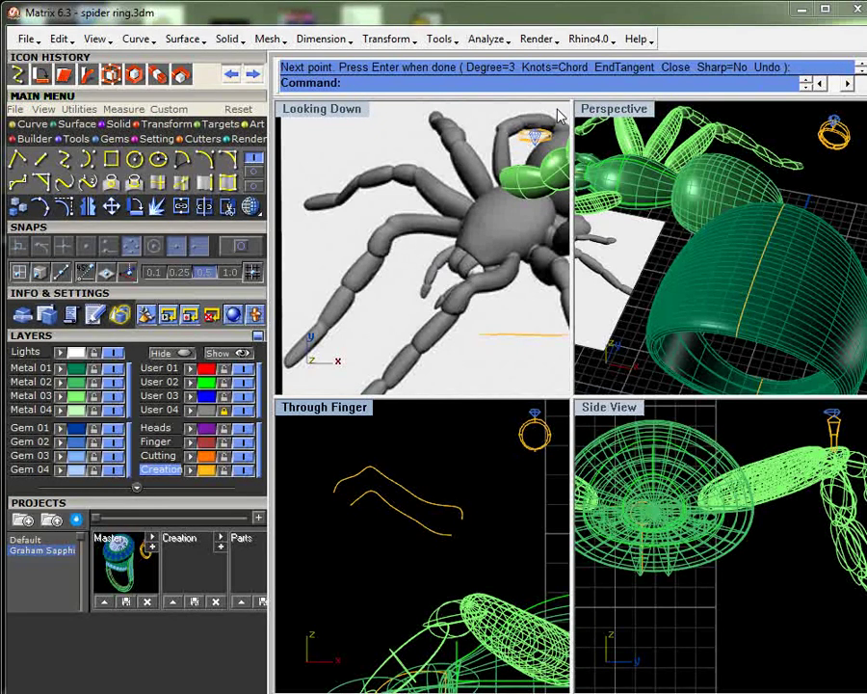
double_click(597, 107)
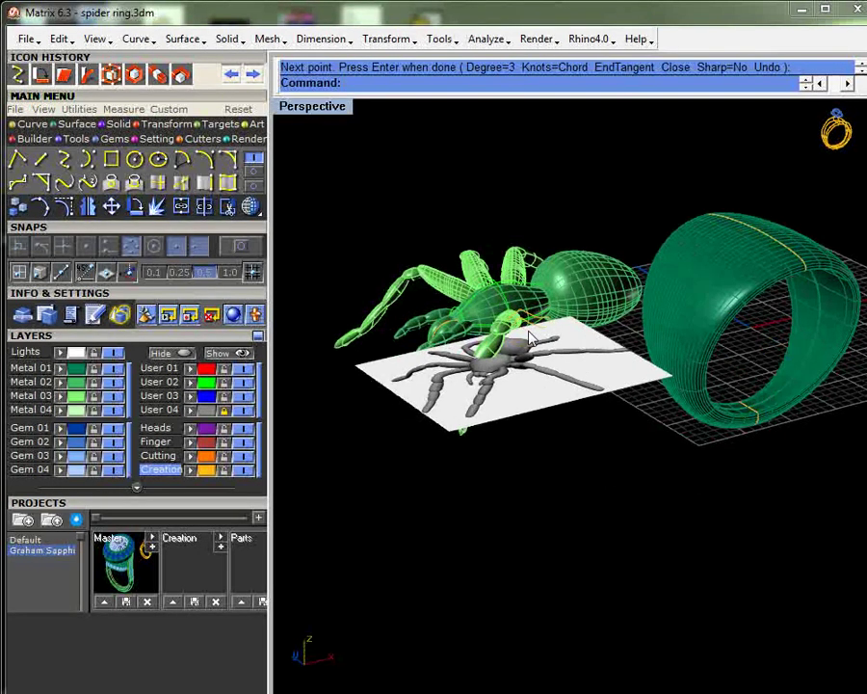
scroll(525, 360, up, 5)
right_drag(522, 369, 605, 444)
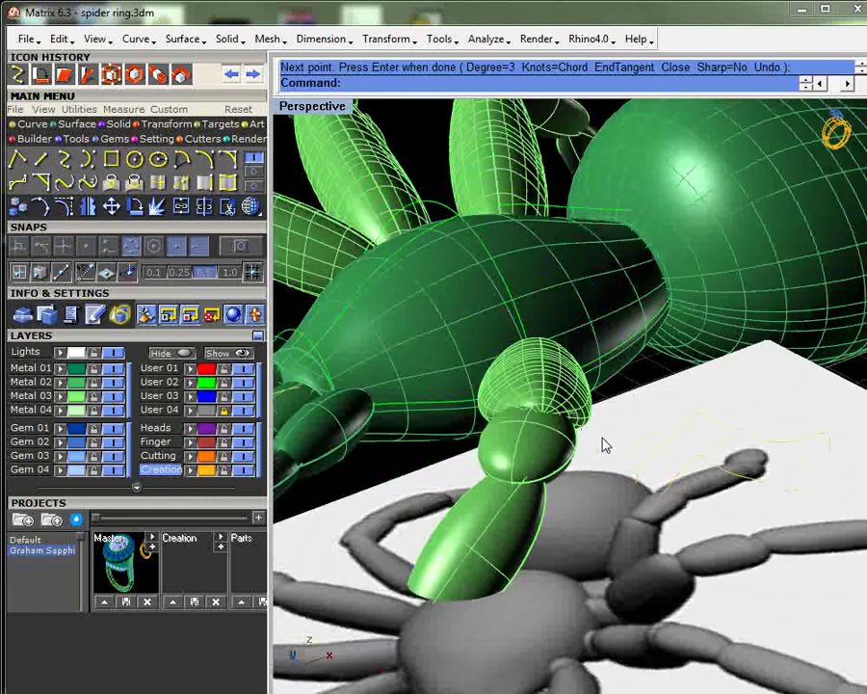
click(135, 159)
click(493, 86)
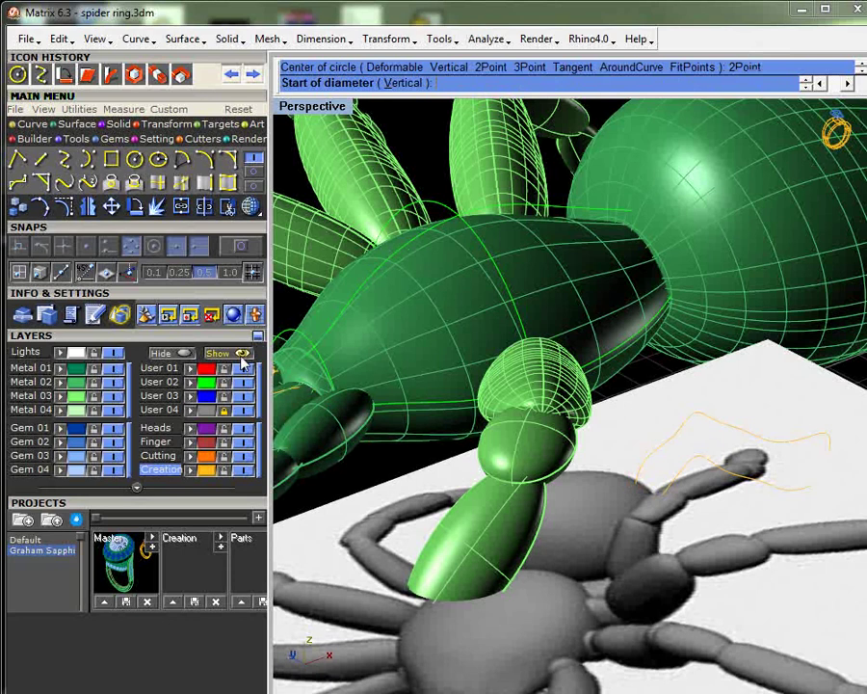
click(650, 497)
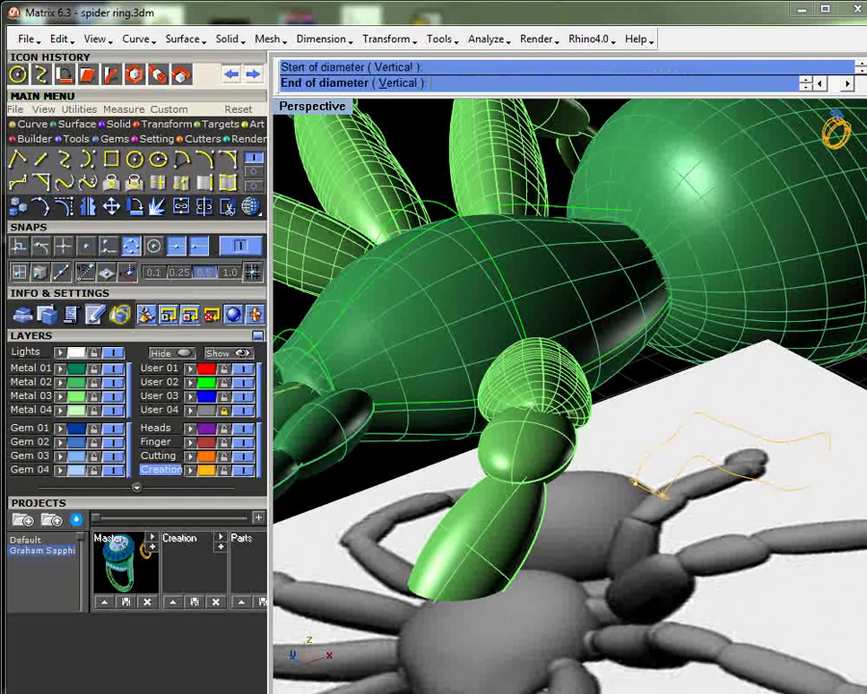
click(677, 515)
- Draw another two-point circle spanning the rear ends of the two profile curves
key(Return)
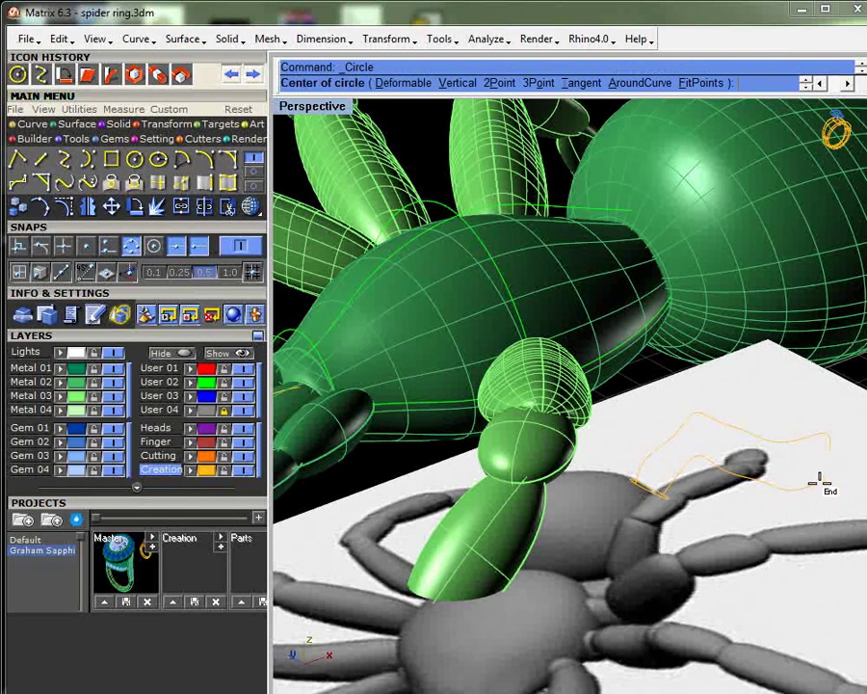
click(824, 469)
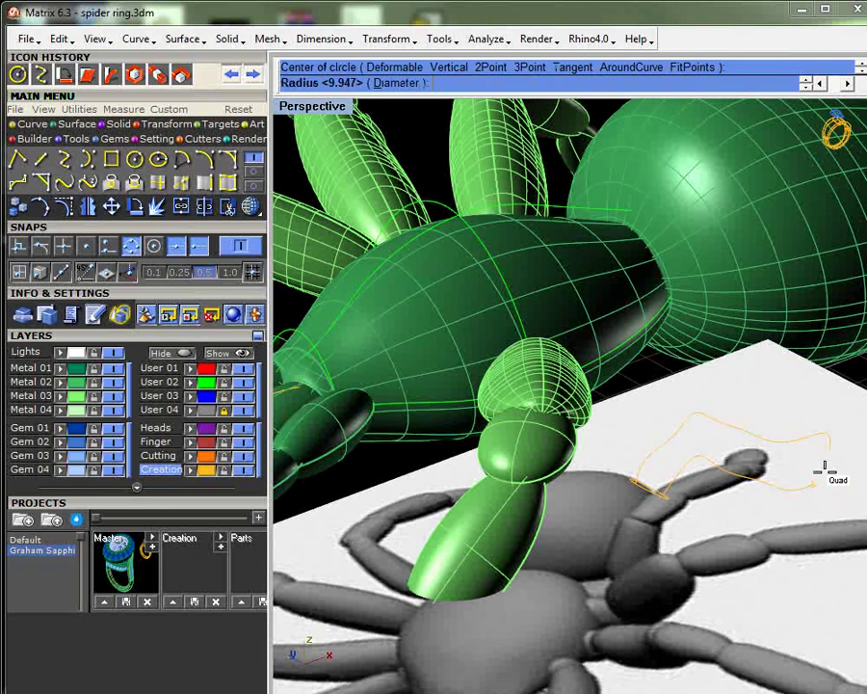
key(Return)
key(Return)
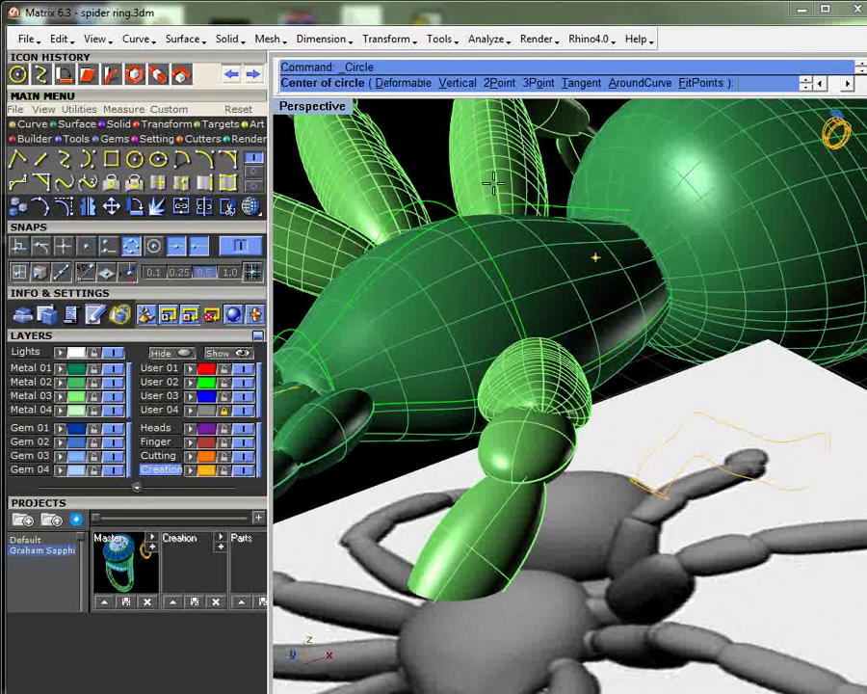
click(500, 85)
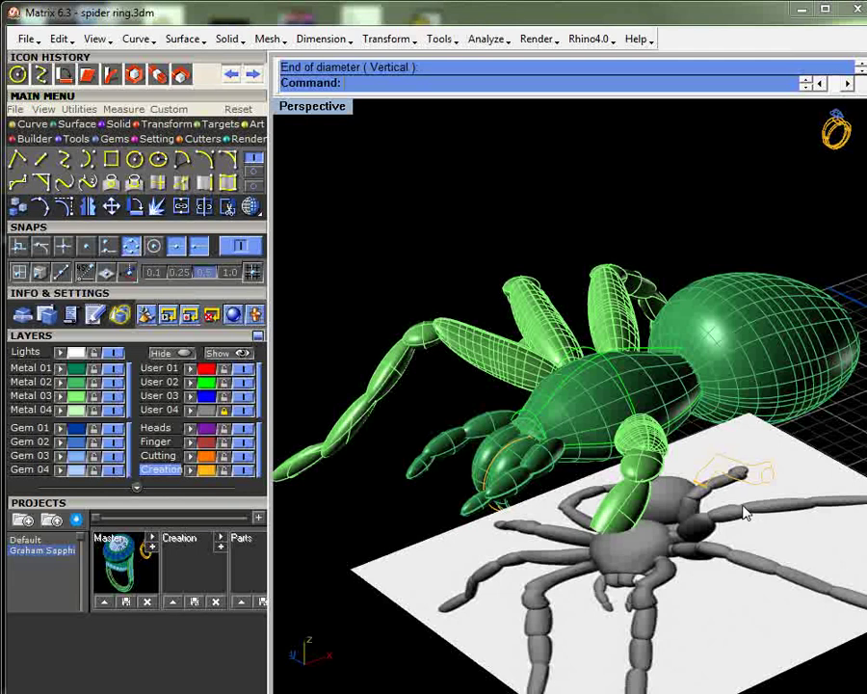
- On the Metal 03 layer, sweep along the two profile curves as rails with both end circles as cross sections
right_drag(742, 507, 661, 524)
scroll(492, 528, up, 3)
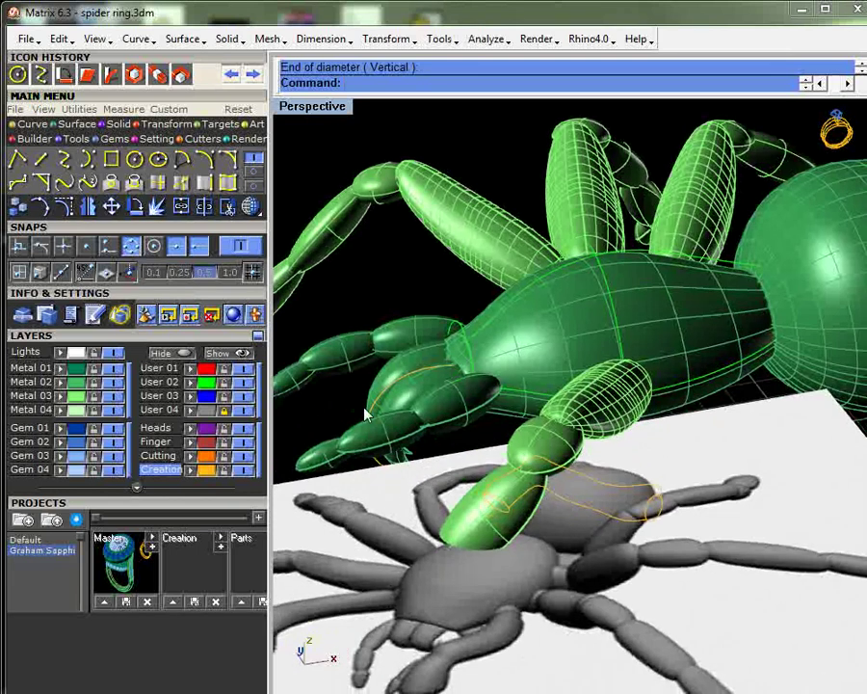
click(31, 381)
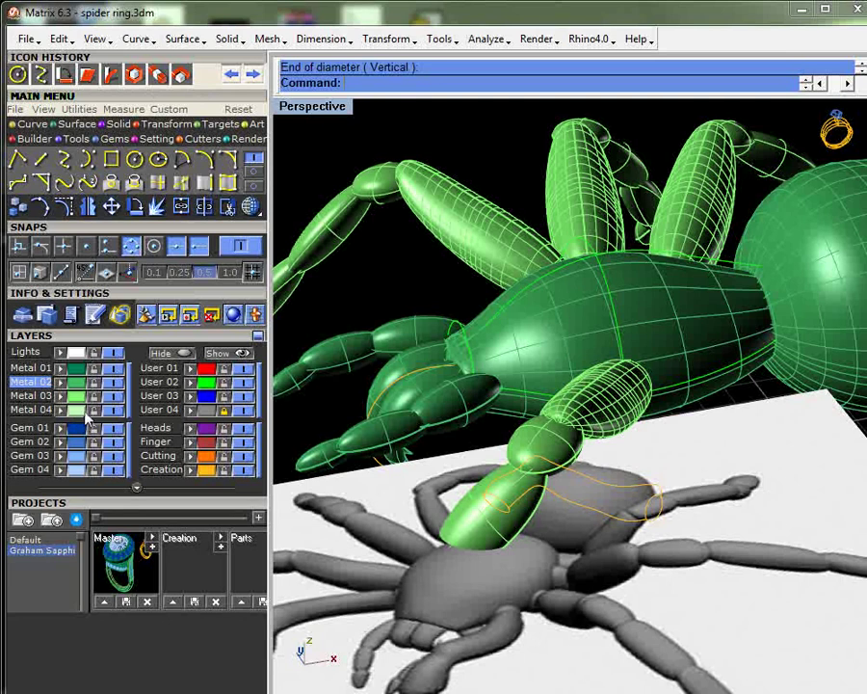
click(31, 395)
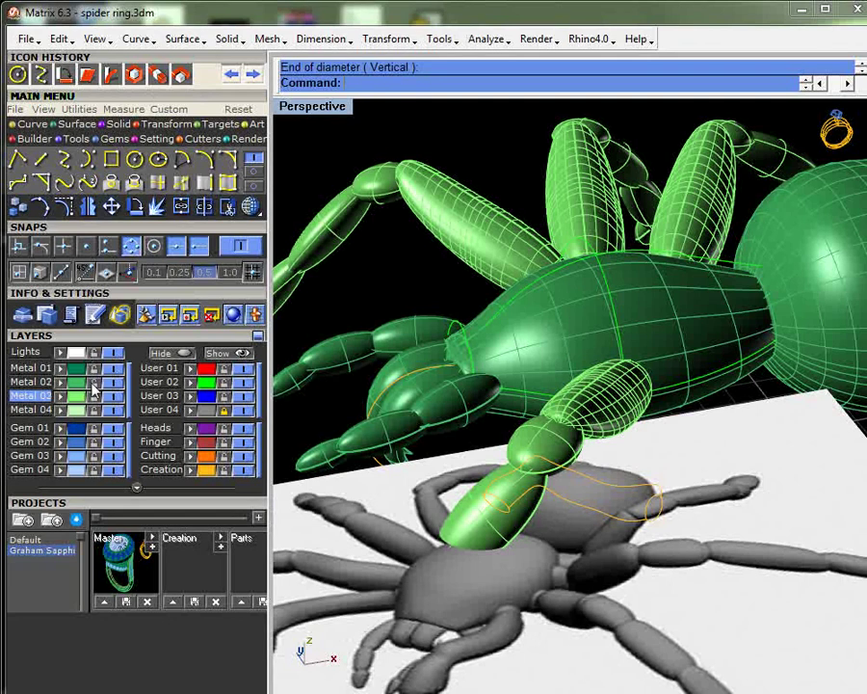
click(73, 125)
click(64, 158)
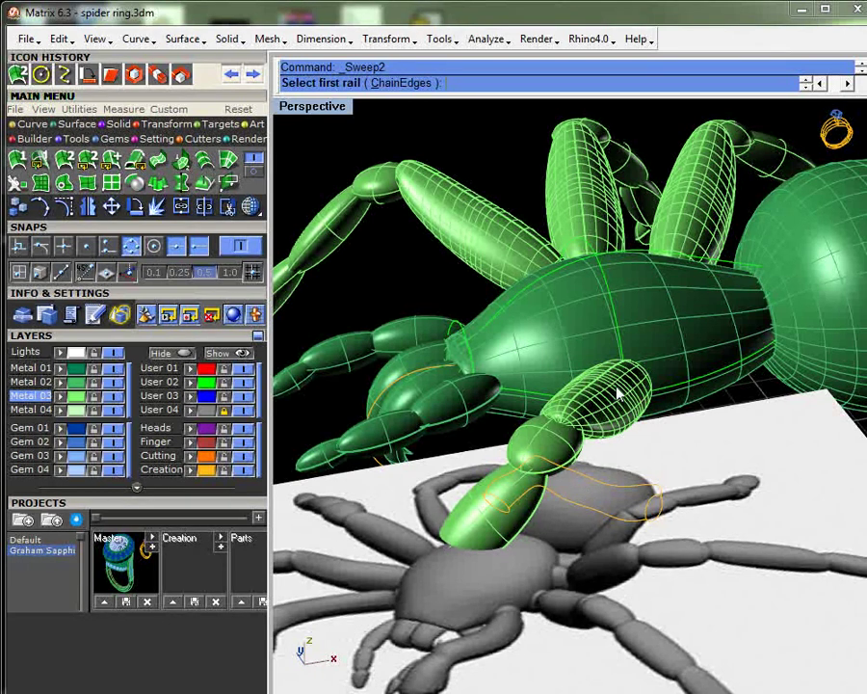
click(609, 487)
click(602, 516)
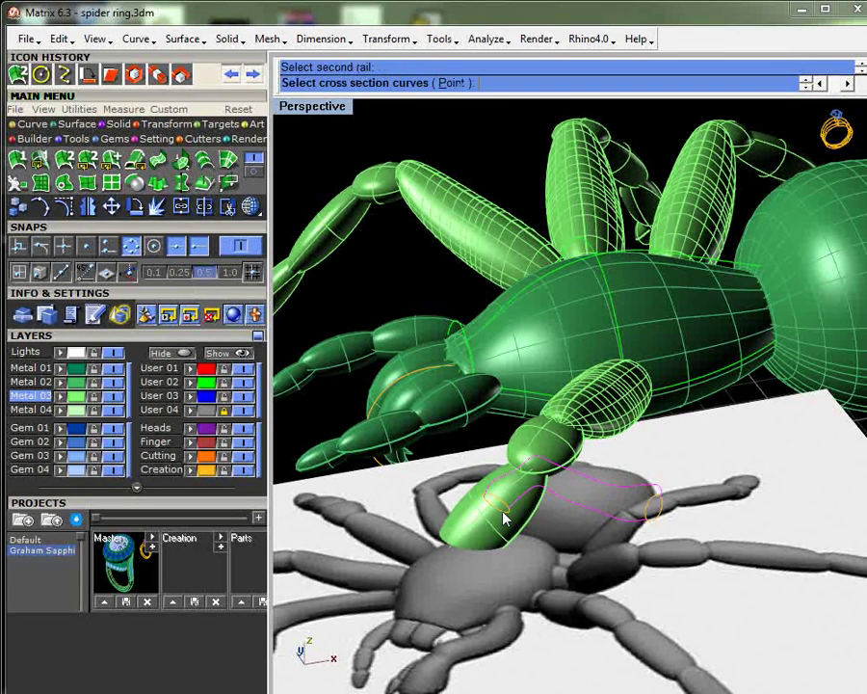
click(503, 519)
click(638, 528)
key(Return)
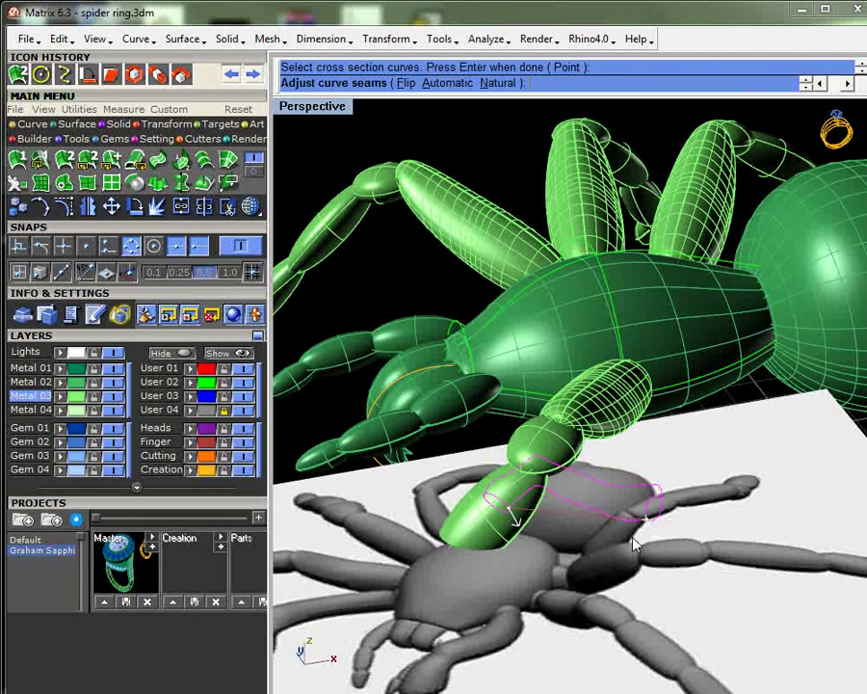
key(Return)
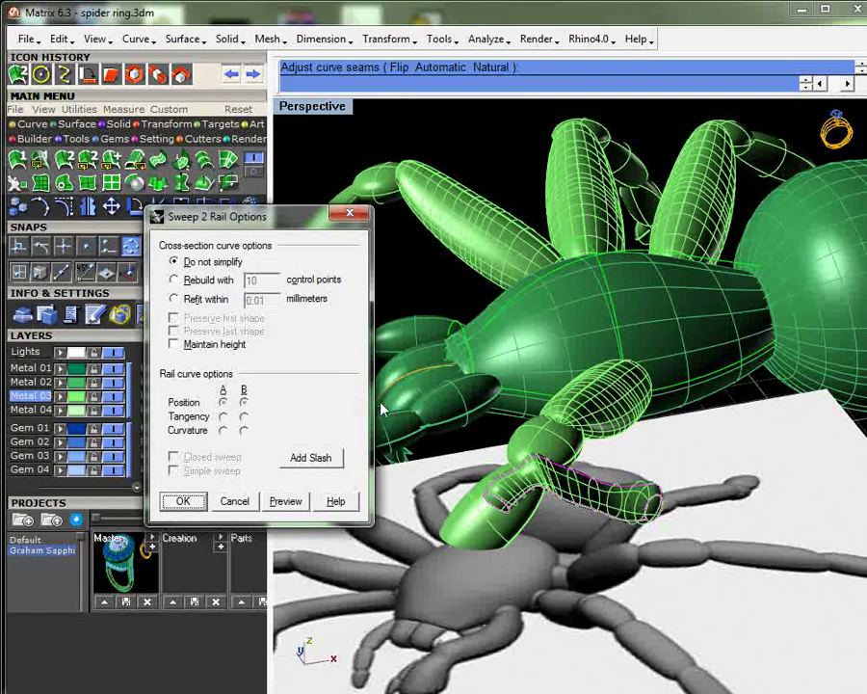
- Add two slashes between the rails, one mid-segment and one near the bend, and finish the two-rail sweep
click(314, 459)
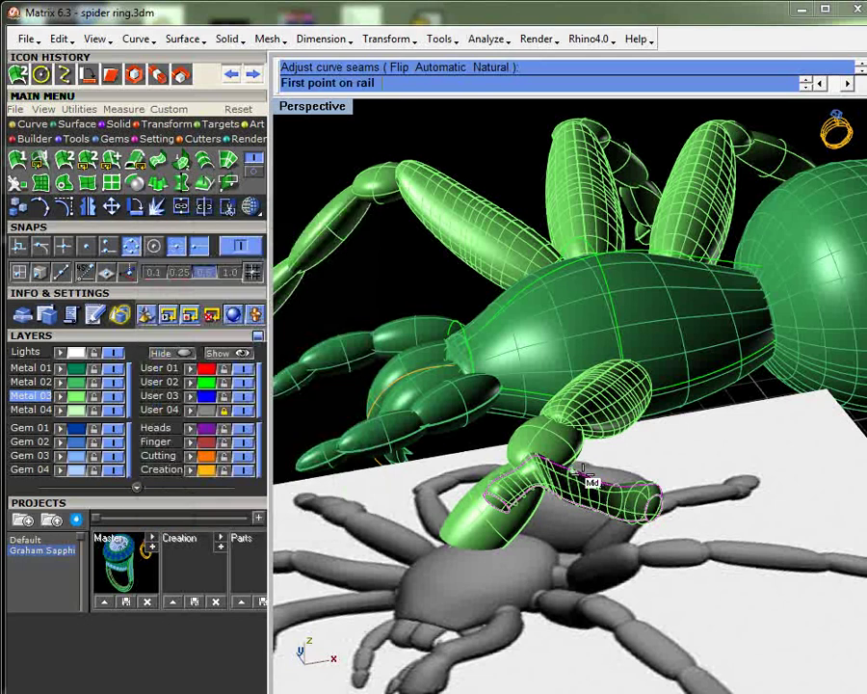
click(604, 494)
scroll(605, 493, up, 5)
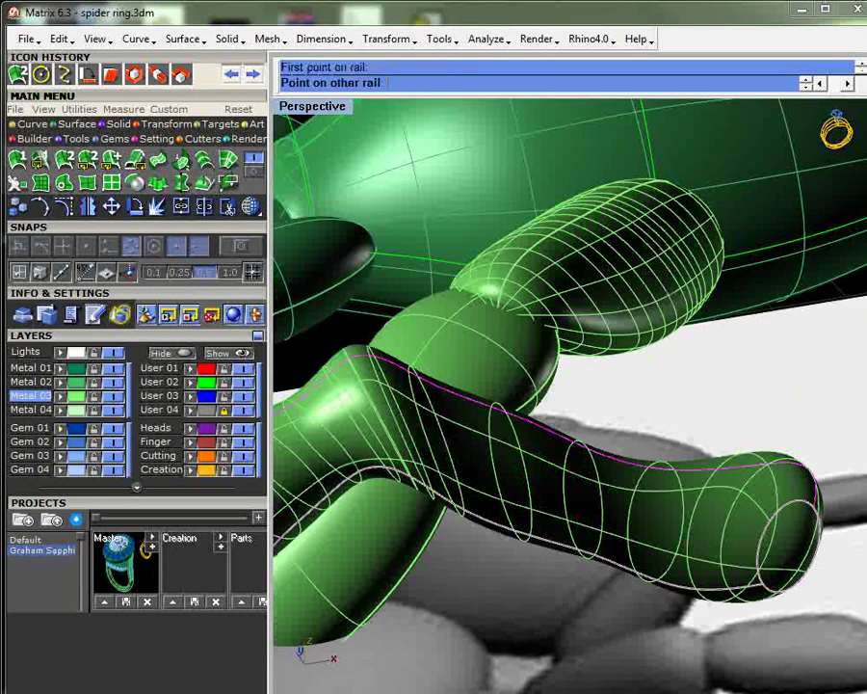
click(590, 544)
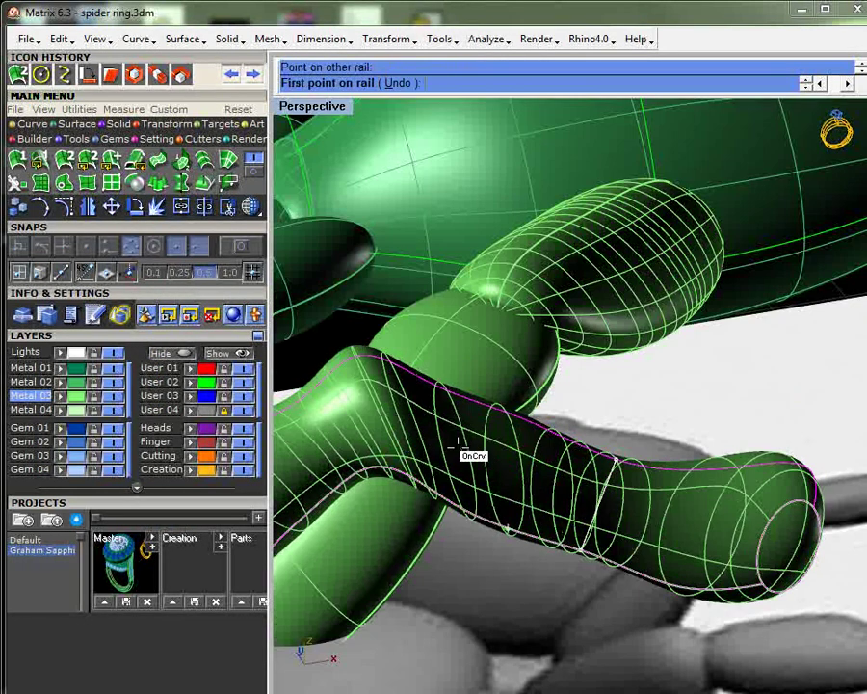
click(439, 391)
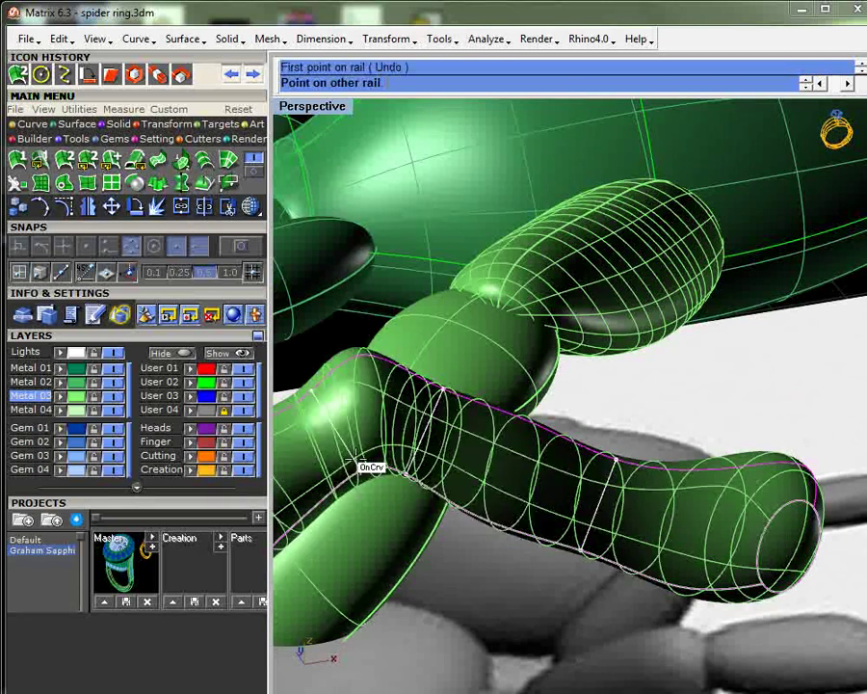
click(372, 465)
scroll(372, 465, down, 5)
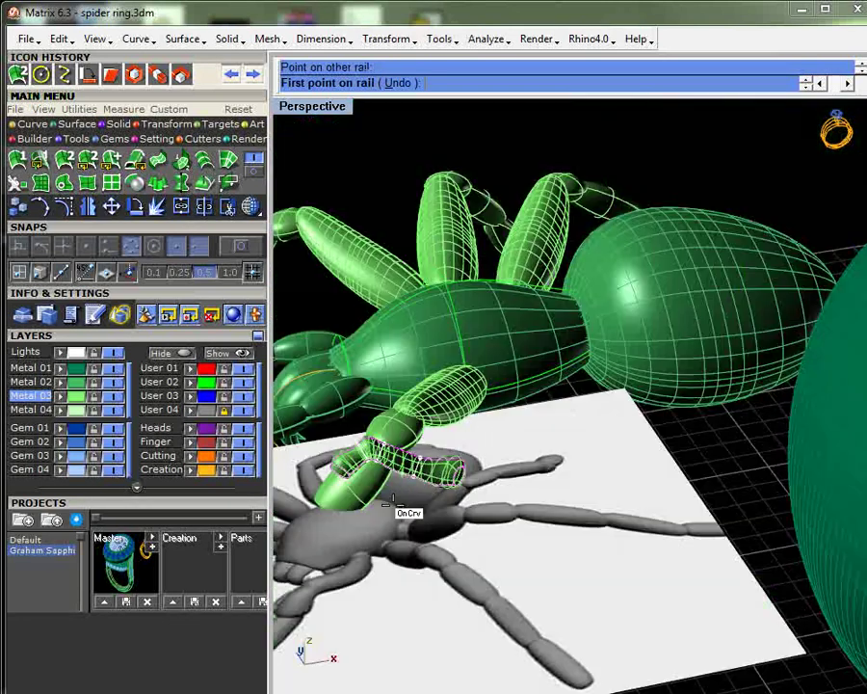
key(Return)
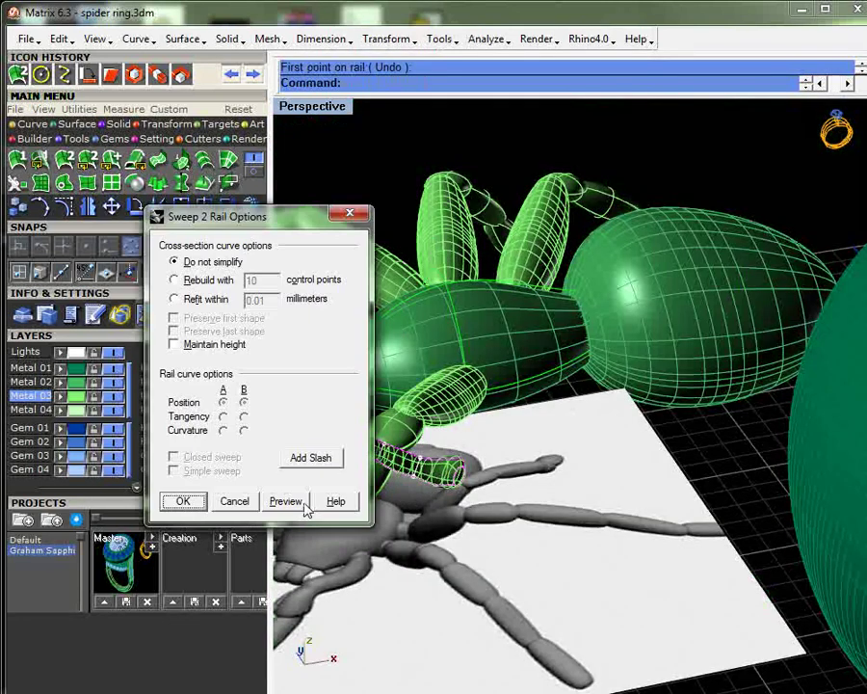
key(Return)
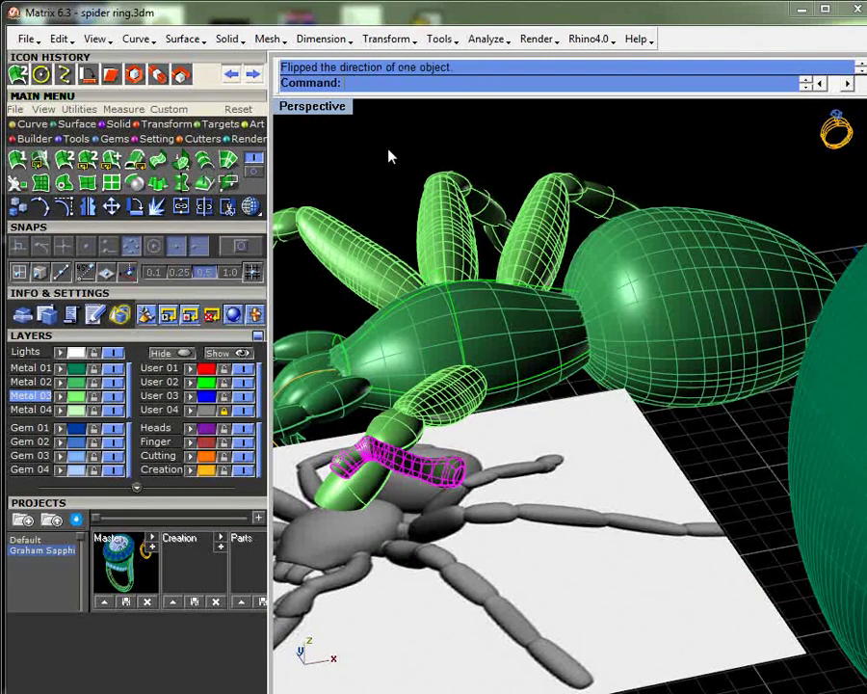
key(Escape)
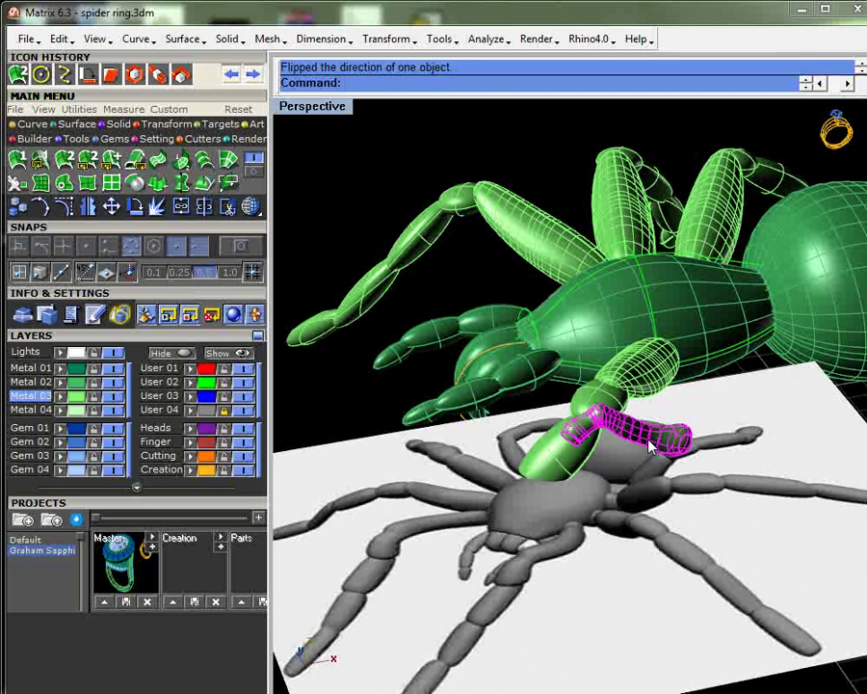
- Move the swept leg piece off its construction curves and scale it up about 1.8 times in Through Finger view
drag(648, 443, 512, 305)
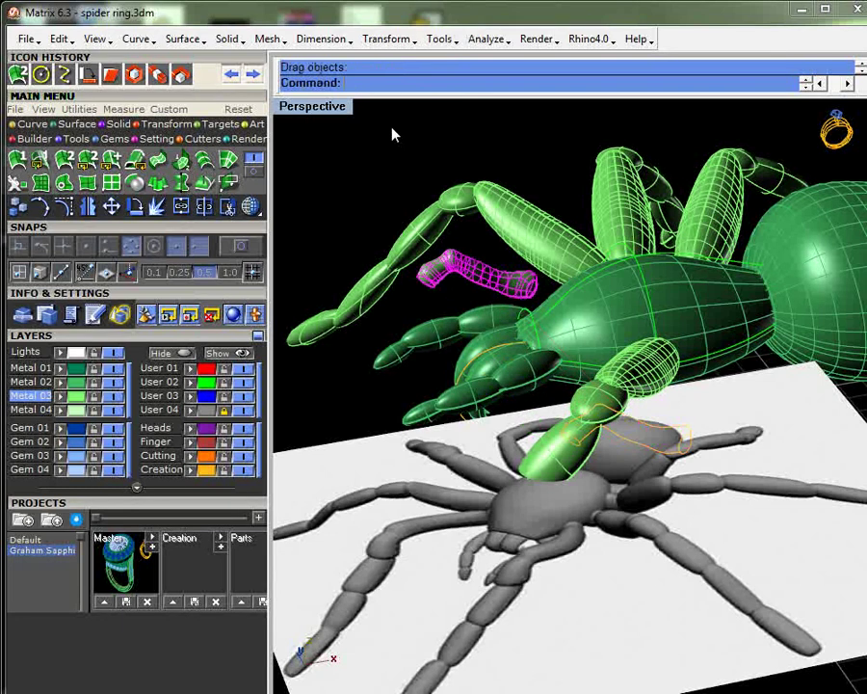
double_click(312, 107)
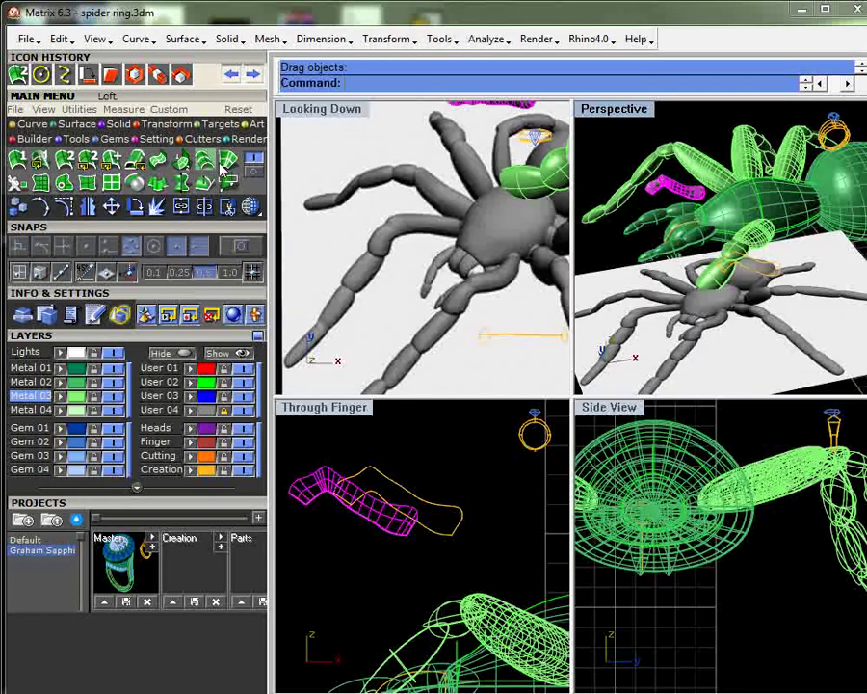
click(127, 126)
click(17, 159)
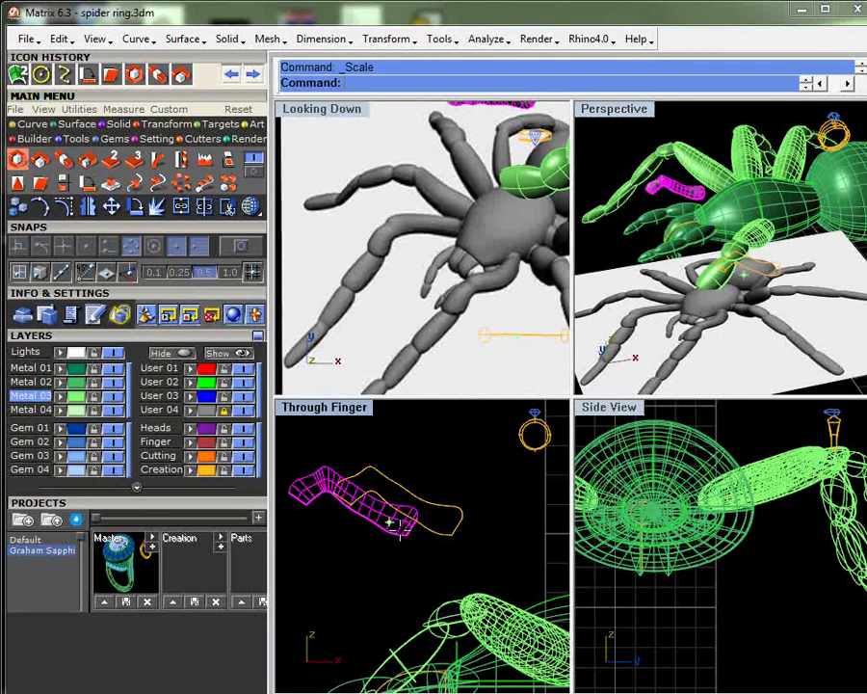
click(400, 531)
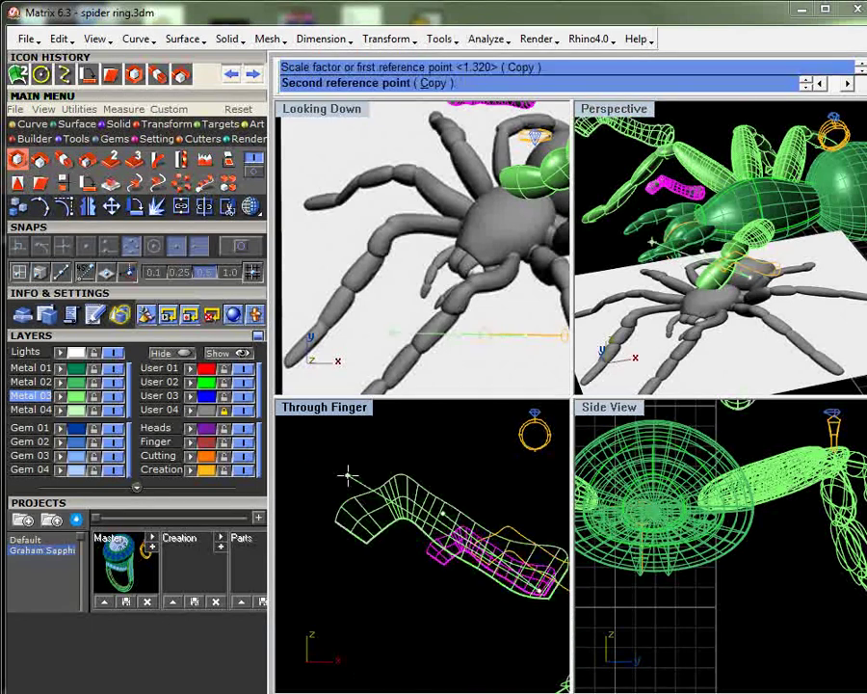
click(348, 474)
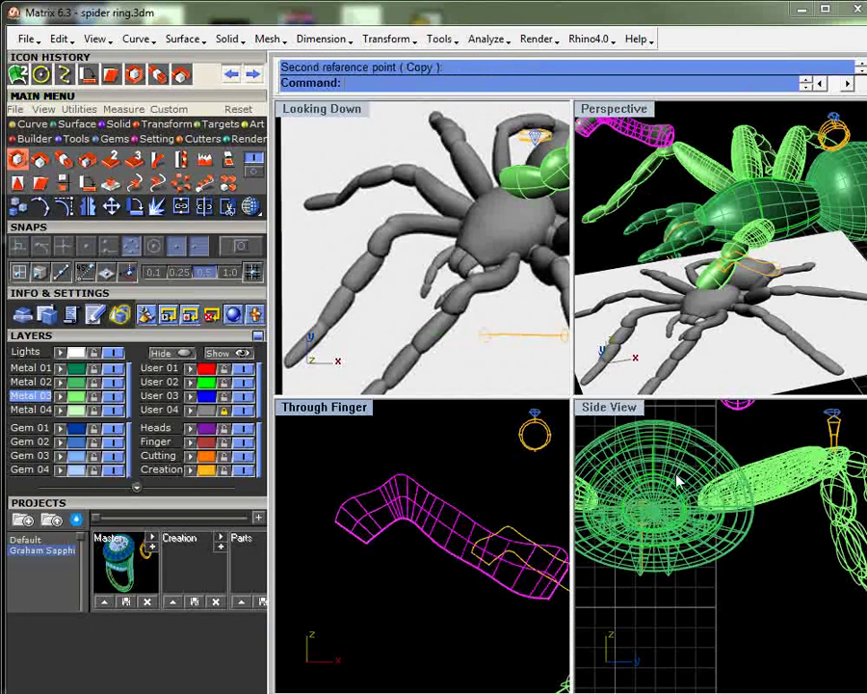
- Lower the enlarged leg piece to the front of the body in Through Finger view and shift it beside the near-side feeler in Looking Down
scroll(682, 490, down, 9)
scroll(462, 529, down, 3)
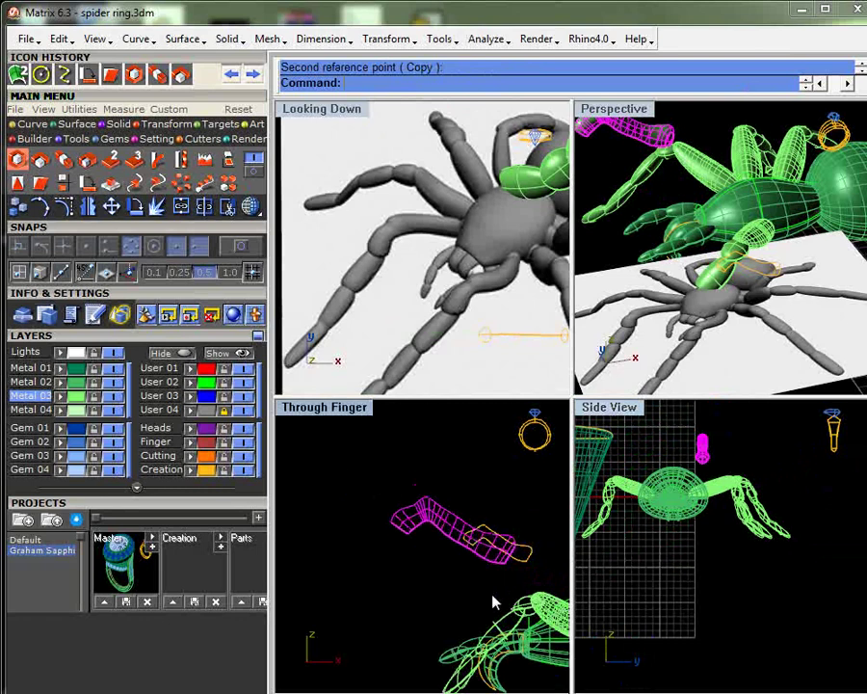
right_drag(495, 603, 394, 548)
drag(394, 501, 439, 586)
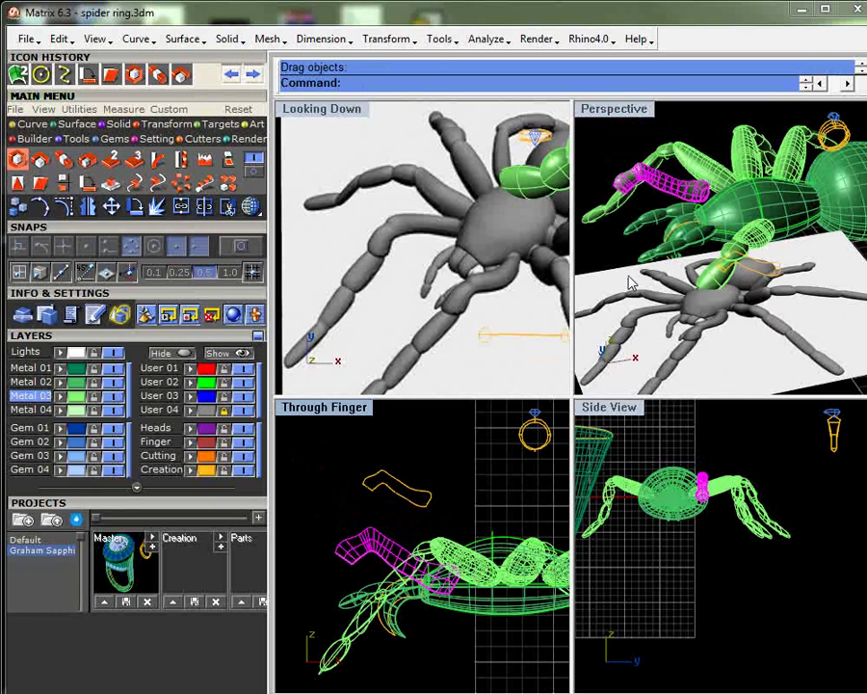
scroll(484, 294, down, 3)
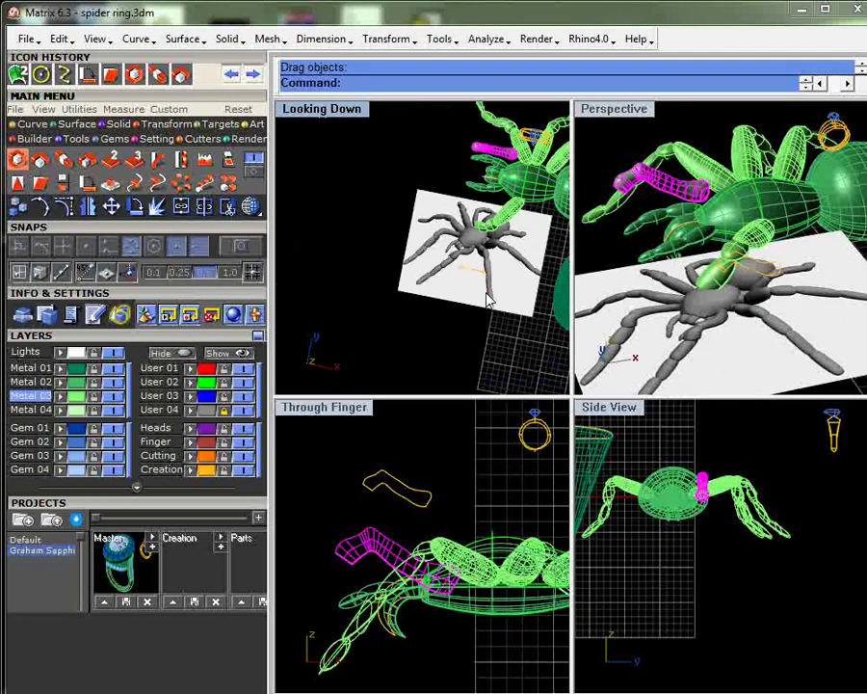
right_drag(465, 330, 415, 356)
scroll(427, 232, up, 5)
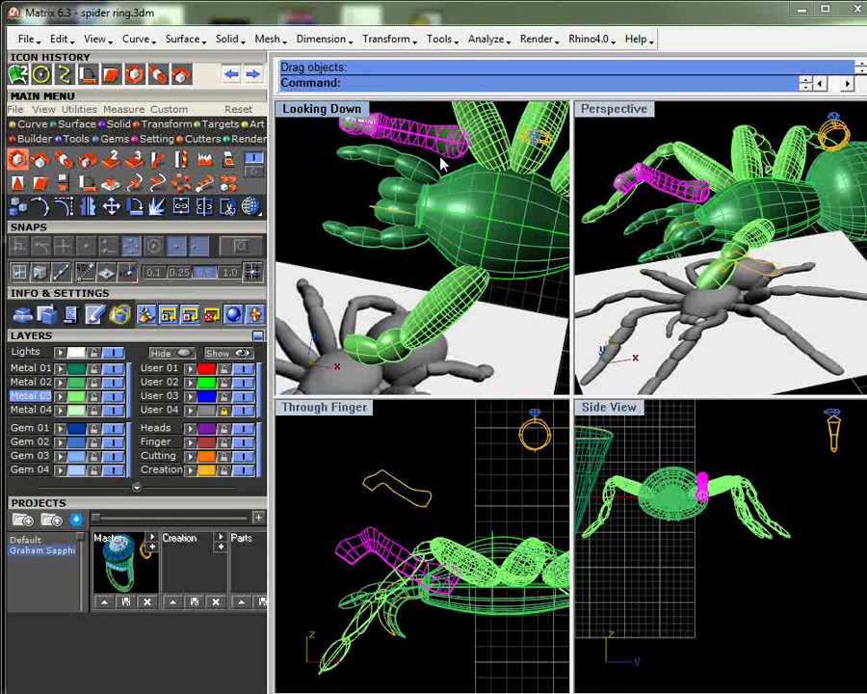
drag(441, 165, 398, 294)
- Scale the bent leg piece up slightly more in Looking Down view, from an origin near its body end
click(157, 74)
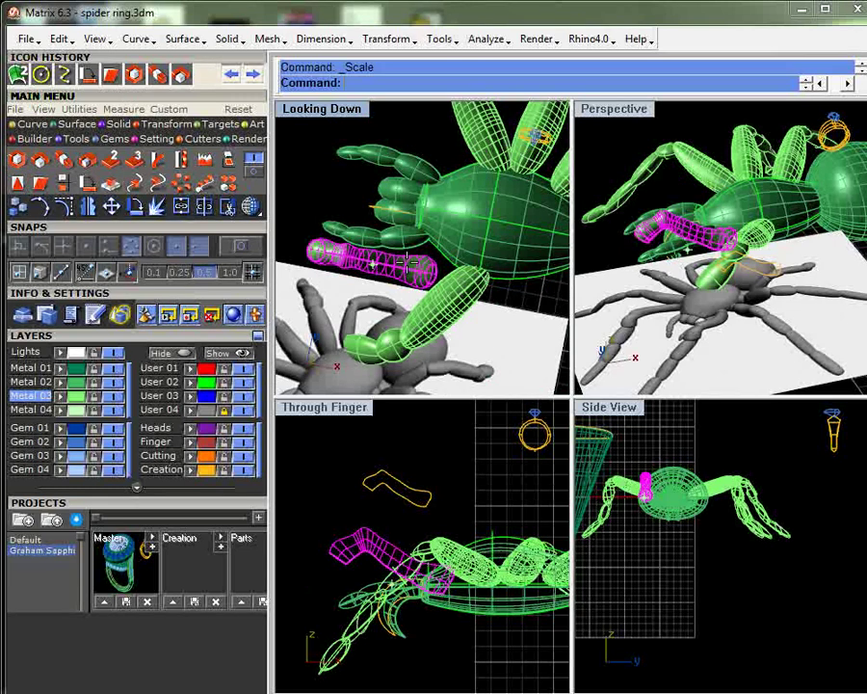
click(407, 265)
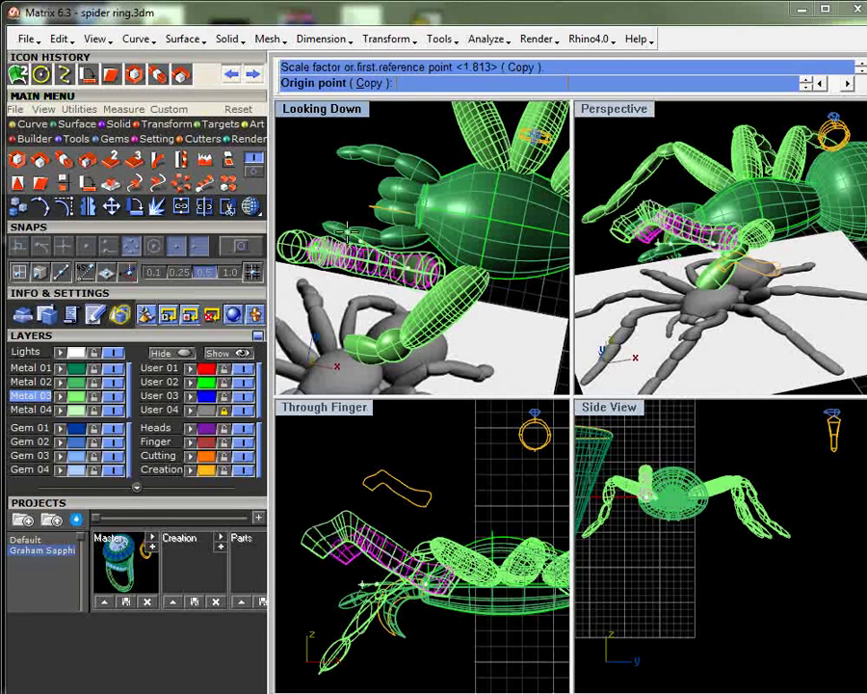
click(279, 223)
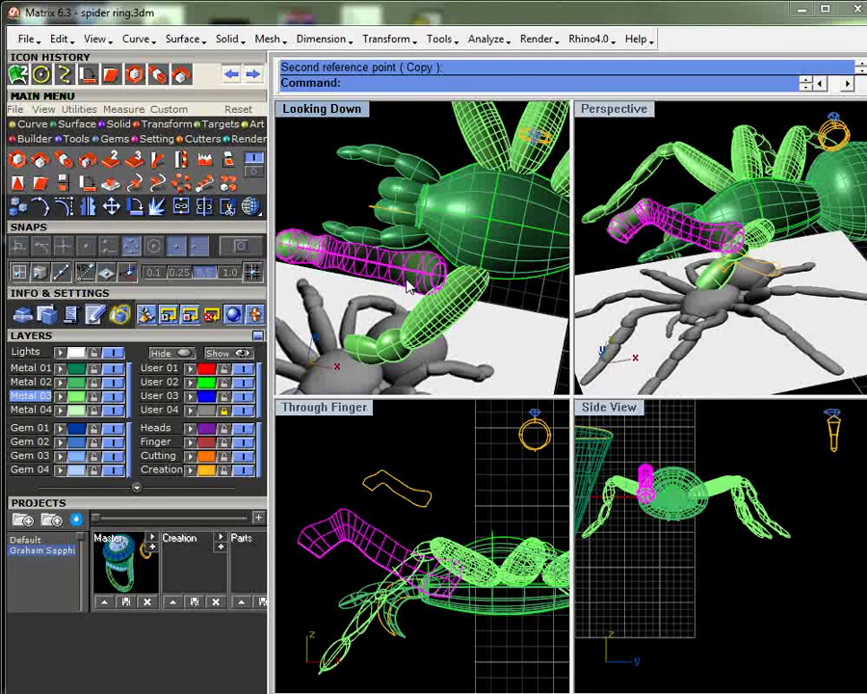
right_drag(310, 165, 364, 228)
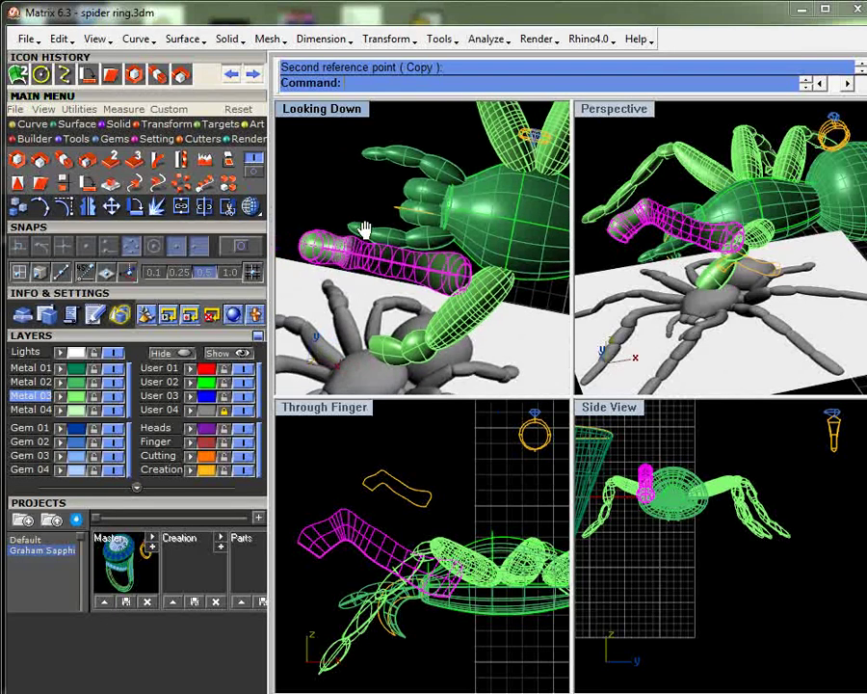
double_click(322, 109)
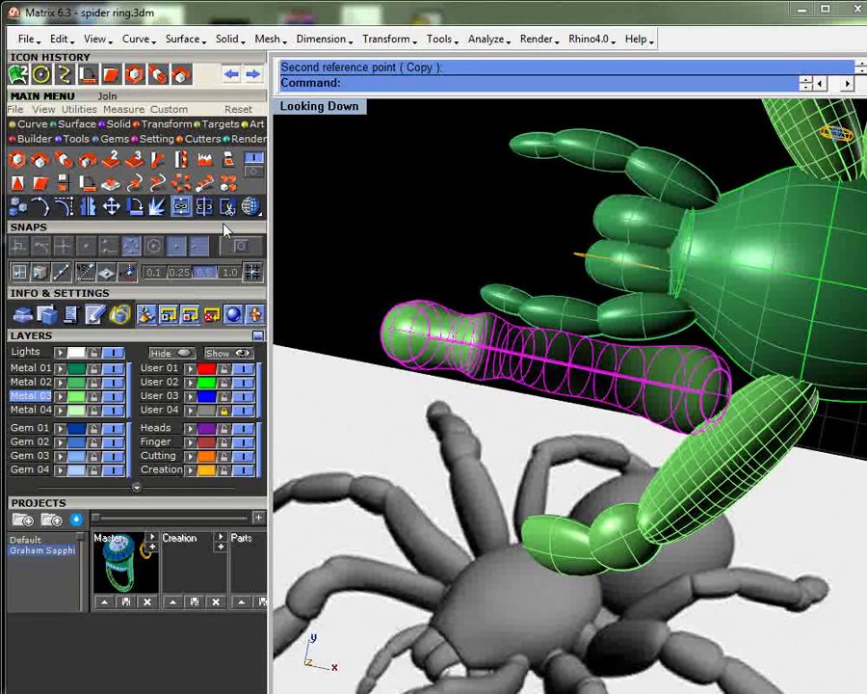
mouse_move(518, 459)
right_down()
mouse_move(525, 453)
mouse_move(516, 453)
right_up()
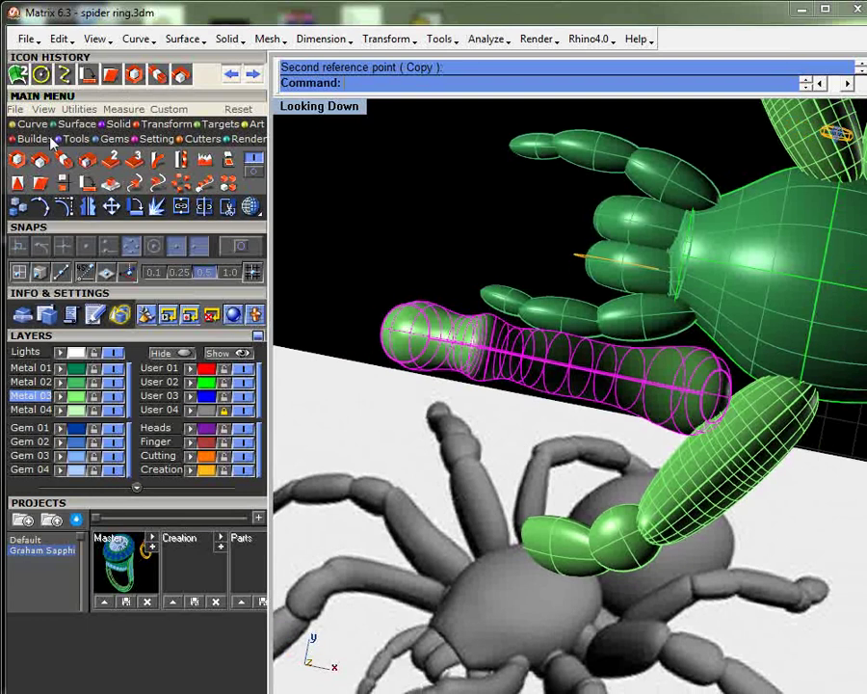
click(92, 77)
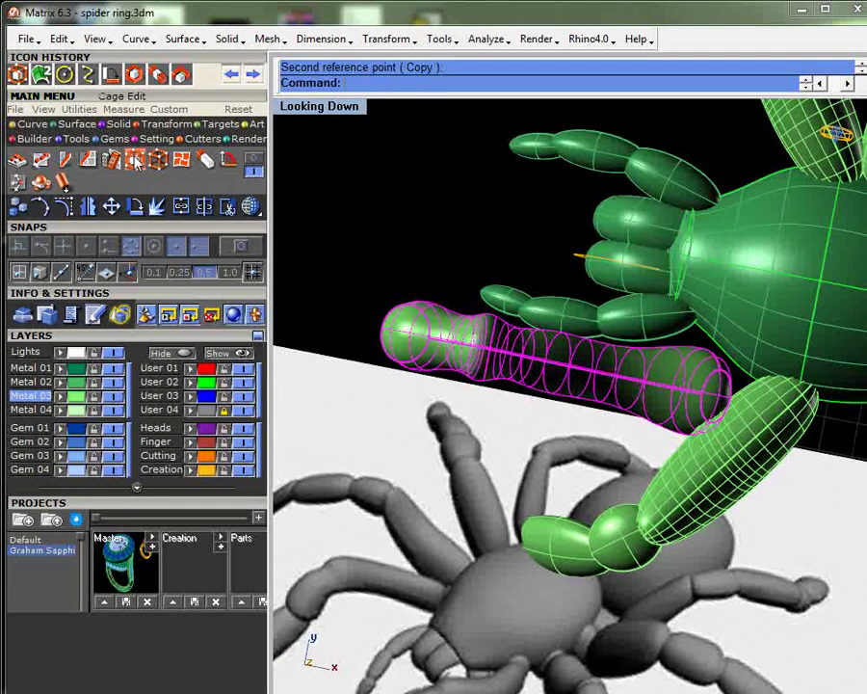
click(136, 161)
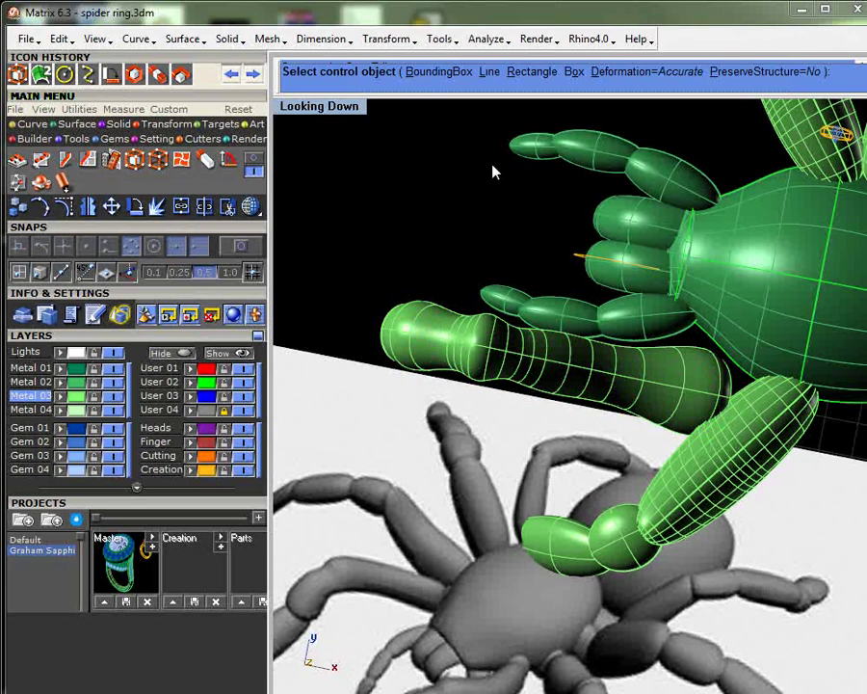
click(492, 172)
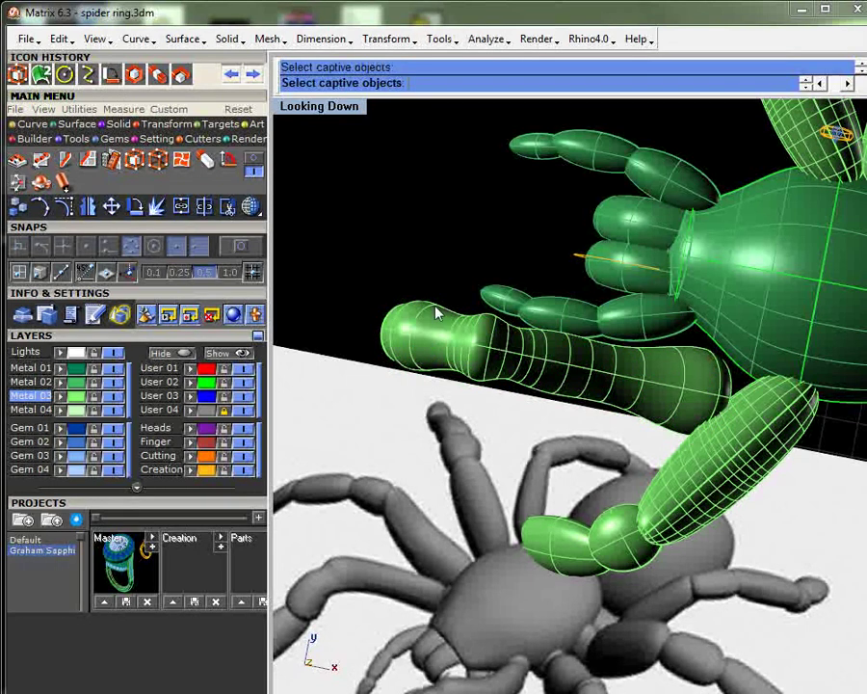
key(Return)
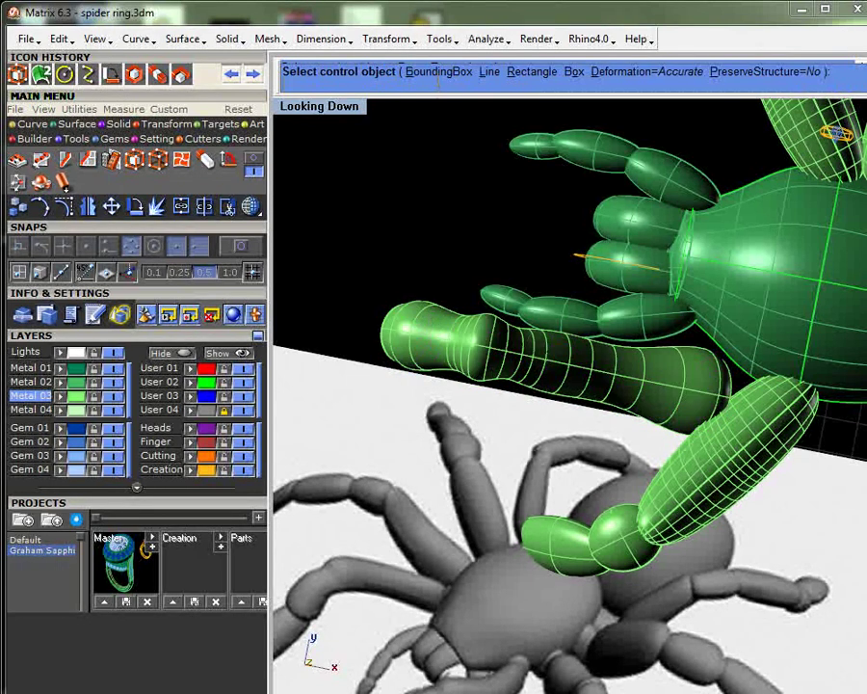
click(438, 72)
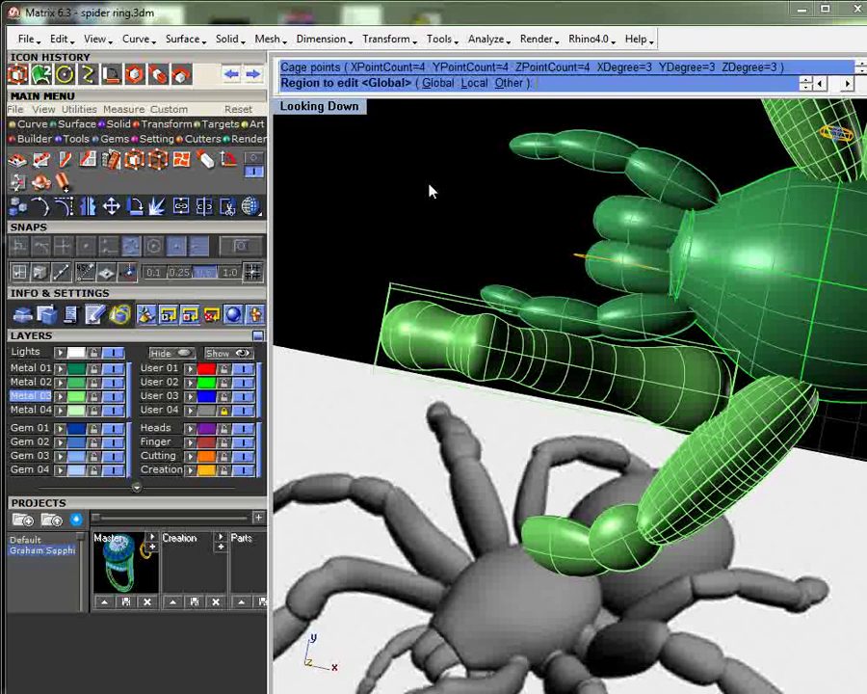
key(Return)
key(Return)
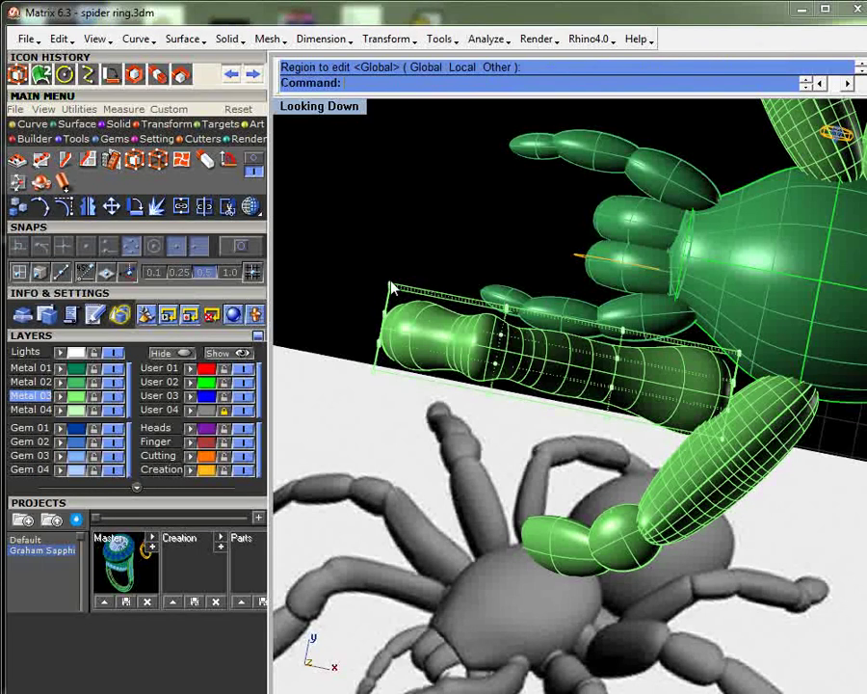
click(505, 351)
key(Delete)
- Cage the bent leg piece with a bounding-box cage of seven points along its length, editing the Global region
click(428, 316)
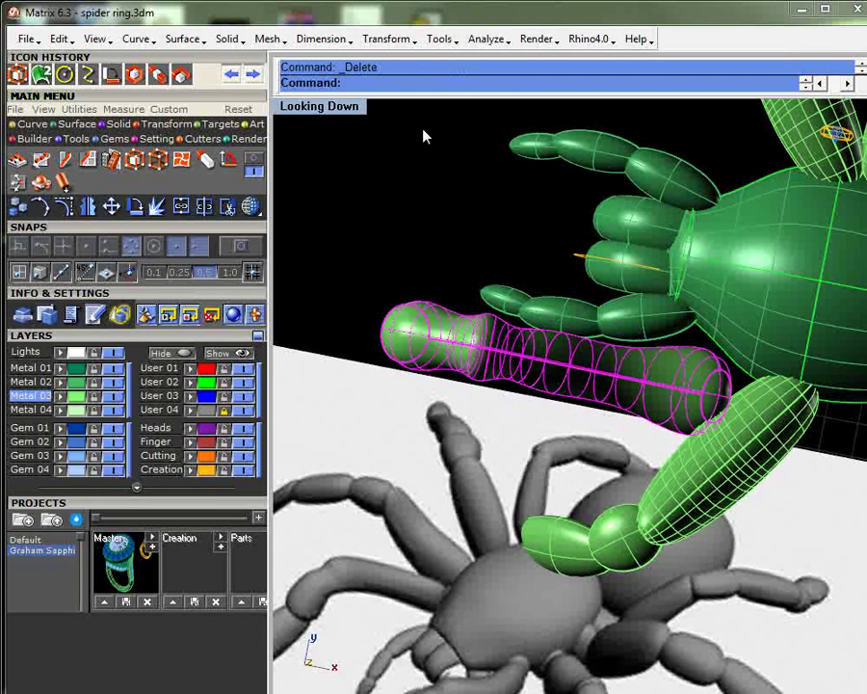
right_click(416, 144)
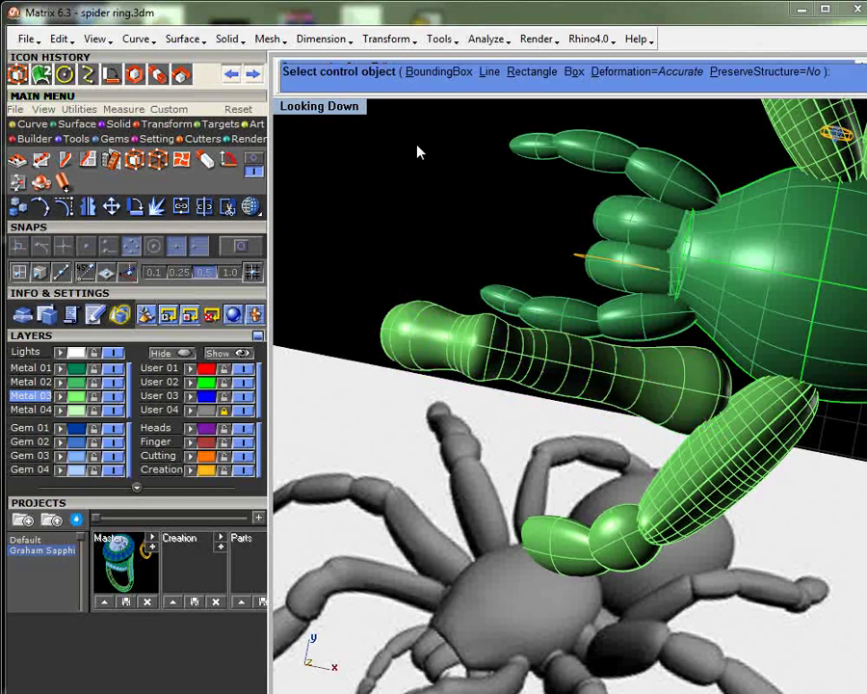
click(436, 71)
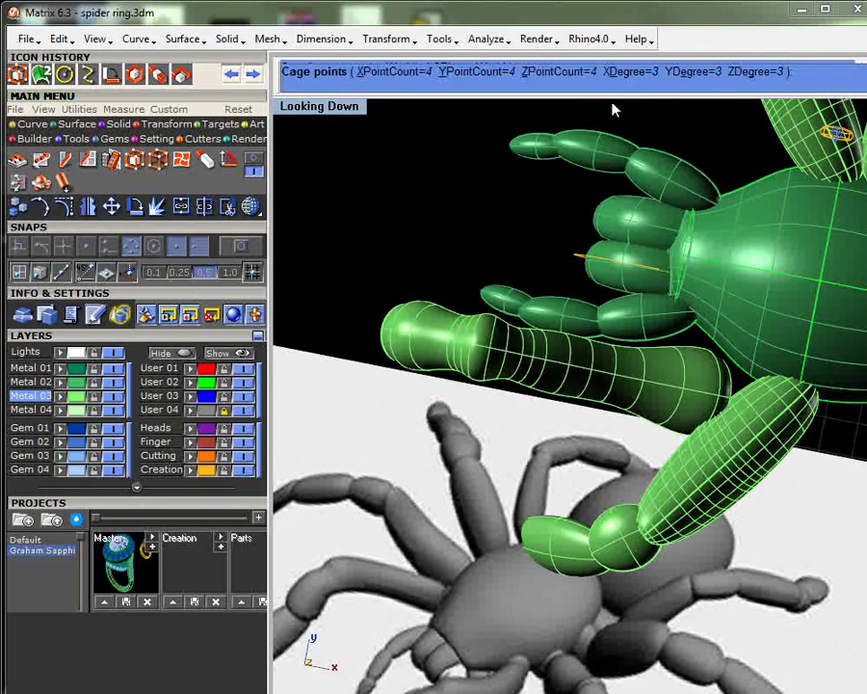
click(403, 71)
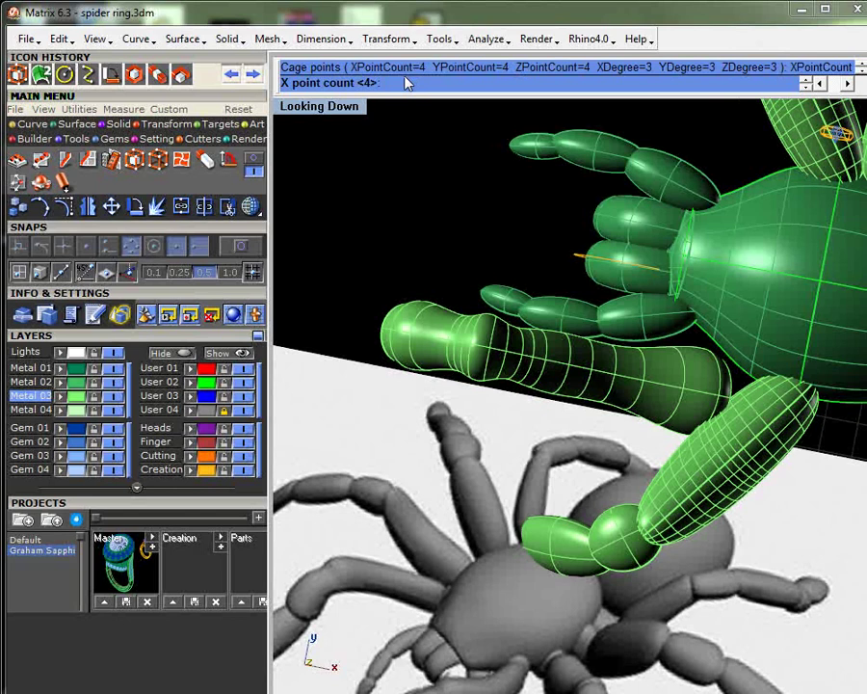
key(Return)
key(Return)
key(Return)
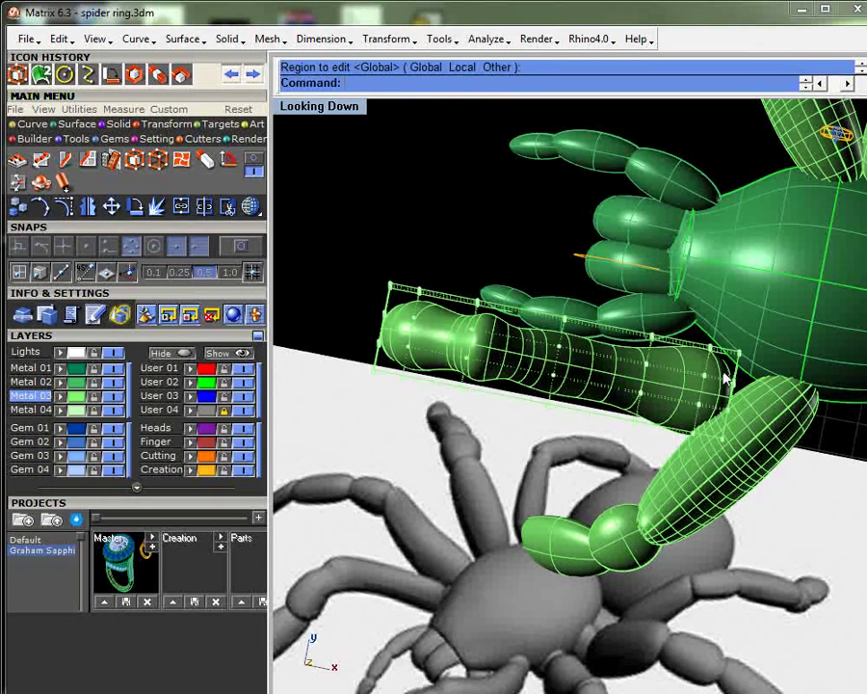
- Rotate the two rows of cage points at the leg piece's body end so that end curves in toward the body
drag(664, 453, 763, 401)
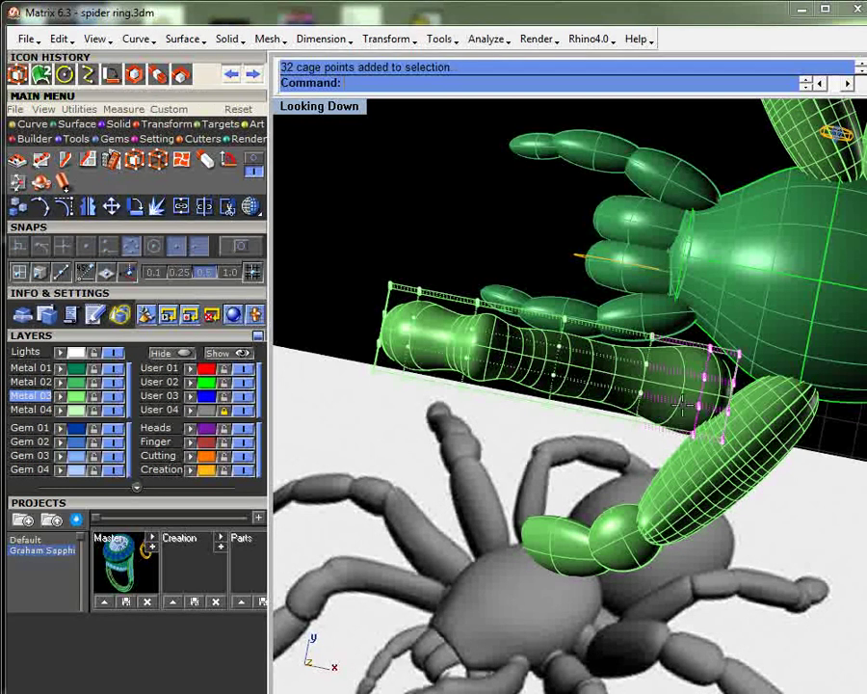
click(135, 206)
click(655, 380)
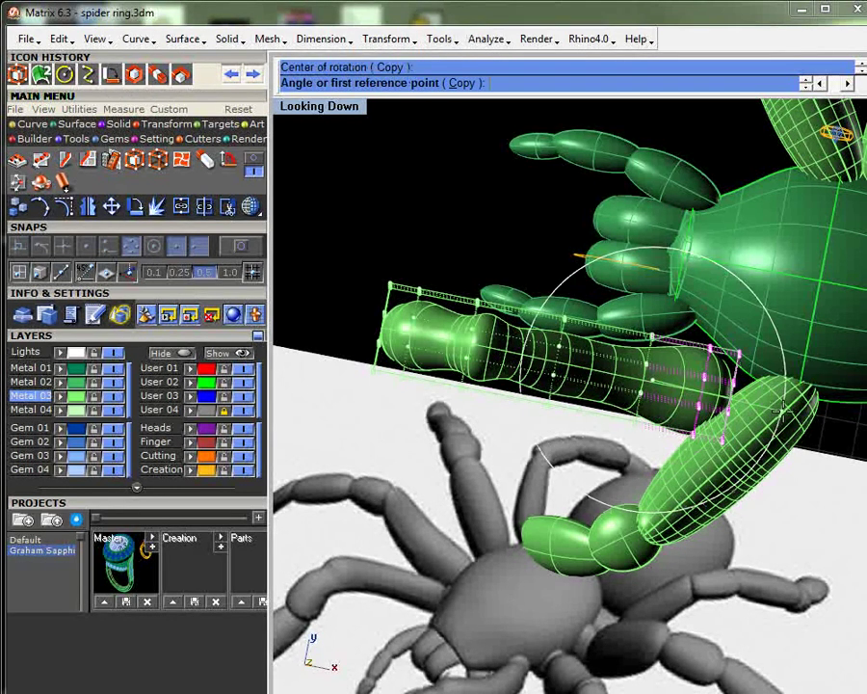
click(751, 359)
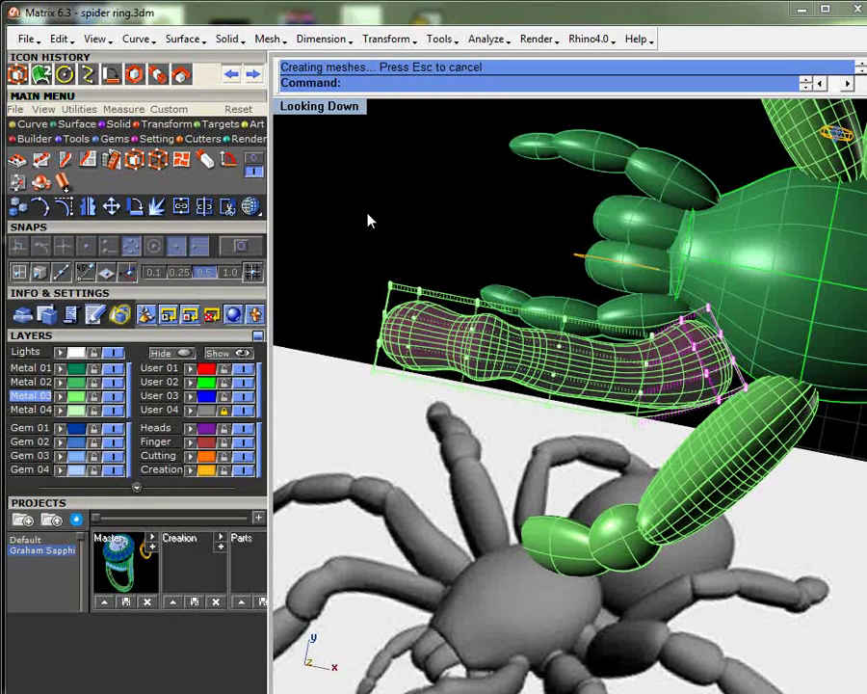
- Delete the editing cage and flip the surface direction of the reshaped leg piece
click(414, 292)
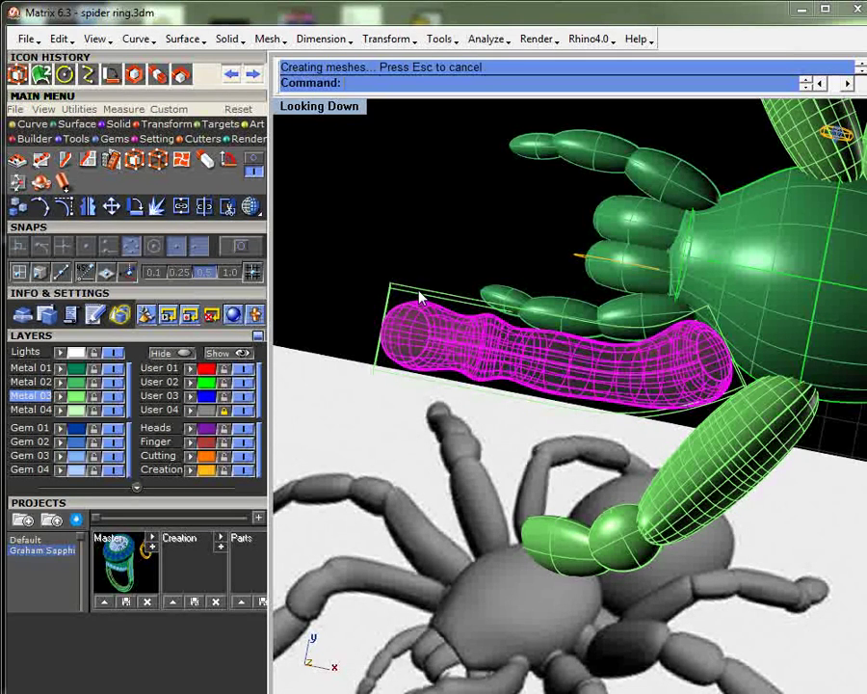
key(Delete)
click(446, 343)
key(ctrl+f)
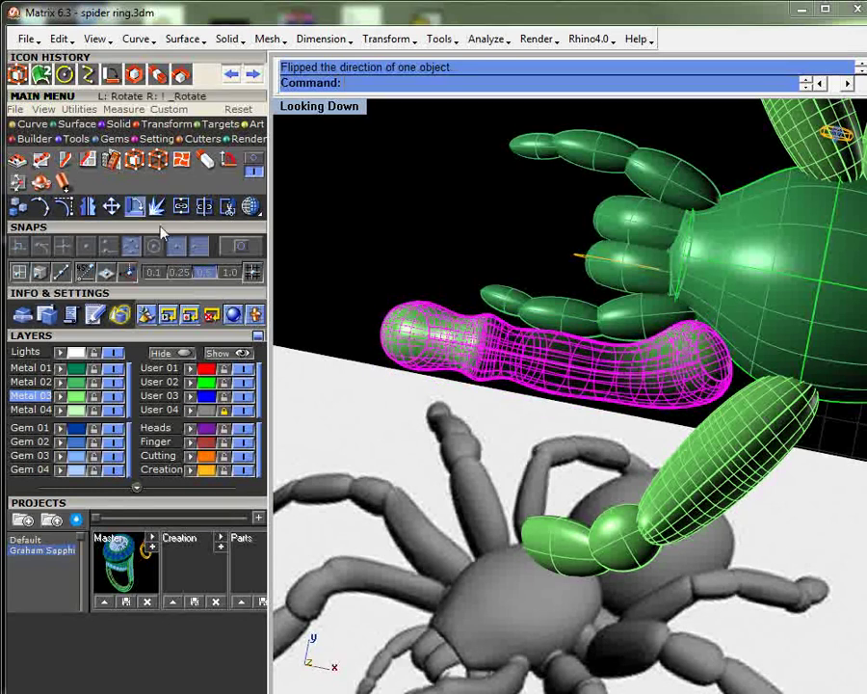
- Rotate the leg piece about its body end in Looking Down, swinging the outer end away from the near-side feeler
click(86, 74)
click(734, 345)
click(392, 334)
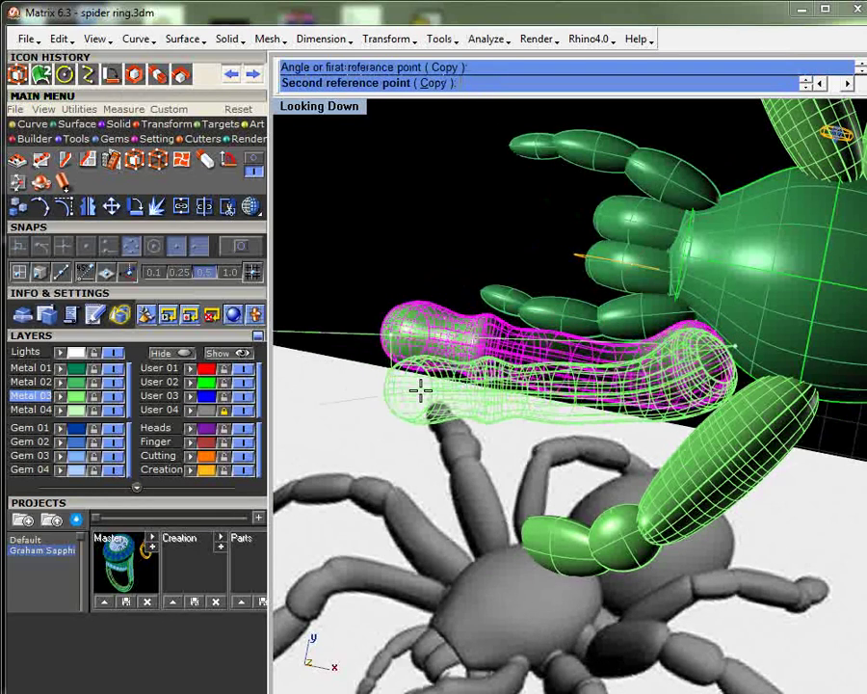
click(421, 390)
- Scale the leg piece down to about three quarters of its size and move it in against the body in Looking Down
click(254, 157)
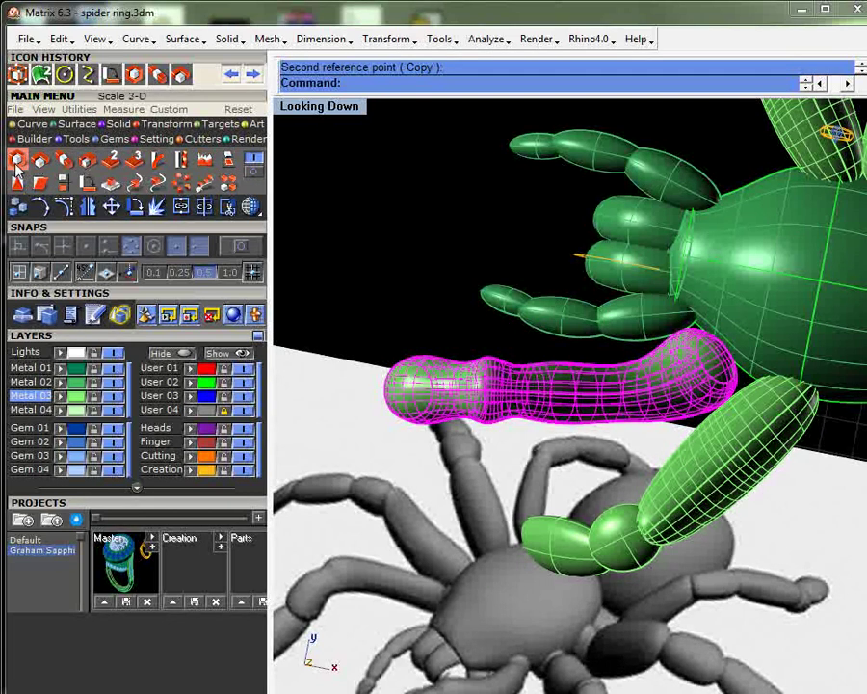
click(41, 184)
click(558, 339)
click(567, 346)
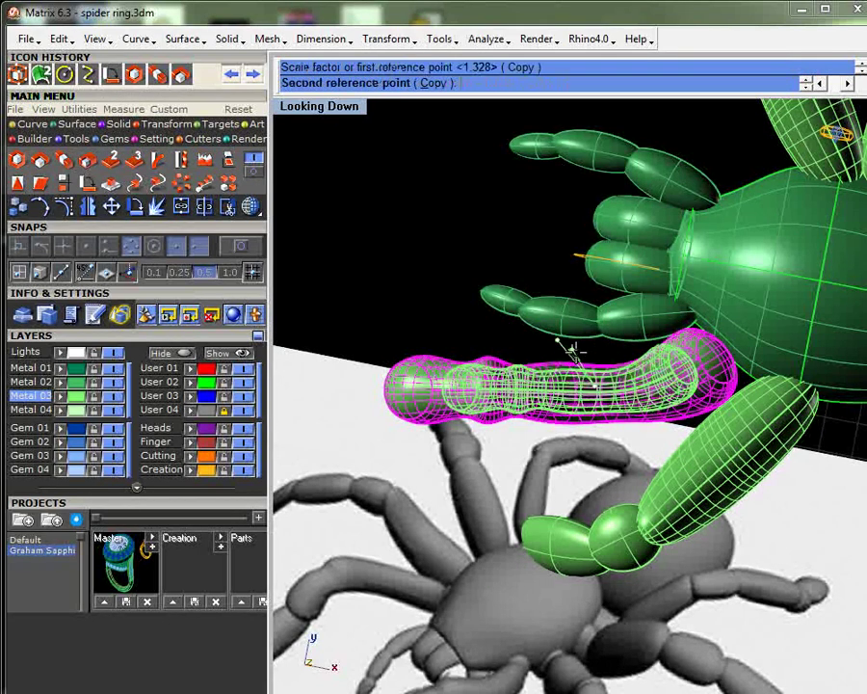
click(571, 352)
drag(436, 386, 483, 378)
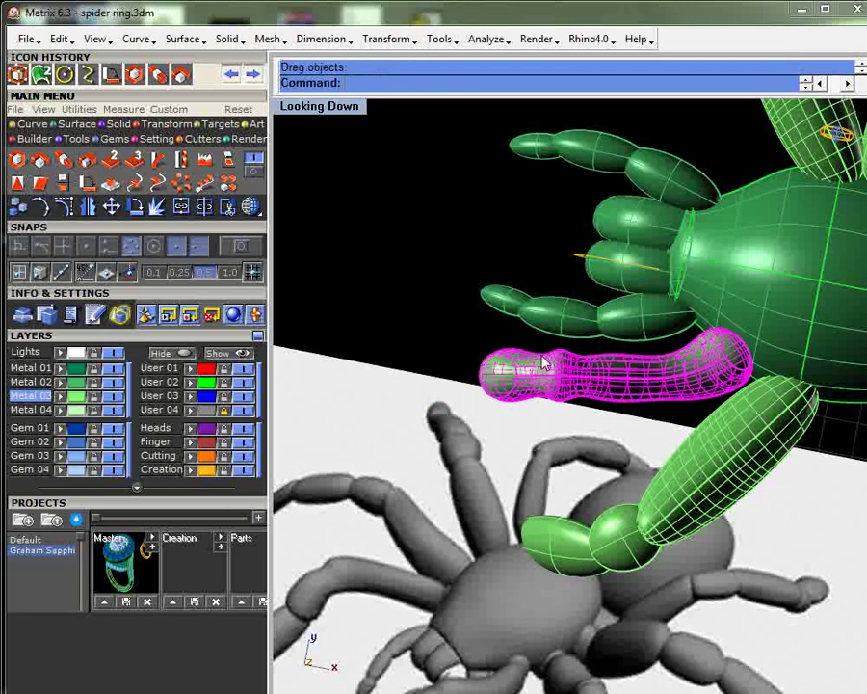
- Nudge the curved end of the leg piece slightly further into the body in Looking Down
double_click(333, 106)
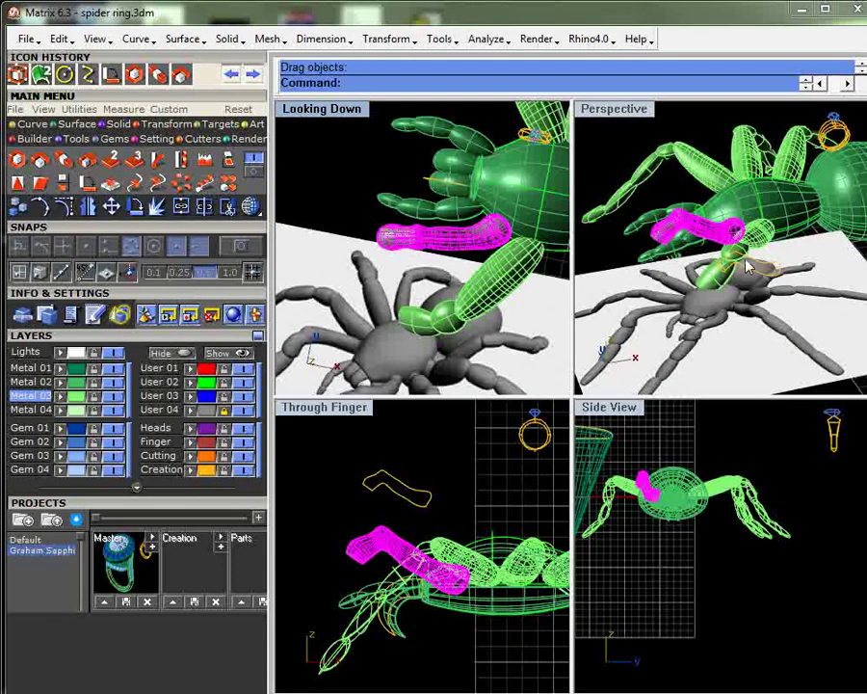
right_drag(742, 259, 779, 265)
scroll(779, 265, up, 5)
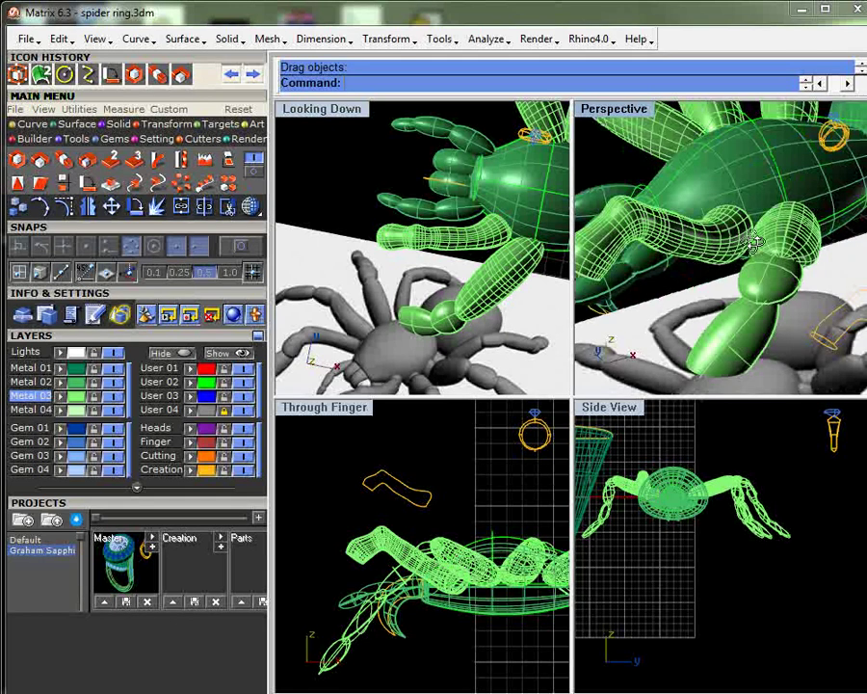
right_drag(754, 243, 759, 280)
scroll(473, 602, up, 6)
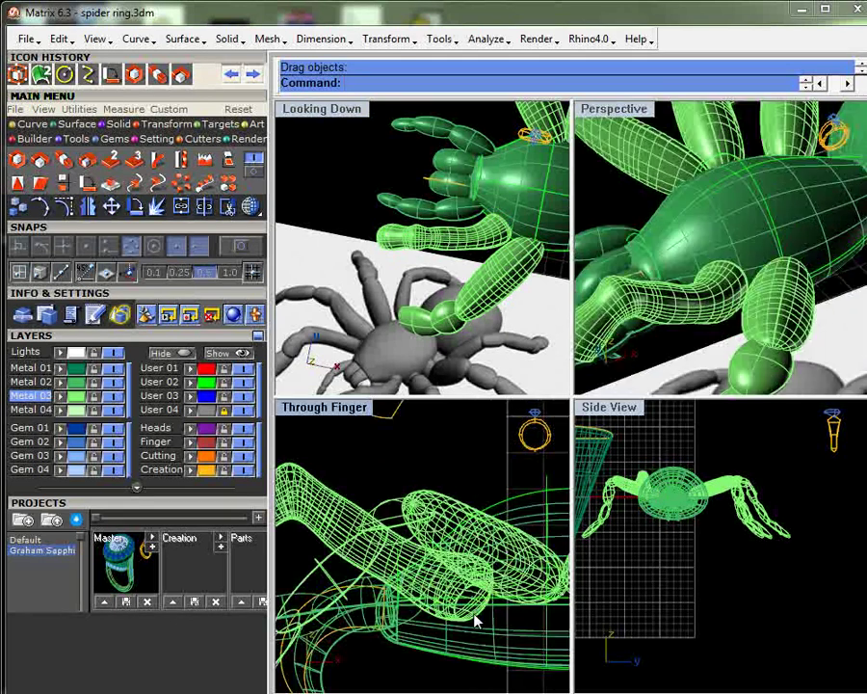
scroll(503, 227, up, 6)
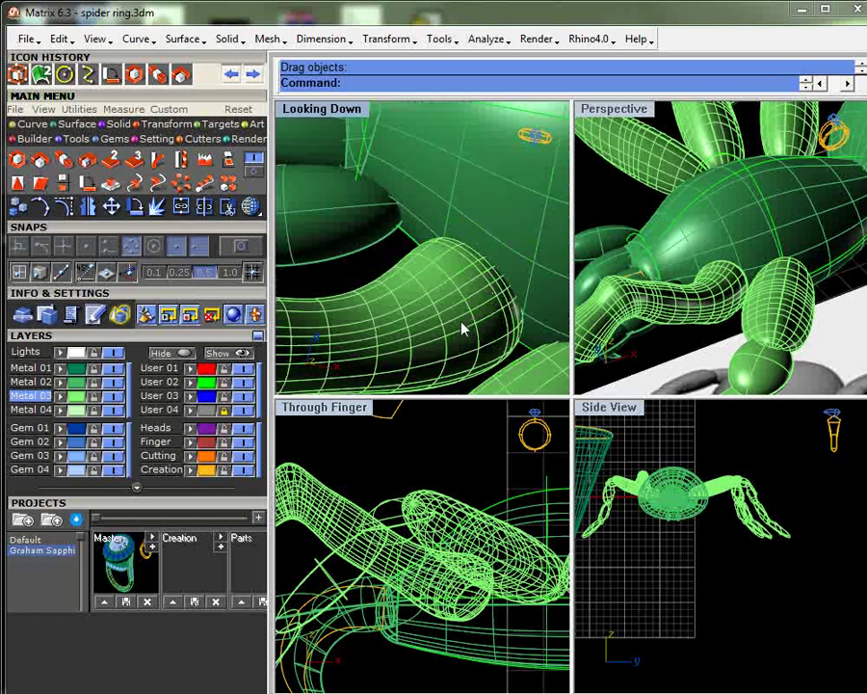
click(464, 327)
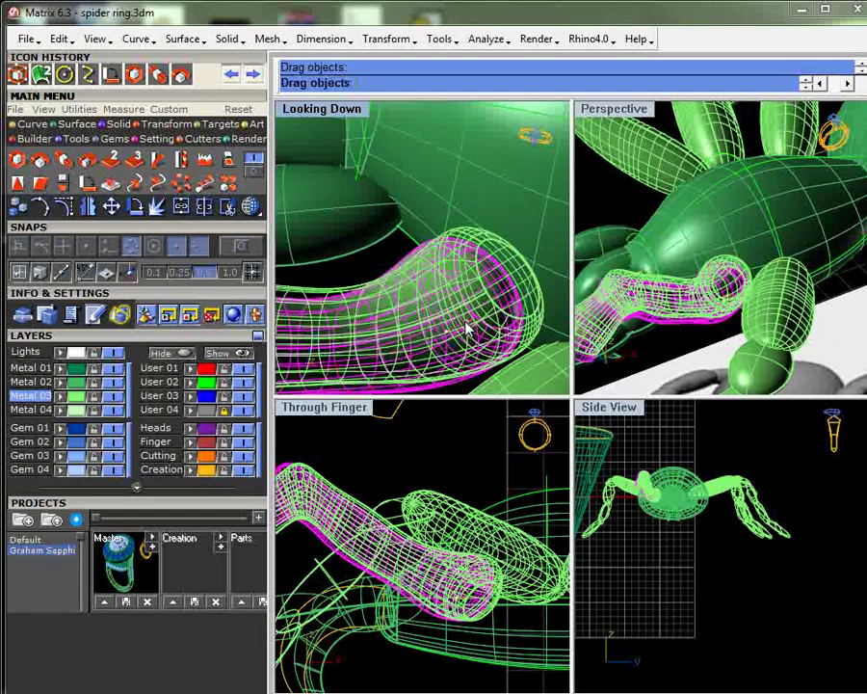
click(432, 461)
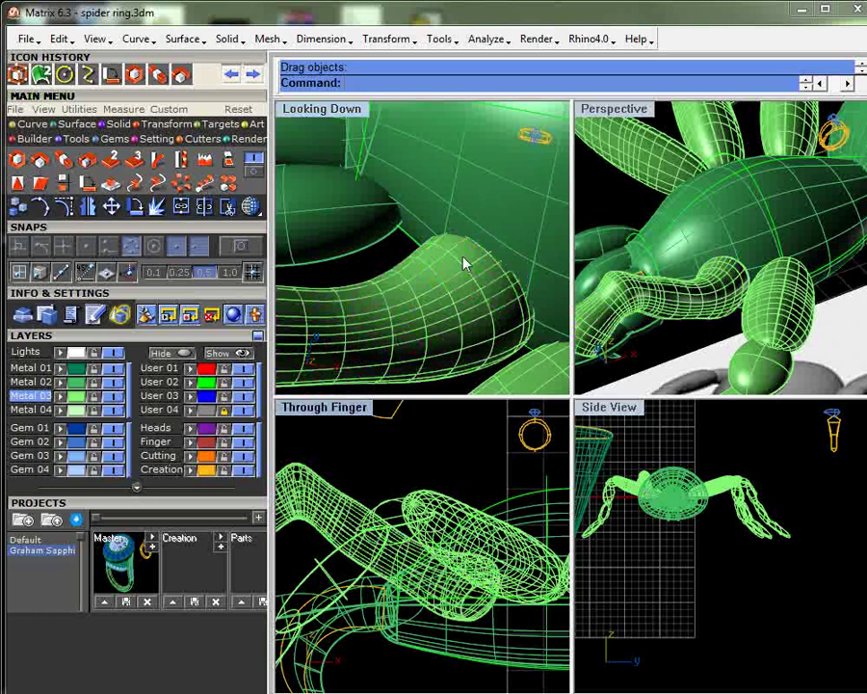
- Turn off the User 04 layer that holds the spider reference picture
scroll(457, 257, down, 5)
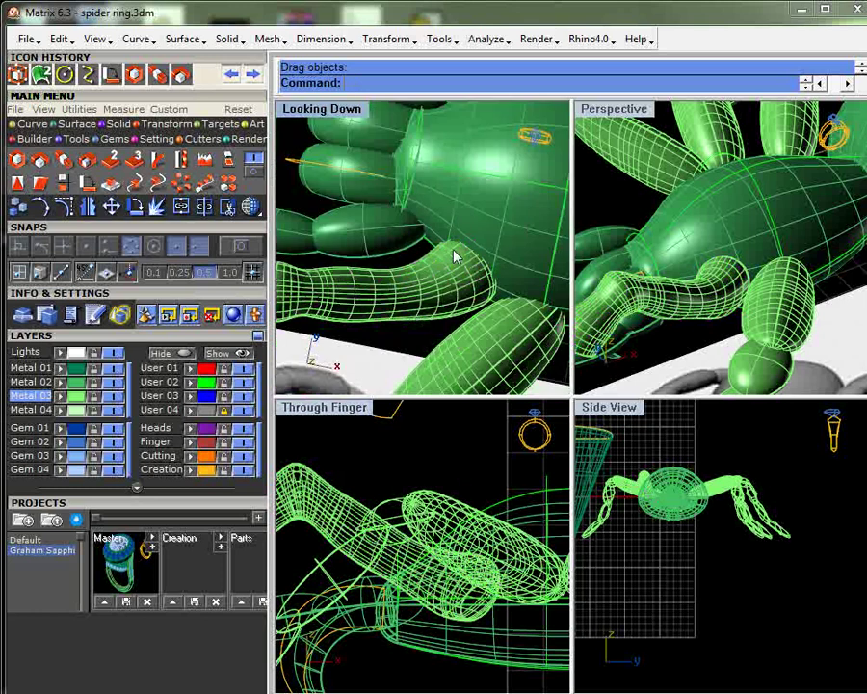
scroll(458, 257, down, 5)
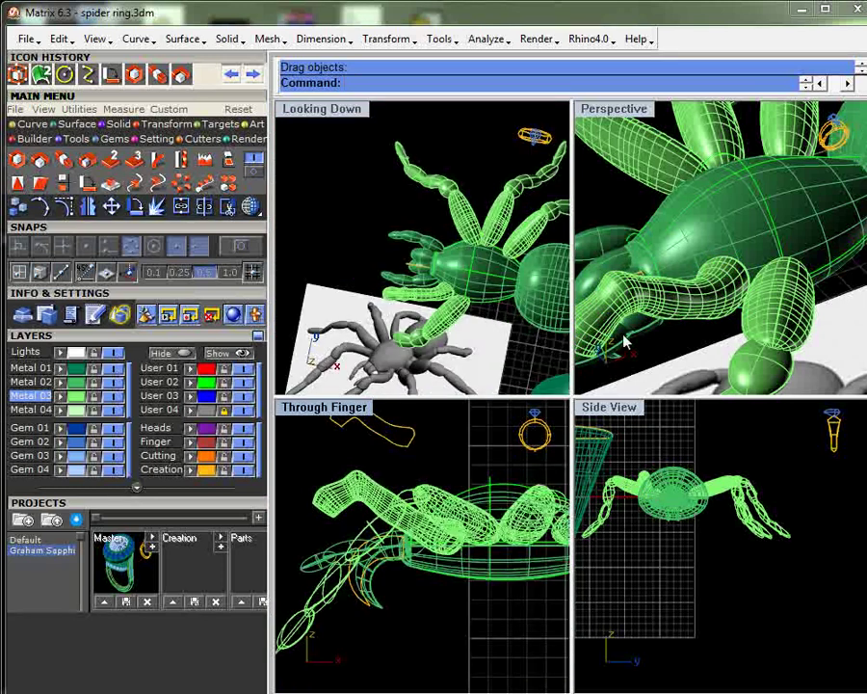
scroll(720, 242, down, 5)
right_drag(737, 257, 845, 256)
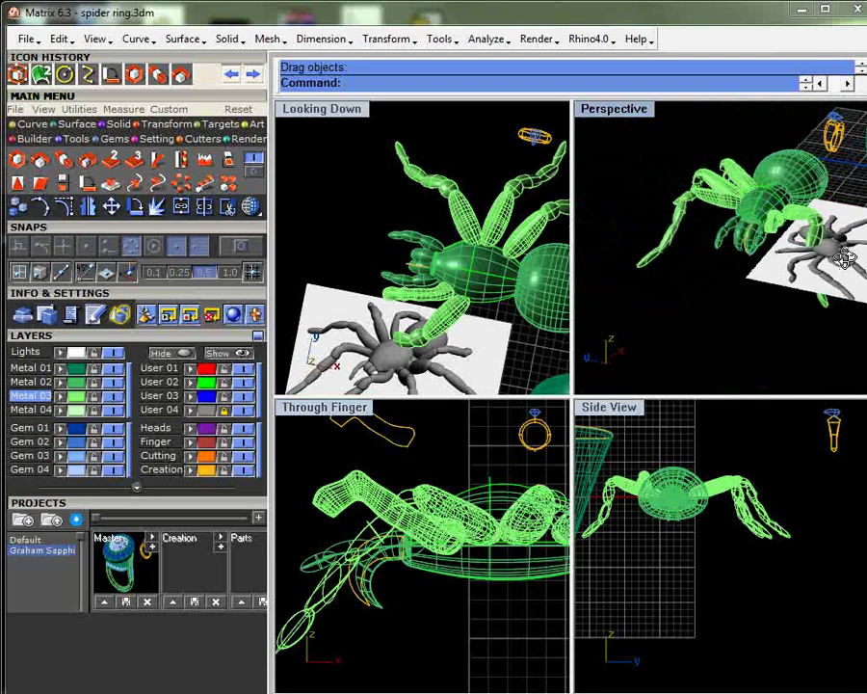
click(247, 409)
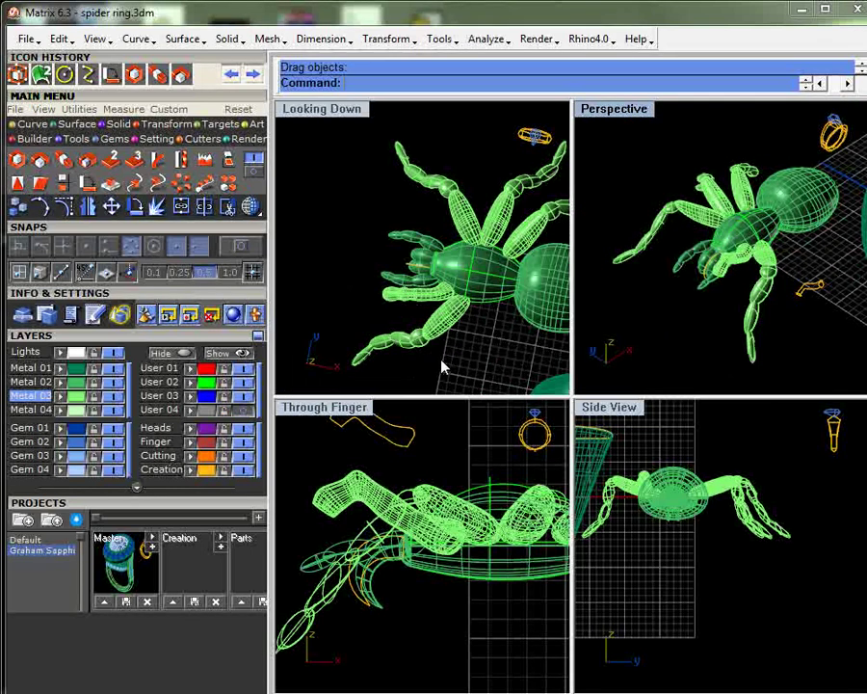
- Move the loose lower leg segments onto the outer end of the bent front leg in Looking Down, and deselect them
drag(449, 363, 366, 306)
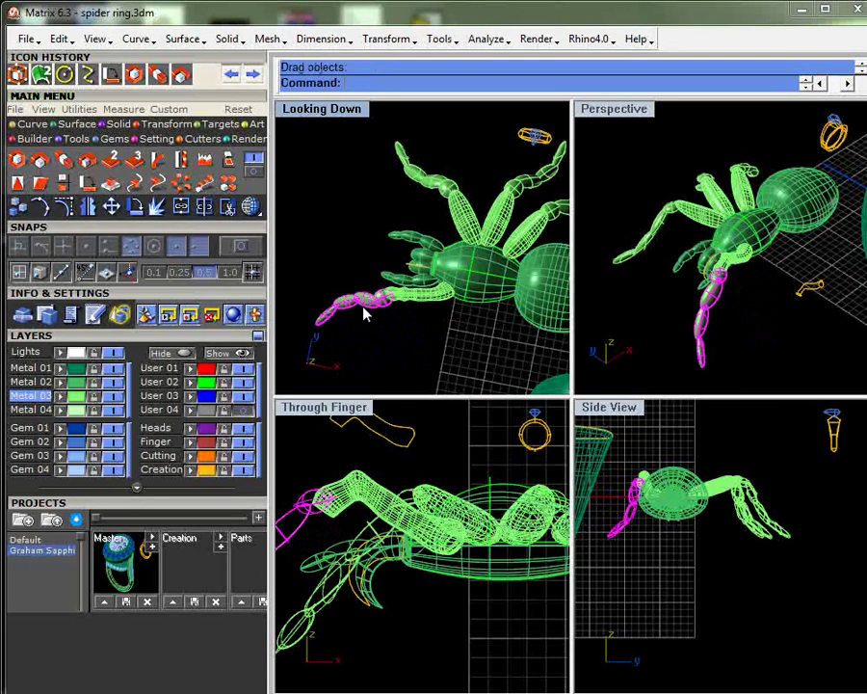
right_drag(371, 452, 387, 525)
key(Escape)
- Delete the uppermost small segment of the moved lower leg, where it overlaps the bent leg piece
right_drag(773, 332, 749, 300)
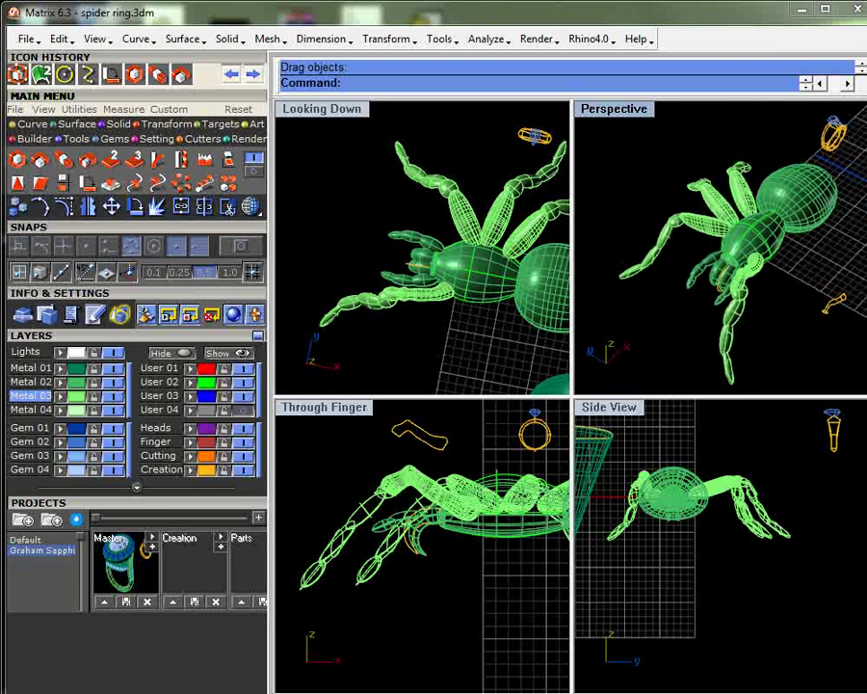
click(744, 294)
key(Delete)
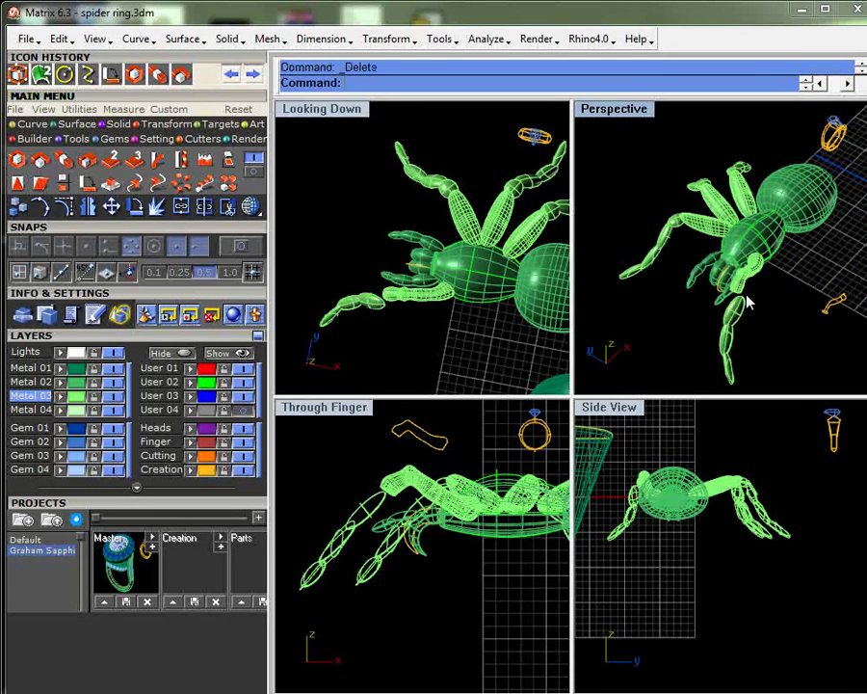
- Move the loose lower leg segments in Through Finger so their upper end meets the outer end of the bent leg piece
click(382, 501)
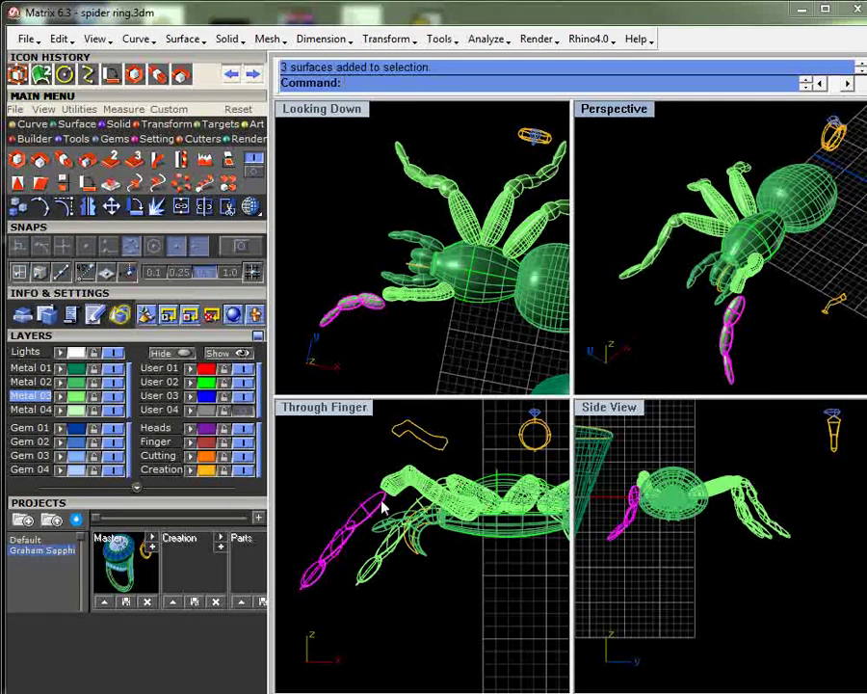
drag(382, 501, 393, 492)
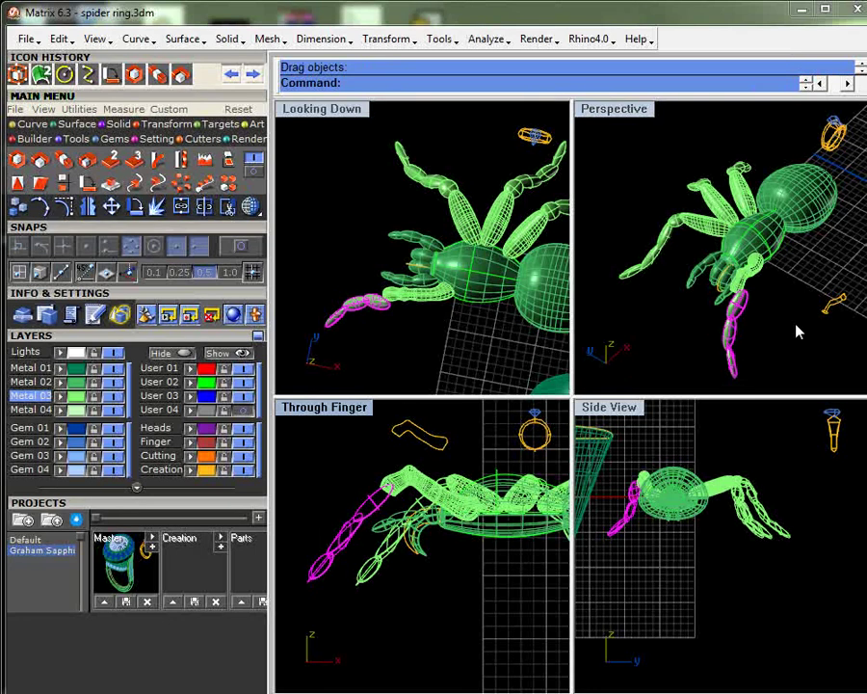
- Rotate the uppermost lower leg segment in Looking Down to line up with the end of the bent leg piece, and deselect it
click(374, 305)
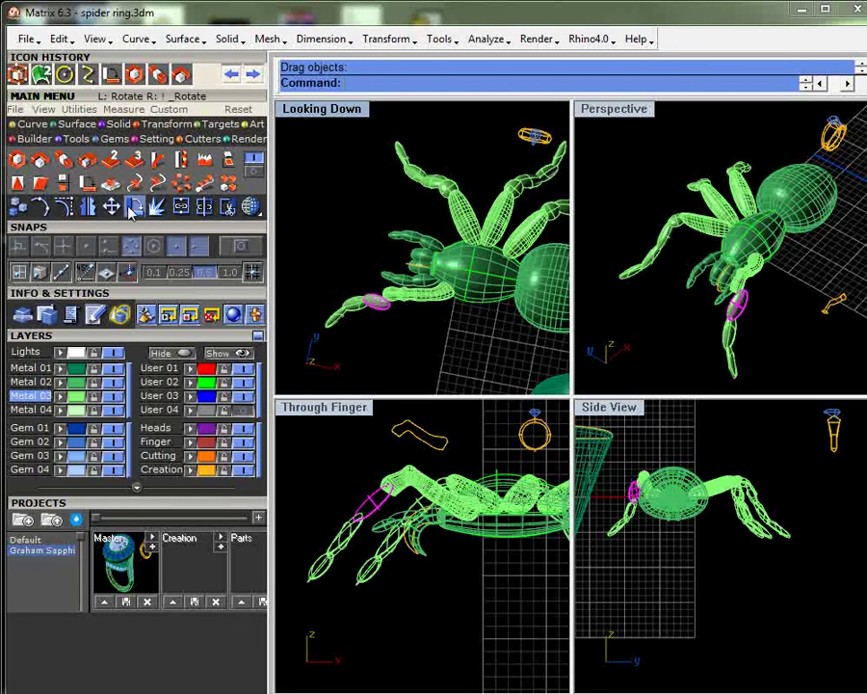
click(96, 161)
scroll(442, 295, up, 5)
scroll(436, 300, down, 2)
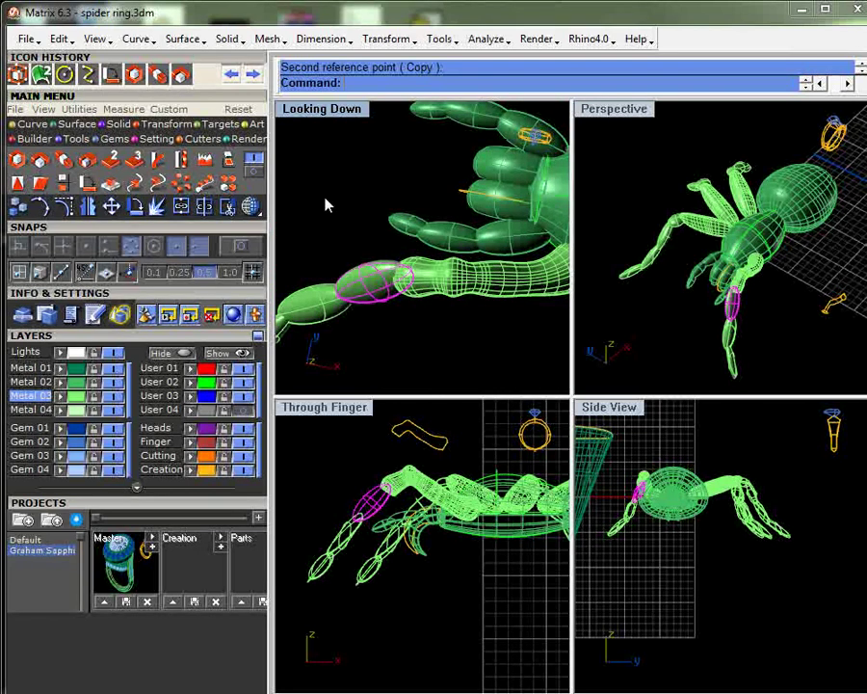
click(326, 200)
right_drag(711, 327, 800, 324)
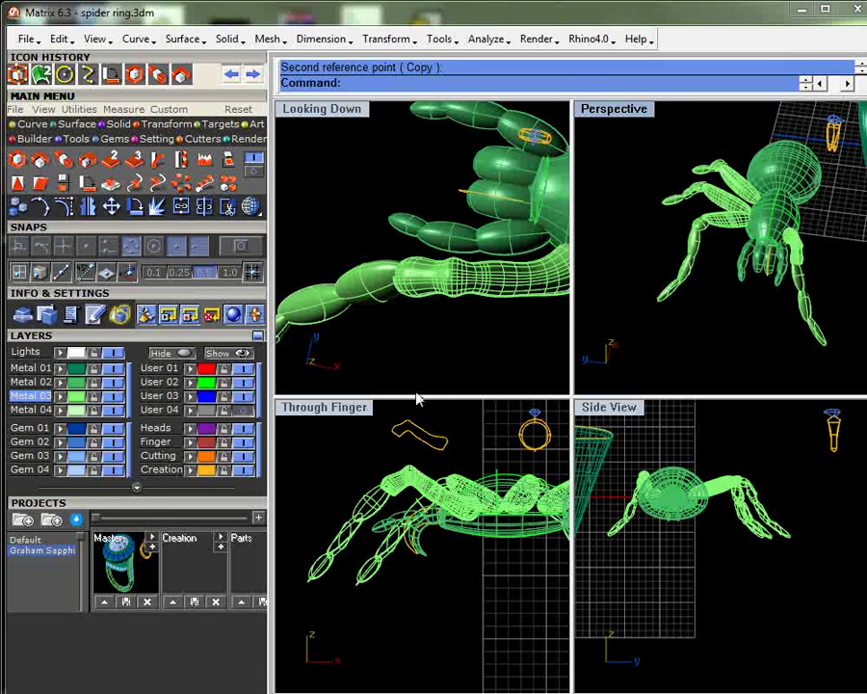
- Turn on the object snaps and mirror the complete front leg to the other side of the body with Copy=No
click(371, 282)
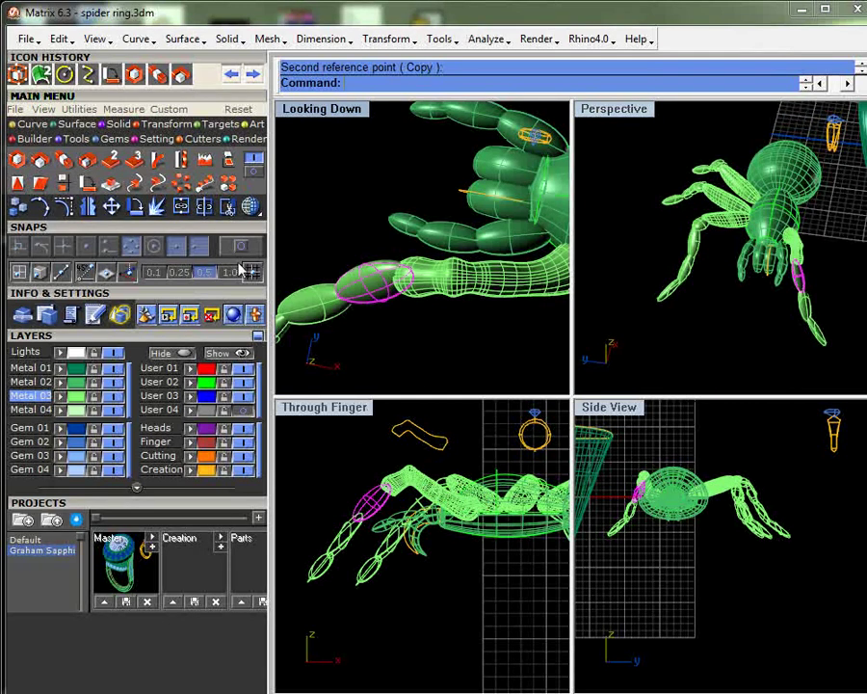
click(239, 249)
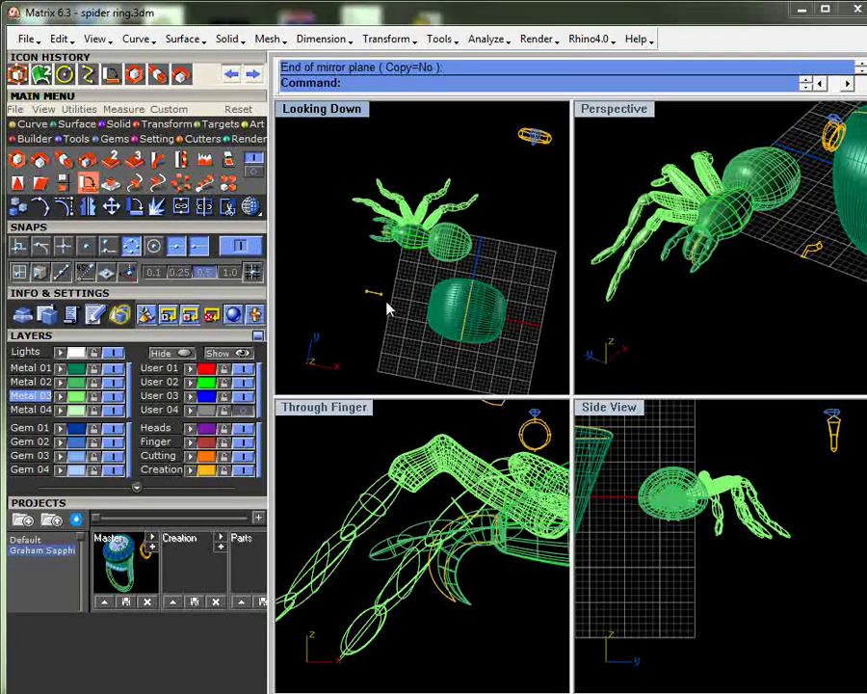
- Reset the Looking Down viewport to its plan view
mouse_move(385, 318)
right_down()
mouse_move(399, 289)
mouse_move(376, 330)
right_up()
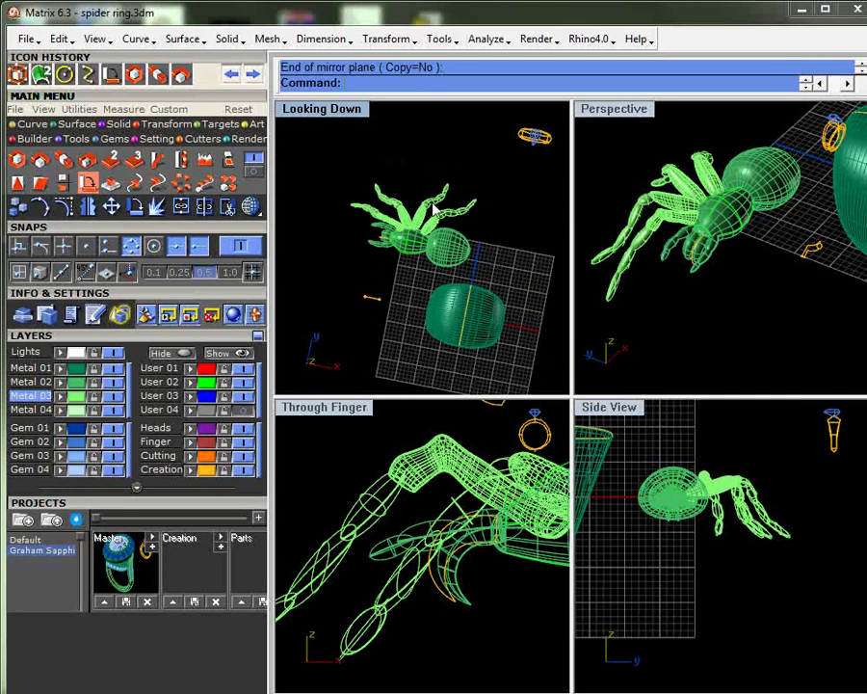
click(322, 109)
mouse_move(358, 447)
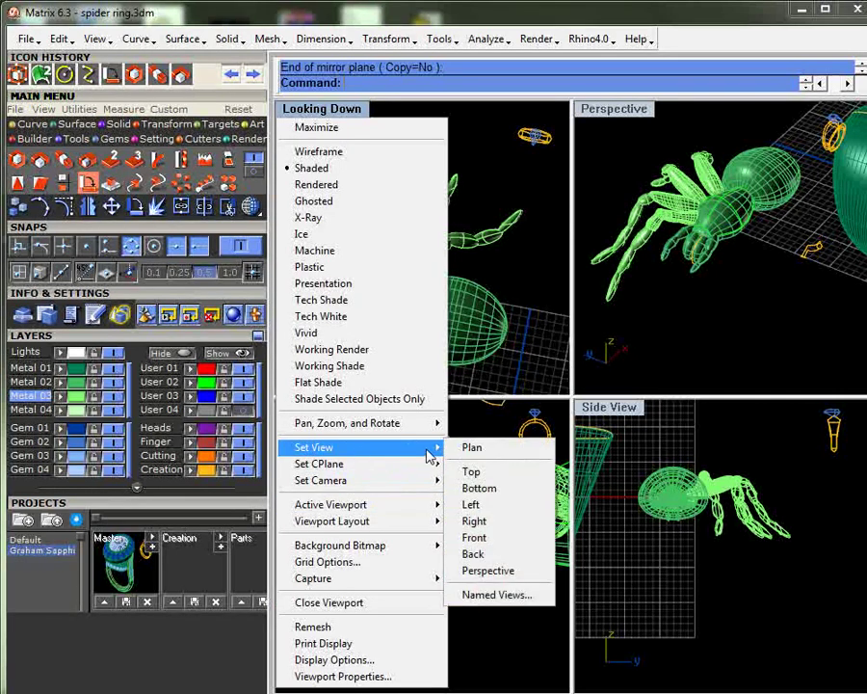
click(471, 449)
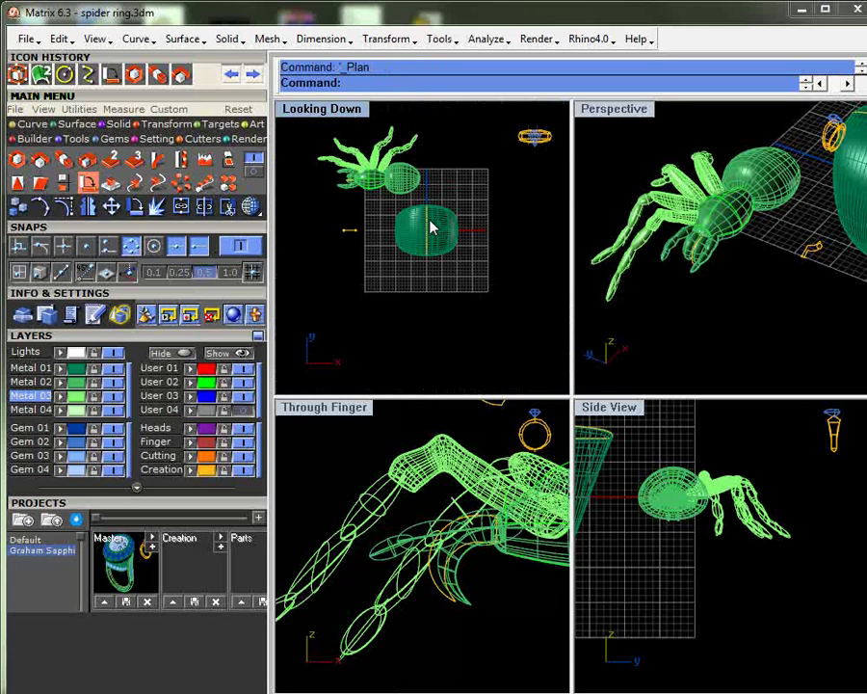
scroll(318, 139, up, 2)
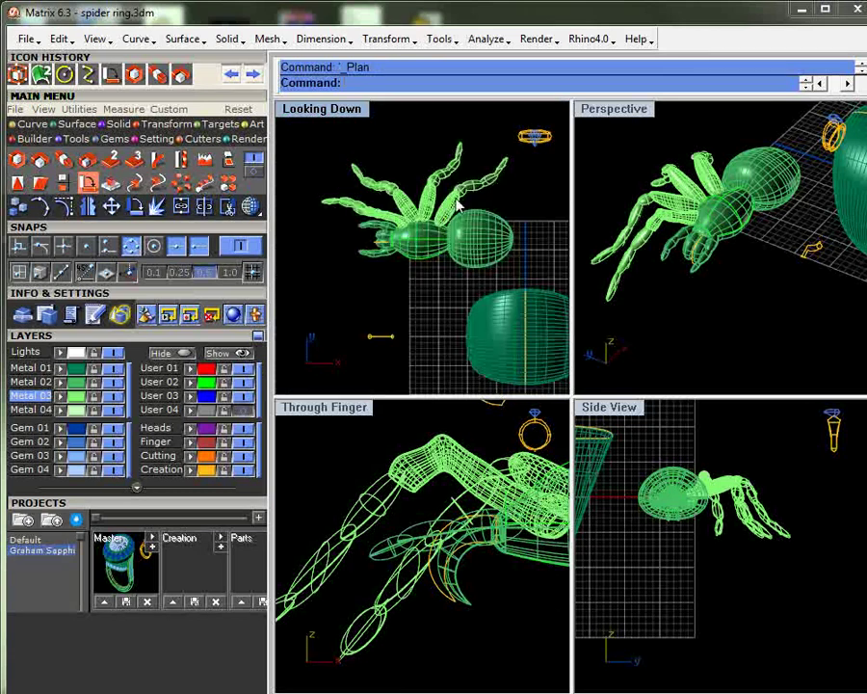
- Mirror the four finished legs across the body's centre line with Copy=Yes, starting the mirror plane at the body's front midpoint, and deselect
drag(484, 136, 329, 215)
drag(329, 215, 327, 216)
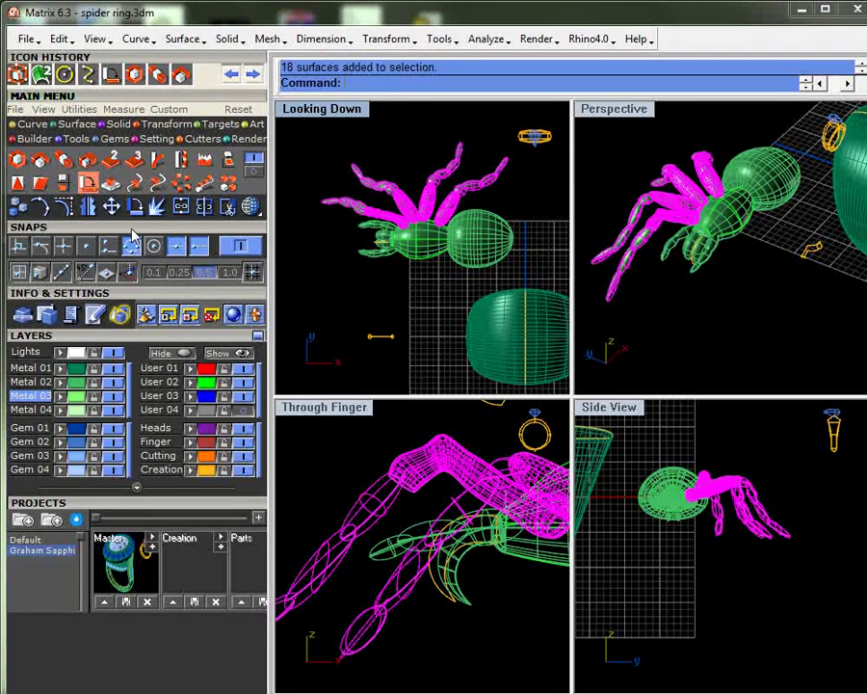
click(132, 241)
scroll(390, 244, up, 6)
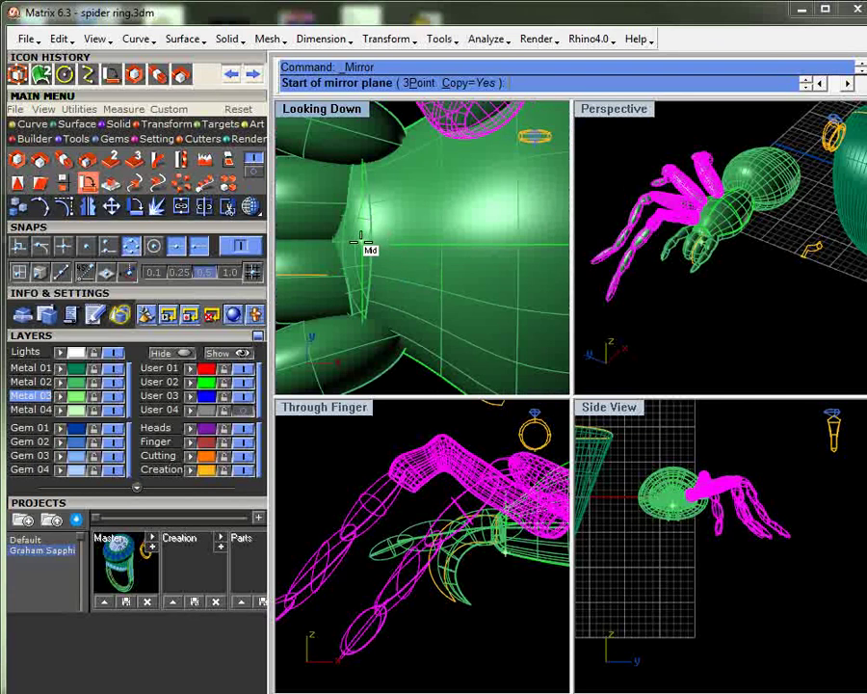
click(361, 241)
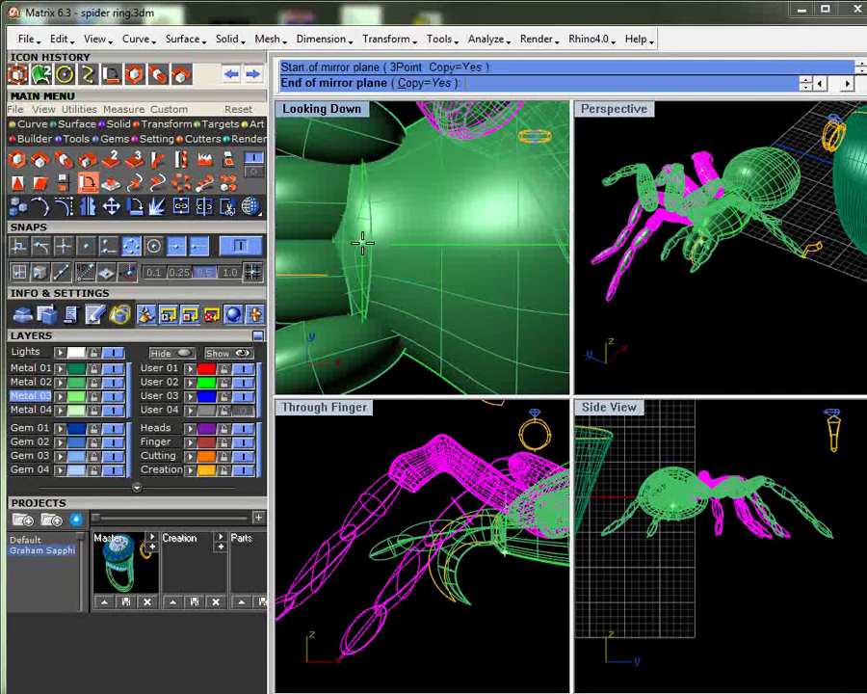
scroll(361, 241, down, 6)
click(436, 174)
key(Escape)
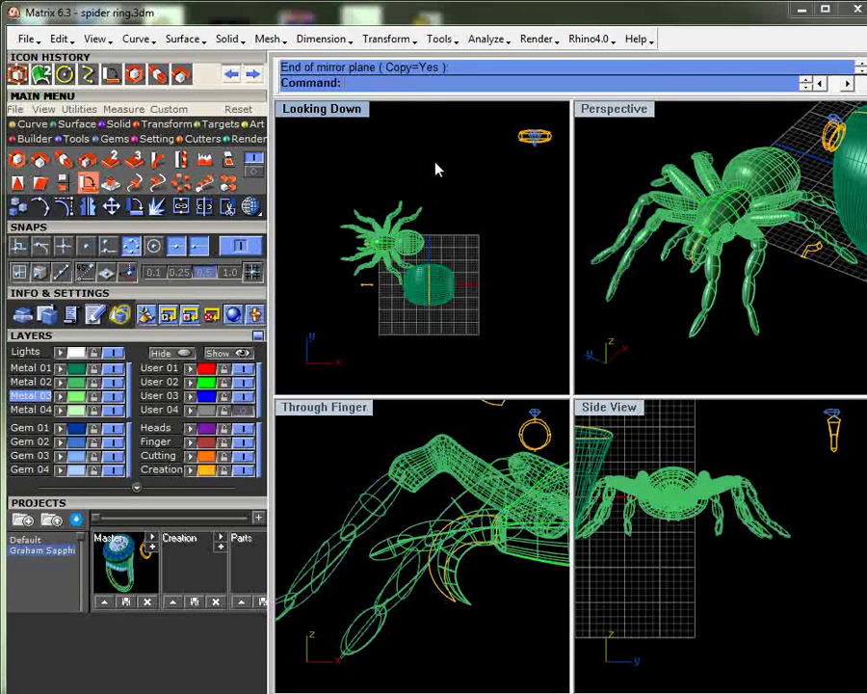
- Delete the four leftover leg construction curves lying beside the spider in Perspective
double_click(636, 108)
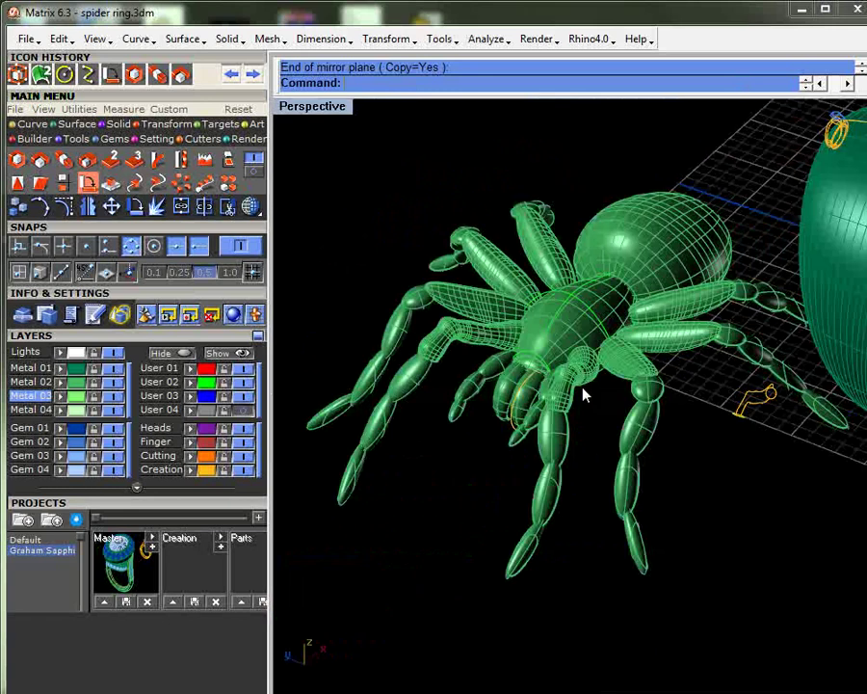
right_drag(583, 395, 515, 465)
scroll(520, 451, down, 5)
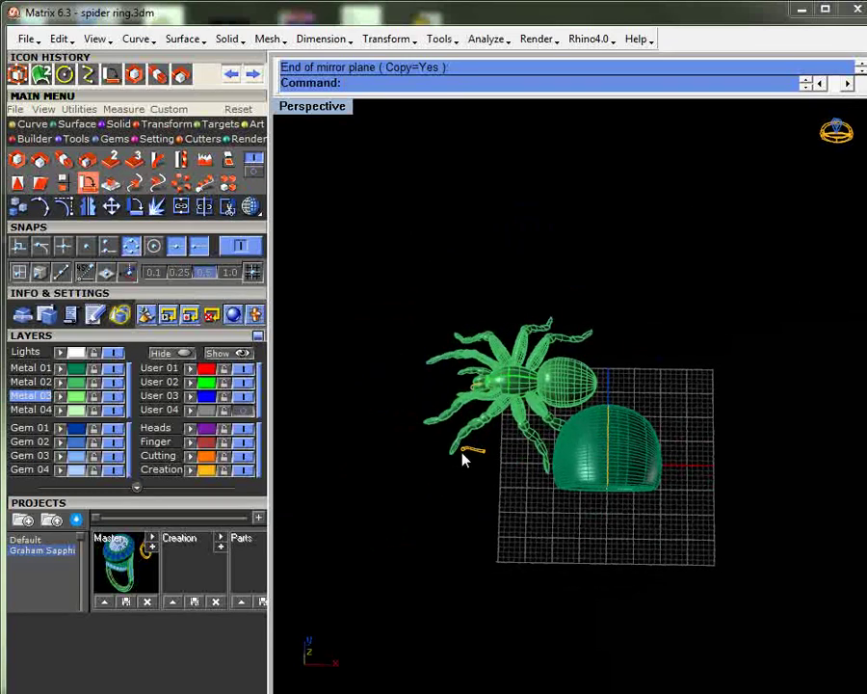
scroll(463, 458, up, 5)
drag(445, 486, 600, 414)
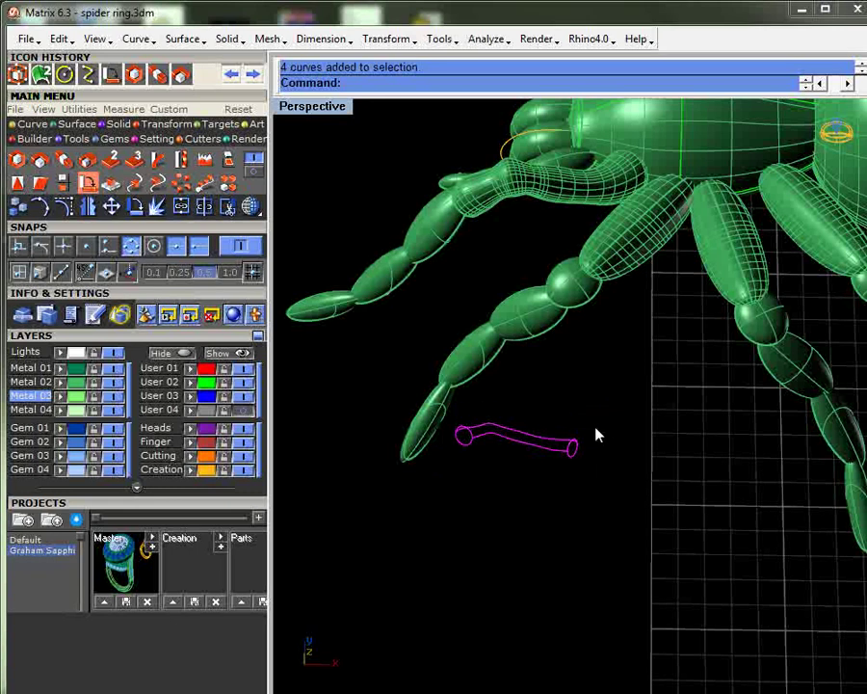
key(Delete)
scroll(638, 430, down, 5)
right_drag(639, 430, 622, 447)
scroll(621, 435, down, 6)
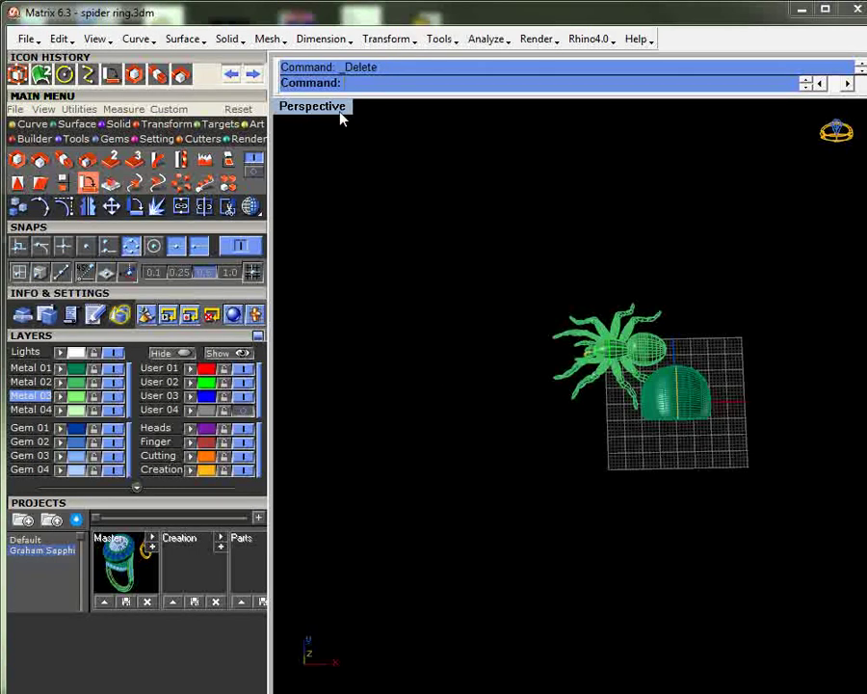
- Restore the four viewports, move the whole spider further away from the ring band in Looking Down, and deselect it
double_click(338, 108)
drag(334, 188, 395, 246)
key(Escape)
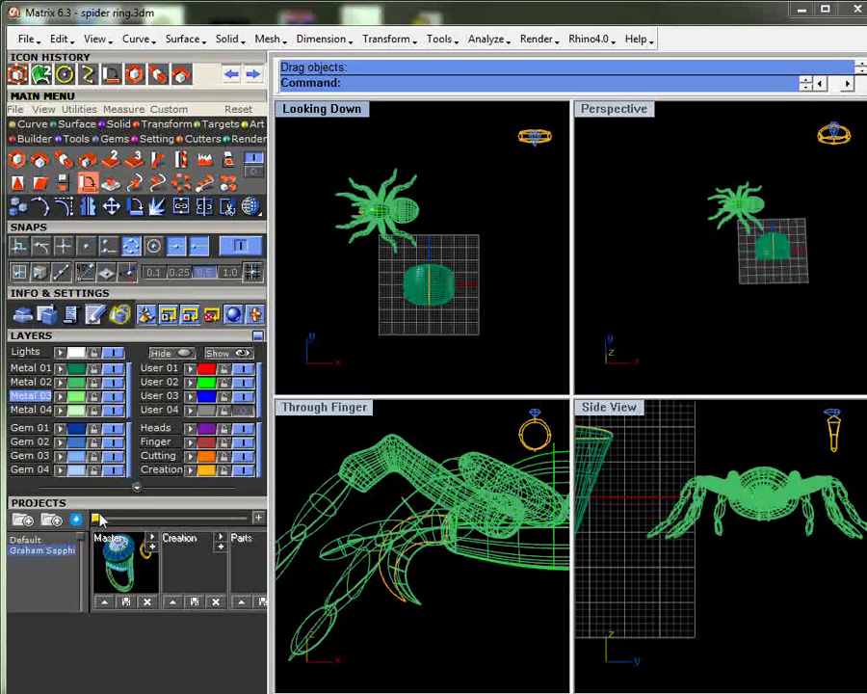
- Select the spider and the ring band, save them to project slot 7, and deselect them
click(239, 519)
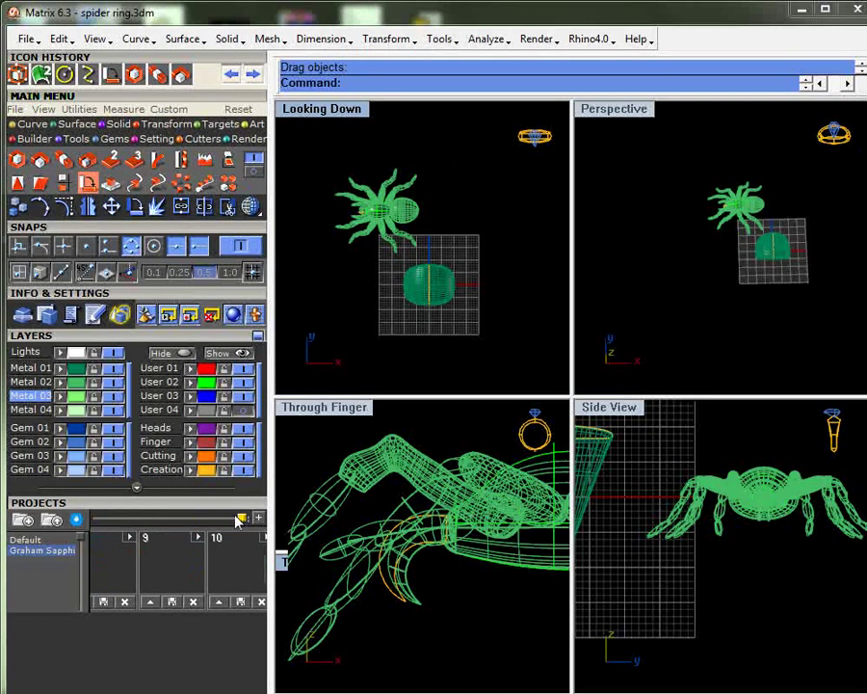
drag(239, 519, 217, 519)
drag(485, 155, 328, 352)
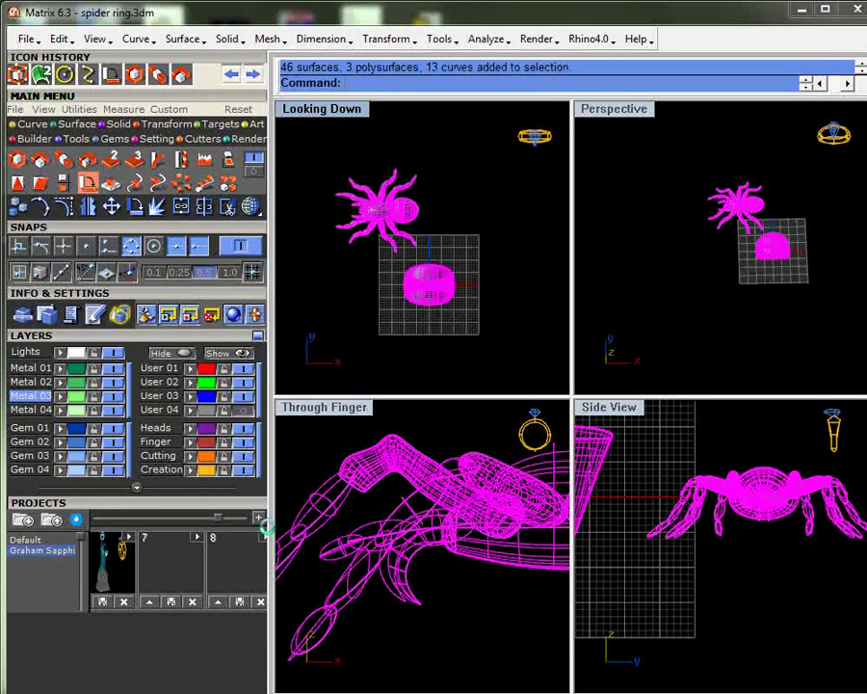
click(481, 241)
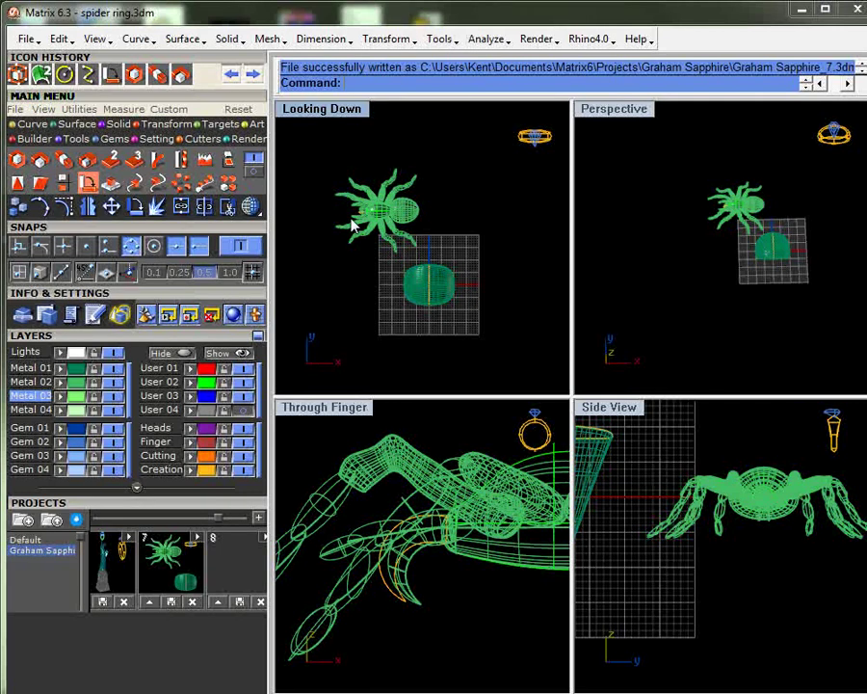
- Select all curves in the model and hide them
click(119, 315)
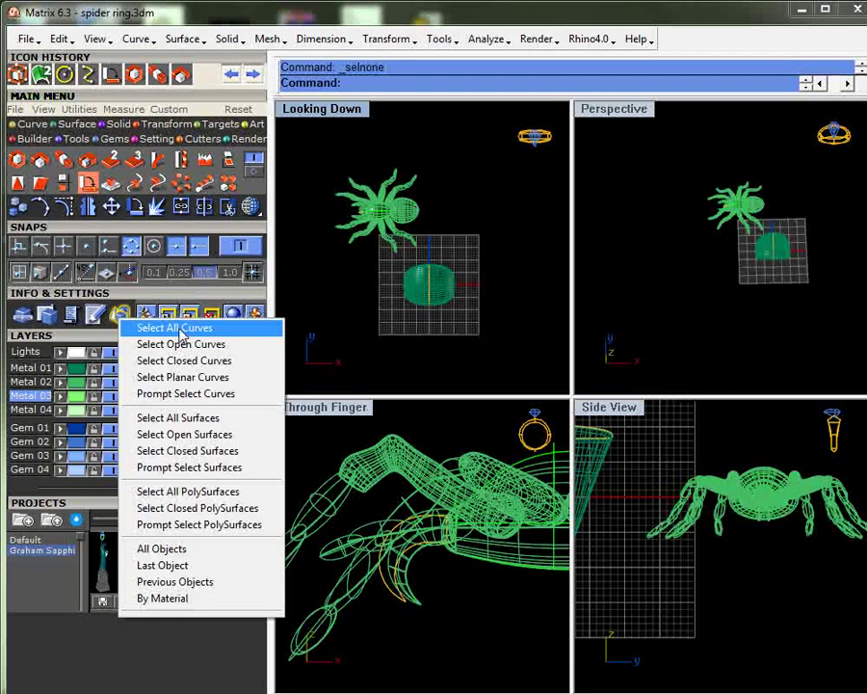
click(179, 330)
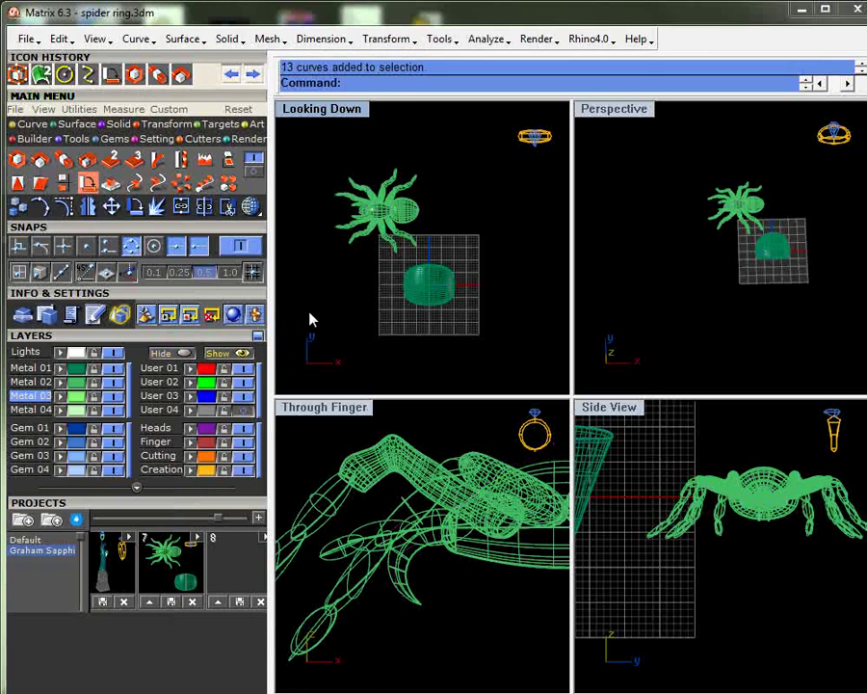
- Start Splop on the whole spider, with a reference sphere centred on its front body section and extending just beyond the legs and abdomen
key(ctrl+a)
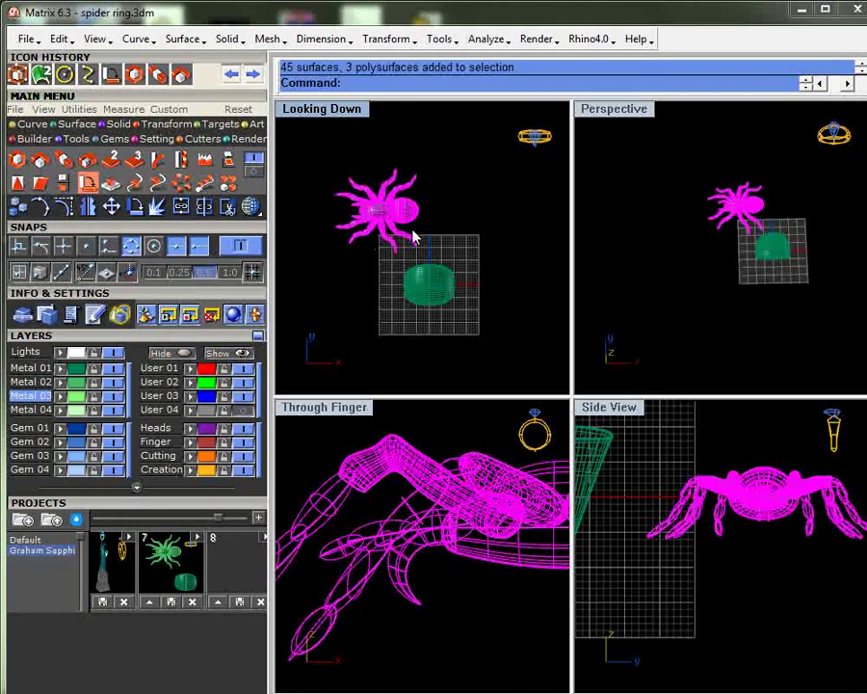
click(251, 171)
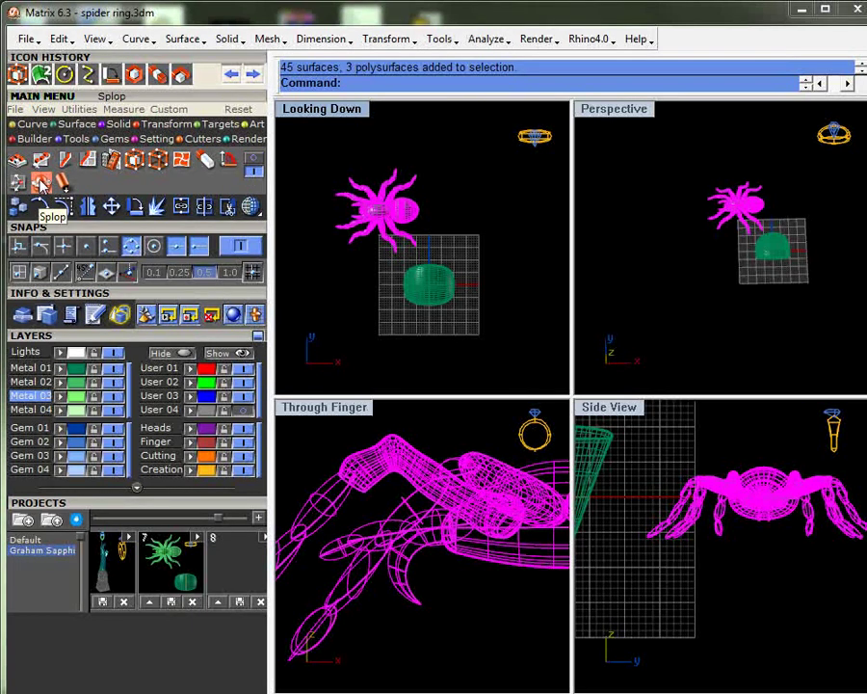
click(41, 185)
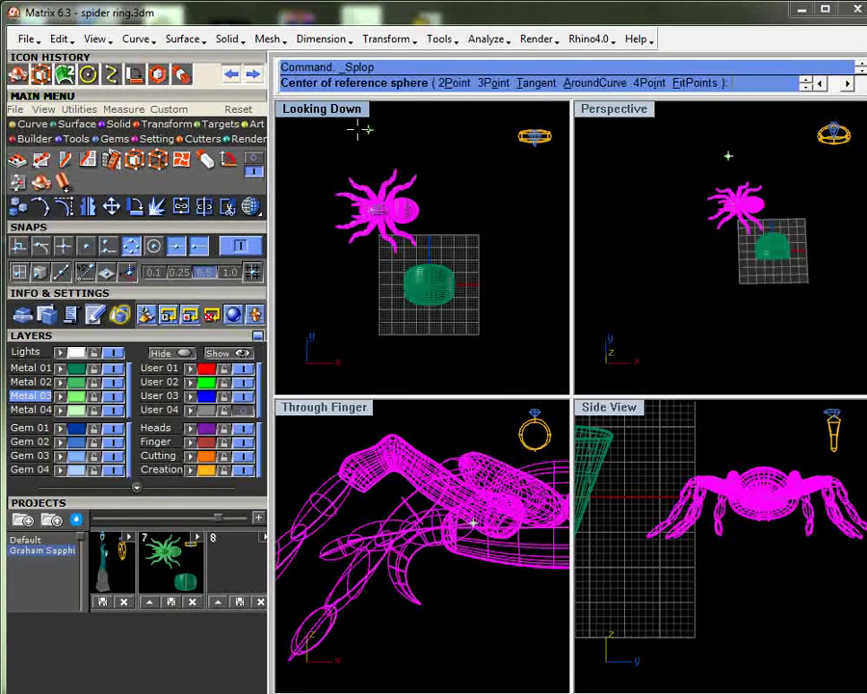
double_click(333, 109)
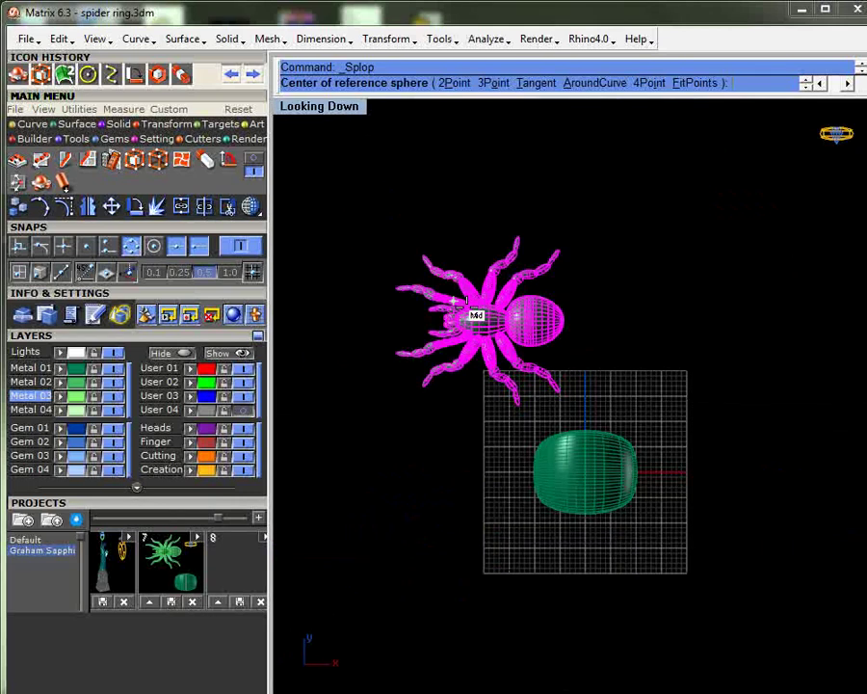
scroll(466, 306, up, 2)
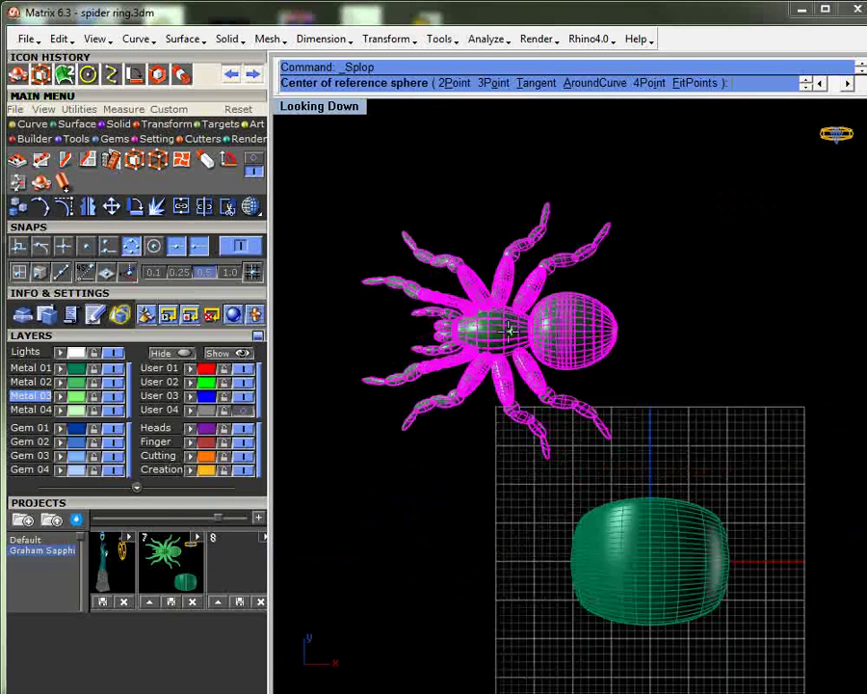
scroll(503, 331, up, 1)
click(496, 329)
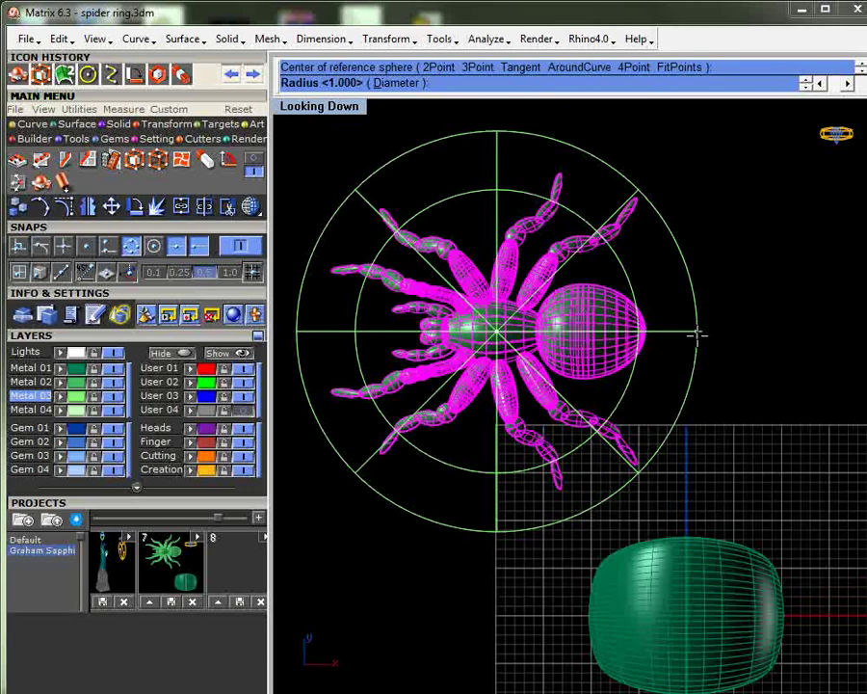
click(692, 333)
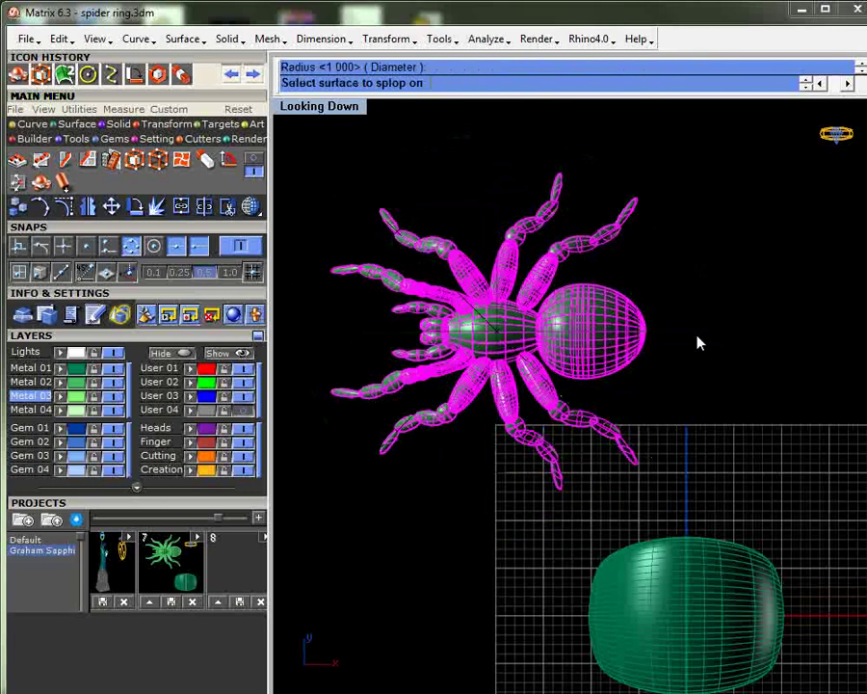
- Pick the ring band as the Splop target surface and drop a copy of the spider on the top of the band
click(353, 113)
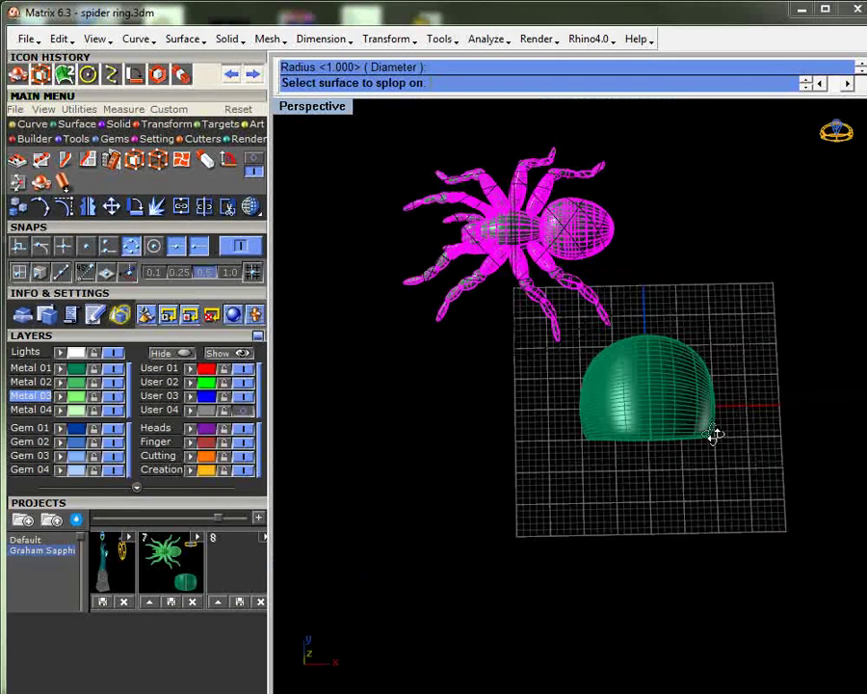
right_drag(714, 435, 655, 361)
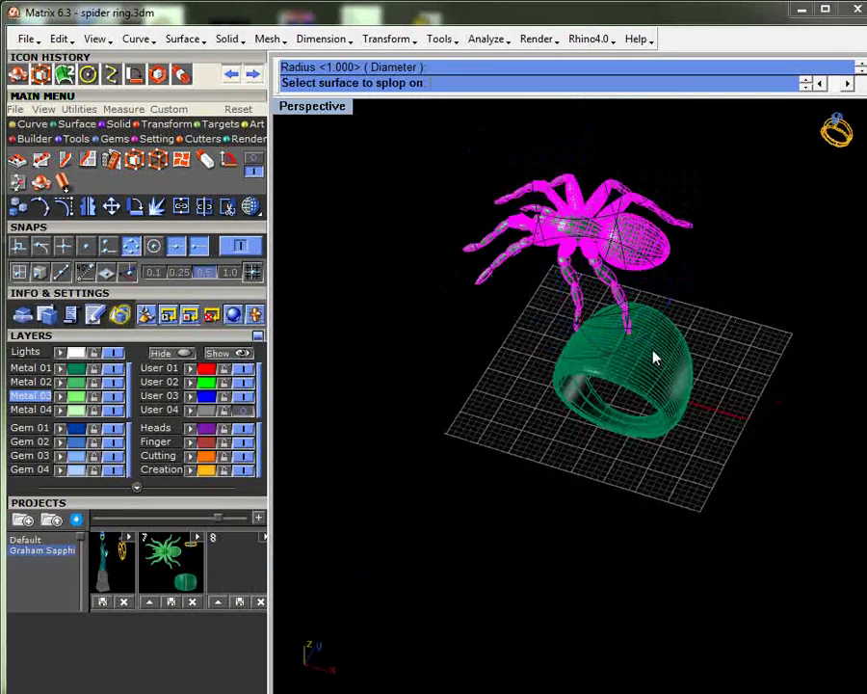
scroll(630, 422, up, 5)
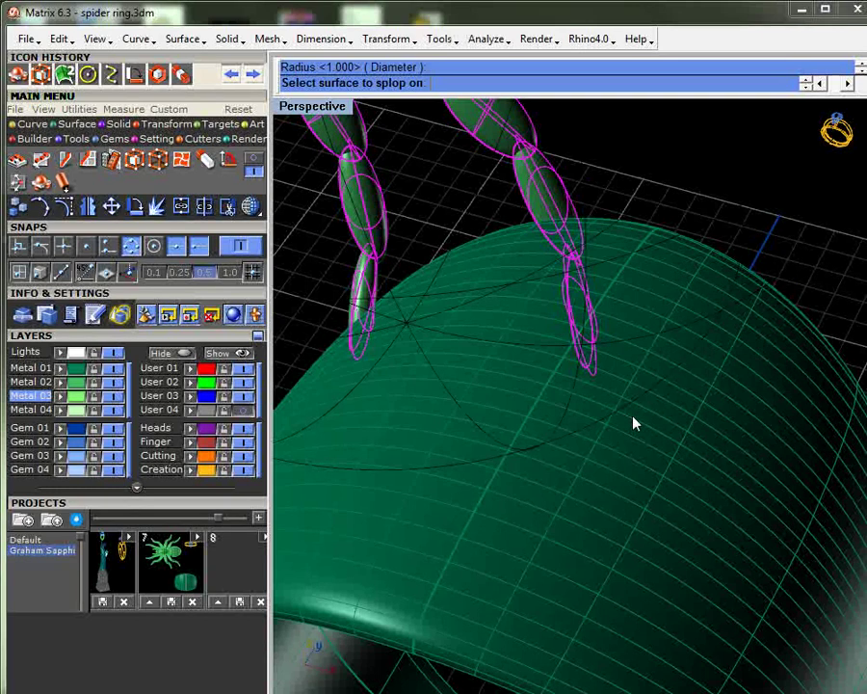
click(633, 421)
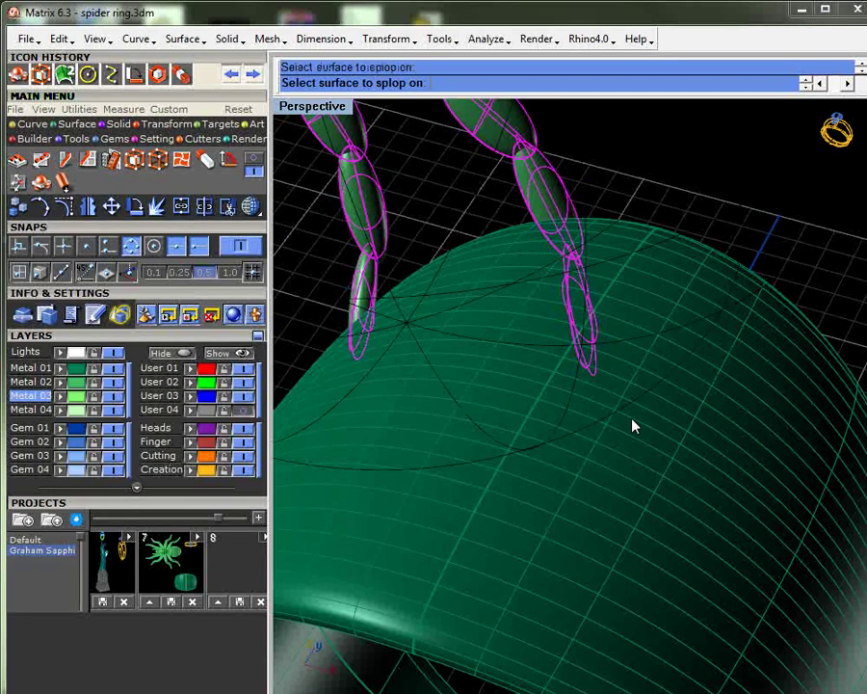
click(632, 424)
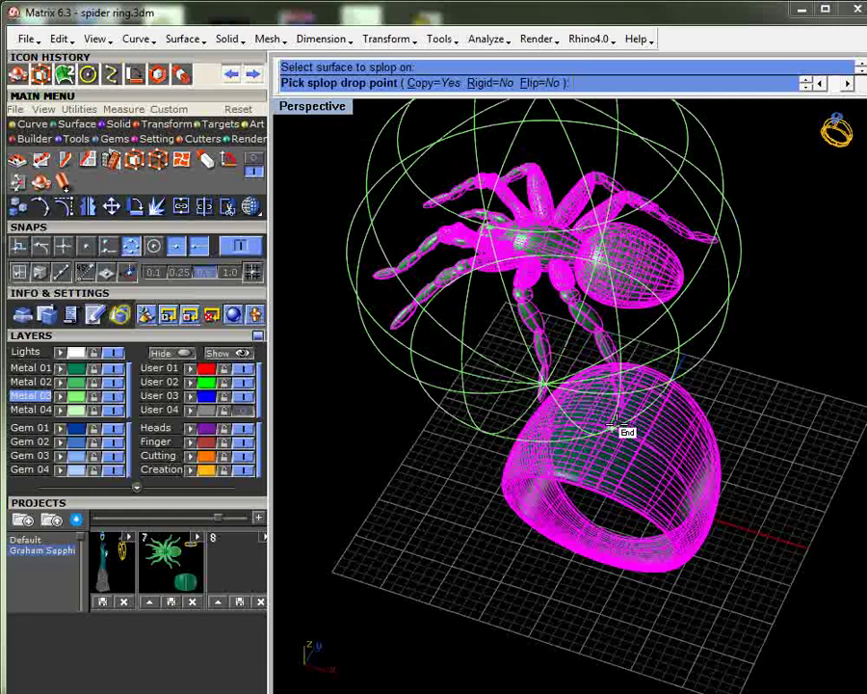
scroll(617, 421, up, 4)
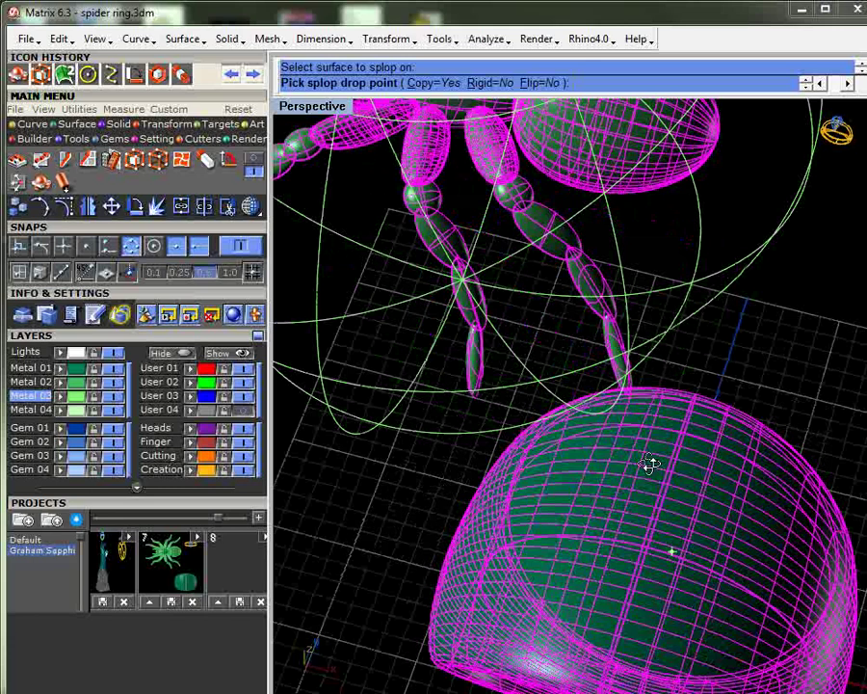
click(651, 465)
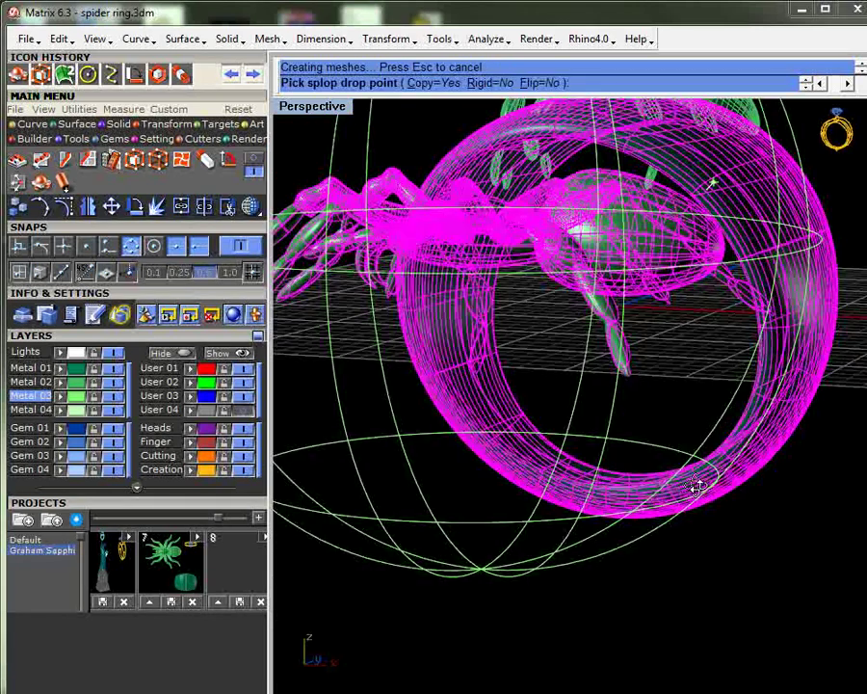
- Inspect the splopped spider around the ring band, undo the Splop, and restore the four viewports
right_drag(697, 486, 711, 480)
scroll(668, 437, down, 3)
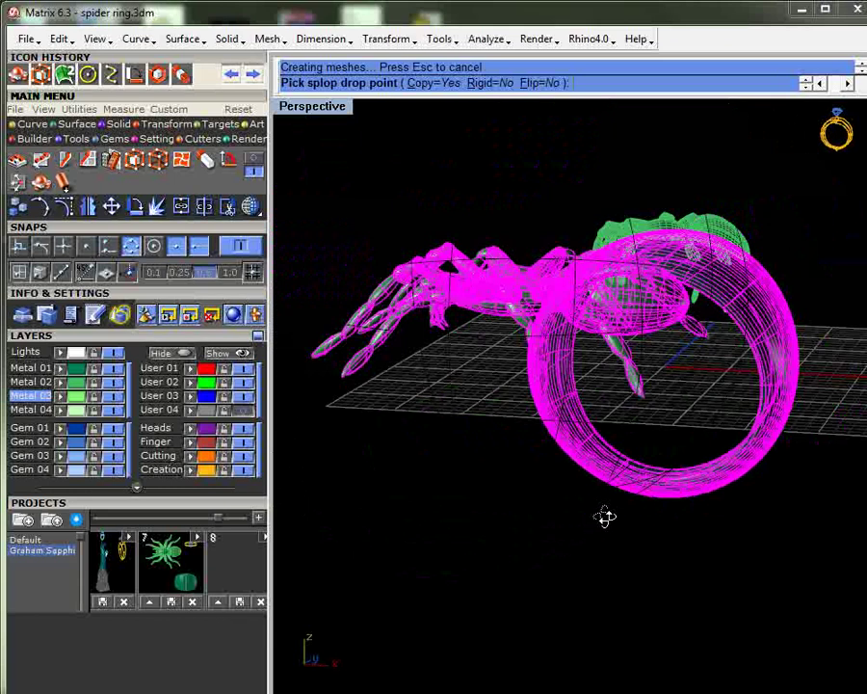
right_drag(604, 518, 649, 447)
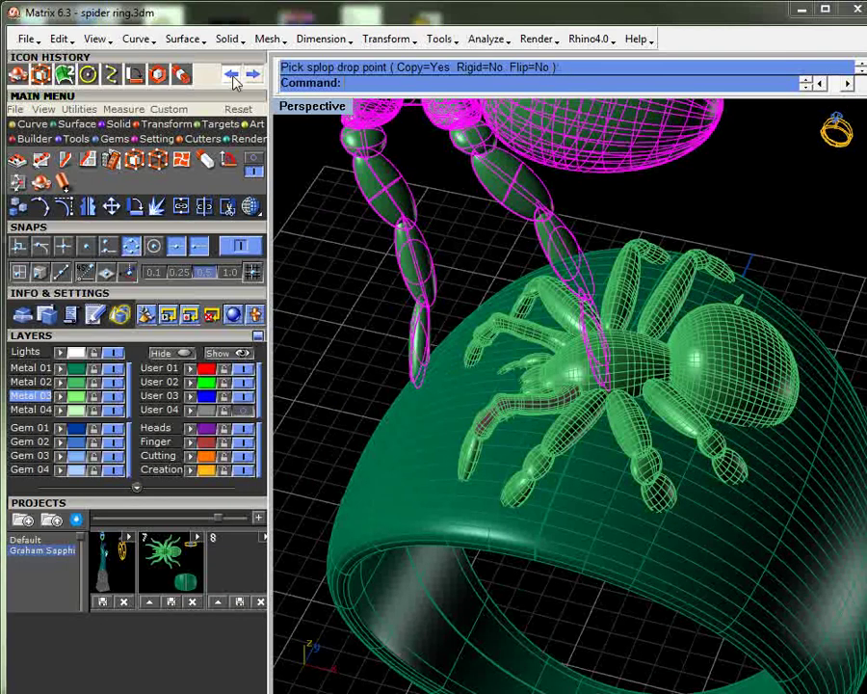
click(233, 75)
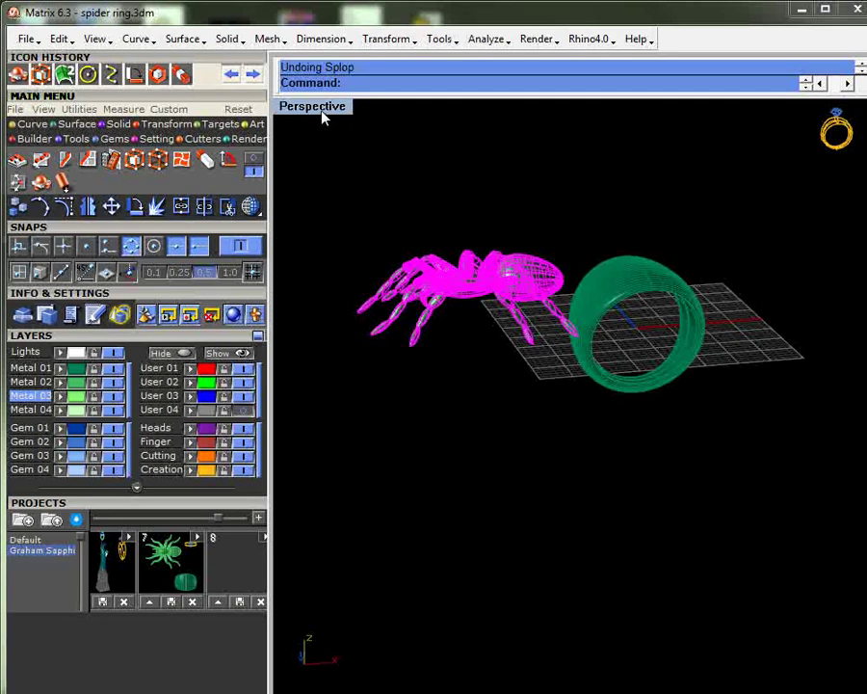
double_click(323, 108)
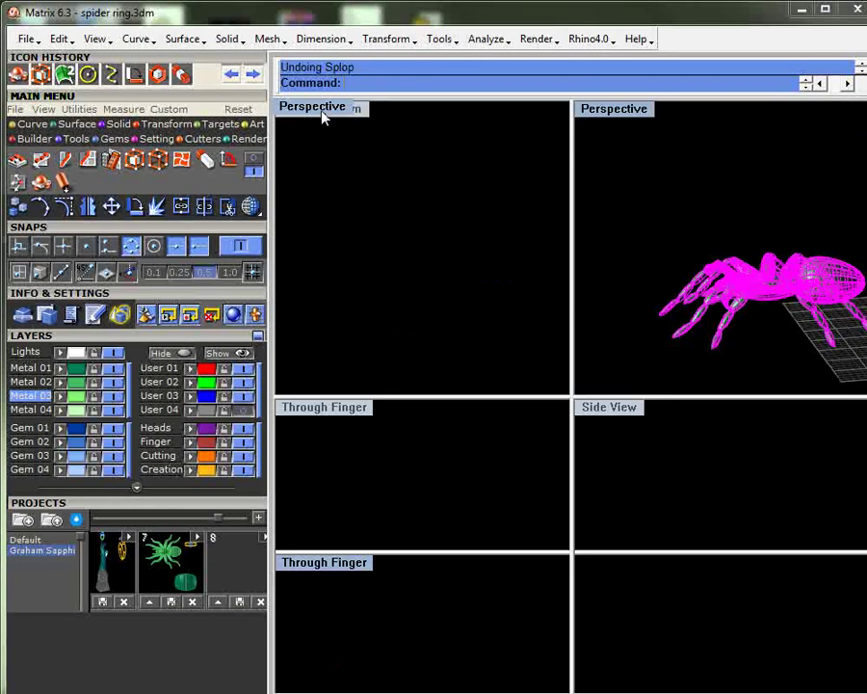
- Raise the whole spider in Side View until its leg tips sit at the horizontal red axis
scroll(678, 541, up, 3)
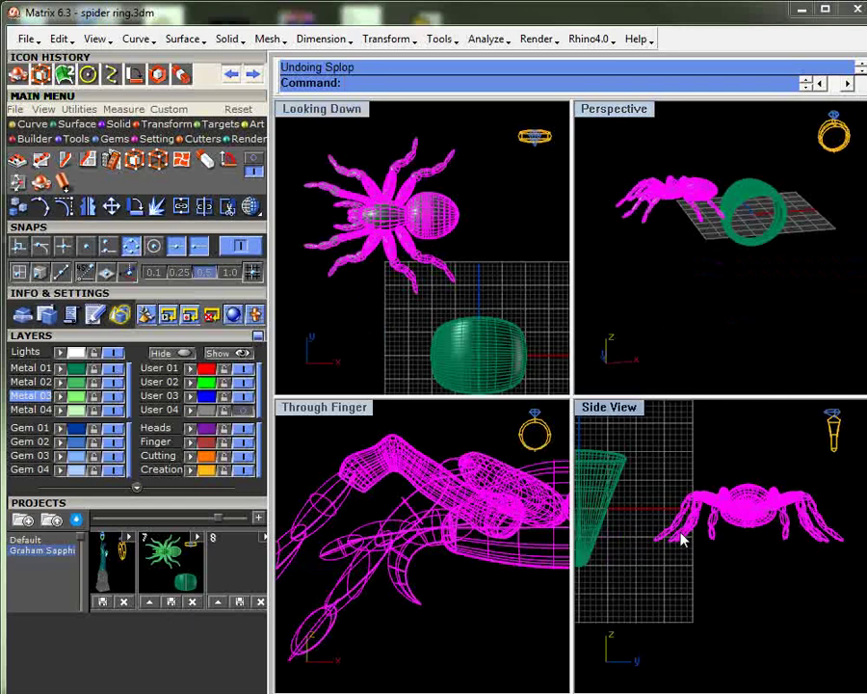
right_drag(680, 533, 669, 569)
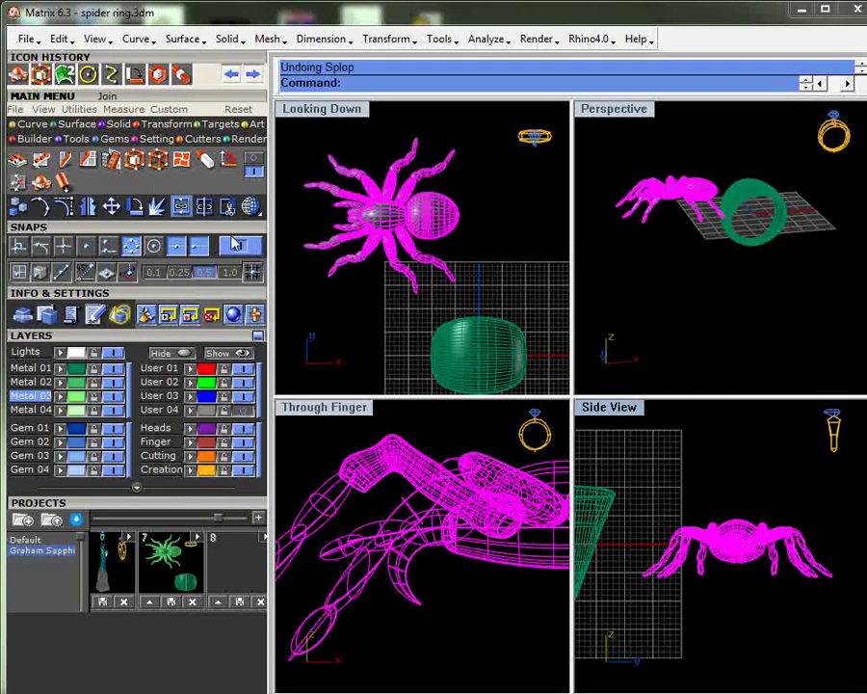
scroll(665, 575, up, 5)
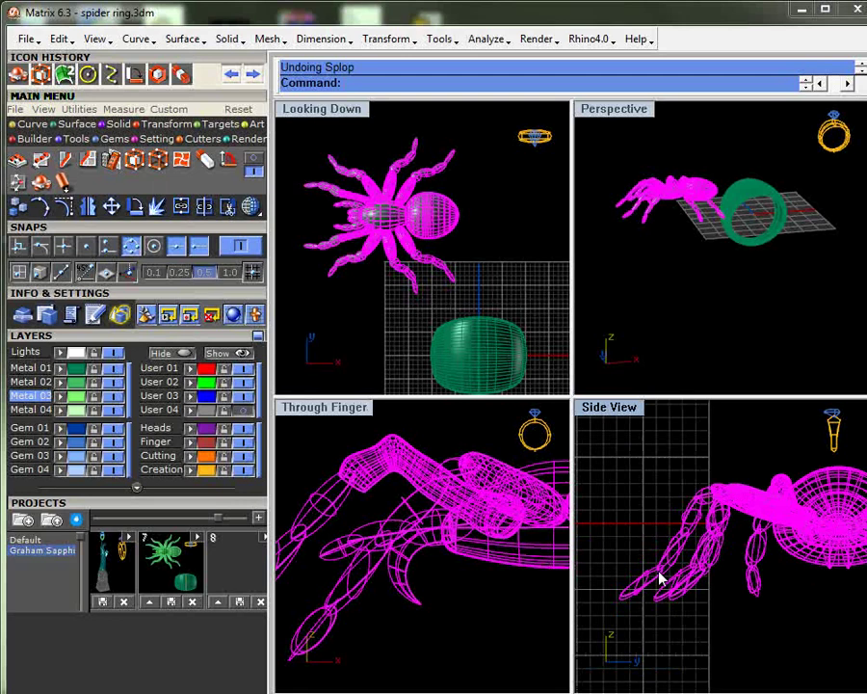
drag(661, 580, 660, 528)
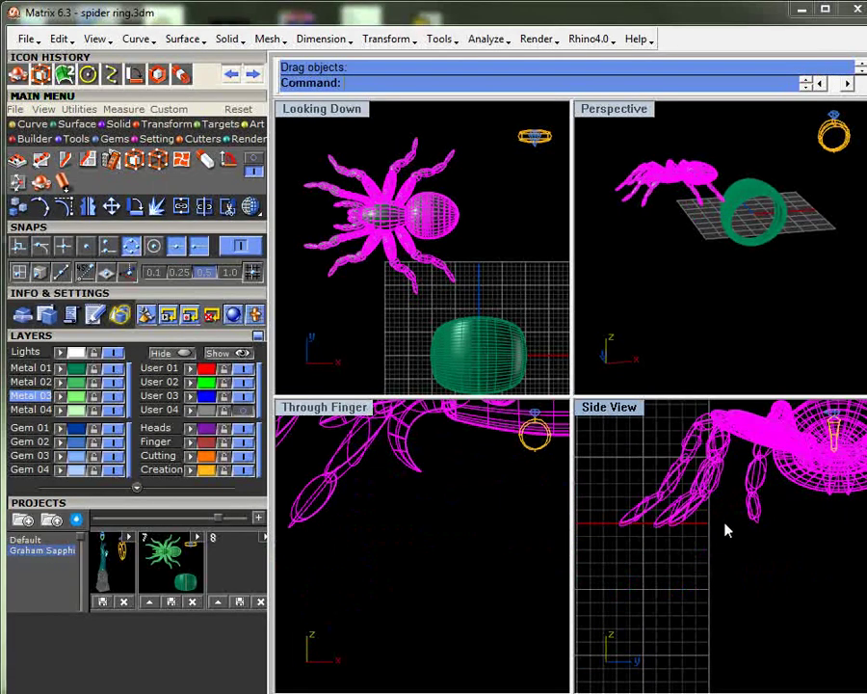
scroll(727, 530, down, 5)
right_drag(770, 554, 734, 561)
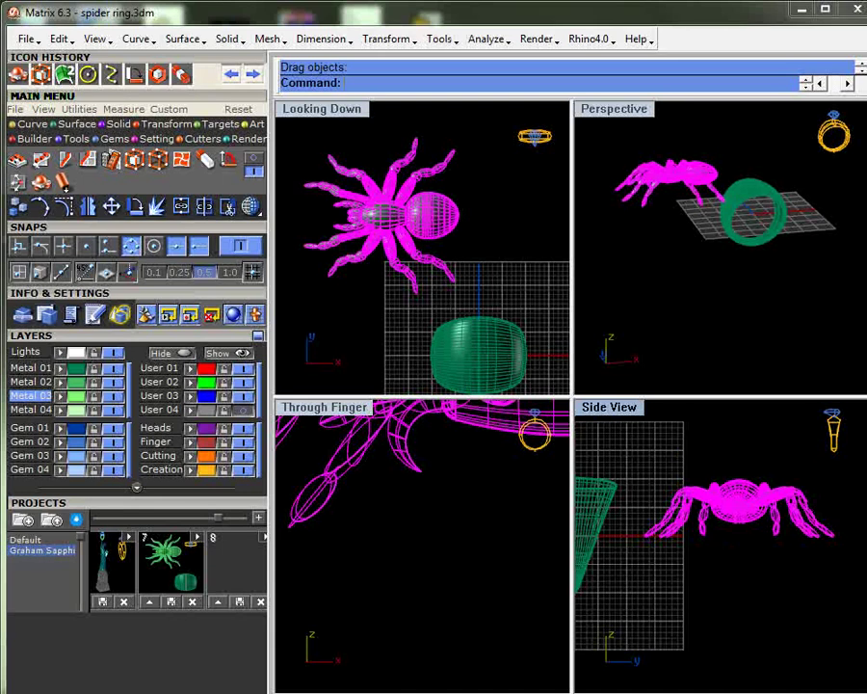
- Create a World-aligned bounding box around the spider and check the leg tips against its lower edge in Side View
click(81, 110)
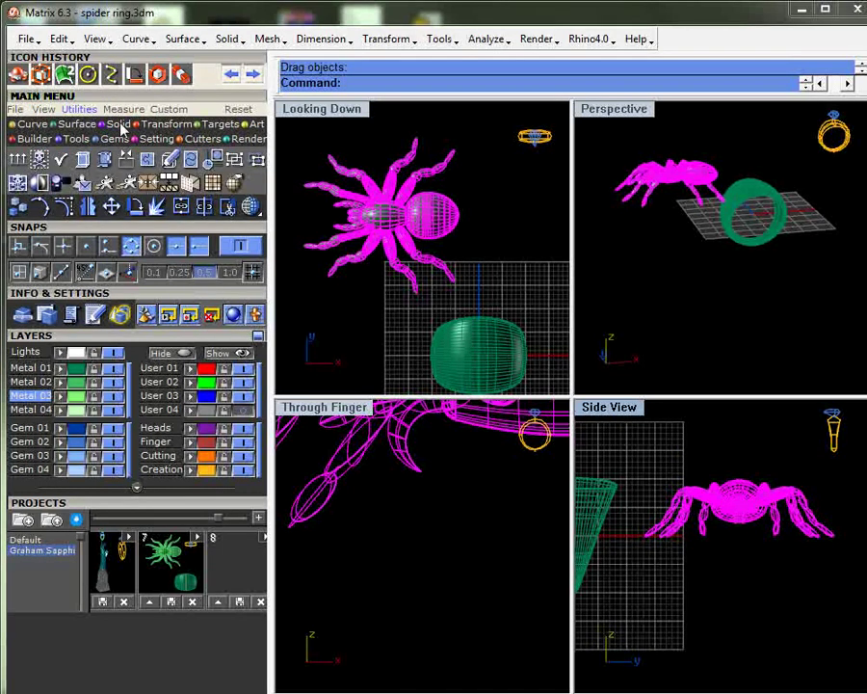
click(190, 162)
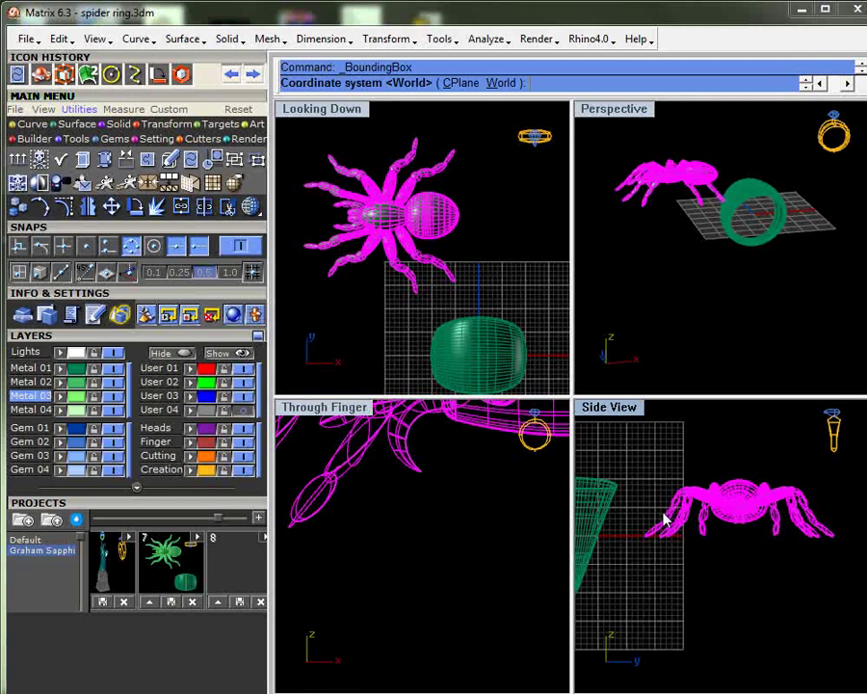
key(Return)
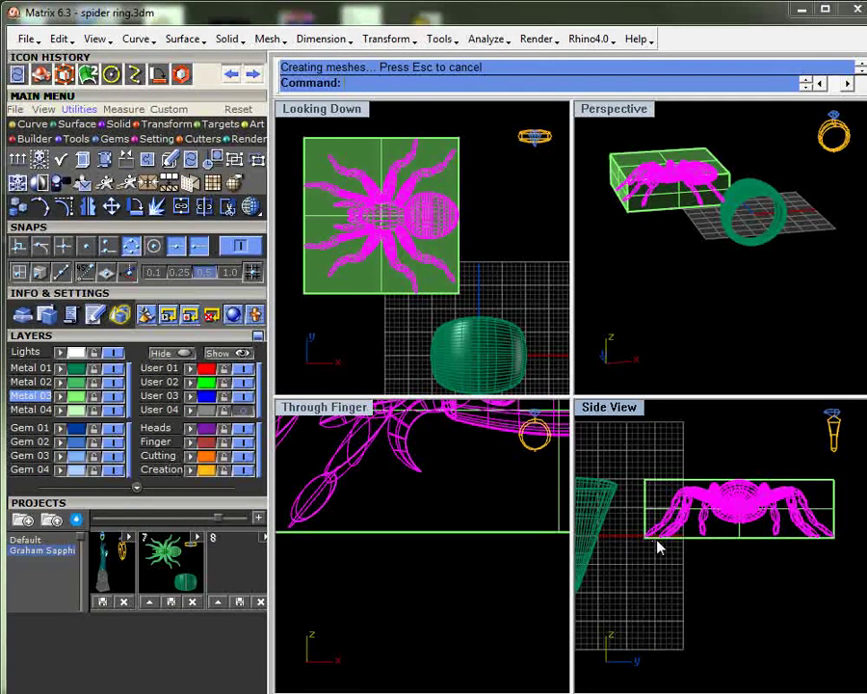
scroll(674, 542, up, 5)
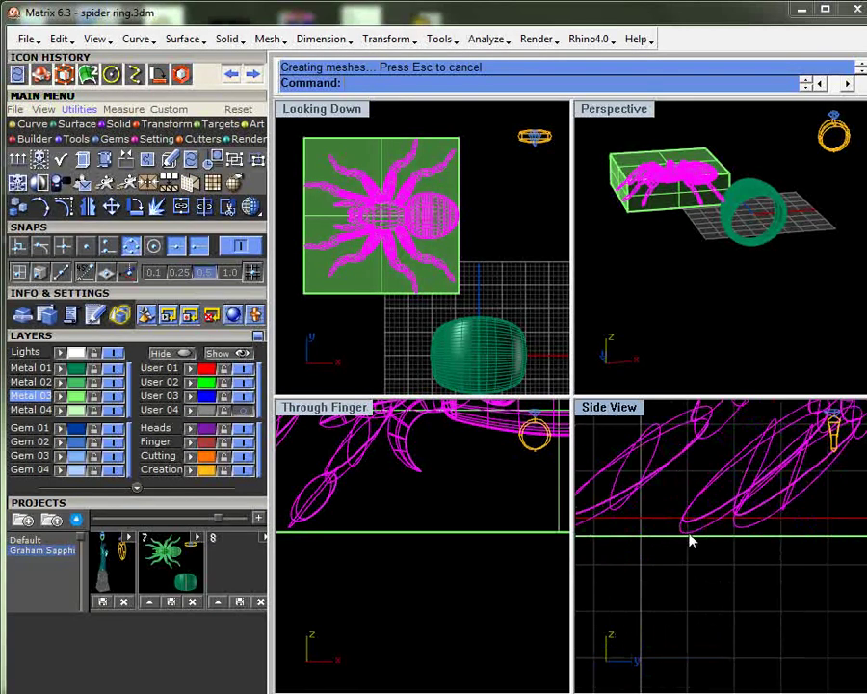
scroll(690, 541, down, 5)
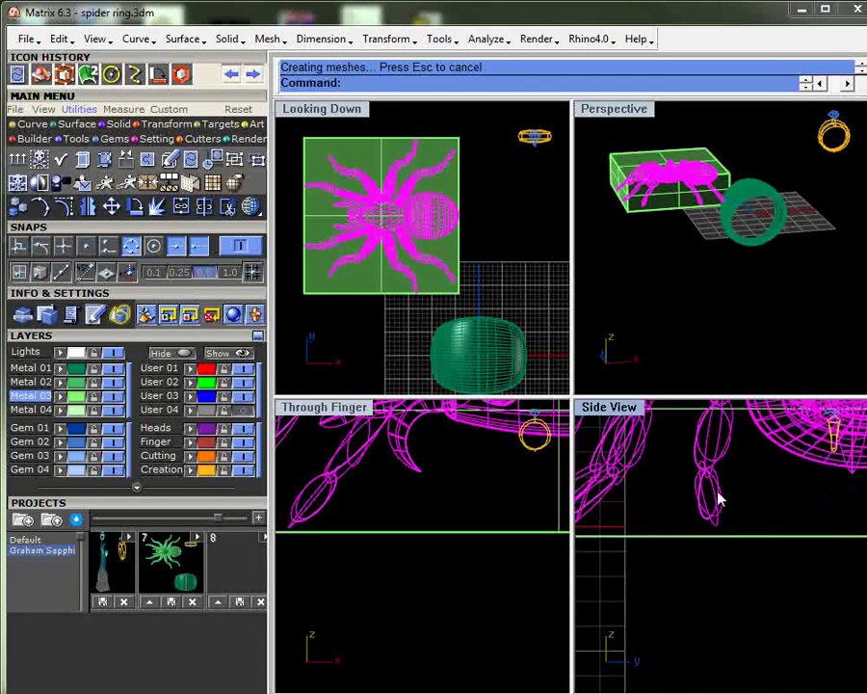
scroll(812, 503, up, 3)
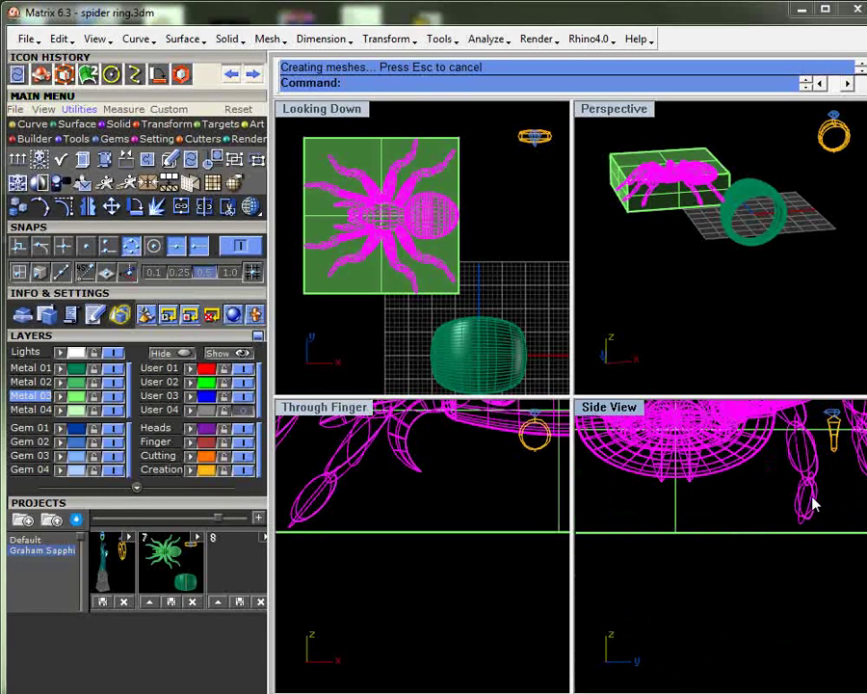
scroll(697, 519, up, 3)
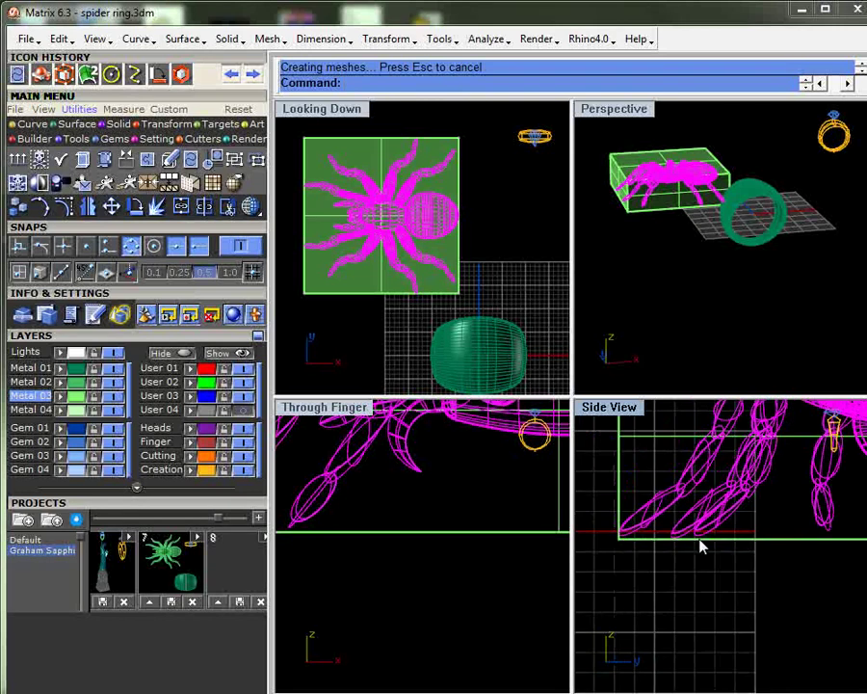
scroll(701, 547, down, 5)
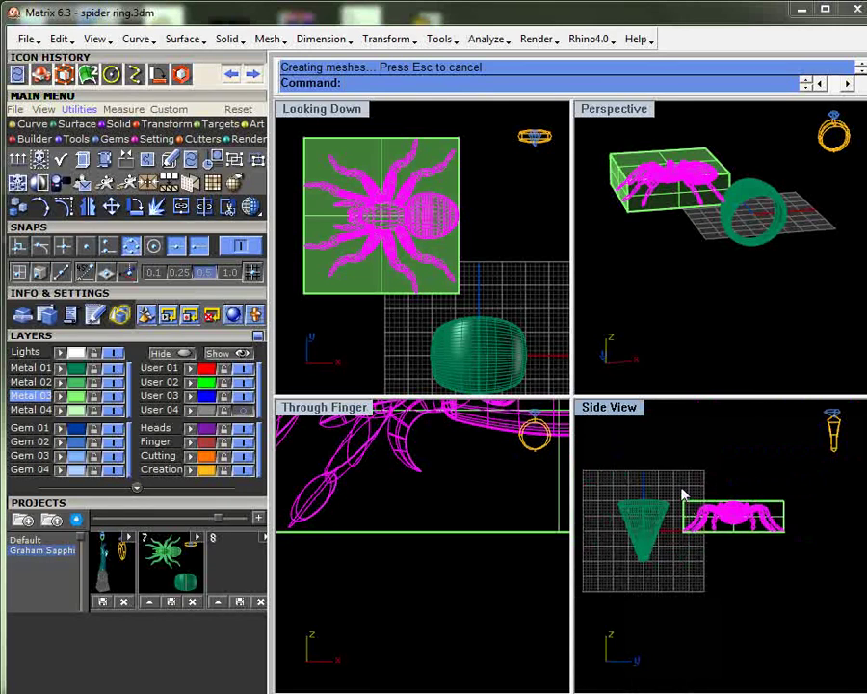
- Select the spider together with its bounding box and raise both in Side View so the box's base meets the red axis
click(682, 495)
scroll(674, 547, up, 6)
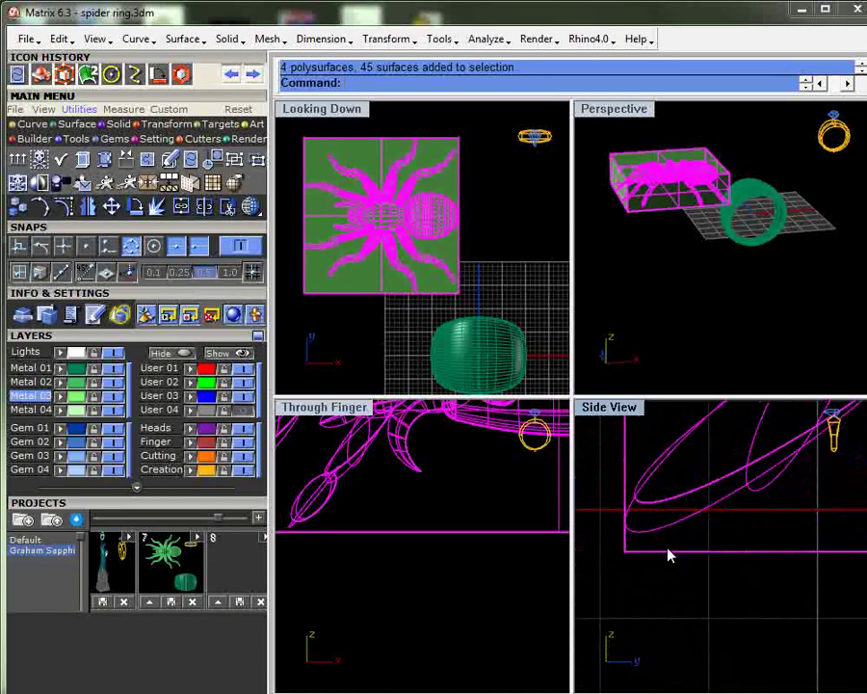
drag(670, 556, 674, 518)
scroll(732, 482, down, 4)
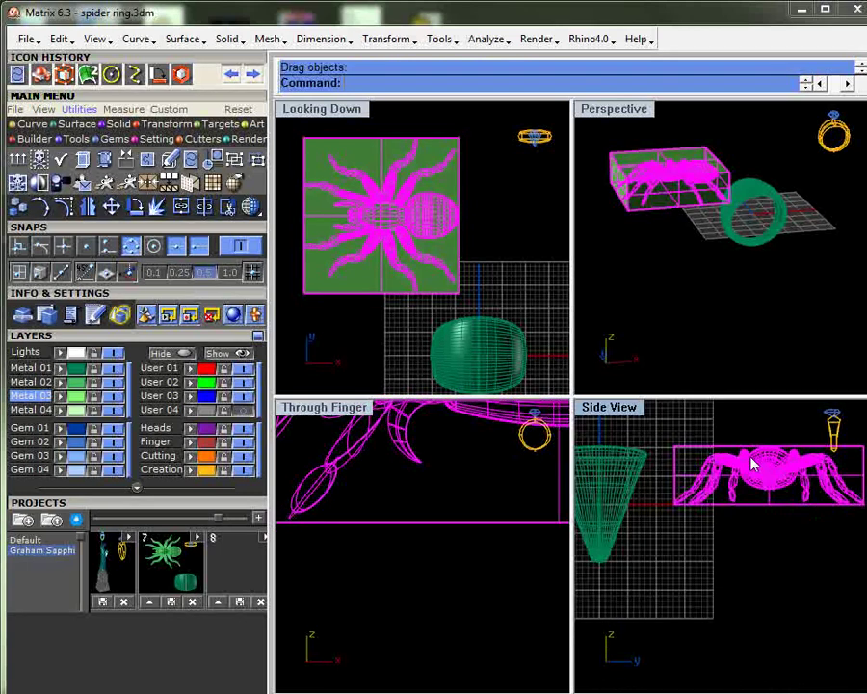
- Lower the spider slightly so its leg tips reach the bounding box's base in Side View, and delete the box
scroll(768, 508, up, 5)
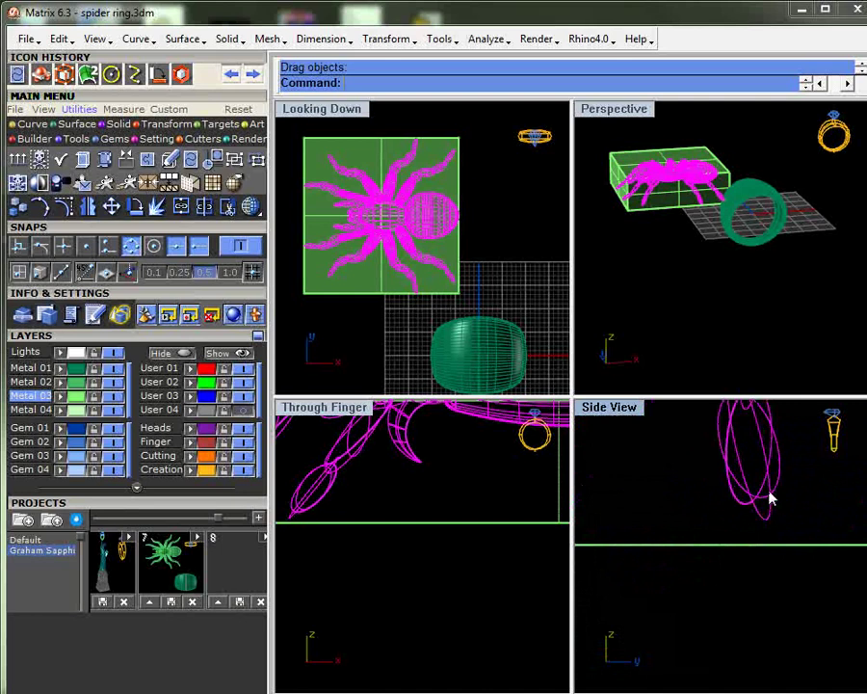
scroll(769, 512, down, 3)
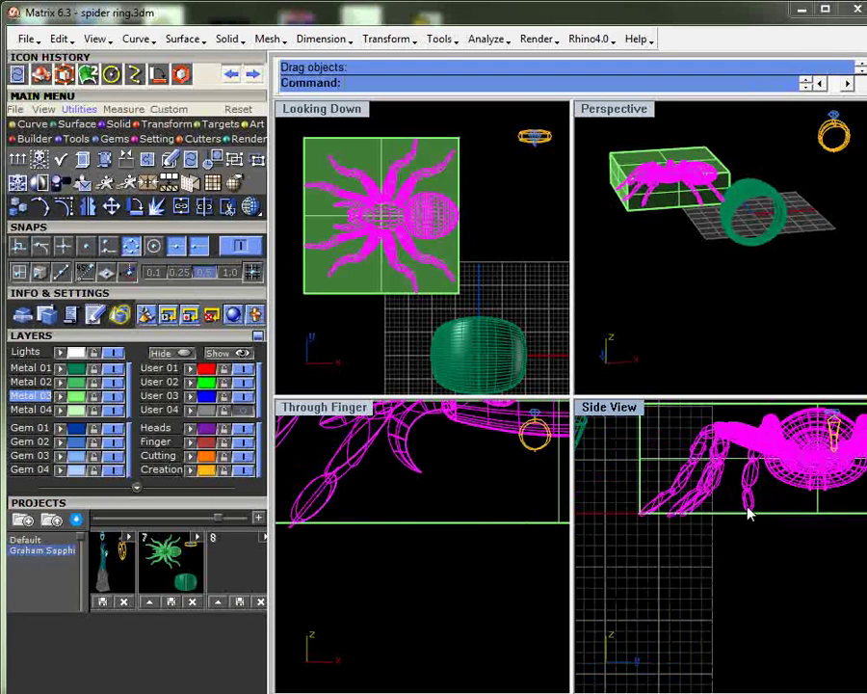
scroll(752, 515, down, 4)
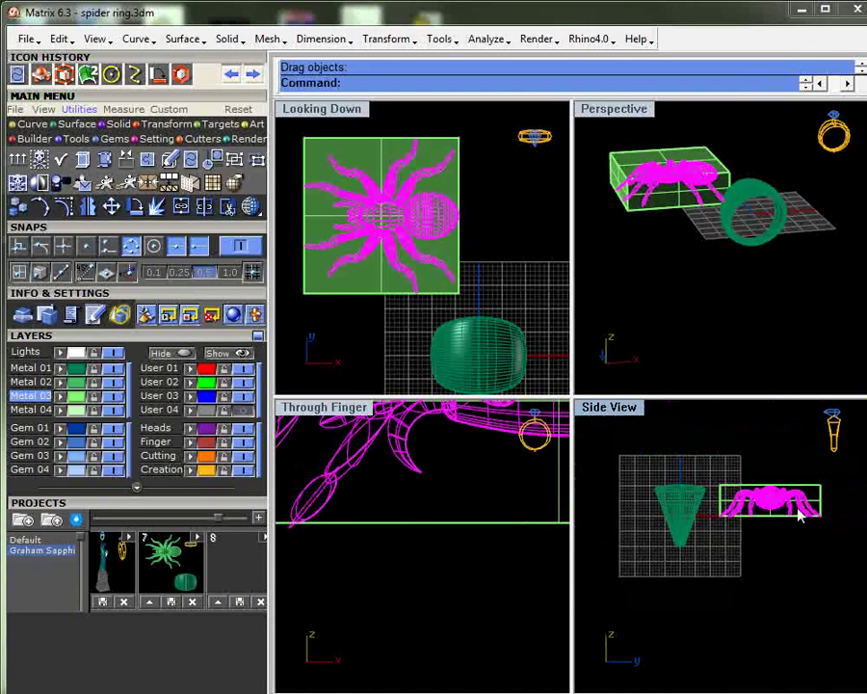
click(732, 491)
key(Delete)
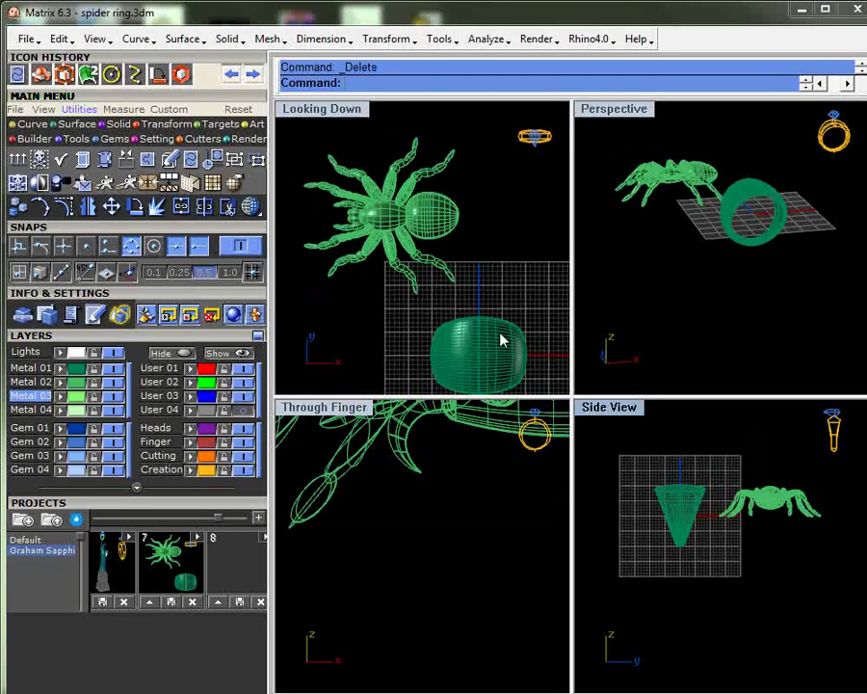
- Start Splop on the whole spider with a reference sphere centred on its front body section in Looking Down, extending just beyond the legs and abdomen
drag(287, 118, 519, 296)
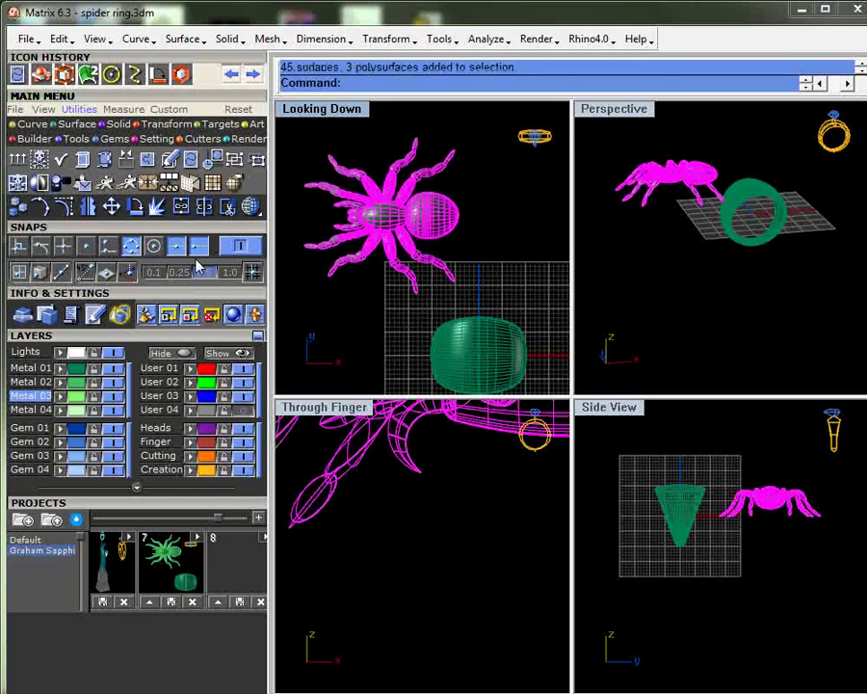
click(43, 76)
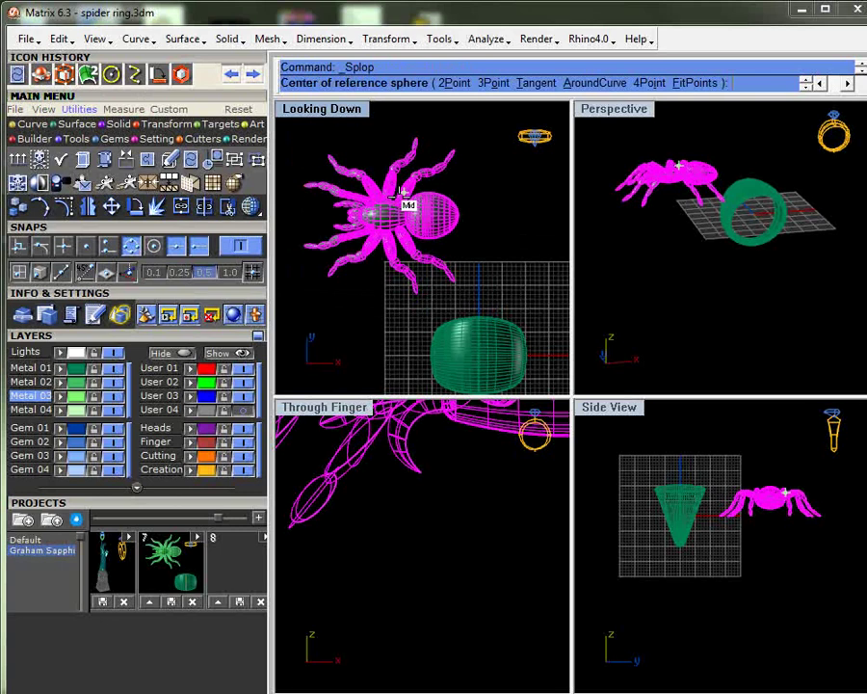
scroll(379, 206, up, 5)
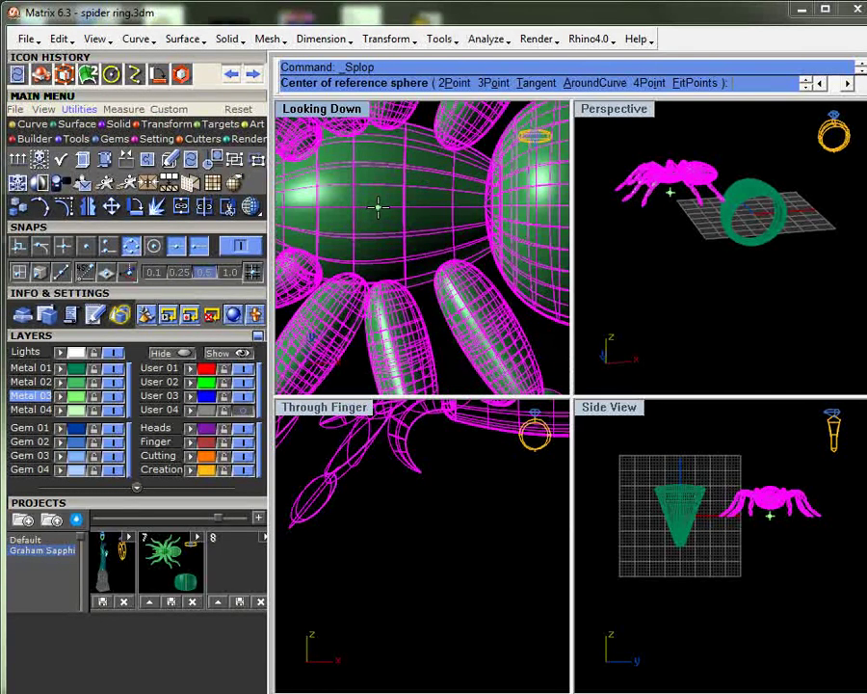
scroll(379, 206, down, 5)
click(379, 207)
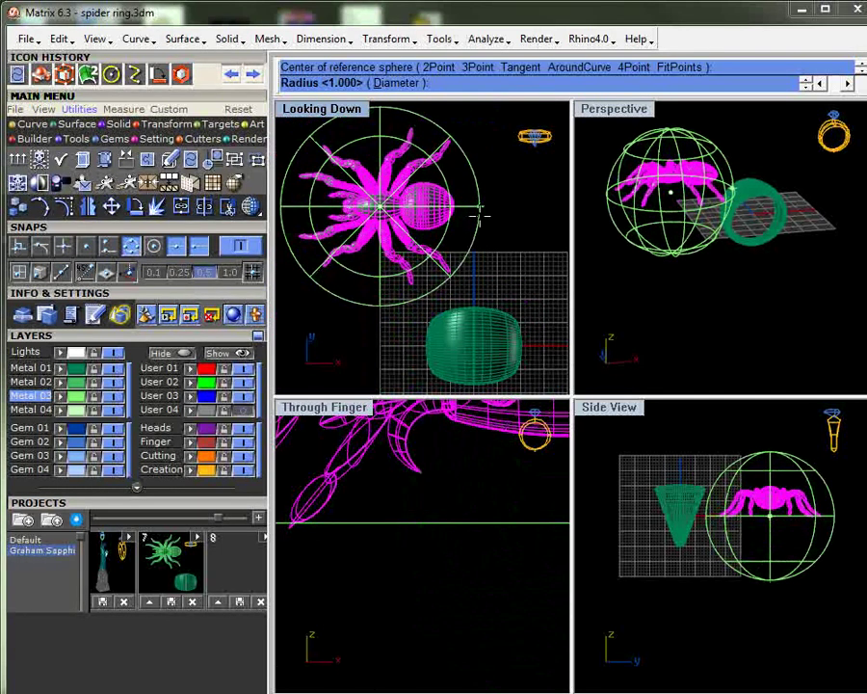
click(478, 212)
scroll(771, 217, up, 10)
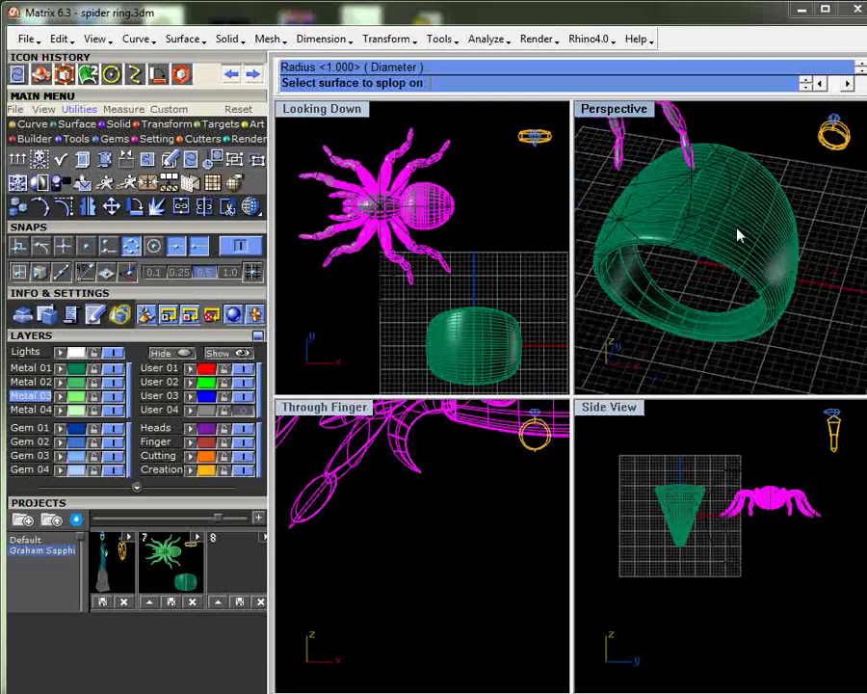
- Splop the spider onto the outer surface of the ring band, centred on its crown and sized to span the band's width
scroll(739, 231, up, 5)
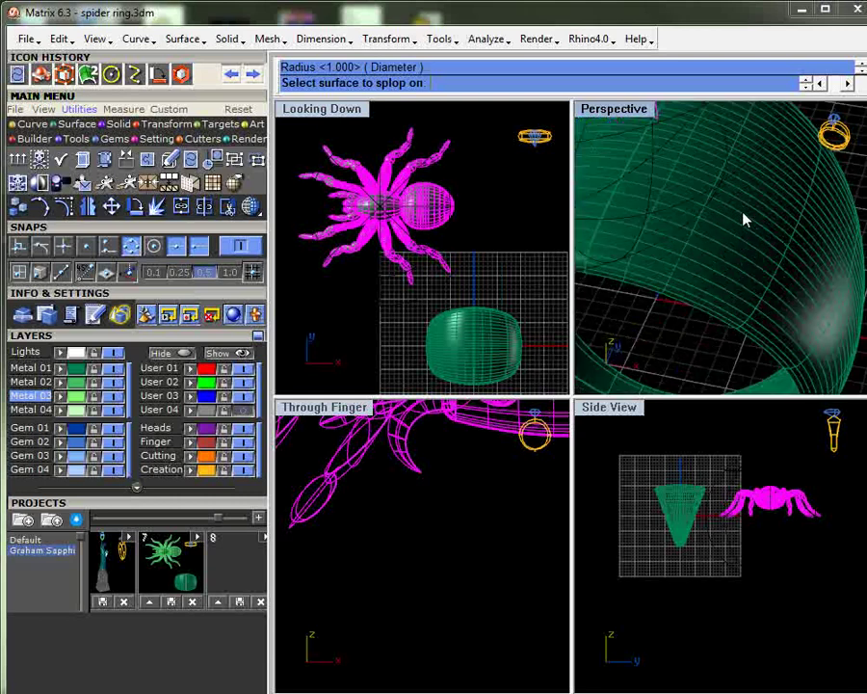
click(743, 220)
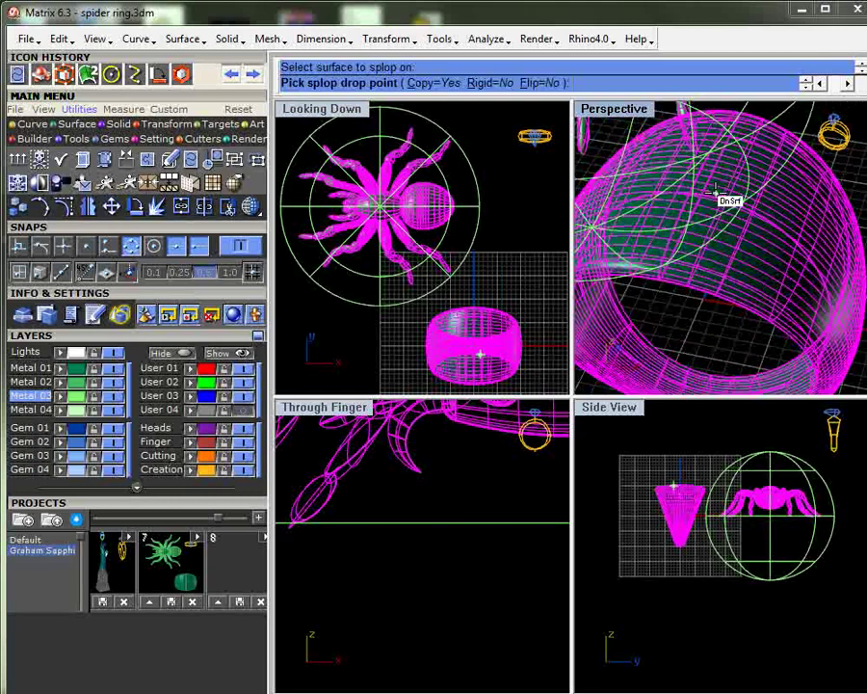
scroll(731, 196, up, 3)
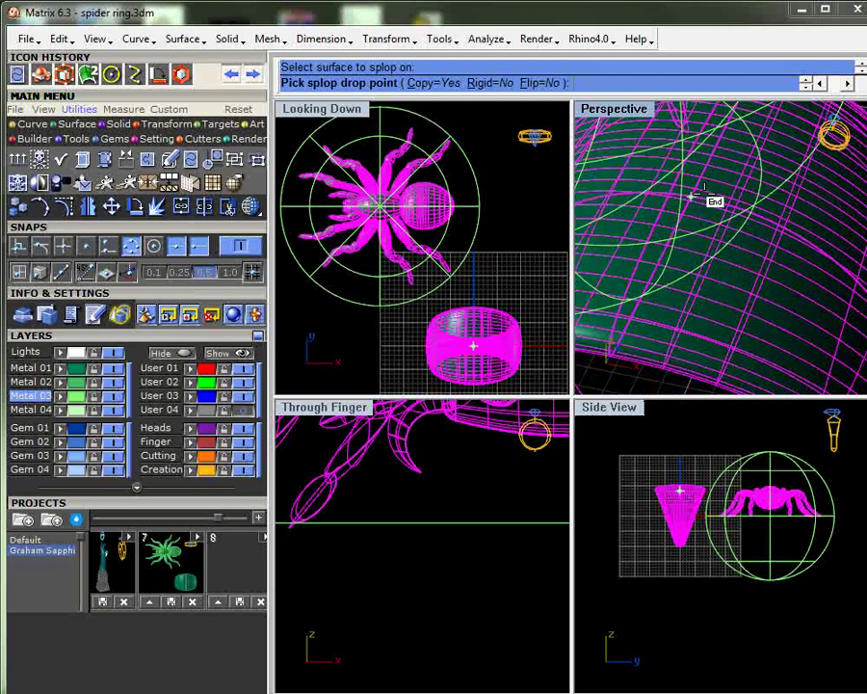
scroll(732, 212, down, 3)
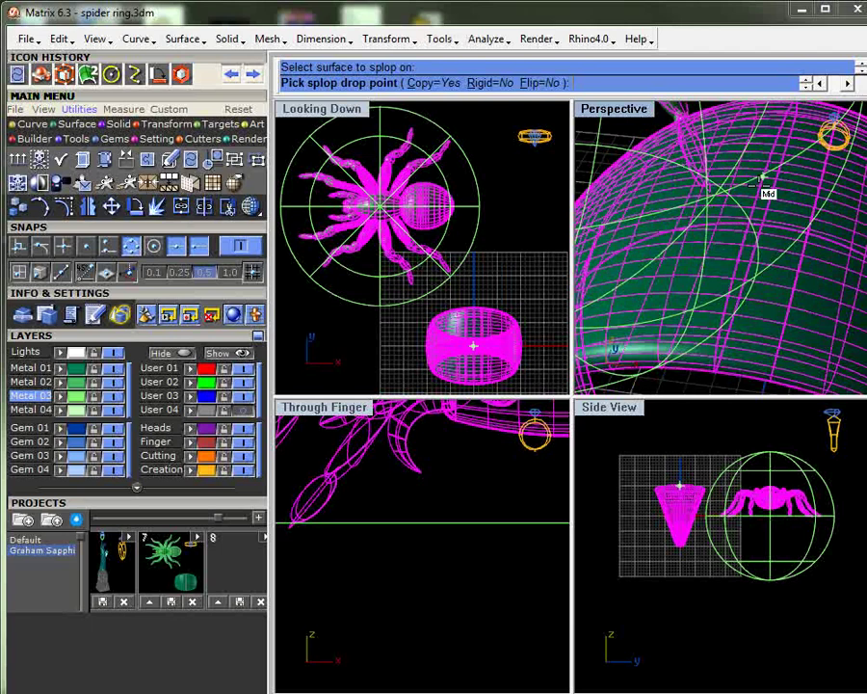
click(762, 183)
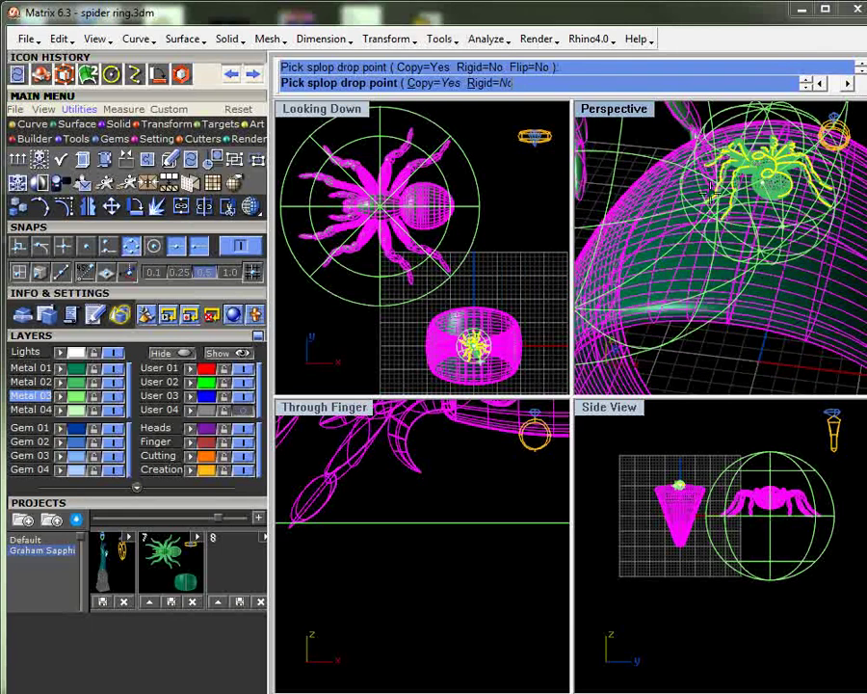
click(711, 193)
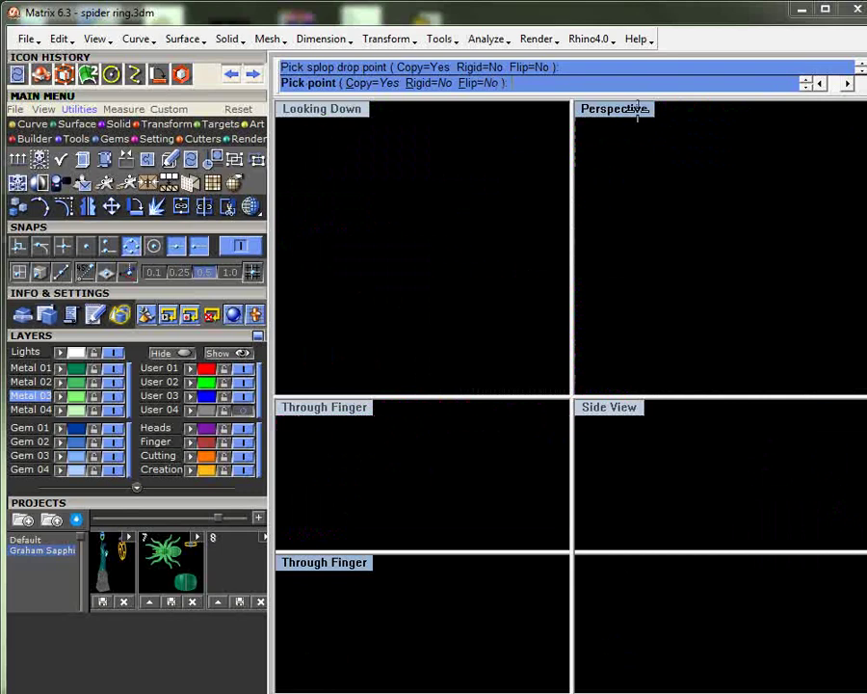
double_click(637, 109)
click(737, 370)
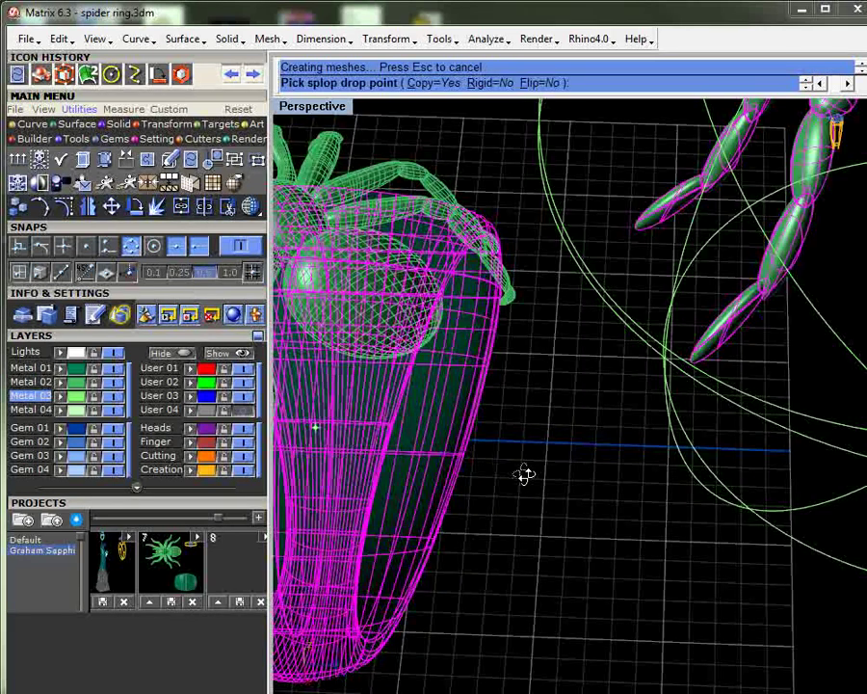
- End Splop and flip the surface direction of the inside-out upper leg segment on the wrapped spider, checking its fit on the band
right_drag(524, 473, 469, 394)
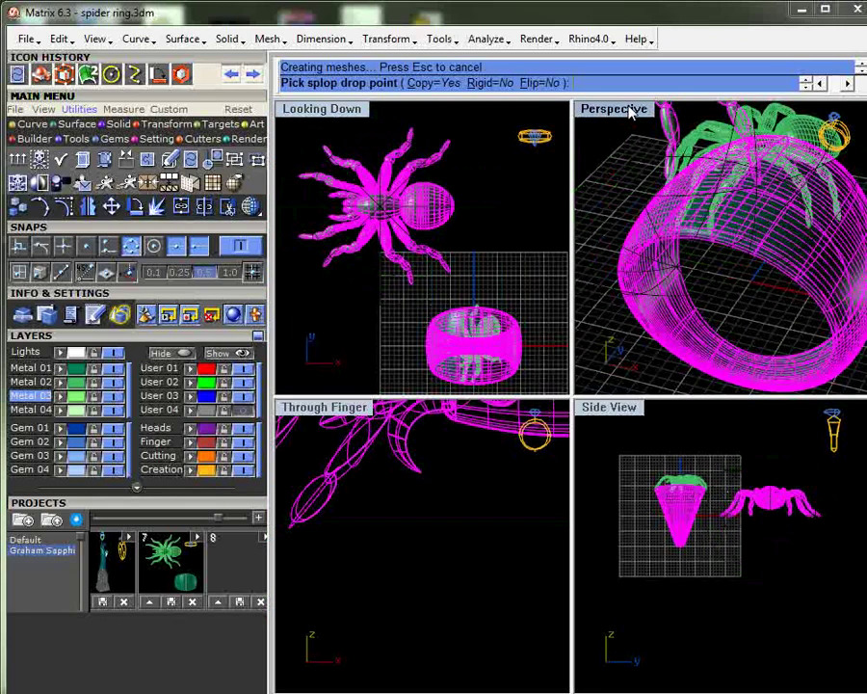
double_click(628, 107)
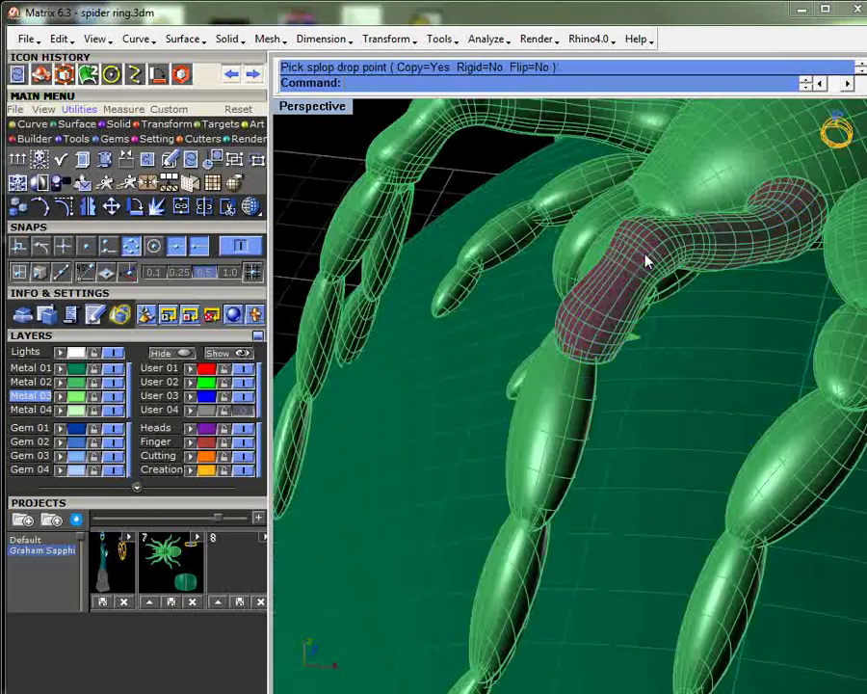
click(646, 262)
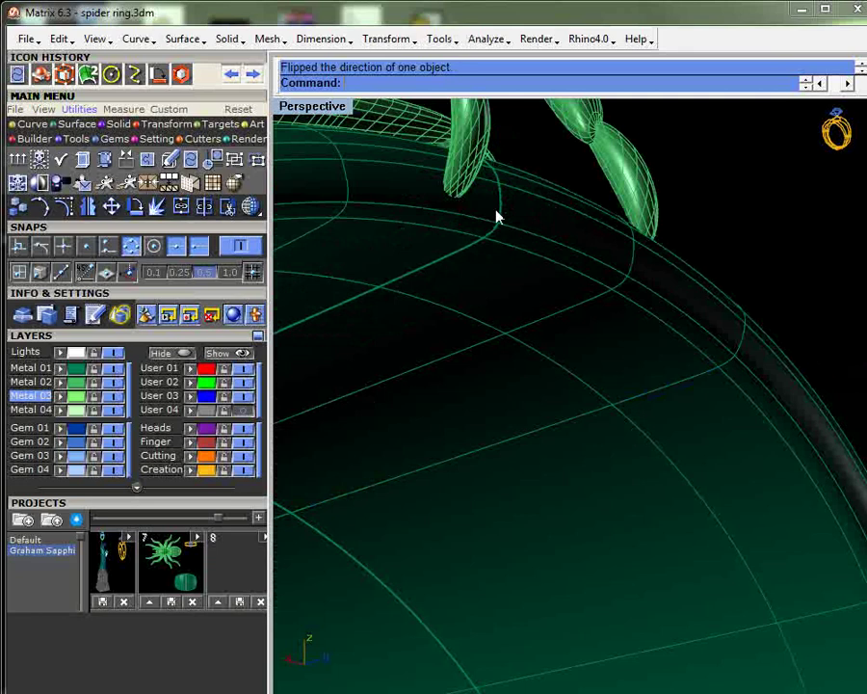
scroll(497, 216, down, 5)
right_drag(497, 217, 762, 407)
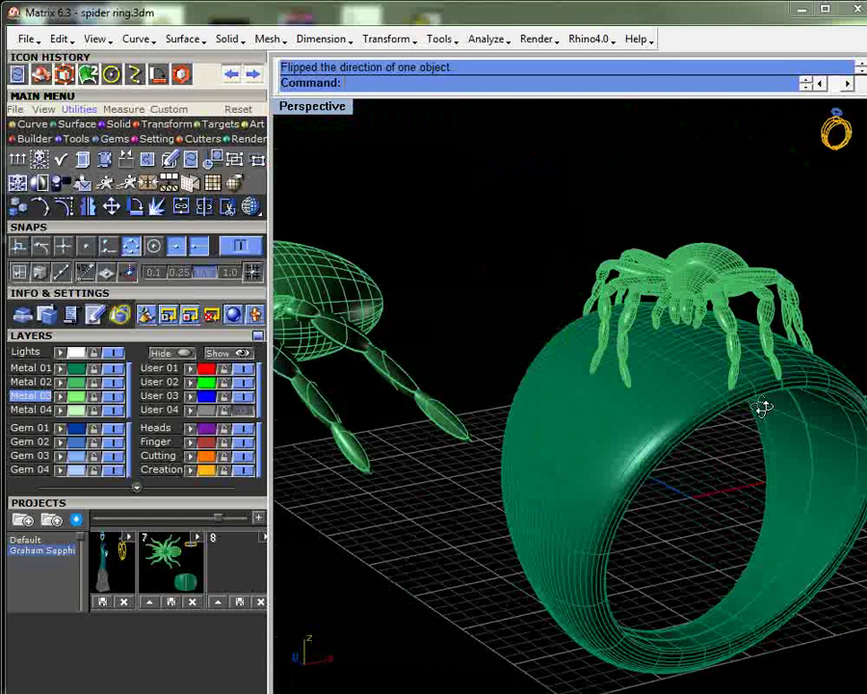
right_drag(762, 407, 644, 398)
right_drag(742, 443, 485, 353)
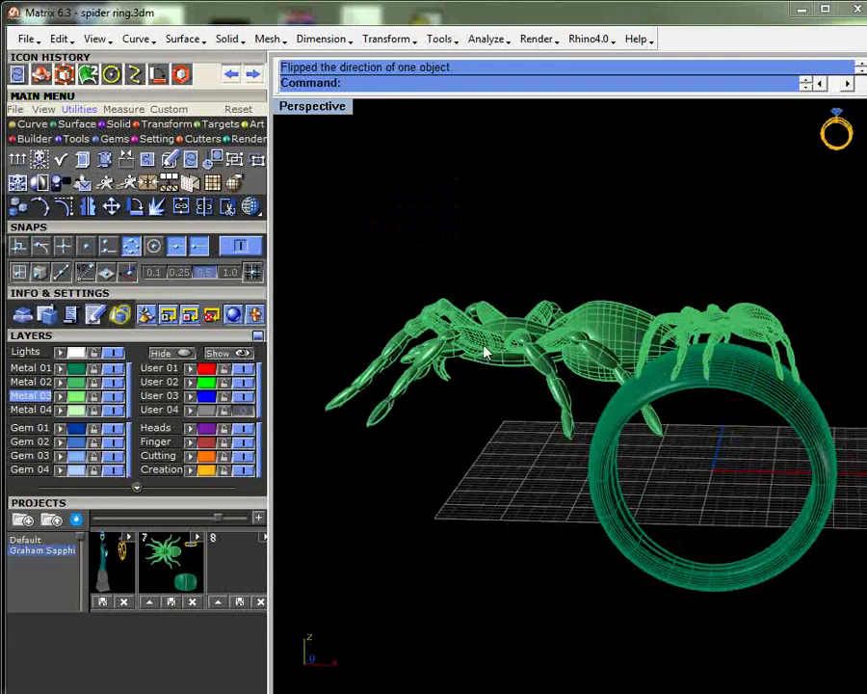